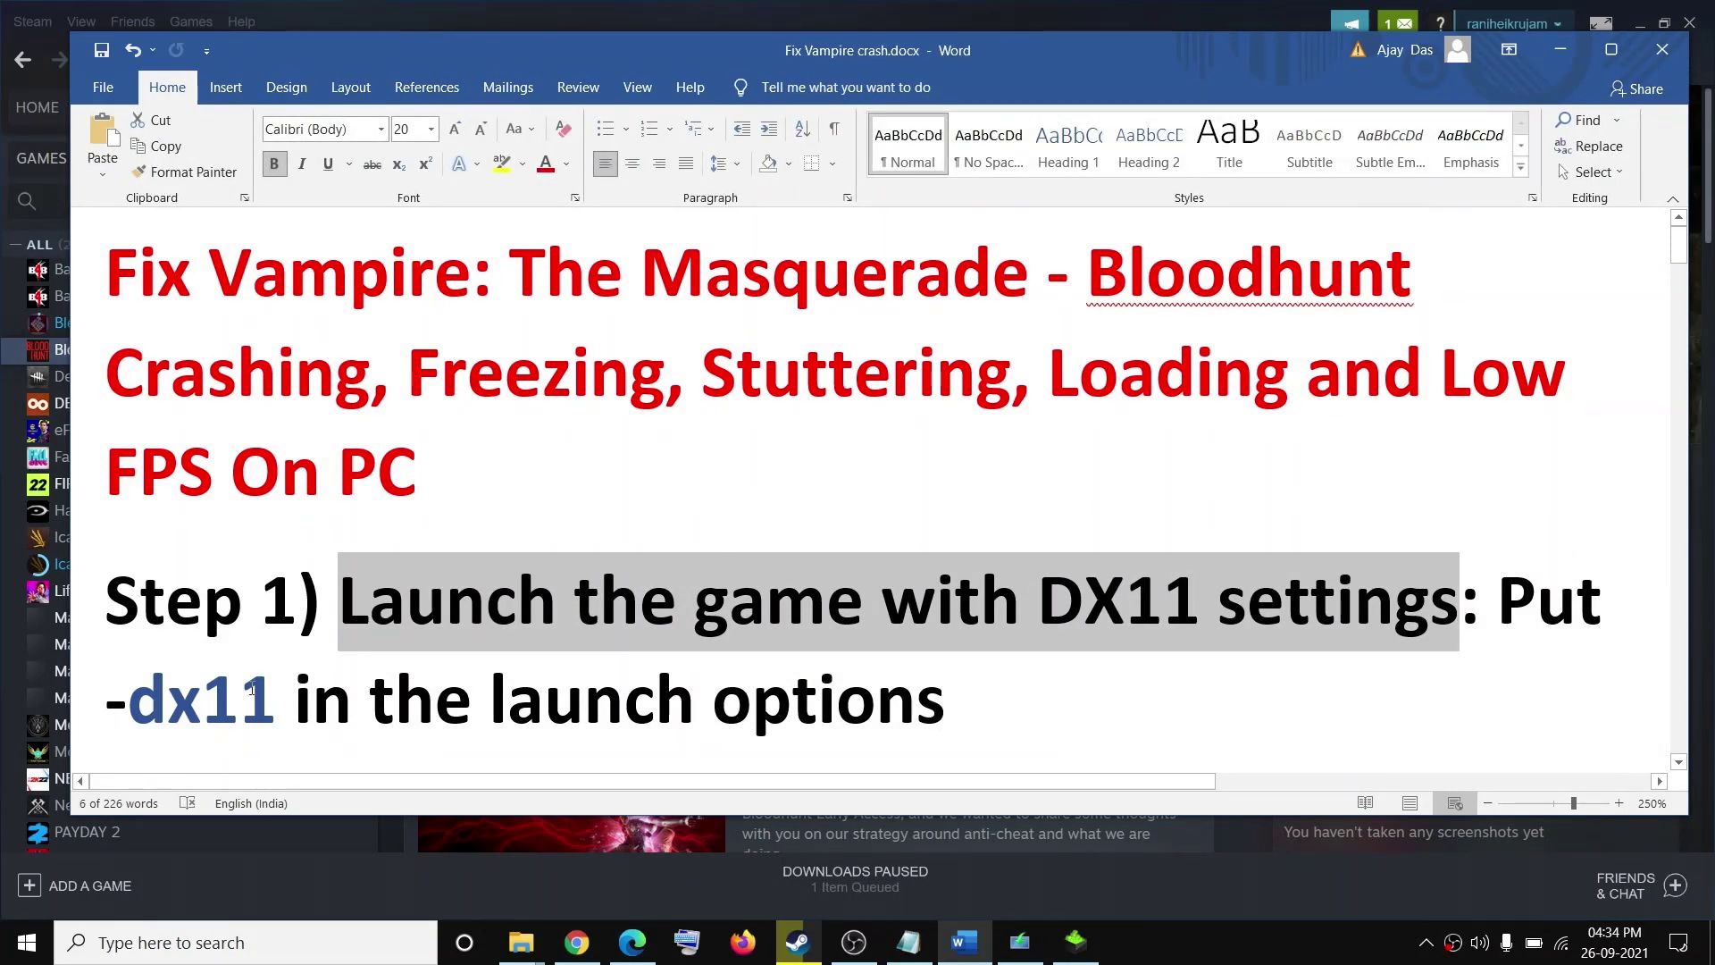
# Copy -dx11 from the Word guide and set it as Bloodhunt's launch option in Steam
pyautogui.moveTo(275, 699); pyautogui.dragTo(86, 711)
pyautogui.hotkey('ctrl', 'c')
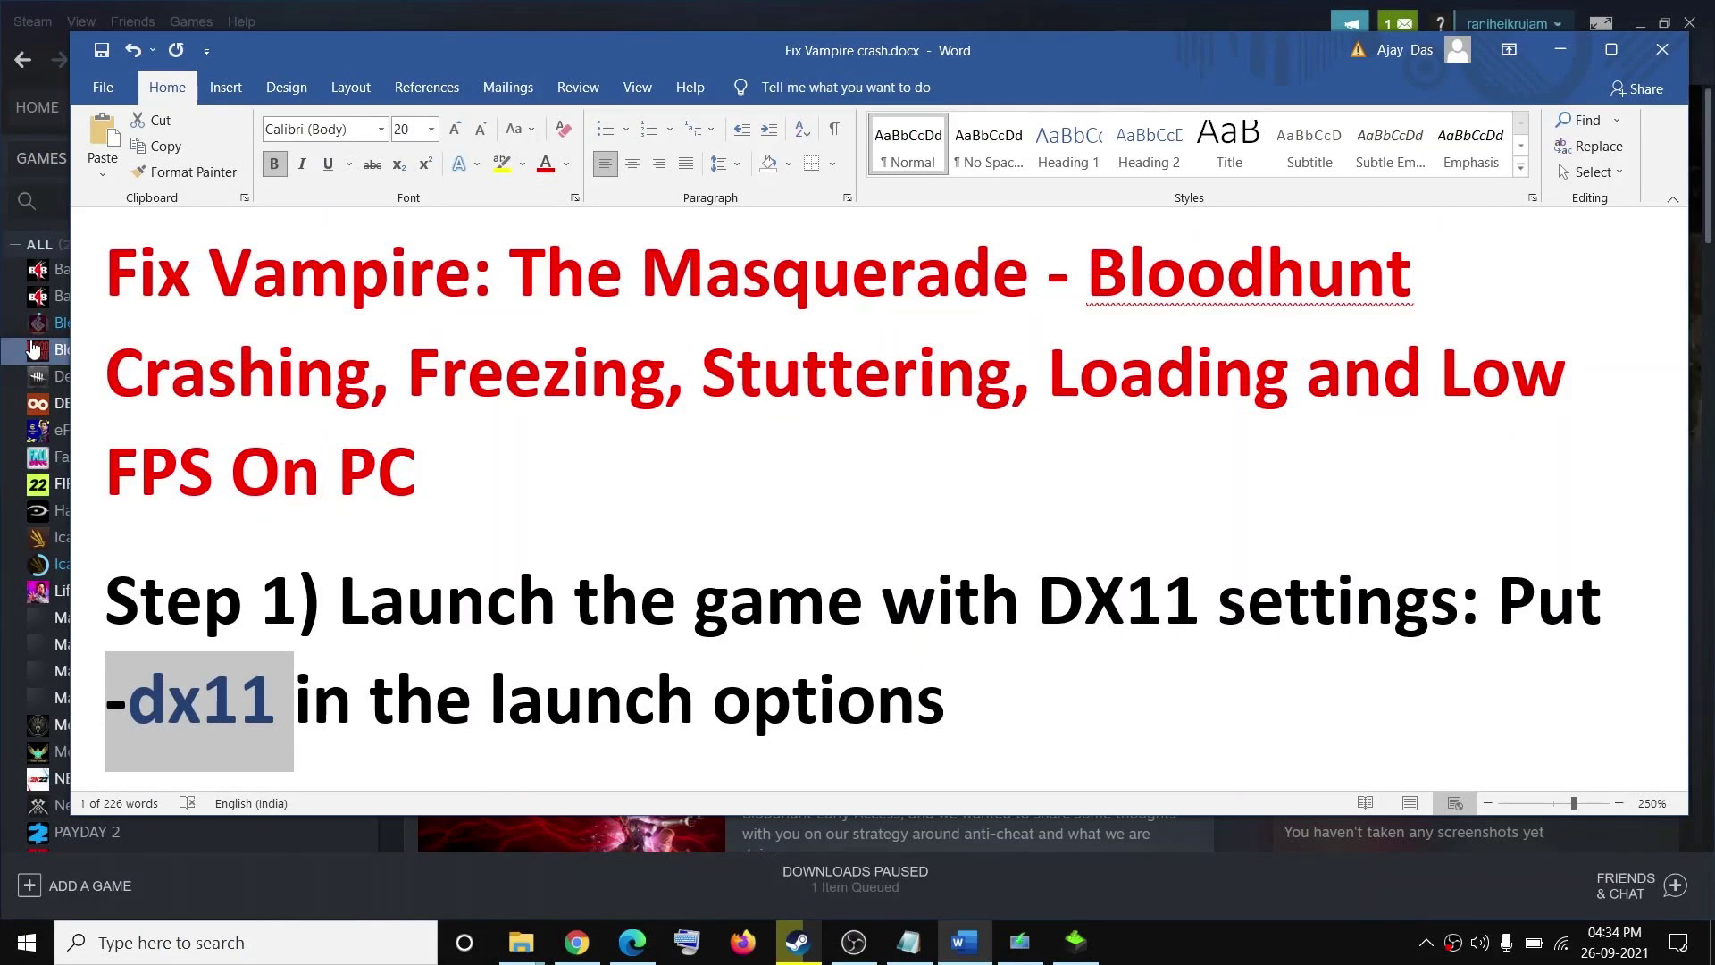
pyautogui.rightClick(36, 351)
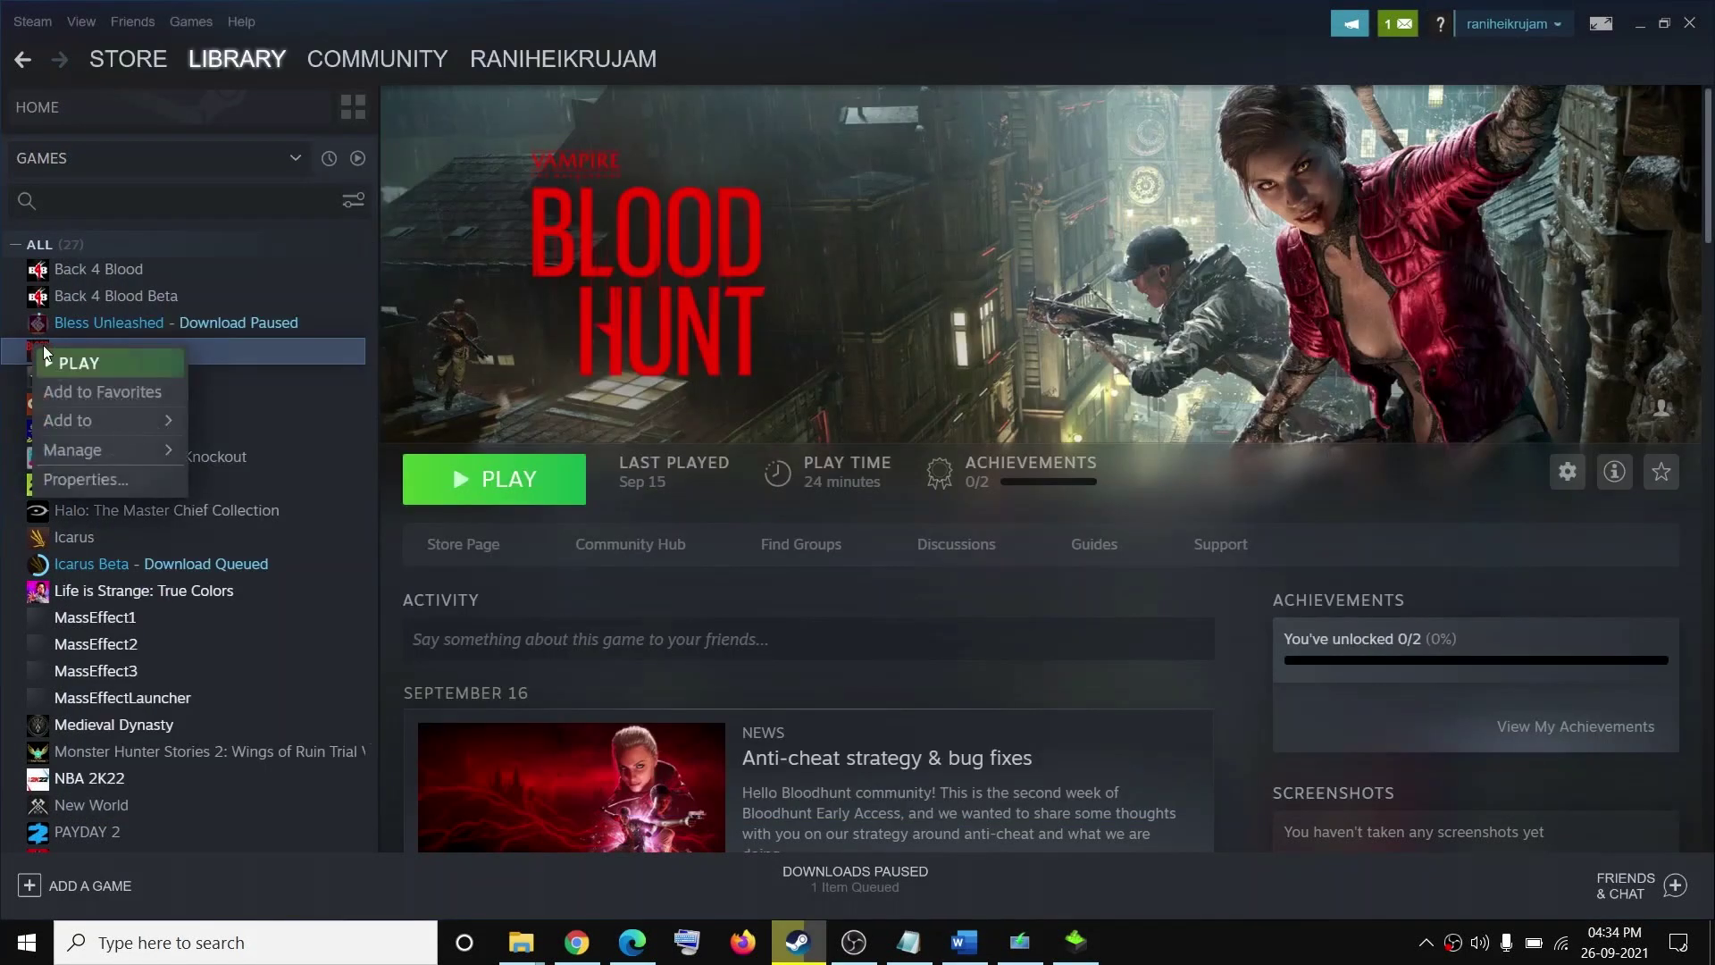
pyautogui.rightClick(255, 345)
pyautogui.click(304, 480)
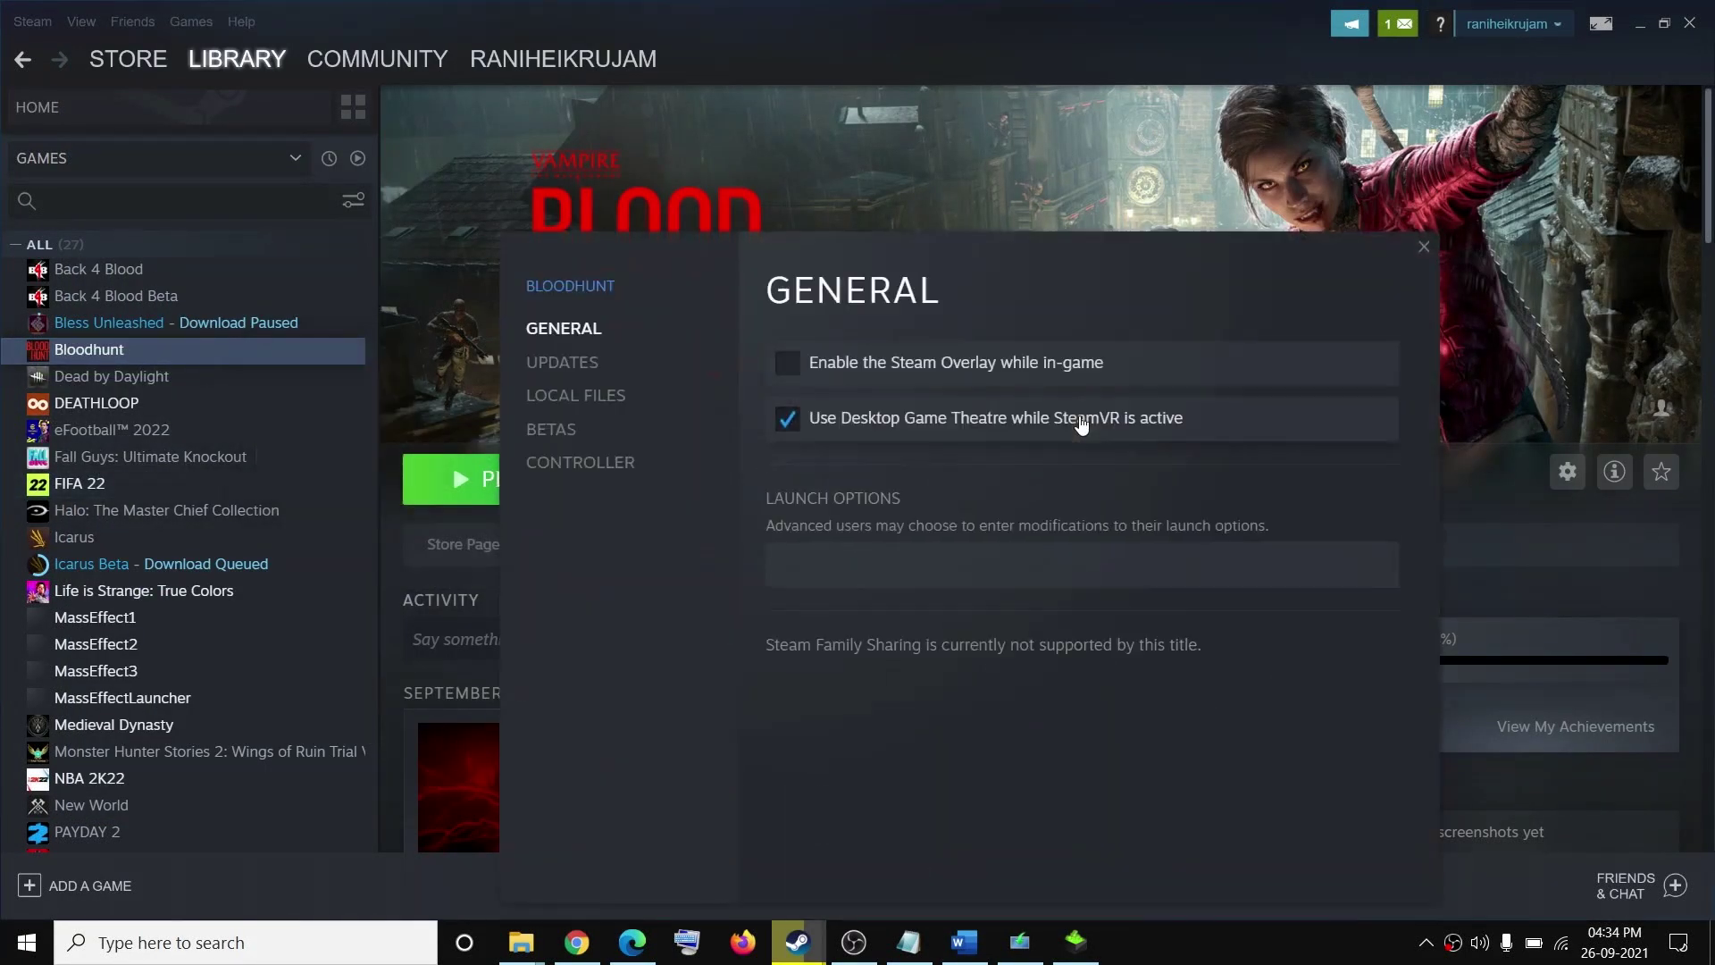
pyautogui.click(821, 572)
pyautogui.hotkey('ctrl', 'v')
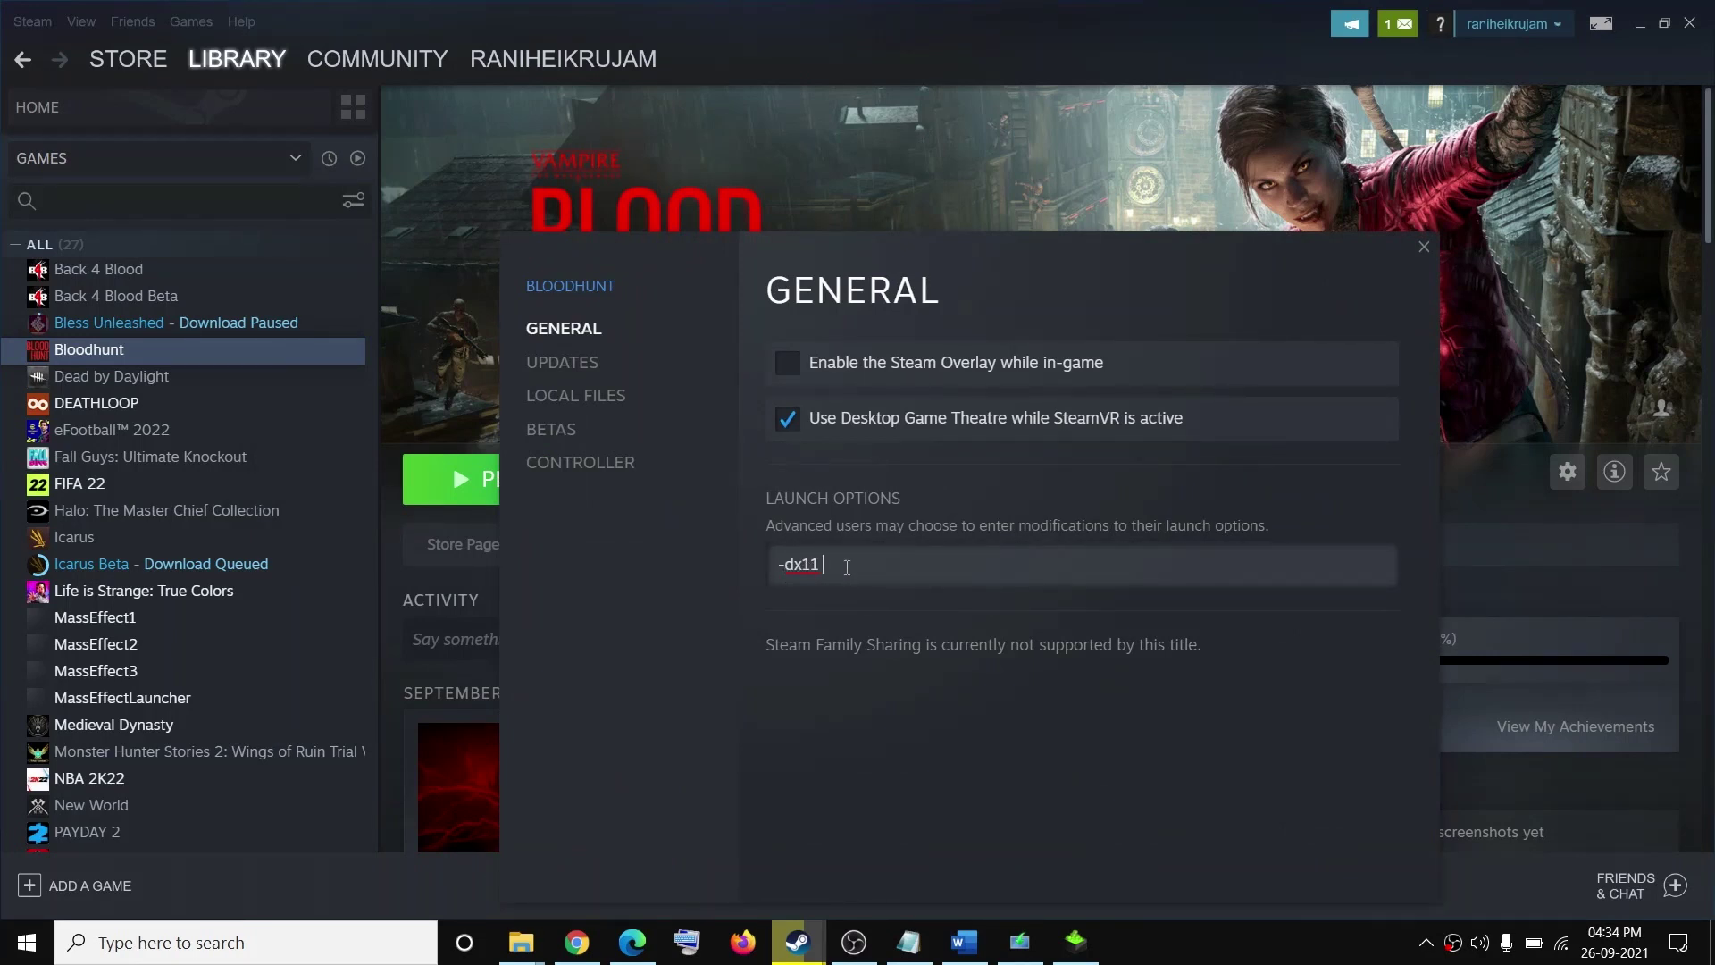
pyautogui.click(1424, 246)
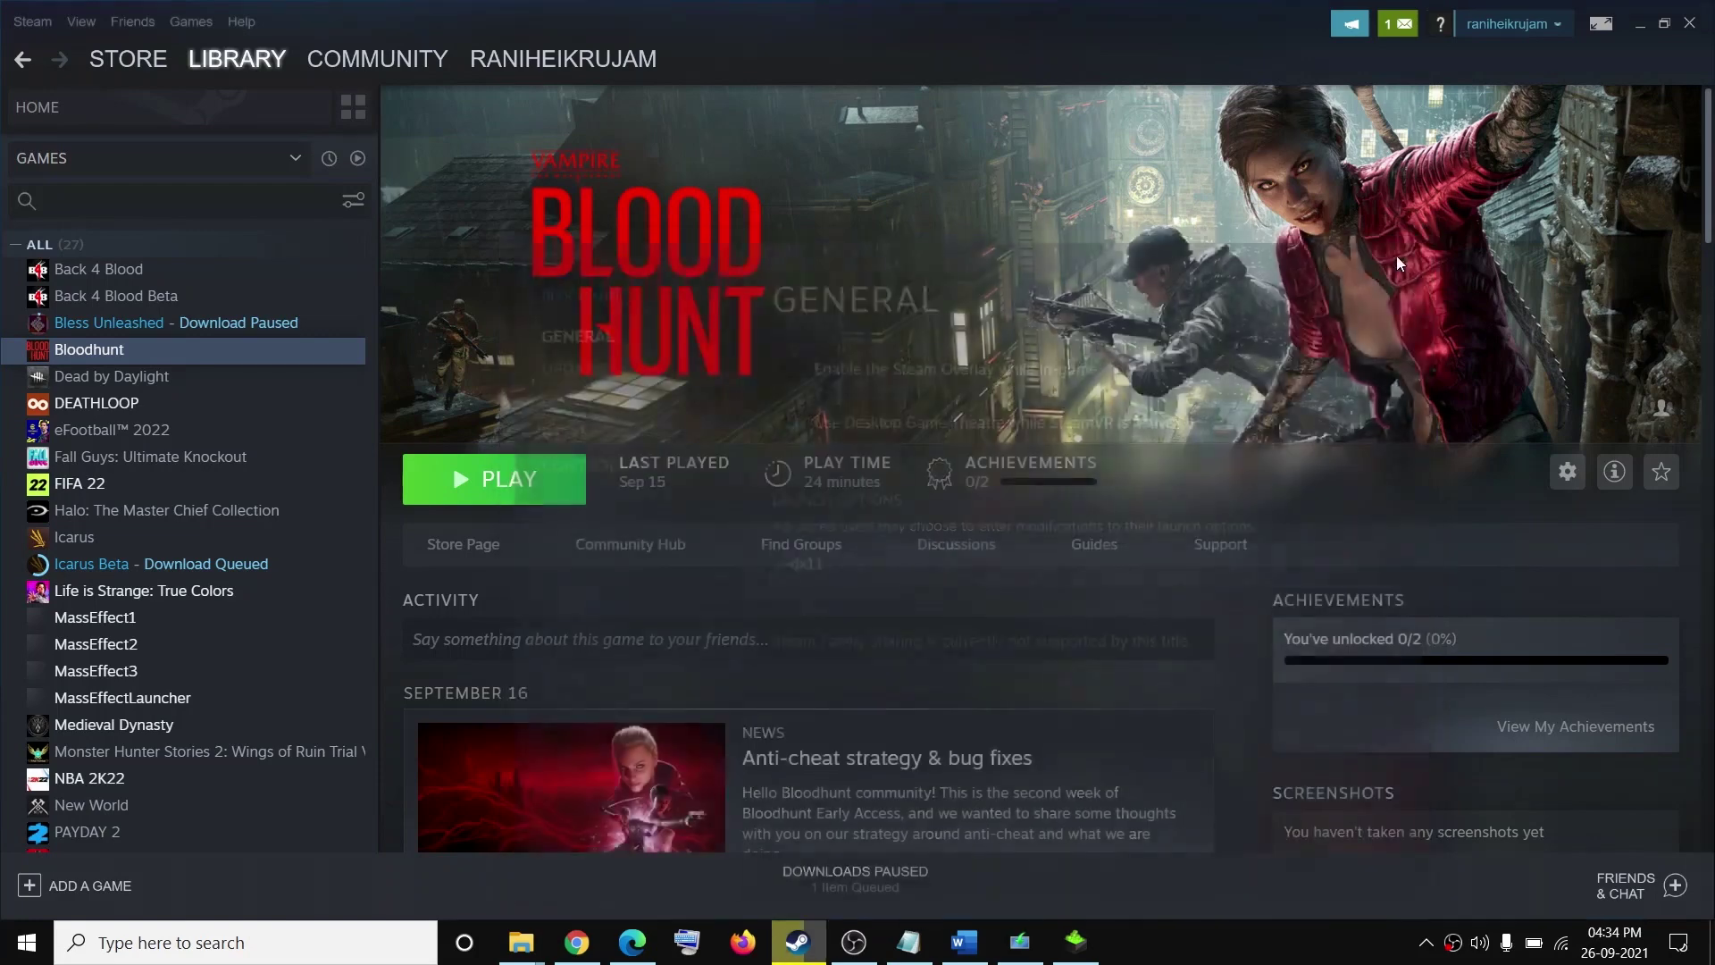
# Switch to the Word guide, review the Step 2 config path for disabling DX12, and bring up the WindowsNoEditor window in File Explorer
pyautogui.hotkey('alt', 'Tab')
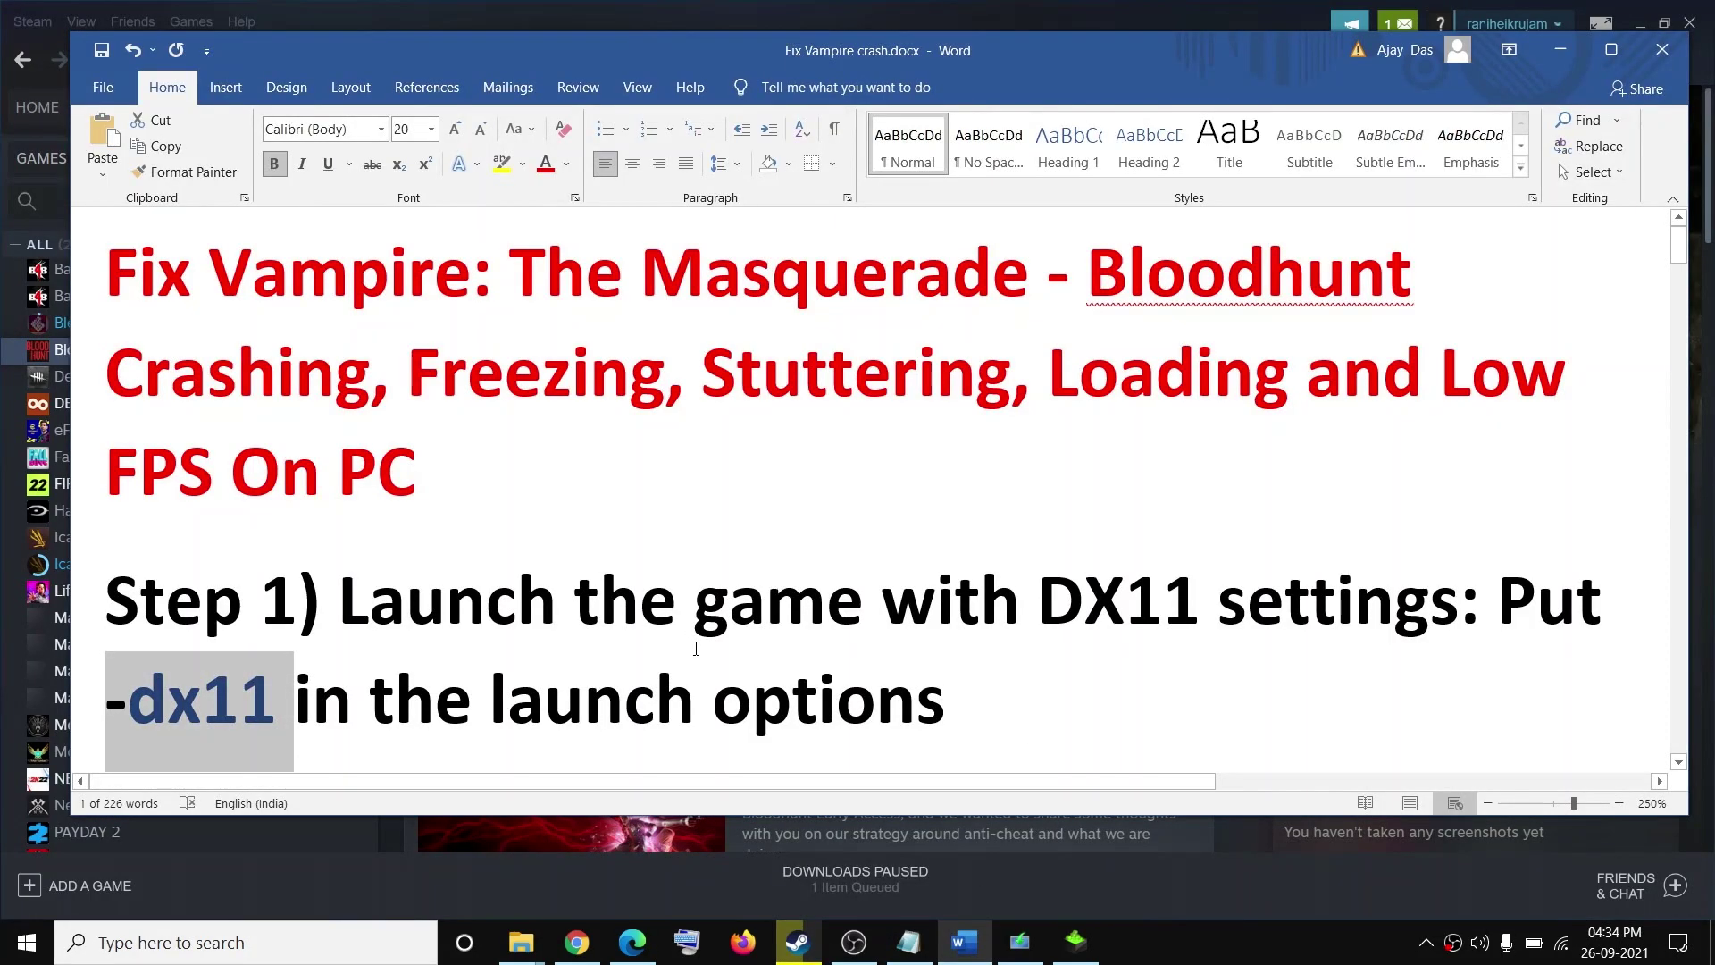
pyautogui.scroll(-6, 696, 648)
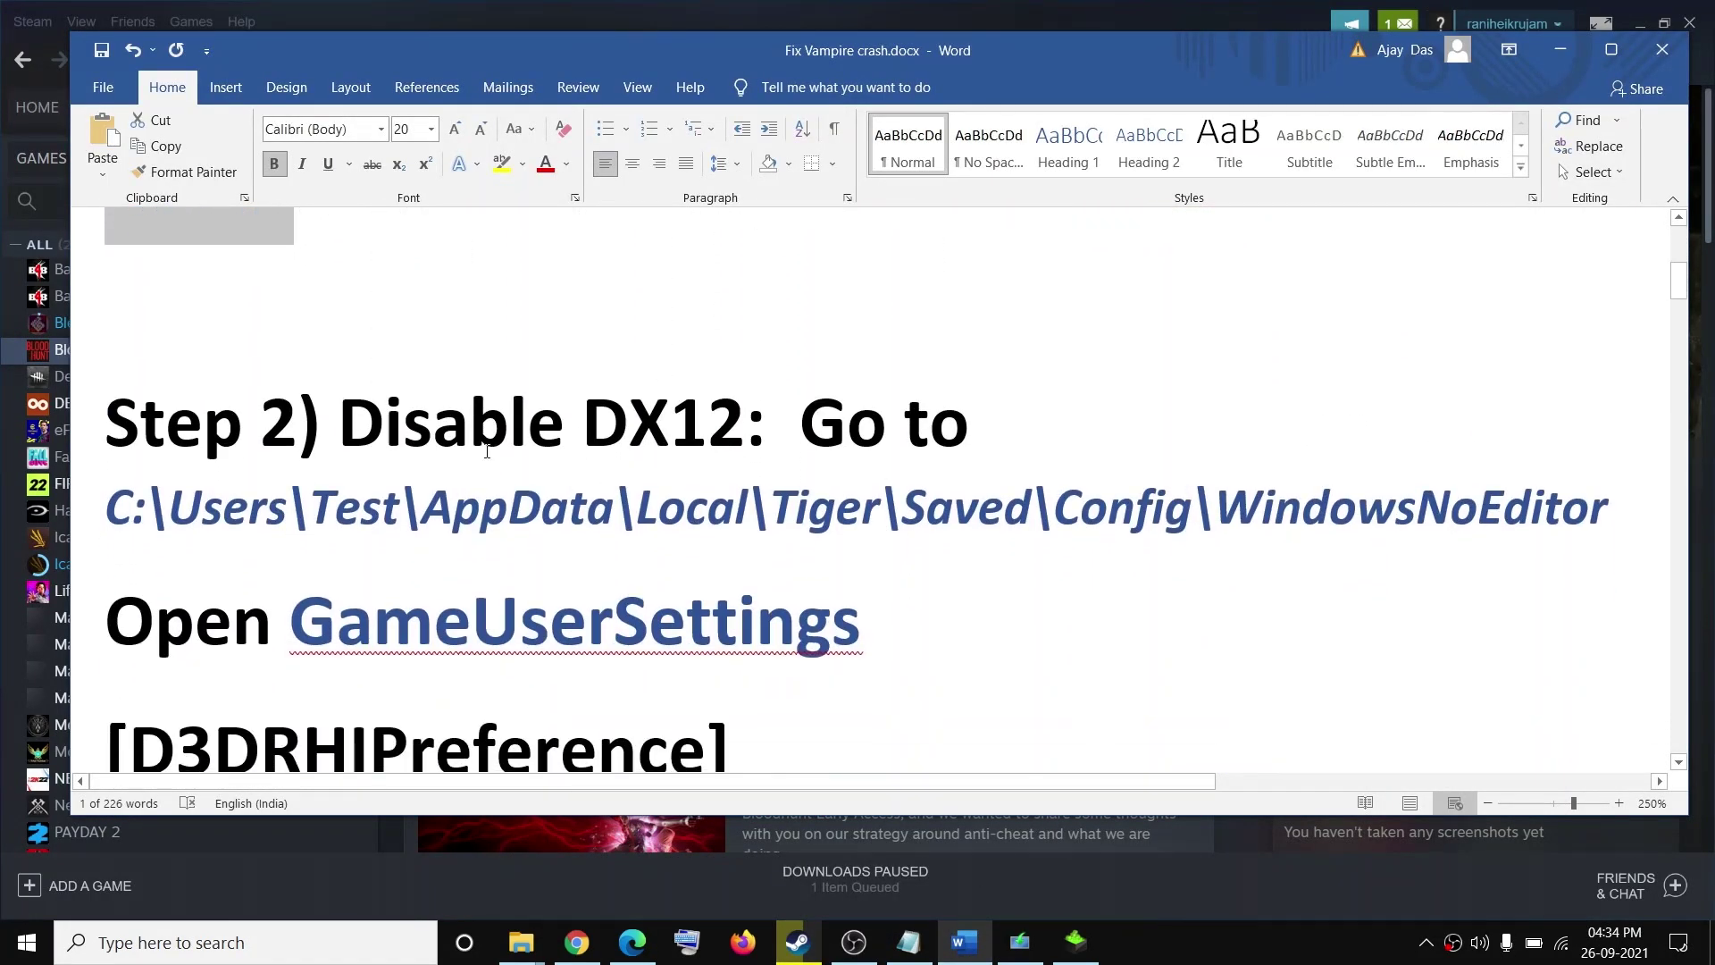
pyautogui.moveTo(341, 422); pyautogui.dragTo(745, 421)
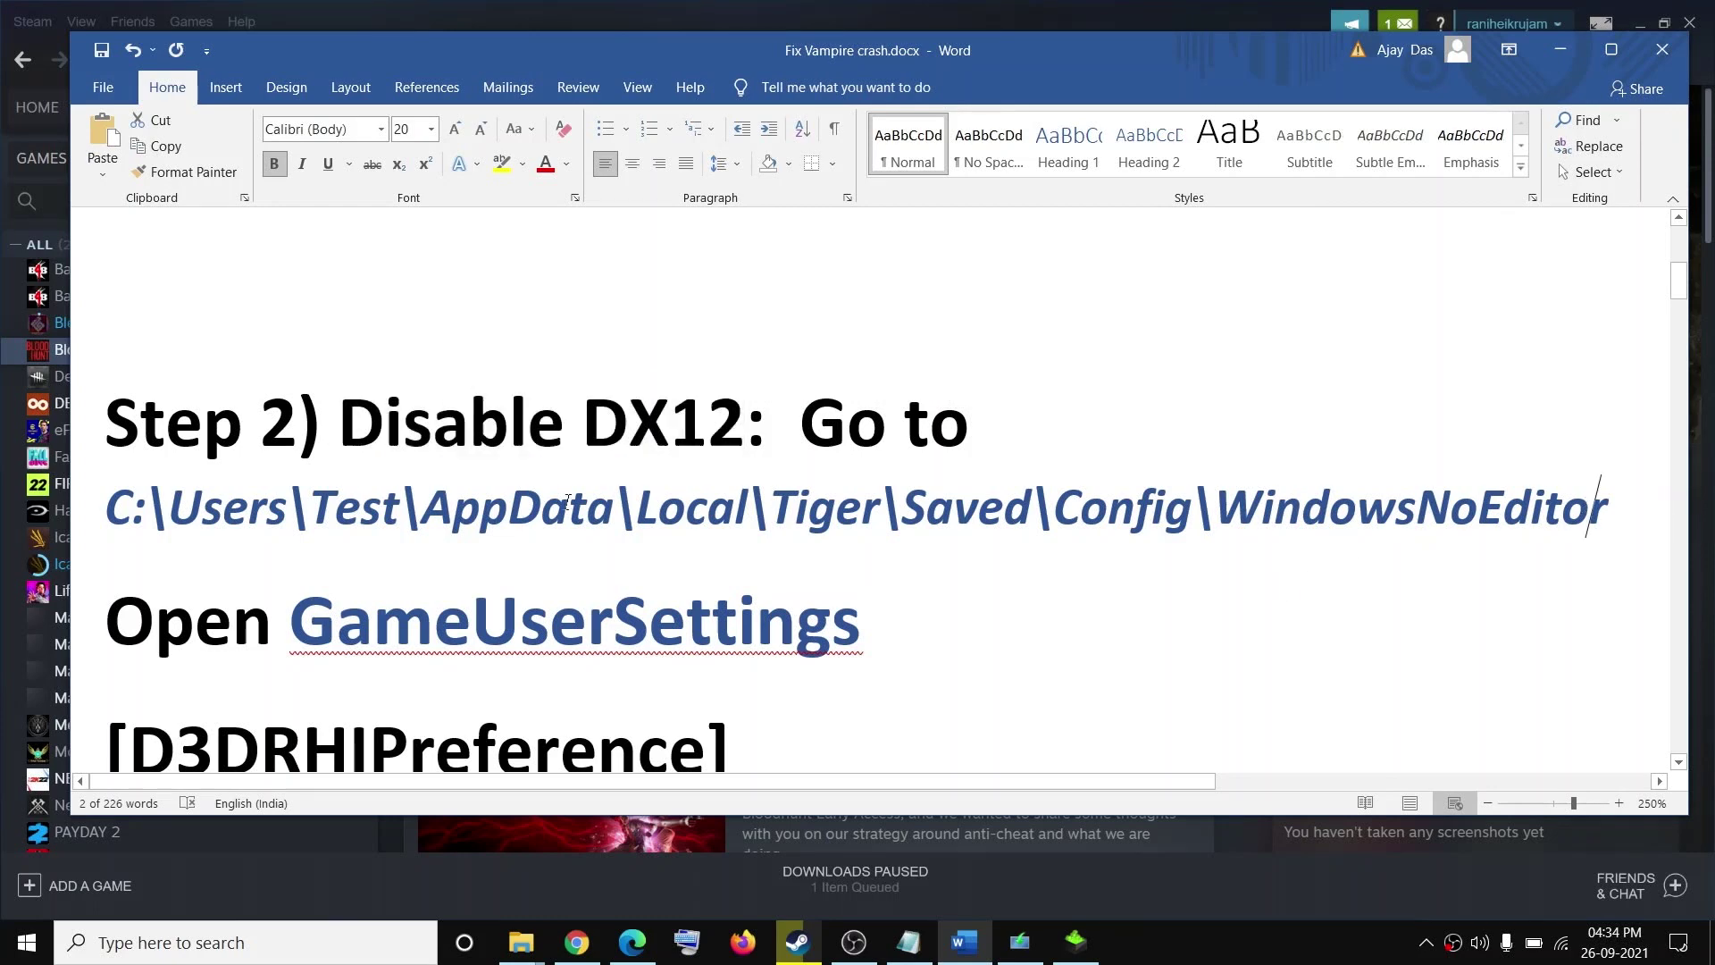
pyautogui.doubleClick(1559, 508)
pyautogui.click(529, 947)
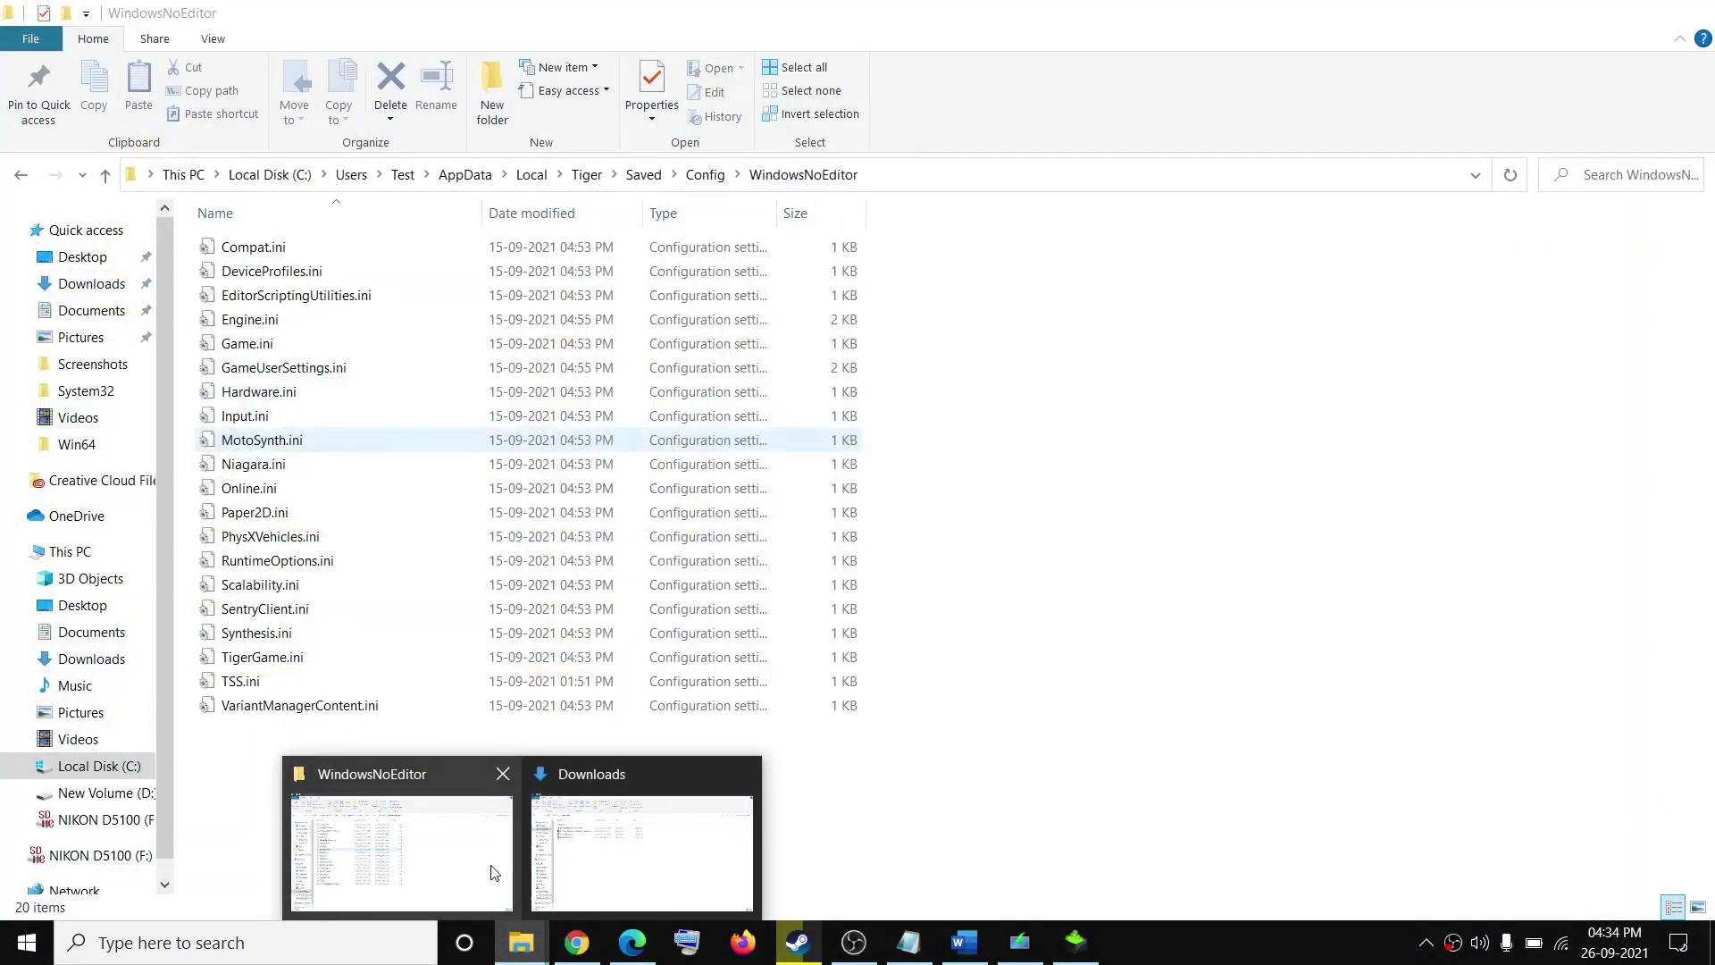
pyautogui.click(494, 874)
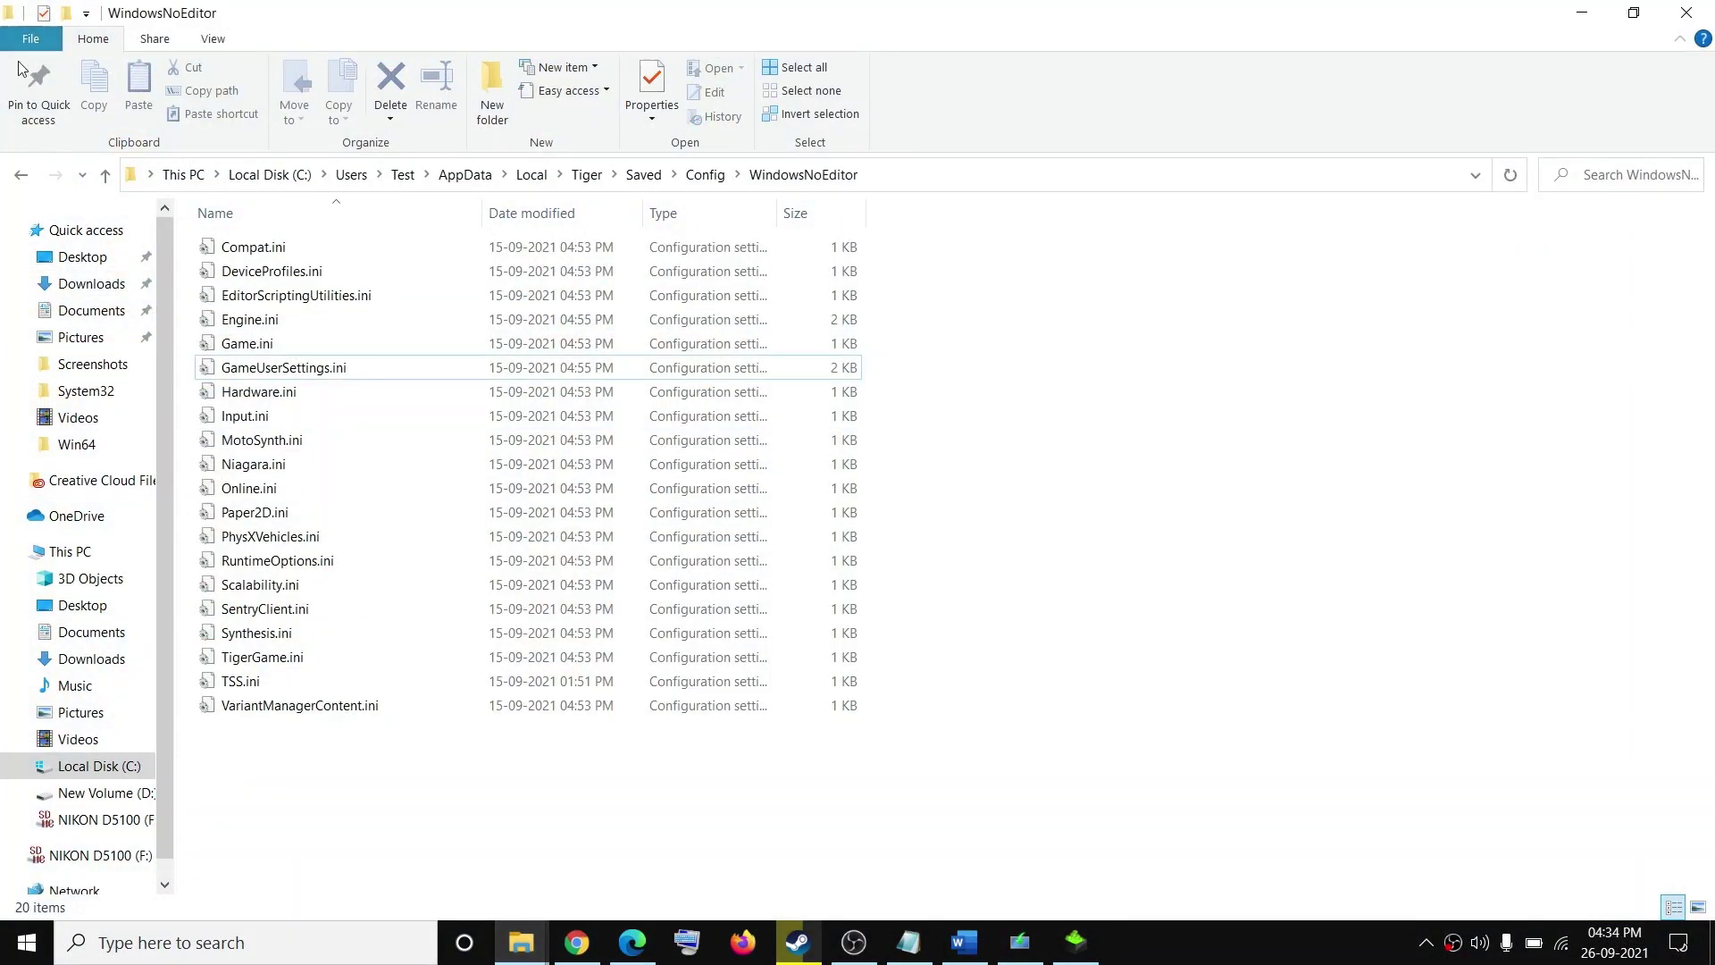
# Browse from This PC to the folder C:\Users\Test
pyautogui.click(81, 554)
pyautogui.click(338, 442)
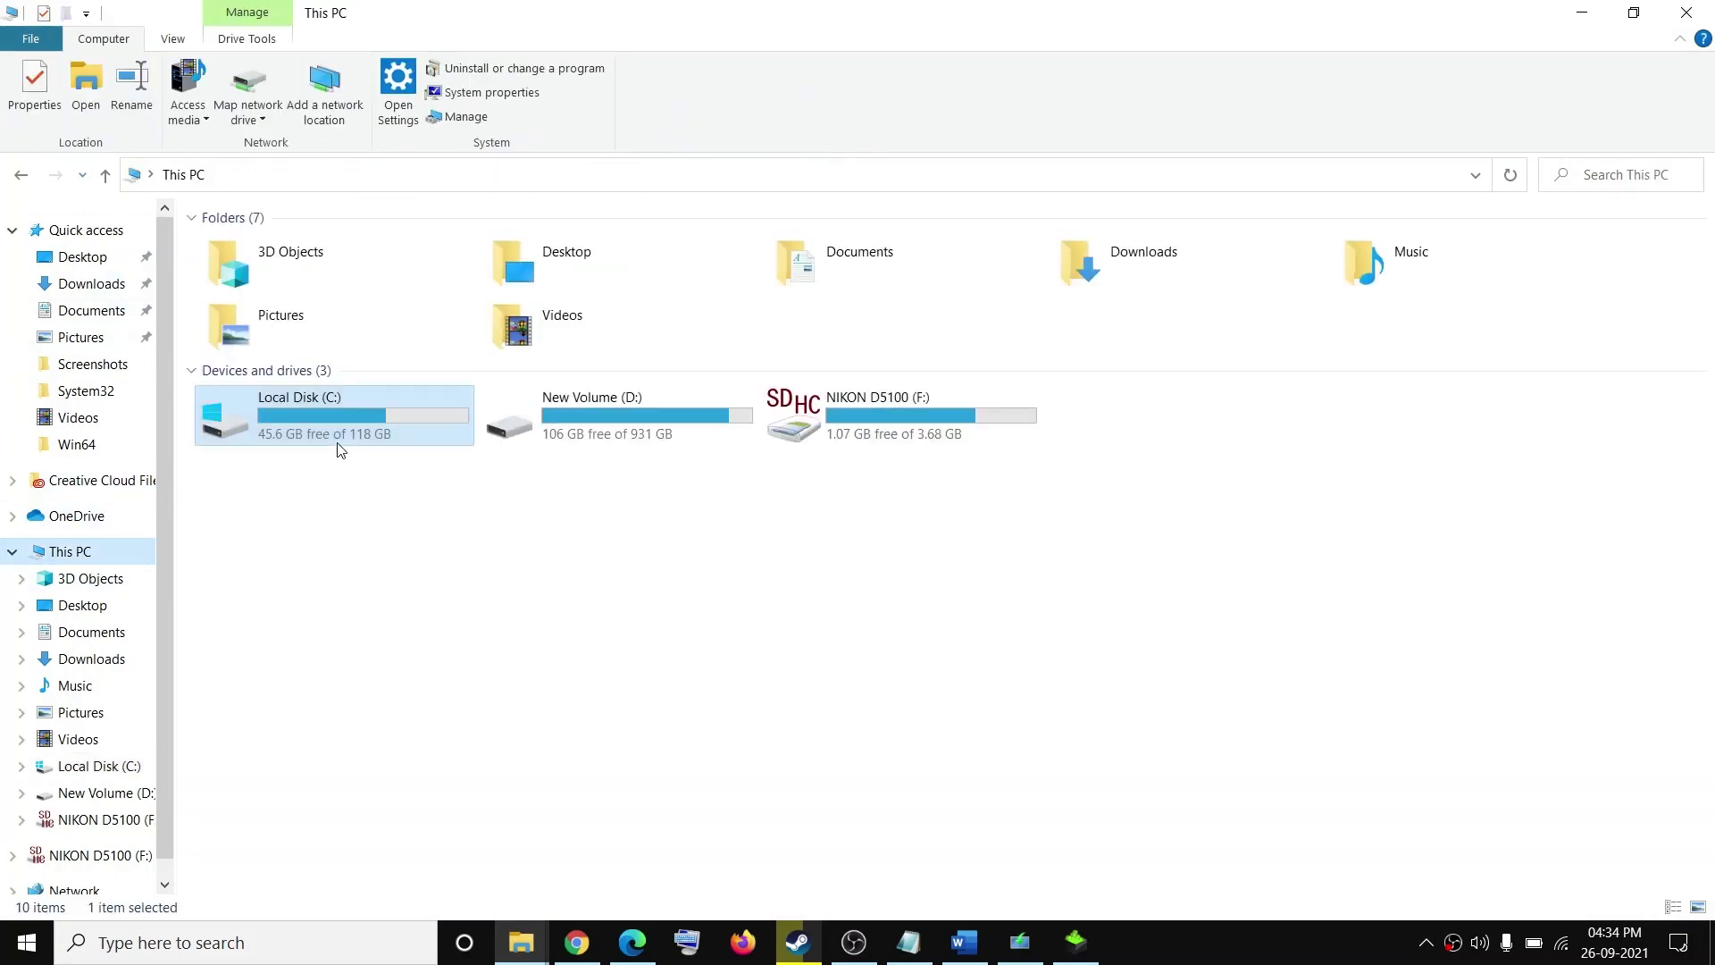
pyautogui.doubleClick(308, 435)
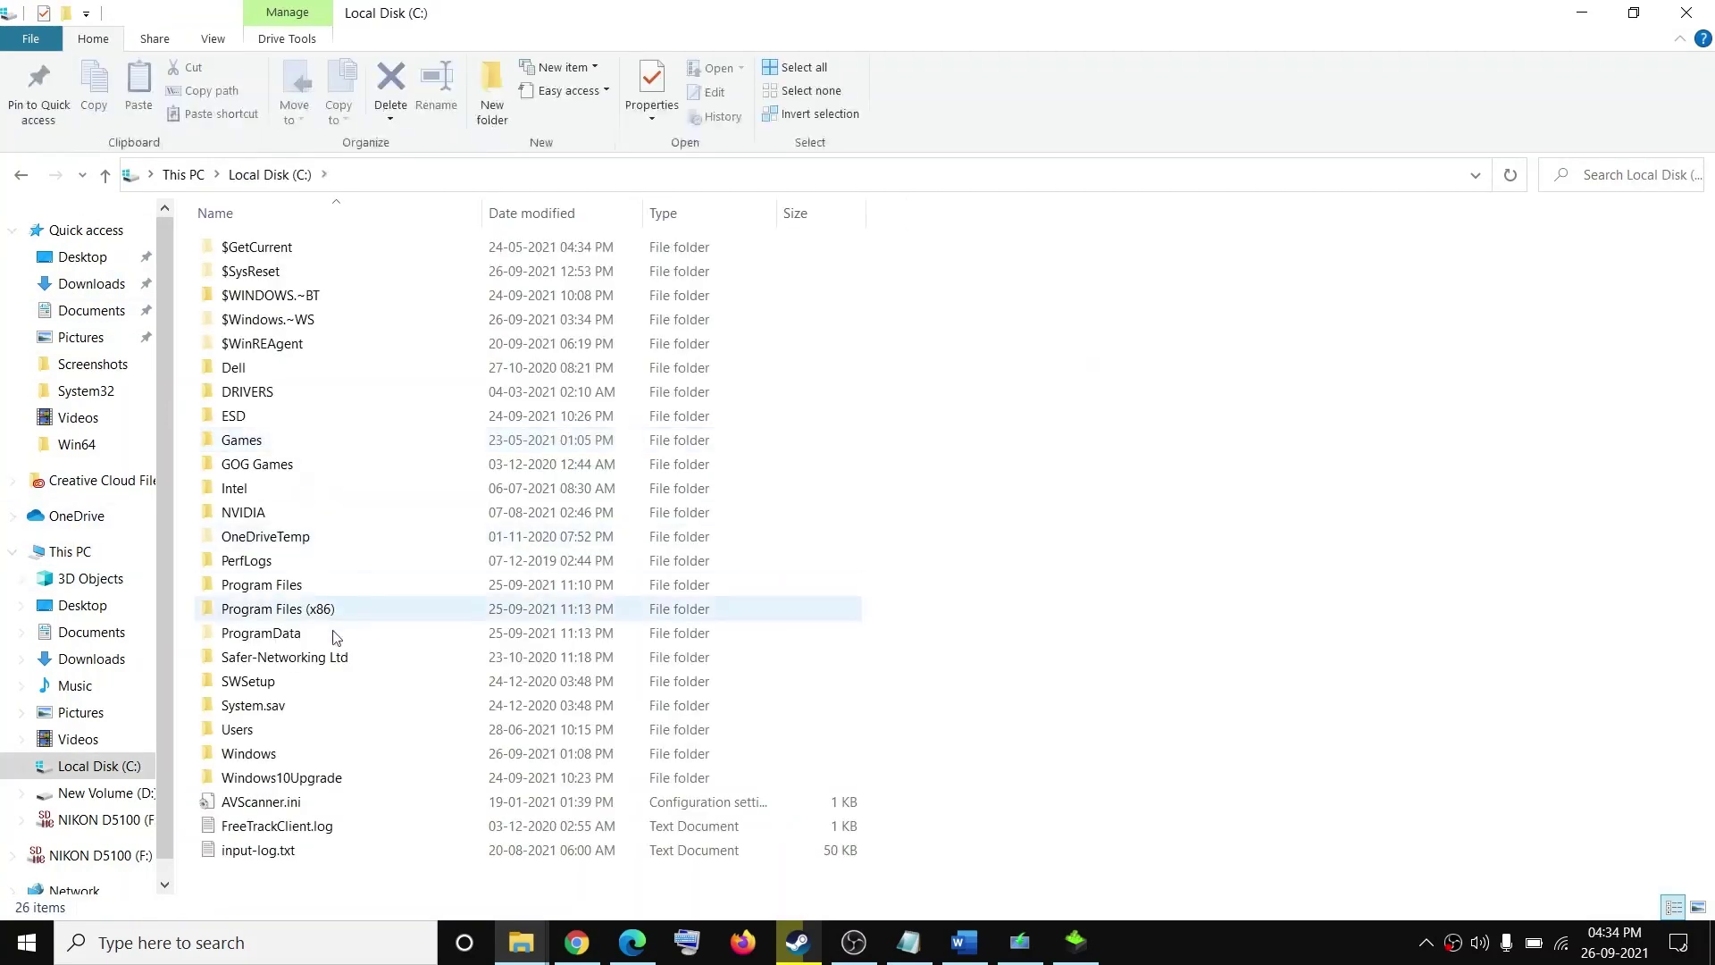
pyautogui.click(311, 731)
pyautogui.doubleClick(249, 735)
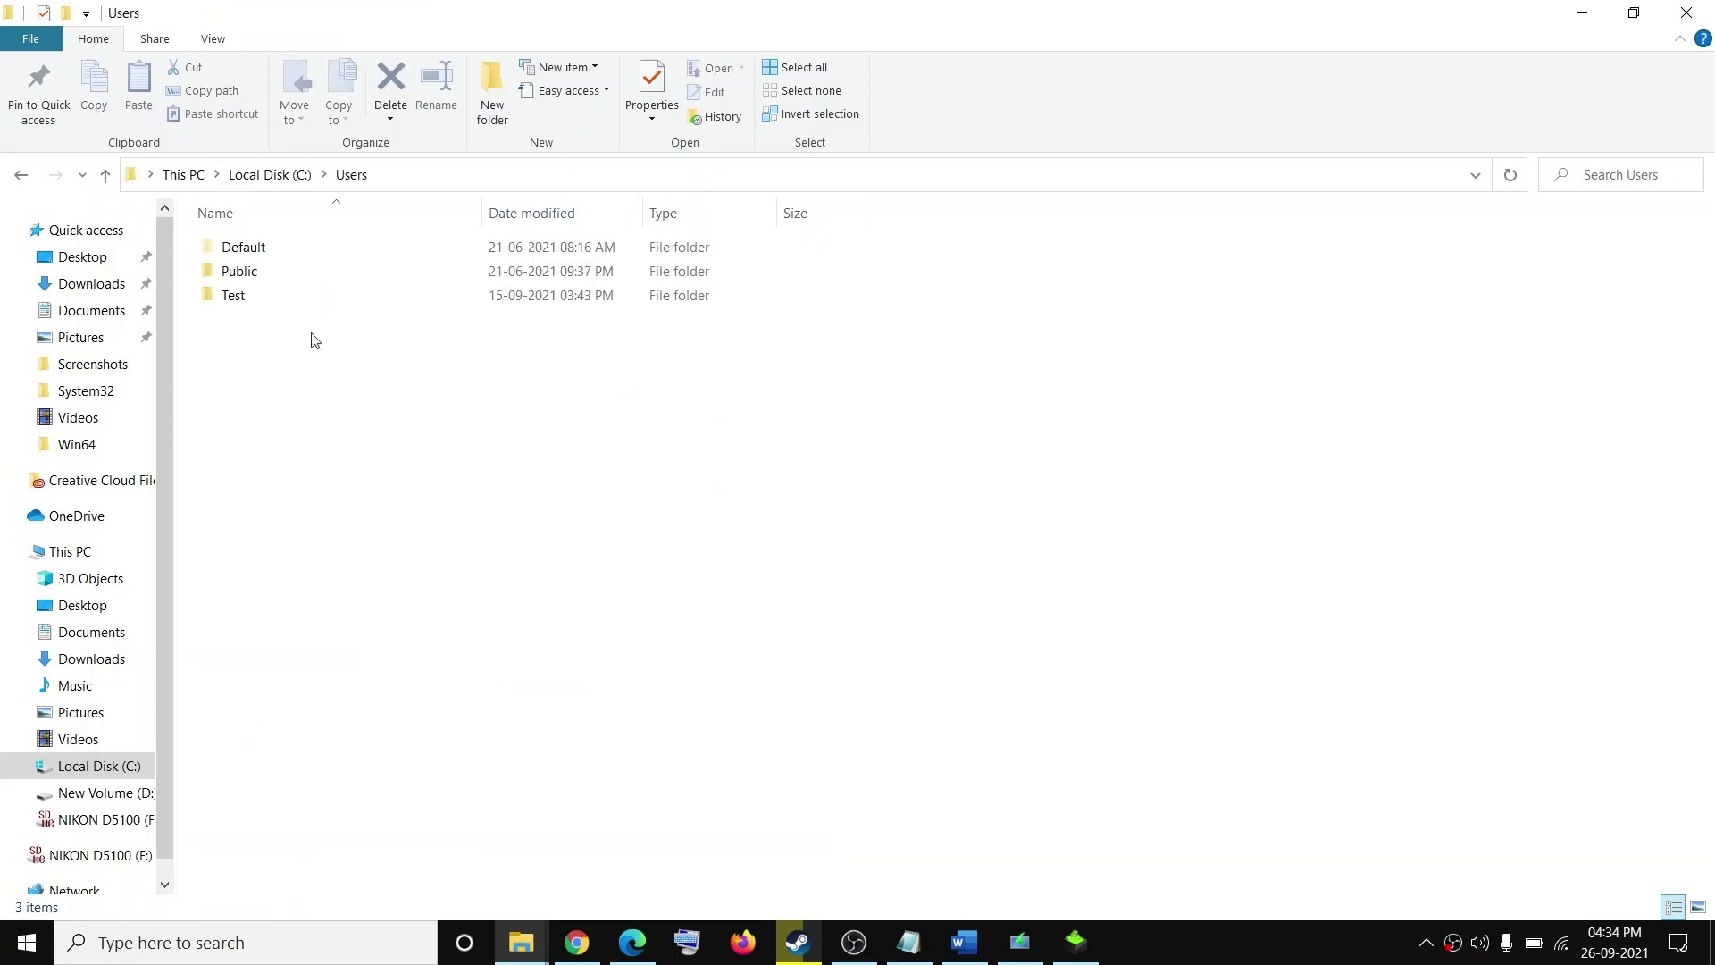
pyautogui.click(230, 292)
pyautogui.doubleClick(280, 295)
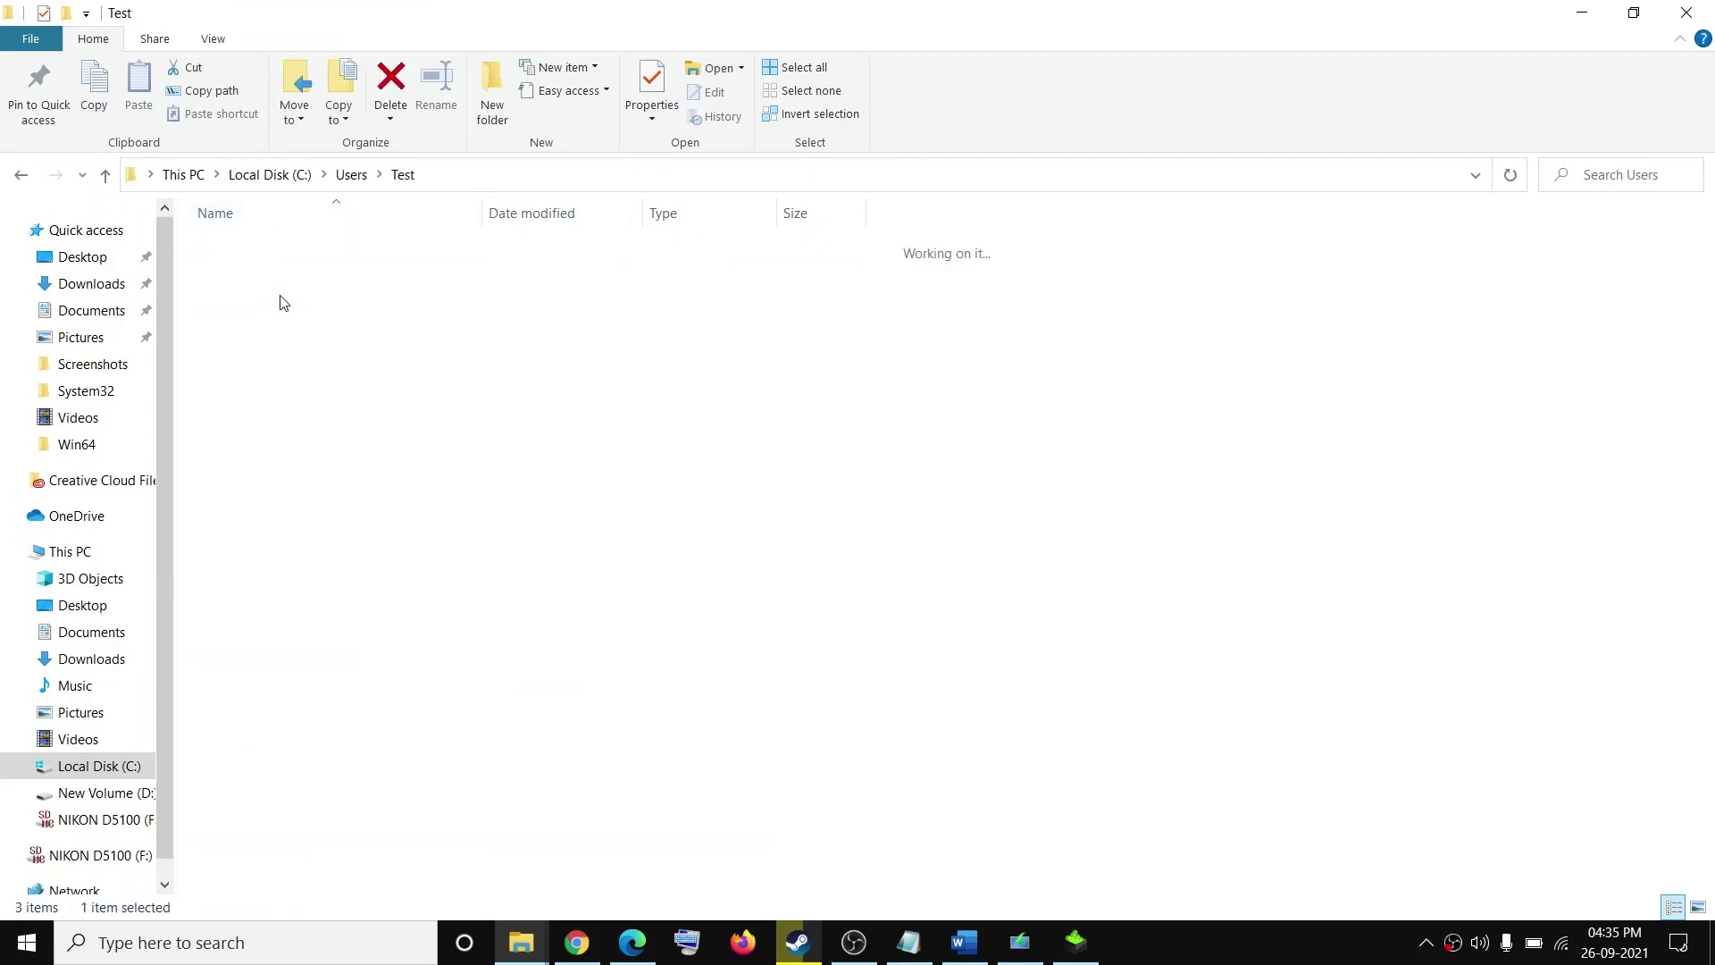
# Check the hidden items display setting and open the AppData\Local folder
pyautogui.click(268, 374)
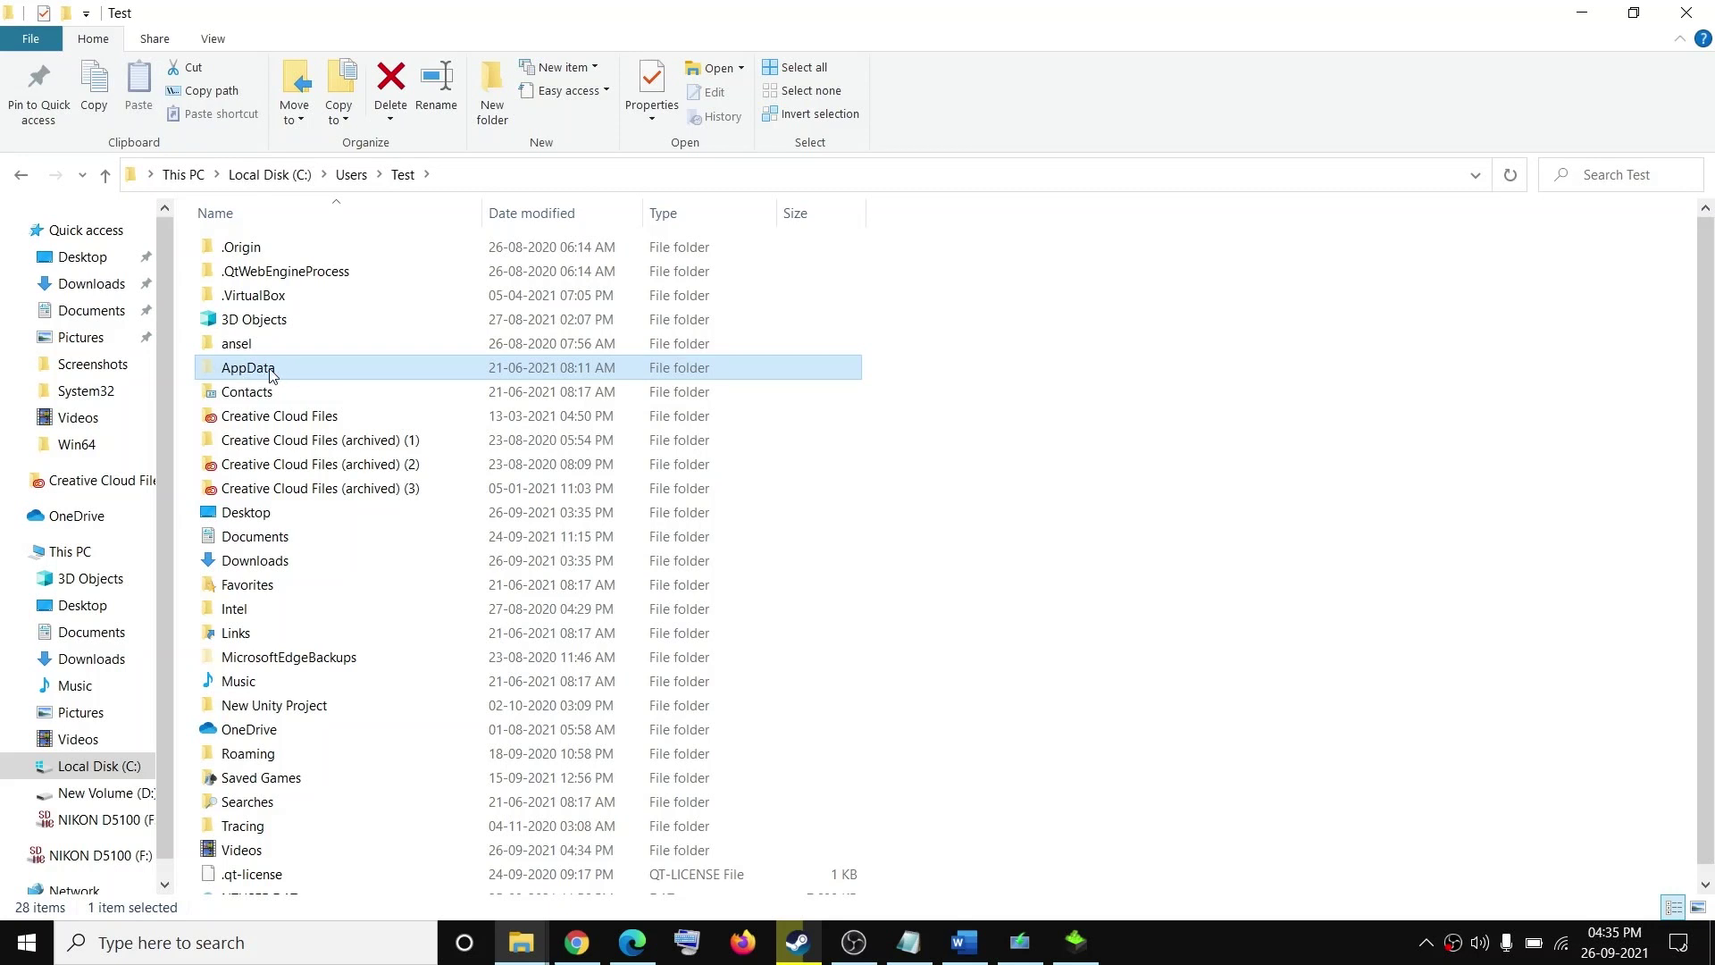
pyautogui.click(212, 42)
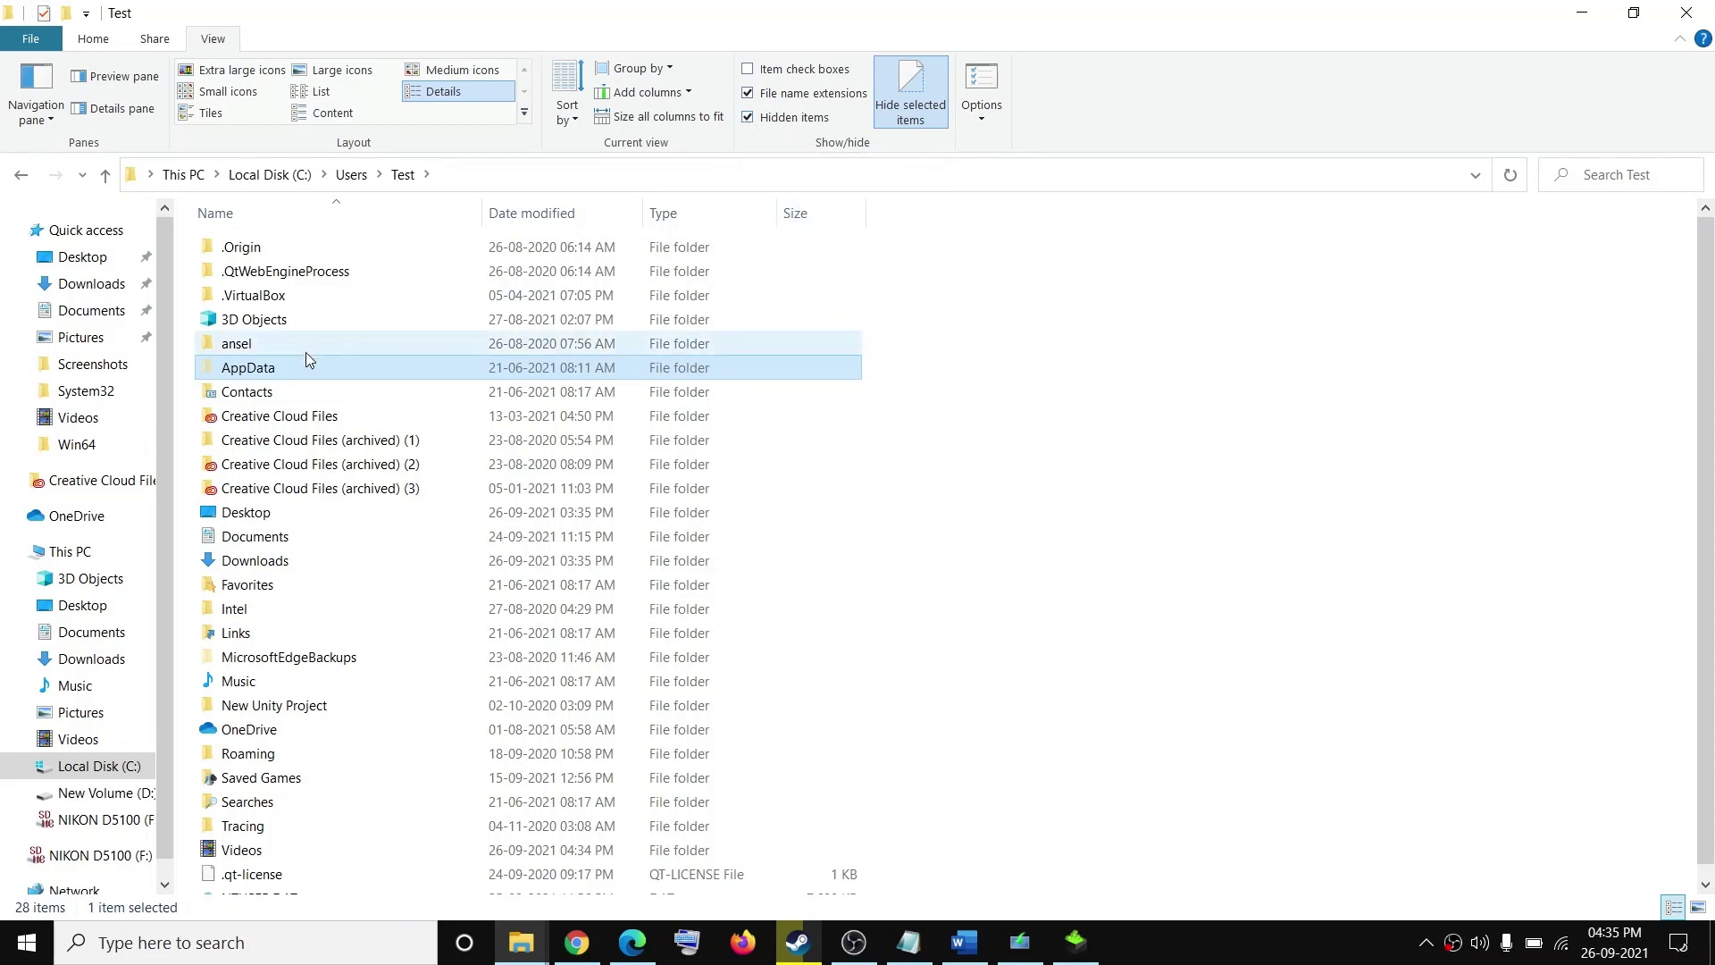
pyautogui.click(375, 373)
pyautogui.click(363, 366)
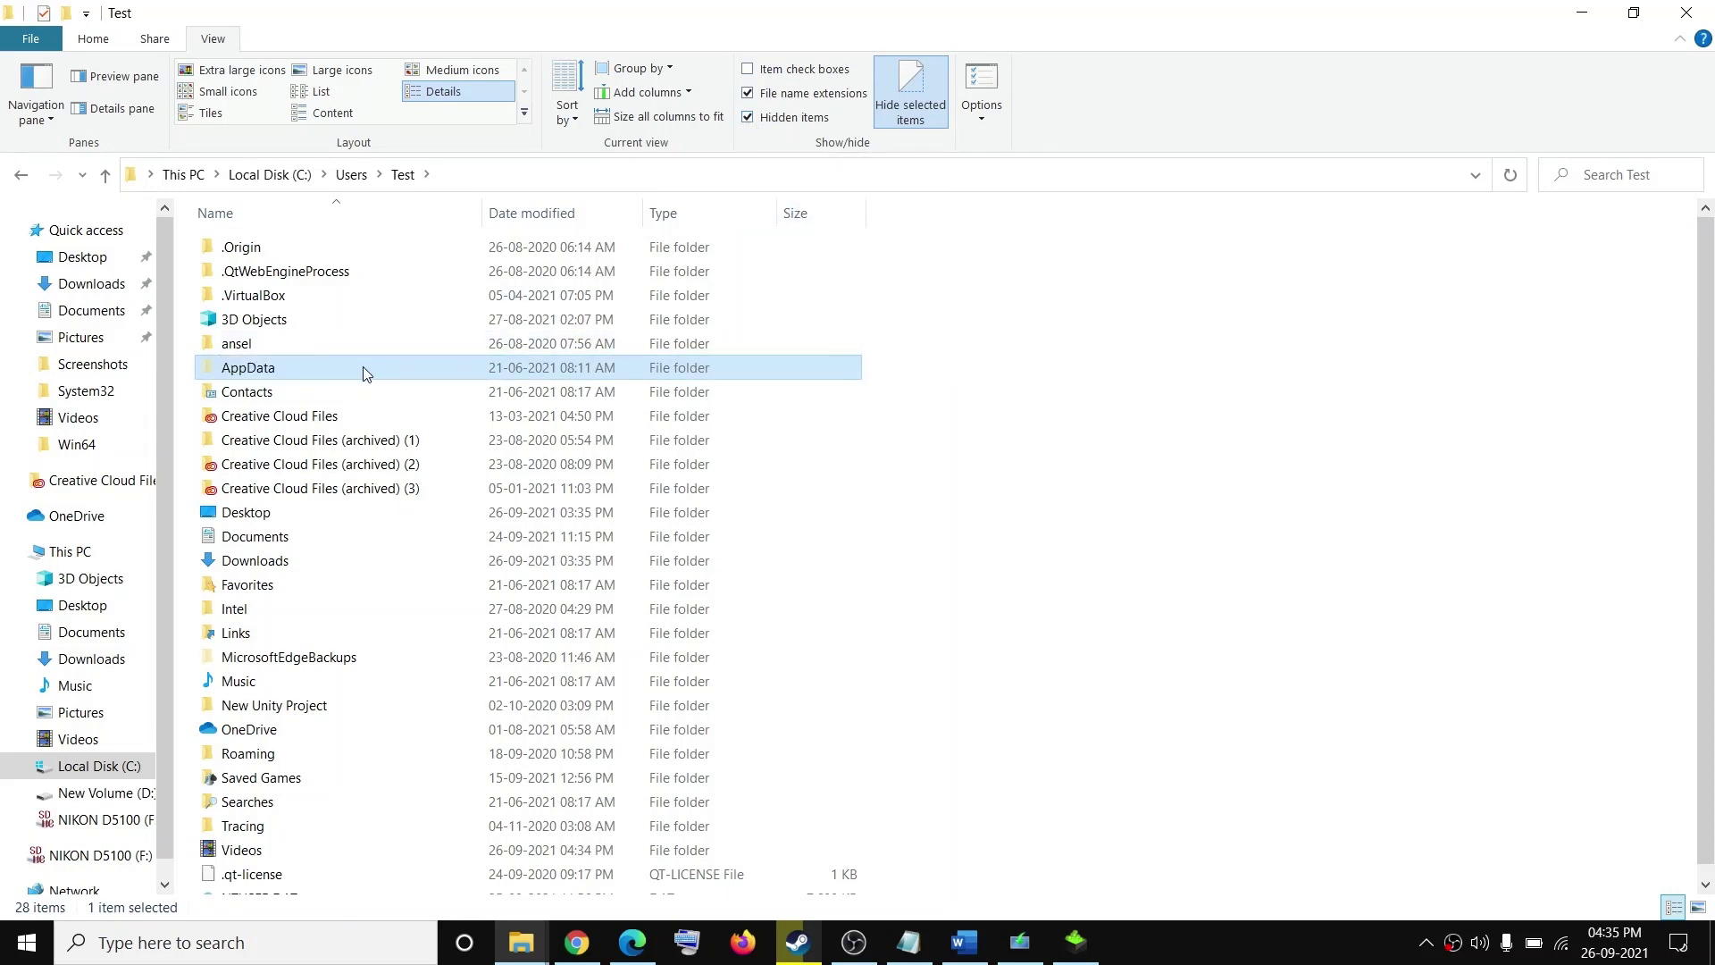
pyautogui.doubleClick(357, 372)
pyautogui.click(259, 256)
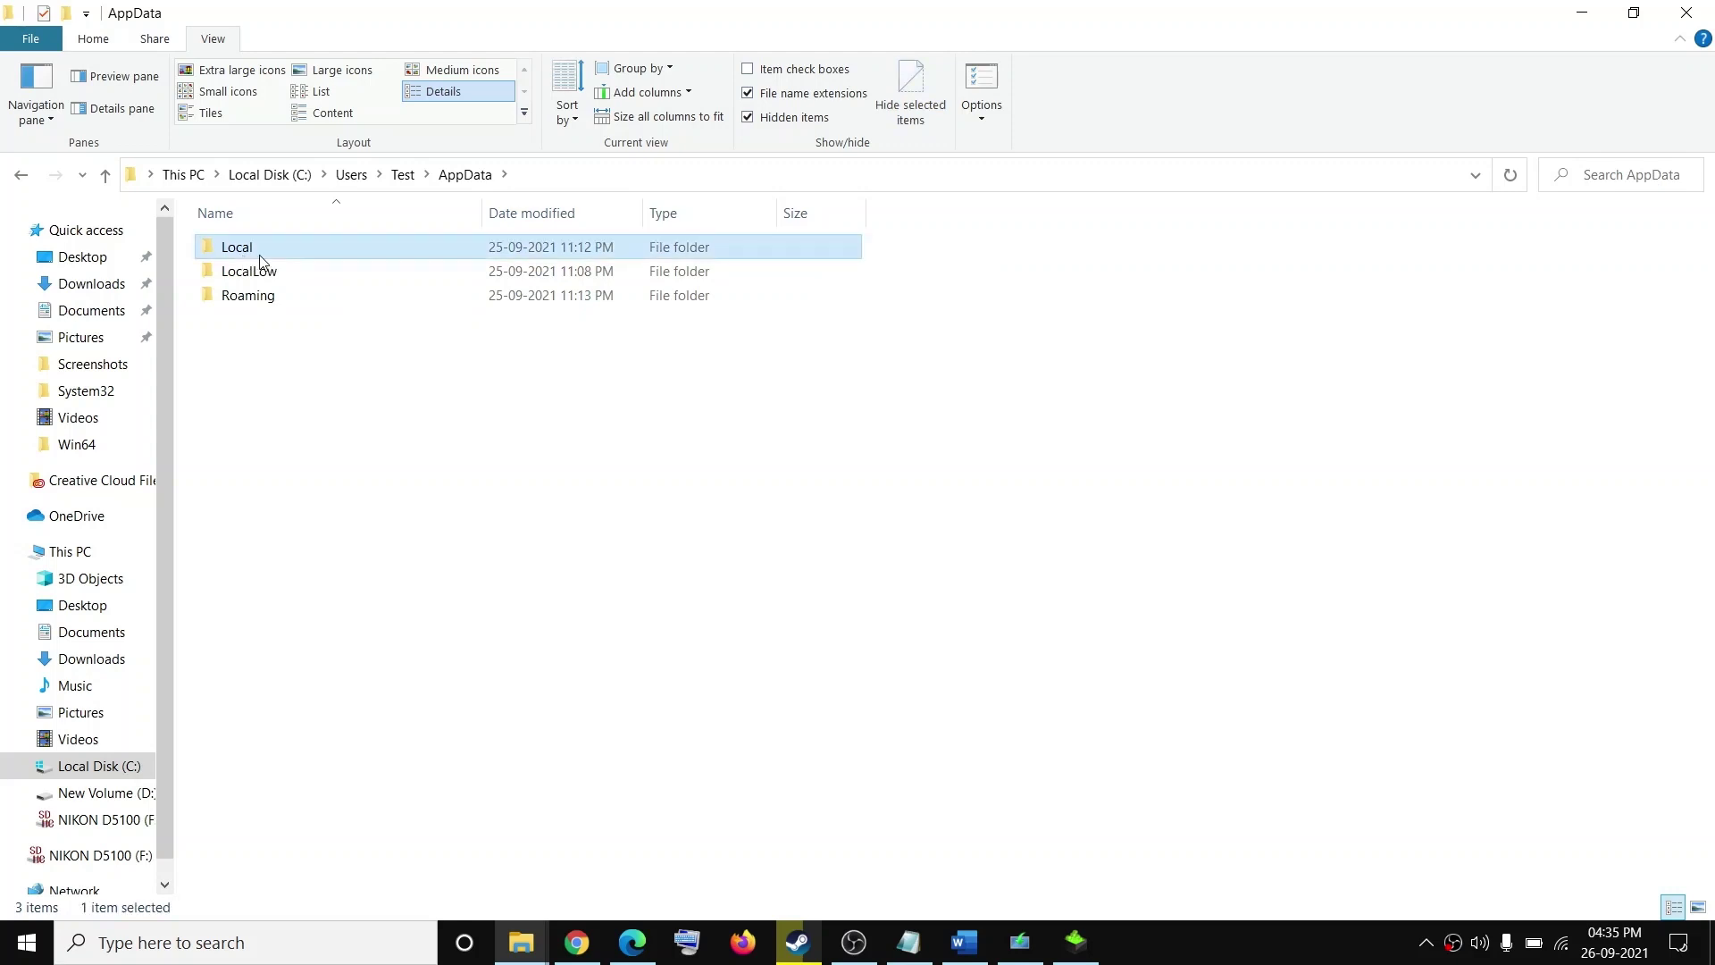
pyautogui.doubleClick(286, 253)
# Open the Tiger\Saved\Config\WindowsNoEditor folder inside Local
pyautogui.scroll(-14, 350, 656)
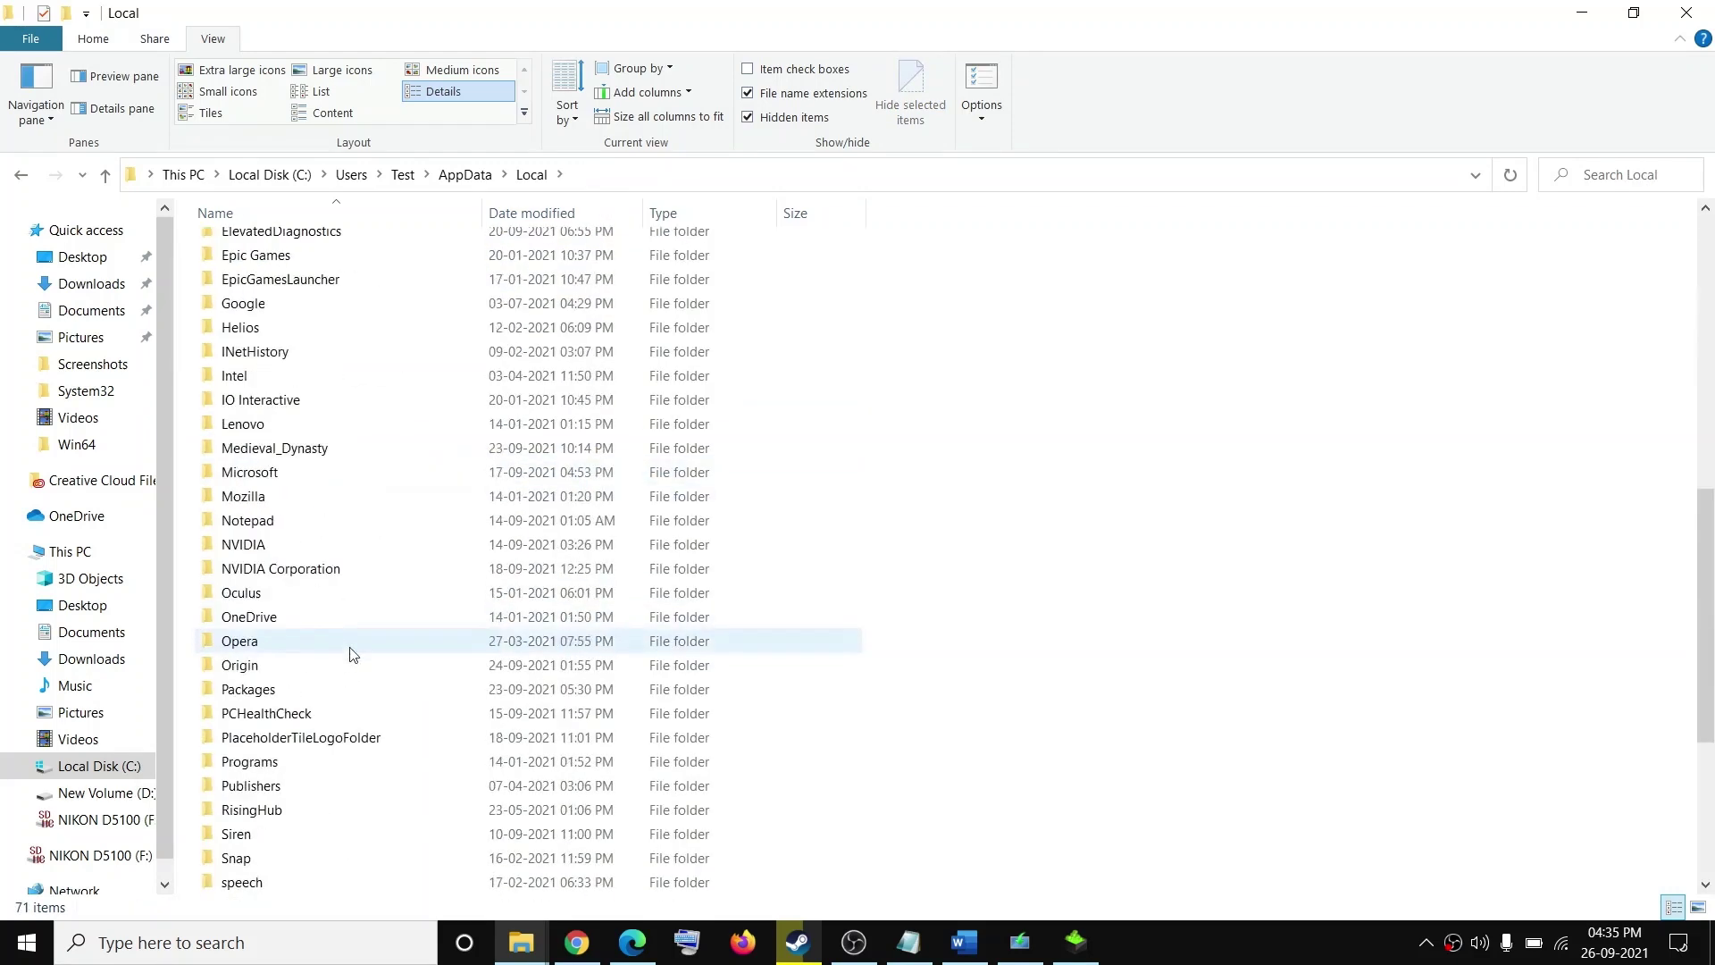
pyautogui.click(237, 695)
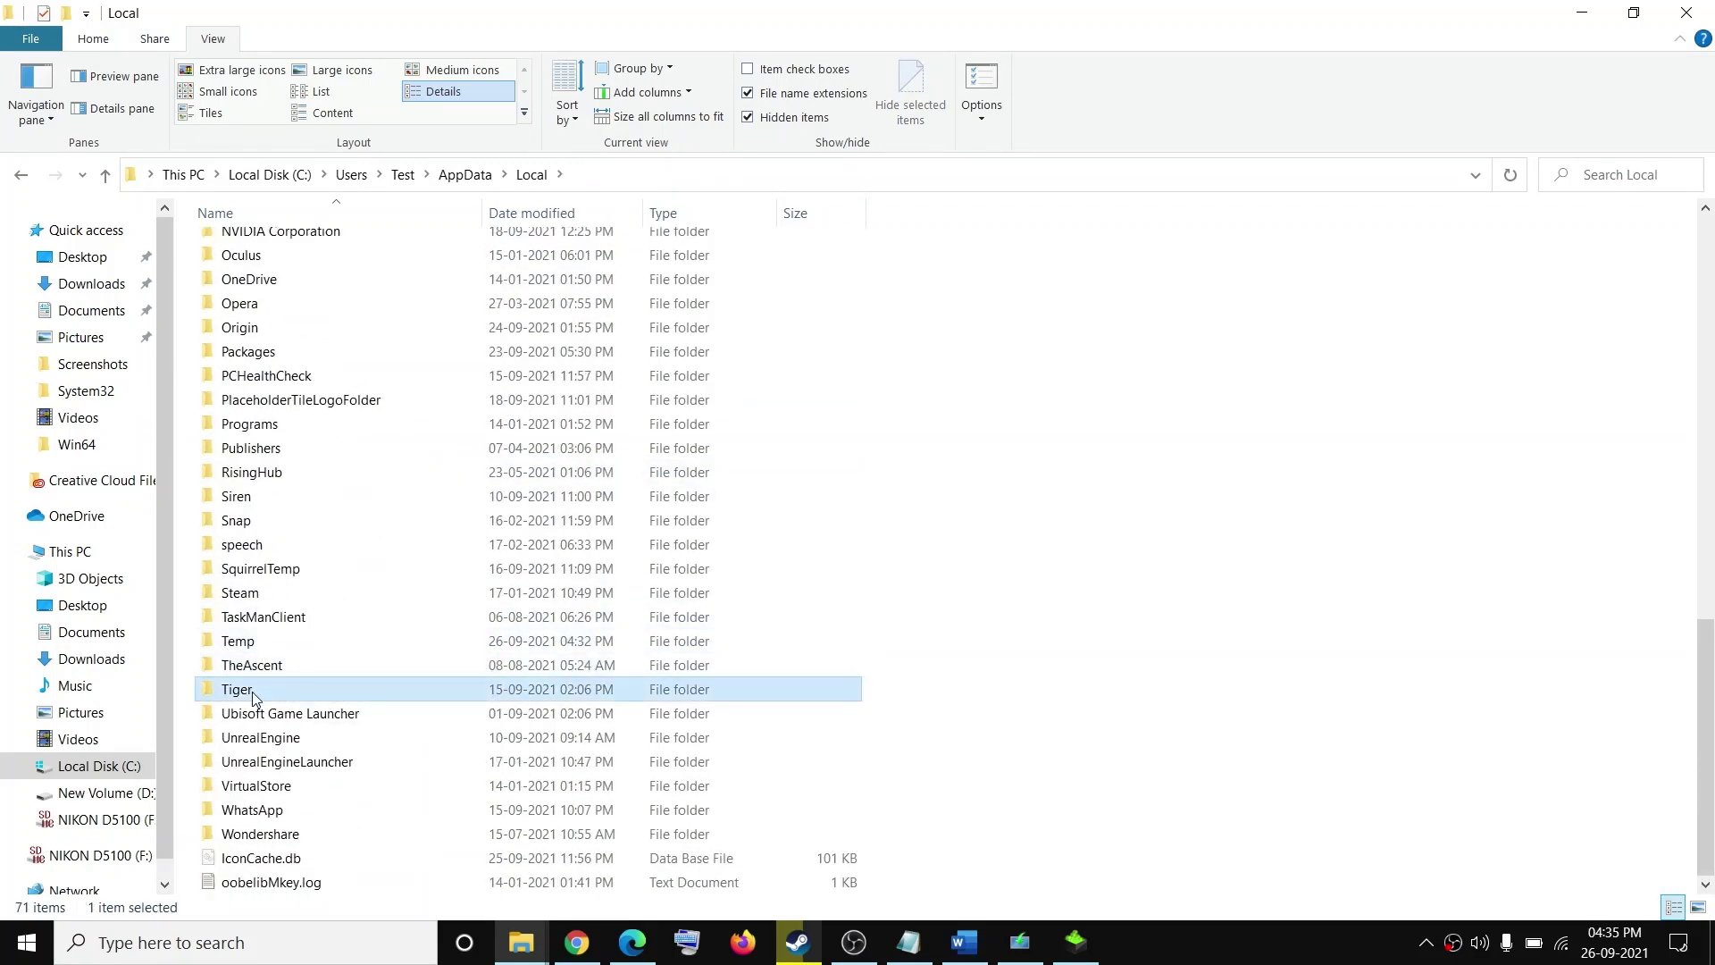
pyautogui.doubleClick(240, 695)
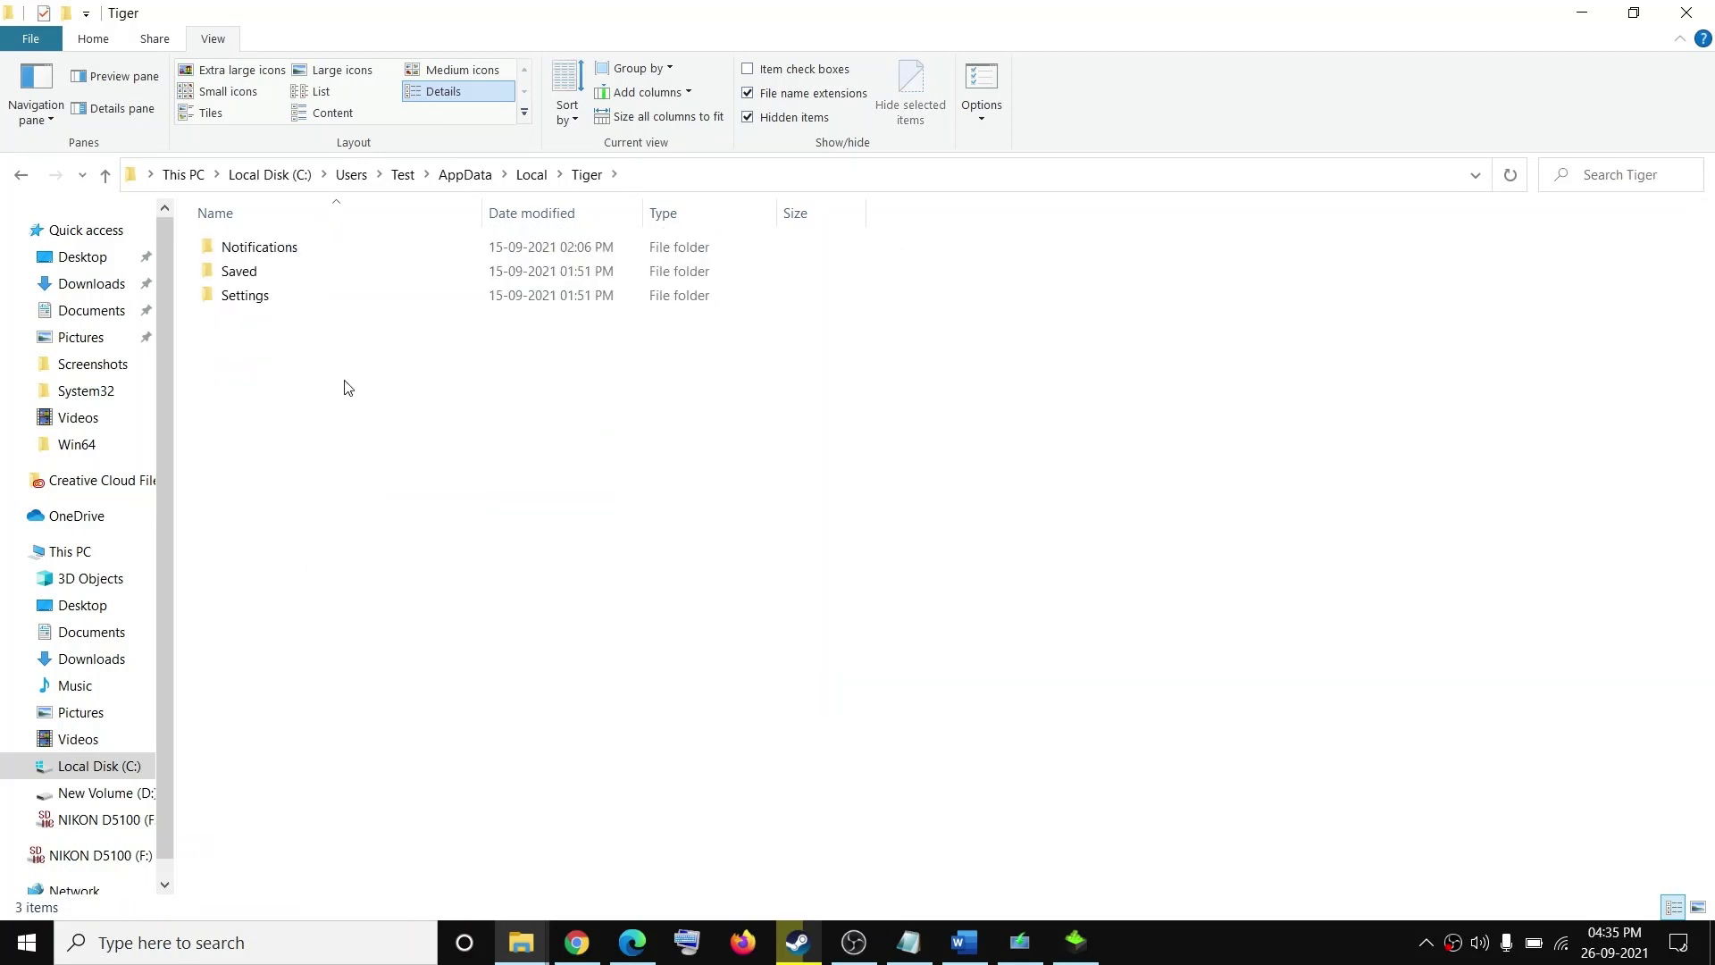
pyautogui.click(259, 272)
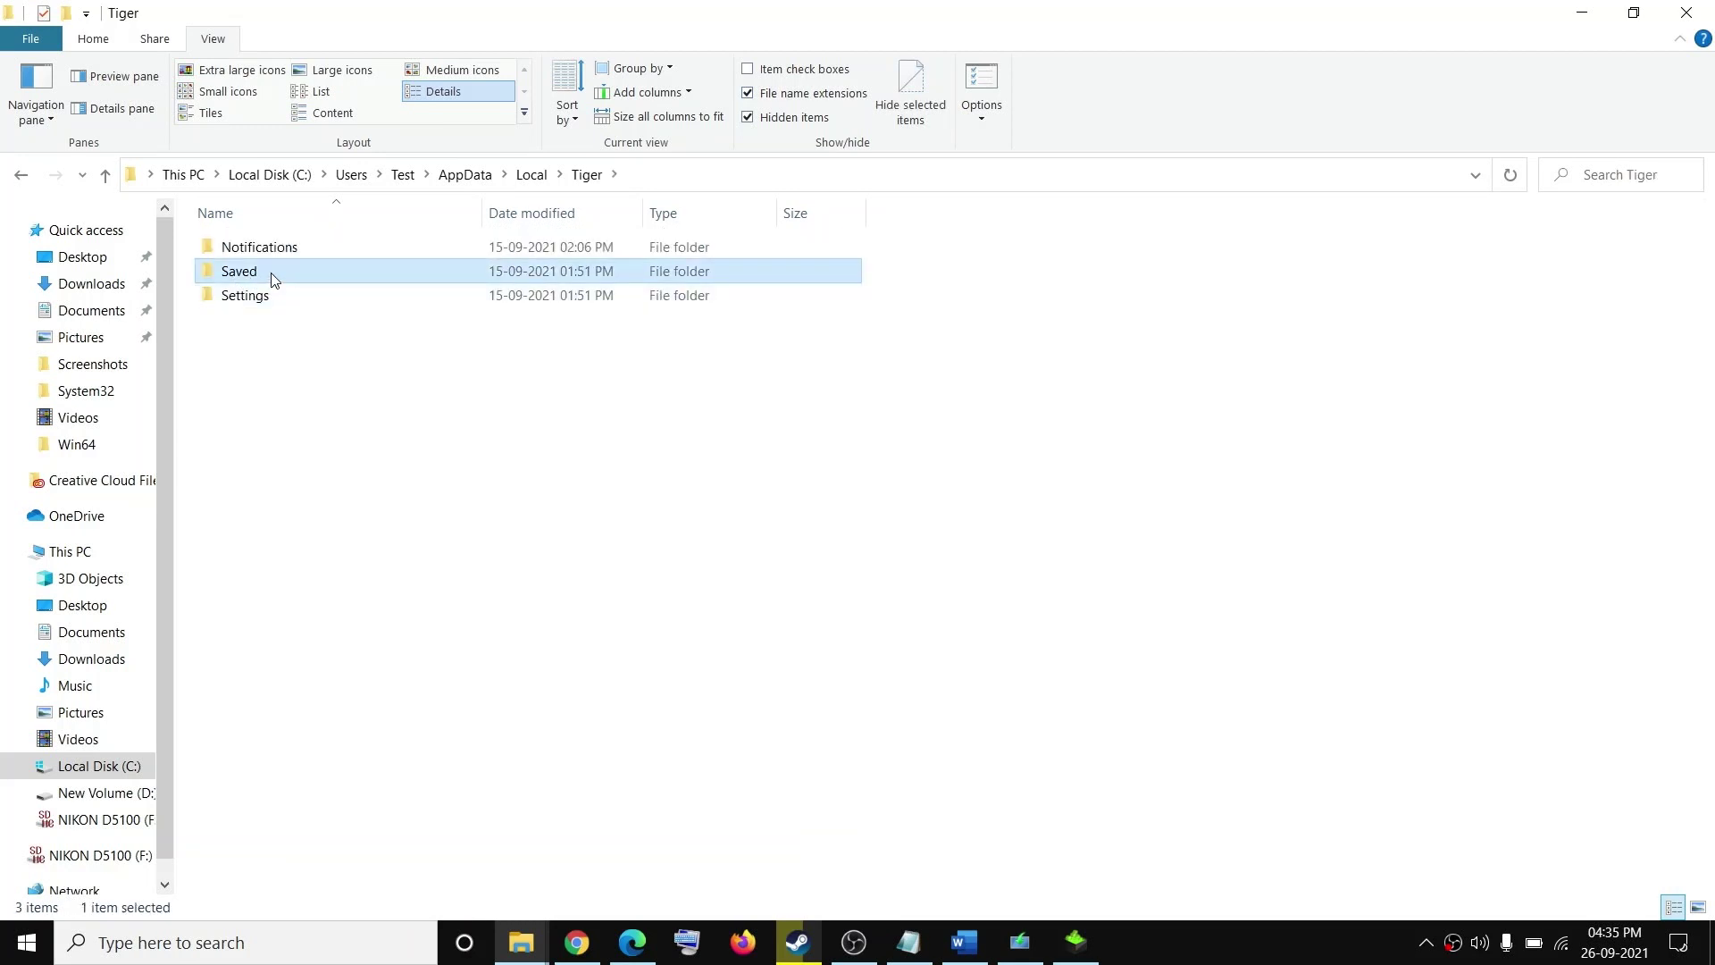
pyautogui.doubleClick(272, 280)
pyautogui.click(266, 254)
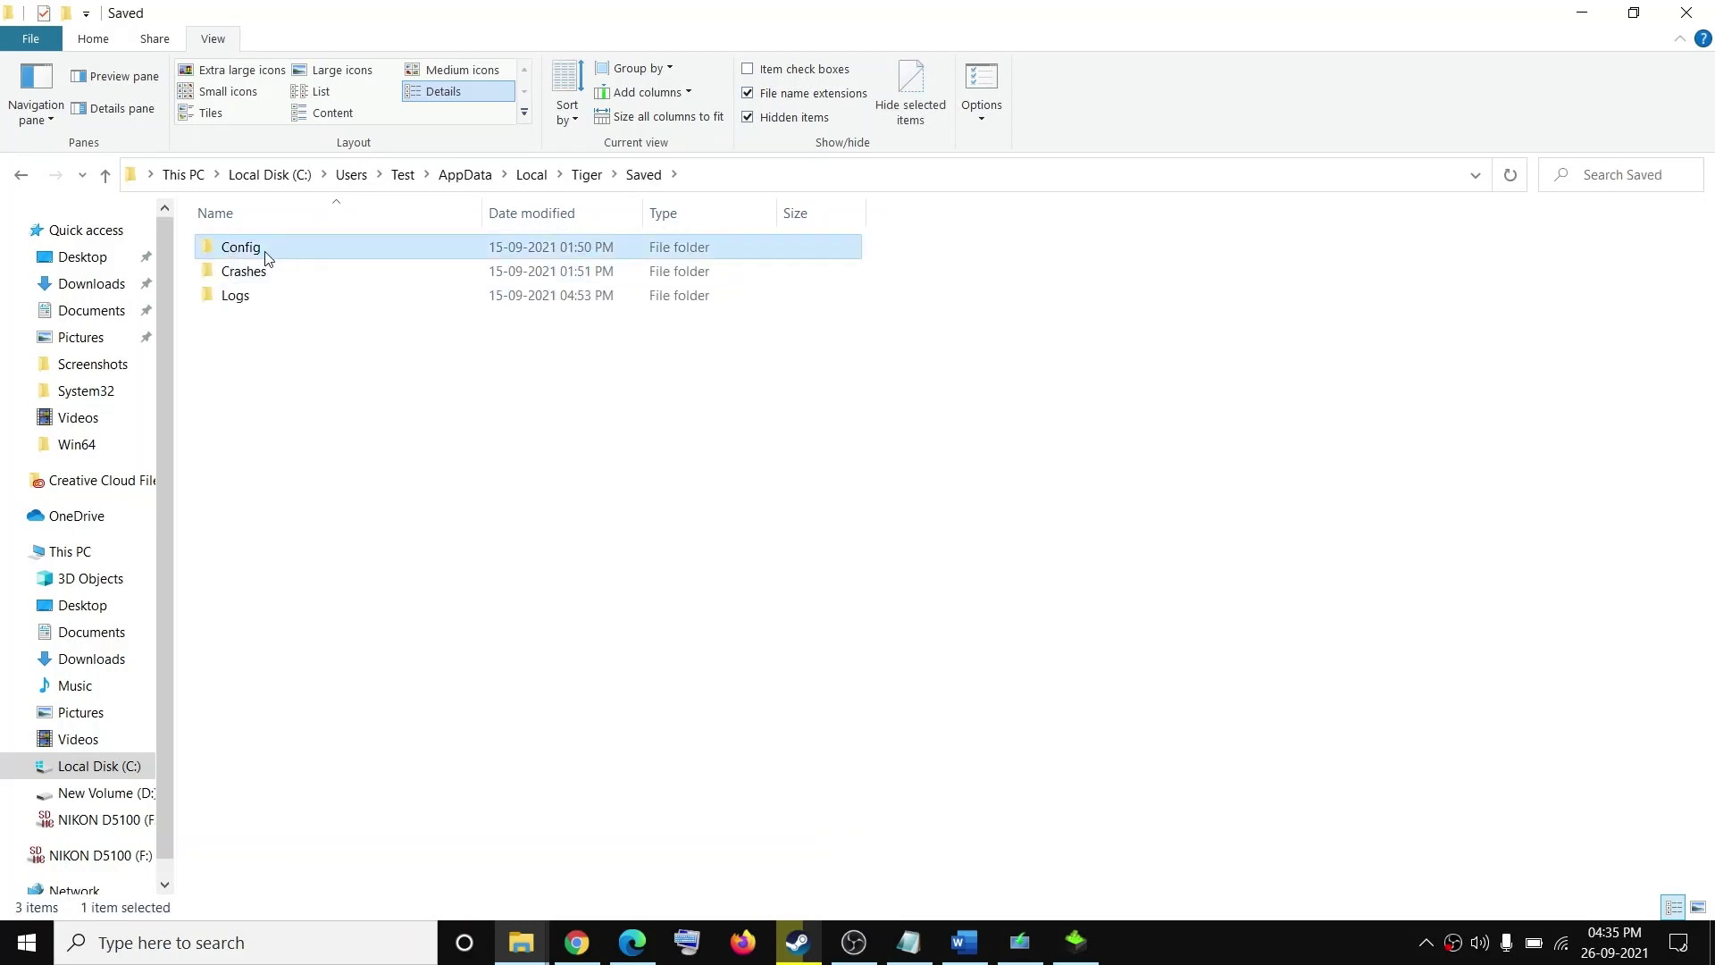
pyautogui.doubleClick(249, 257)
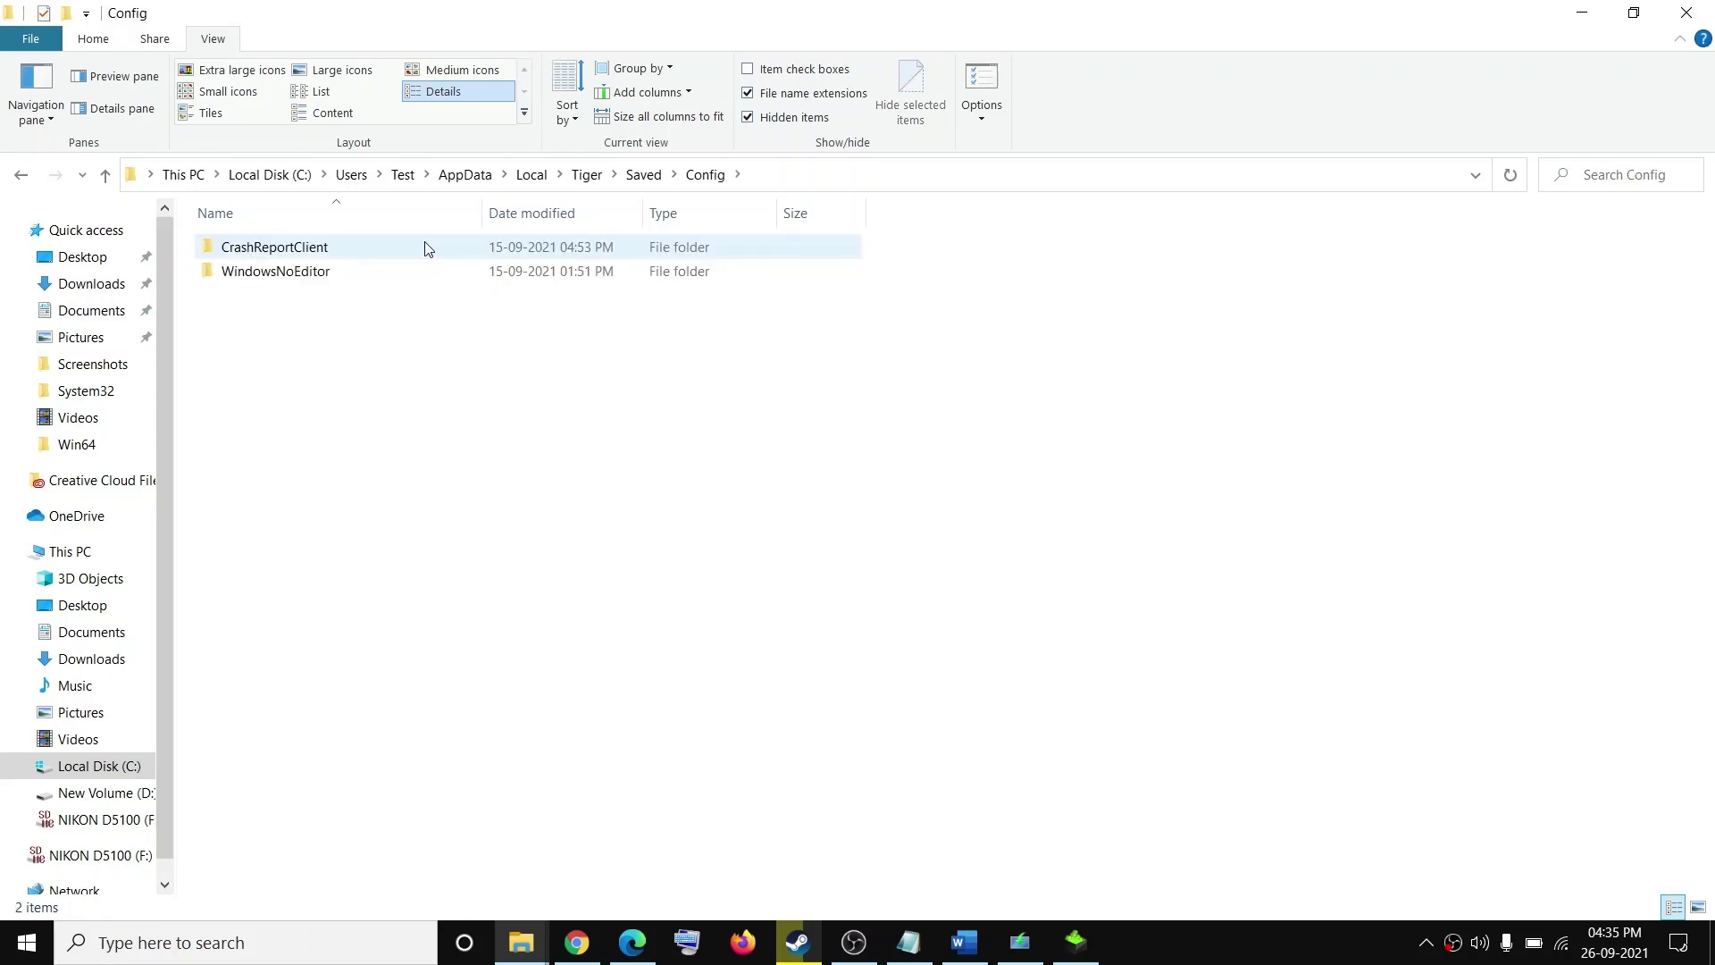
pyautogui.click(268, 280)
pyautogui.doubleClick(268, 281)
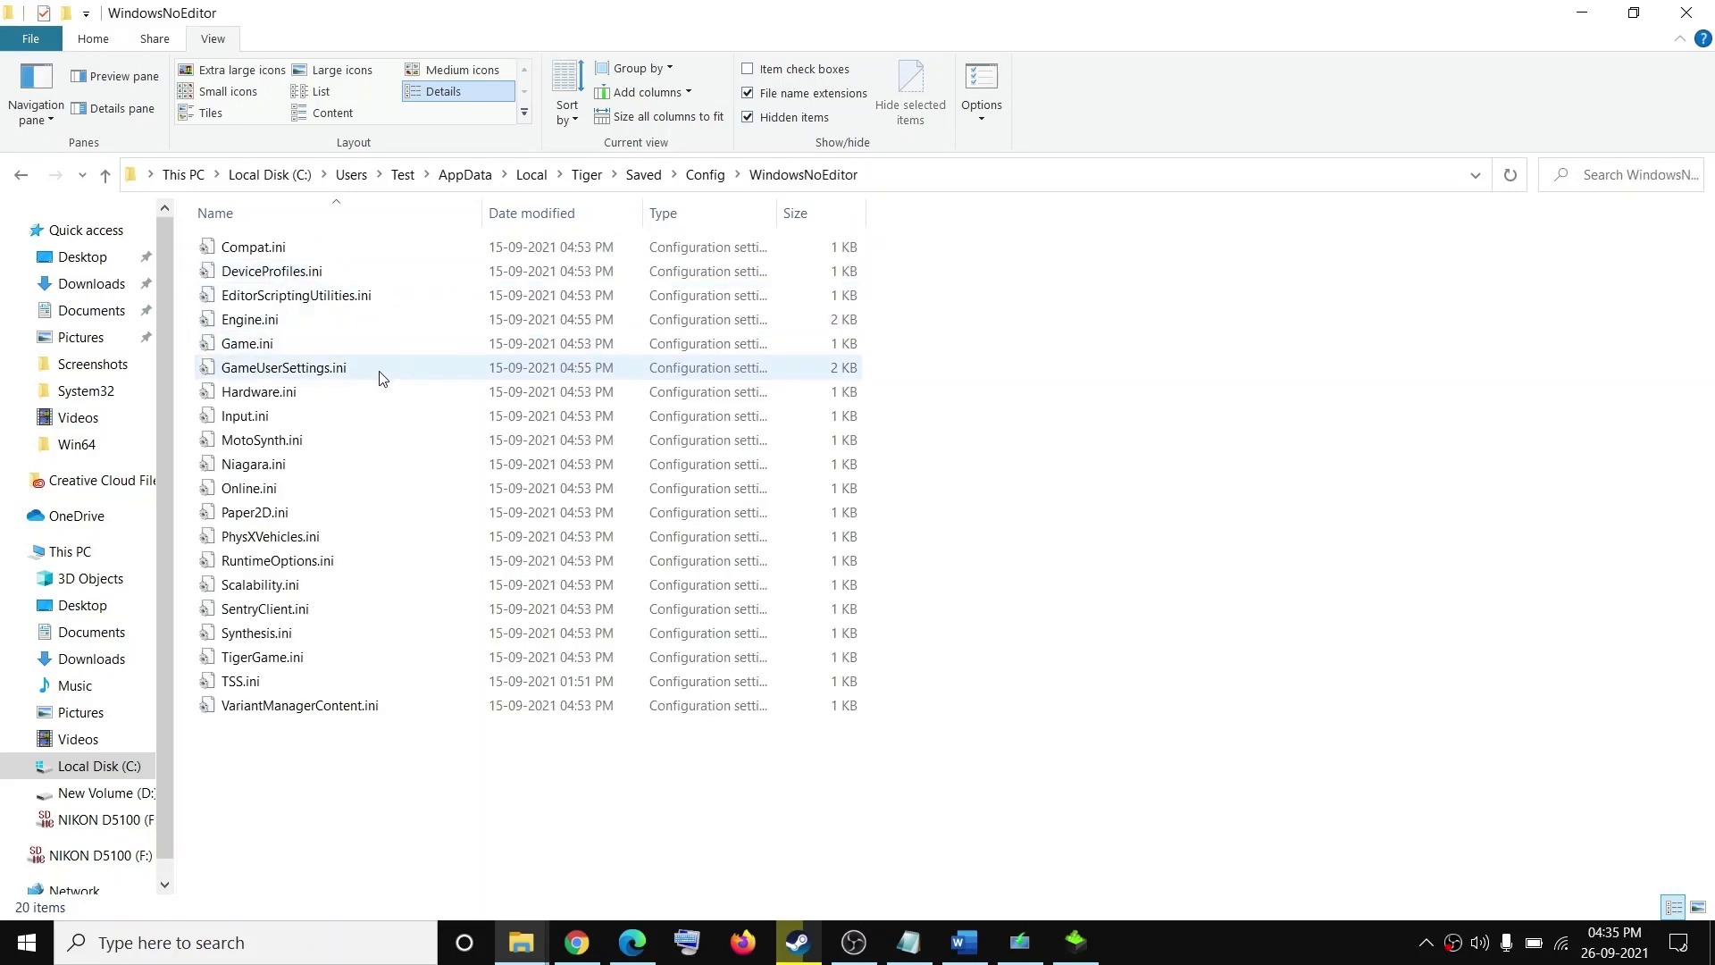
# Open GameUserSettings.ini in Notepad
pyautogui.click(268, 371)
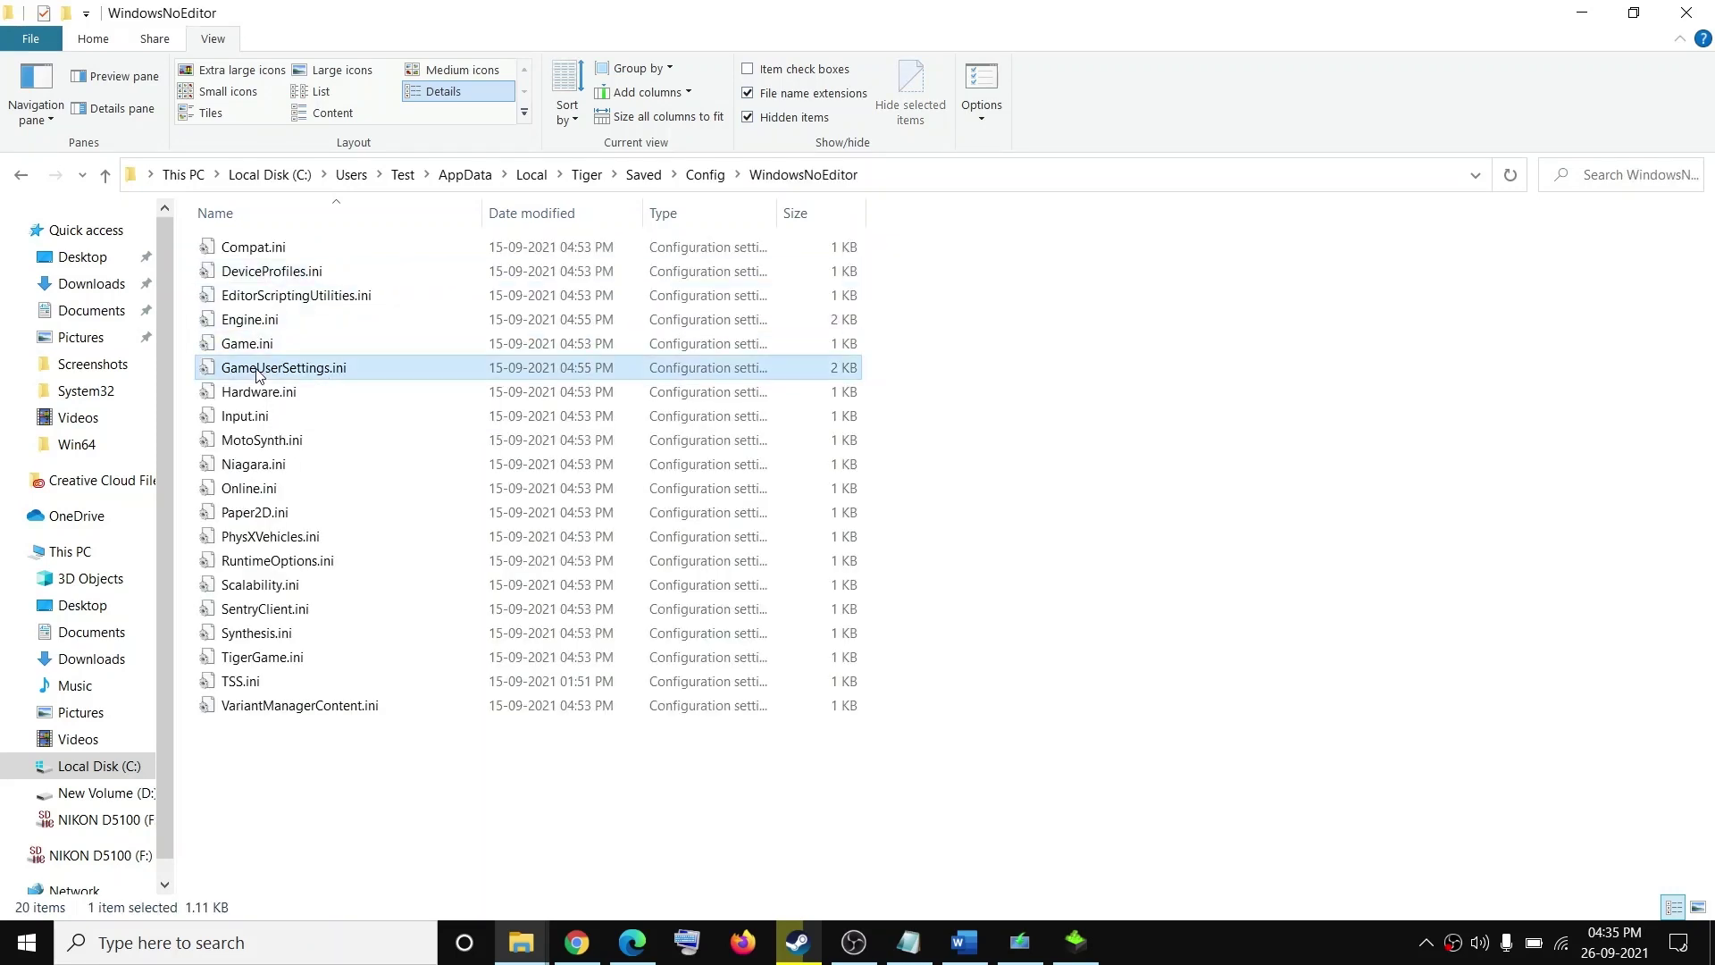
pyautogui.rightClick(313, 379)
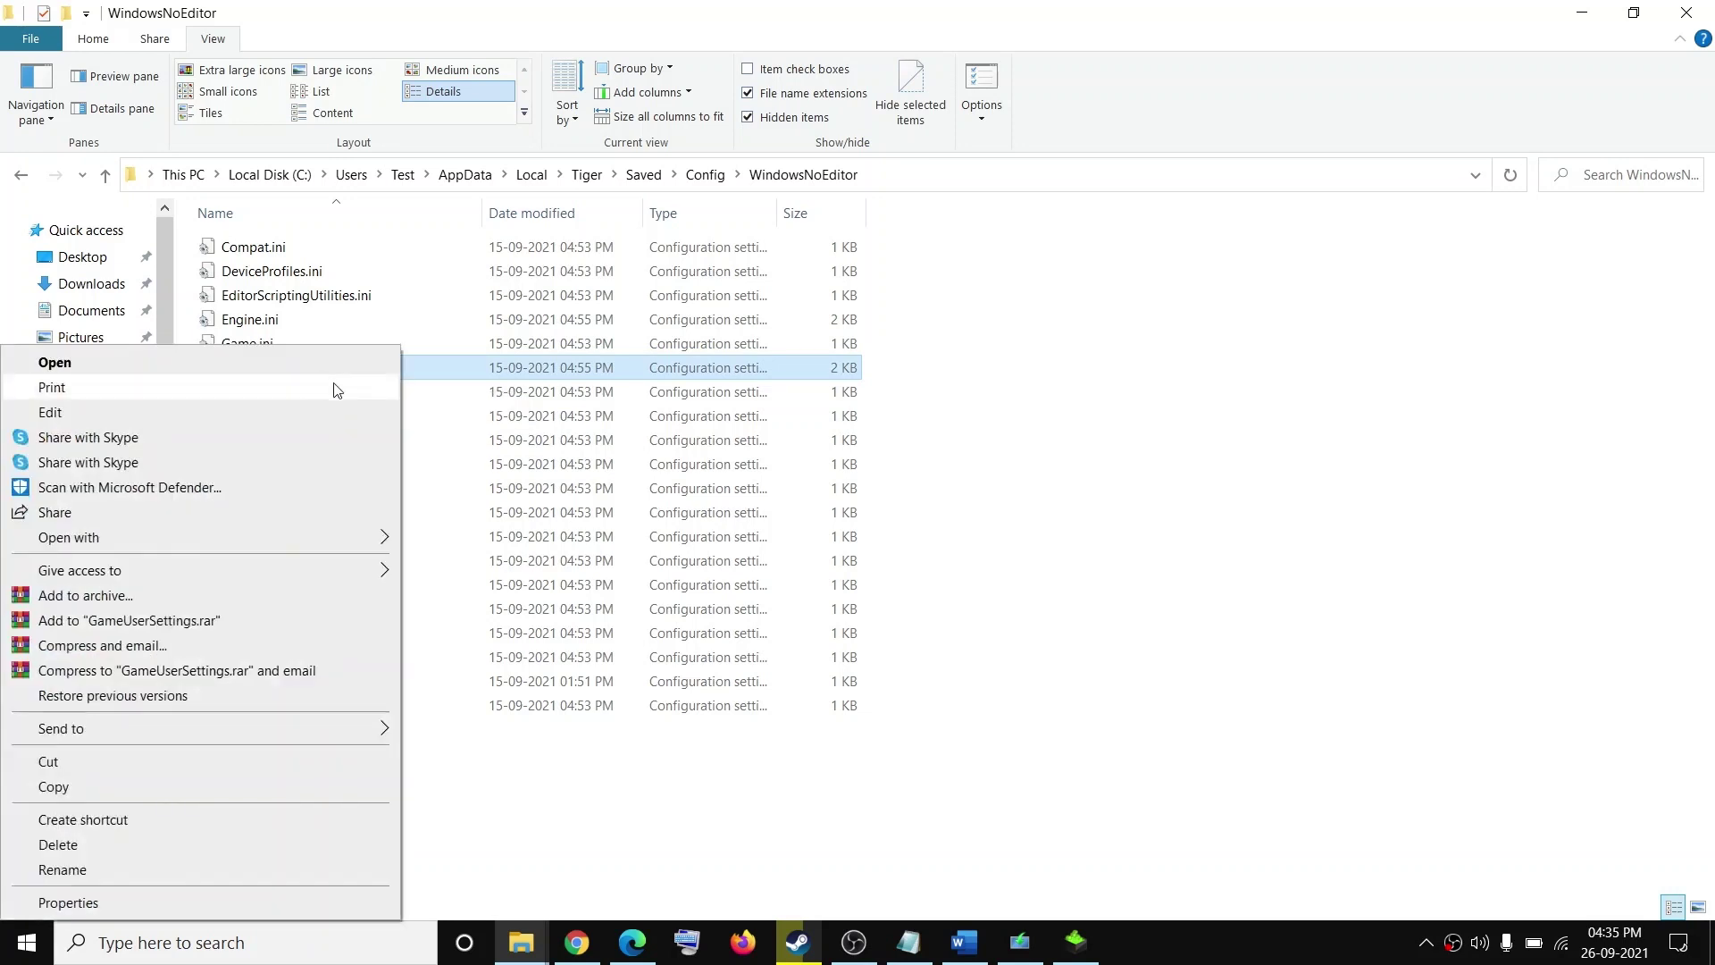
pyautogui.moveTo(329, 545)
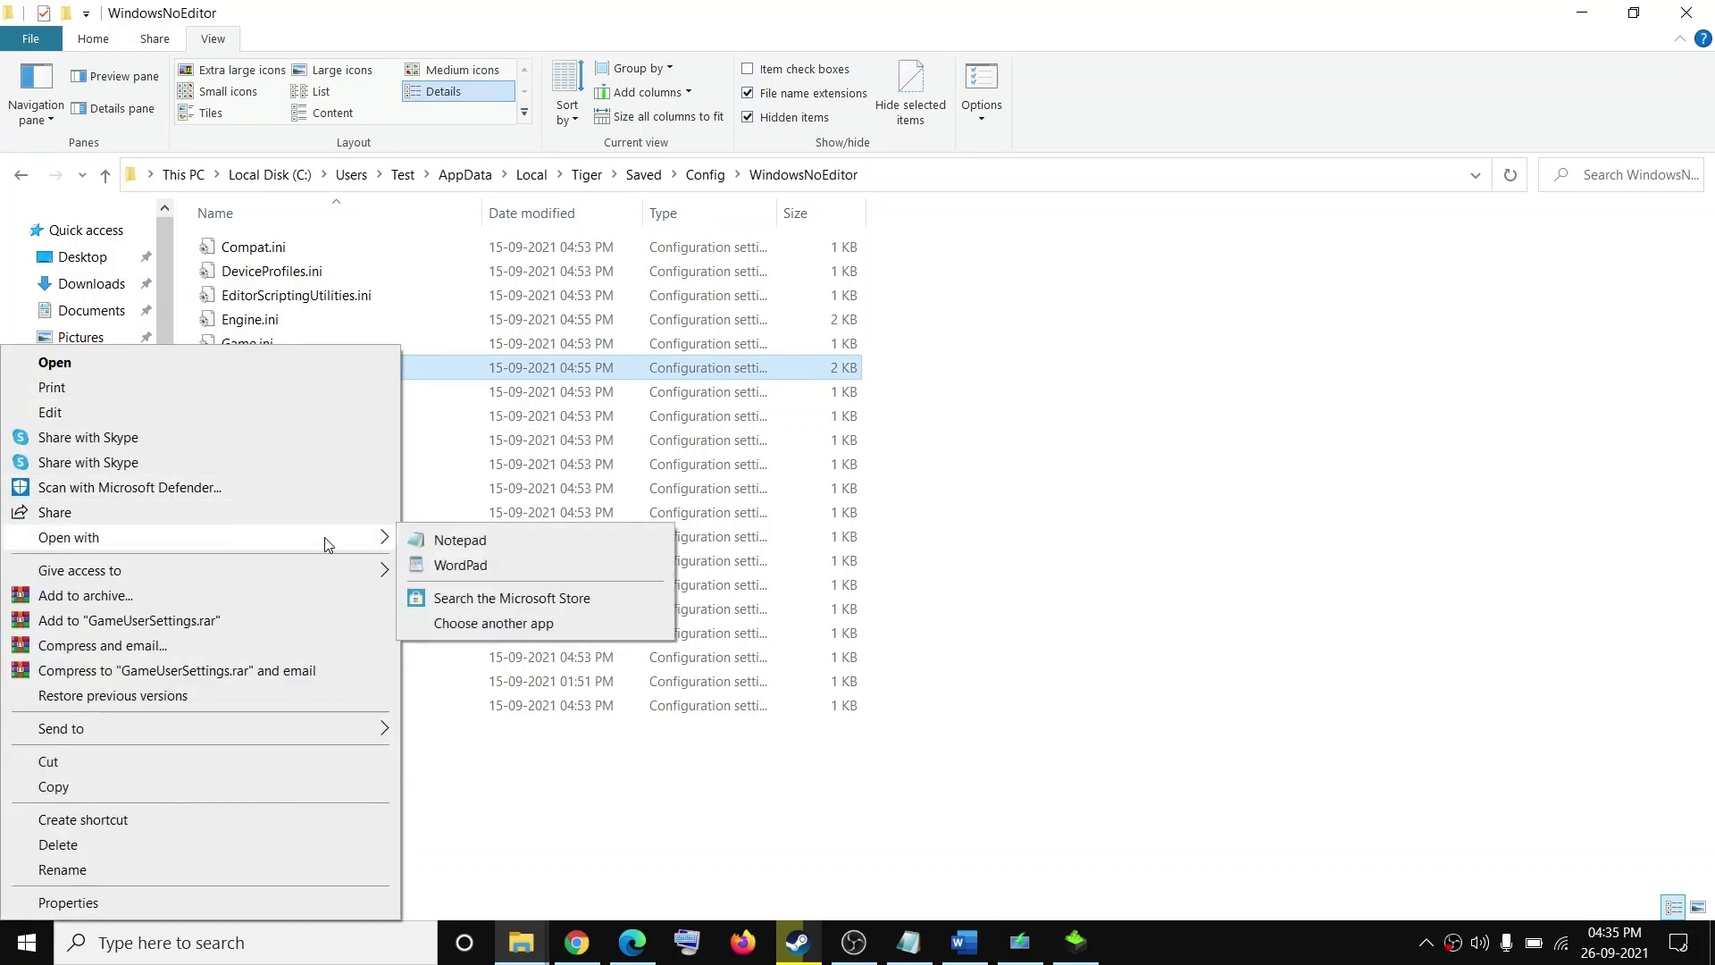
pyautogui.click(486, 541)
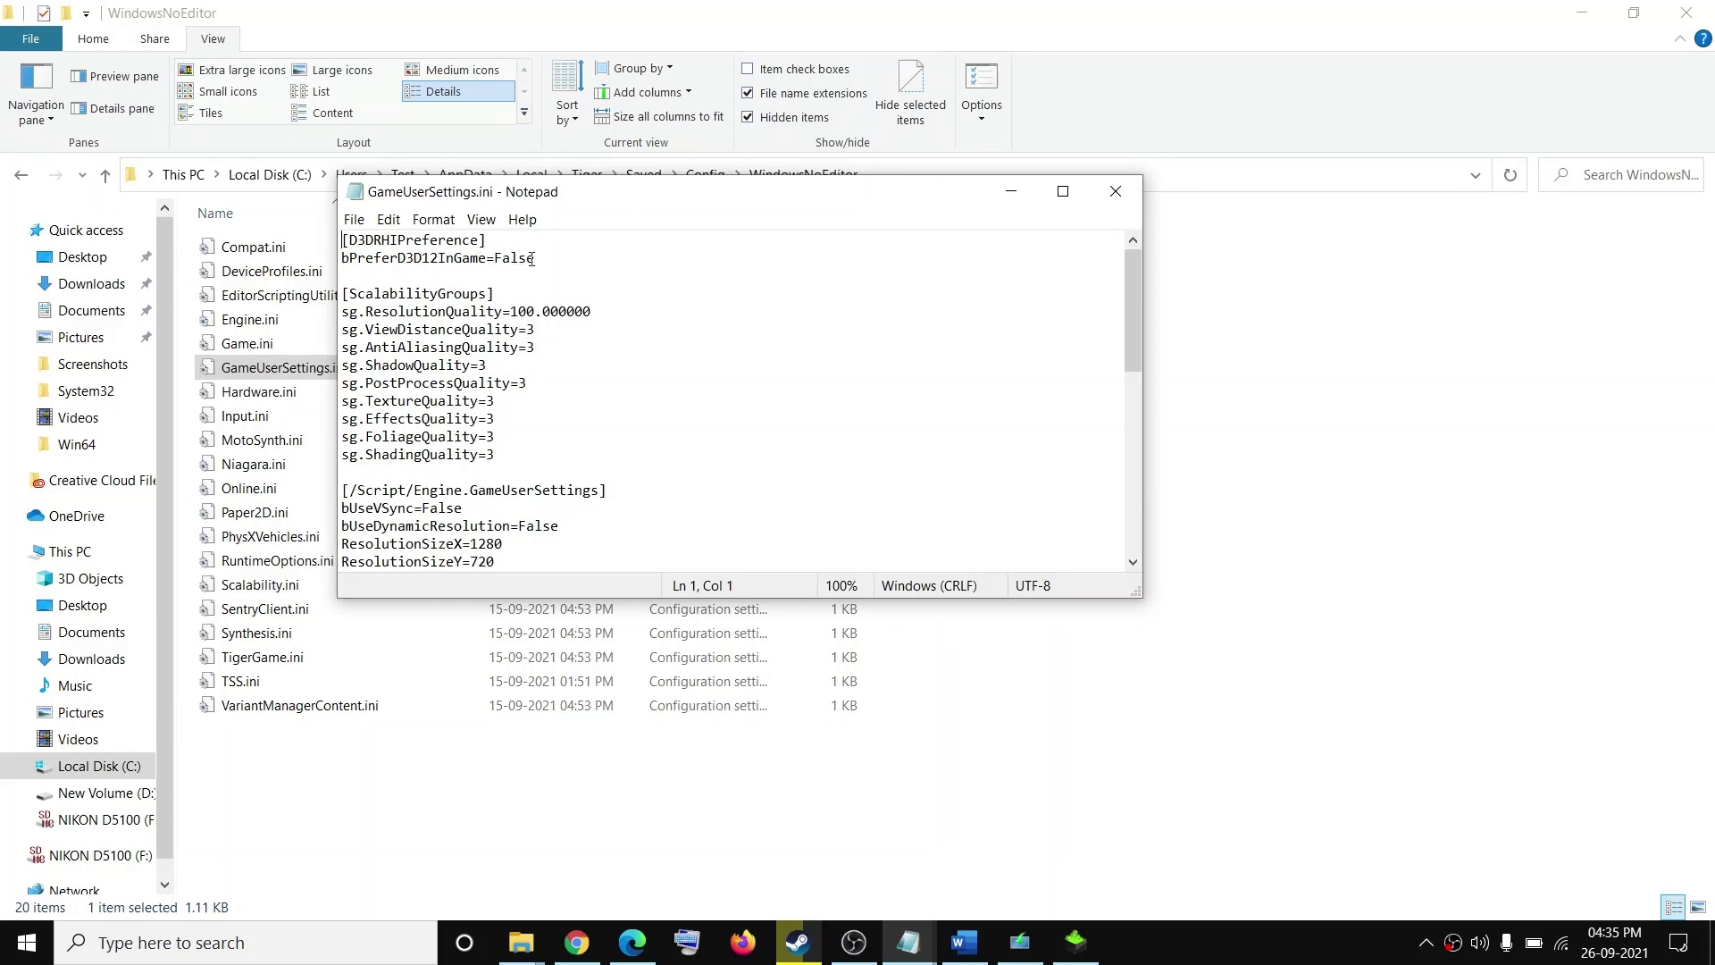
# Set bPreferD3D12InGame to False, save GameUserSettings.ini, and close the file and its folder window
pyautogui.moveTo(534, 258); pyautogui.dragTo(494, 258)
pyautogui.write('T')
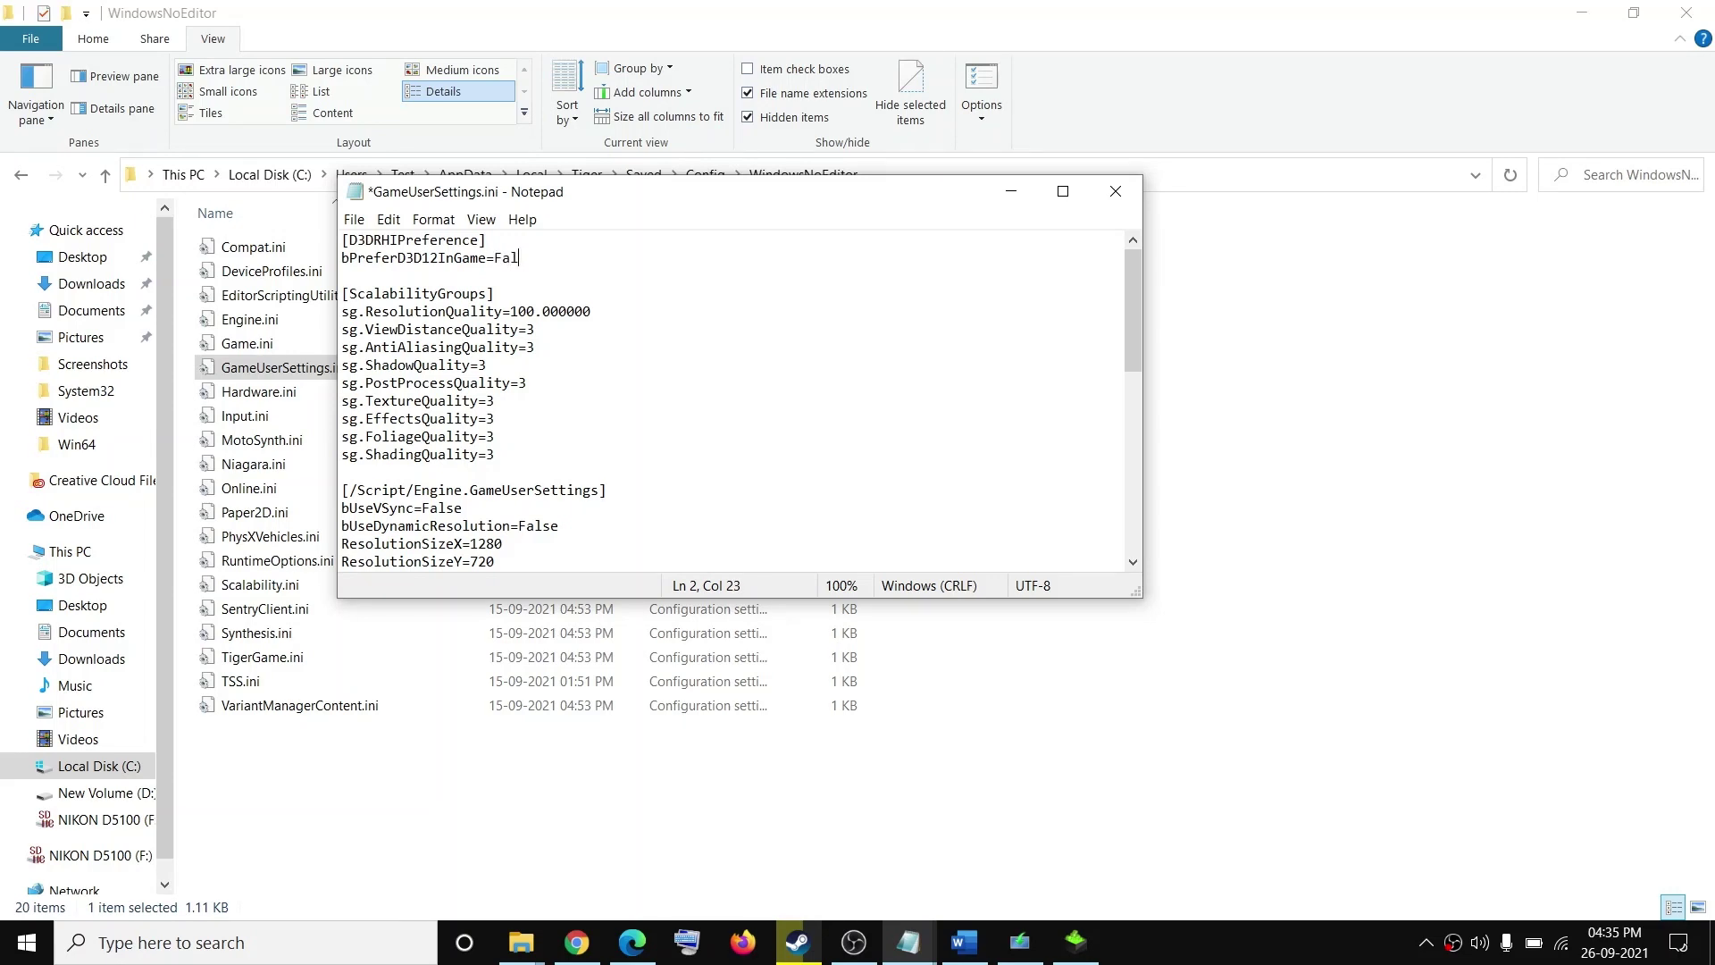
pyautogui.click(354, 219)
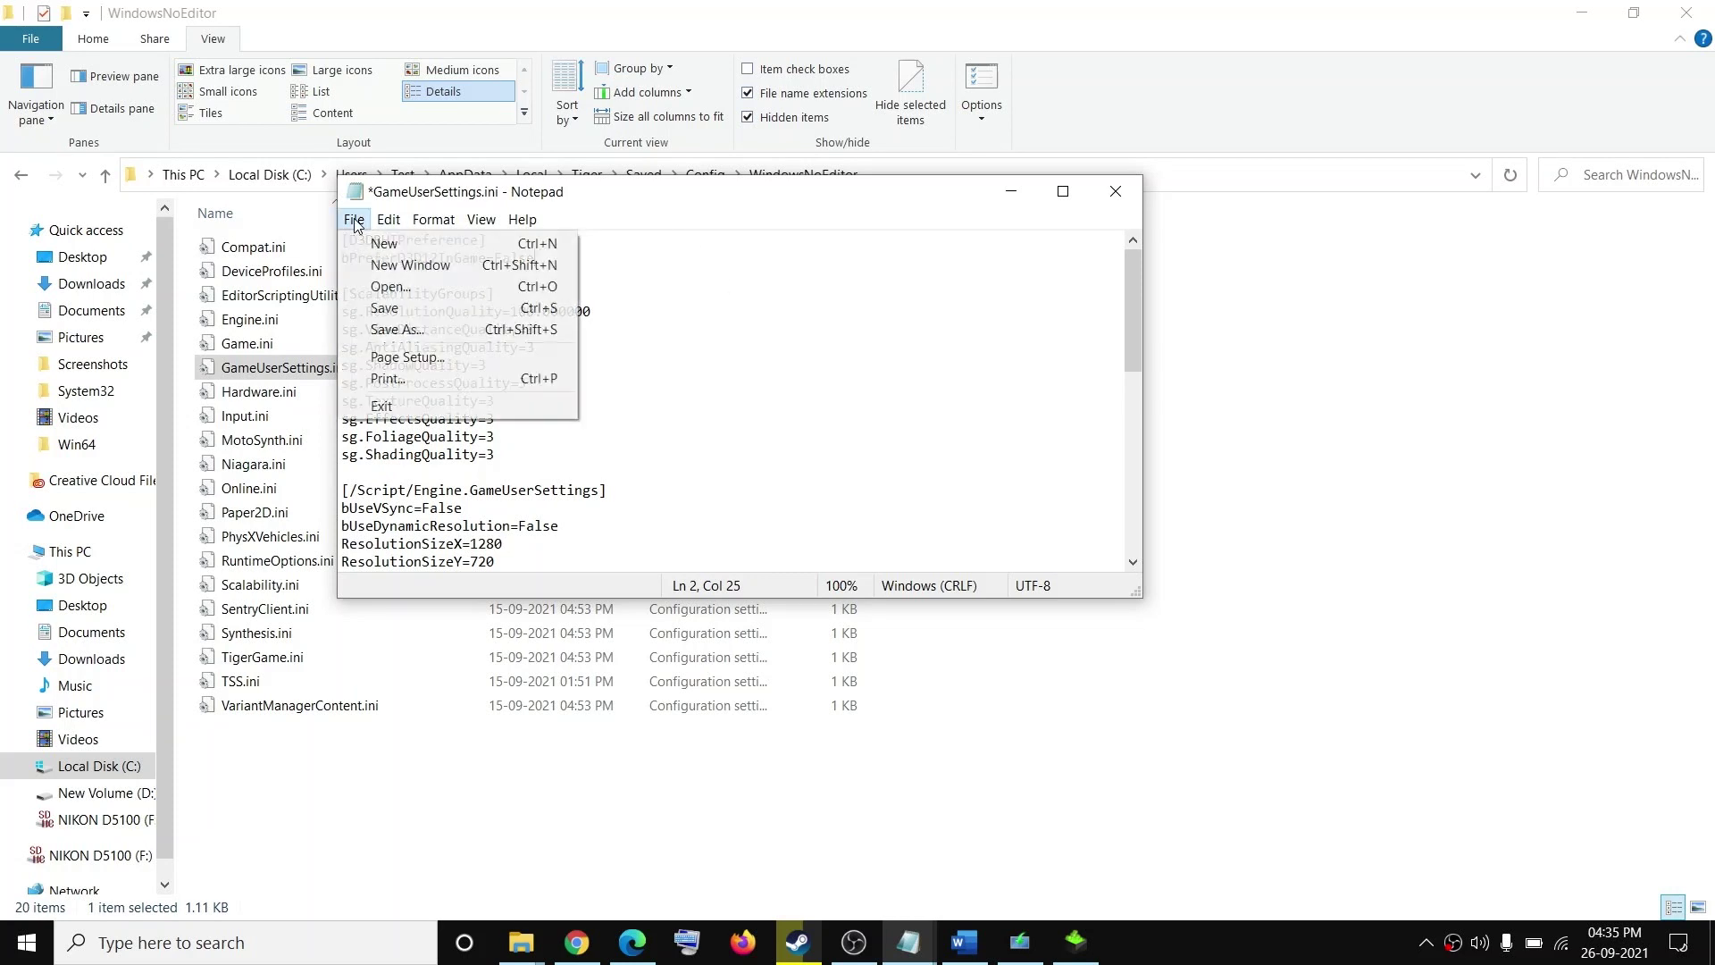
pyautogui.click(394, 308)
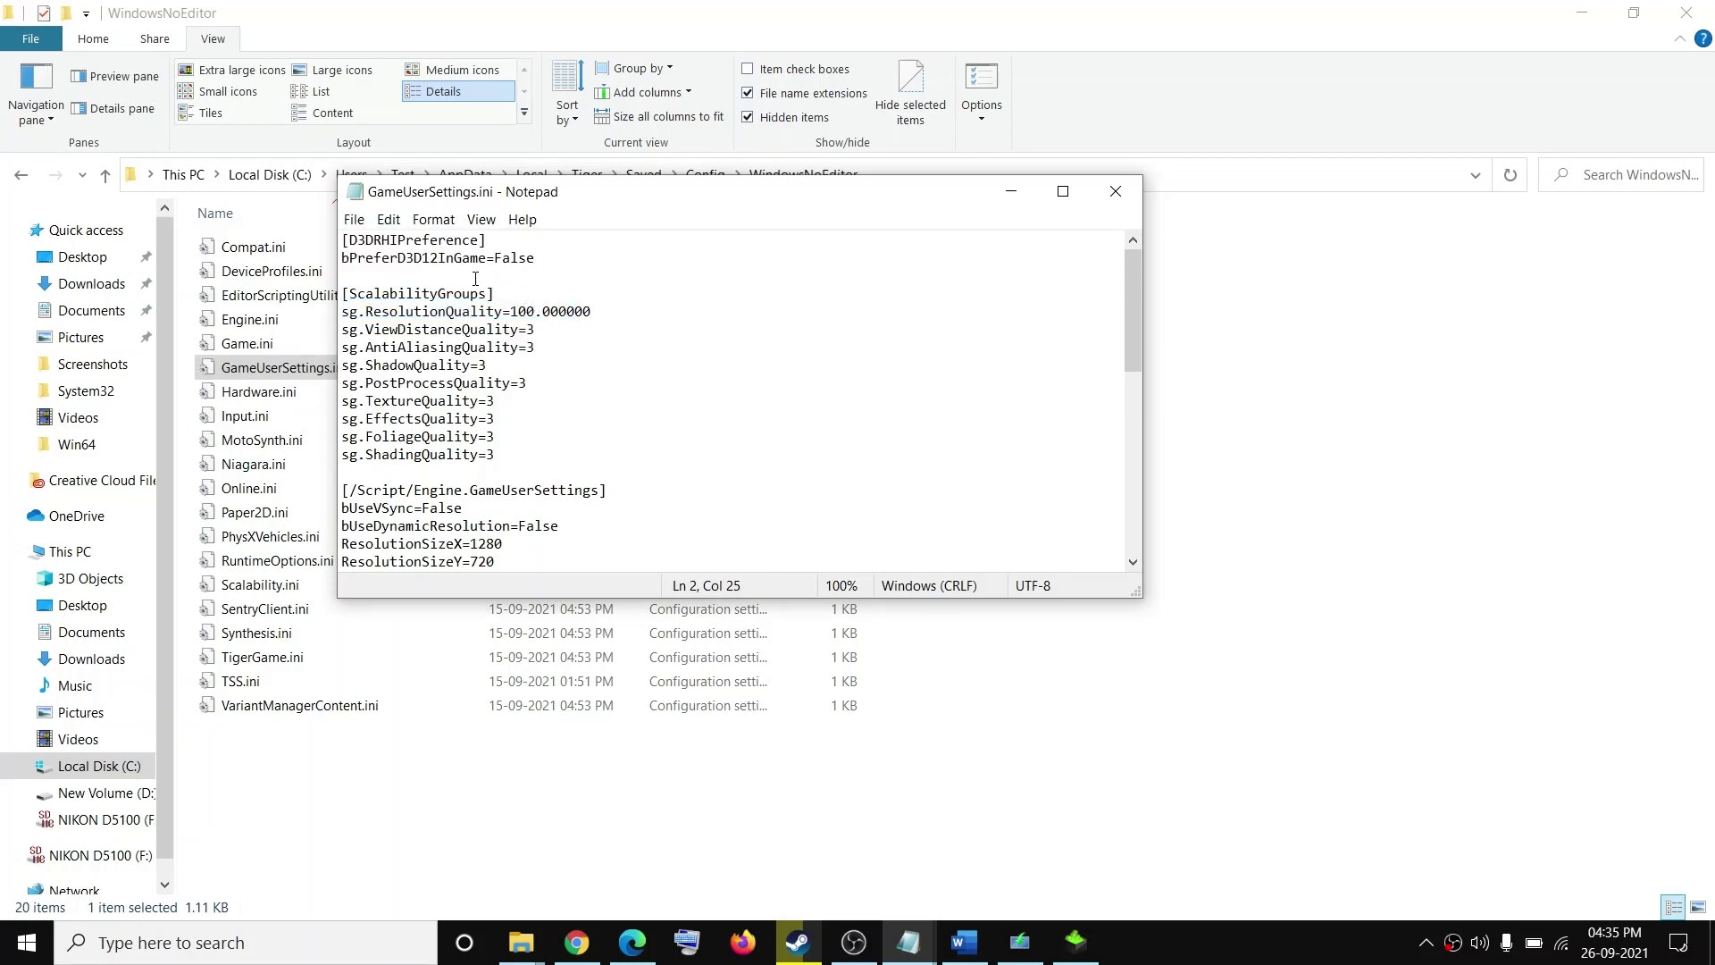
pyautogui.click(1115, 191)
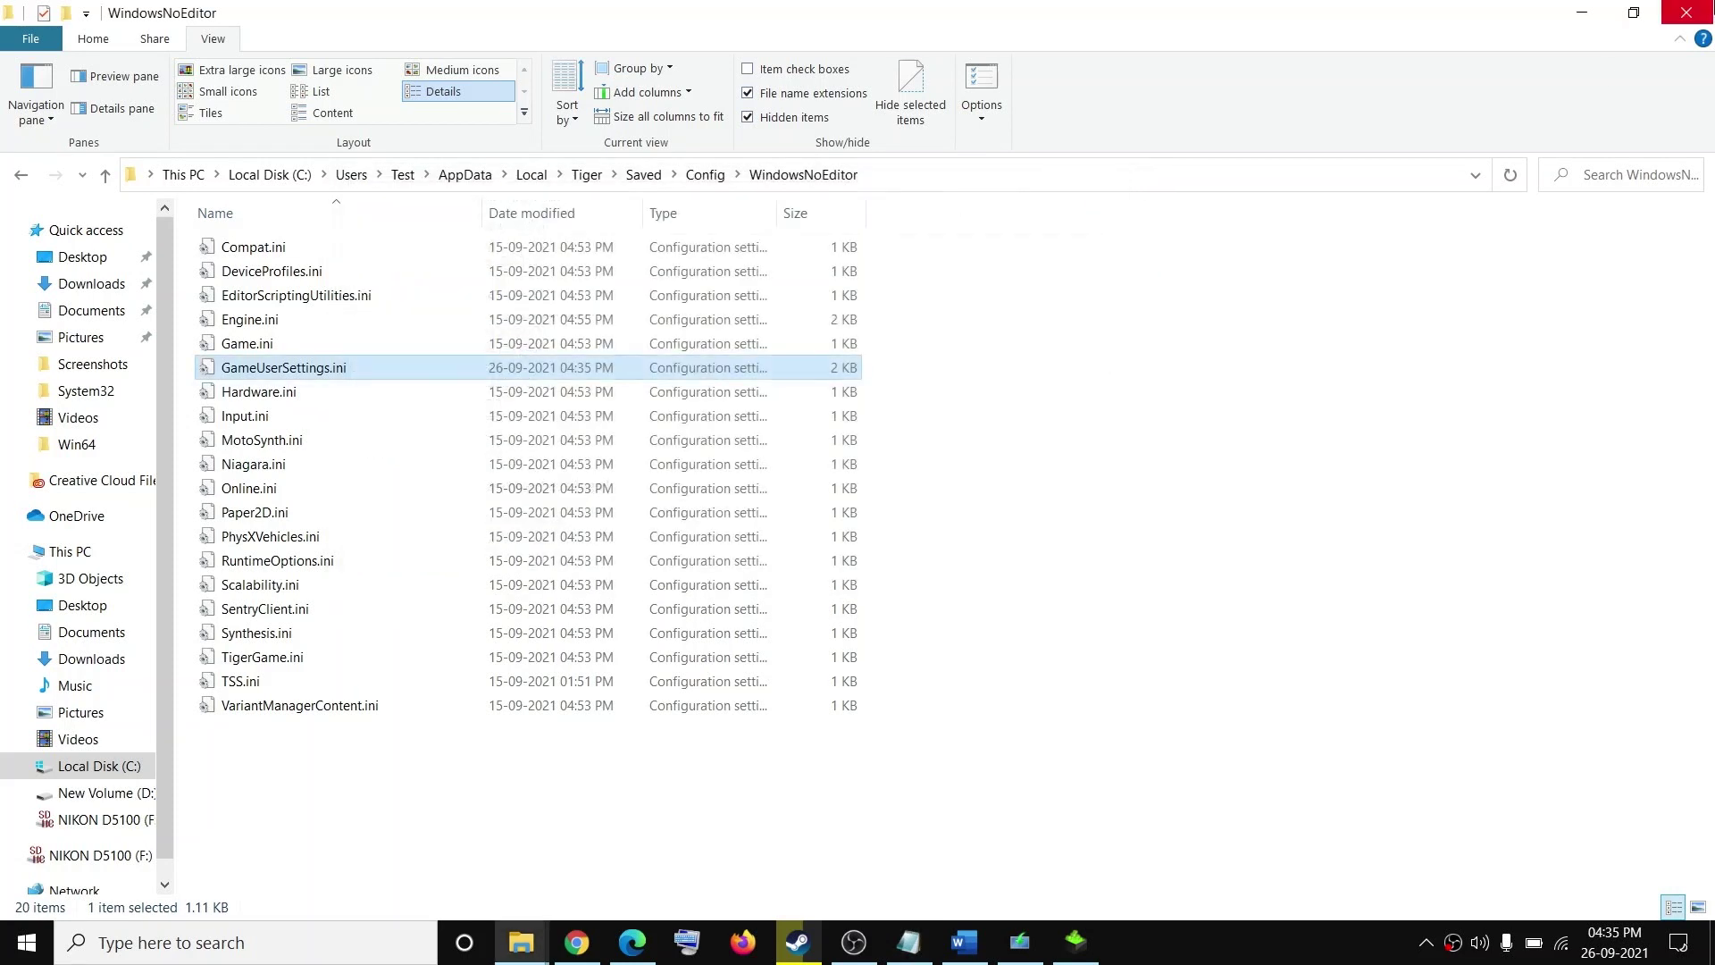
pyautogui.click(1687, 12)
# Review Step 3 of the Word guide about closing overlay and overclocking applications
pyautogui.scroll(-5, 546, 495)
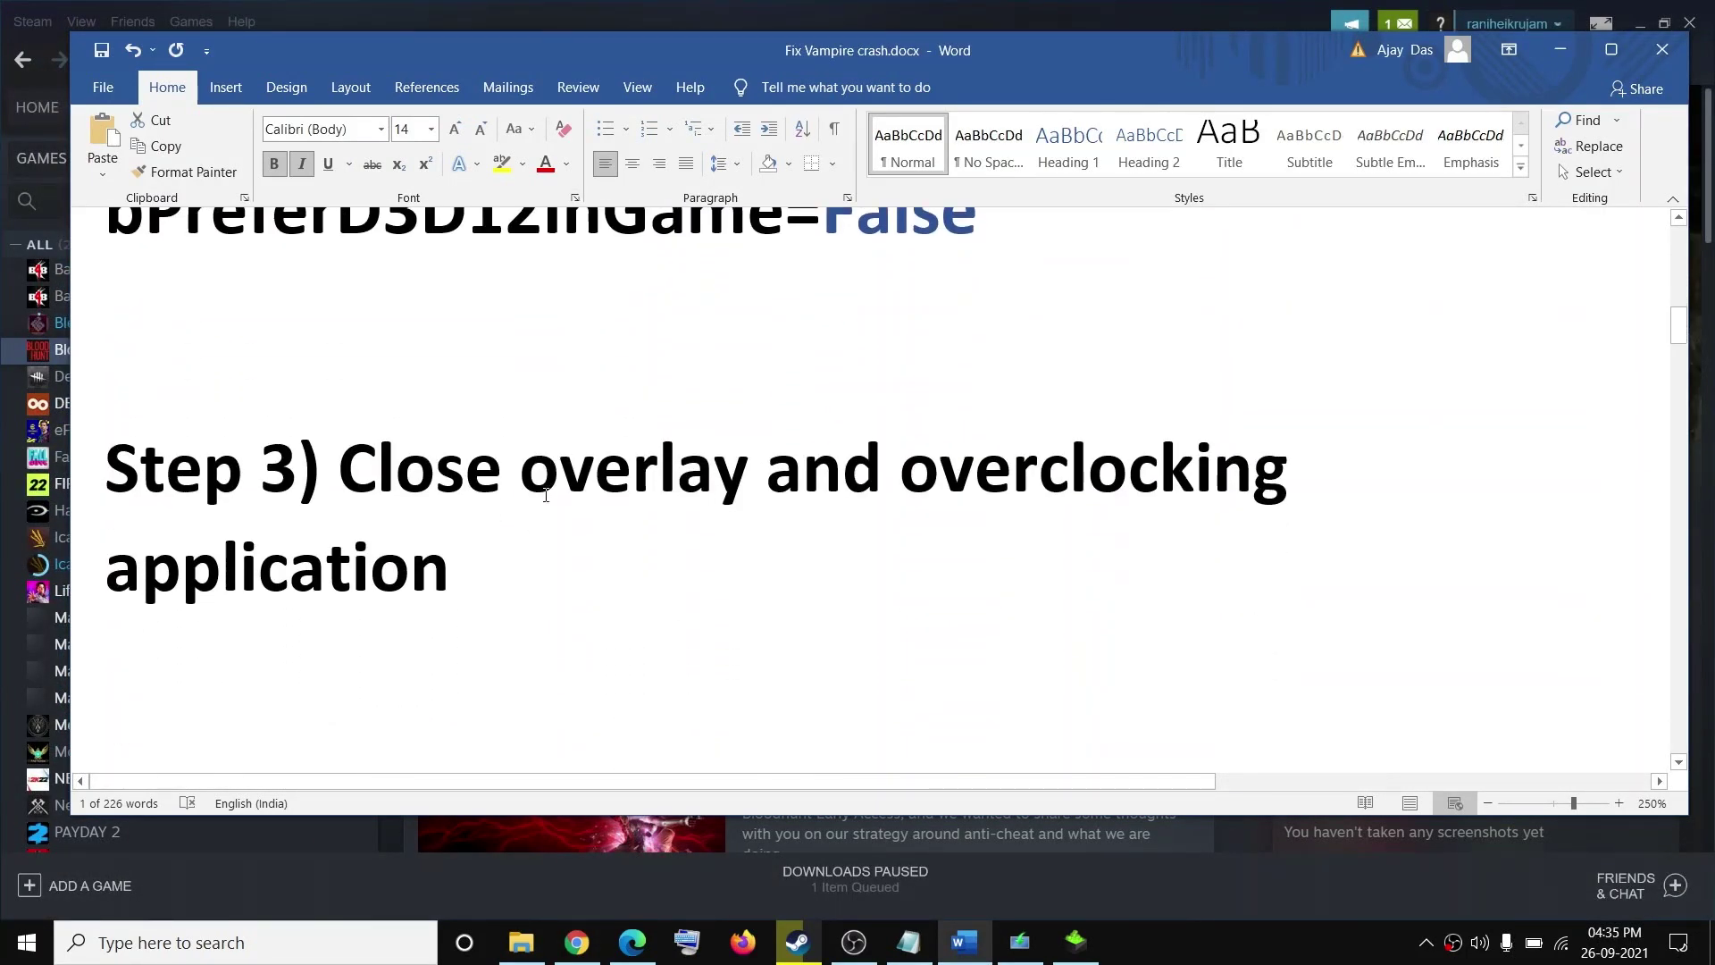
pyautogui.moveTo(504, 473); pyautogui.dragTo(1303, 474)
pyautogui.click(485, 545)
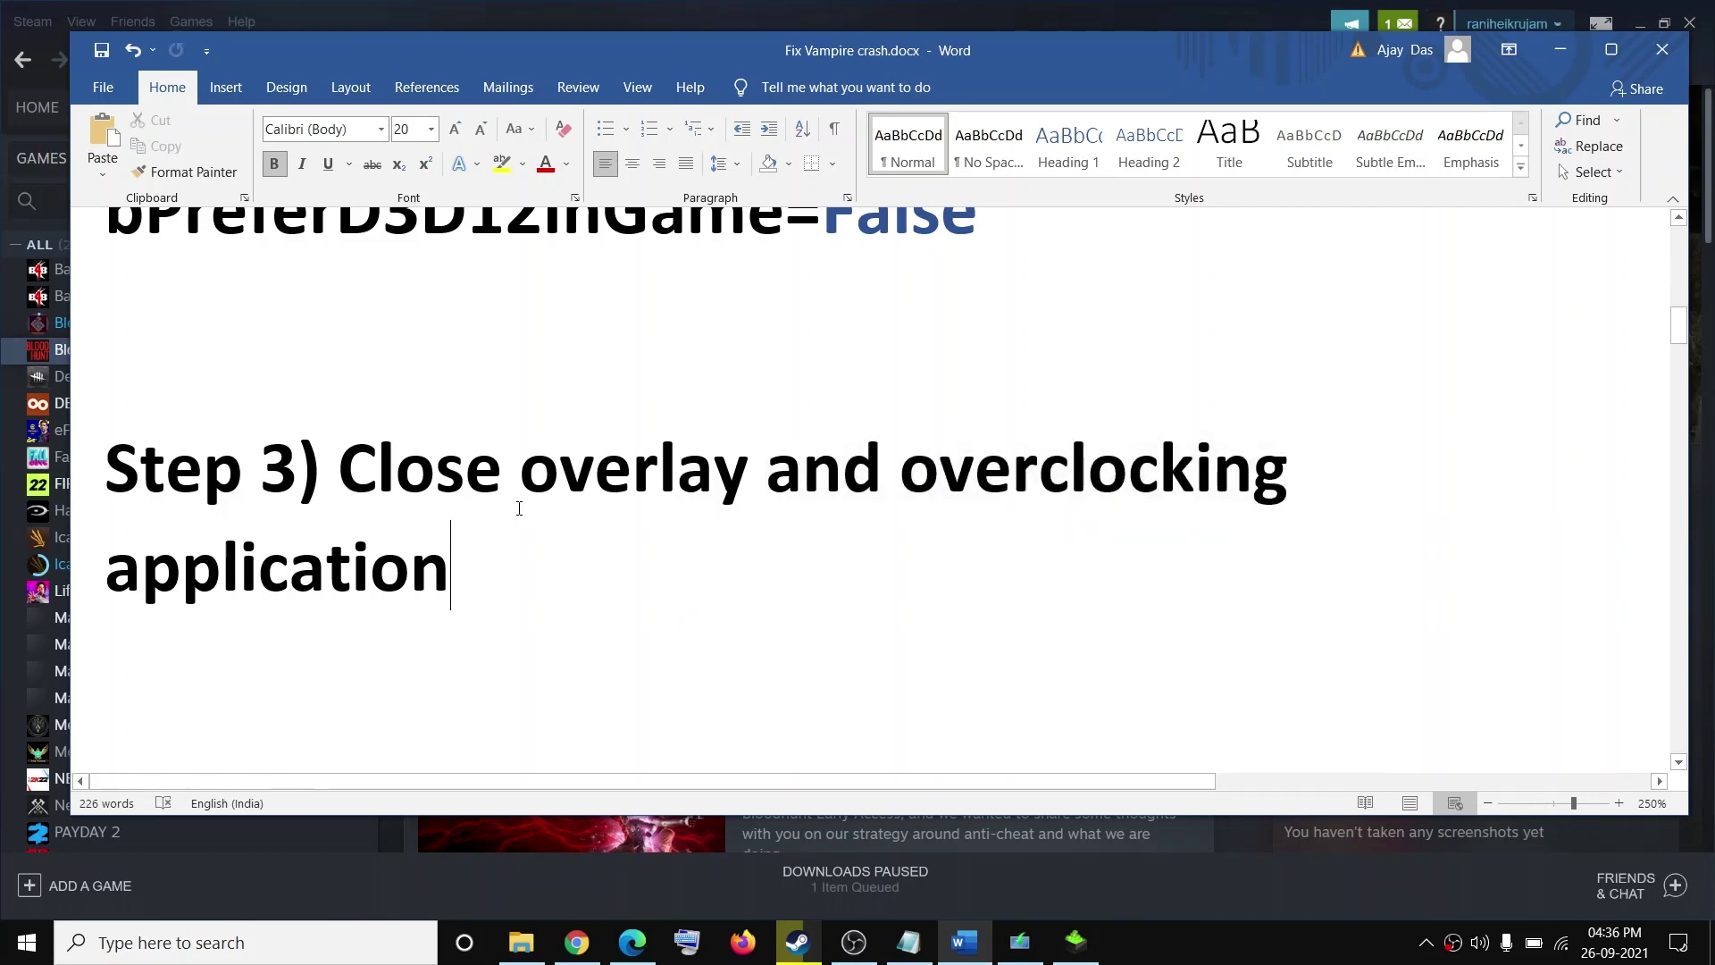
# Switch to Steam, open Bloodhunt's properties, turn off the Steam Overlay while in-game, and close the properties
pyautogui.moveTo(388, 483); pyautogui.dragTo(889, 478)
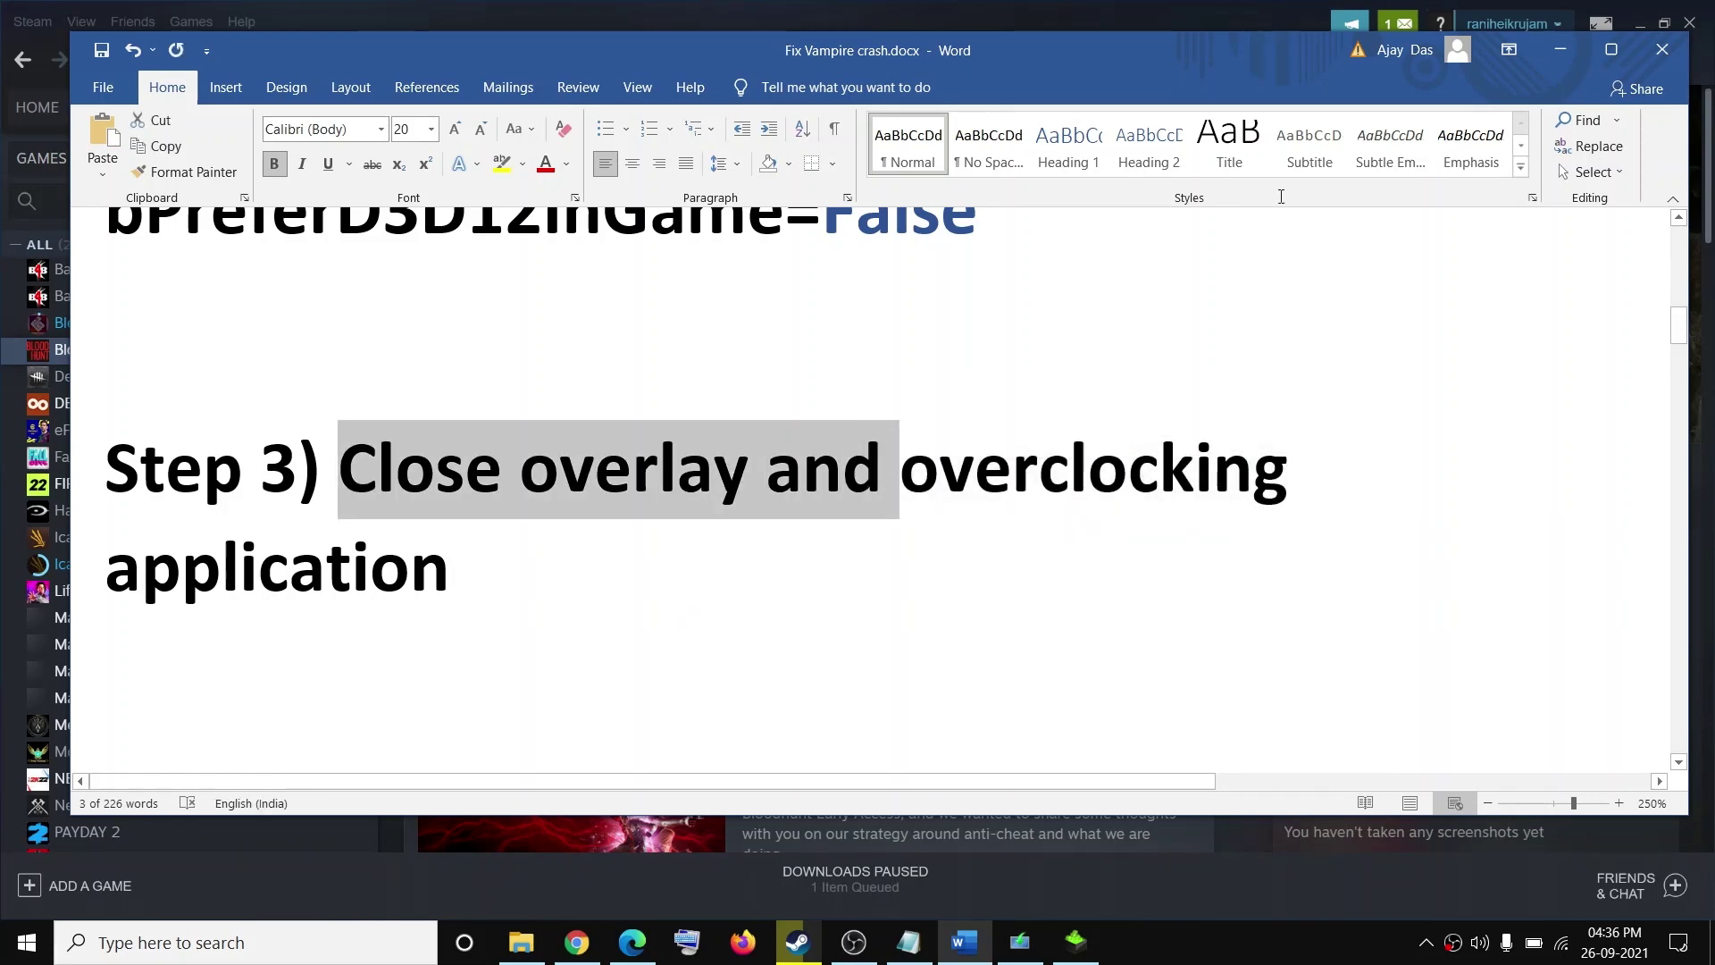
pyautogui.click(1562, 51)
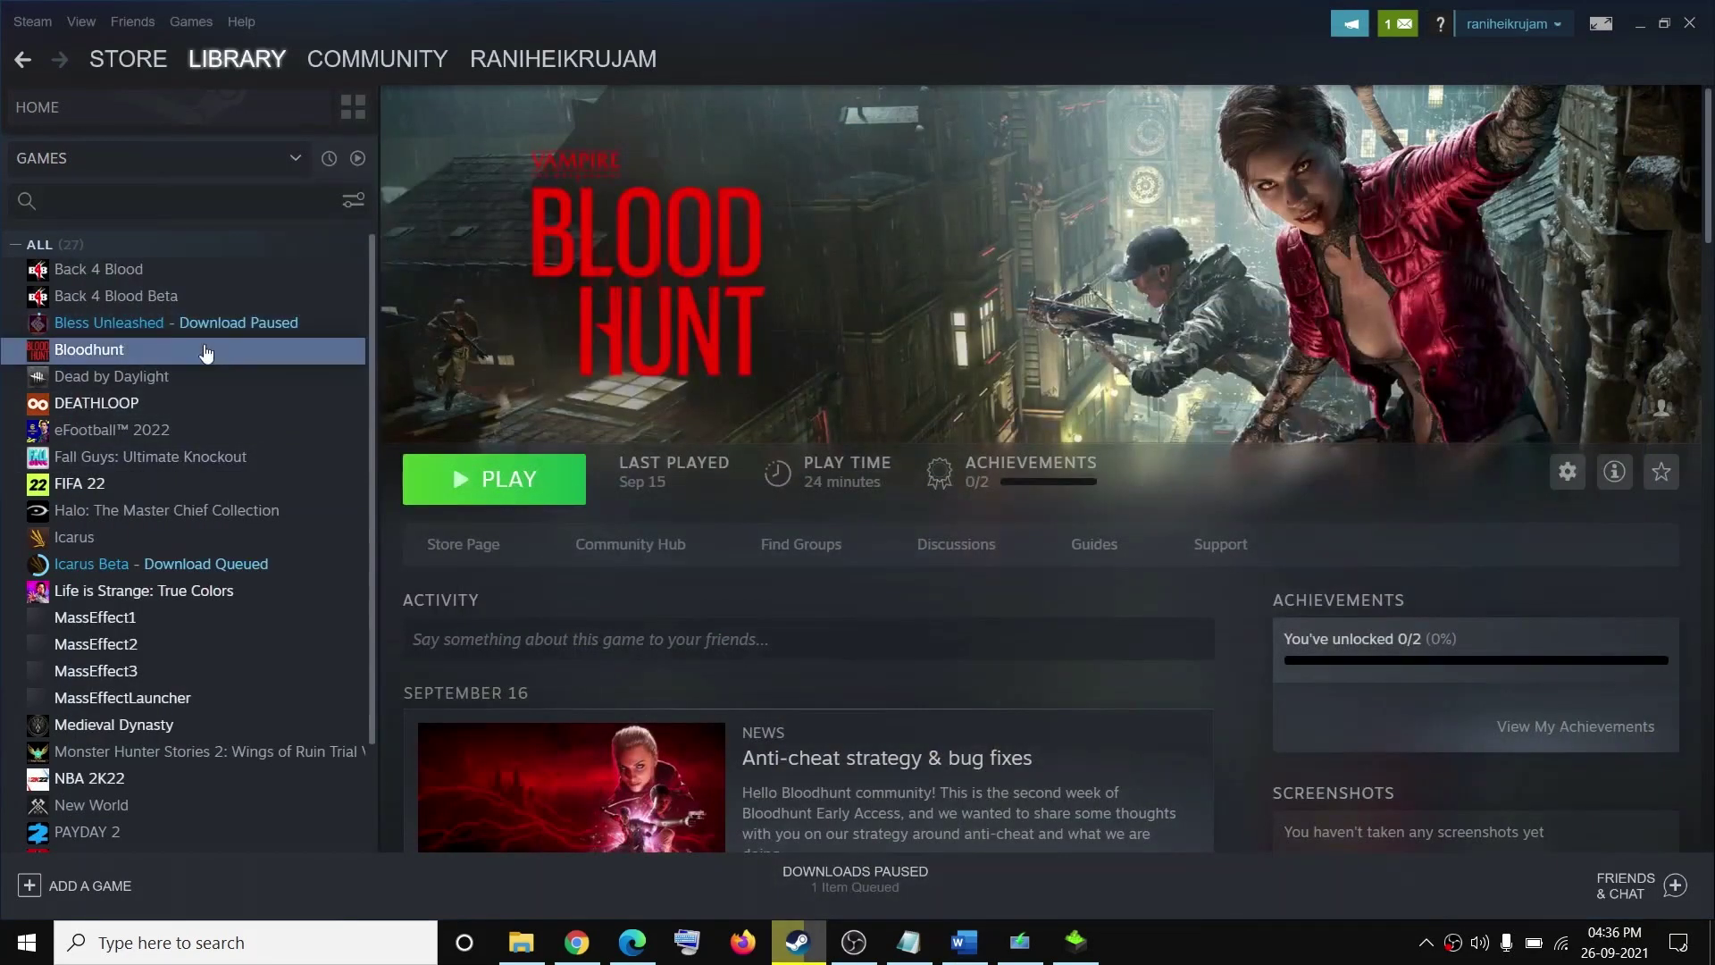
pyautogui.rightClick(175, 353)
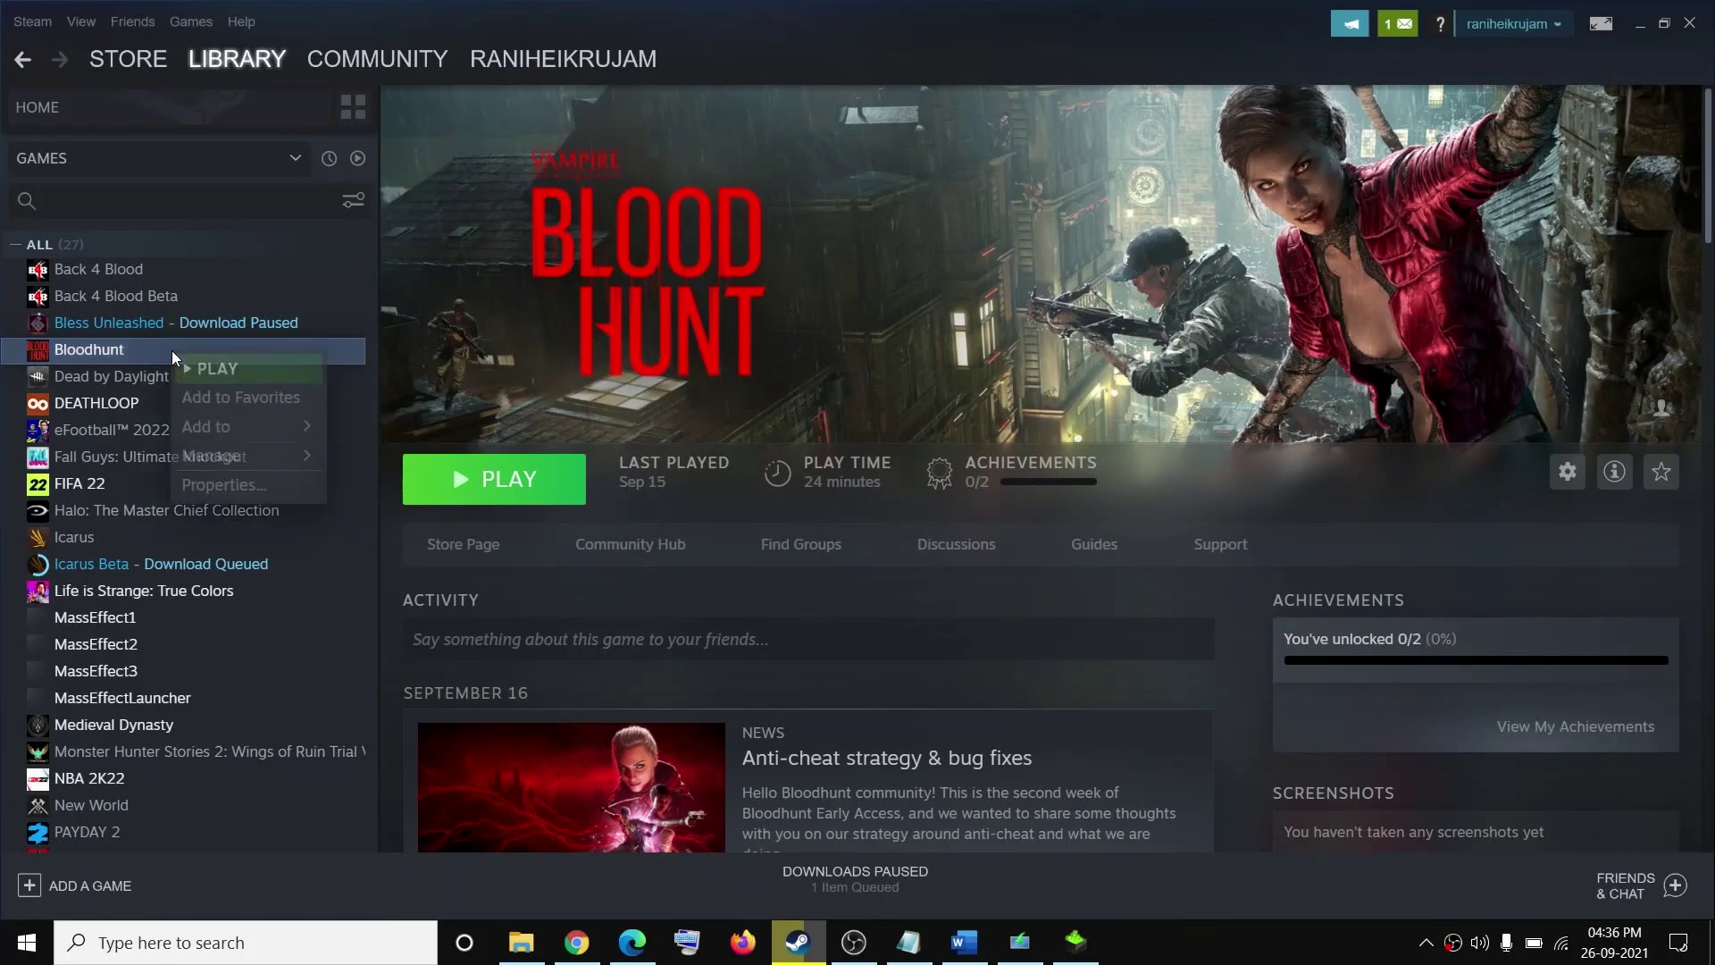
pyautogui.click(219, 485)
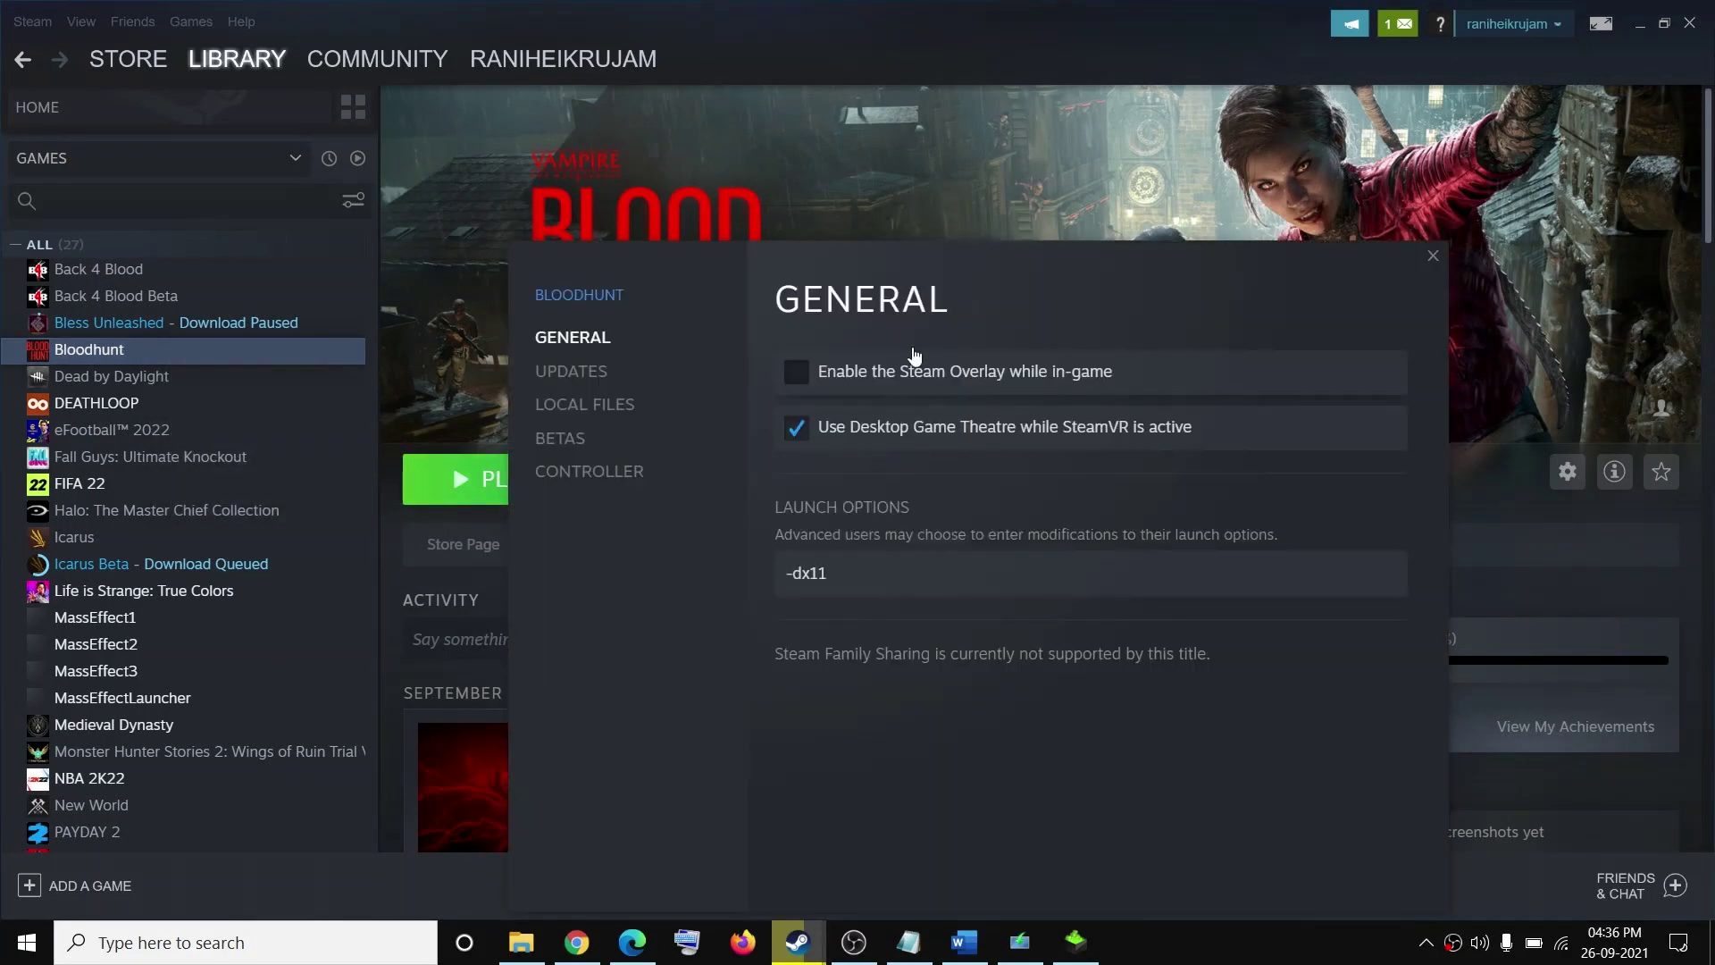
pyautogui.click(831, 273)
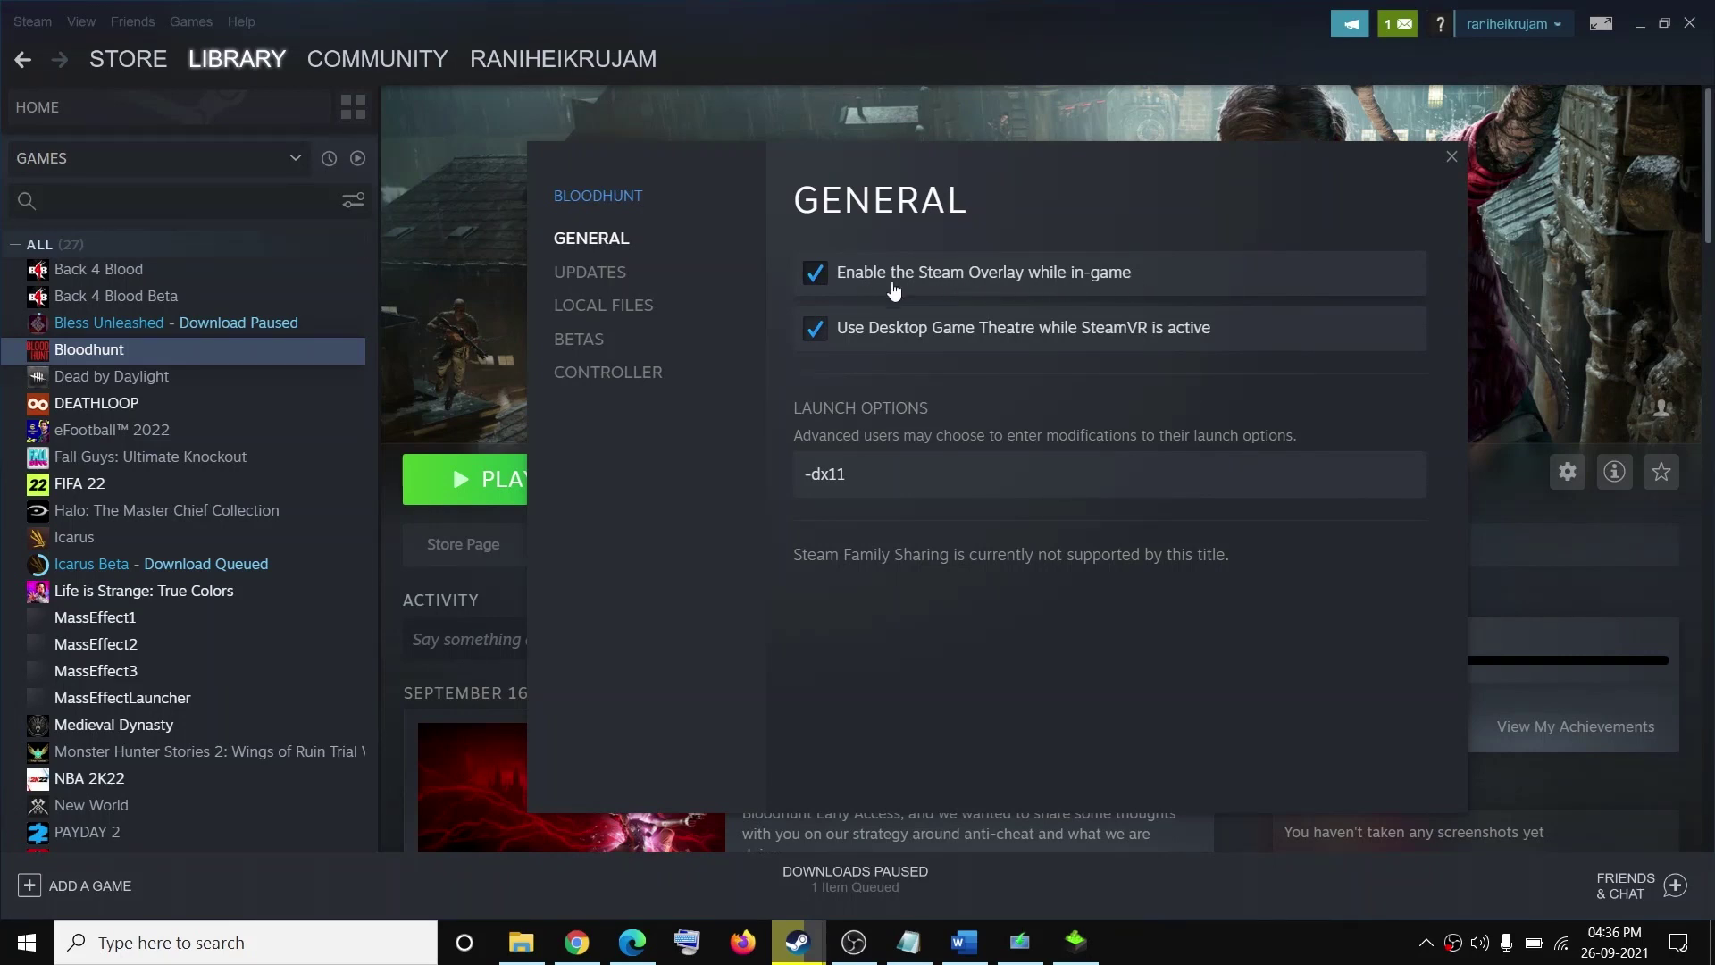
pyautogui.click(818, 279)
pyautogui.click(1452, 158)
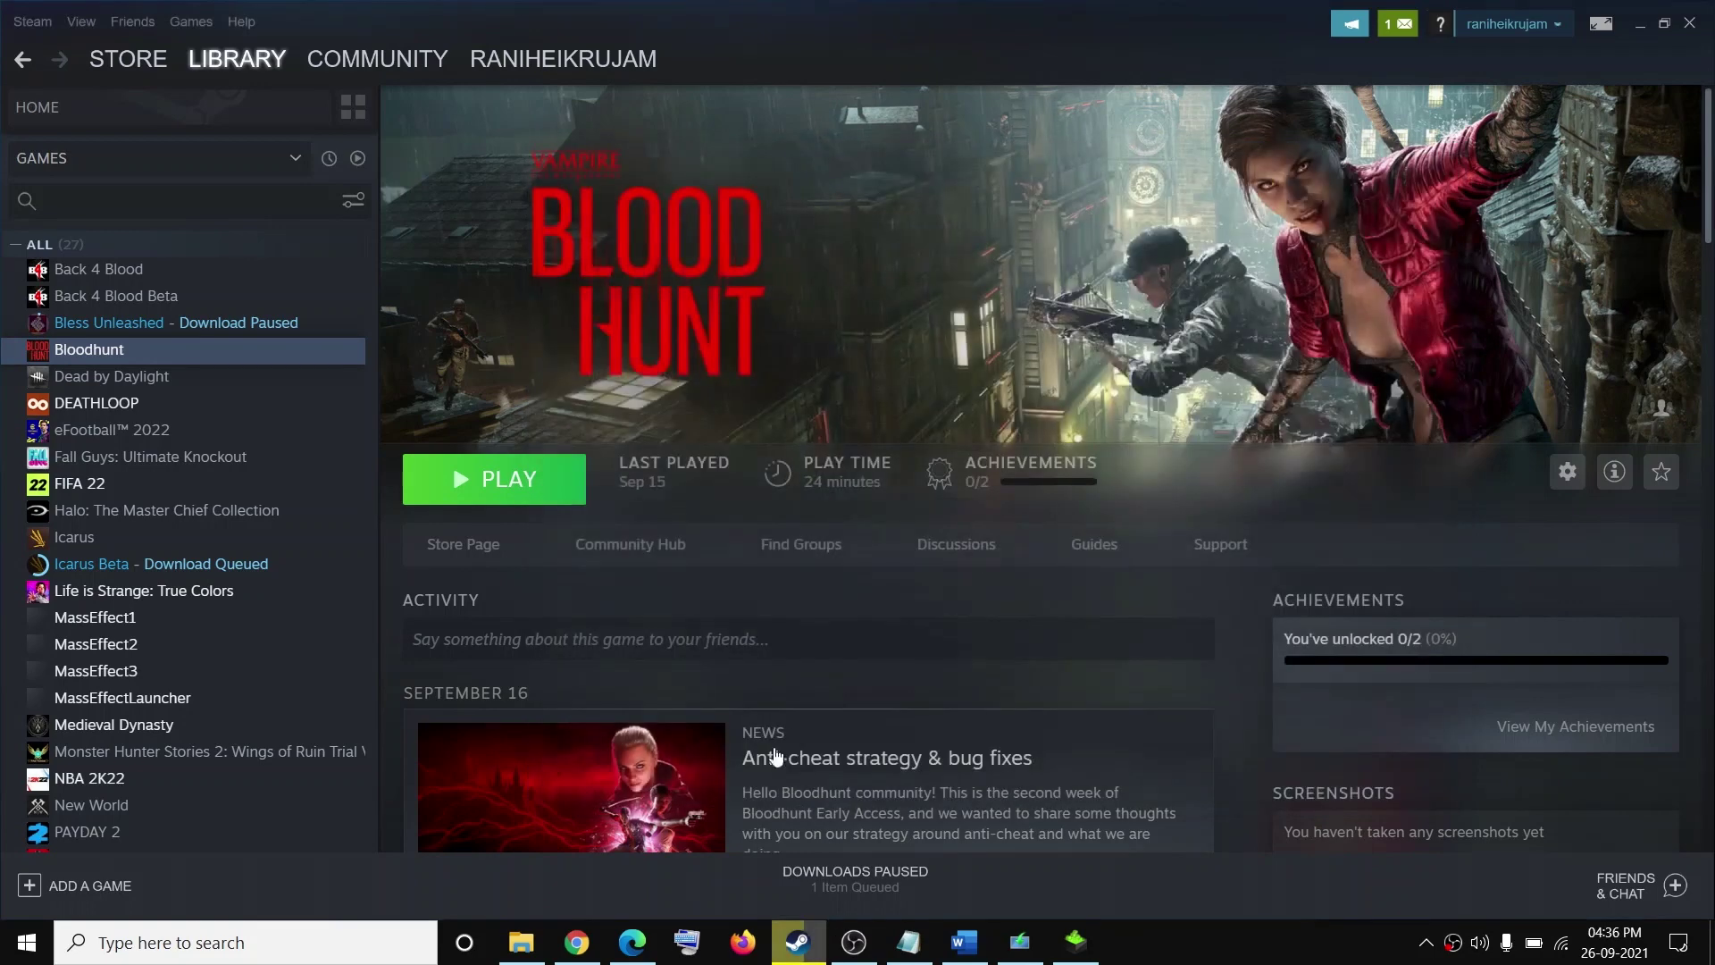
# Search Windows for the overlay applications Discord and GeForce Experience
pyautogui.click(356, 952)
pyautogui.write('disco')
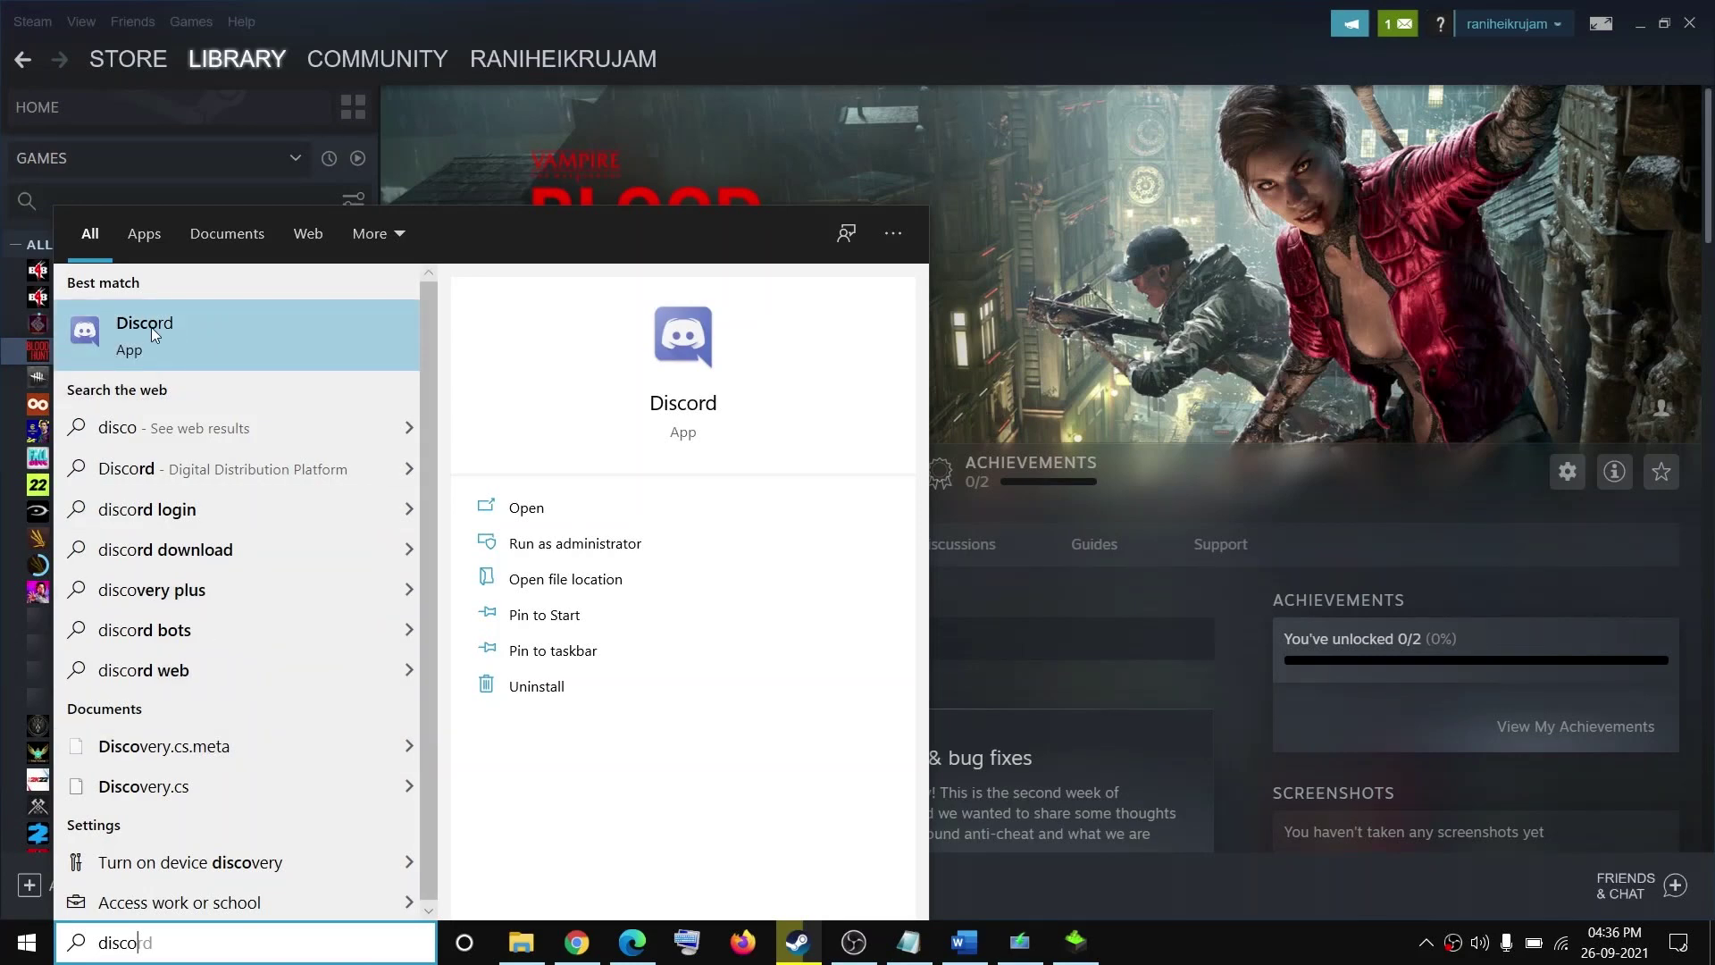
pyautogui.write('rd')
pyautogui.hotkey('ctrl', 'a')
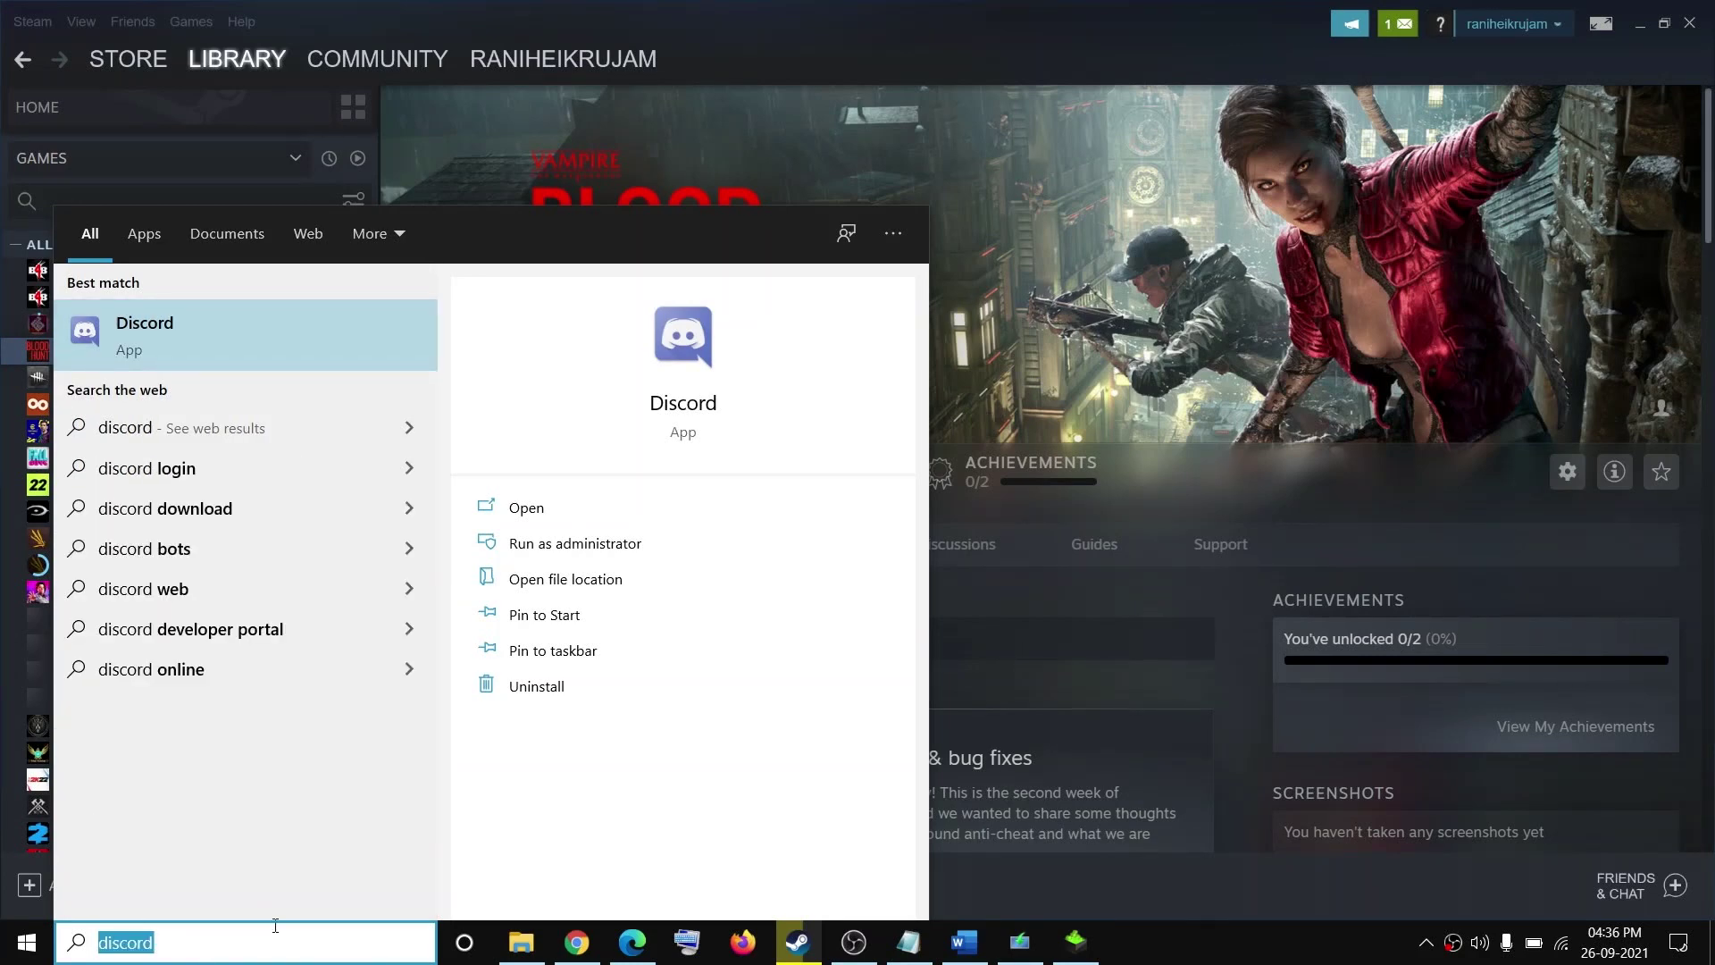
pyautogui.write('gefor')
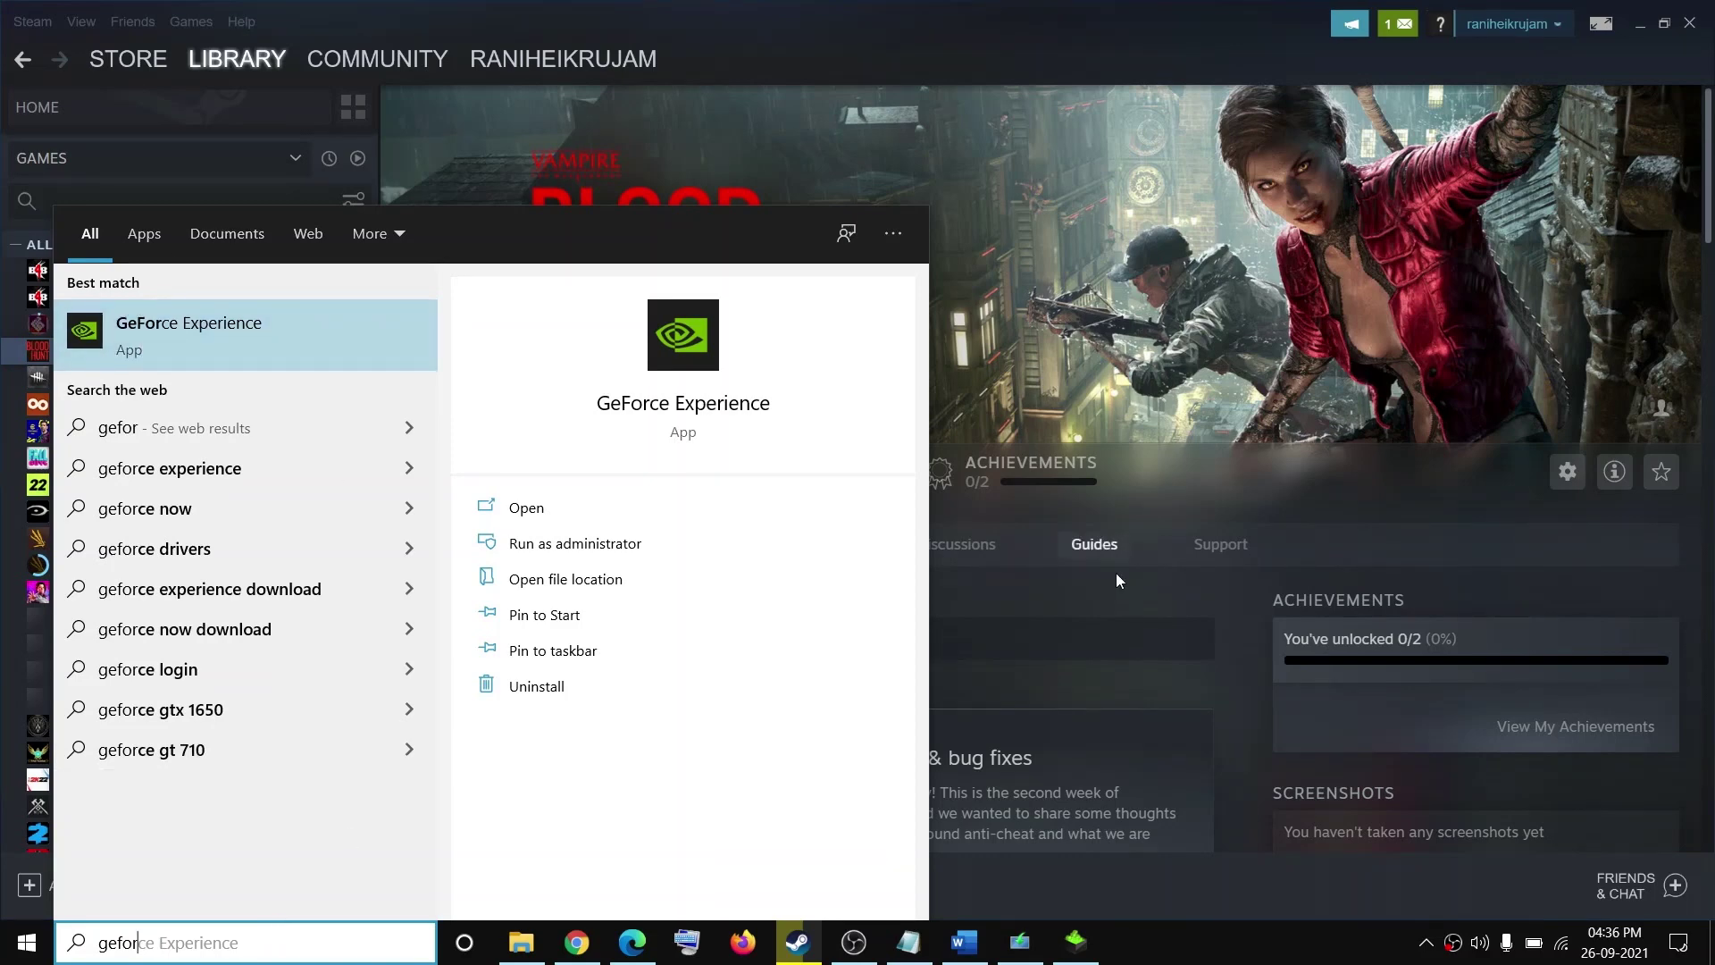
# Return to the Word guide and highlight "overclocking application" in Step 3
pyautogui.click(974, 955)
pyautogui.click(965, 943)
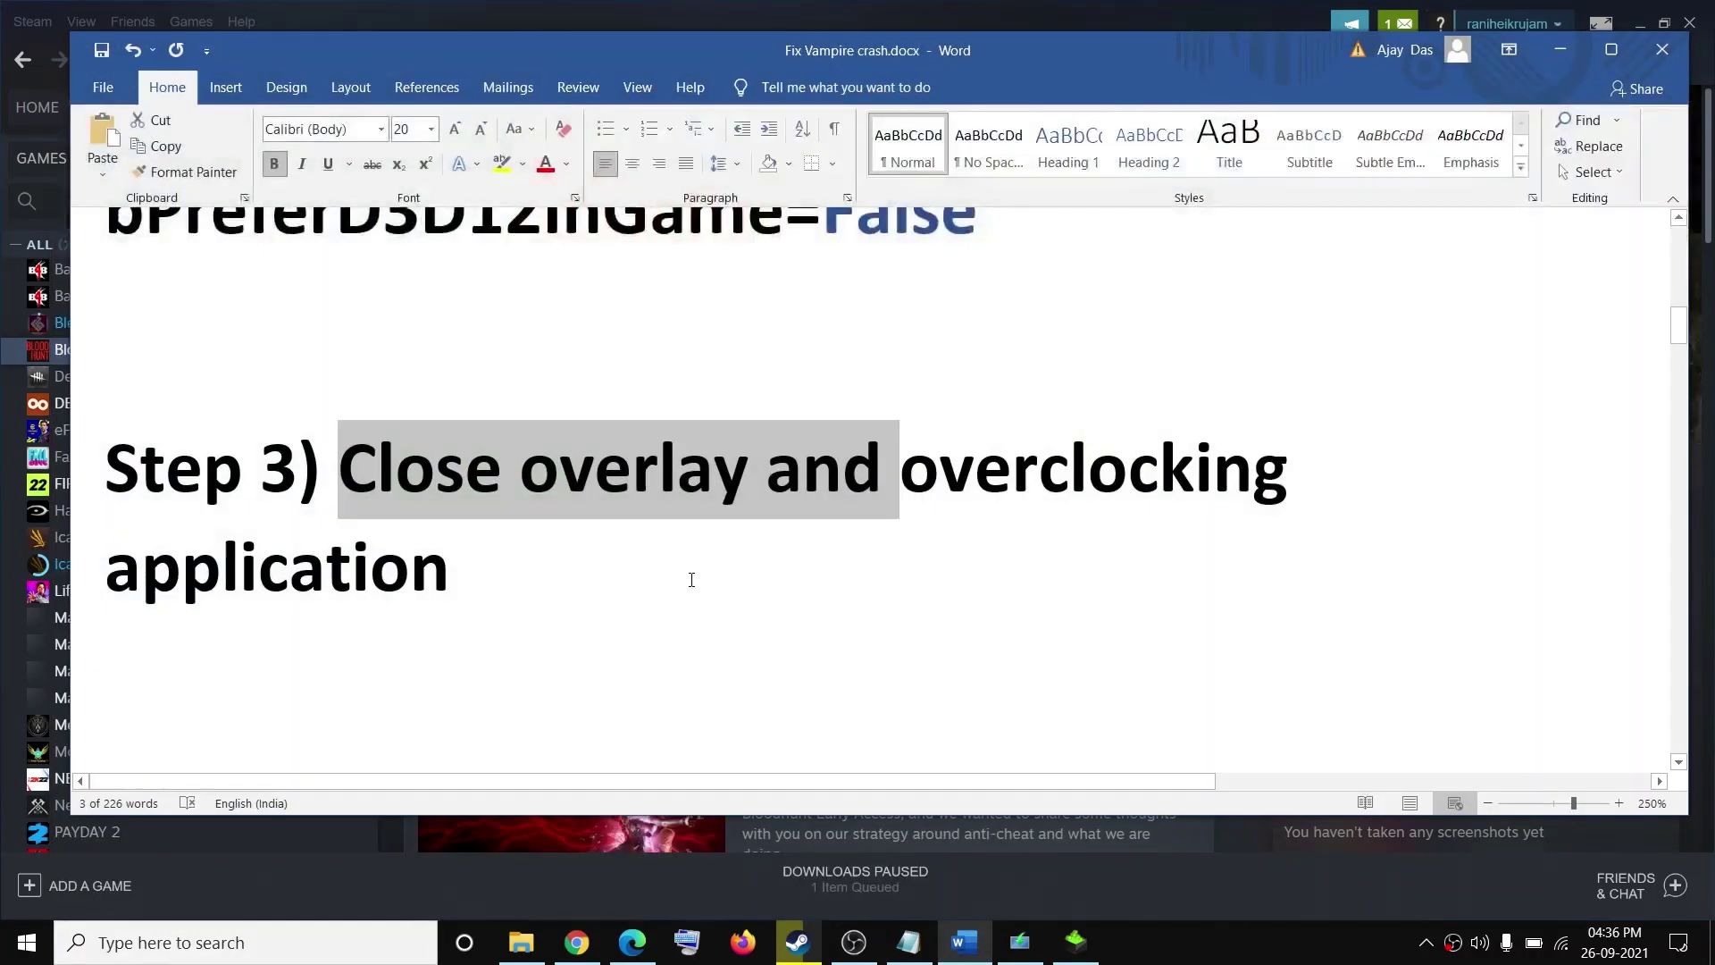
pyautogui.click(967, 480)
pyautogui.moveTo(900, 478); pyautogui.dragTo(1001, 527)
# Search Windows for the overclocking applications MSI Afterburner and RivaTuner Statistics Server
pyautogui.click(364, 947)
pyautogui.write('msi')
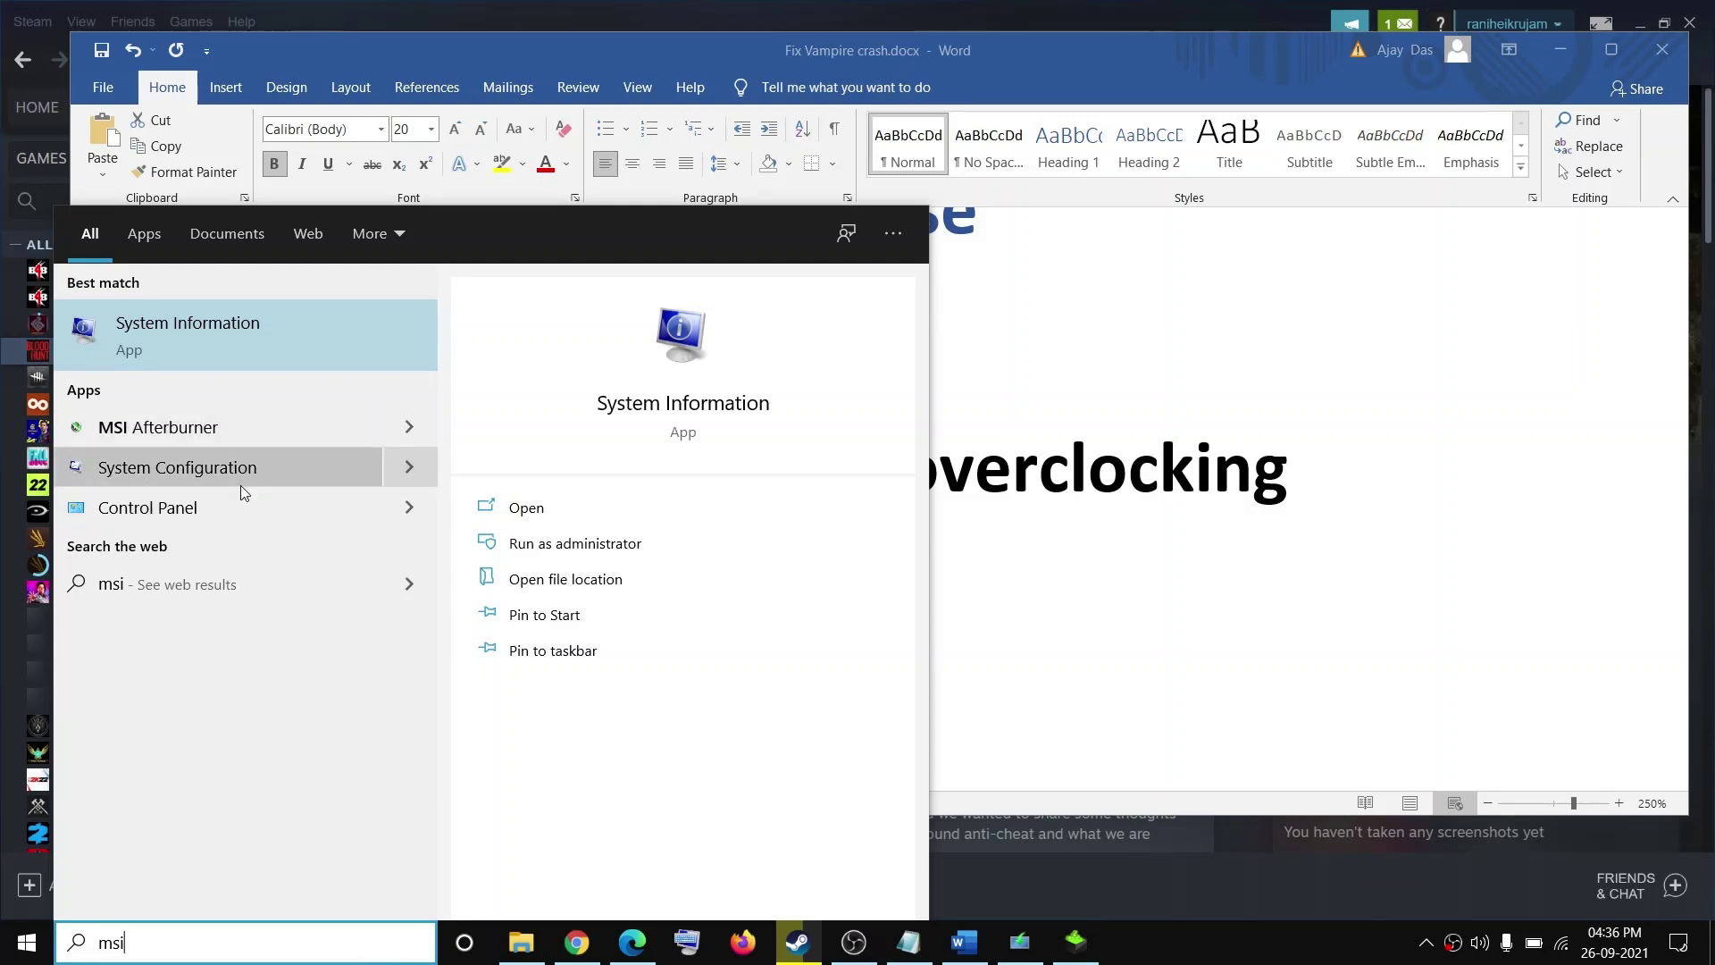
pyautogui.write('i')
pyautogui.press('BackSpace')
pyautogui.write('af')
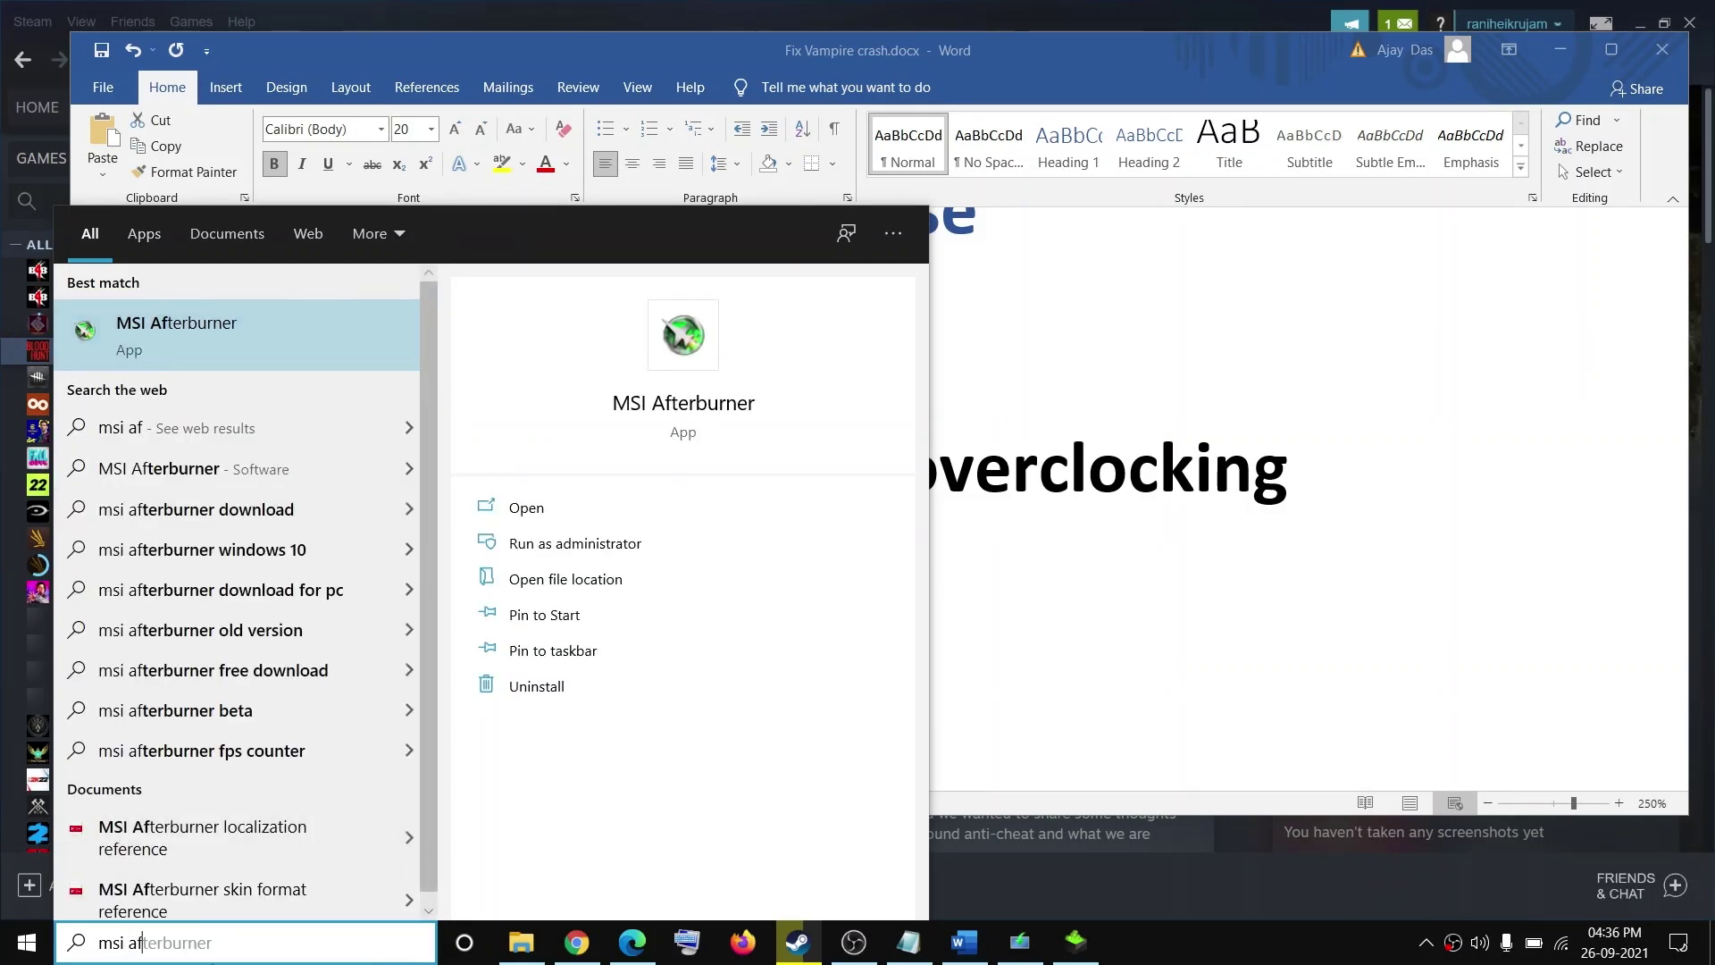
pyautogui.hotkey('ctrl', 'a')
pyautogui.write('riv')
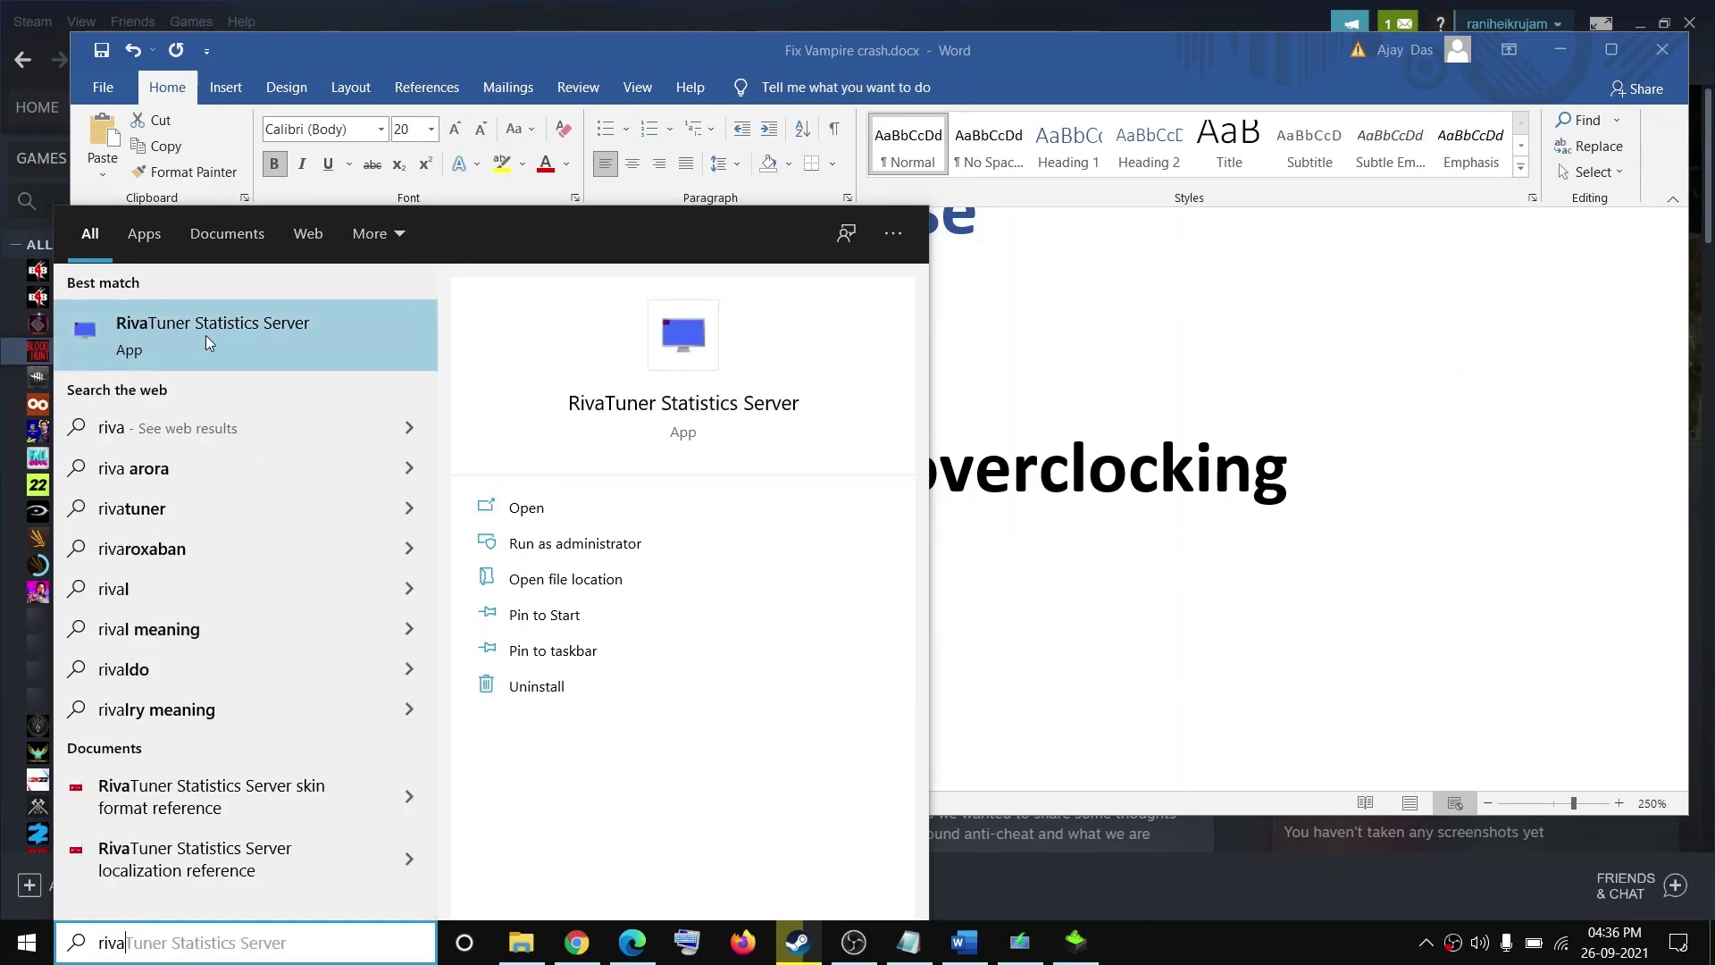
# Review Step 4 of the Word guide about allowing the game exe file in the antivirus program or Windows Security
pyautogui.click(951, 512)
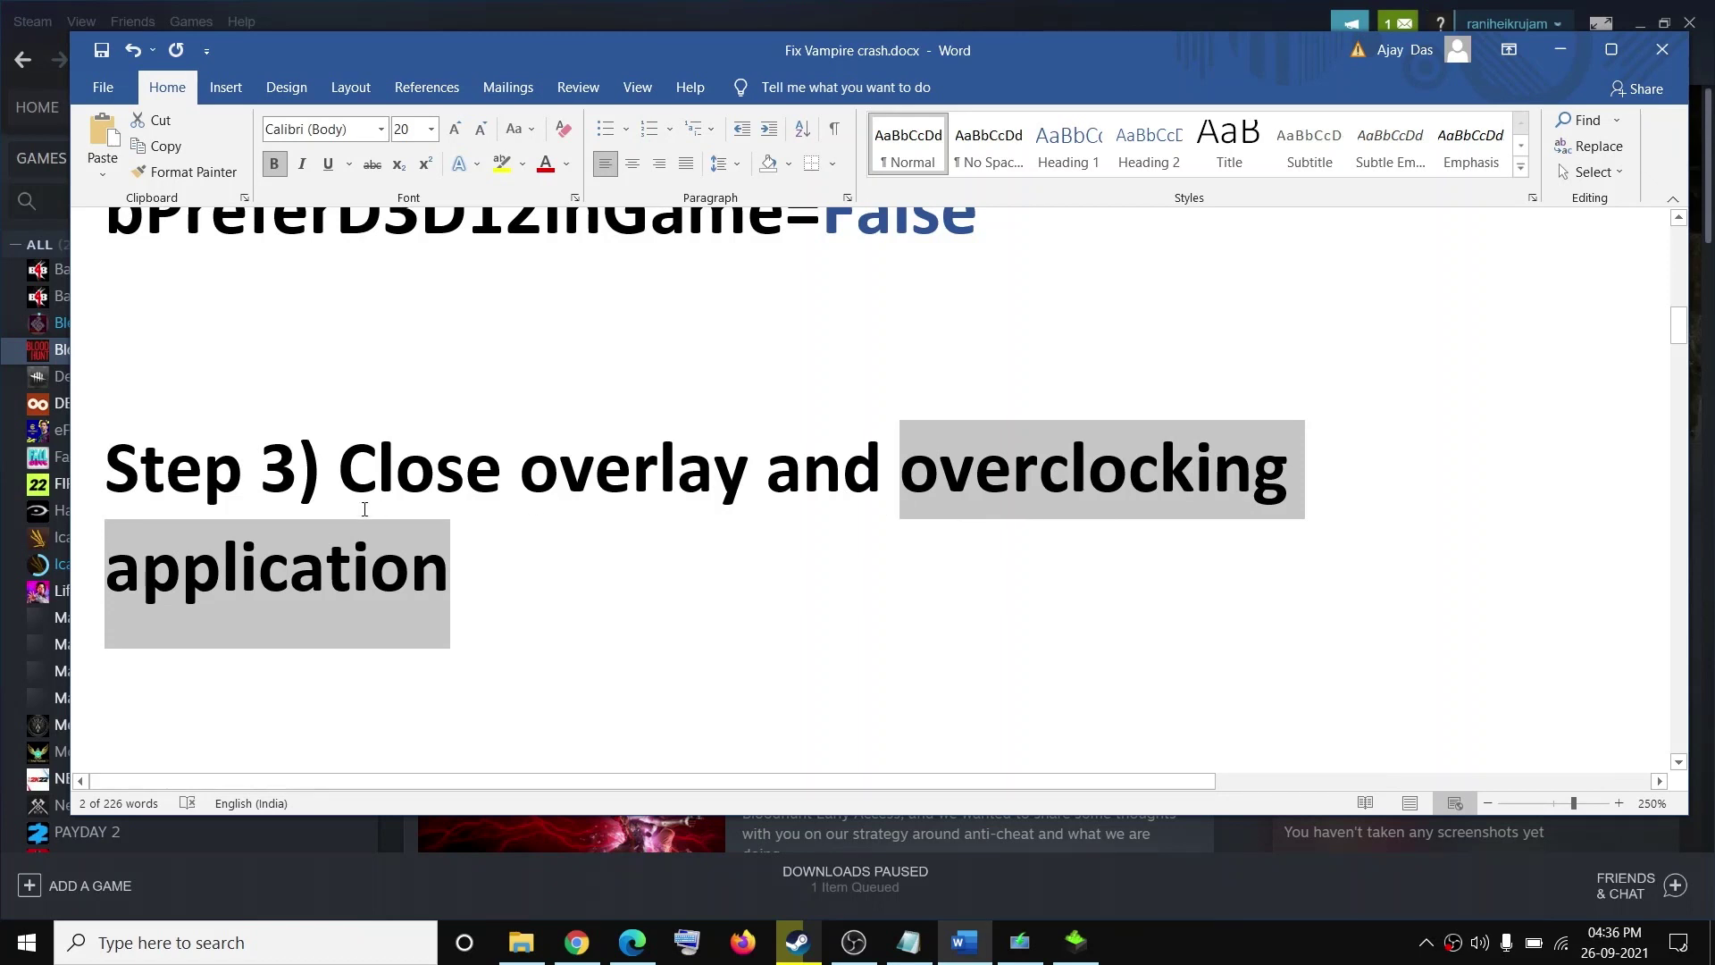
pyautogui.scroll(-5, 364, 510)
pyautogui.scroll(2, 381, 536)
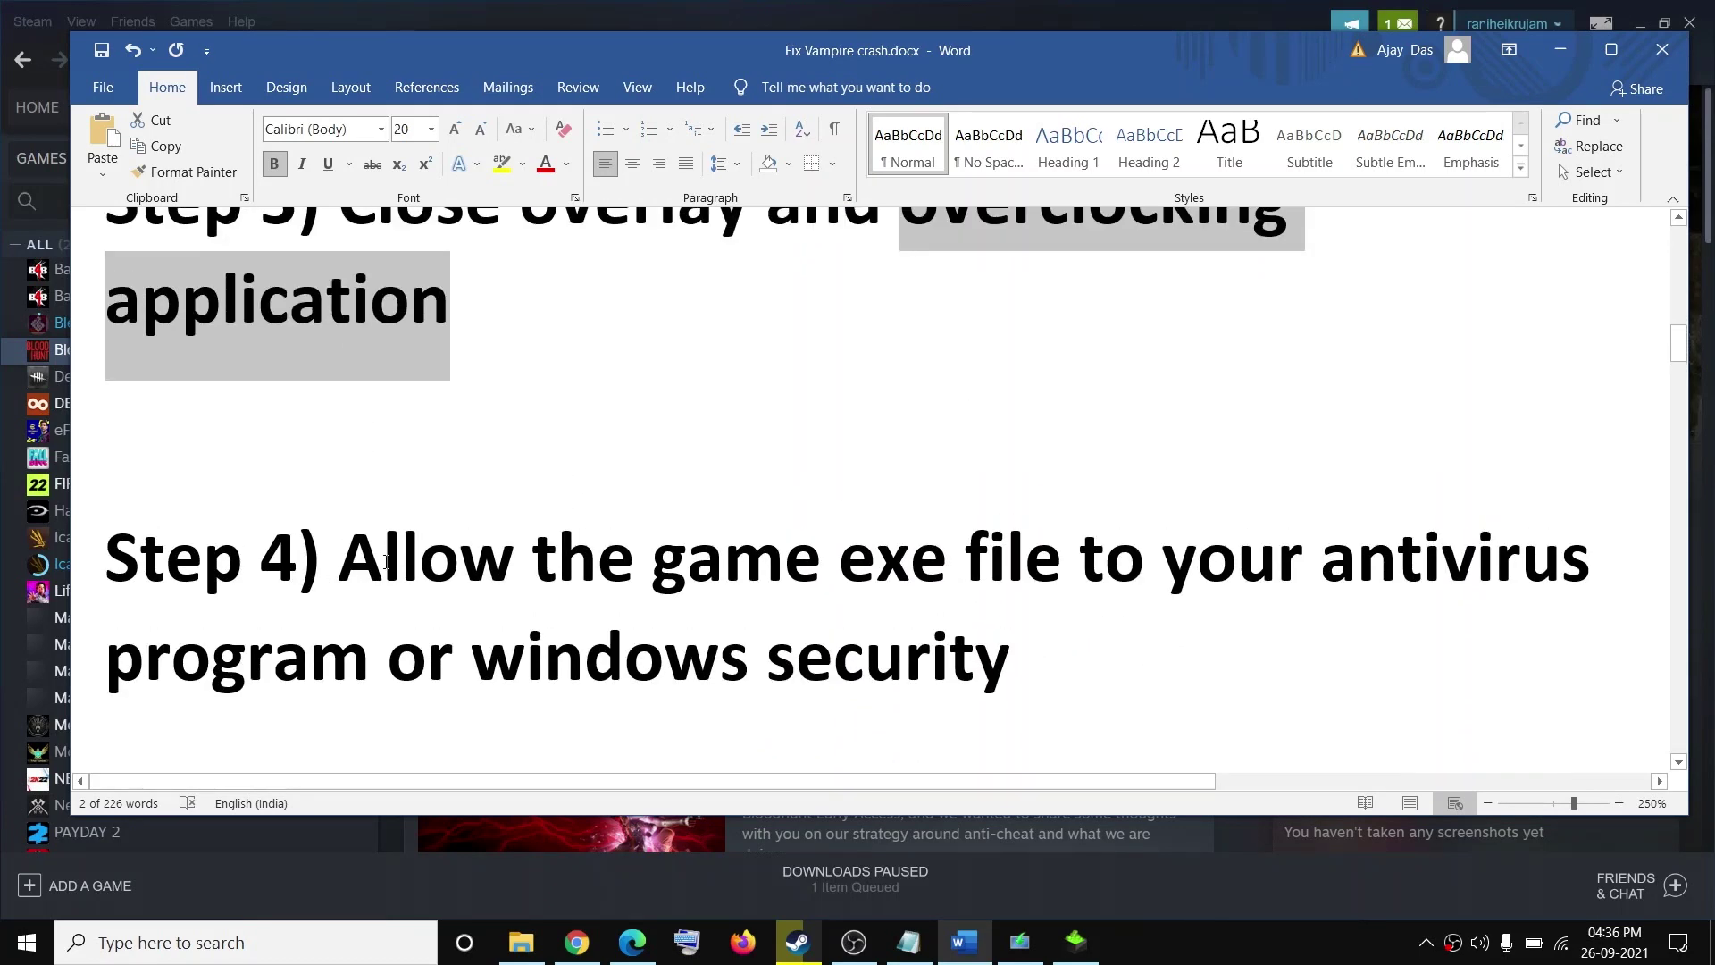
pyautogui.moveTo(386, 561); pyautogui.dragTo(947, 563)
pyautogui.moveTo(1085, 563); pyautogui.dragTo(1450, 596)
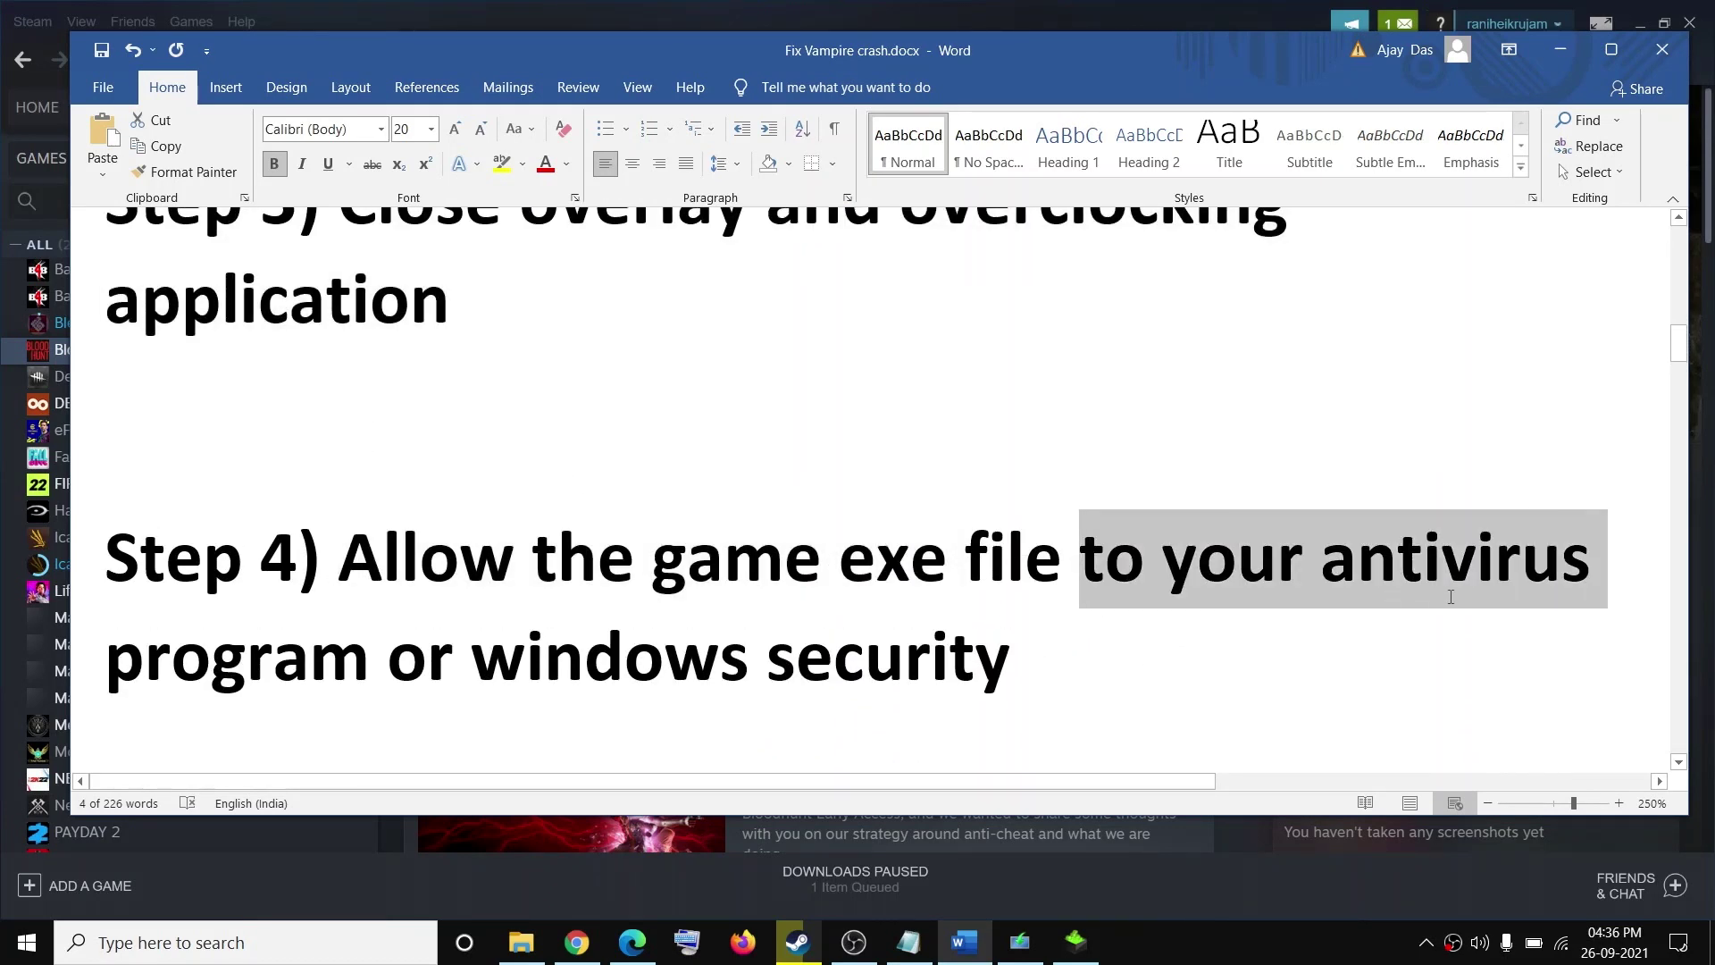
pyautogui.moveTo(1162, 563); pyautogui.dragTo(1106, 563)
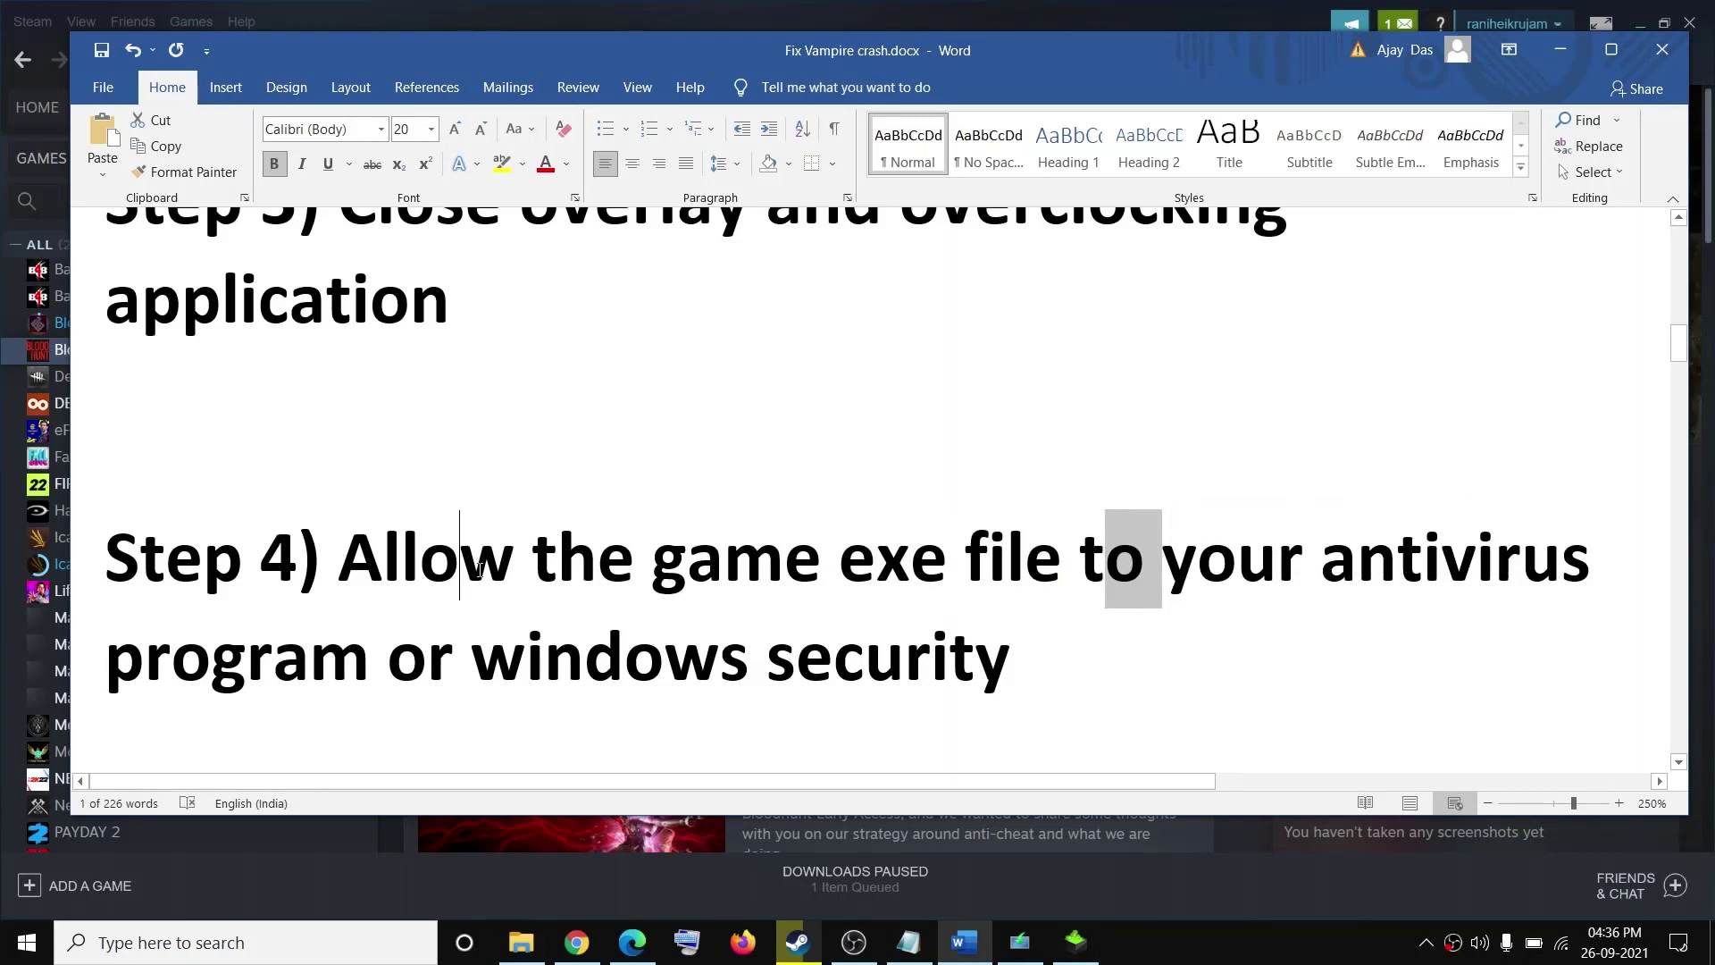
pyautogui.moveTo(723, 563); pyautogui.dragTo(322, 651)
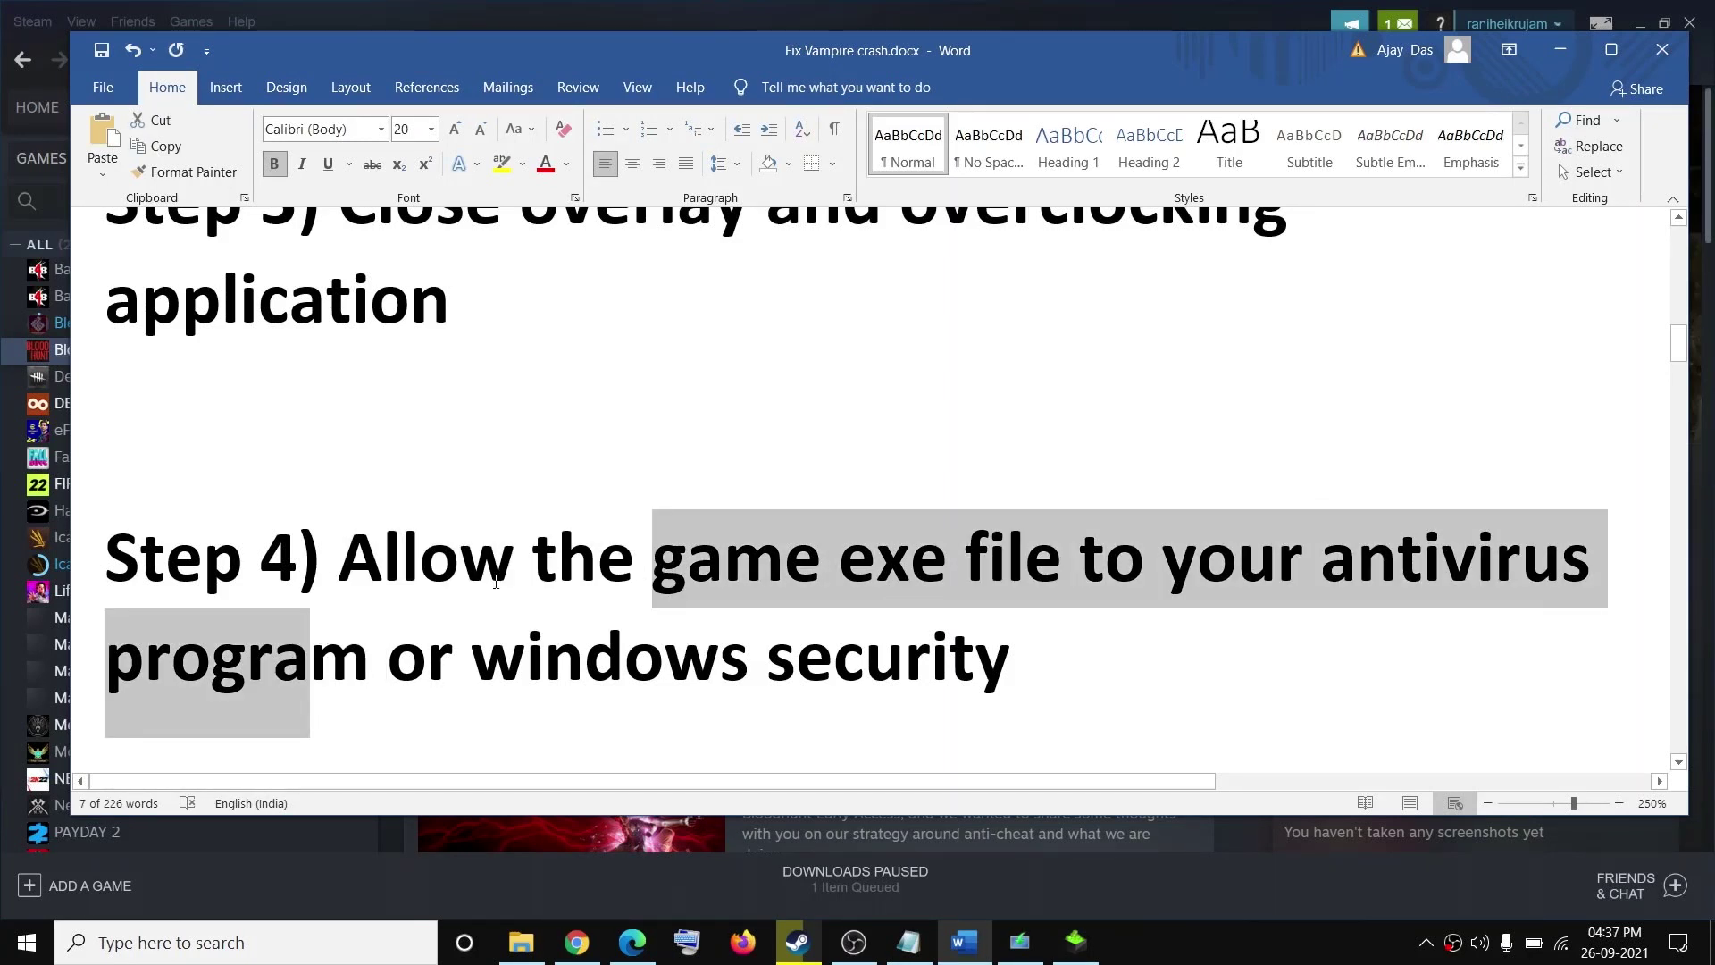
pyautogui.click(459, 568)
pyautogui.moveTo(566, 562); pyautogui.dragTo(1080, 563)
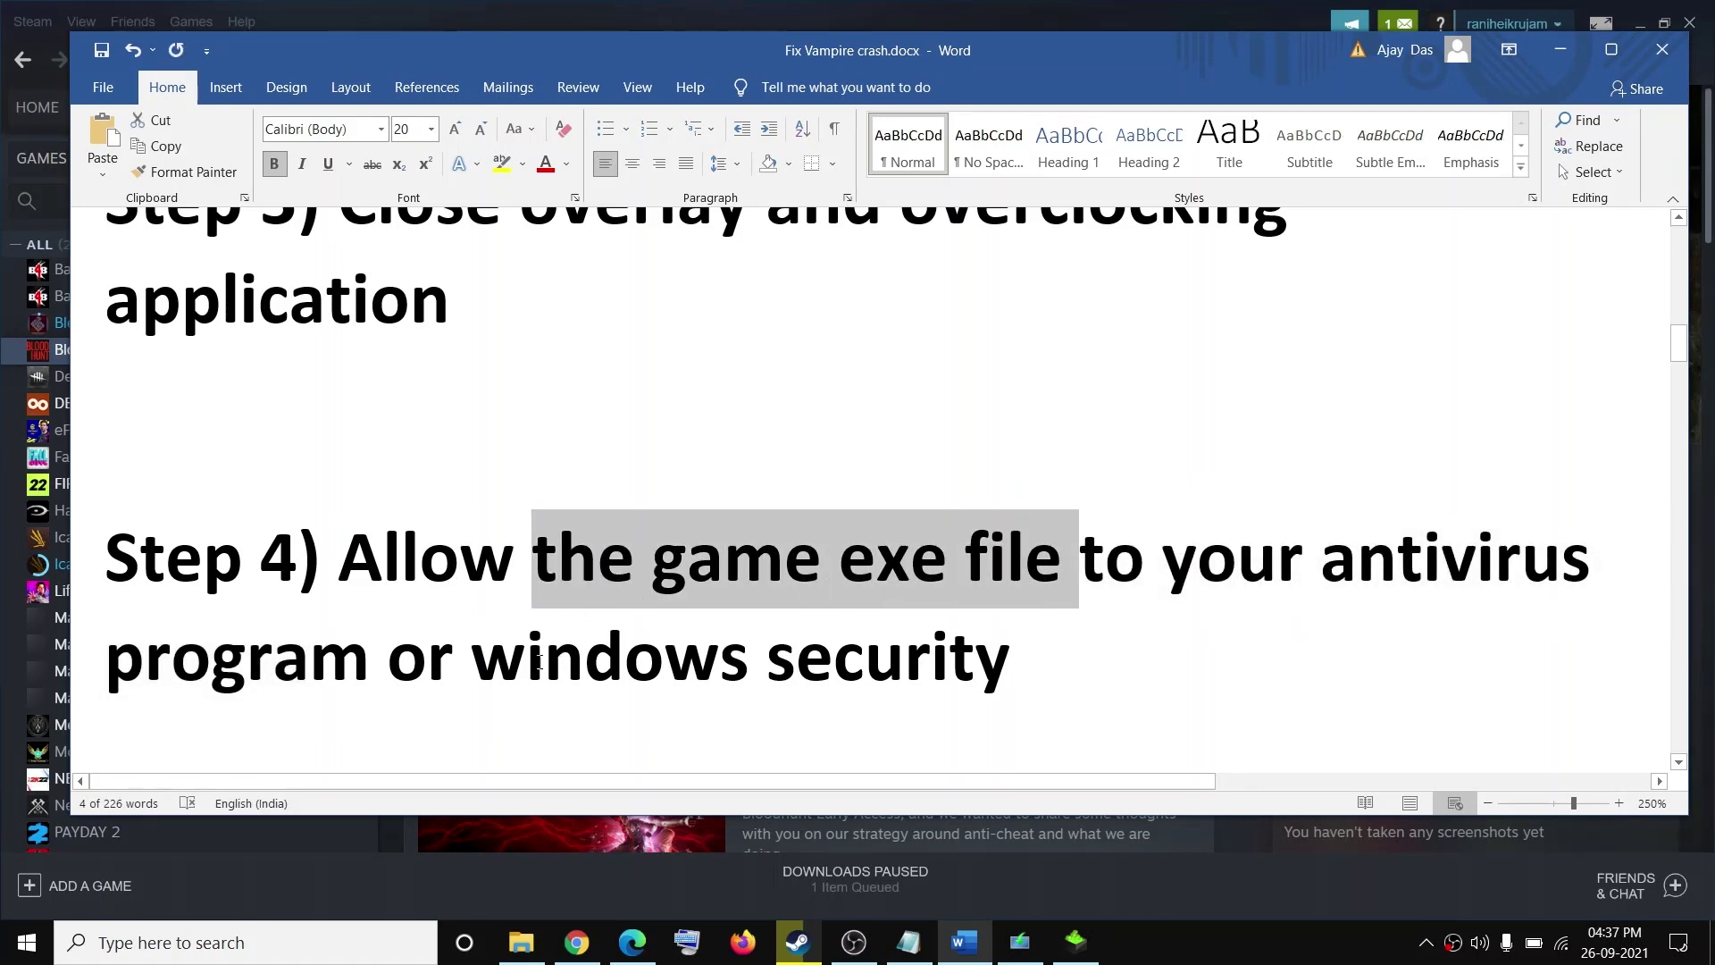
pyautogui.moveTo(471, 658); pyautogui.dragTo(1011, 661)
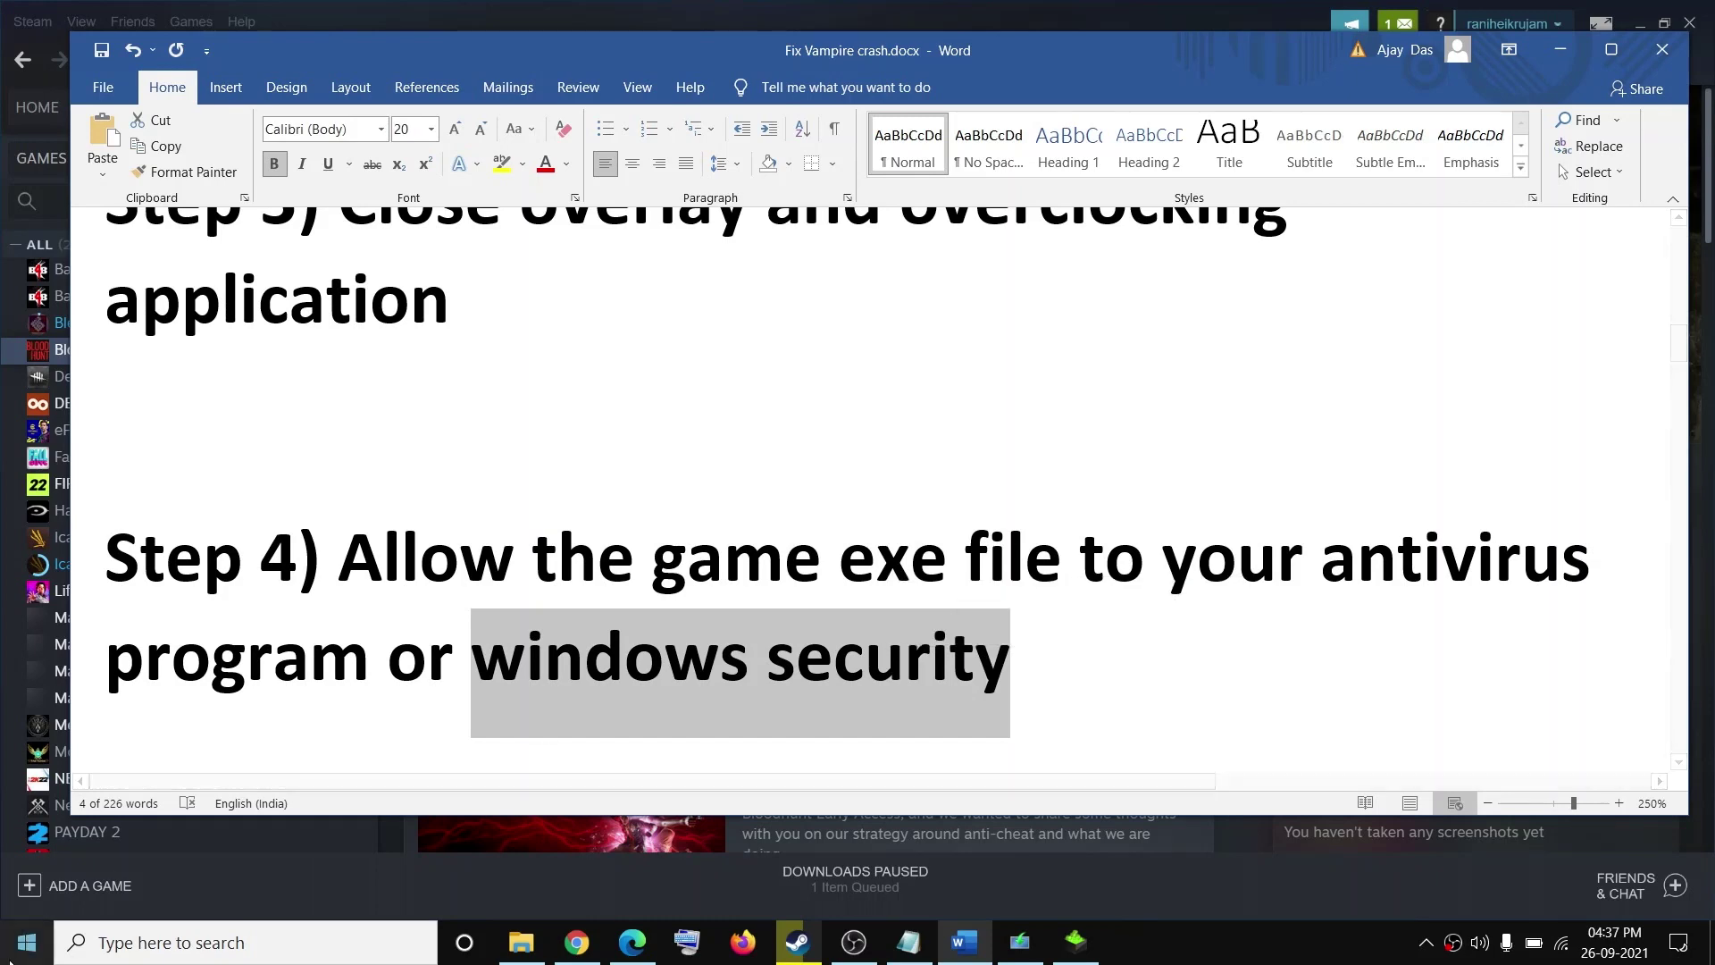
# Open Virus & threat protection in Windows Security through the Update & Security settings
pyautogui.click(25, 943)
pyautogui.moveTo(22, 848)
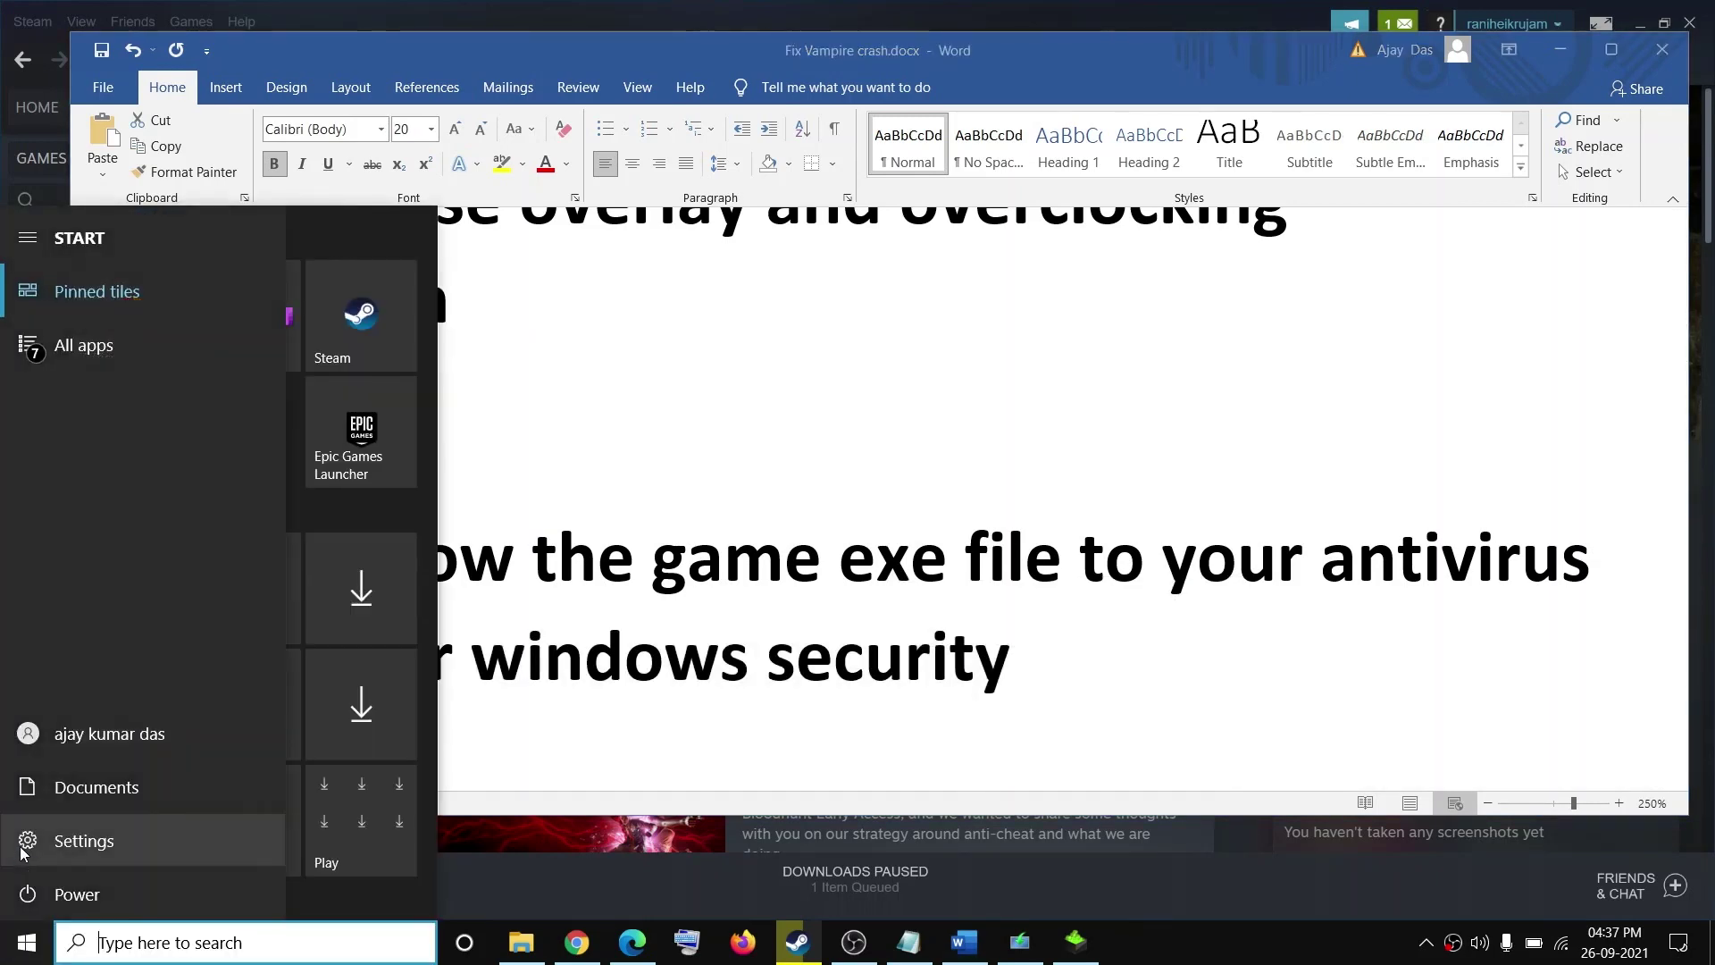
pyautogui.click(107, 854)
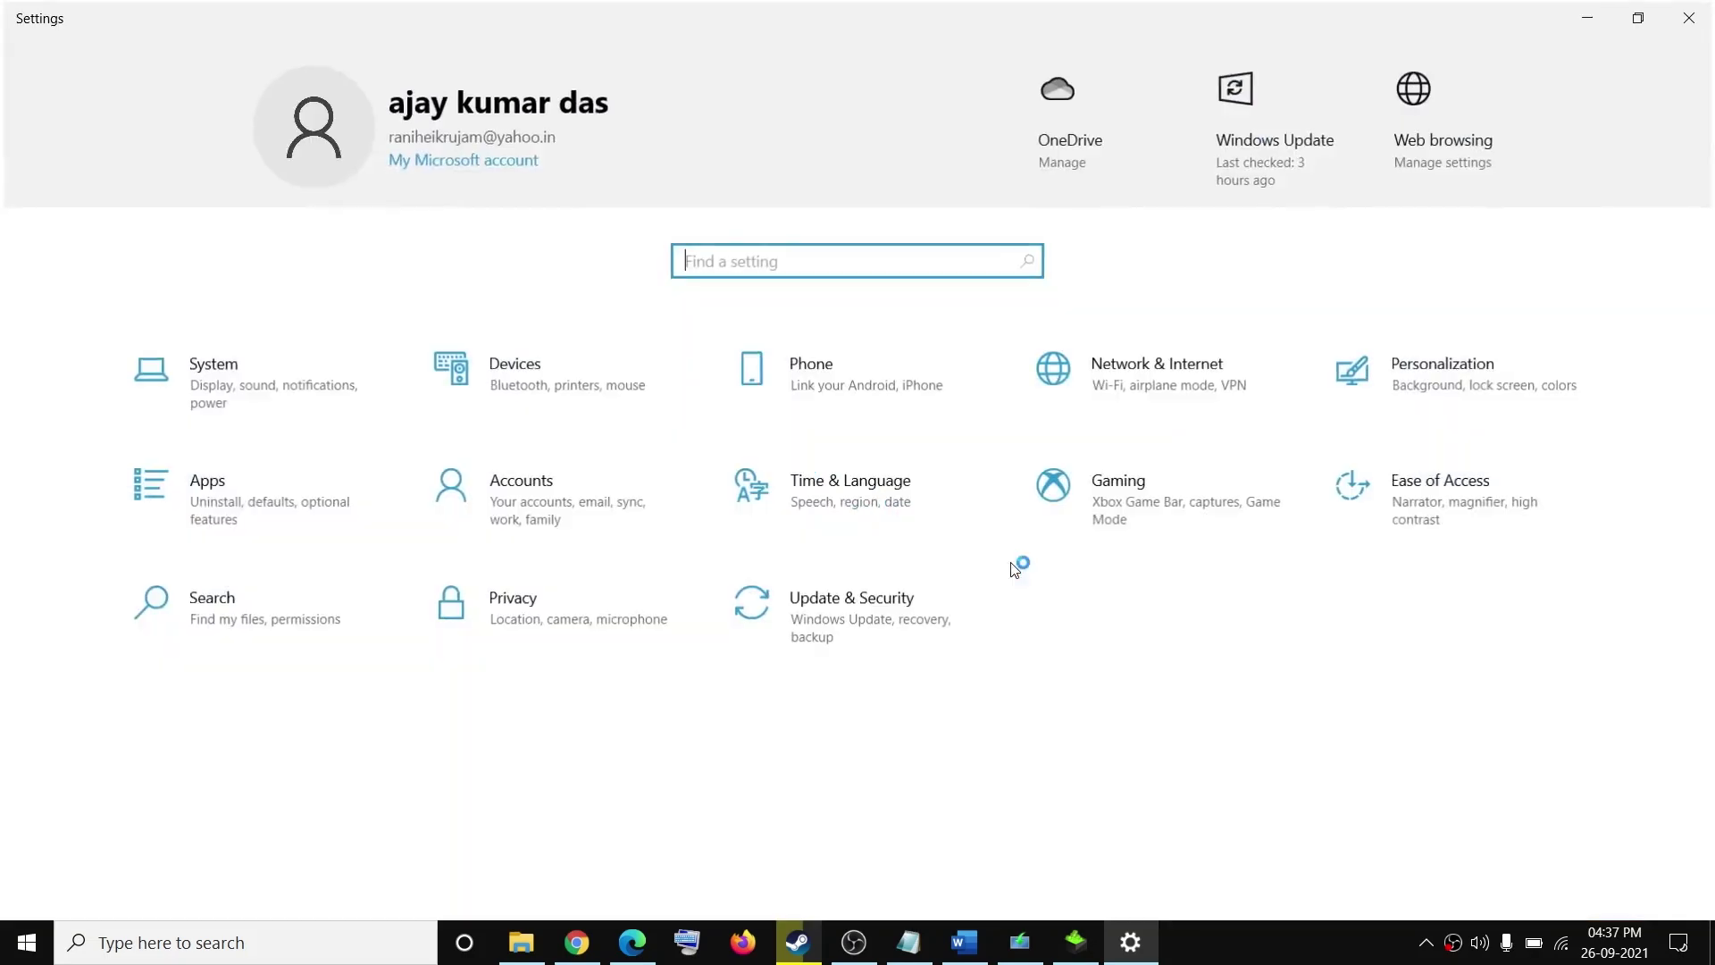
pyautogui.click(853, 616)
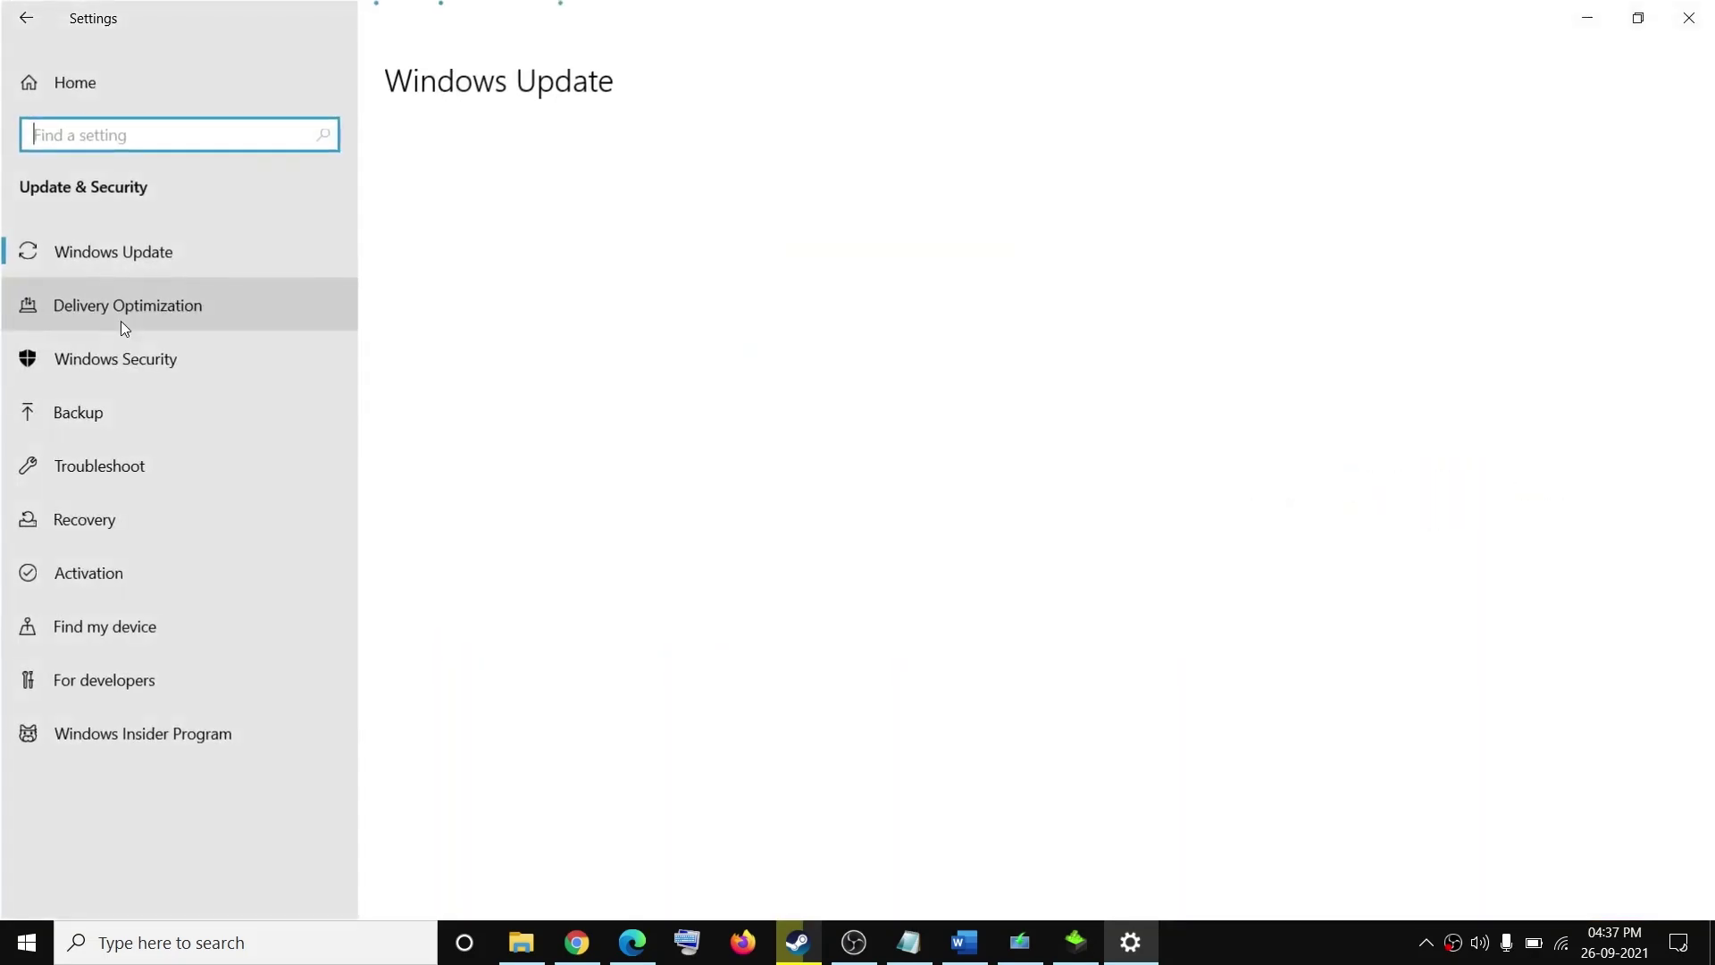
pyautogui.click(143, 368)
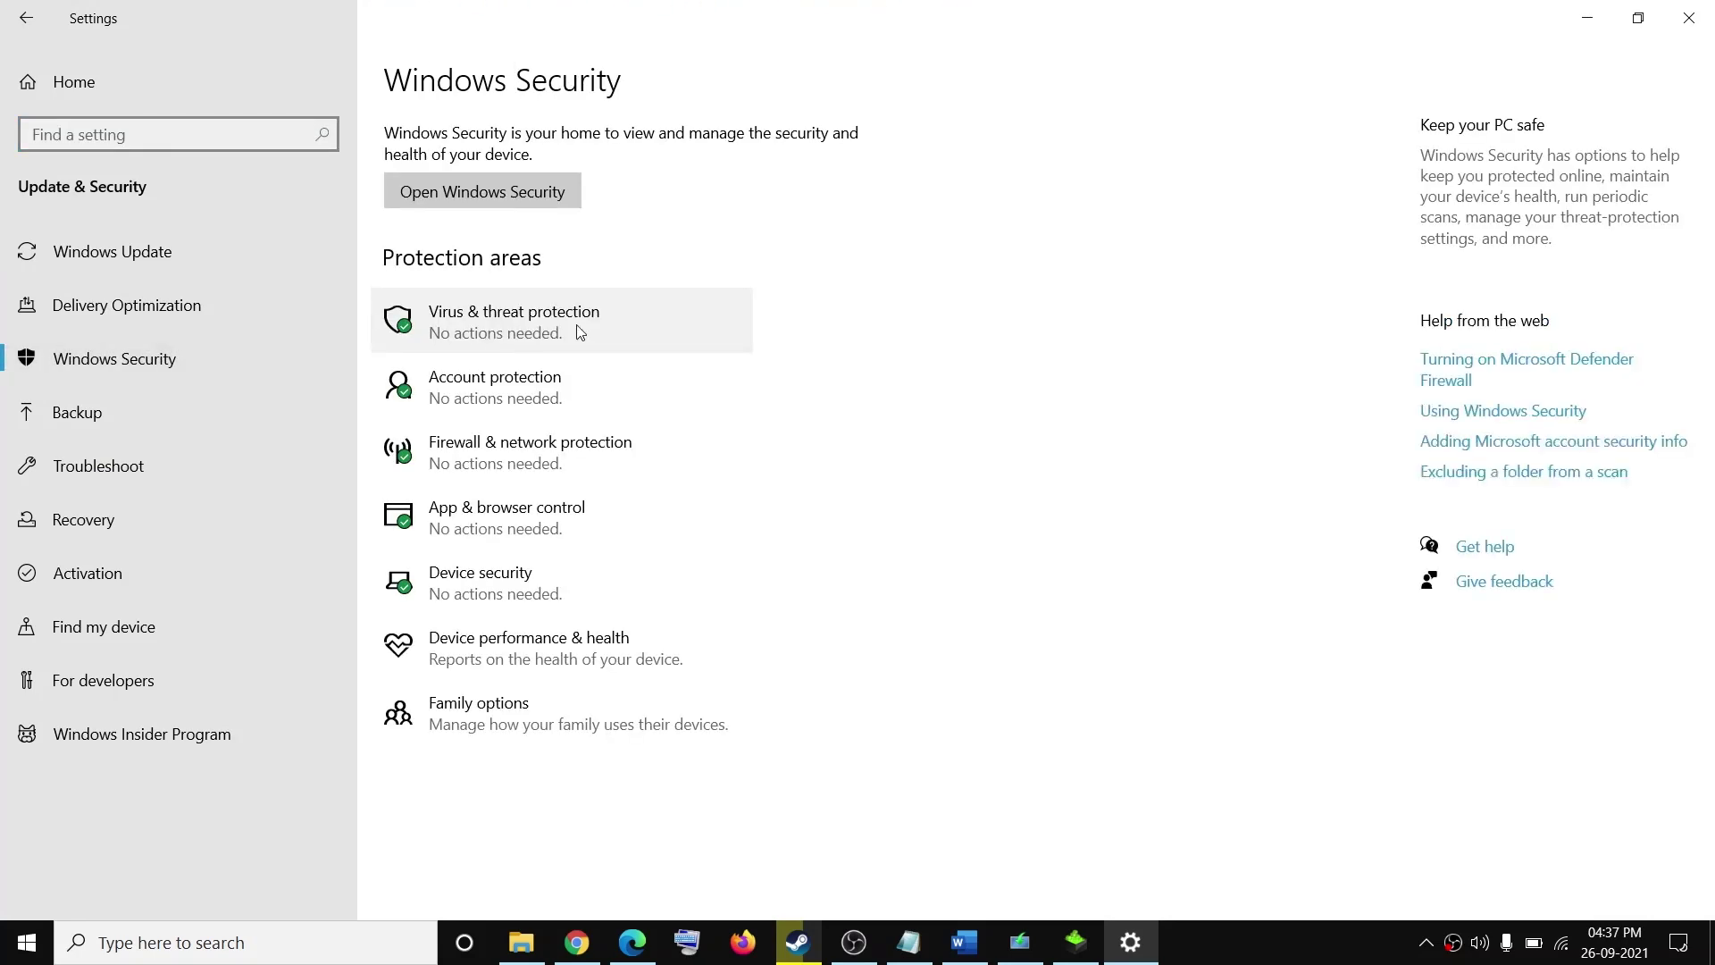
pyautogui.click(540, 337)
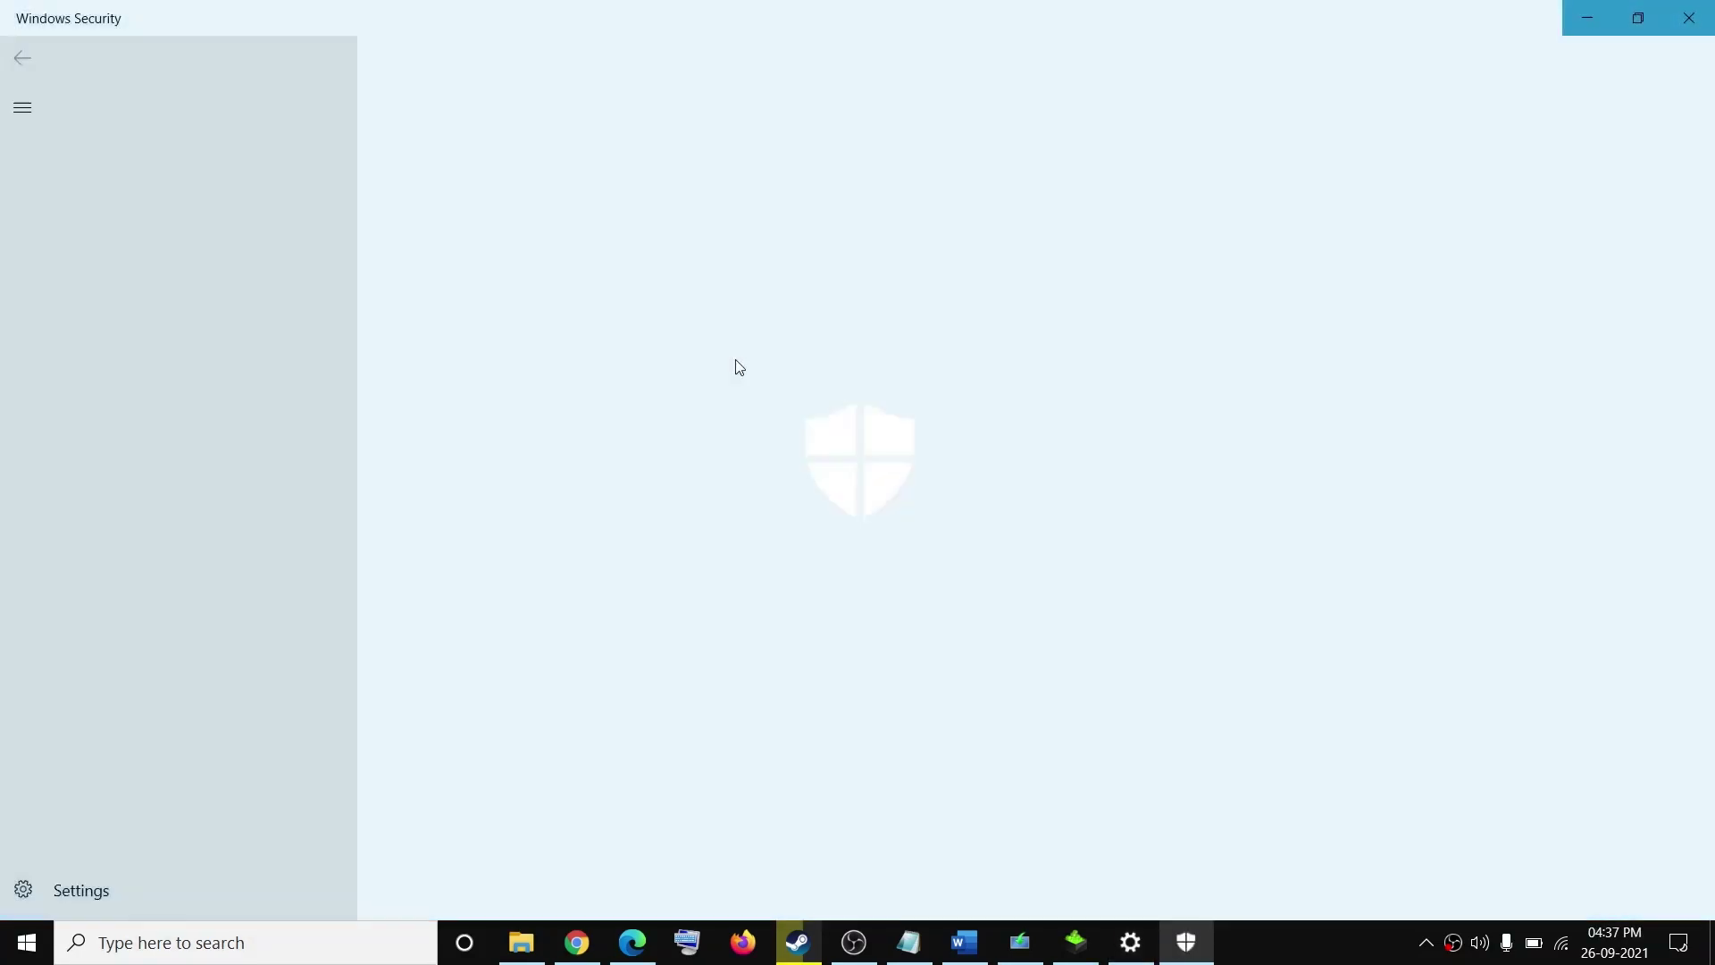
# Open the list of apps allowed through Controlled folder access under Ransomware protection
pyautogui.scroll(-2, 629, 696)
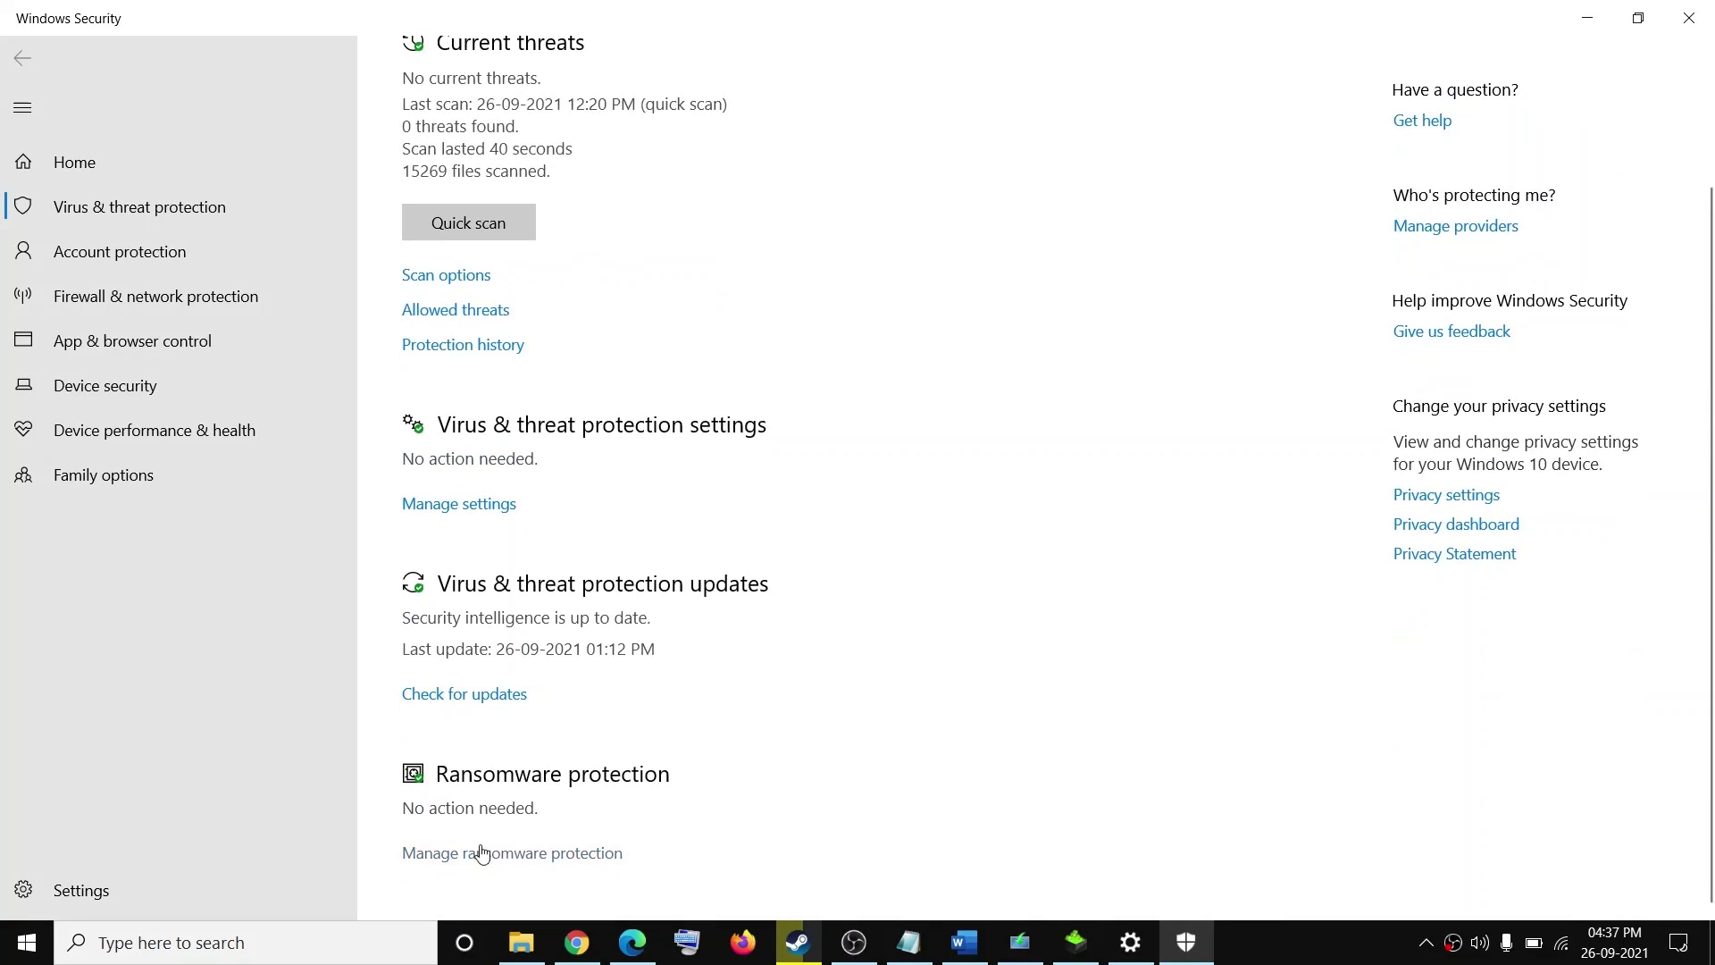
pyautogui.click(531, 856)
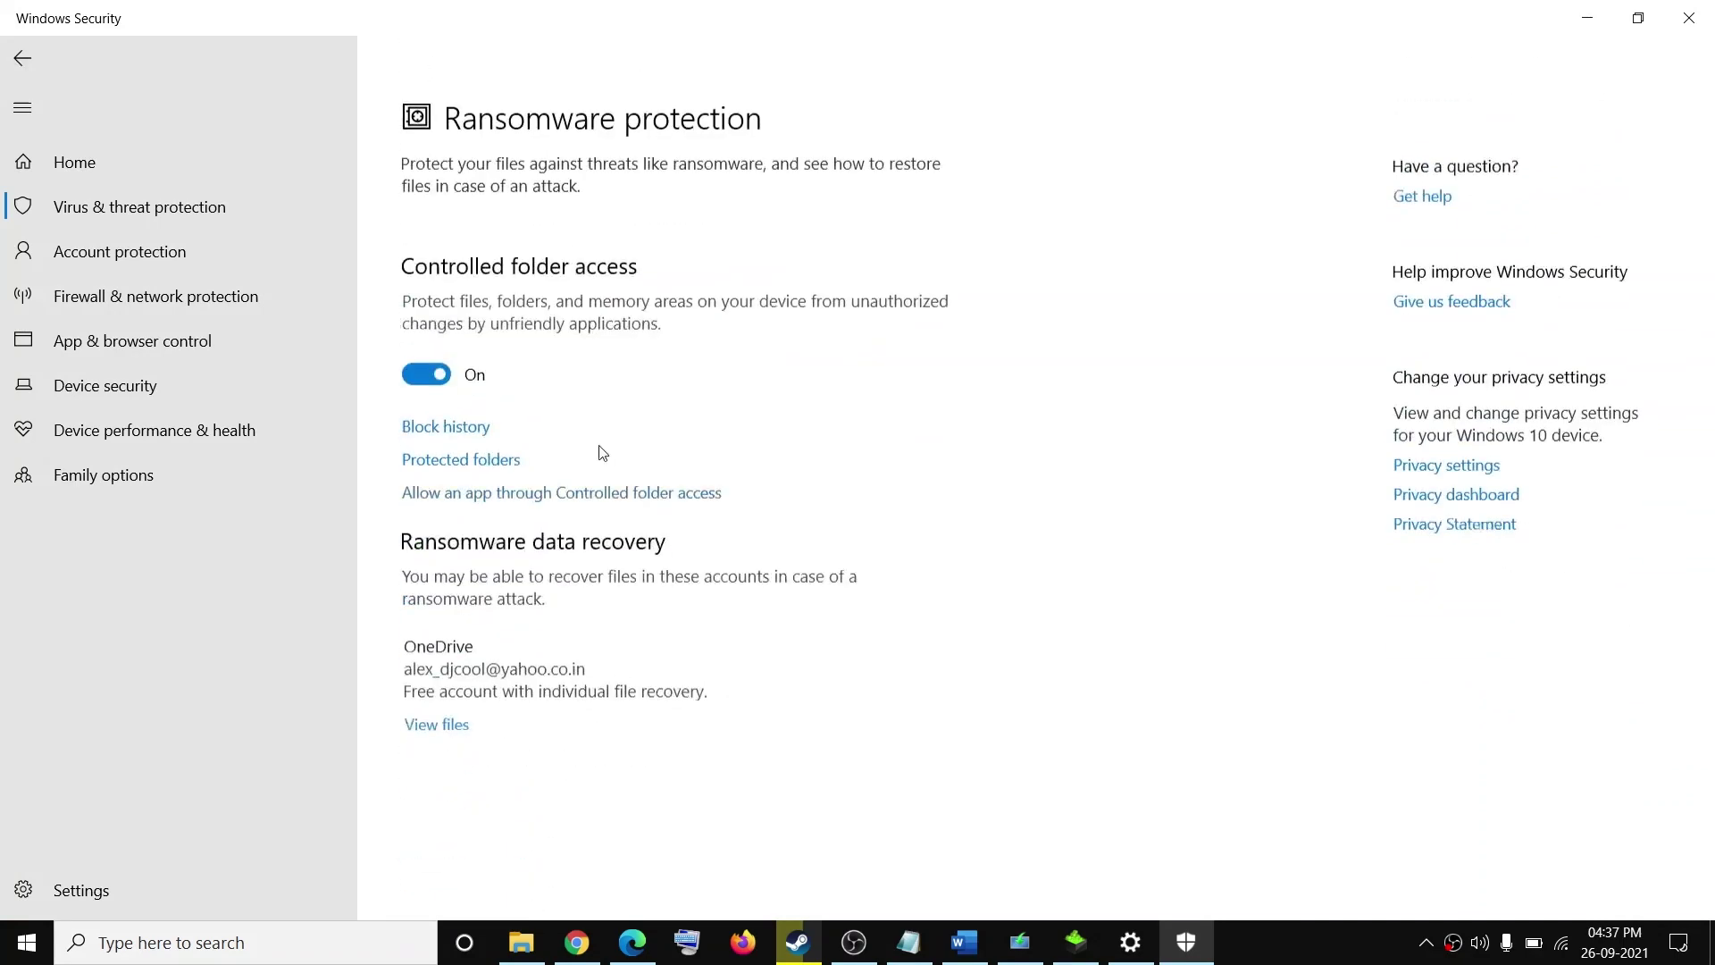
pyautogui.click(520, 461)
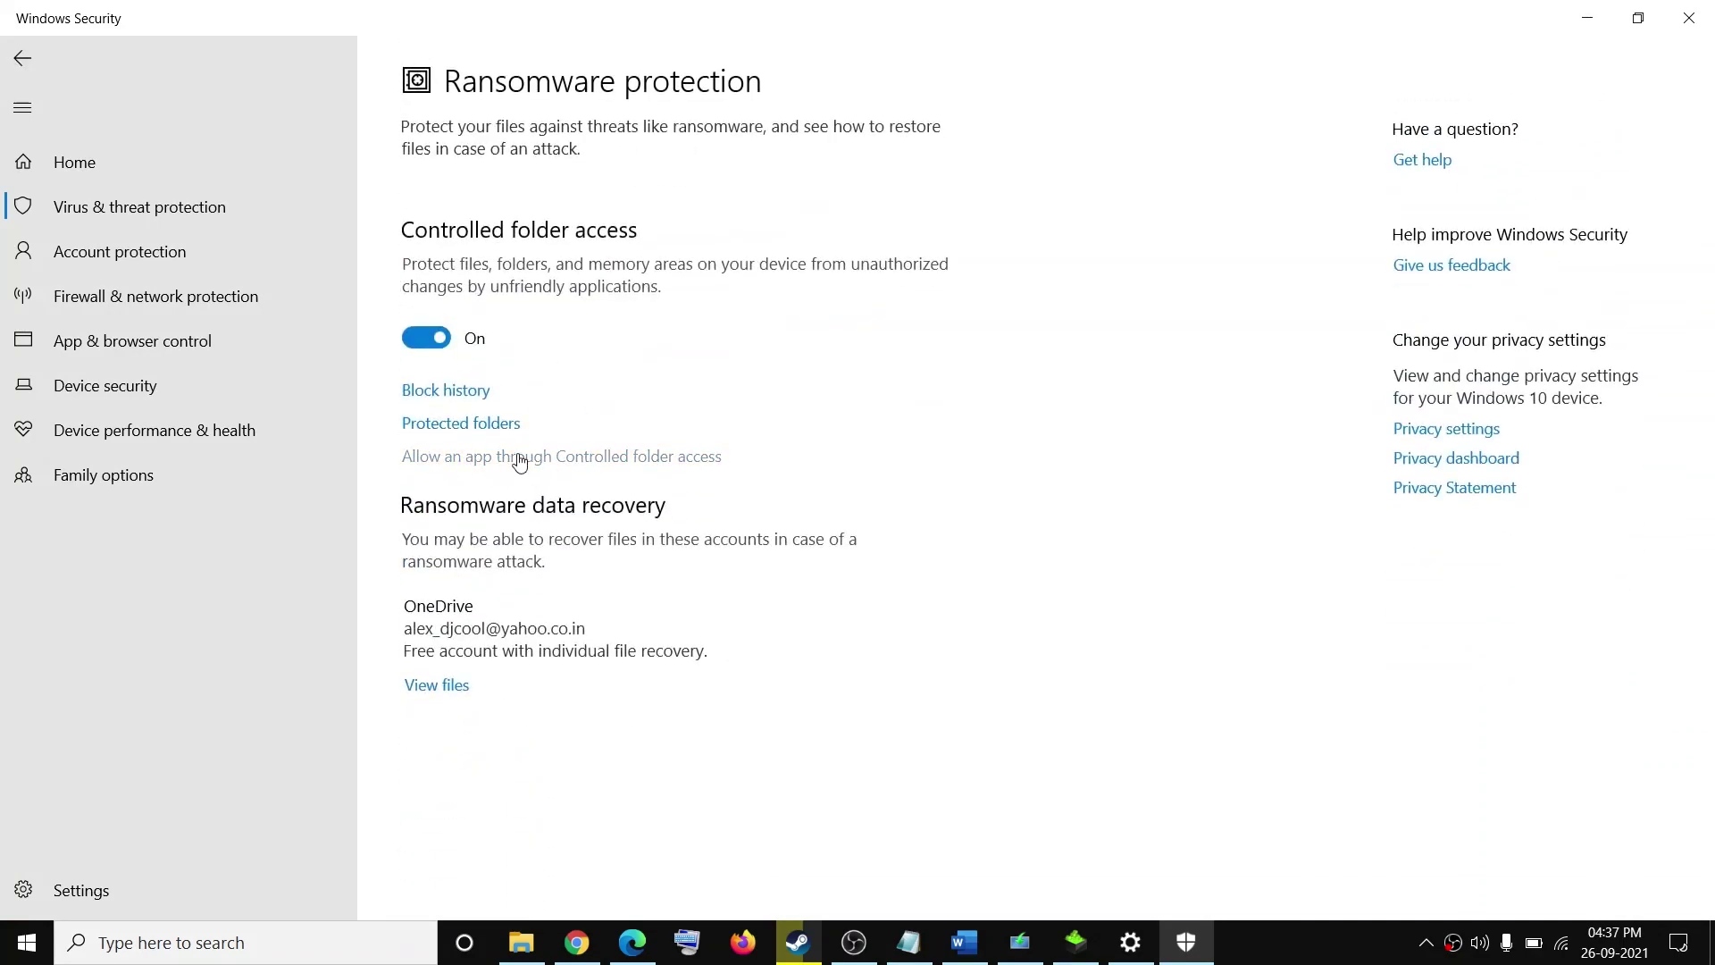
pyautogui.click(742, 612)
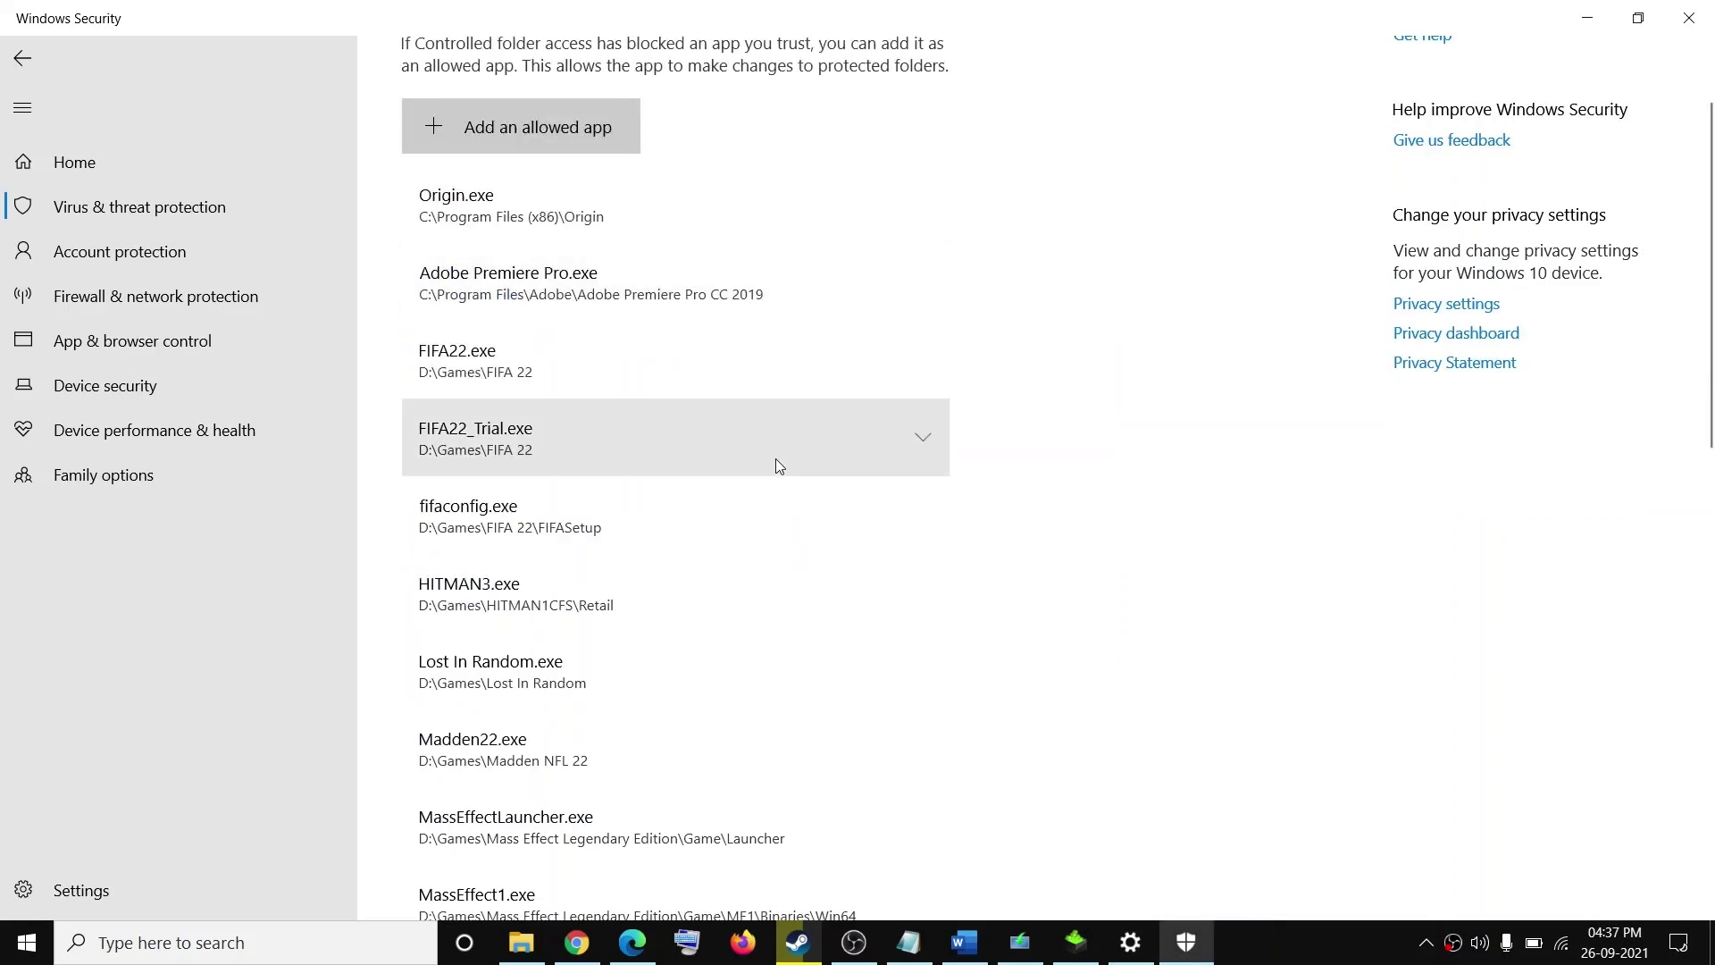
# Add Tiger.exe from D:\SteamLibrary\steamapps\common\Bloodhunt to the apps allowed through Controlled folder access
pyautogui.click(497, 130)
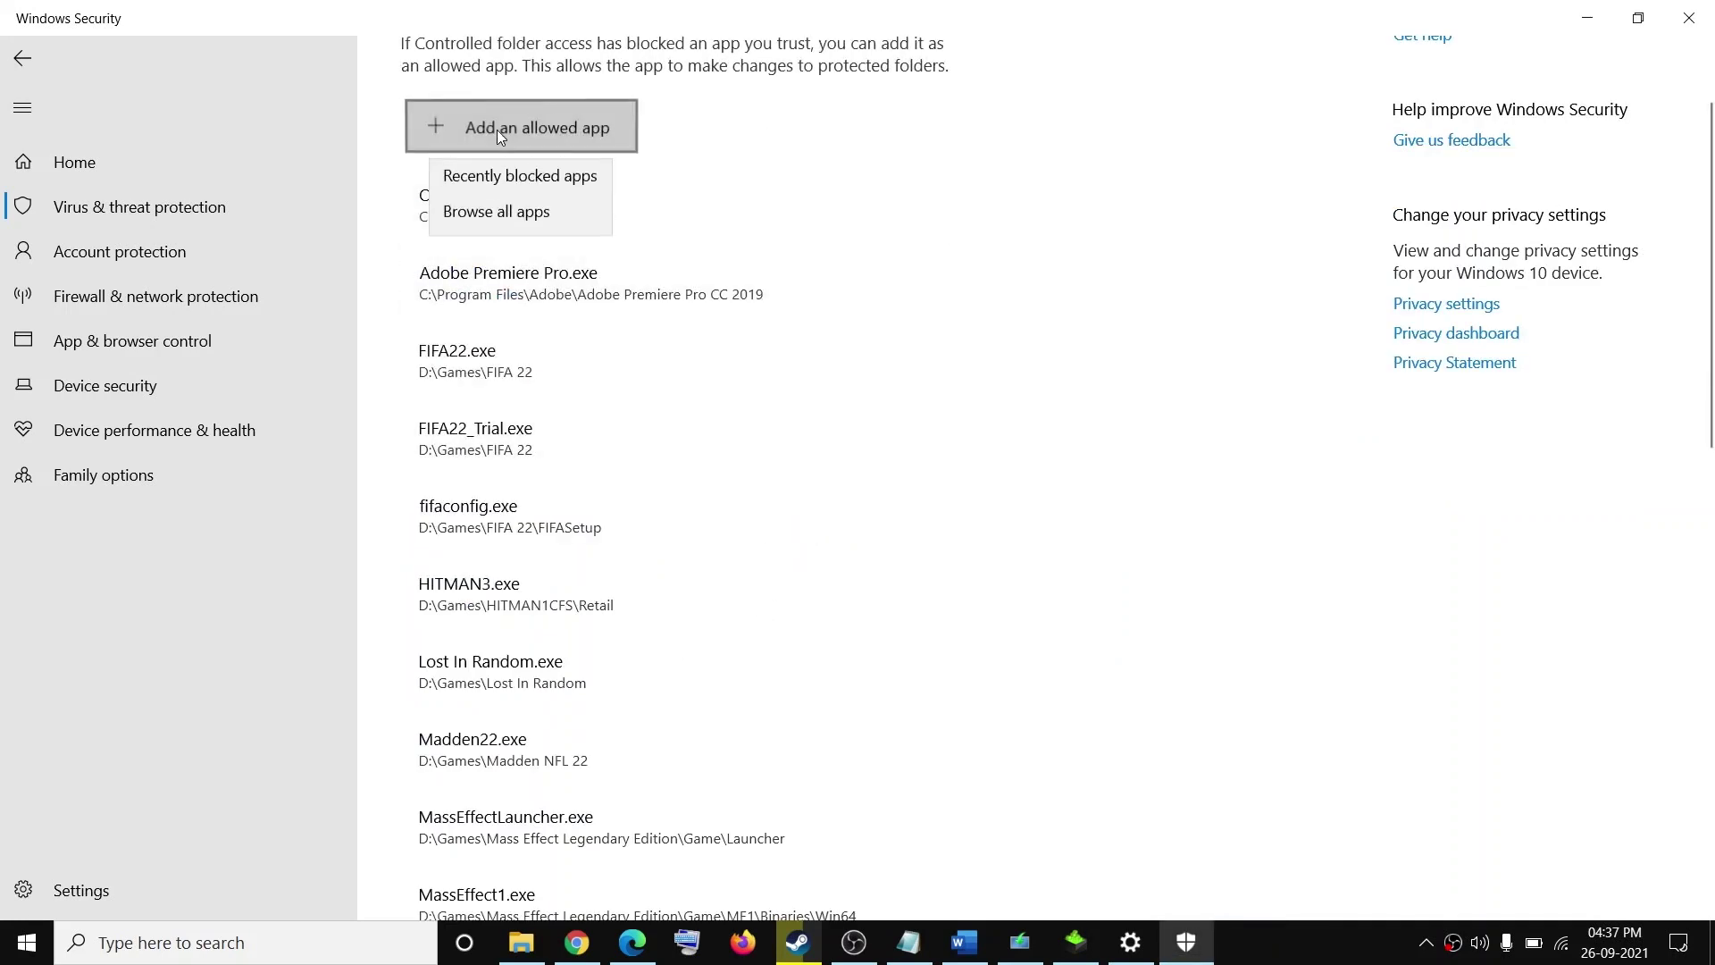
pyautogui.click(479, 216)
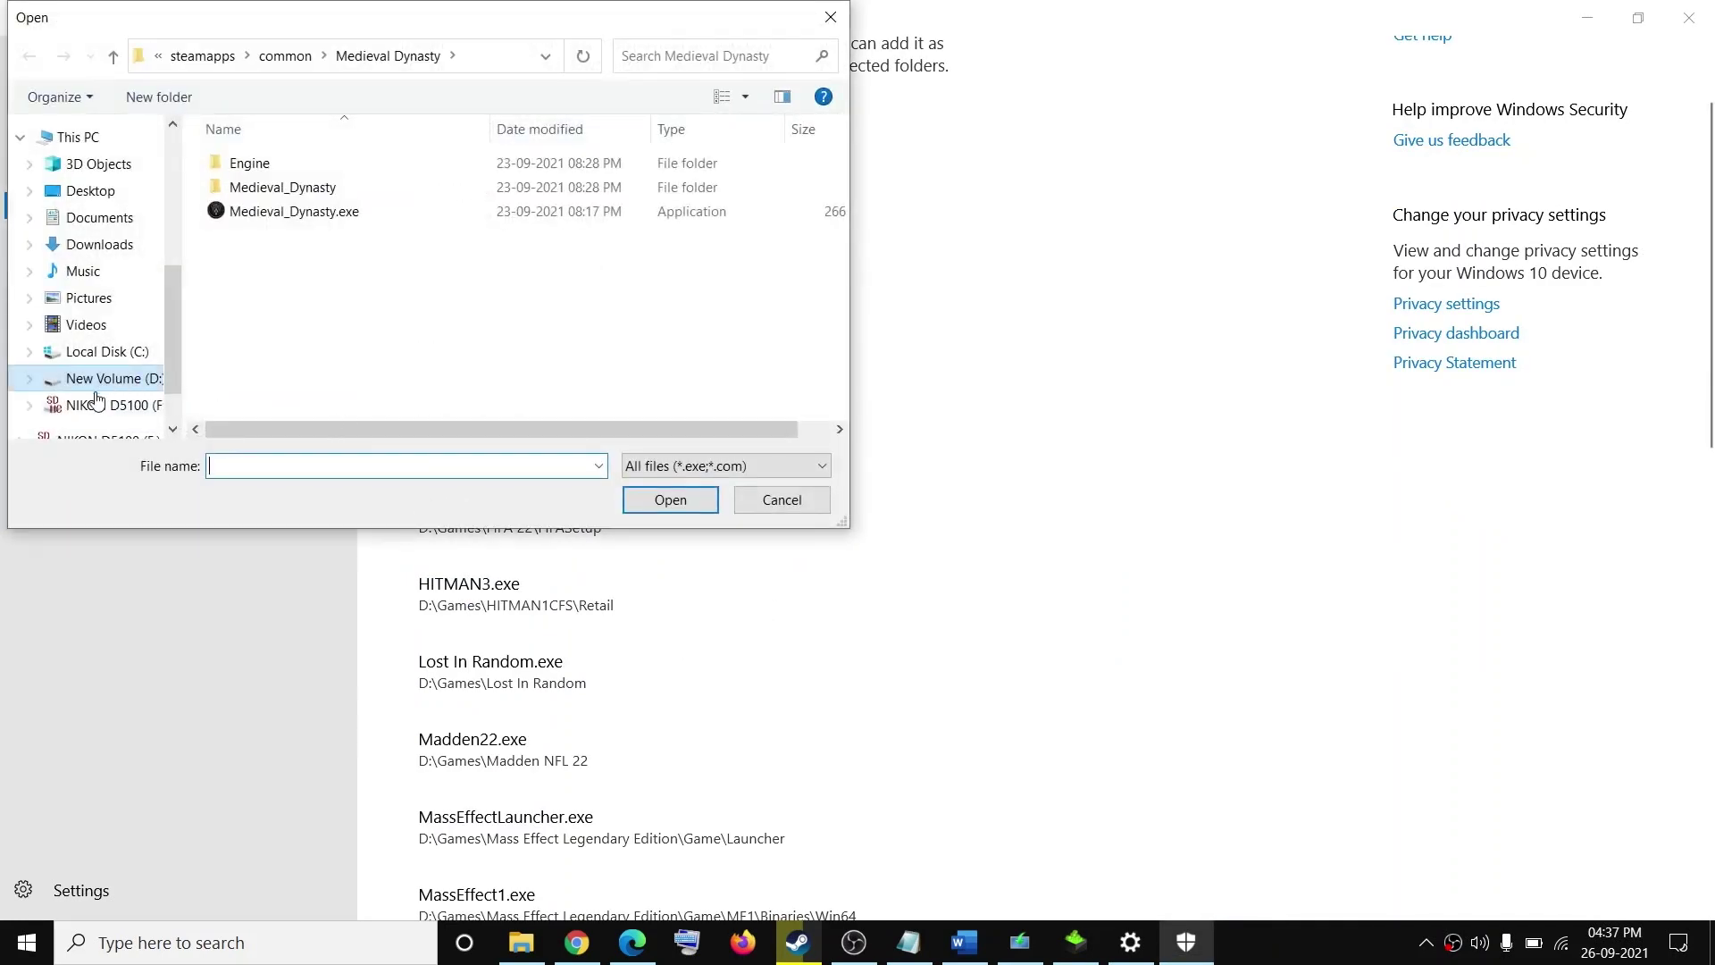
pyautogui.click(98, 379)
pyautogui.scroll(-3, 349, 301)
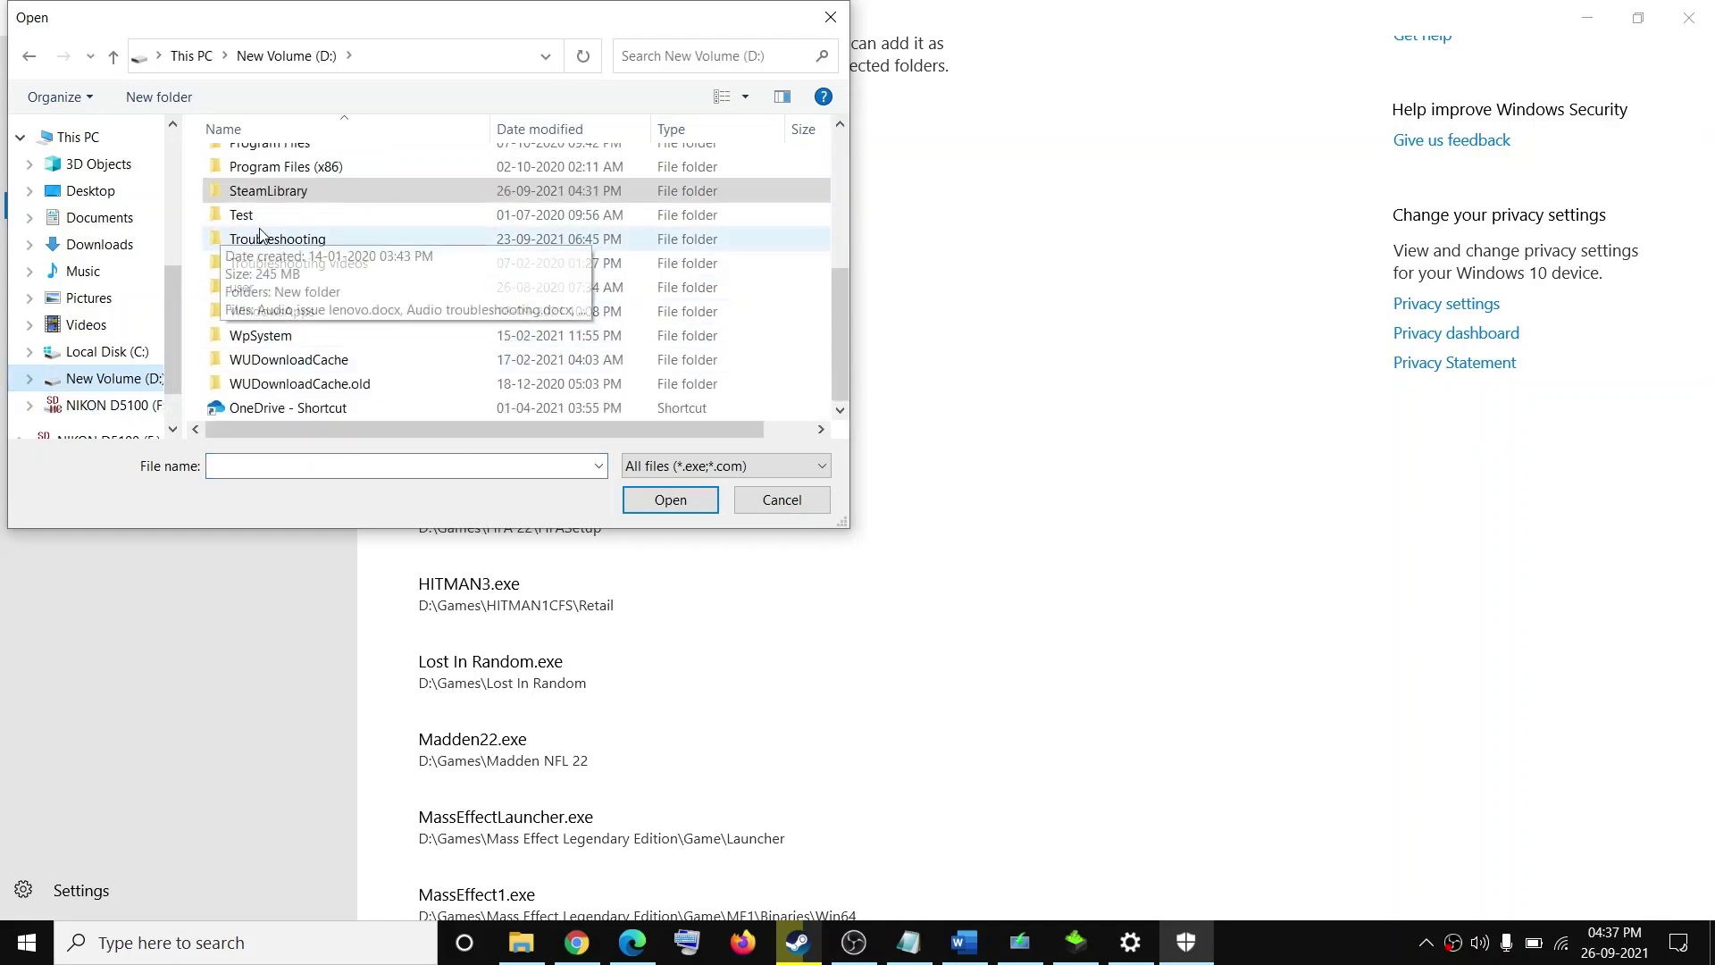
pyautogui.click(262, 195)
pyautogui.doubleClick(262, 195)
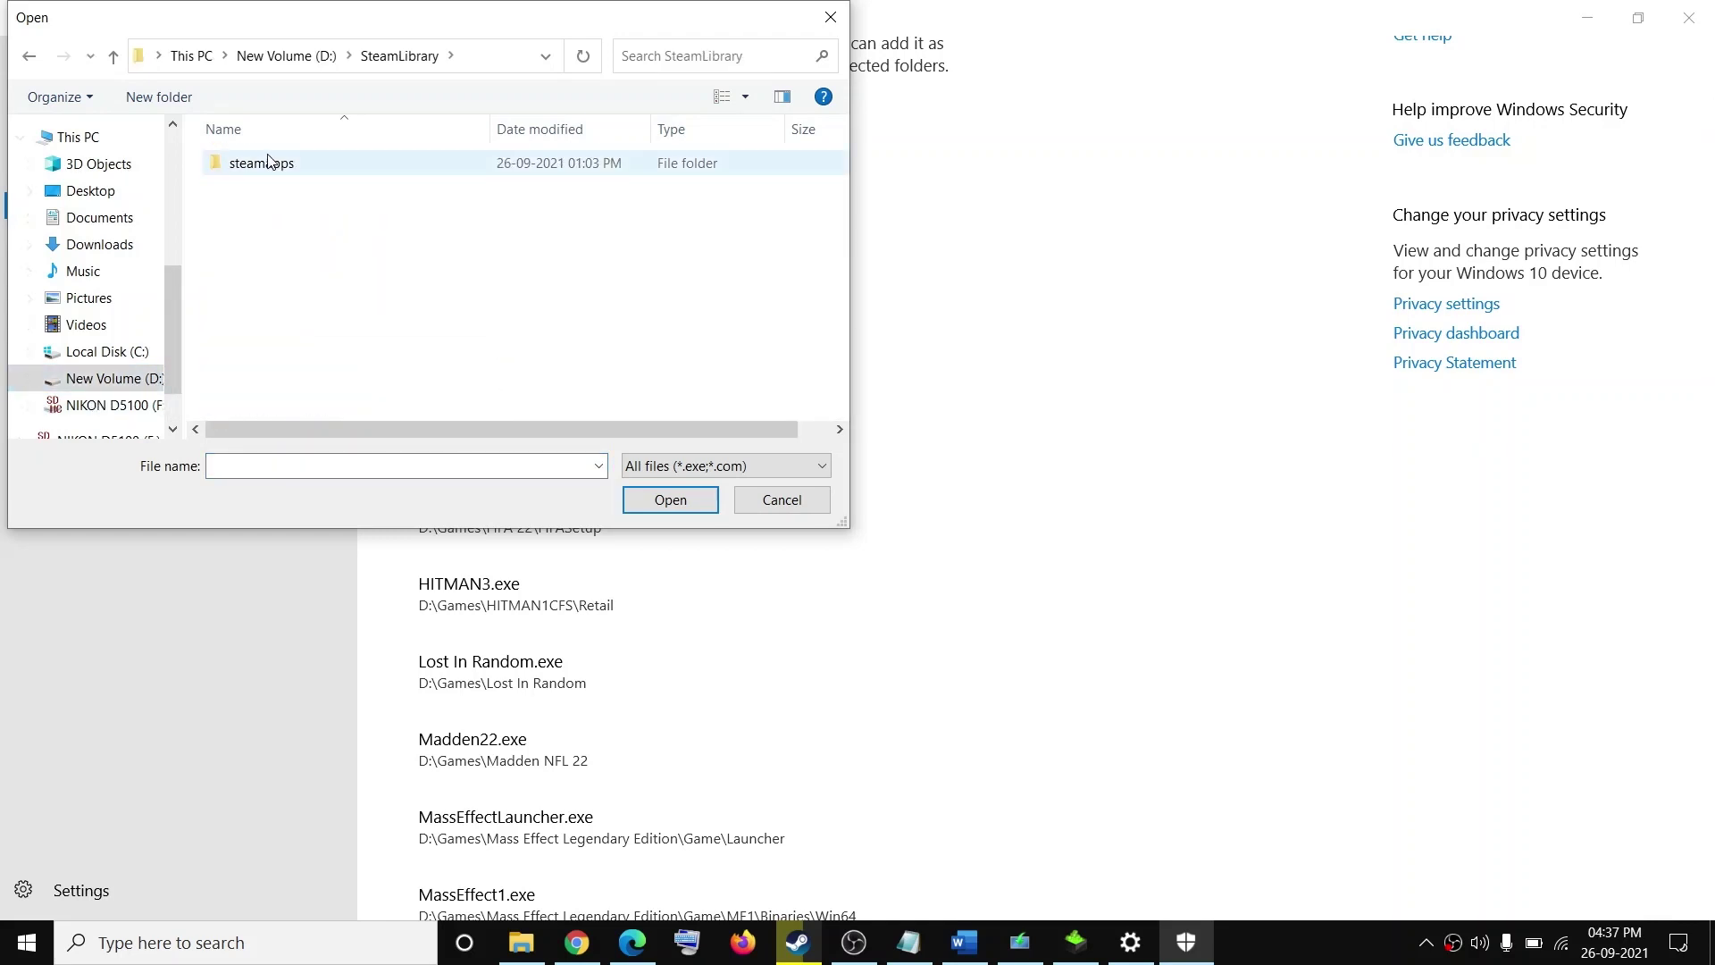
pyautogui.doubleClick(268, 163)
pyautogui.doubleClick(265, 166)
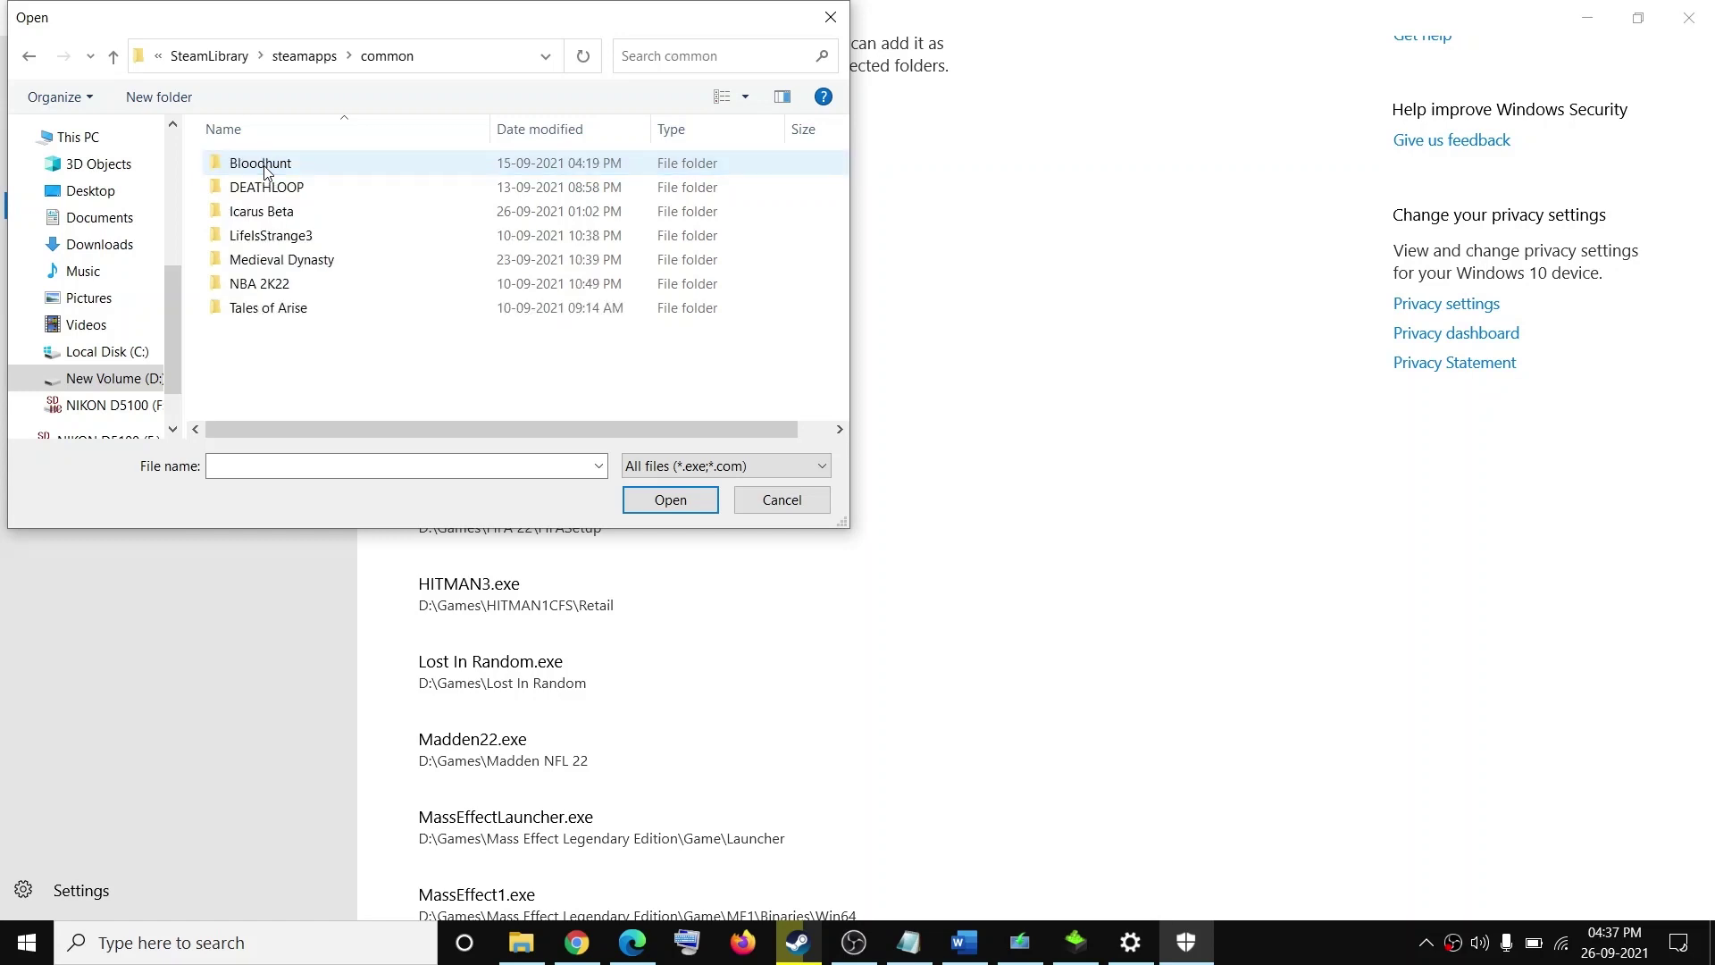
pyautogui.click(273, 170)
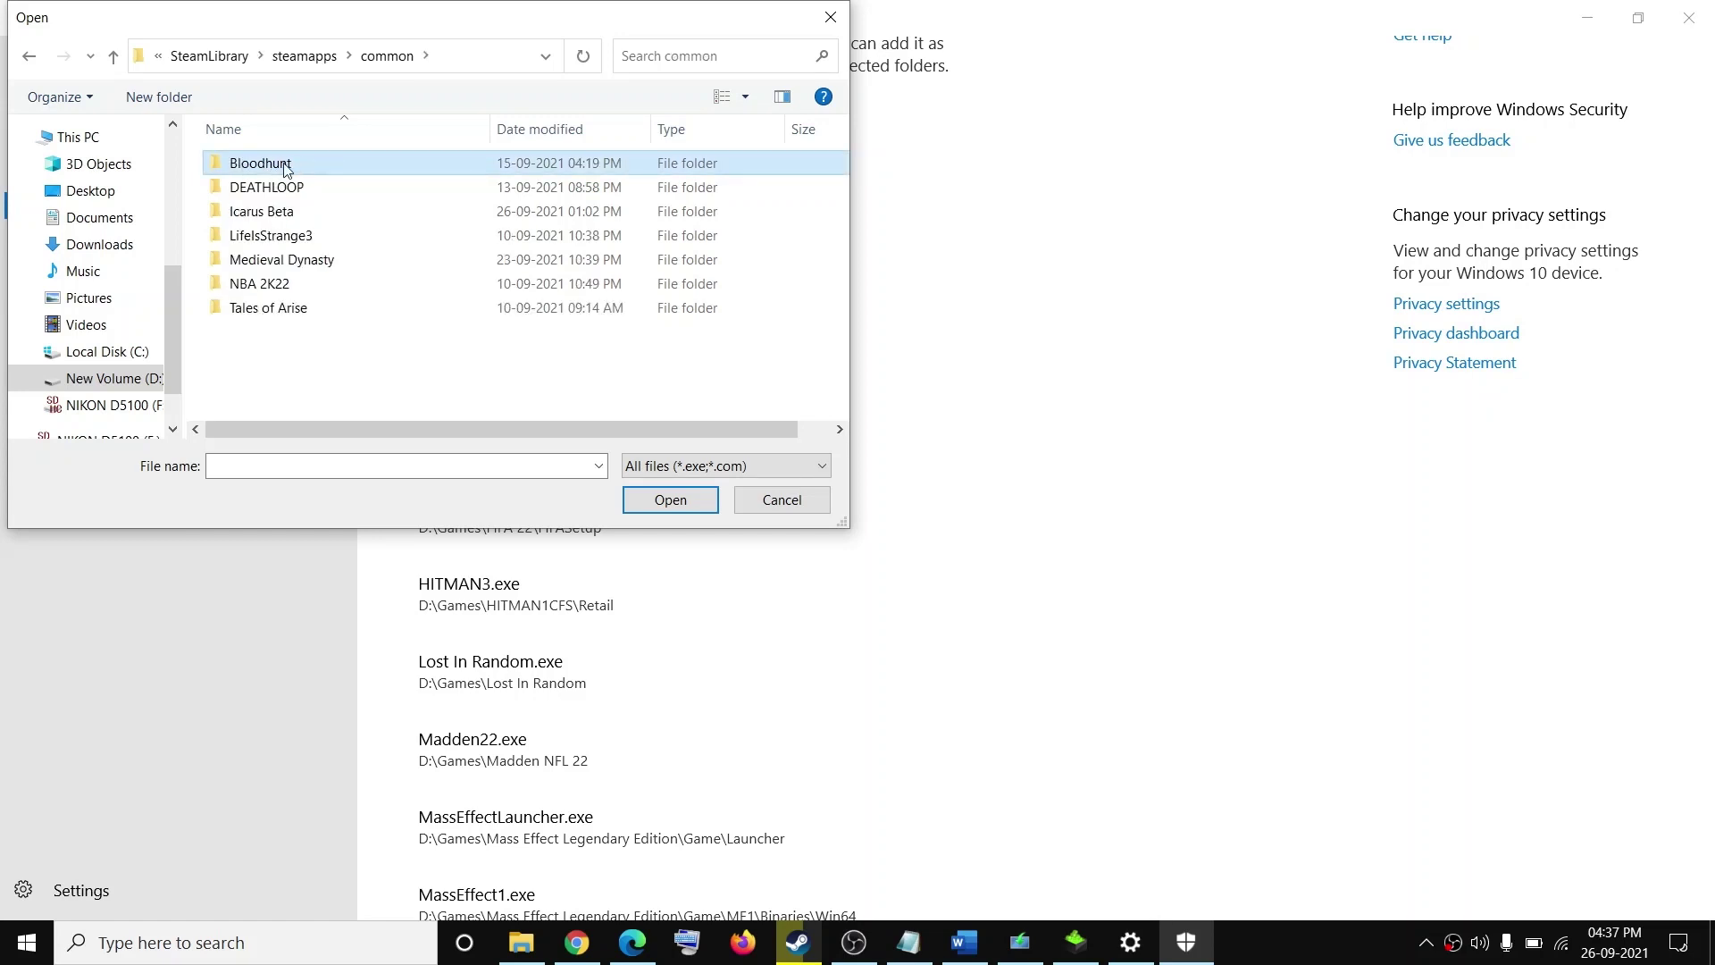
pyautogui.doubleClick(286, 166)
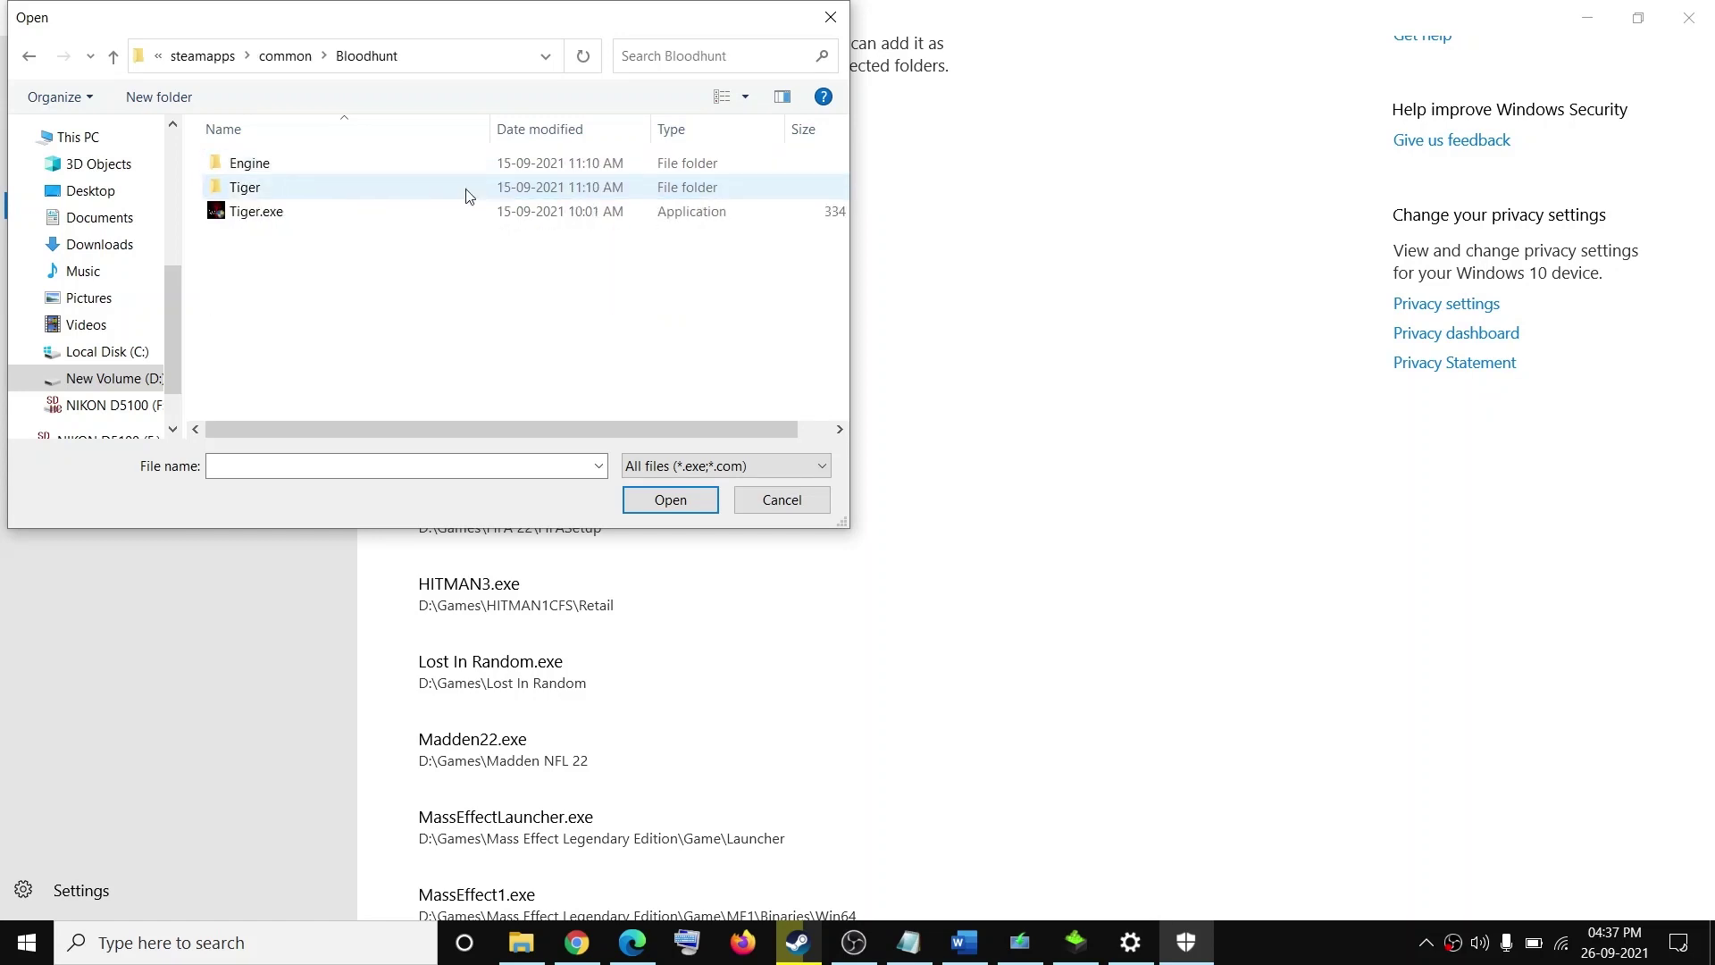
pyautogui.click(239, 214)
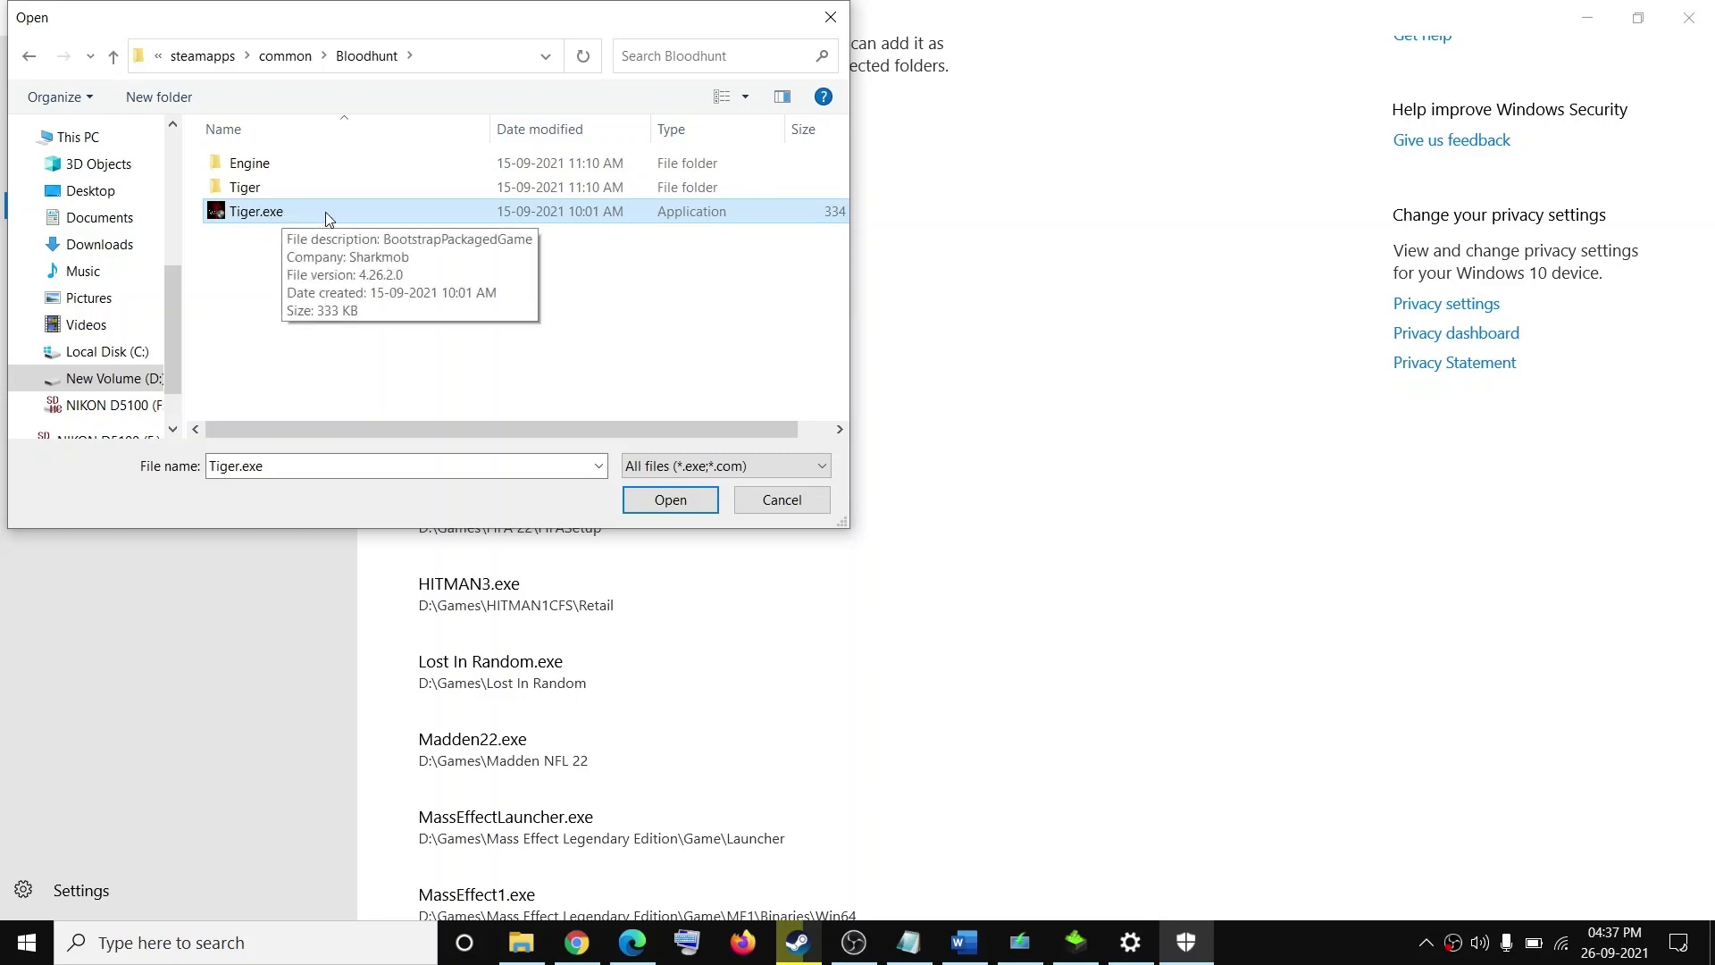
pyautogui.click(671, 501)
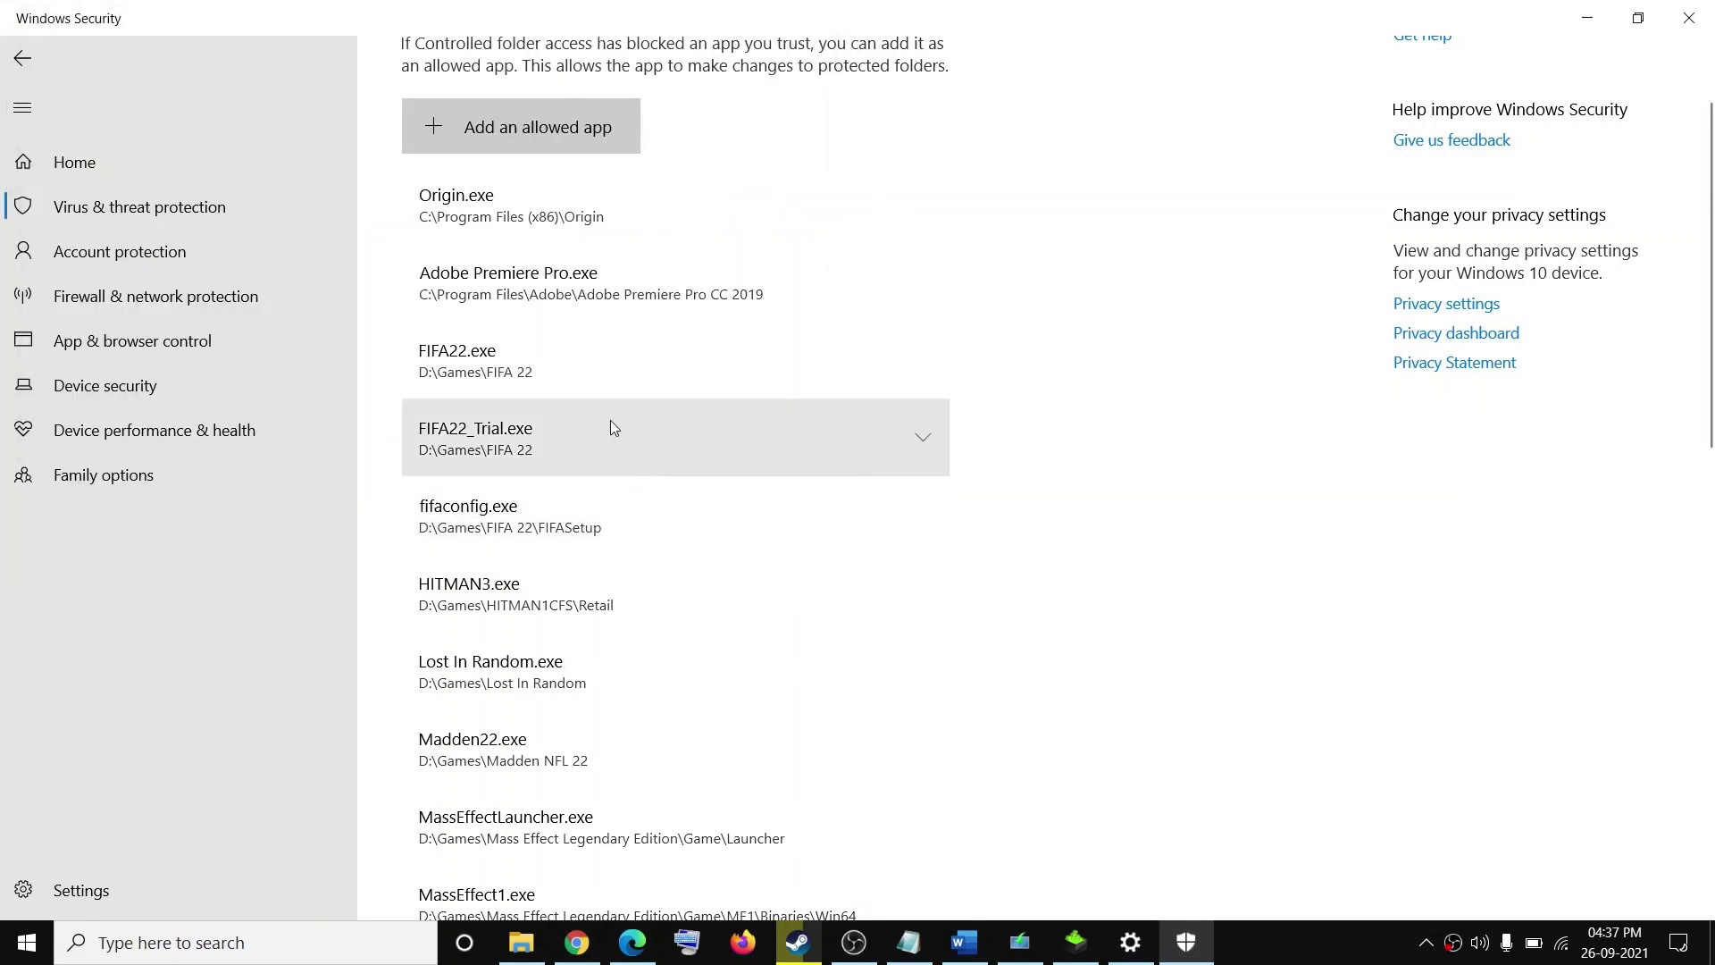
# Add Tiger-Win64-Shipping.exe from the Bloodhunt folder's Tiger\Binaries\Win64 subfolder as another allowed app
pyautogui.click(541, 147)
pyautogui.click(478, 210)
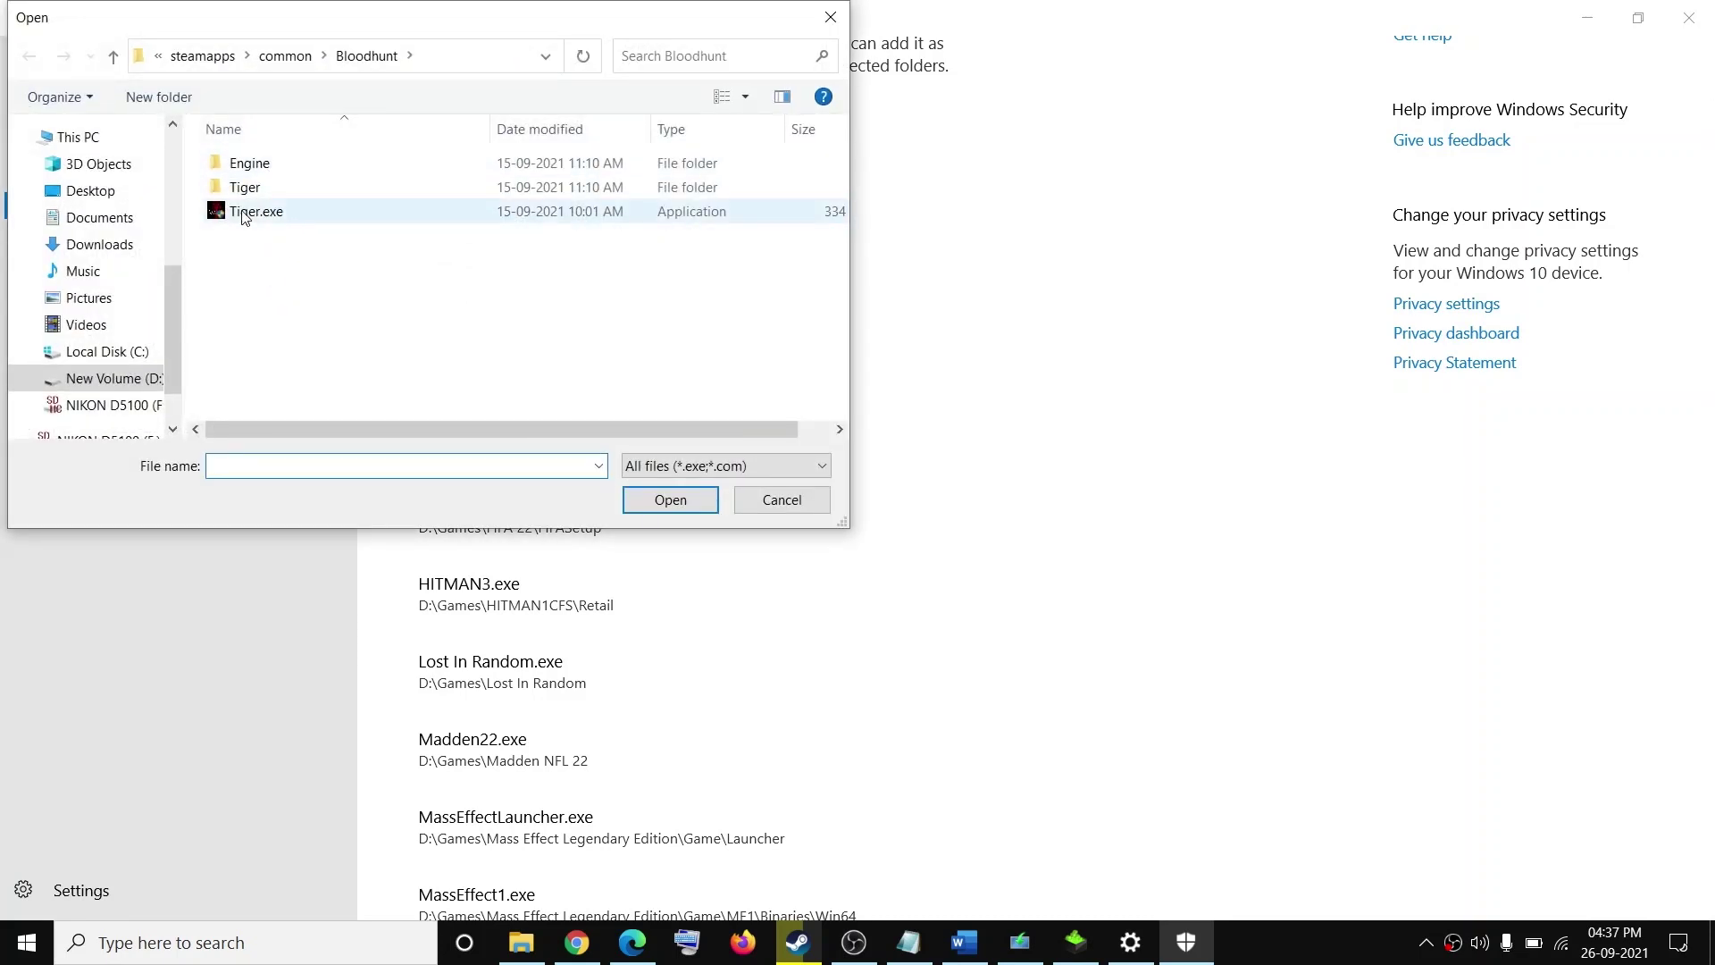
pyautogui.doubleClick(232, 191)
pyautogui.doubleClick(288, 165)
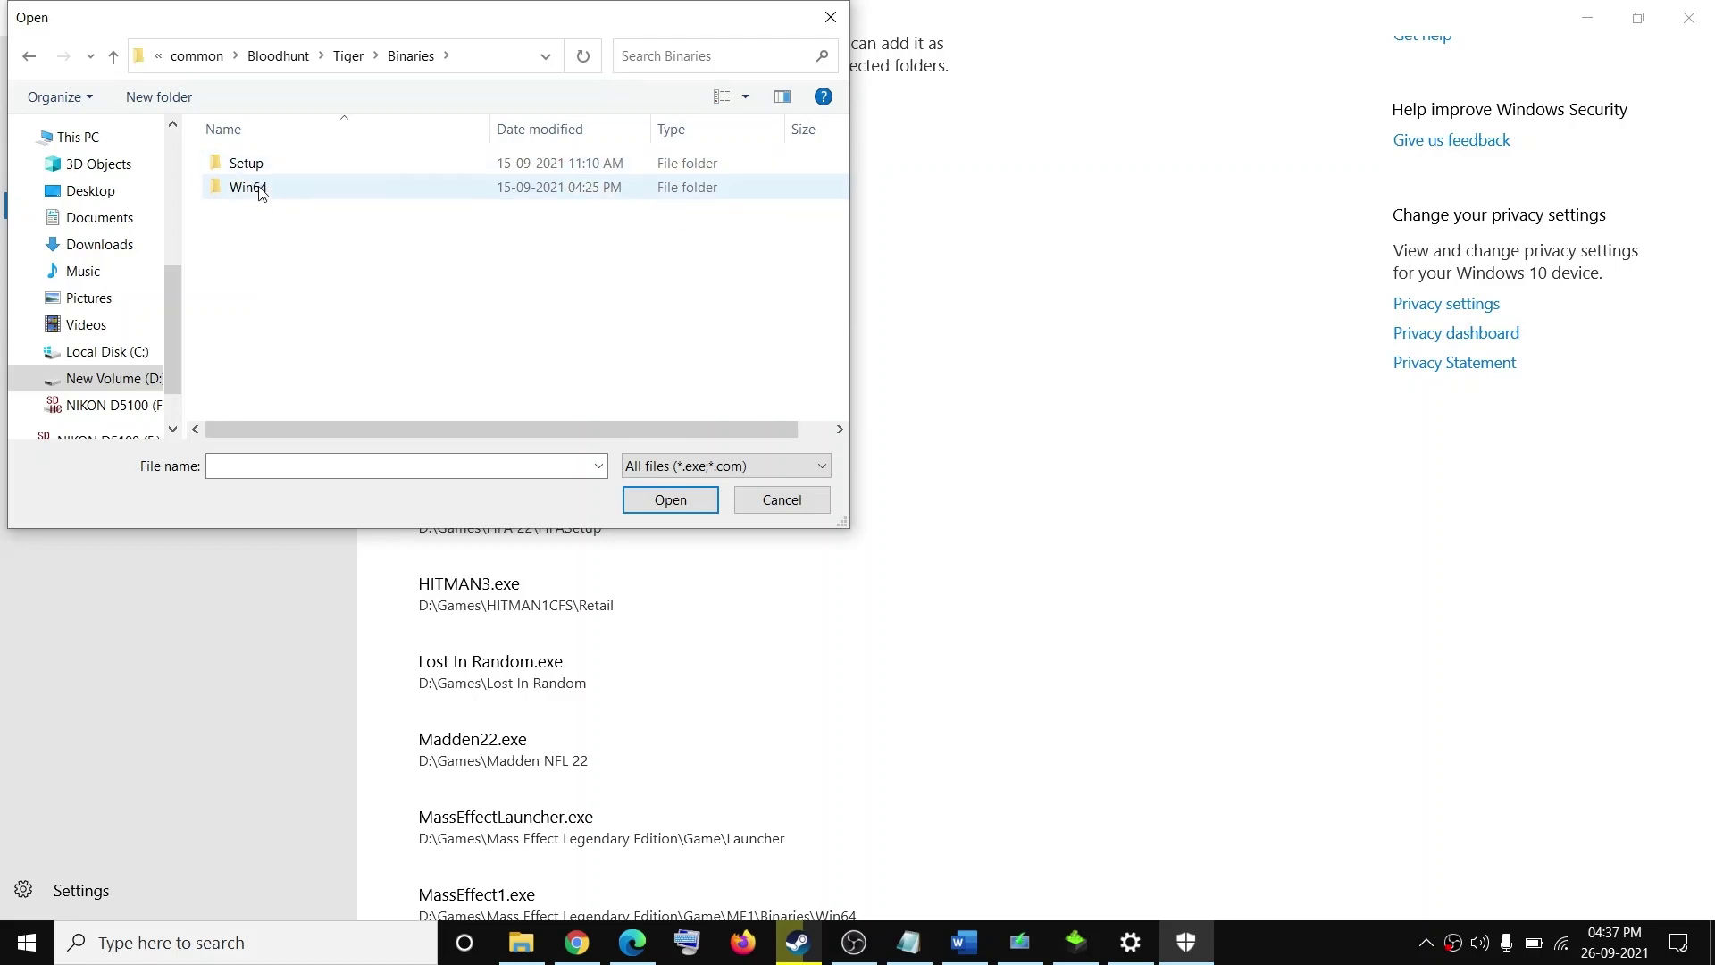
pyautogui.doubleClick(259, 189)
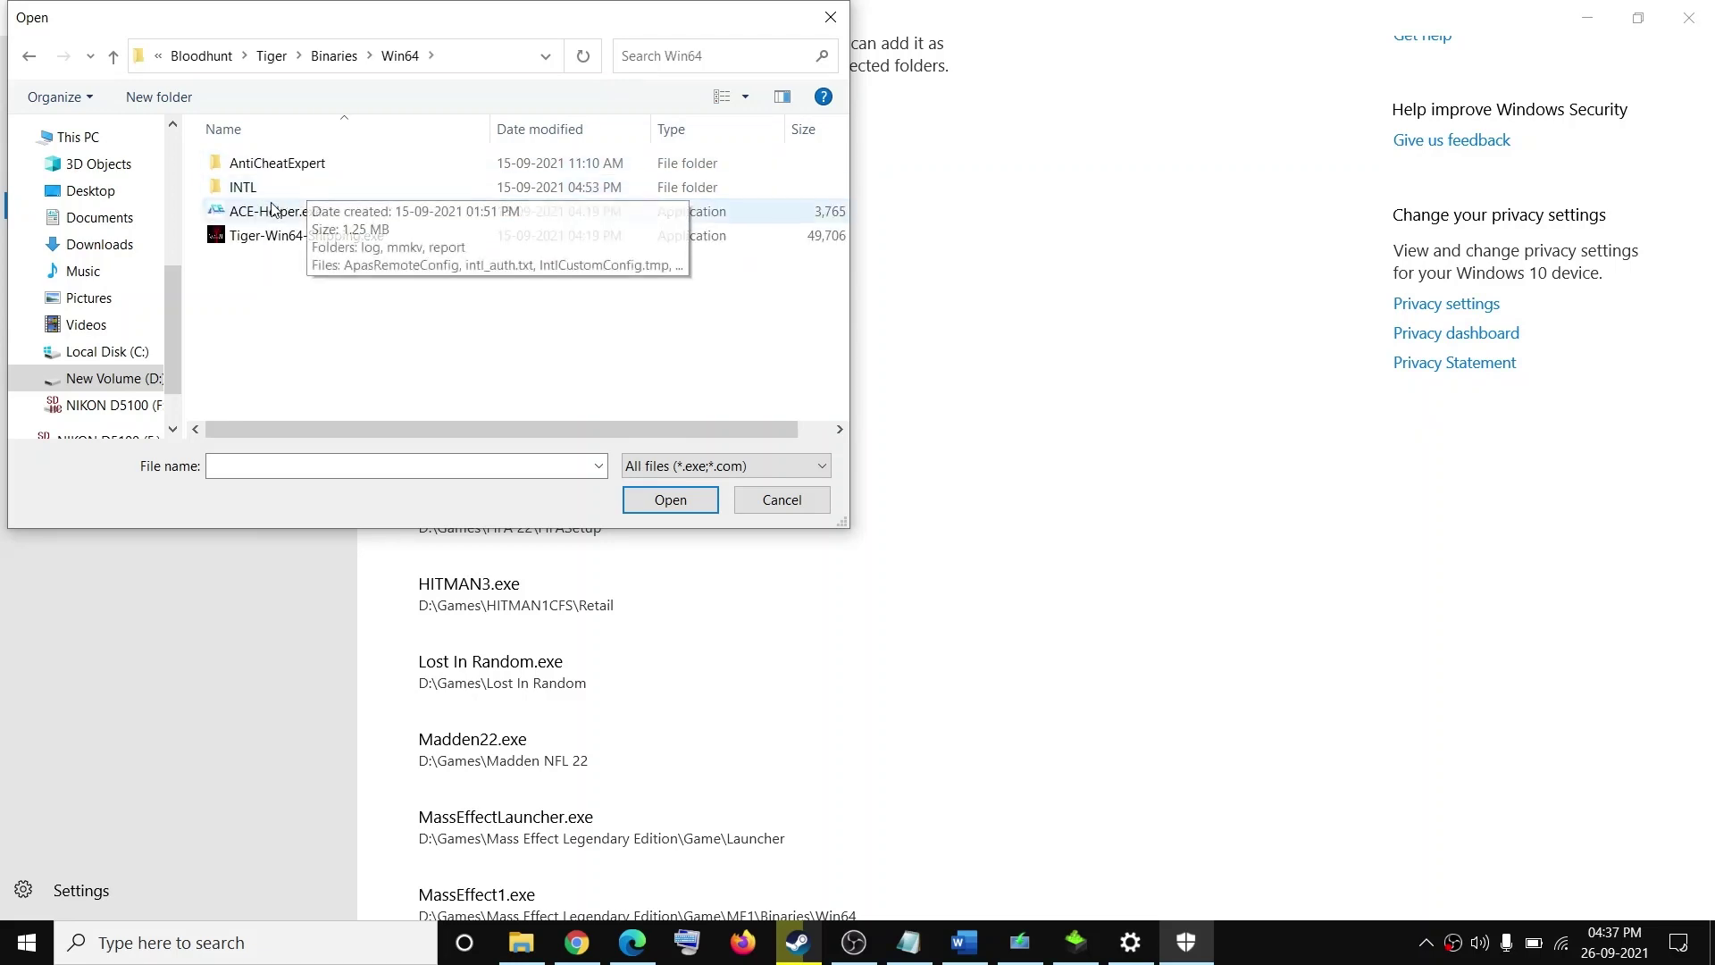
pyautogui.click(254, 237)
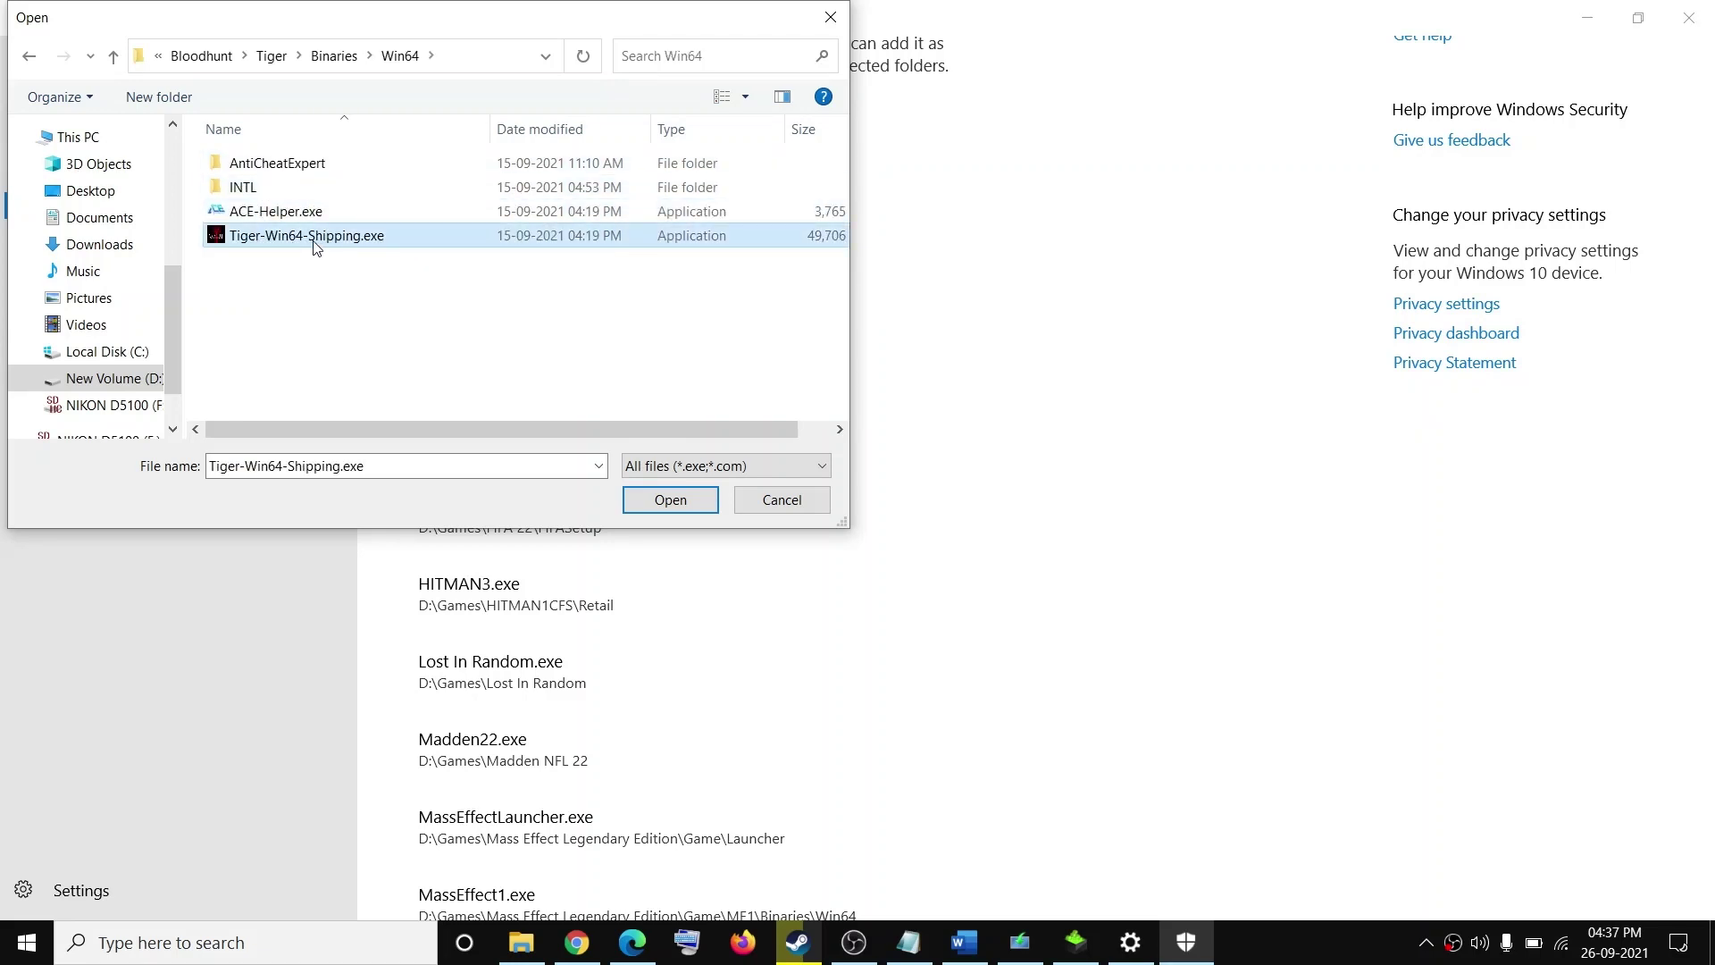
pyautogui.click(662, 502)
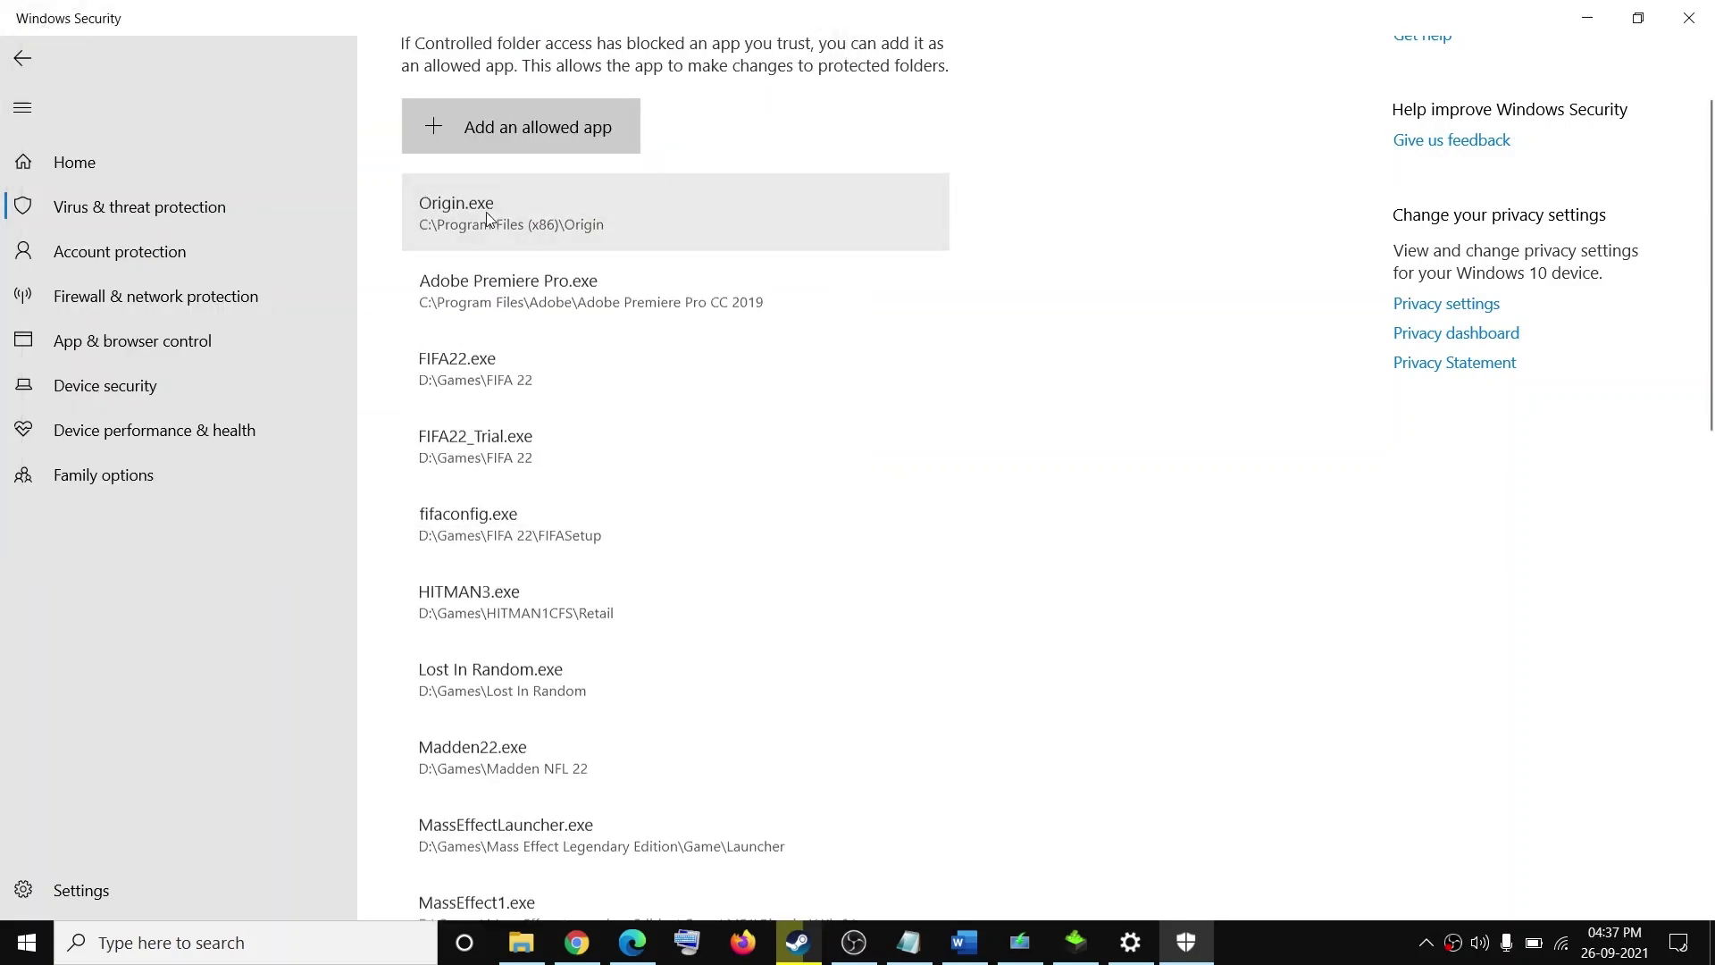
# Check the allowed apps list for the two Bloodhunt exe files and close Windows Security
pyautogui.click(469, 131)
pyautogui.scroll(-9, 625, 402)
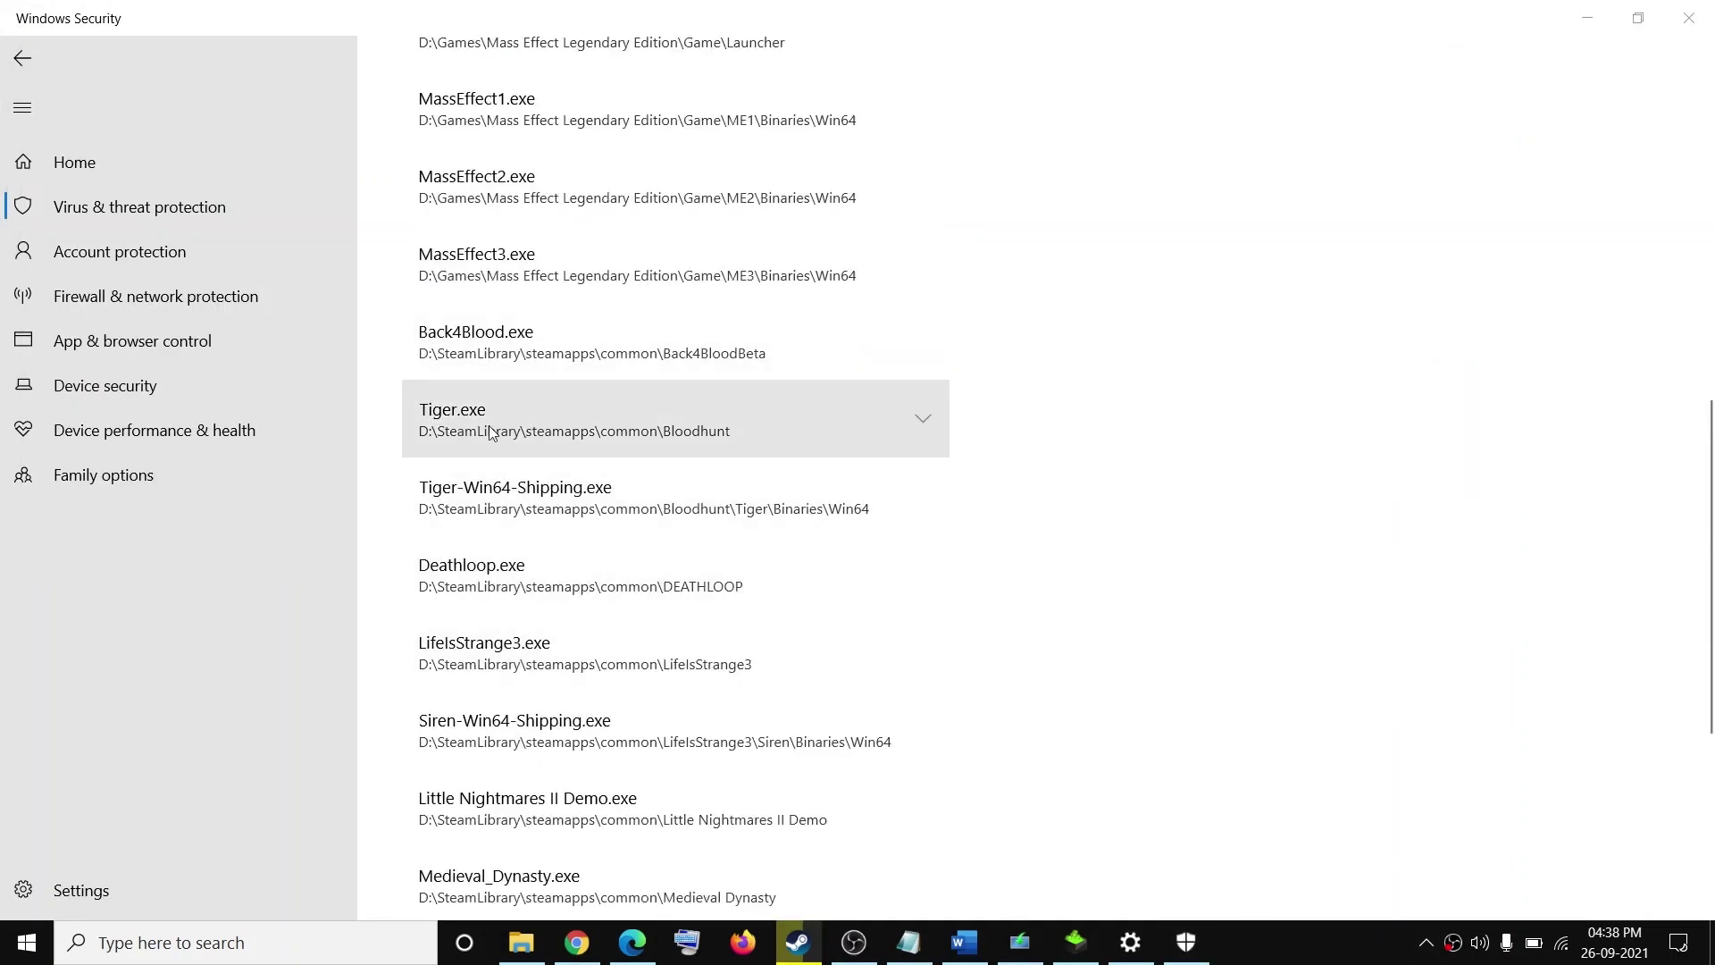
pyautogui.click(1683, 35)
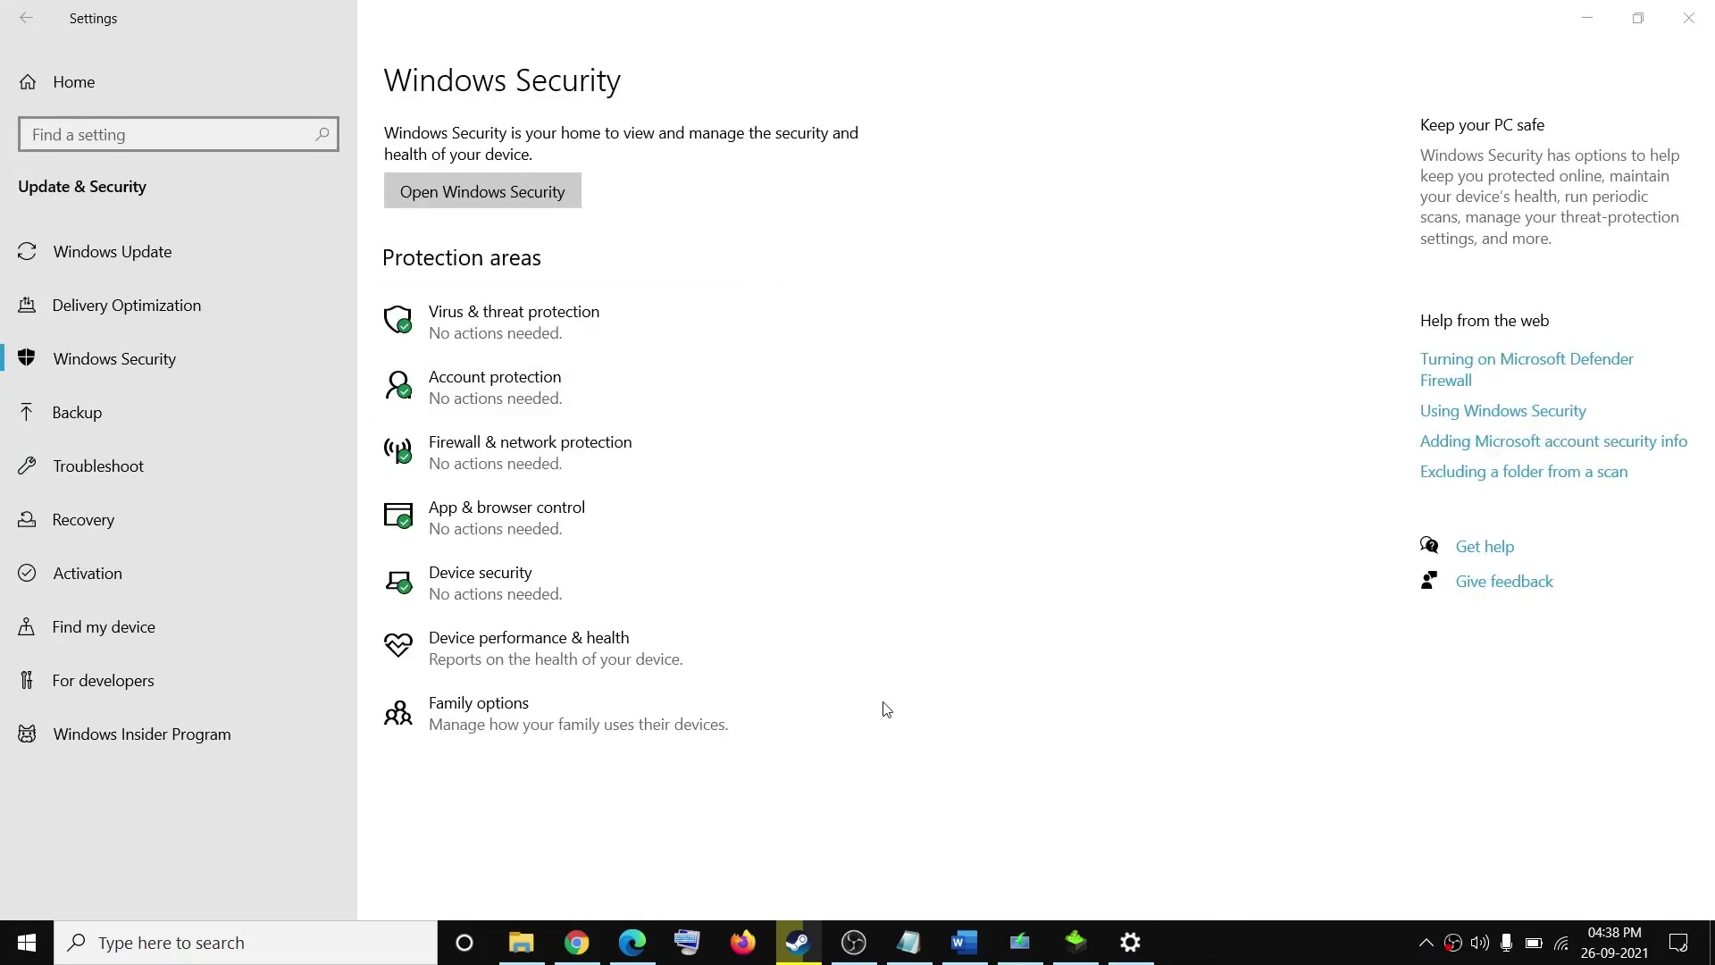
# Switch to the Word guide and review Step 5 about removing GraphicsSettings.json and relaunching the game
pyautogui.click(964, 941)
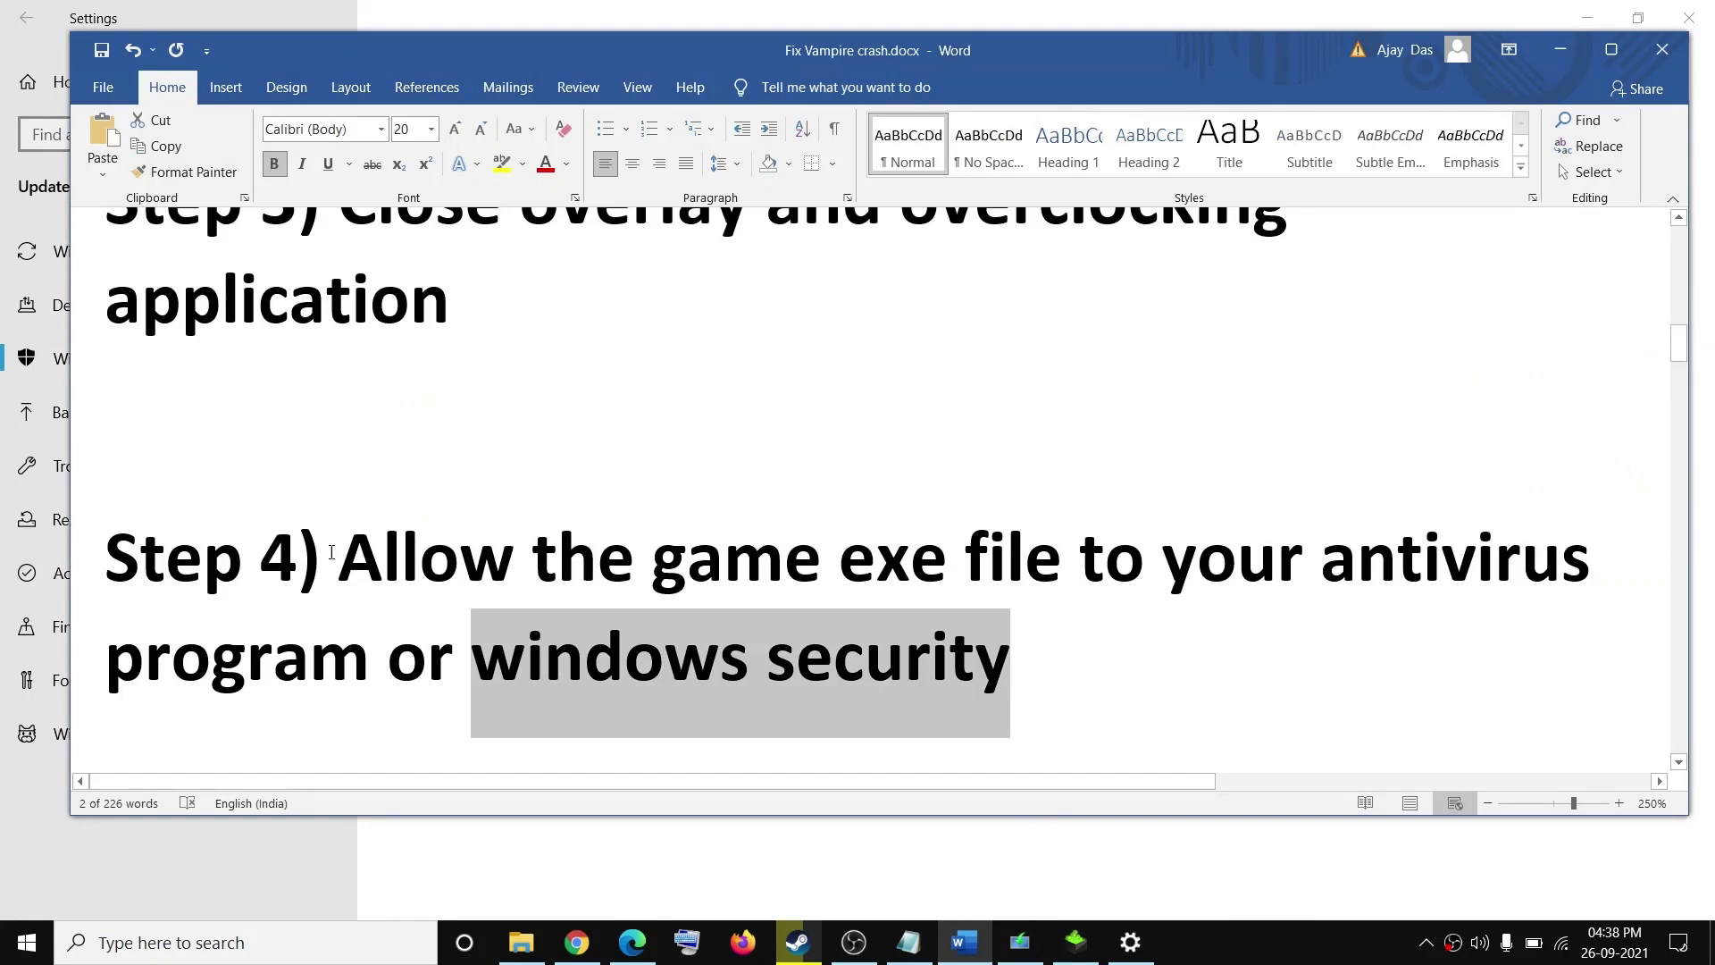
pyautogui.scroll(-1, 419, 556)
pyautogui.scroll(-5, 419, 556)
pyautogui.scroll(2, 419, 556)
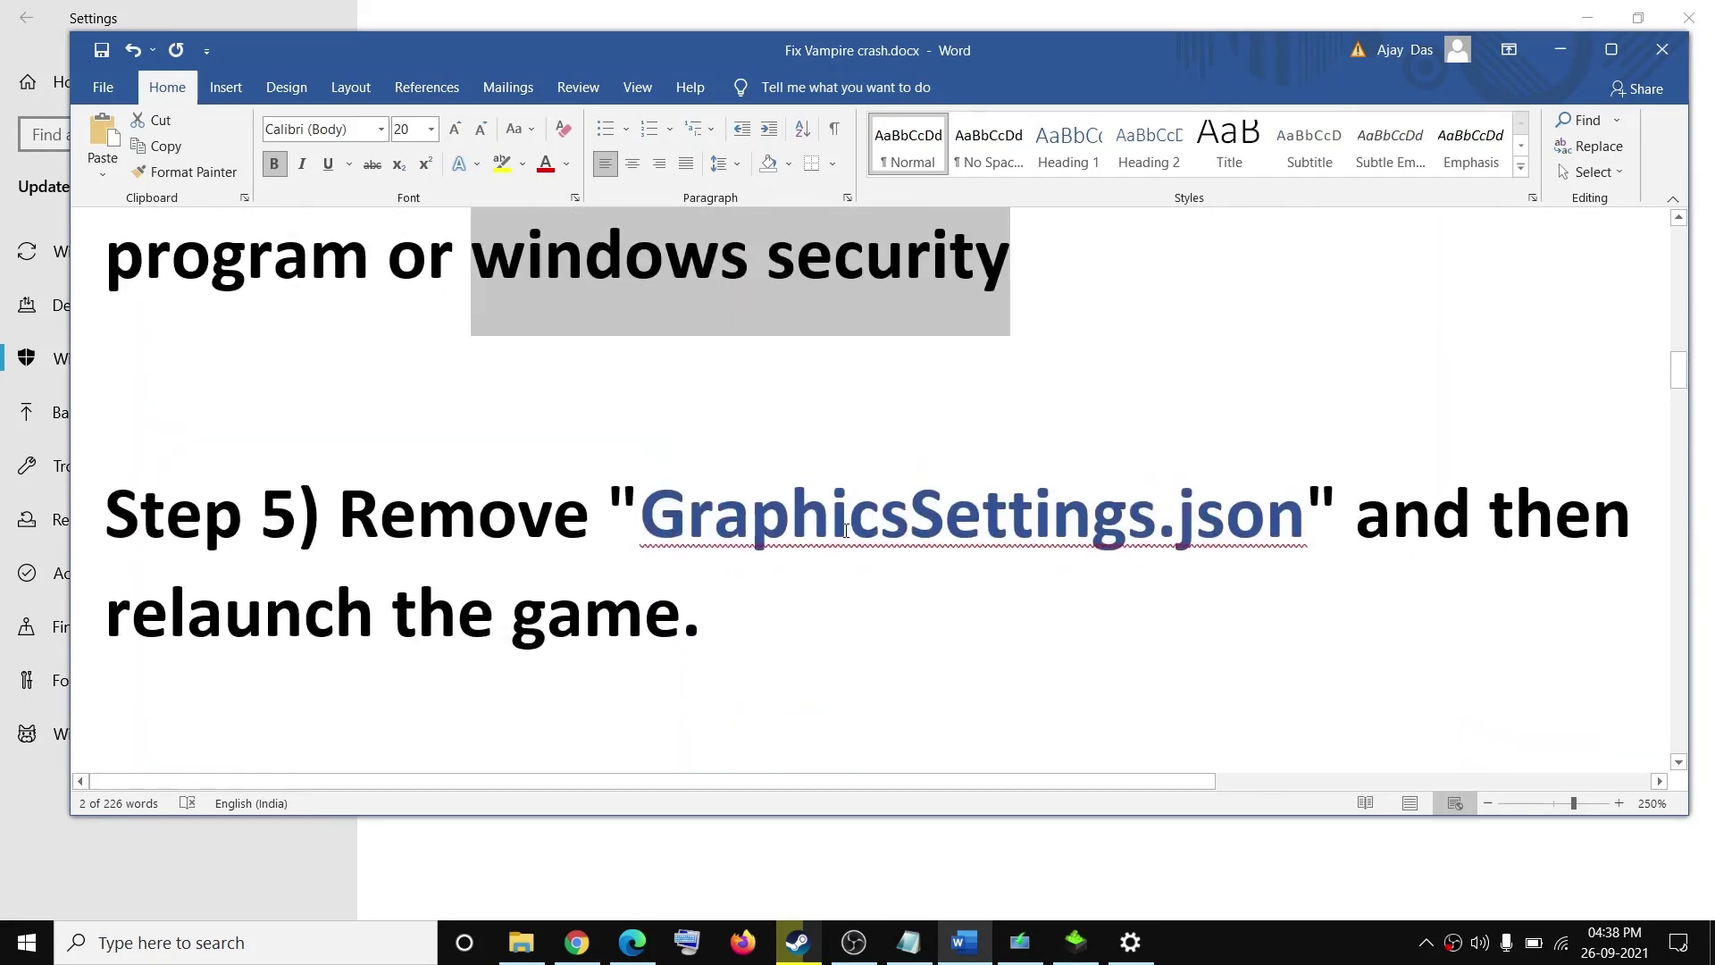
pyautogui.moveTo(670, 513); pyautogui.dragTo(1245, 509)
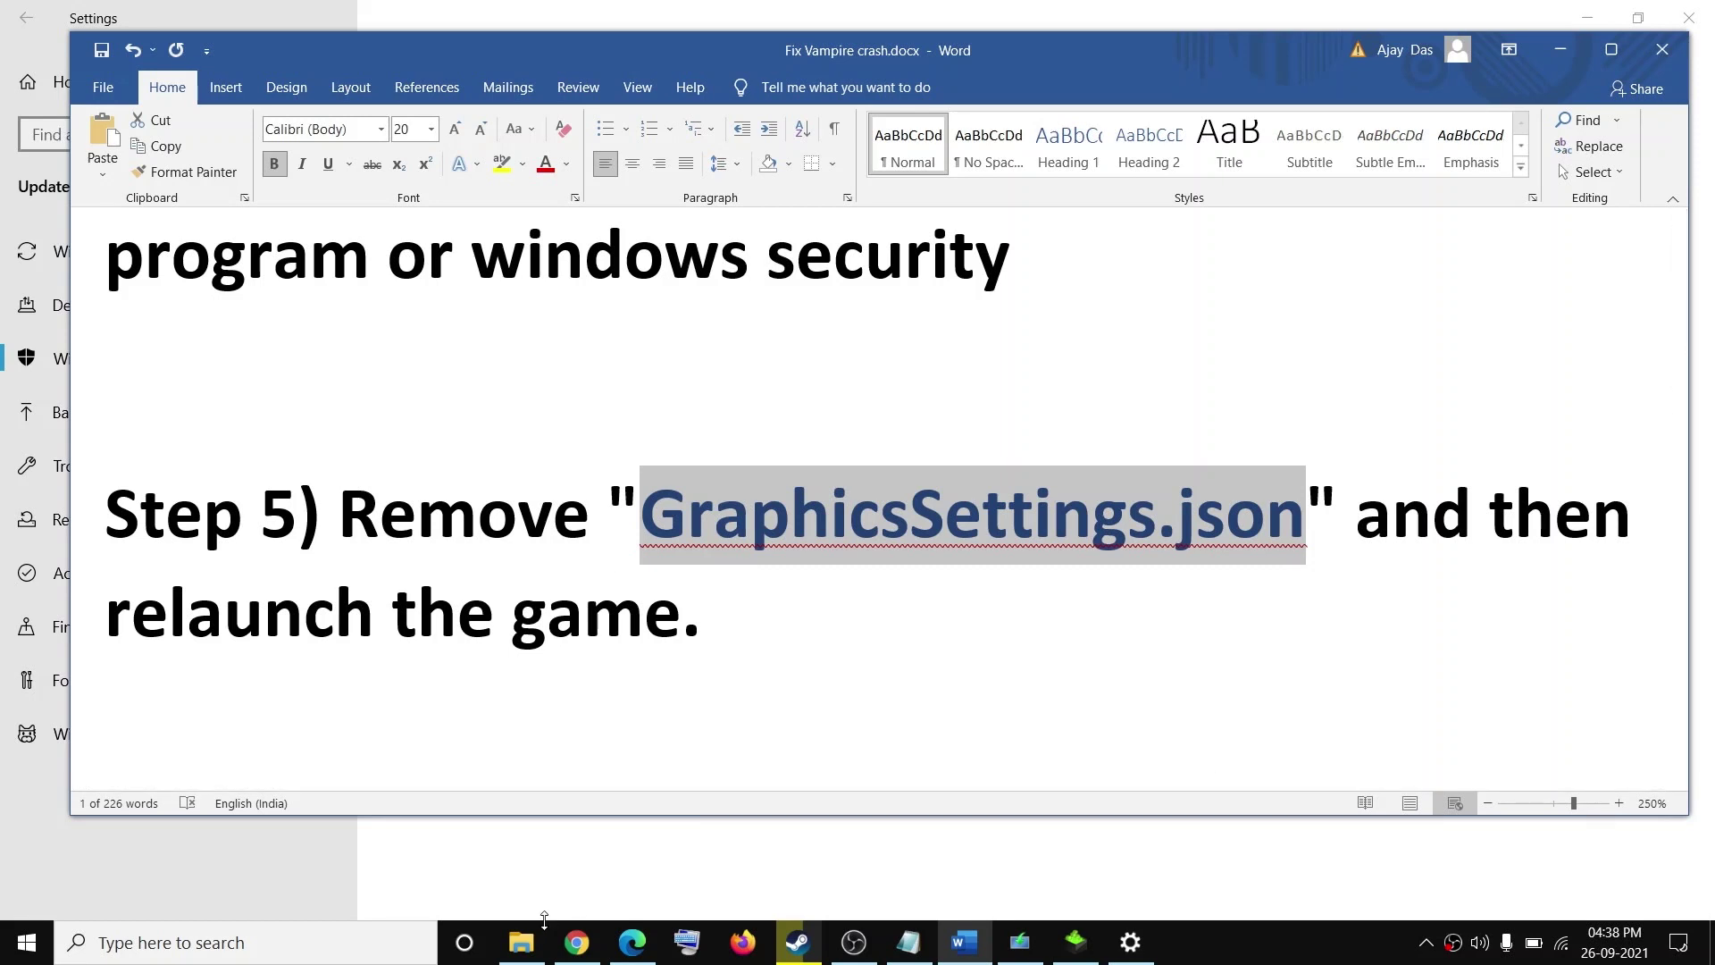
# Switch to File Explorer and open the Test user's folder under C:\Users
pyautogui.click(521, 941)
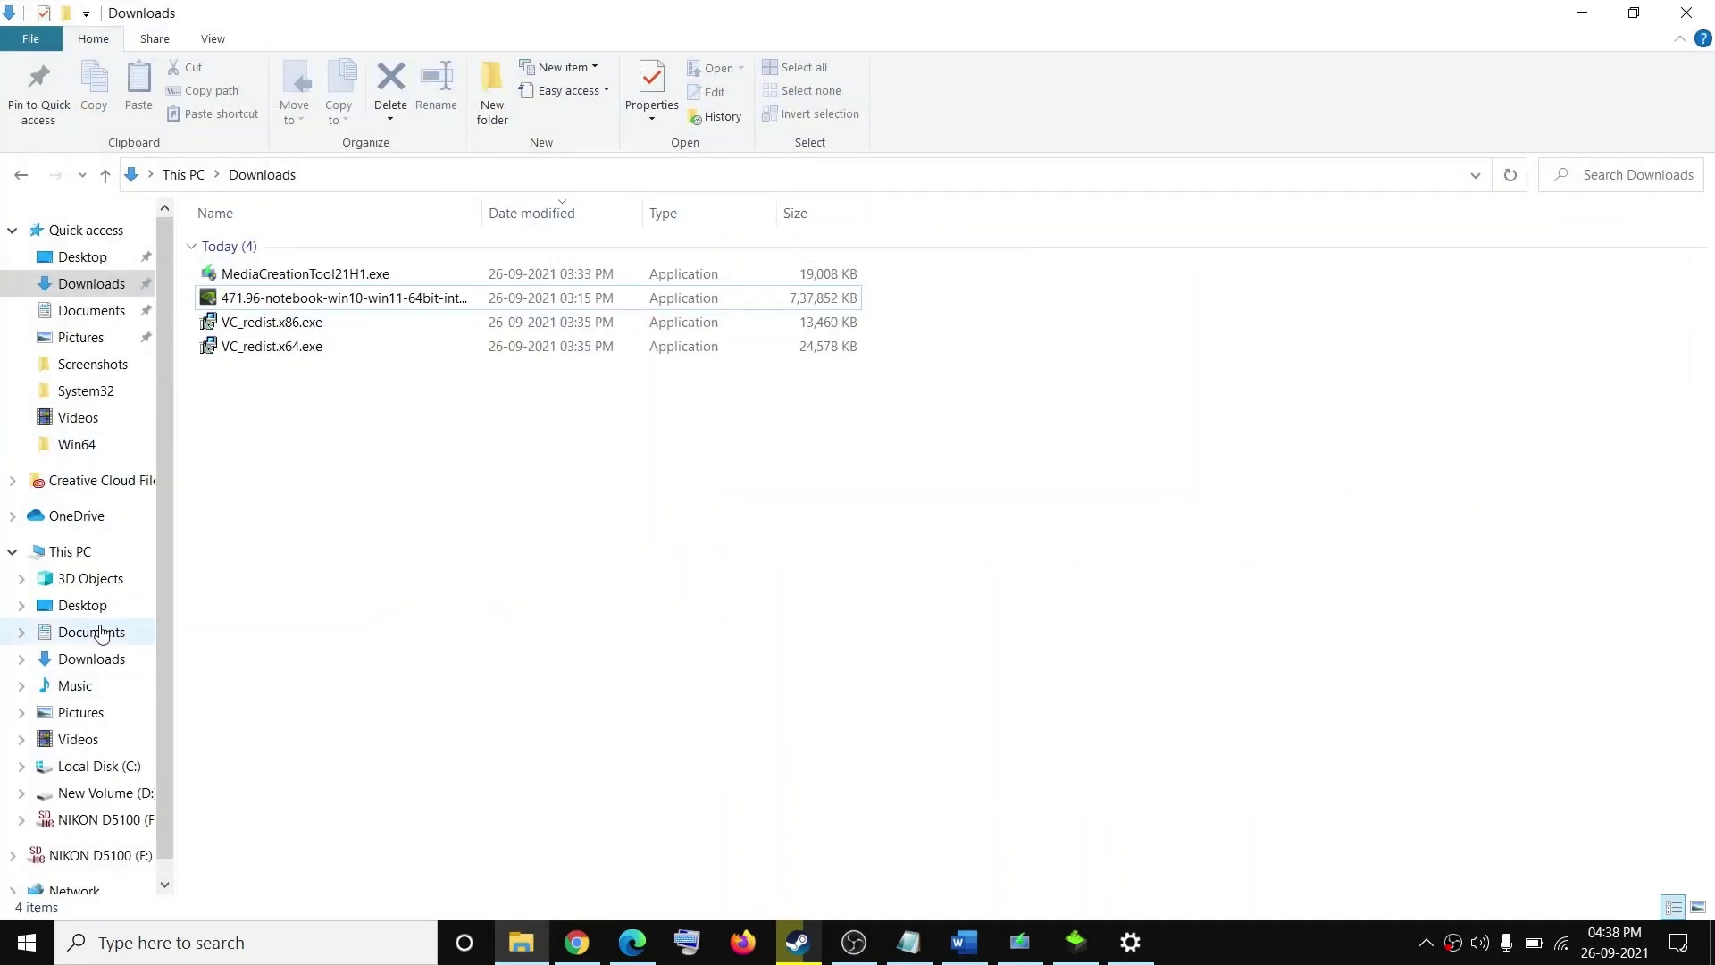
pyautogui.click(118, 793)
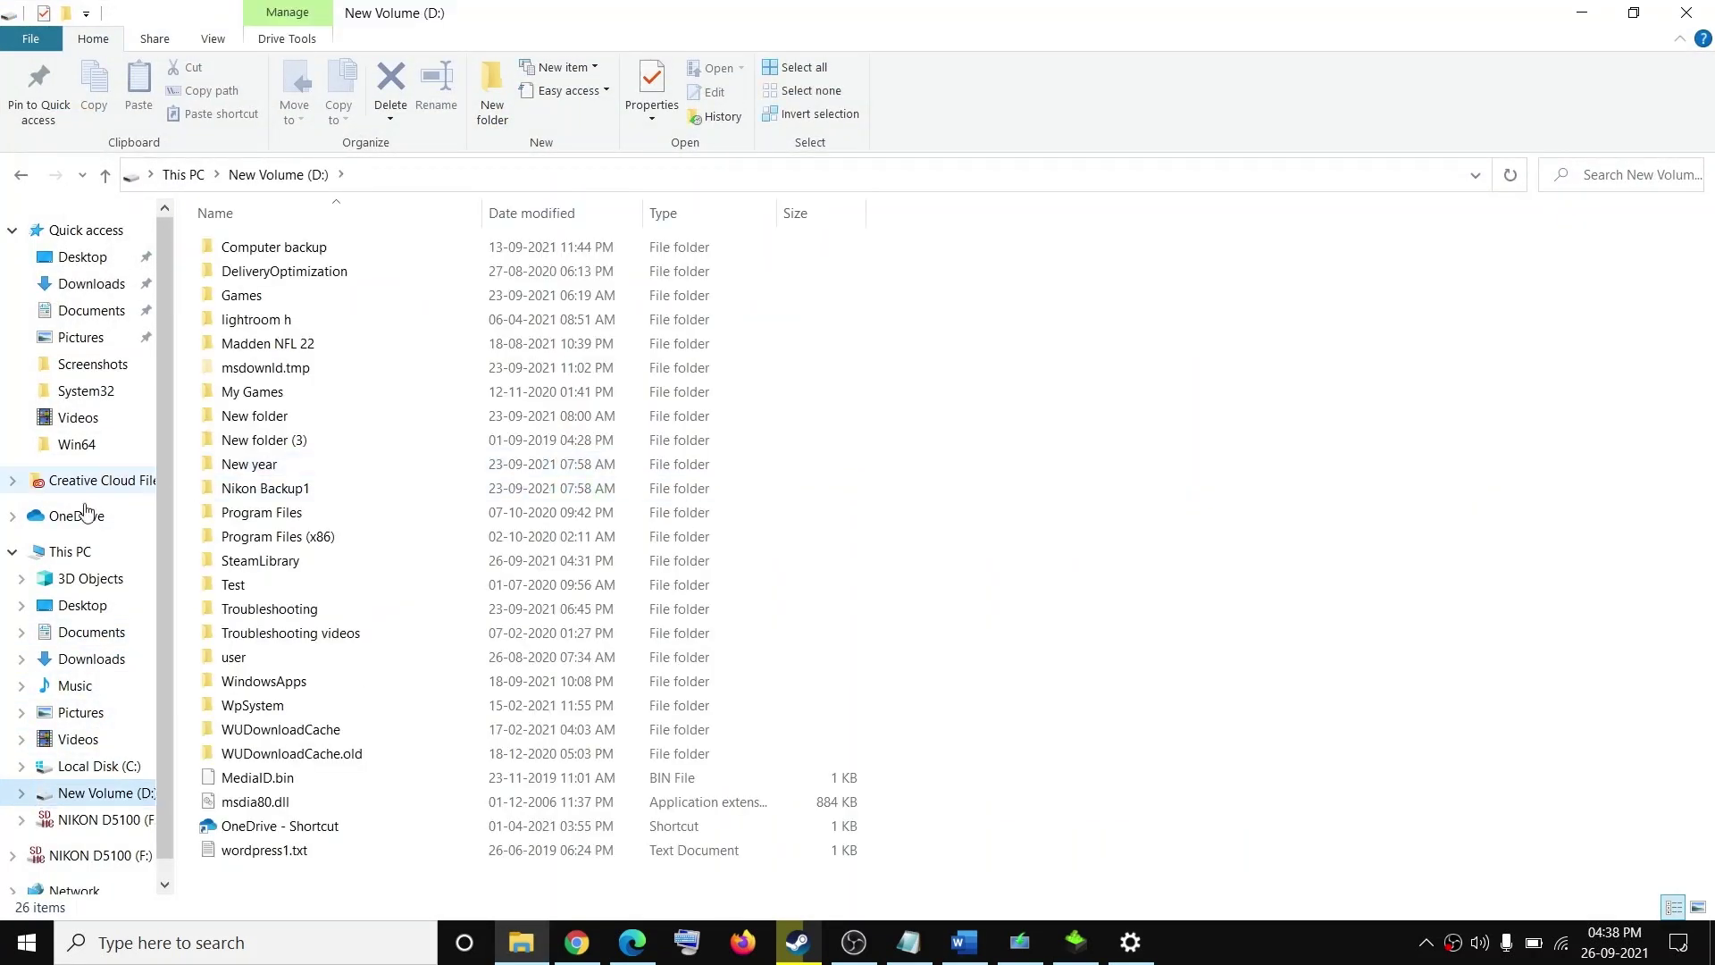
pyautogui.click(72, 551)
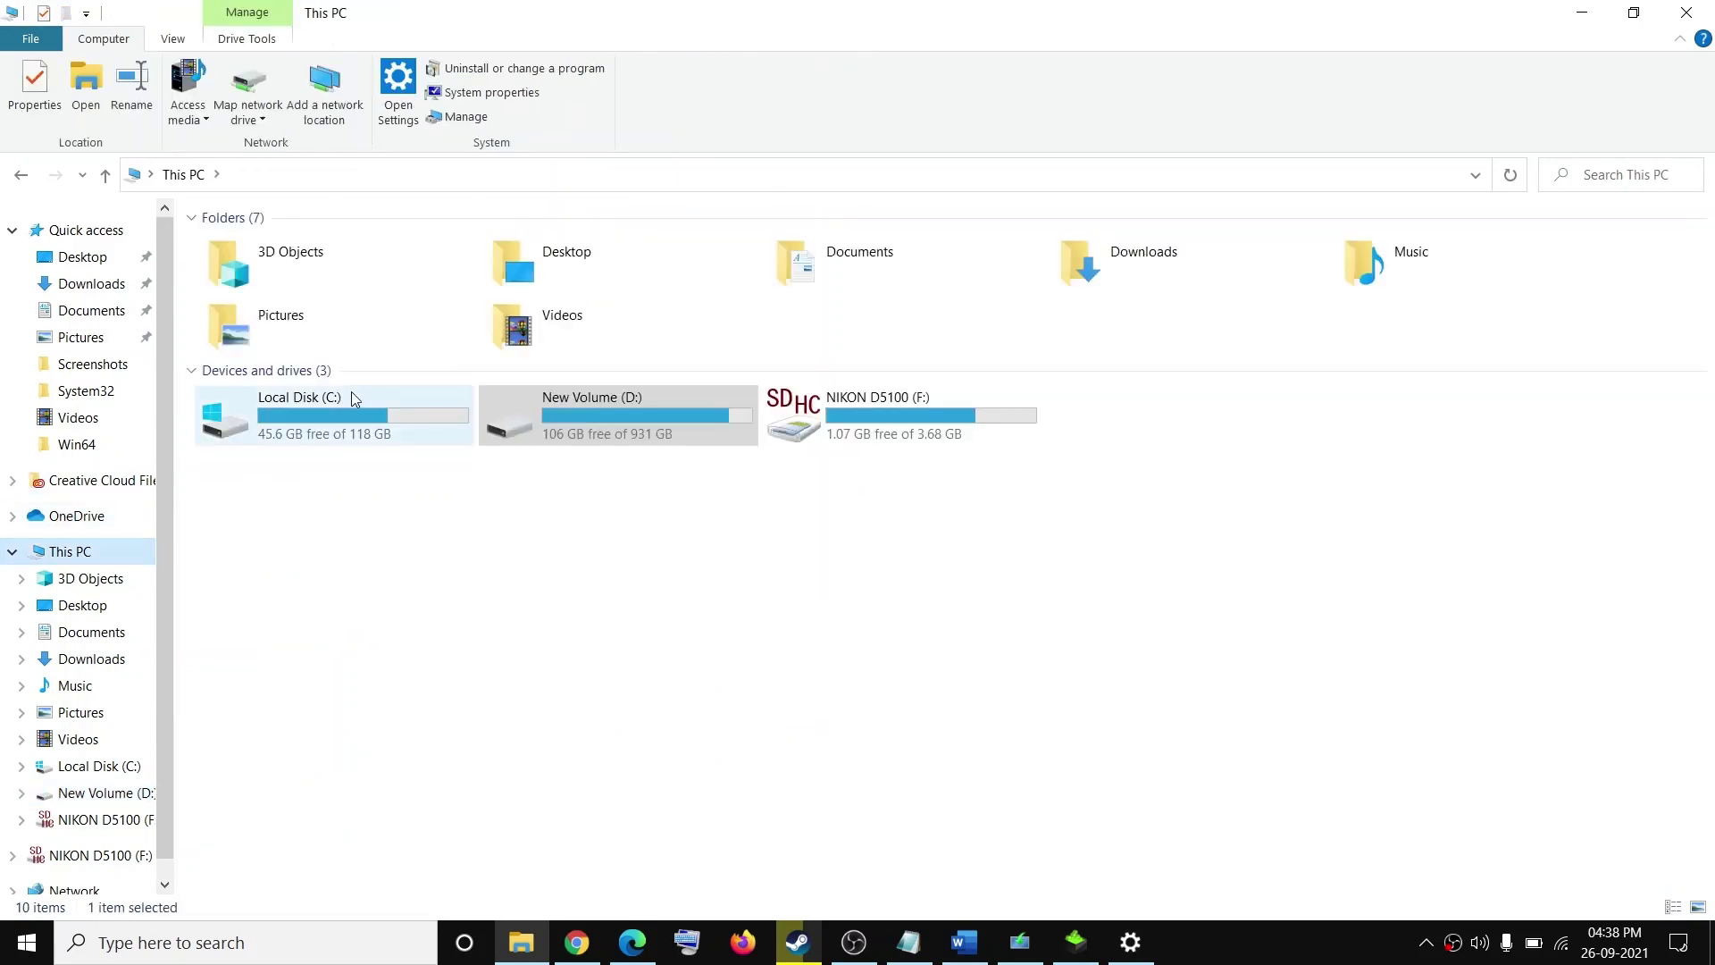
pyautogui.doubleClick(320, 411)
pyautogui.doubleClick(237, 729)
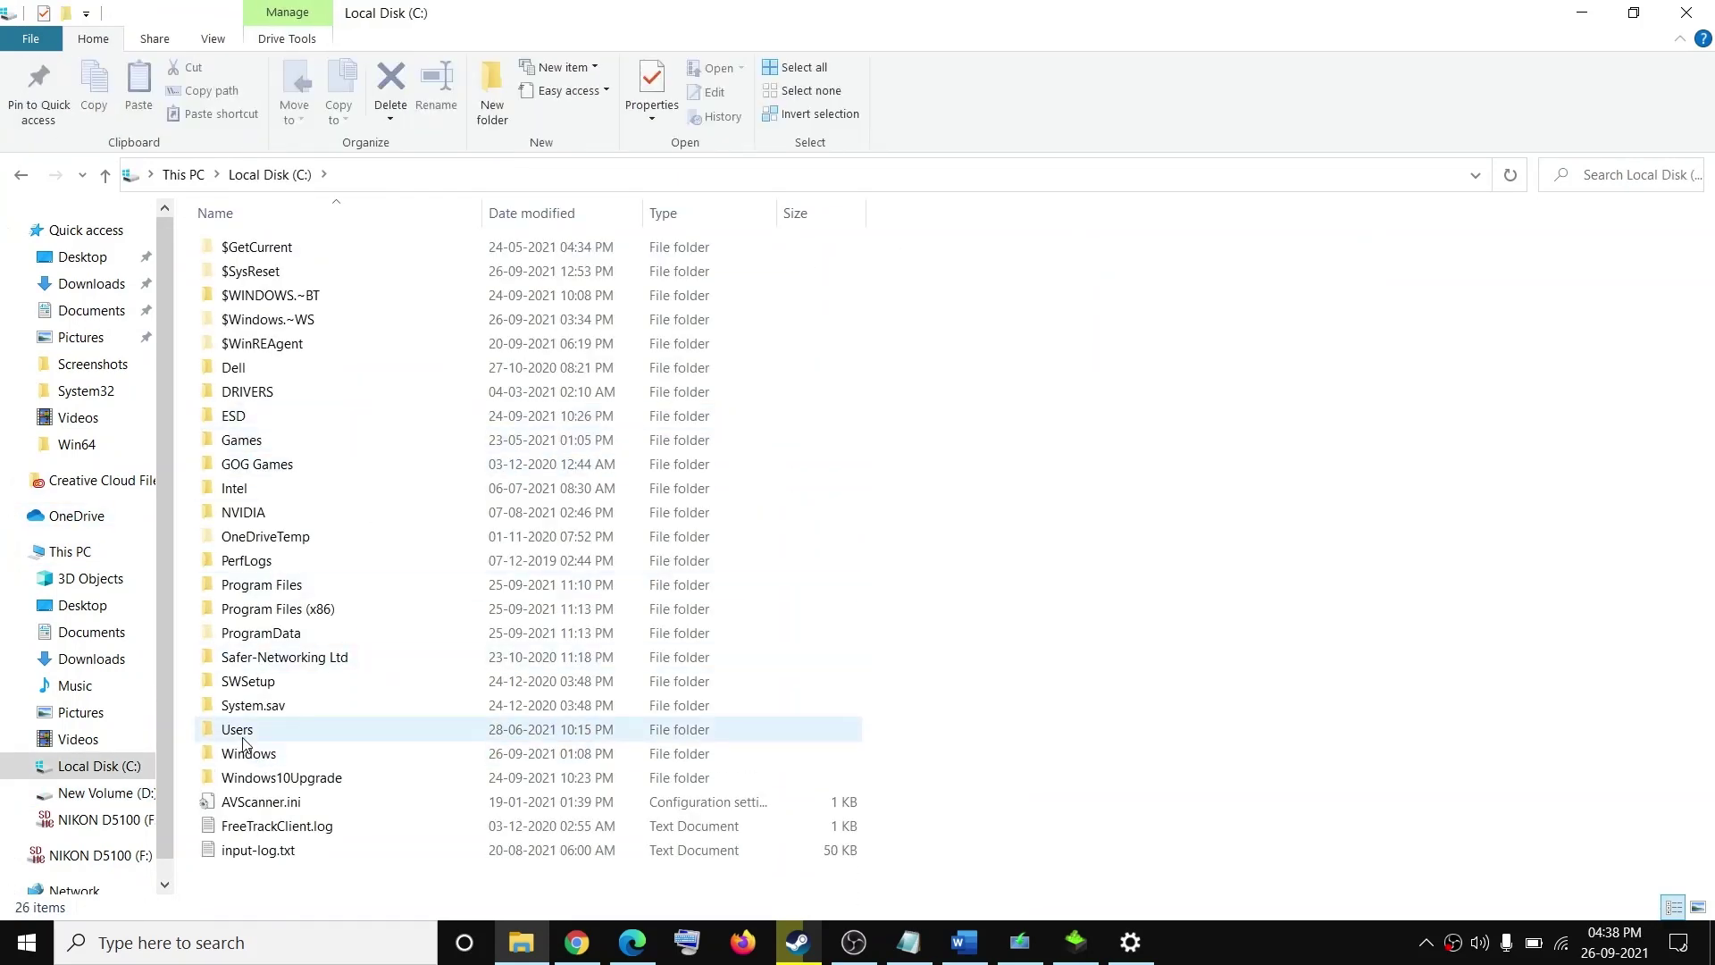
pyautogui.click(242, 295)
pyautogui.doubleClick(241, 295)
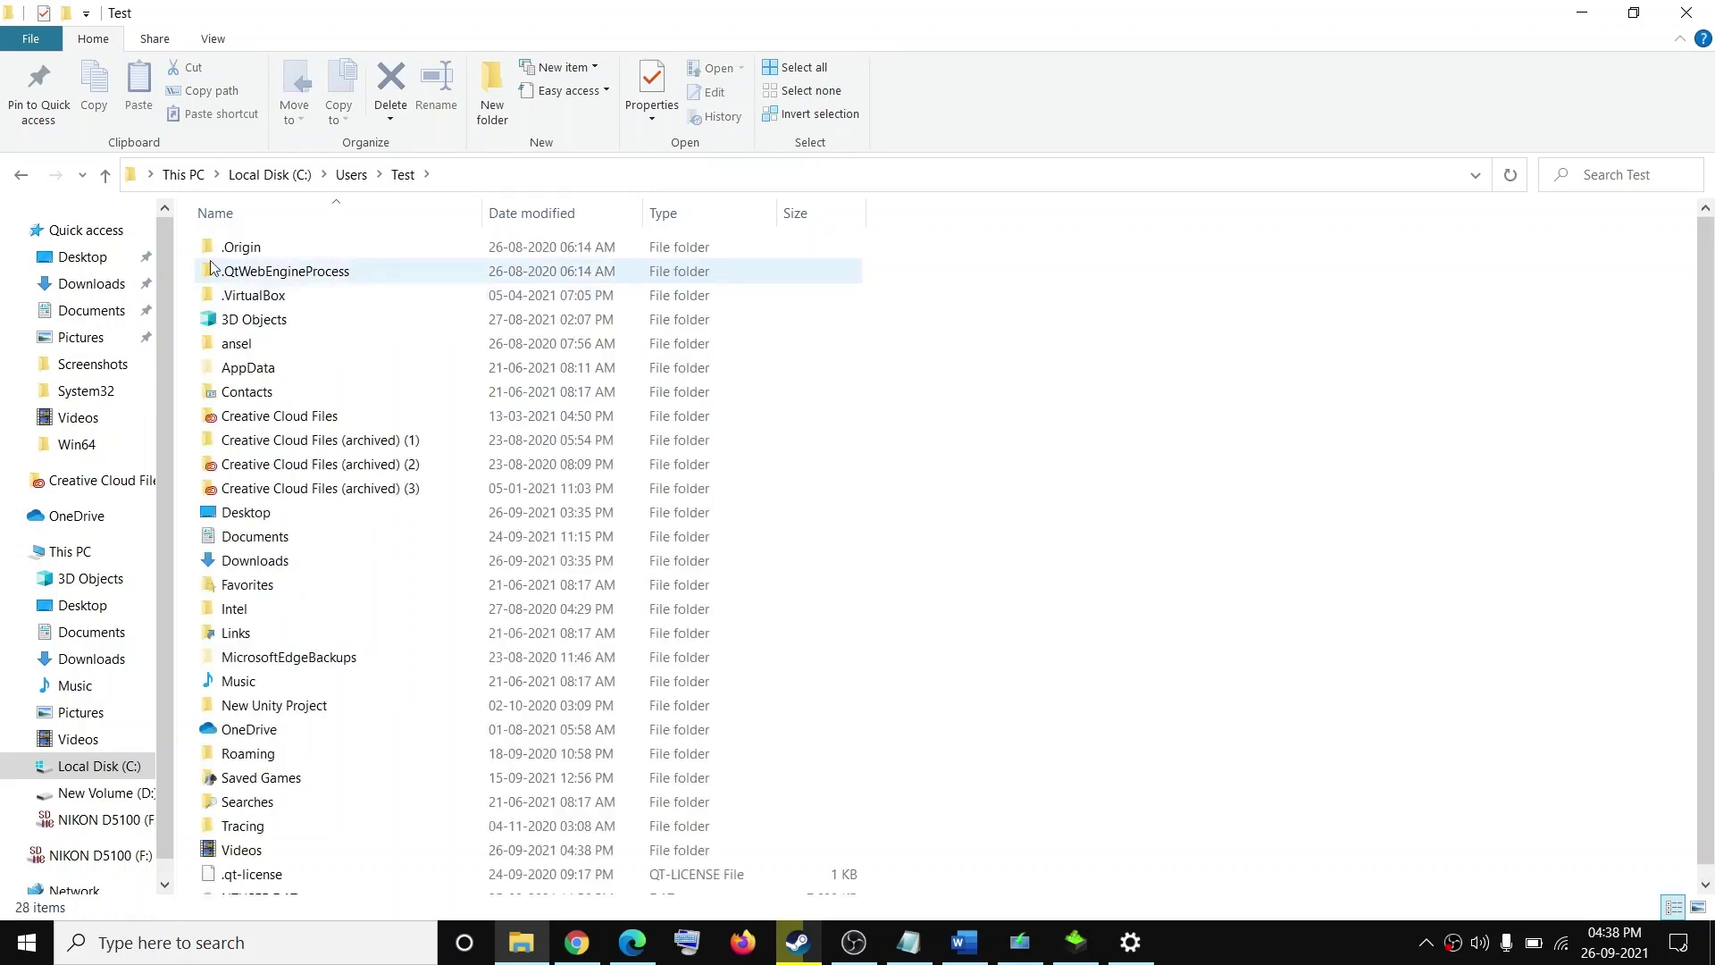
# Open the game's AppData\Local\Tiger\Settings folder inside the user folder
pyautogui.click(240, 368)
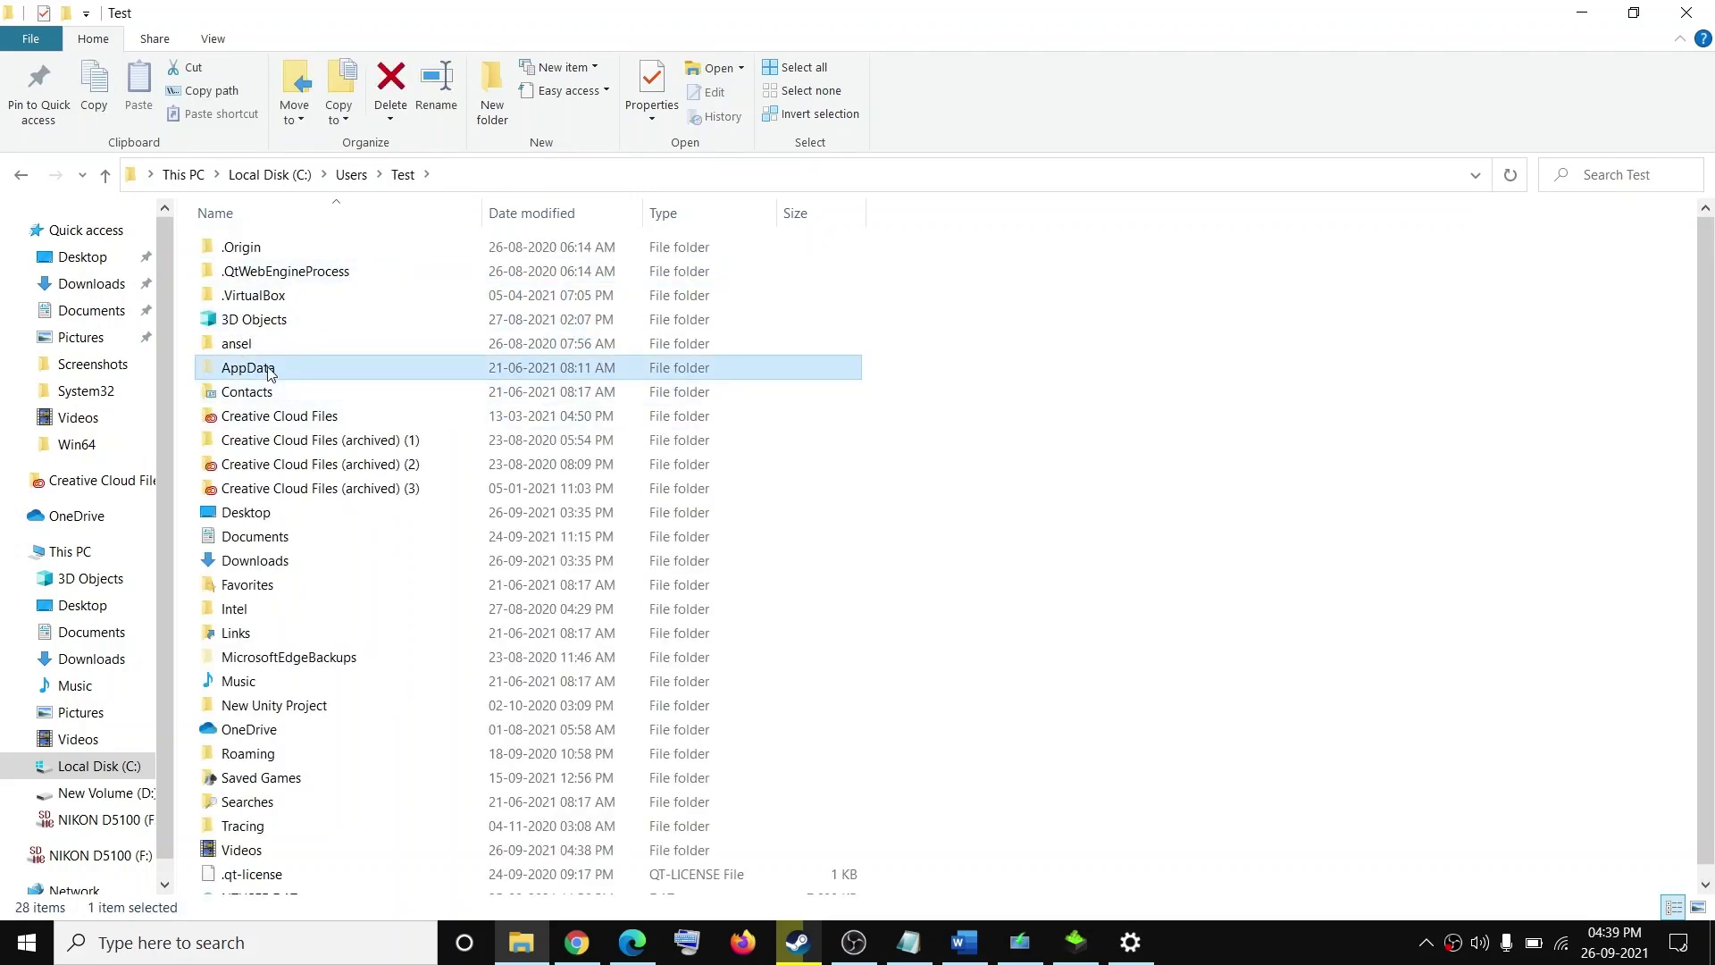
pyautogui.doubleClick(268, 368)
pyautogui.doubleClick(253, 252)
pyautogui.scroll(-14, 268, 625)
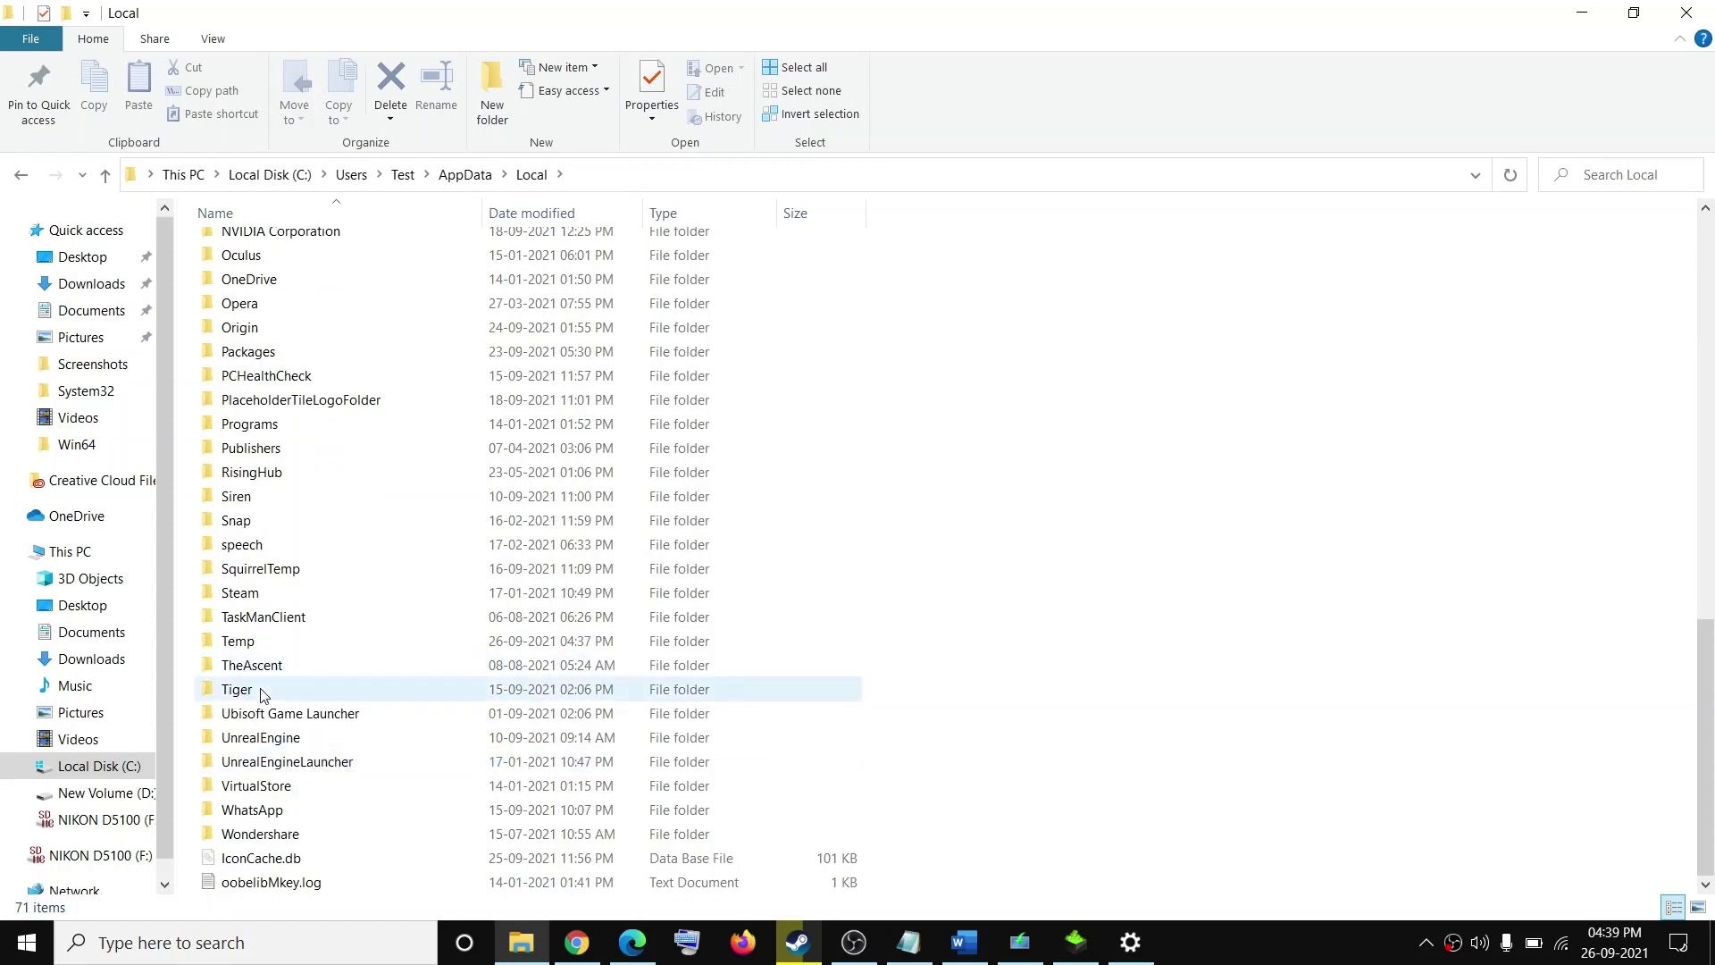
pyautogui.doubleClick(260, 689)
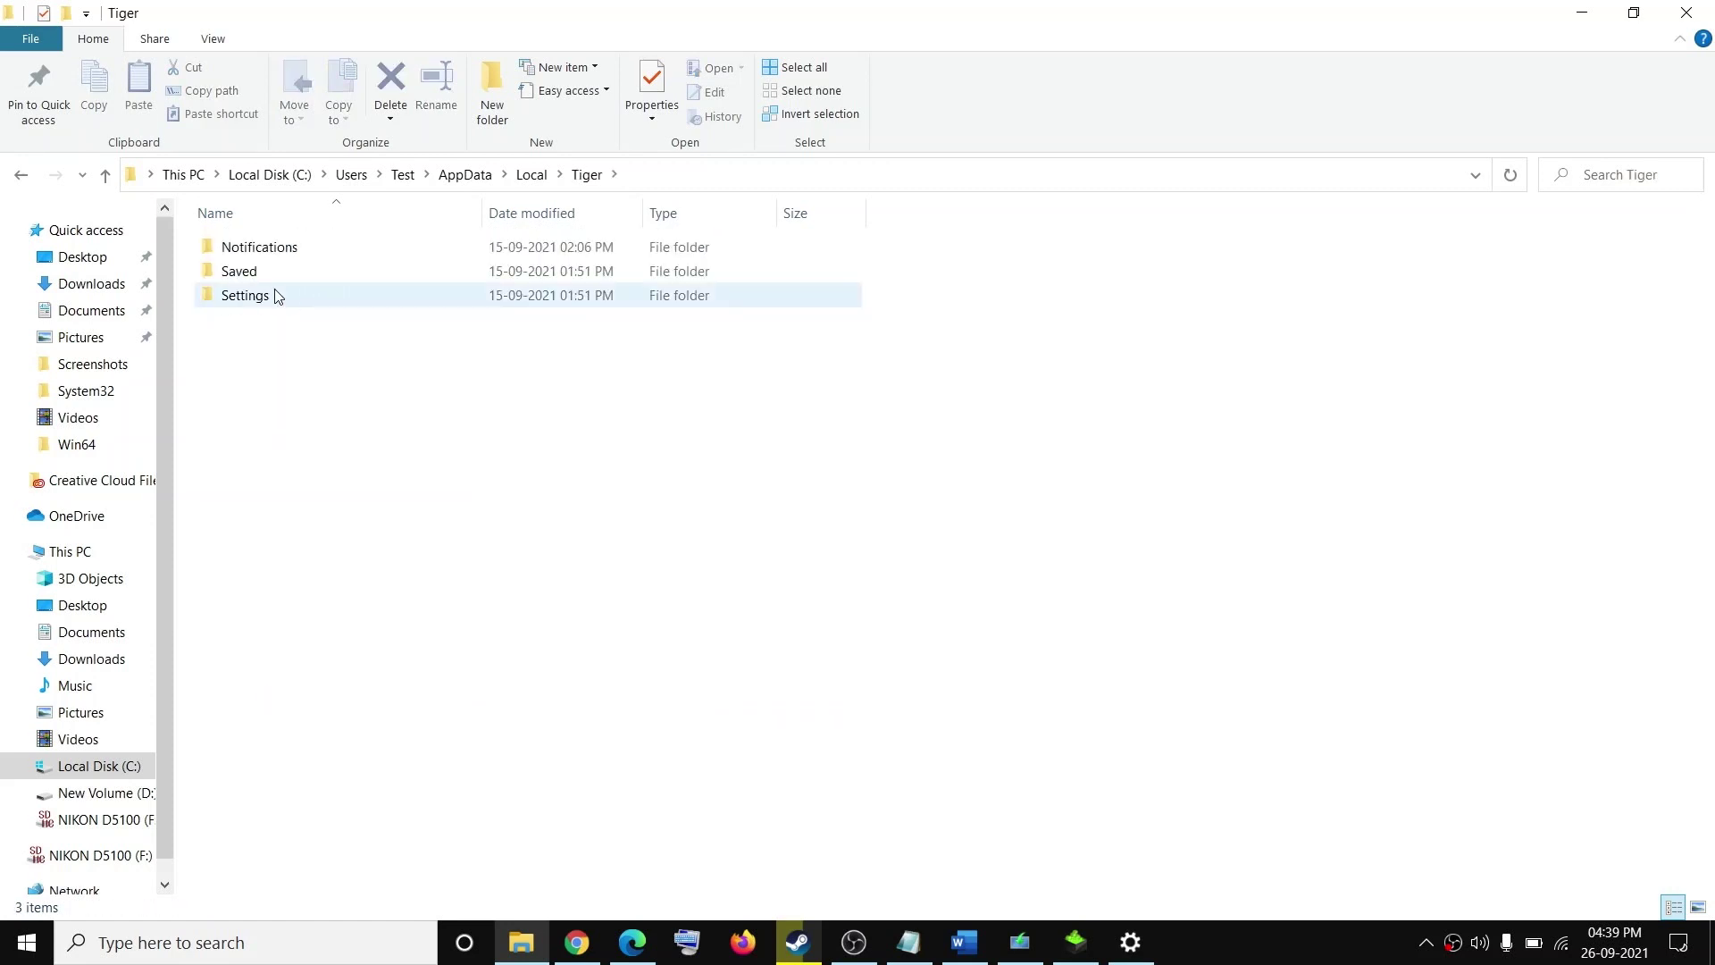
pyautogui.click(243, 297)
pyautogui.doubleClick(243, 298)
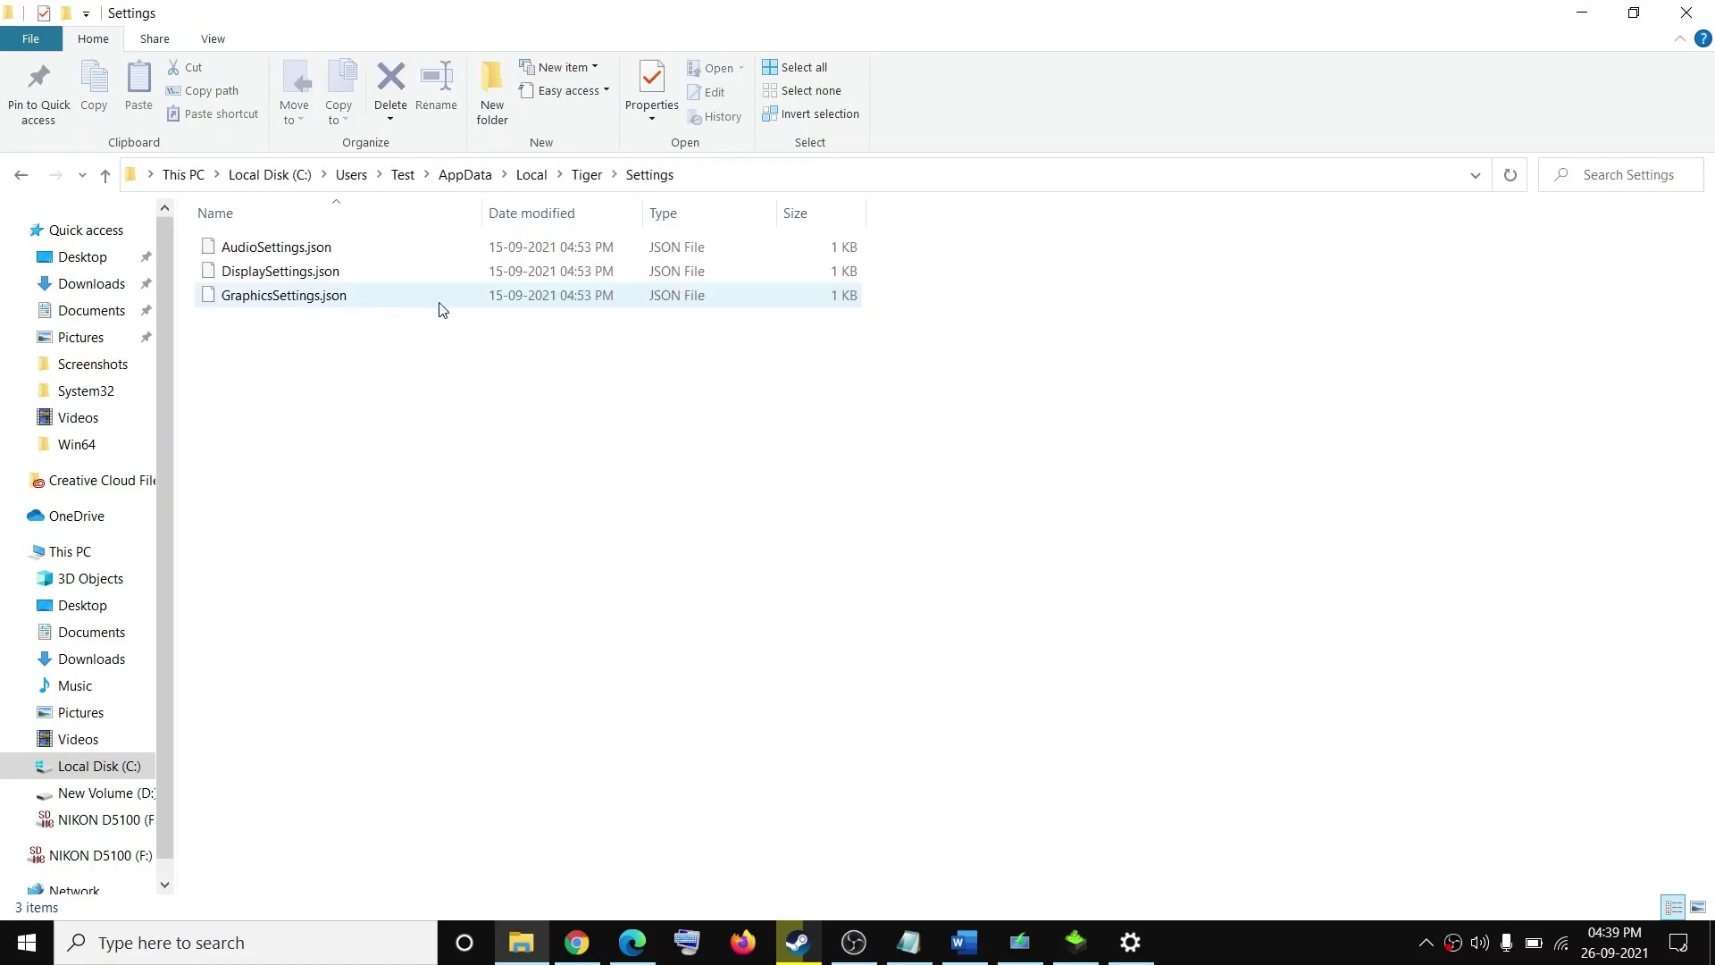
# Delete GraphicsSettings.json from the Tiger Settings folder
pyautogui.click(286, 298)
pyautogui.rightClick(311, 303)
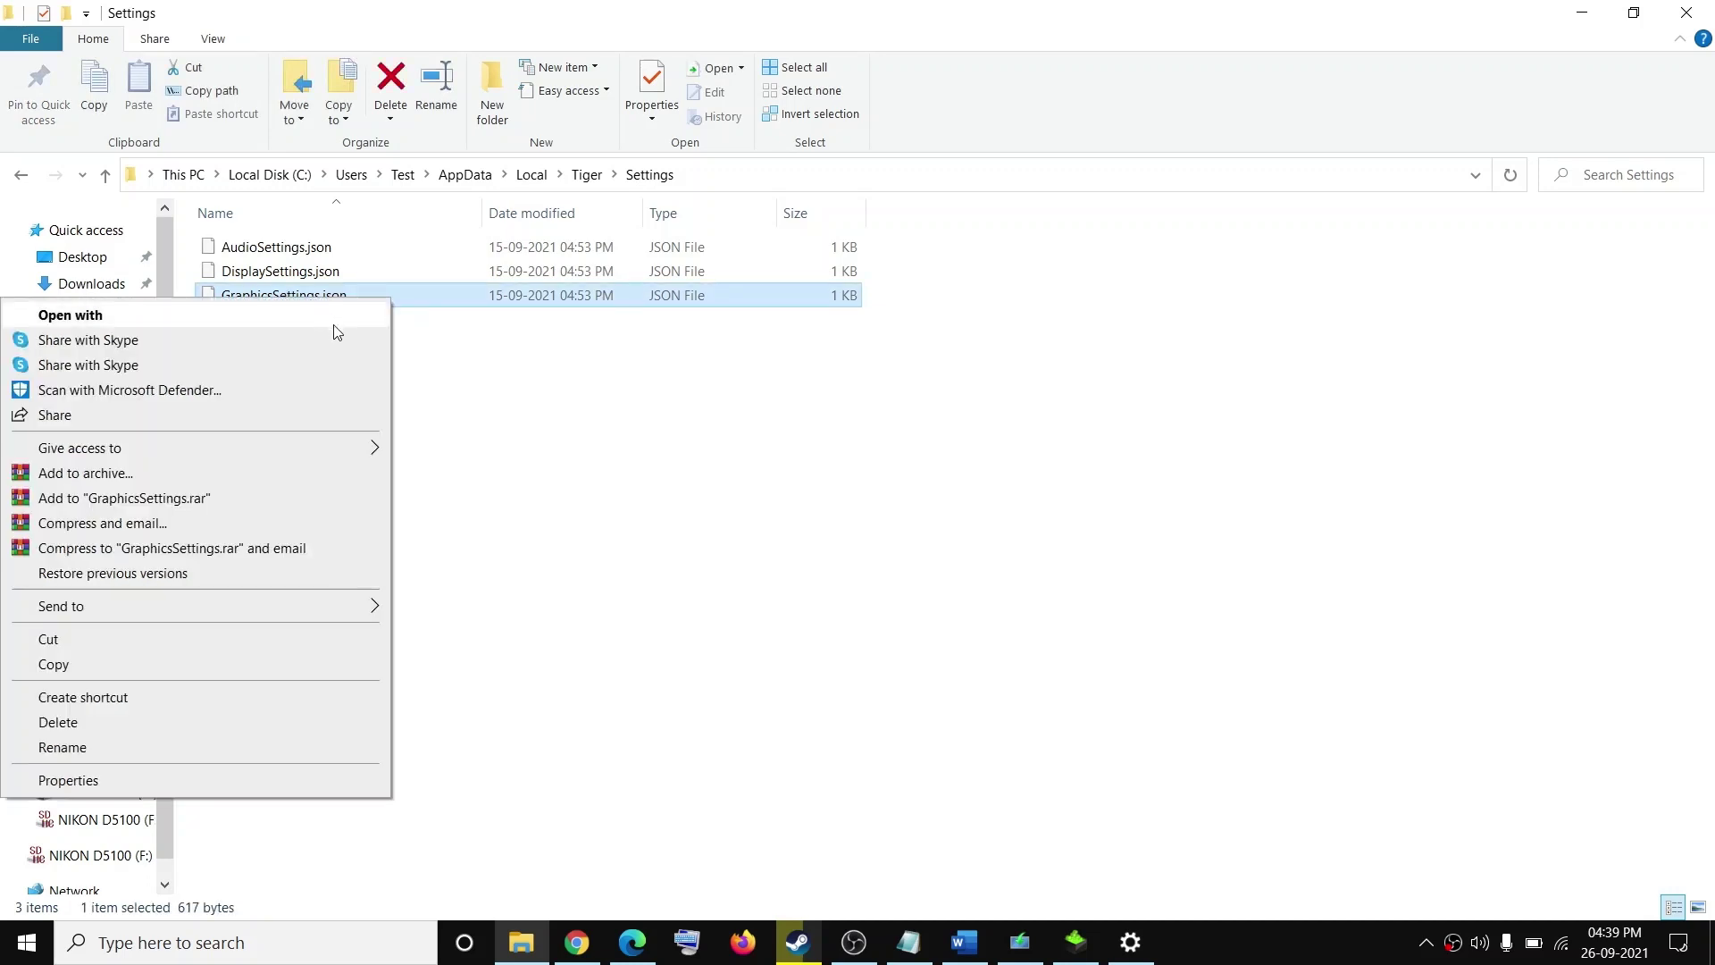
pyautogui.click(104, 720)
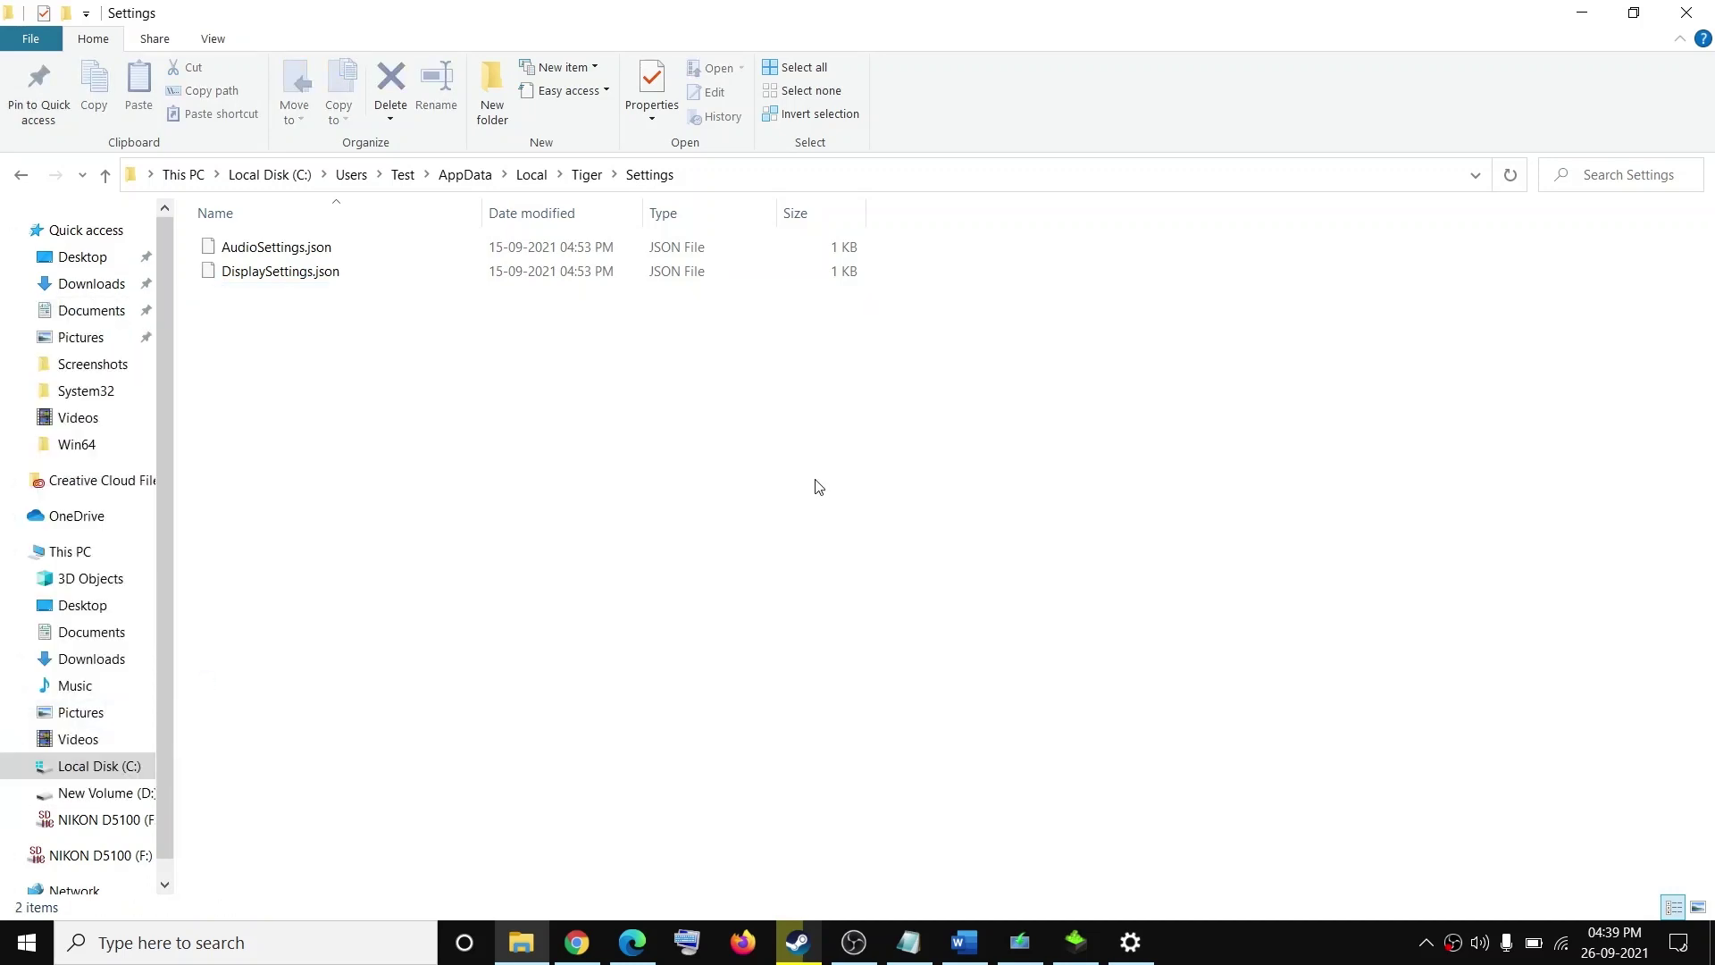
# Switch to the Word guide and review Step 6 about deleting the config files before launching the game
pyautogui.click(964, 941)
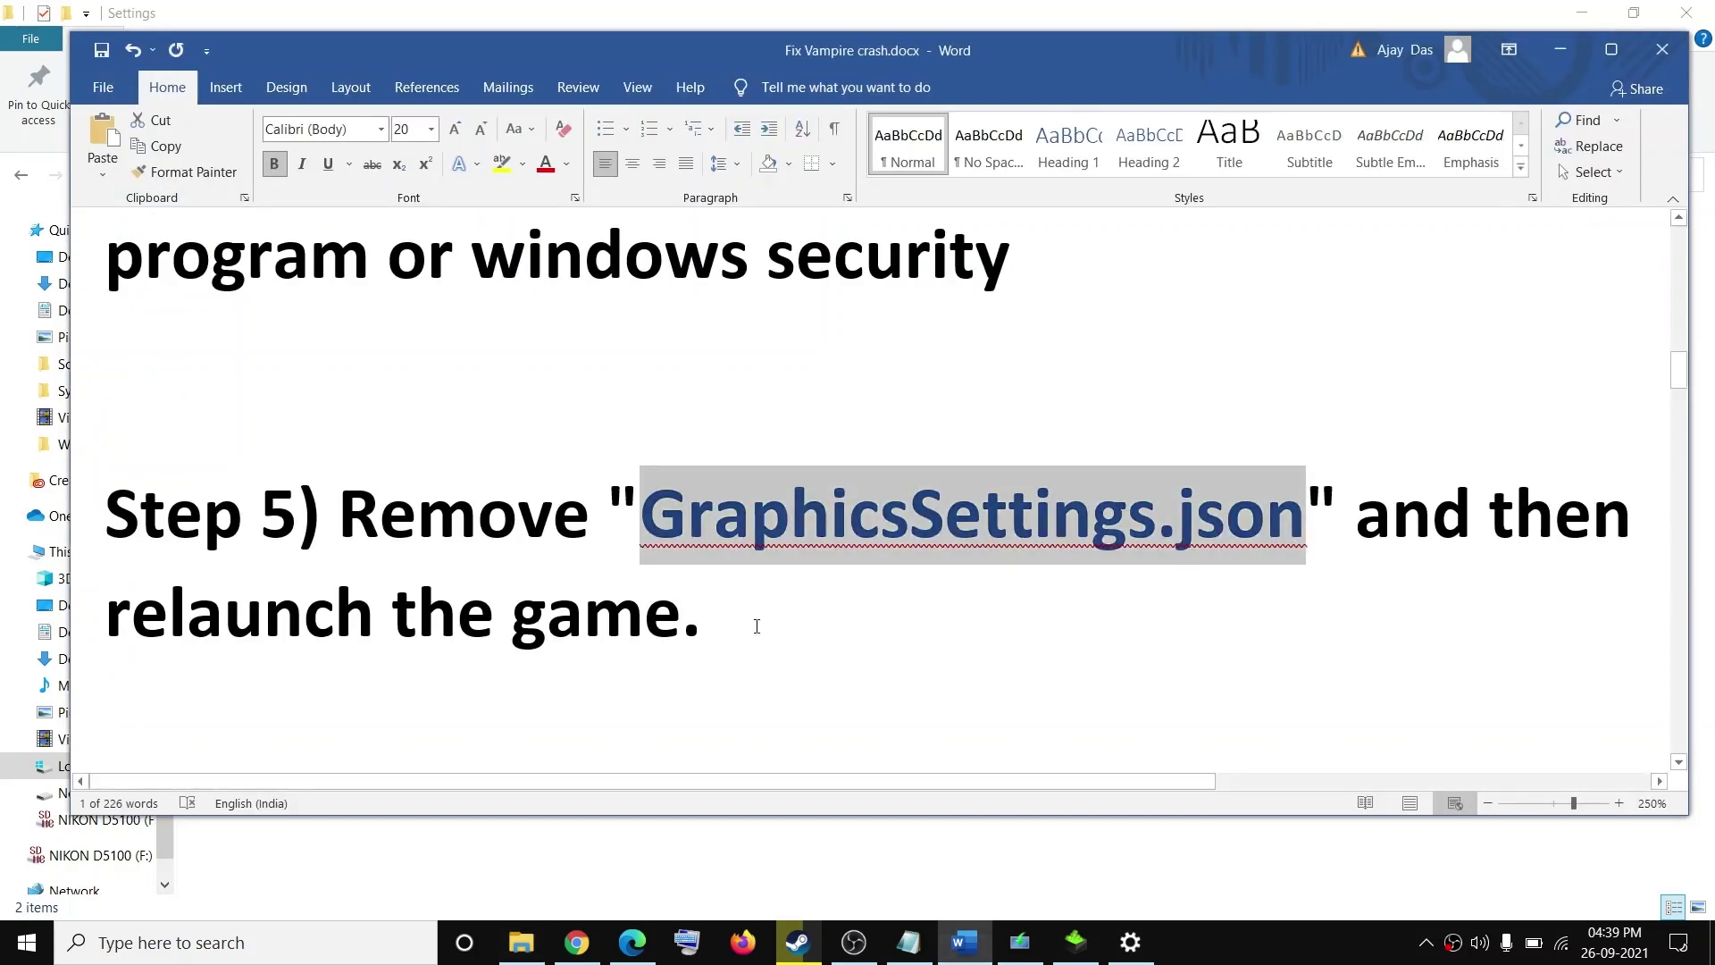
pyautogui.scroll(-5, 696, 607)
pyautogui.scroll(3, 683, 587)
pyautogui.moveTo(561, 604); pyautogui.dragTo(1026, 604)
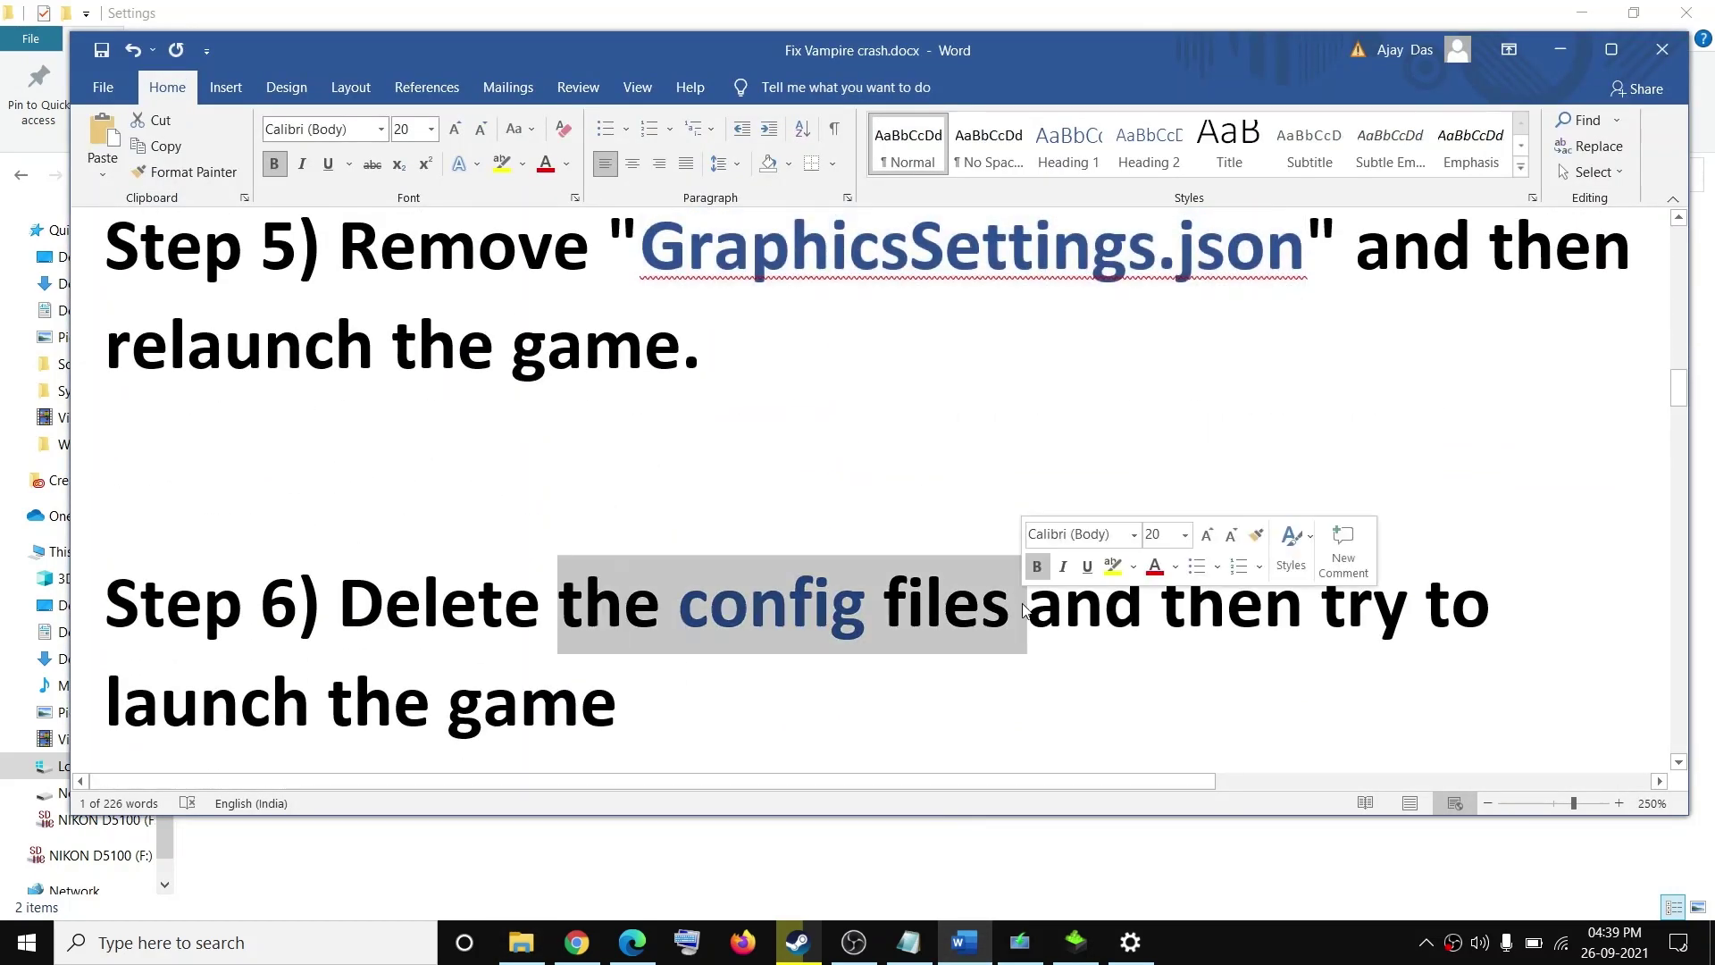
# Switch to File Explorer and open the Saved folder inside AppData\Local\Tiger
pyautogui.click(247, 22)
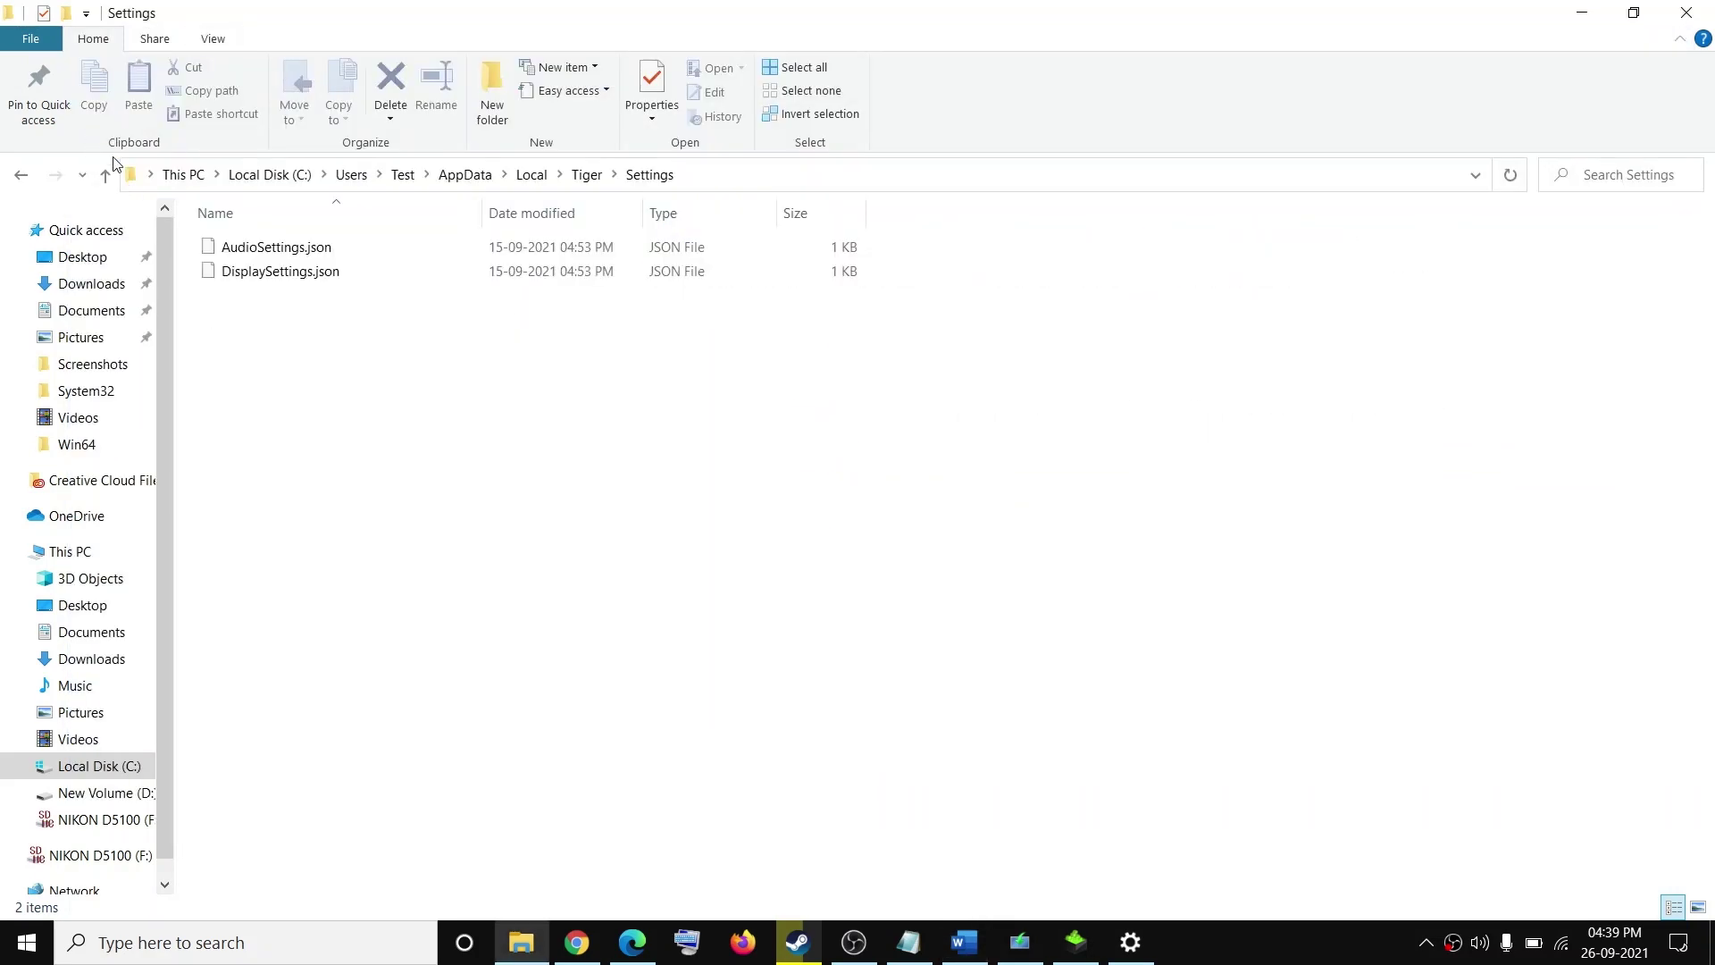
pyautogui.click(105, 176)
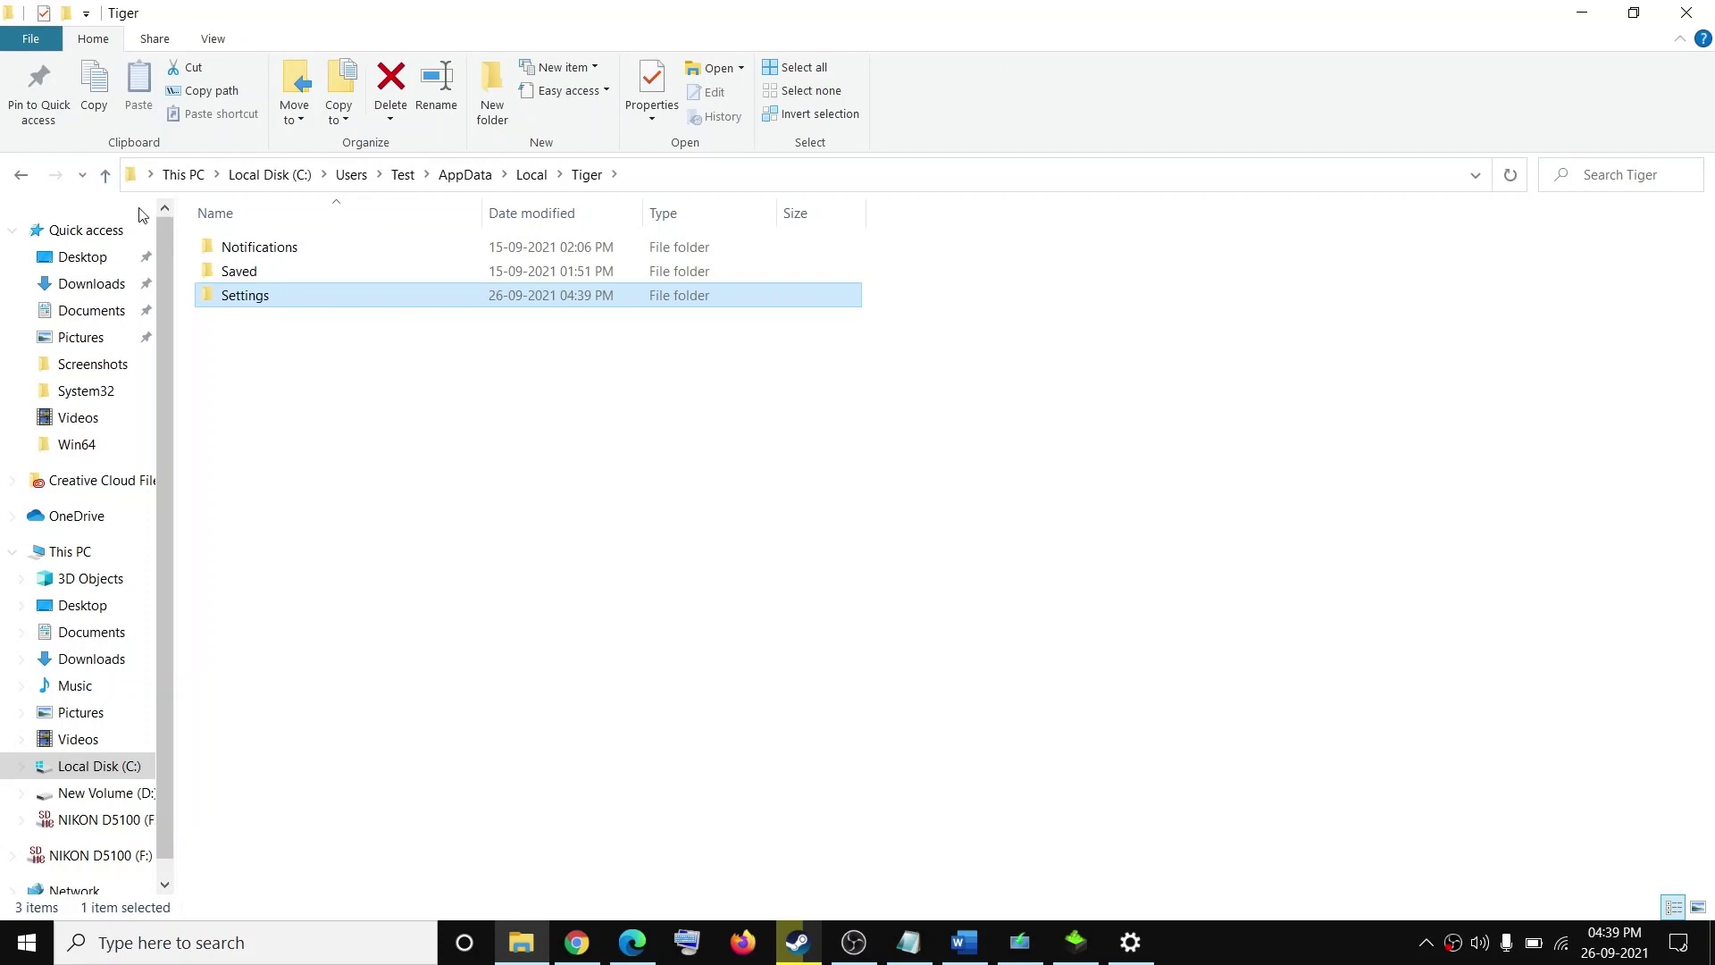
pyautogui.click(106, 176)
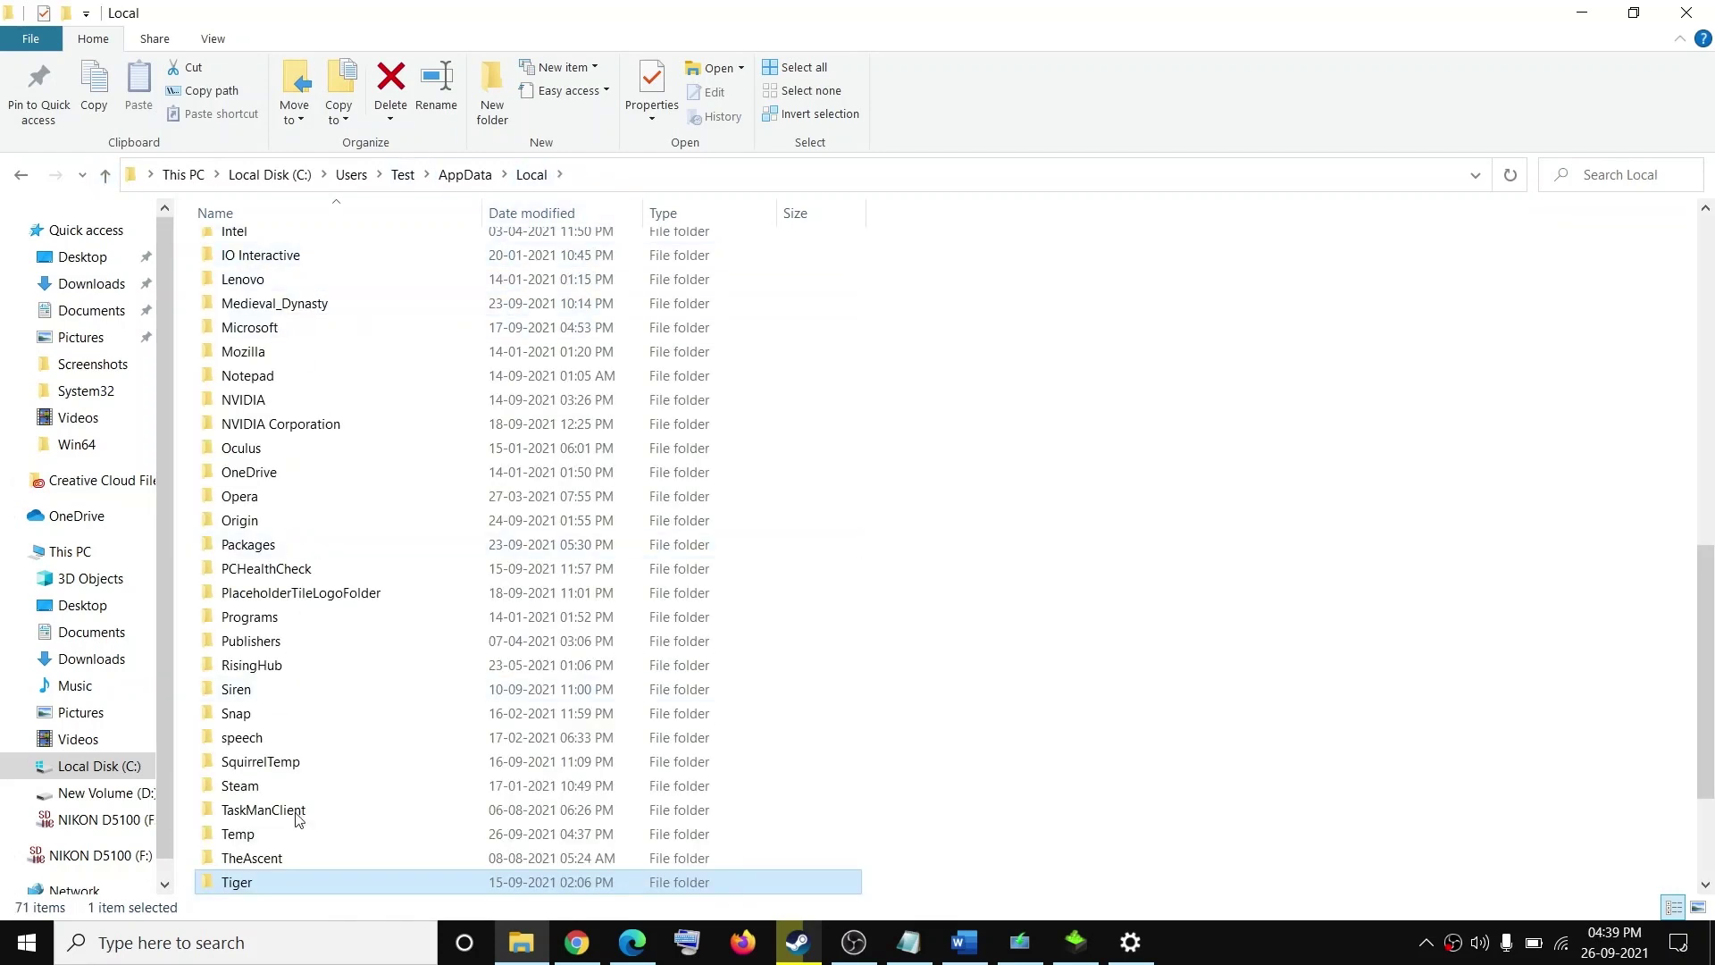
pyautogui.doubleClick(240, 884)
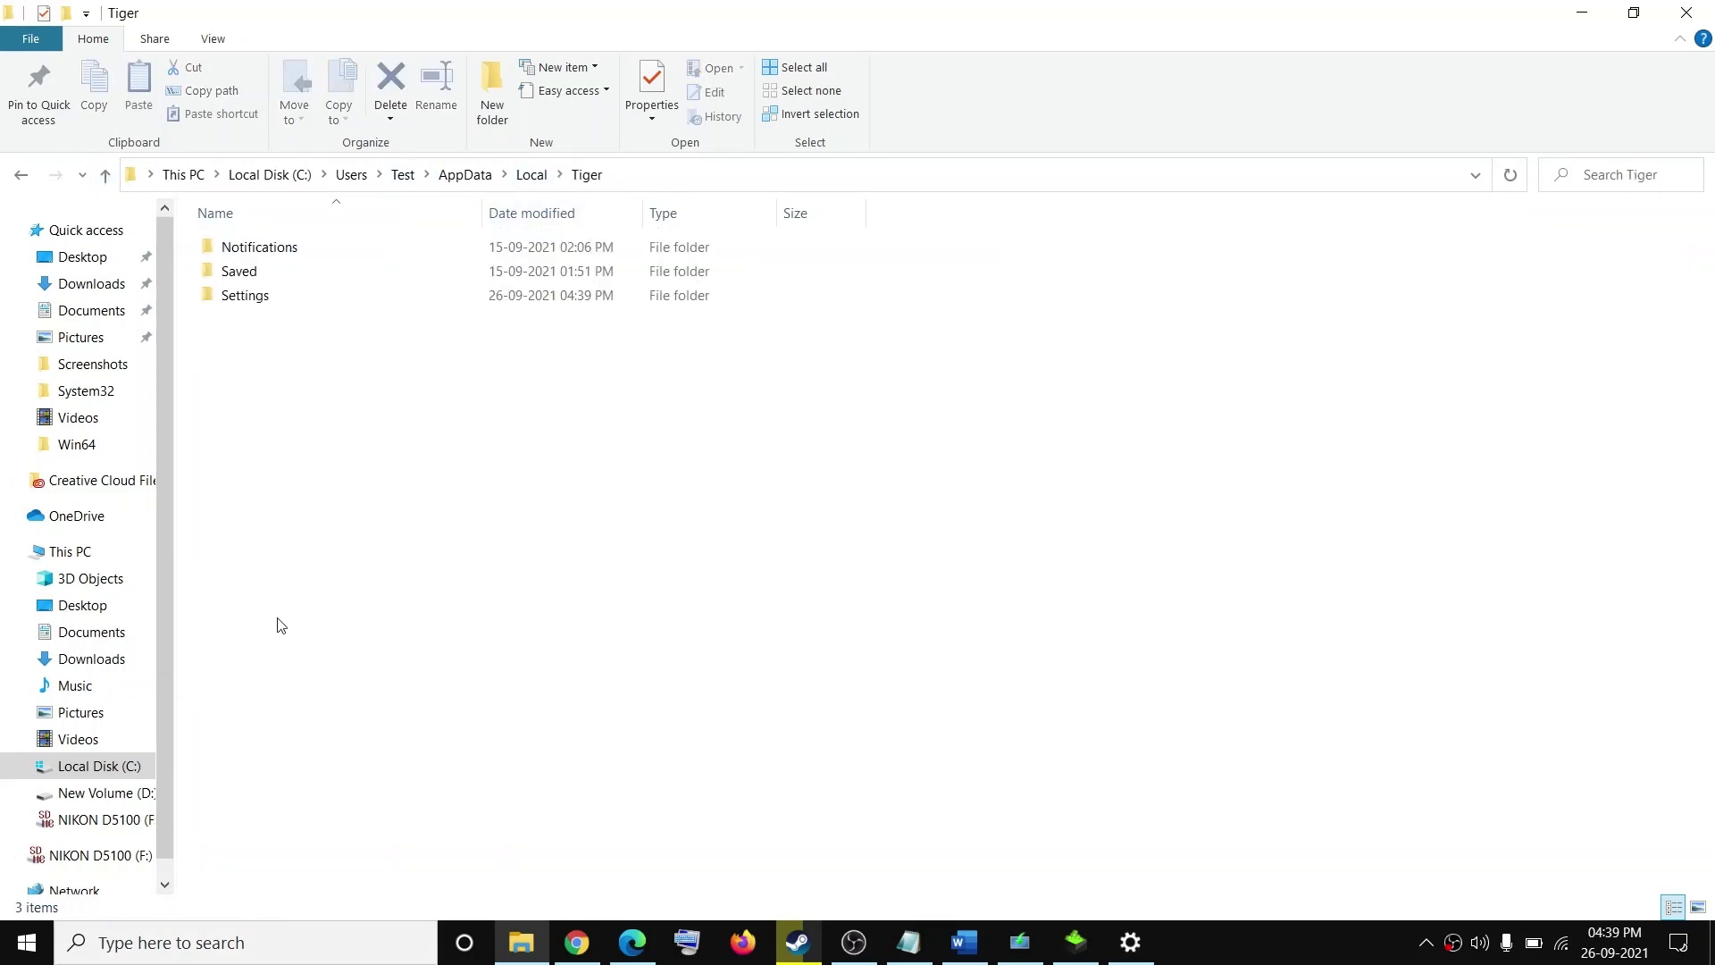
pyautogui.doubleClick(258, 273)
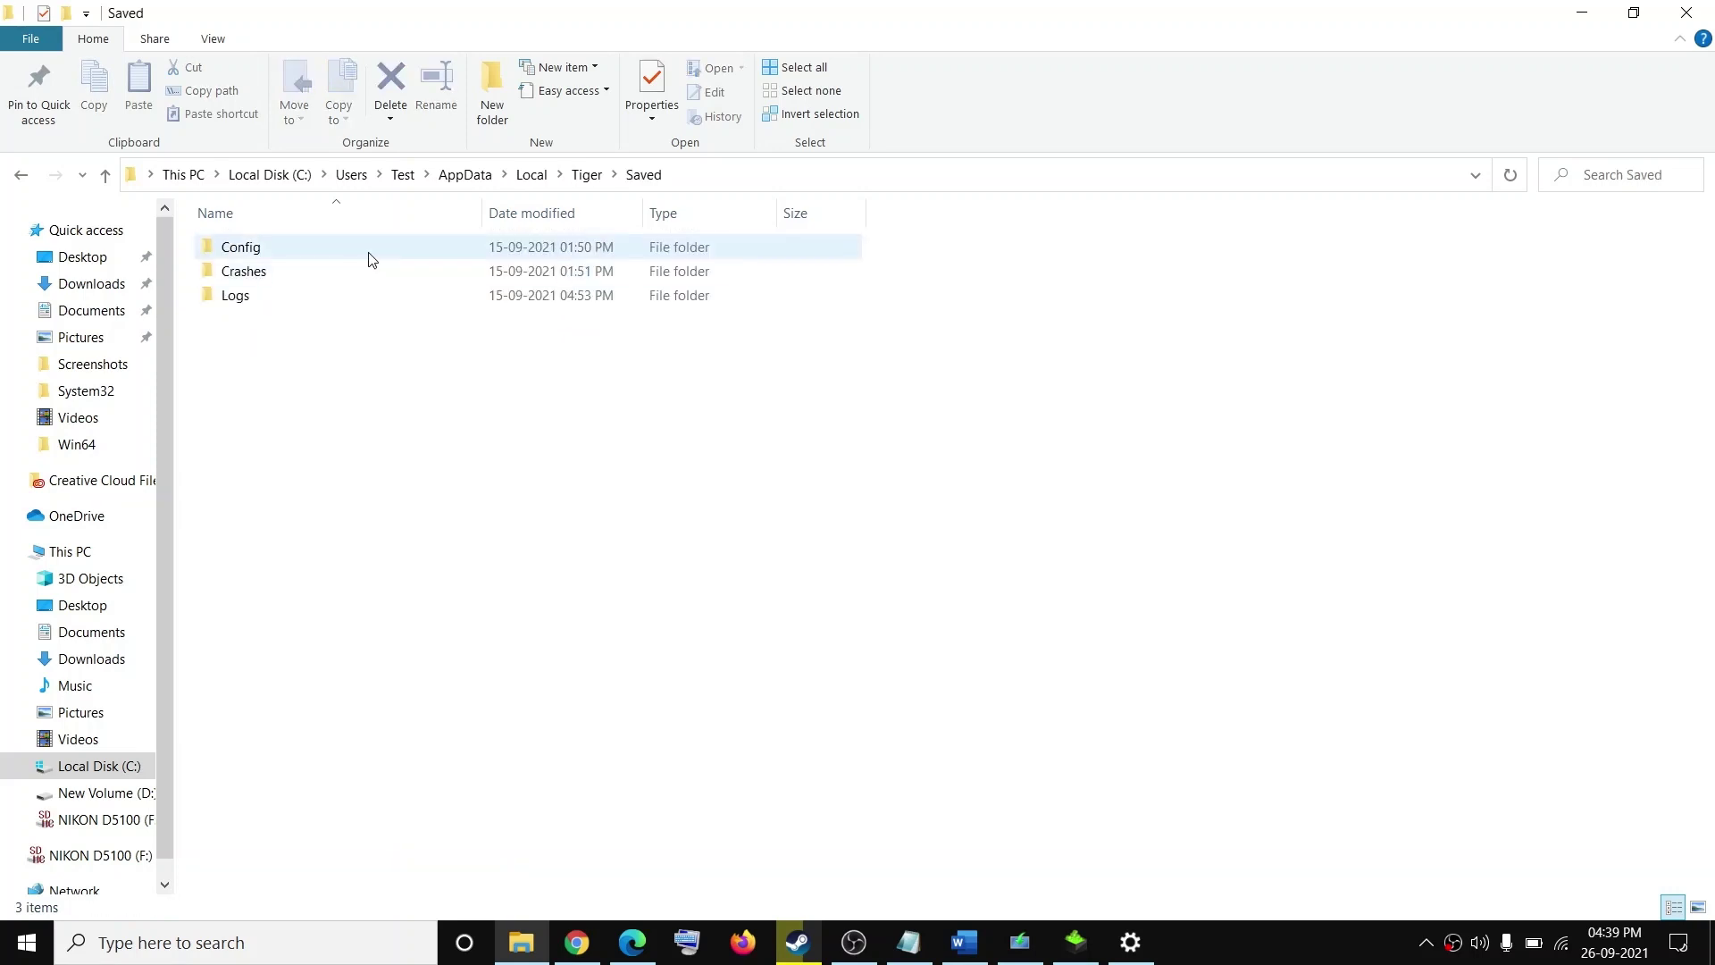
# Delete the Config folder from Tiger's Saved folder
pyautogui.click(243, 256)
pyautogui.rightClick(253, 256)
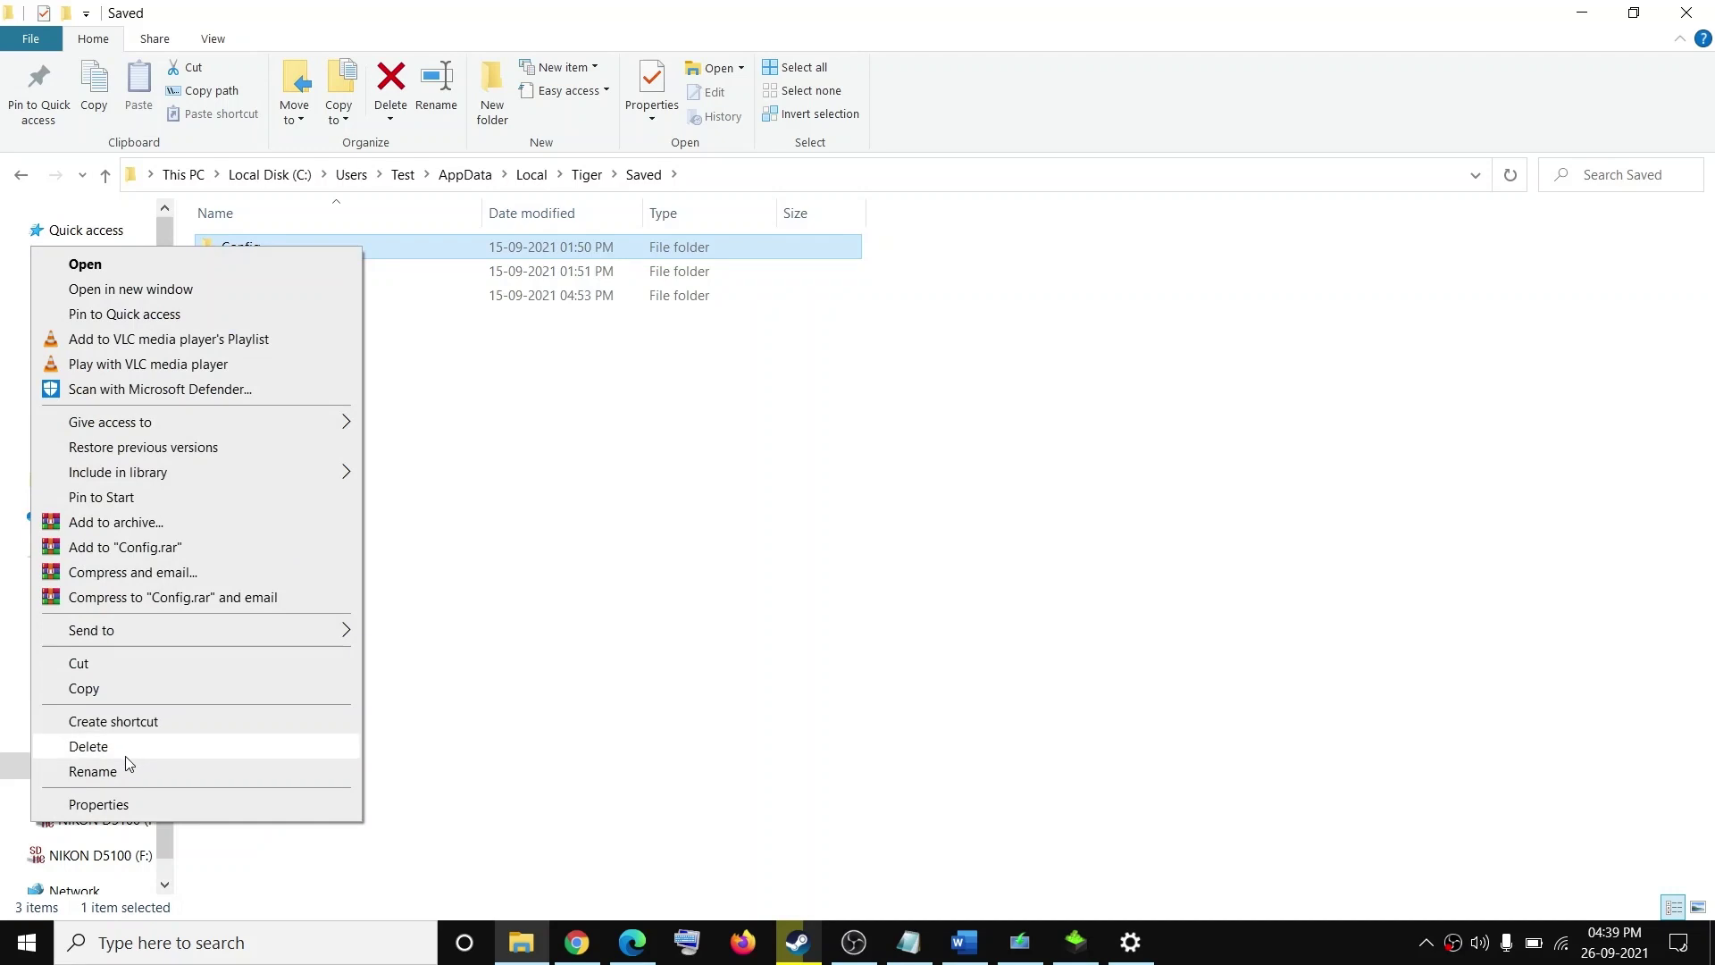
pyautogui.click(125, 756)
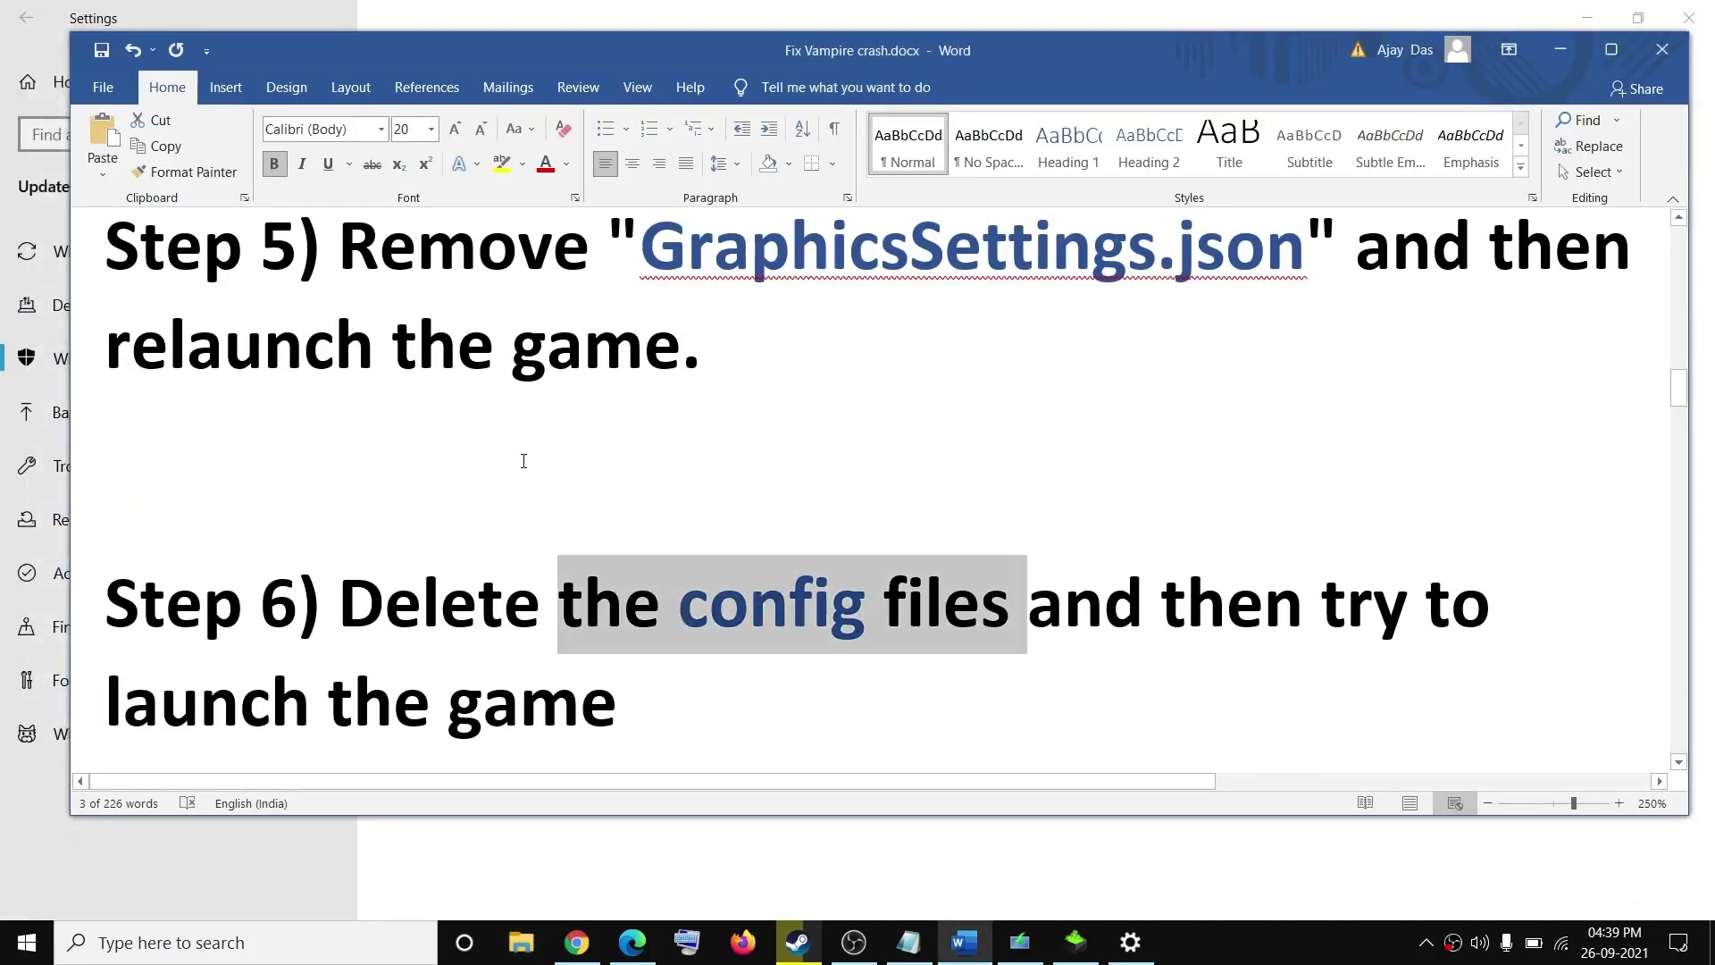
# Switch to the Word guide and review Step 7 about updating Windows, including the Microsoft download link
pyautogui.scroll(-4, 647, 509)
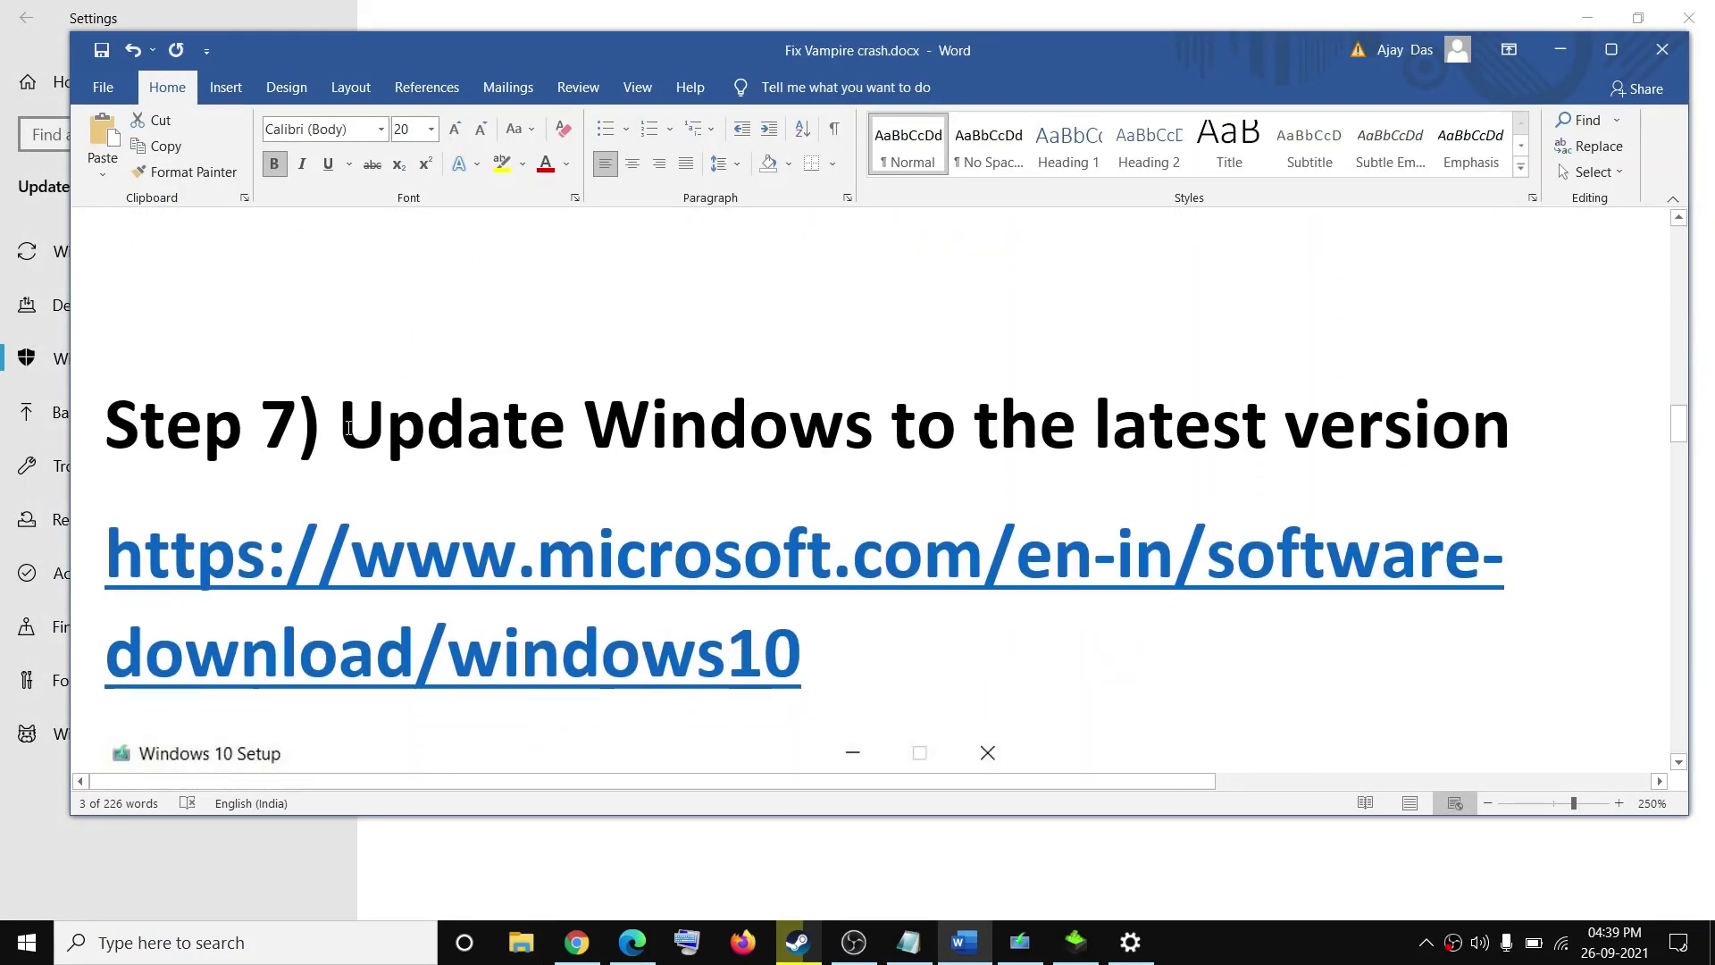
pyautogui.moveTo(1163, 445); pyautogui.dragTo(1510, 438)
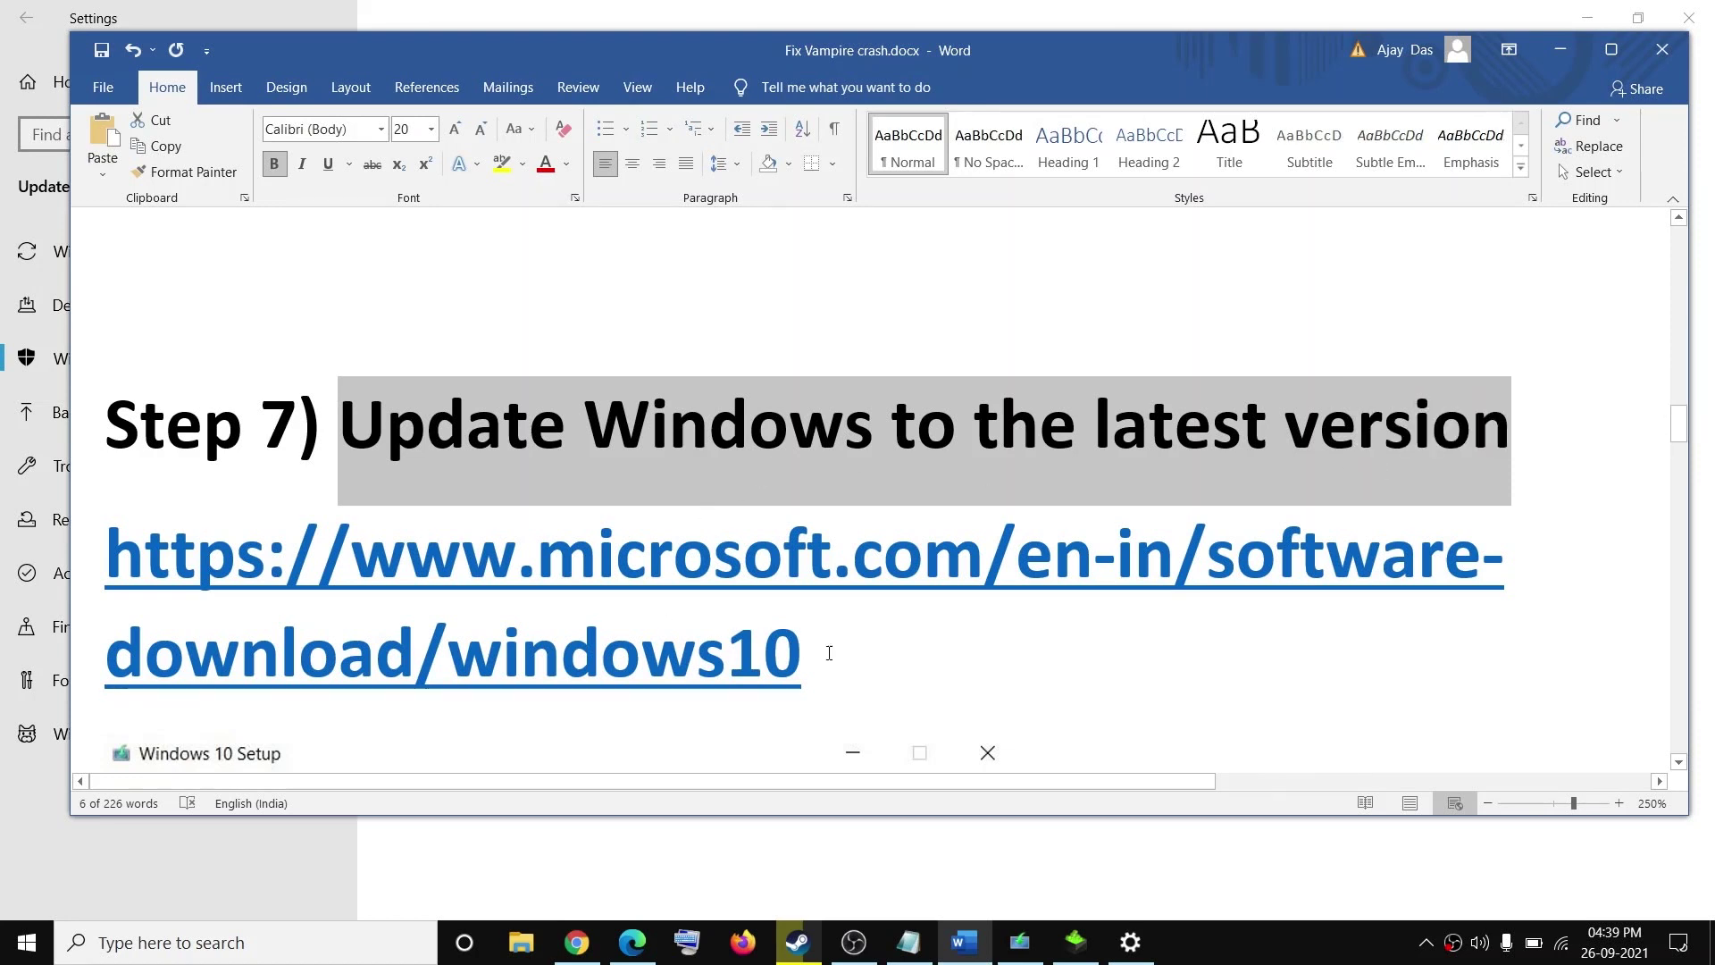
pyautogui.tripleClick(276, 603)
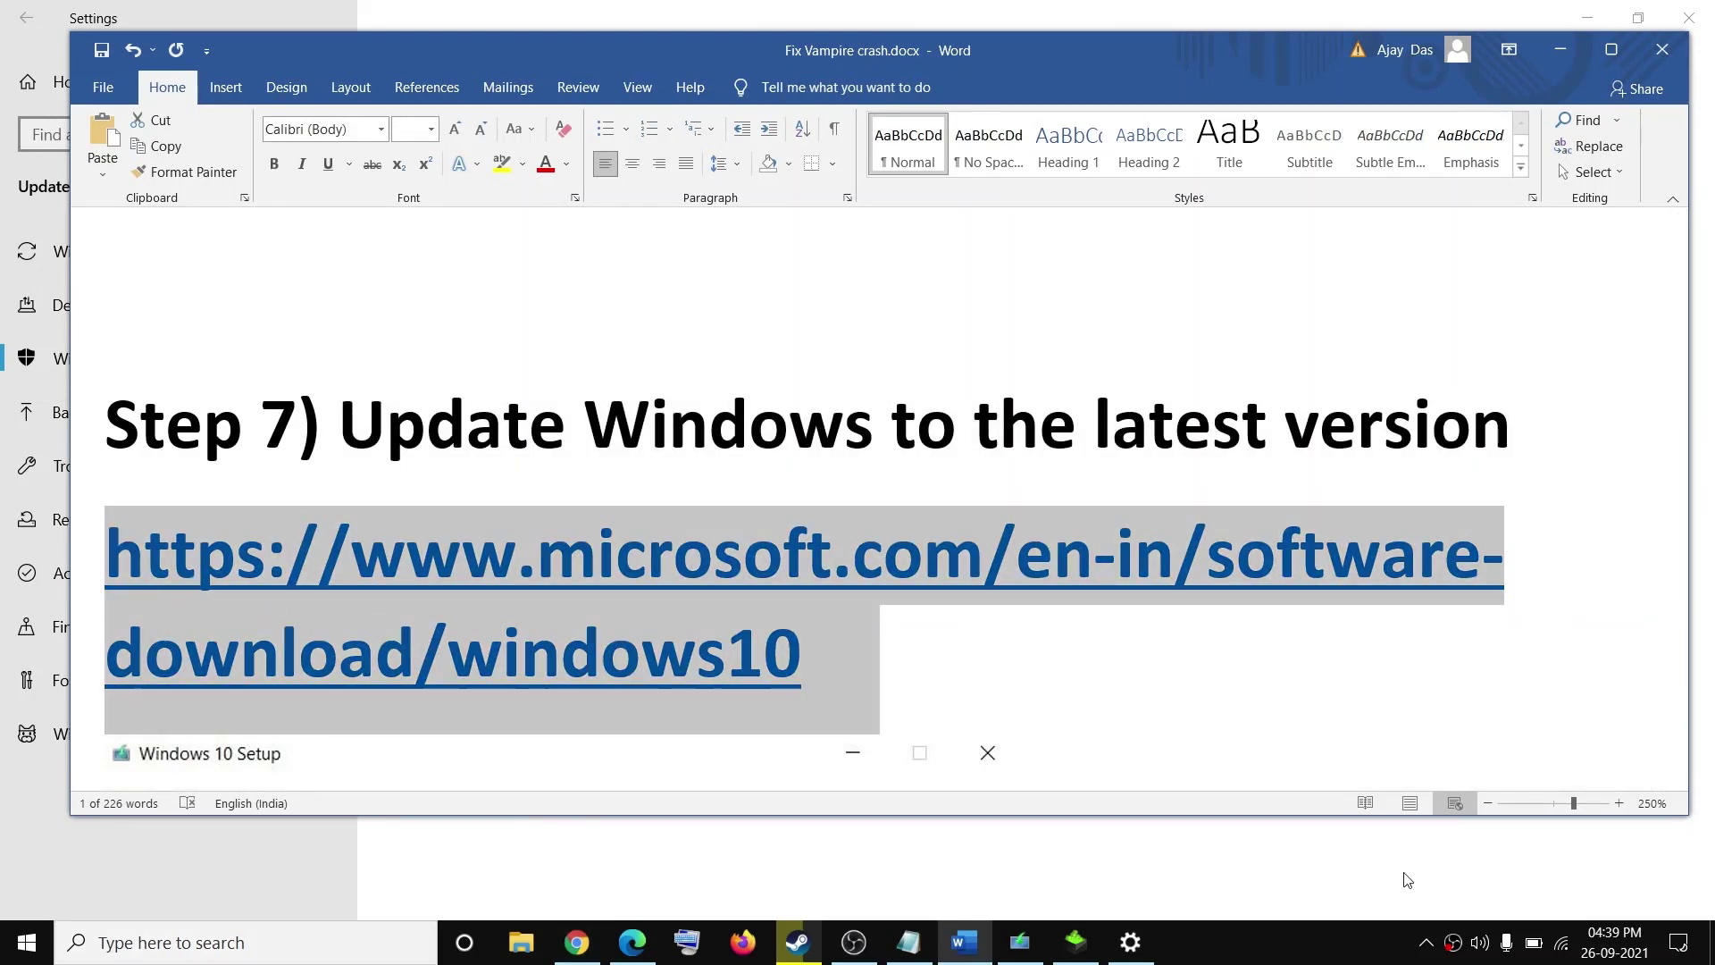
# Switch to Windows Settings, open Windows Update under Update & Security and check for updates
pyautogui.click(1131, 942)
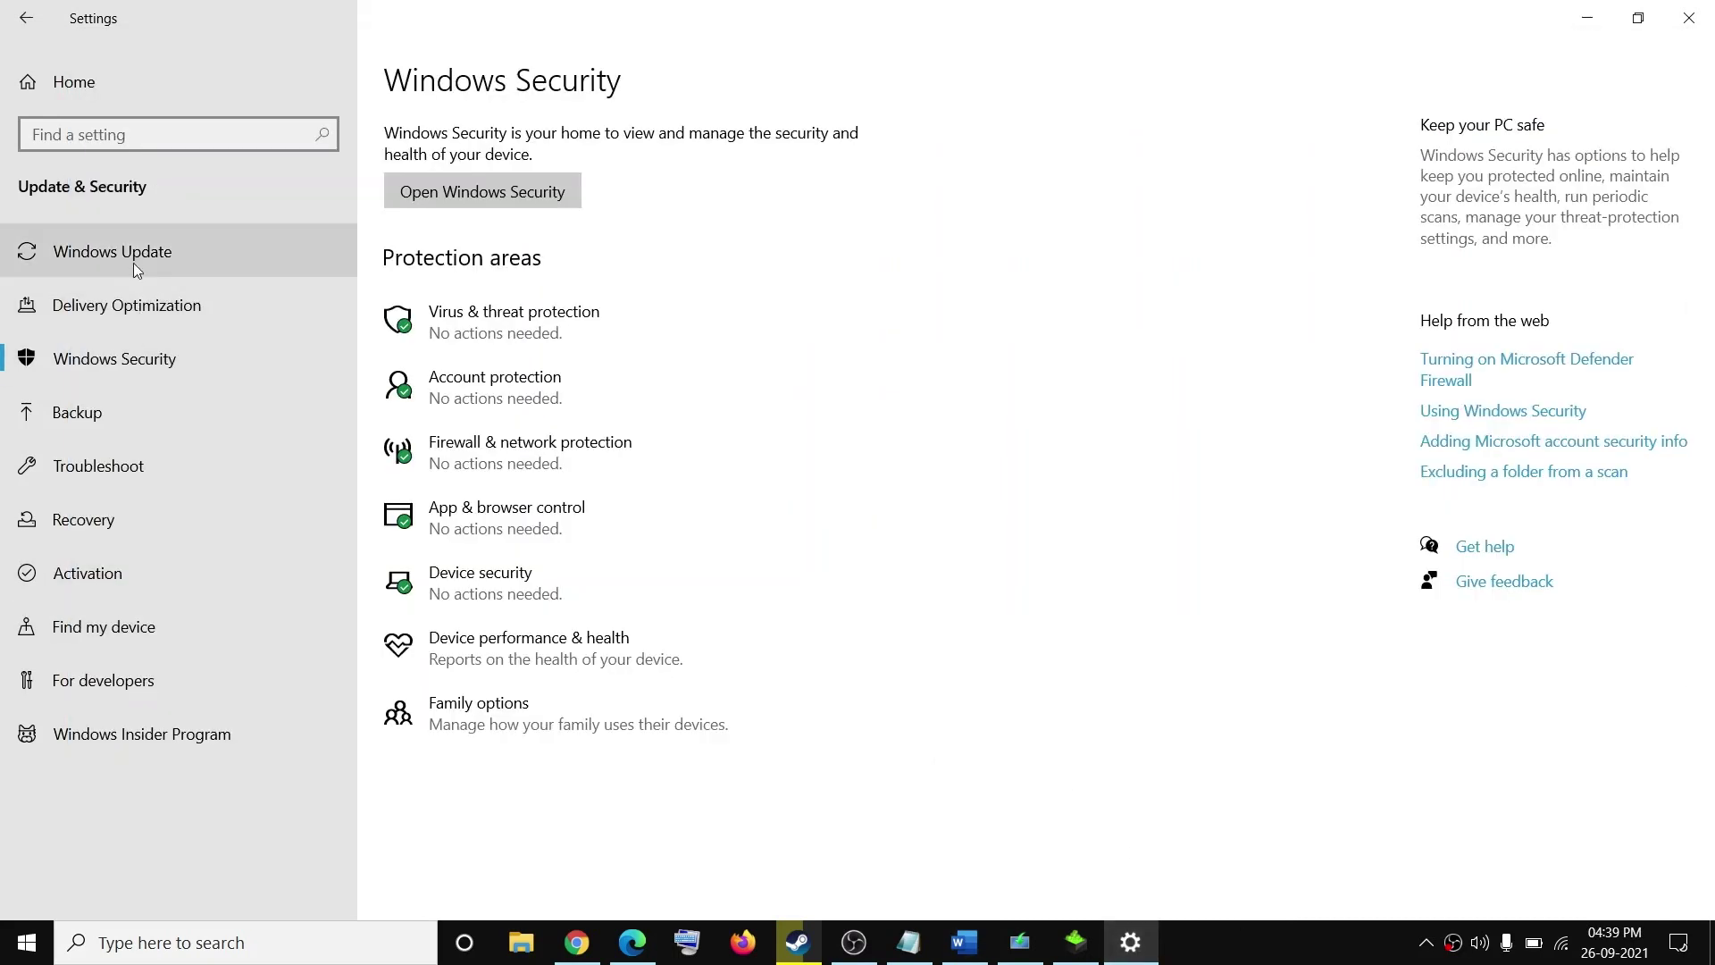
pyautogui.click(26, 942)
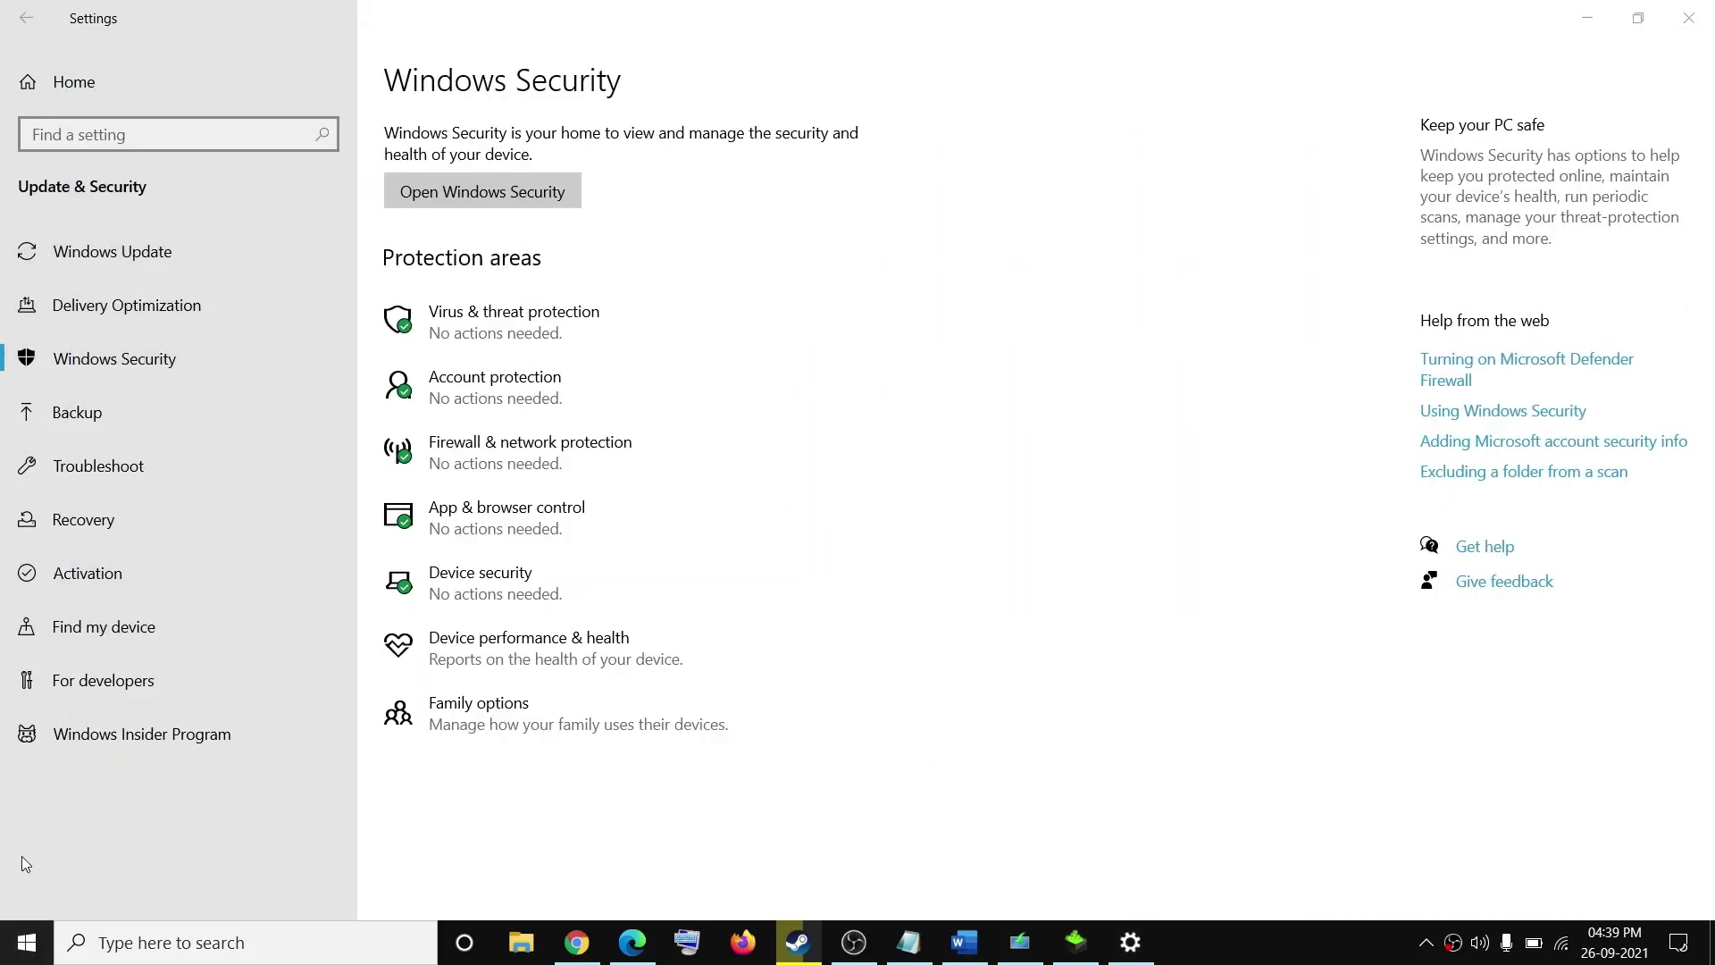
pyautogui.click(54, 840)
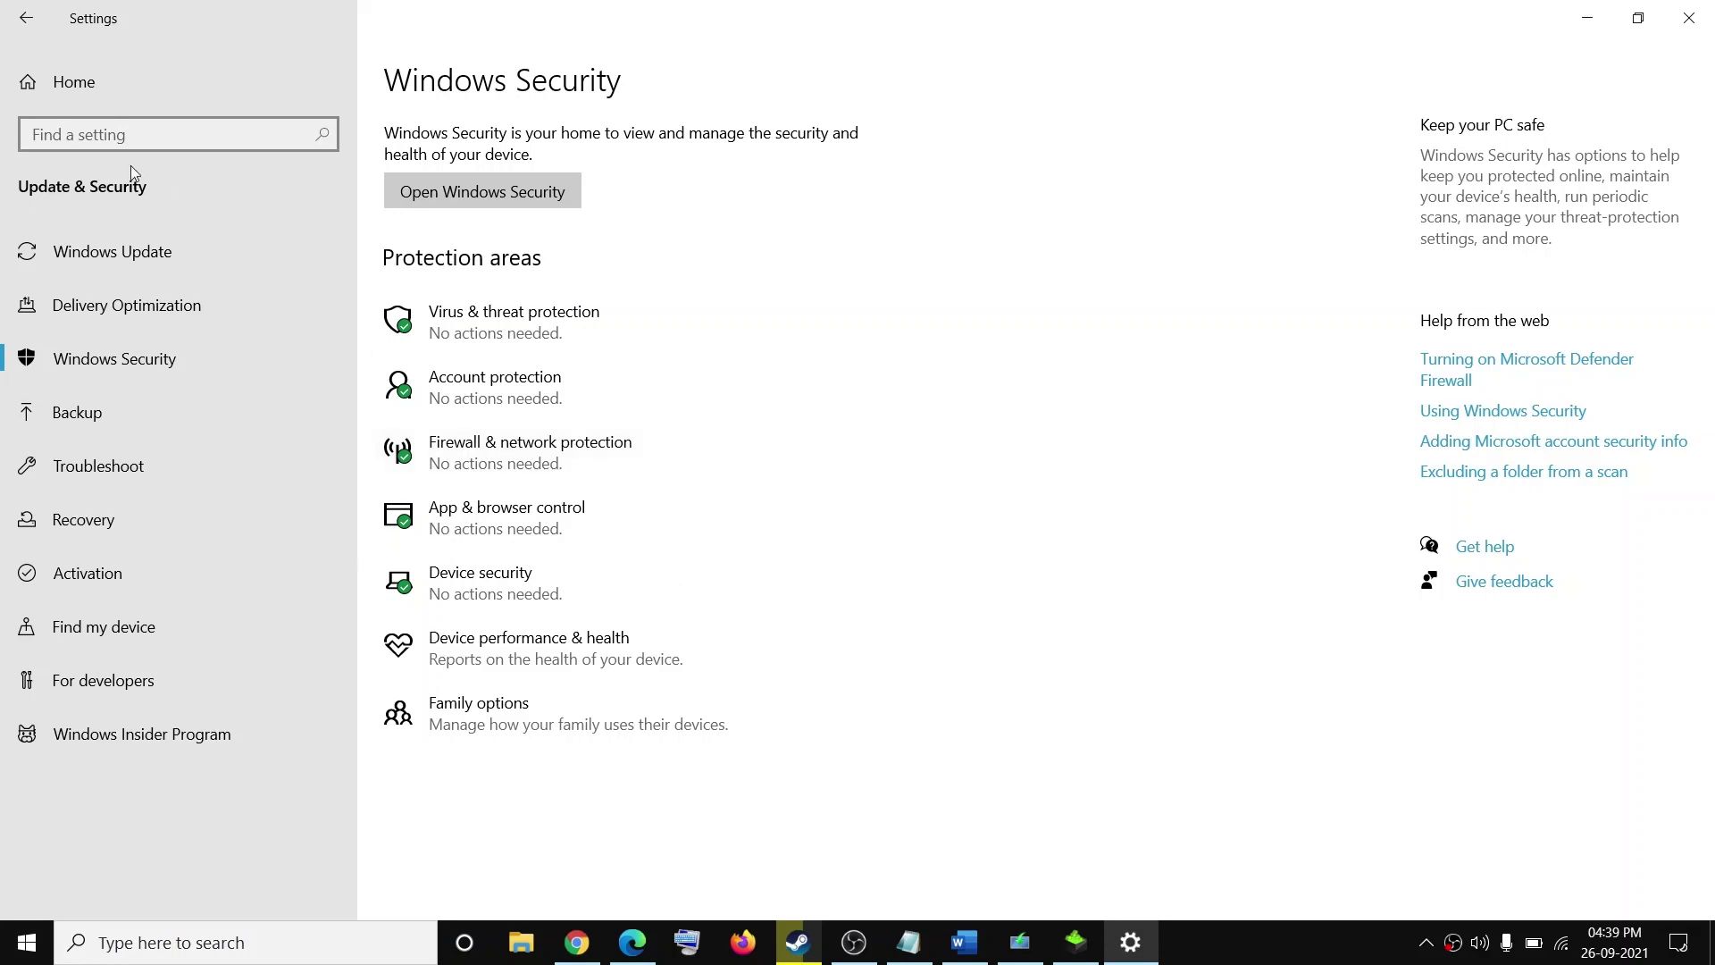
pyautogui.click(86, 84)
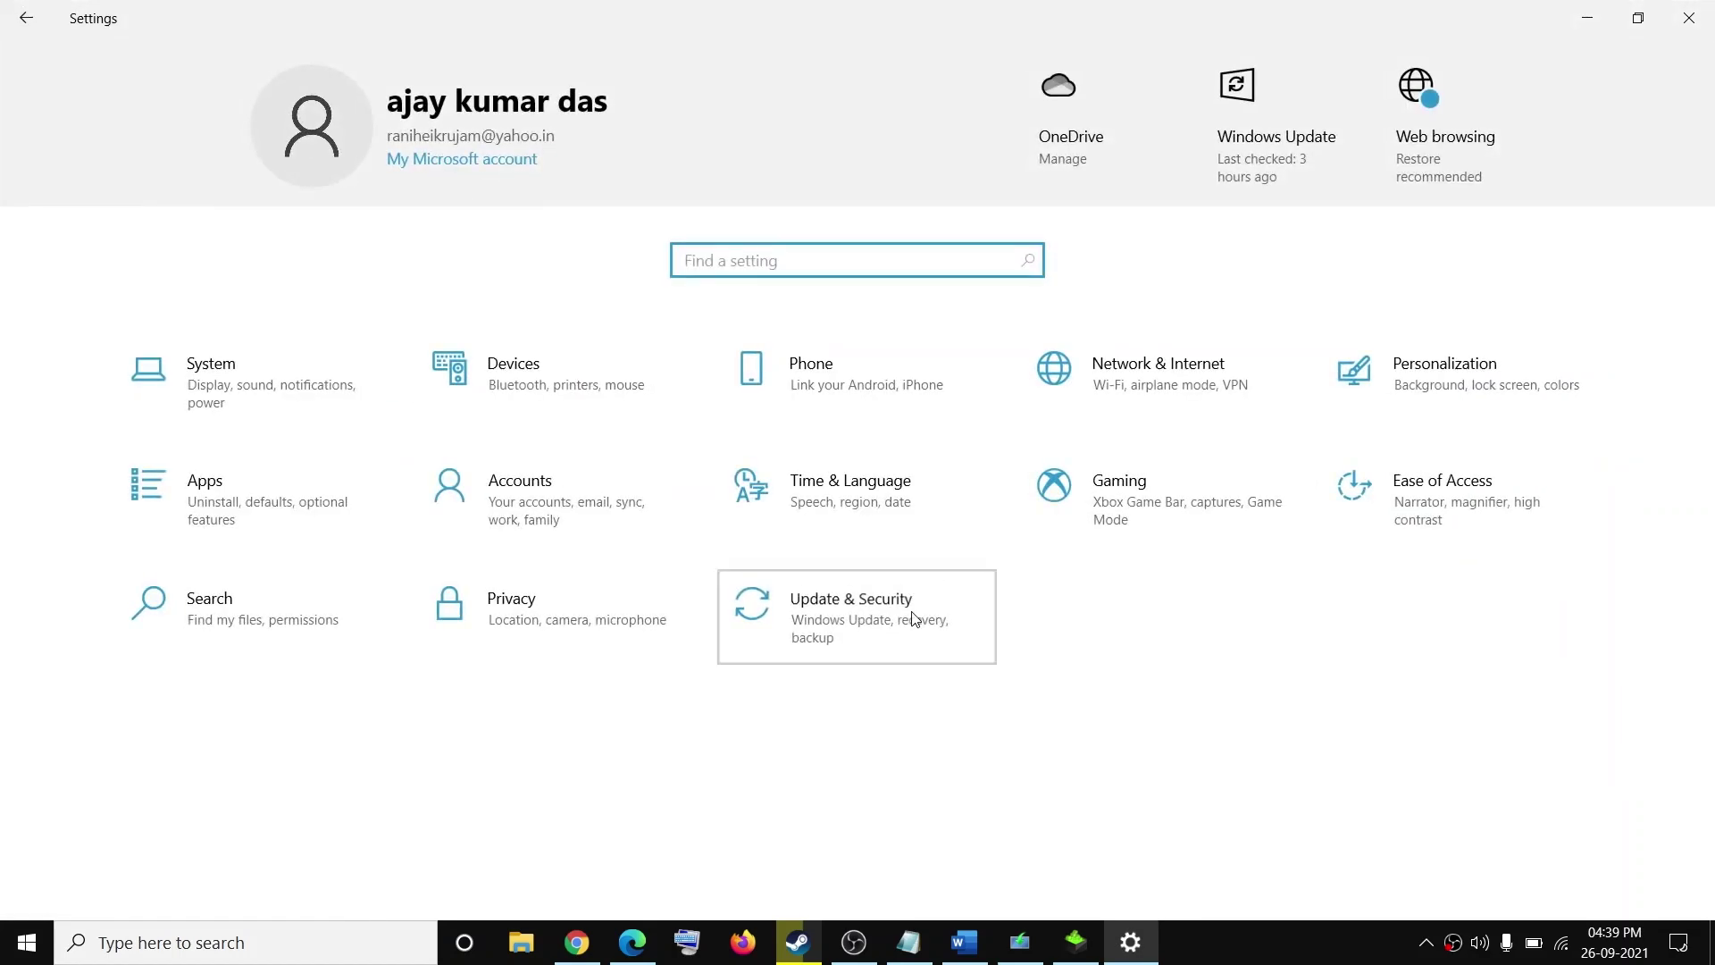
pyautogui.click(963, 611)
pyautogui.click(149, 250)
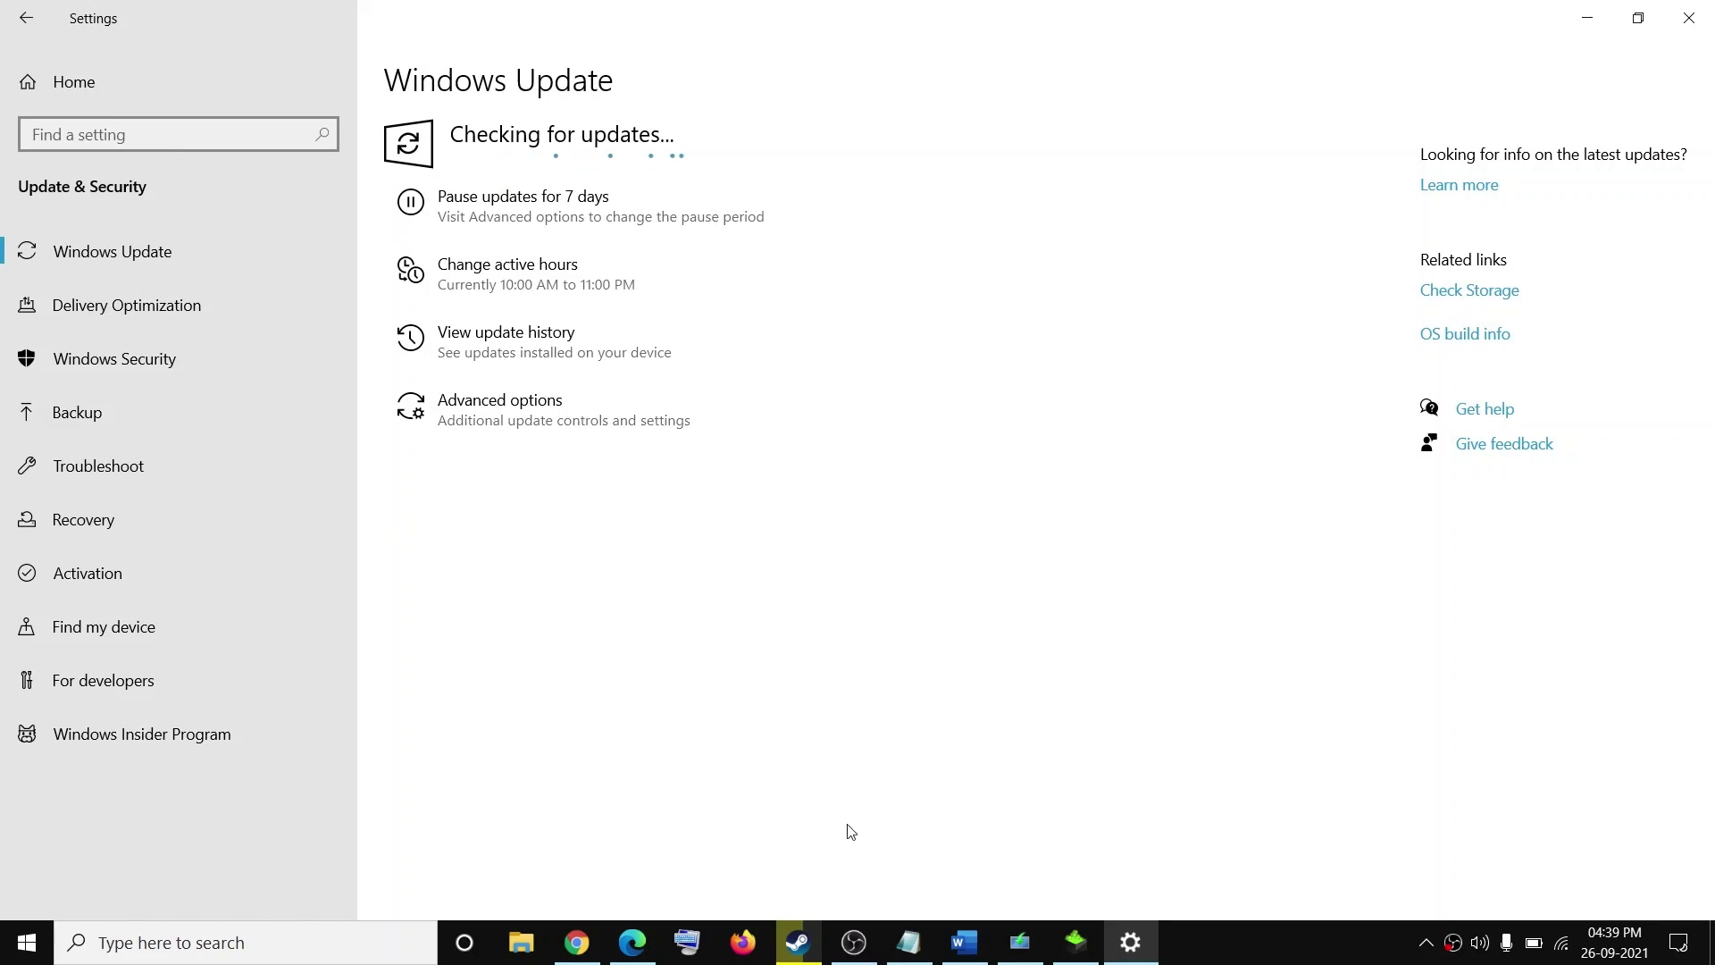
# Switch to Chrome and examine the media creation tool section on the Download Windows 10 page
pyautogui.click(576, 943)
pyautogui.scroll(-4, 514, 429)
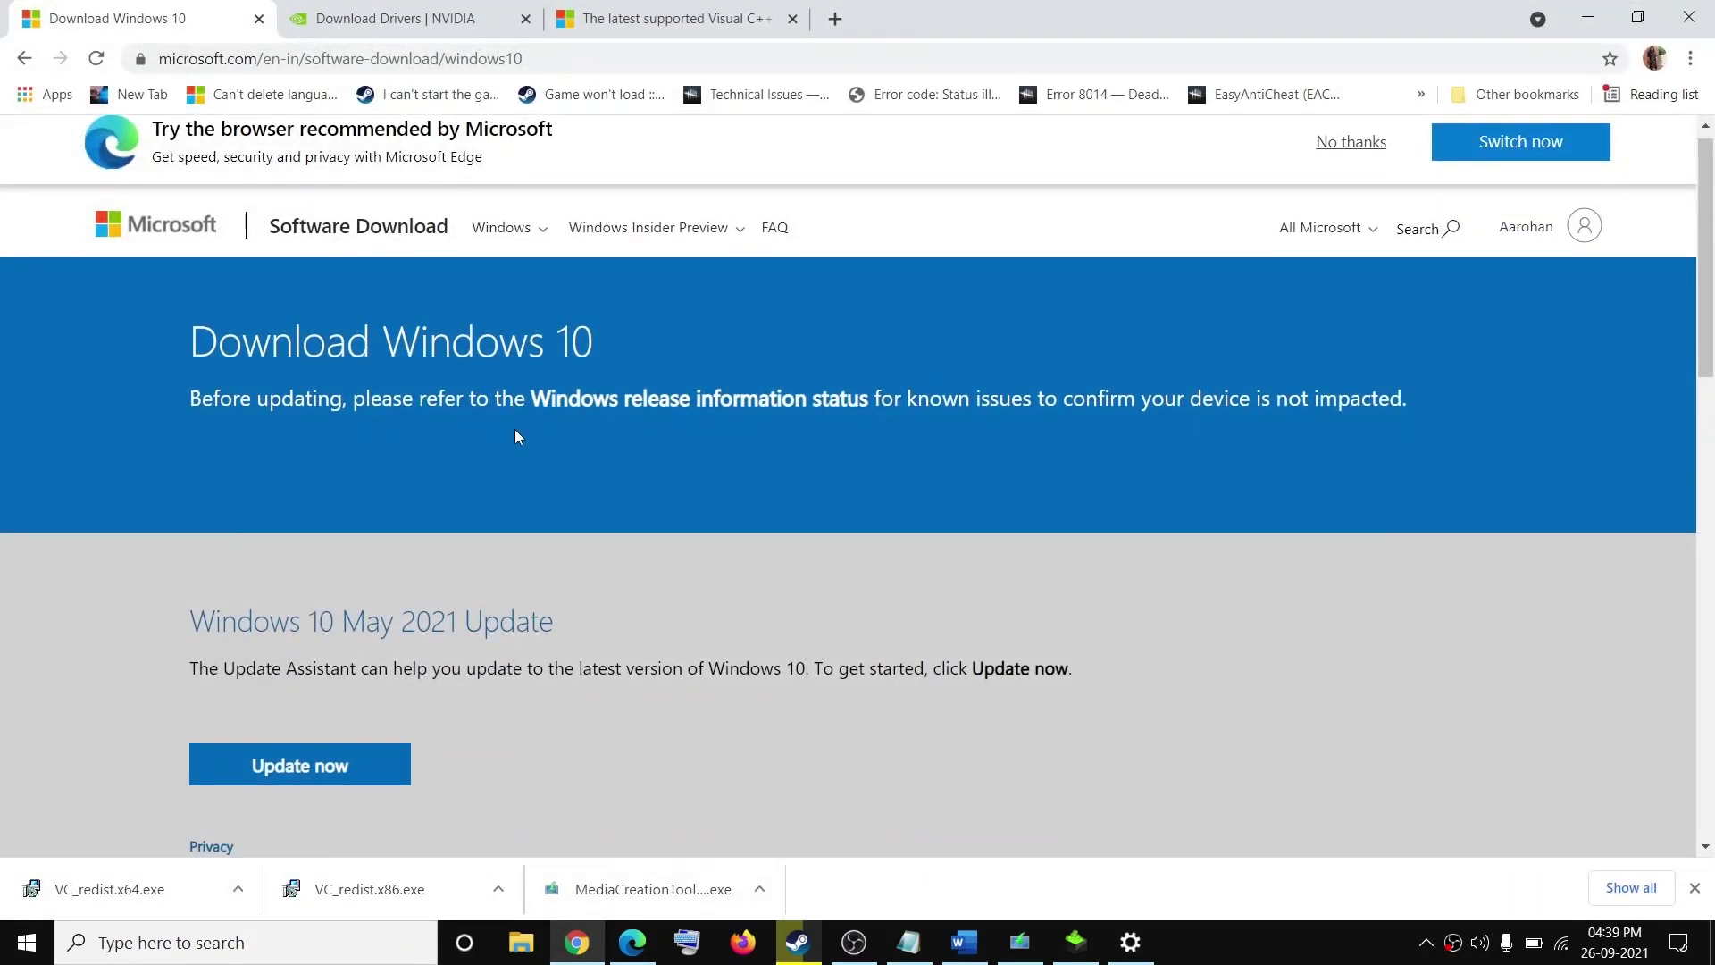
pyautogui.scroll(-1, 518, 495)
pyautogui.moveTo(190, 631); pyautogui.dragTo(416, 635)
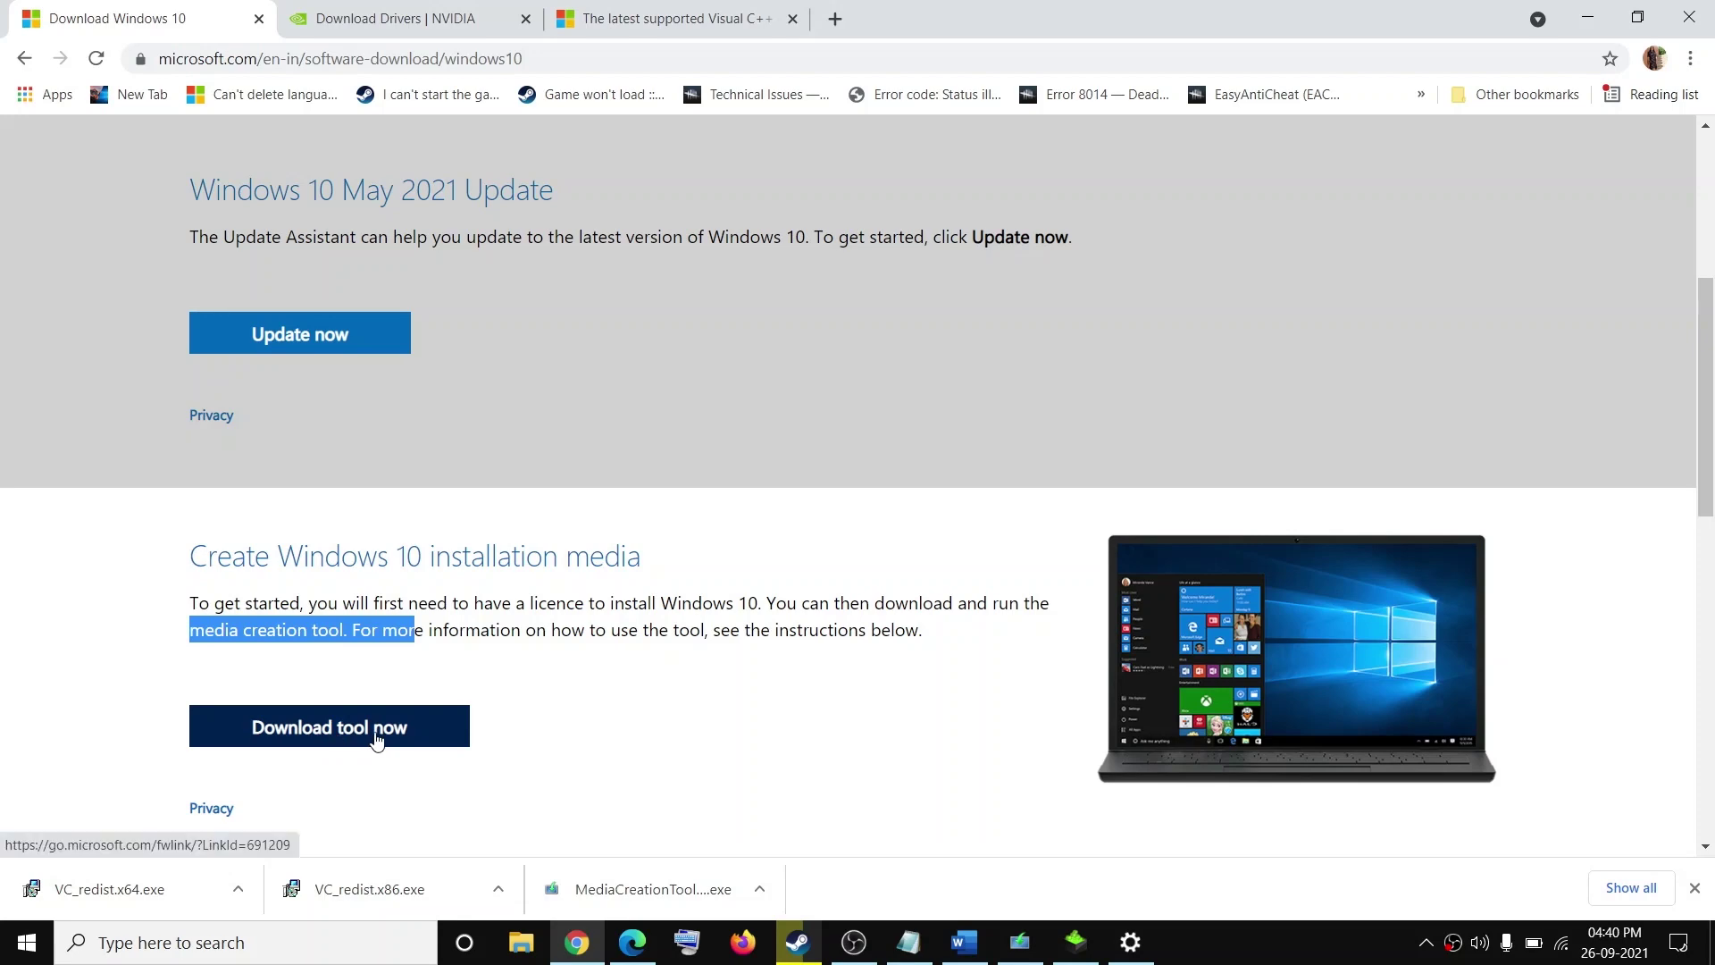
# Run the downloaded Media Creation Tool, accept its licence terms and start the download with Upgrade this PC now
pyautogui.click(658, 906)
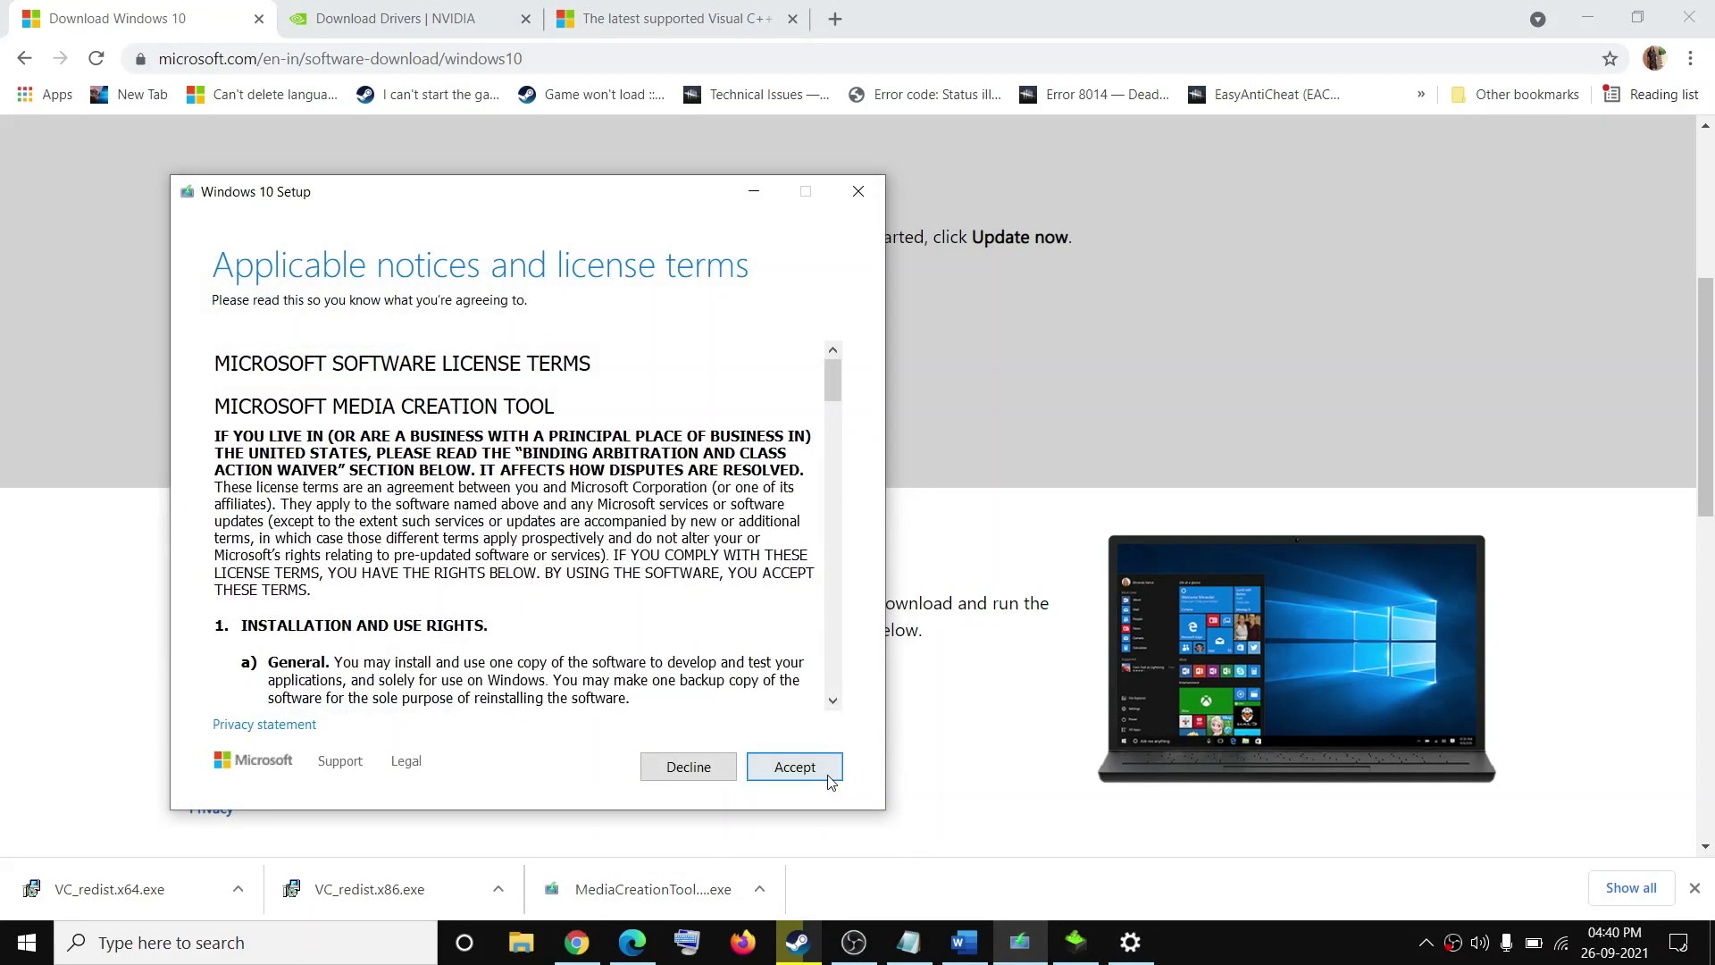
pyautogui.click(765, 765)
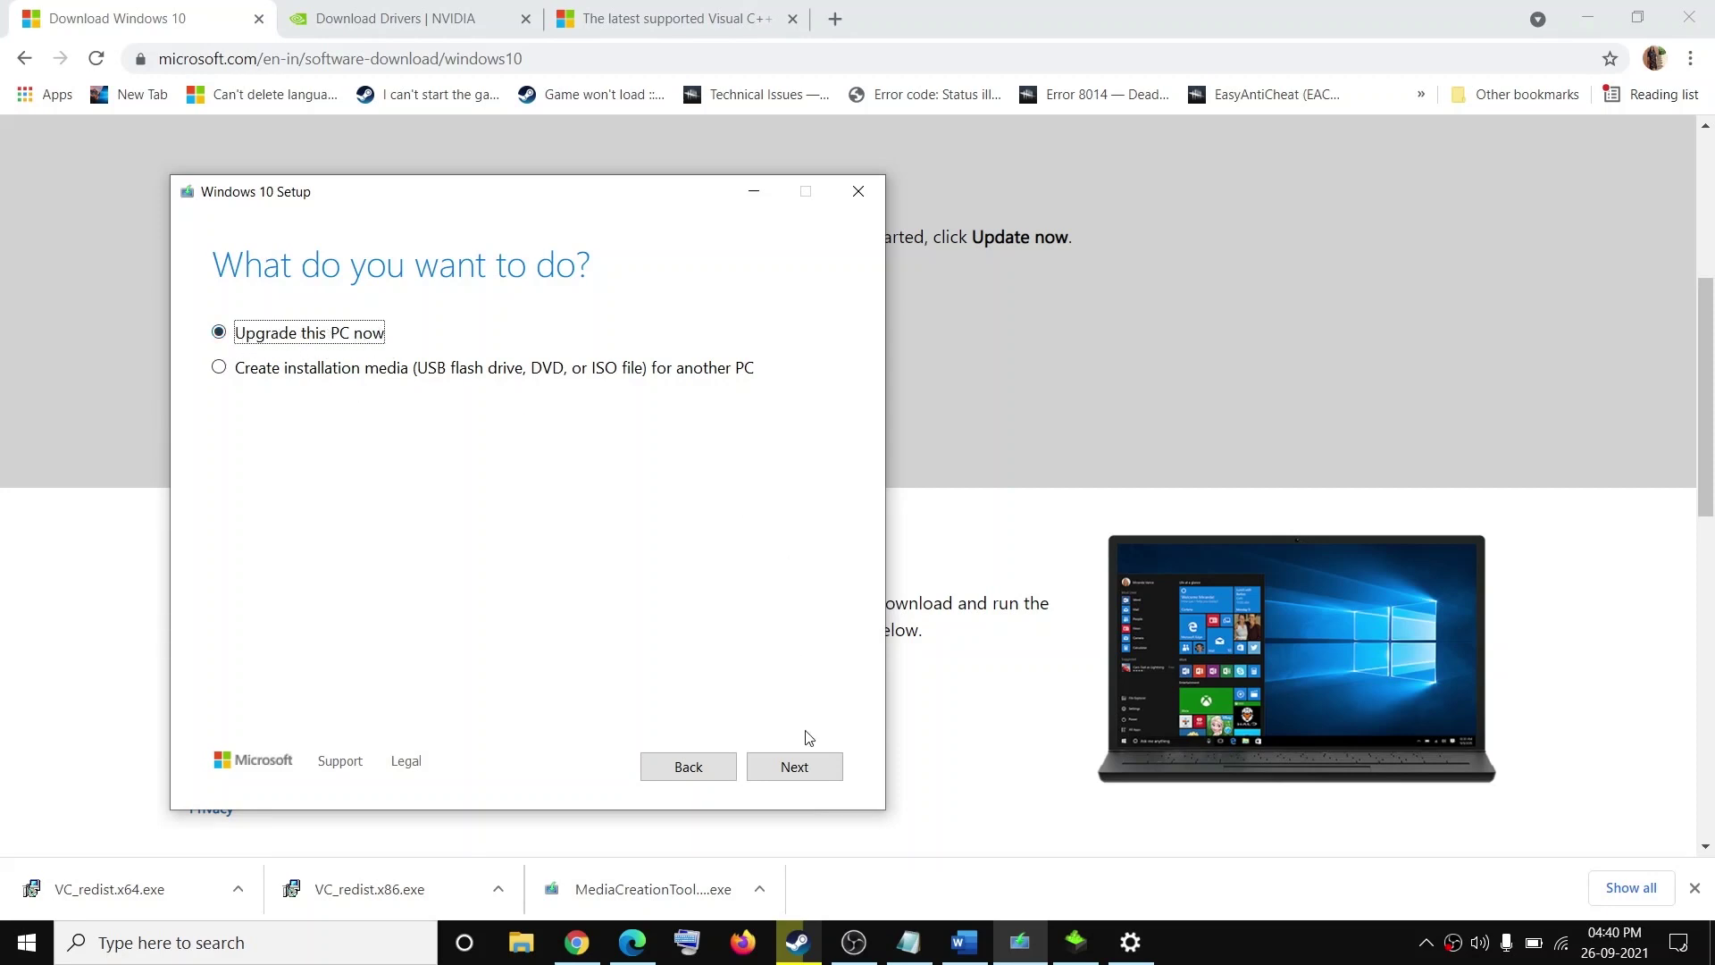
pyautogui.click(798, 772)
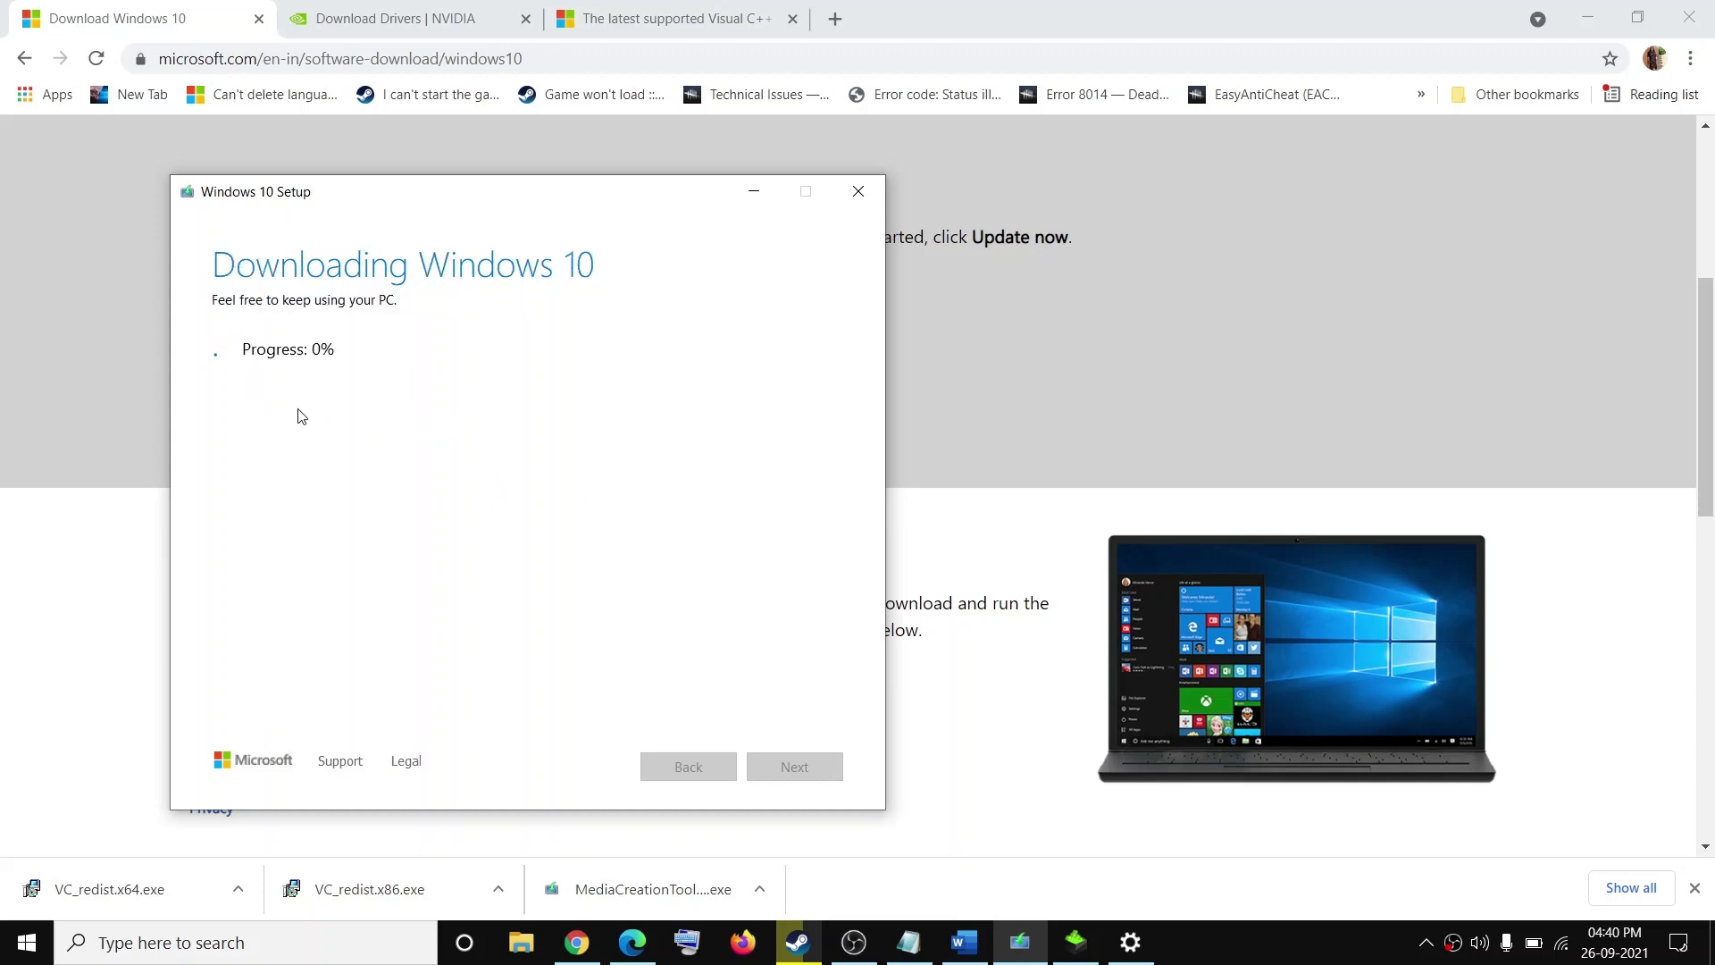
# Switch to the Word guide and review the Windows 10 Setup "Ready to install" screenshot under Step 7
pyautogui.click(964, 941)
pyautogui.scroll(-5, 676, 591)
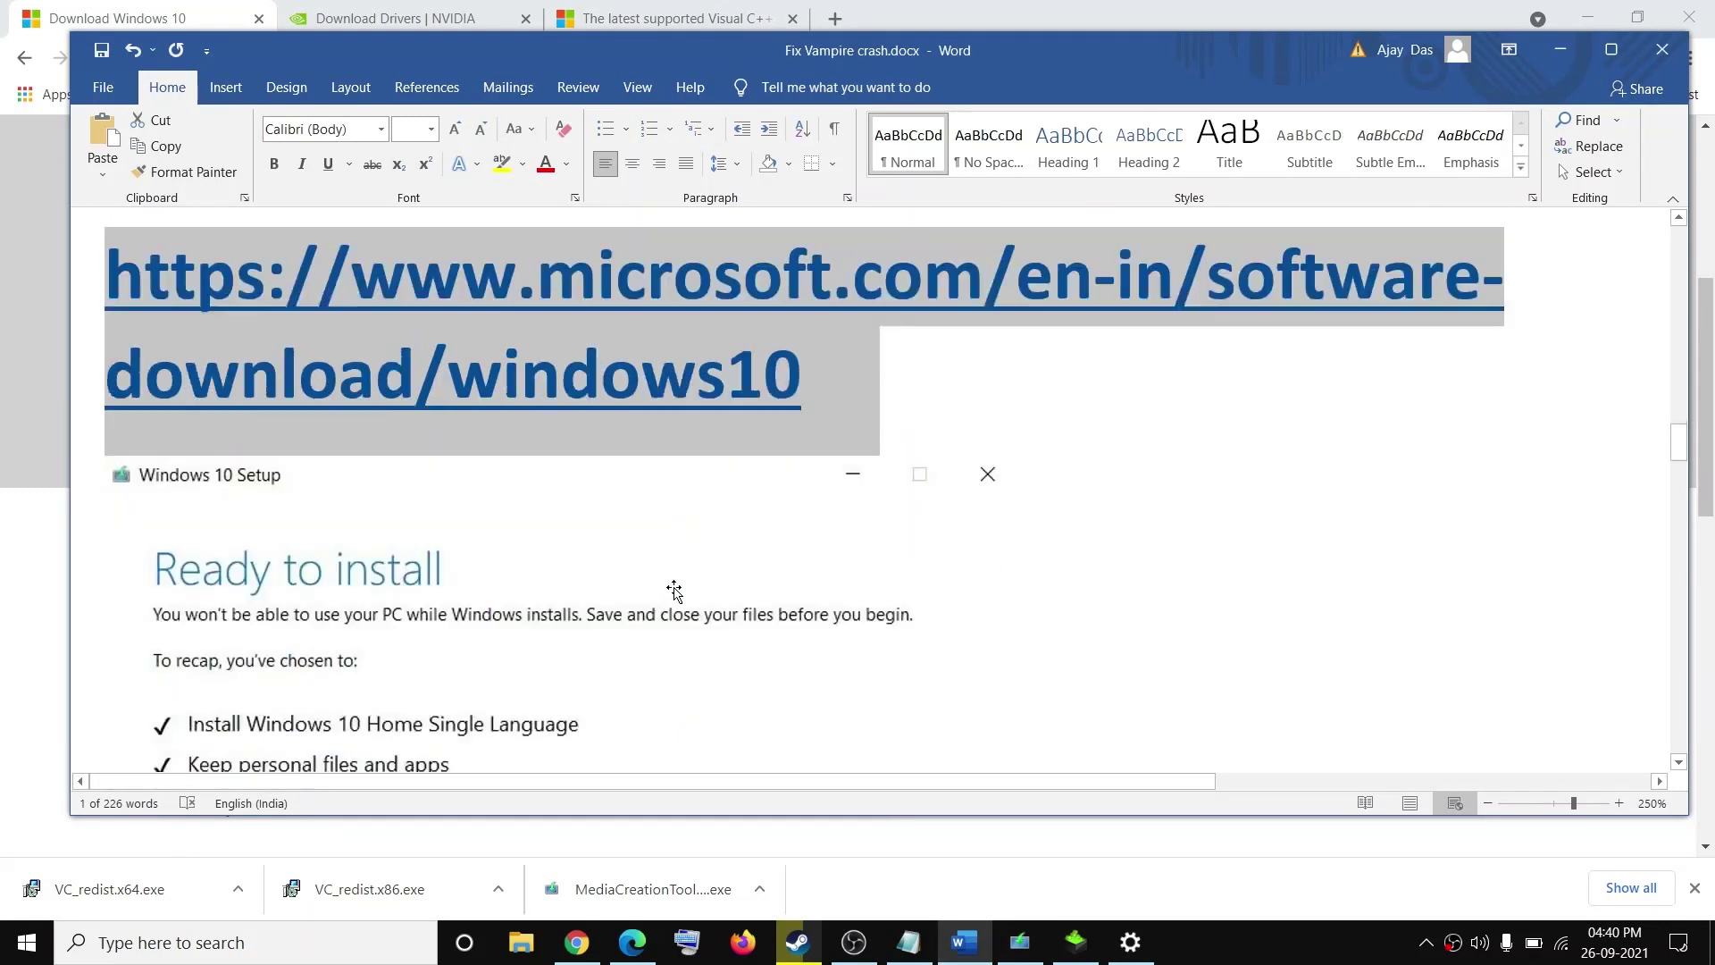
pyautogui.scroll(1, 675, 592)
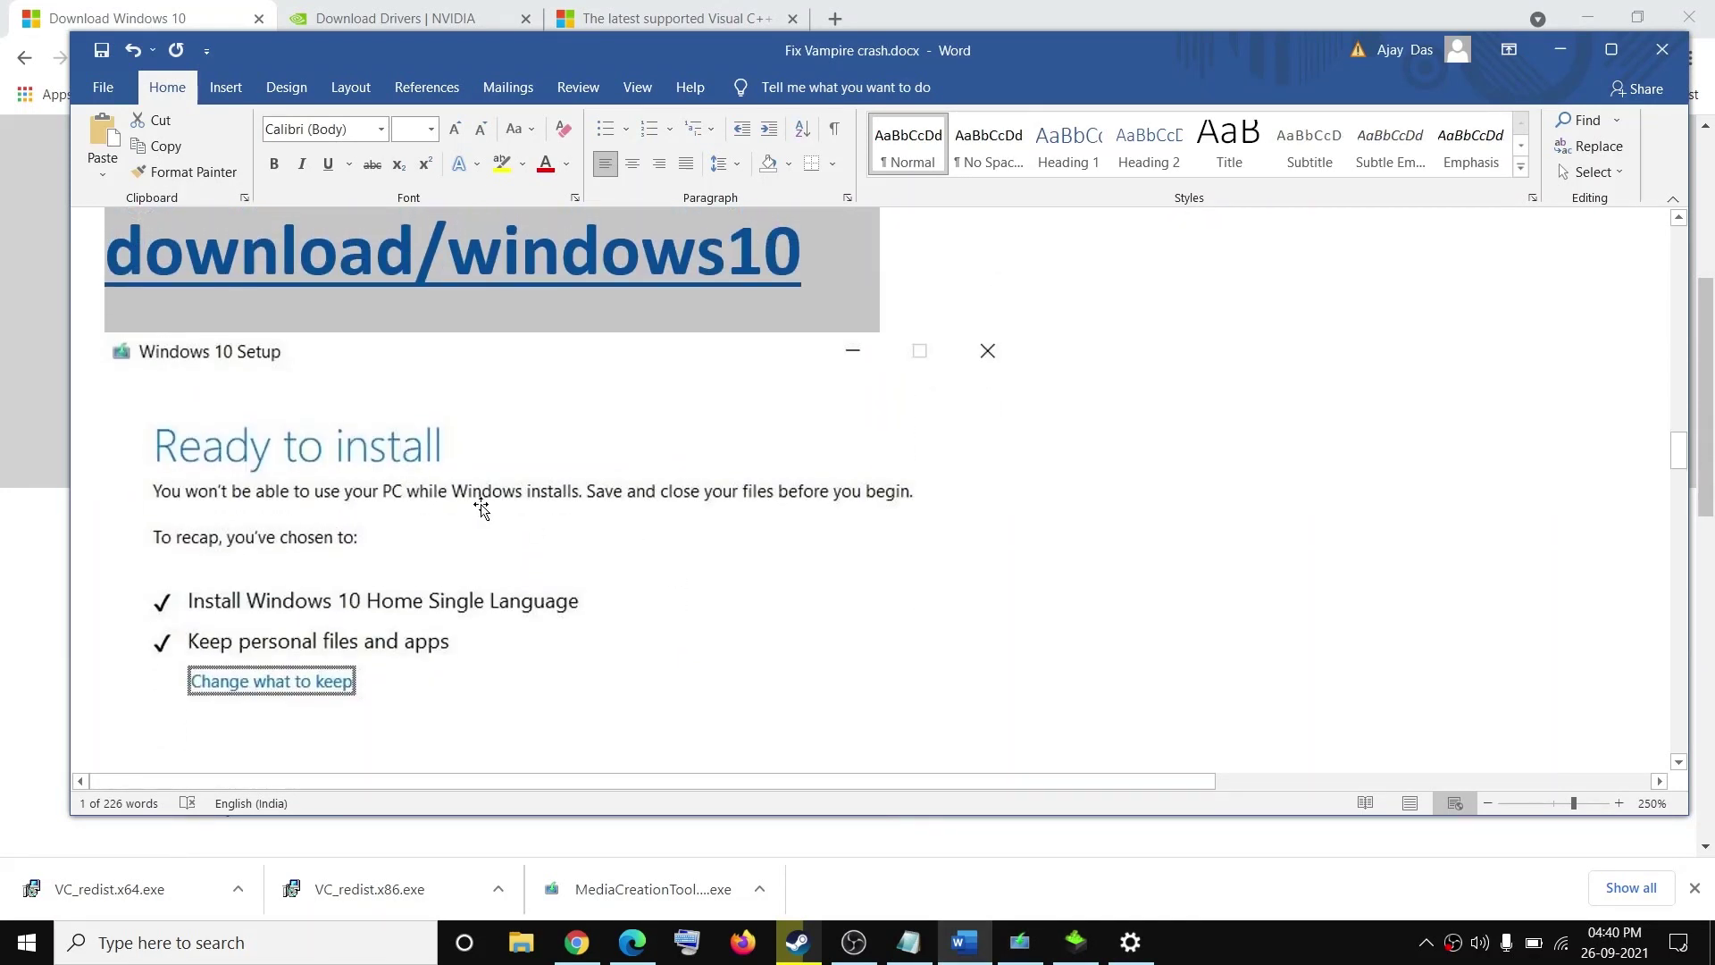
pyautogui.scroll(-1, 640, 454)
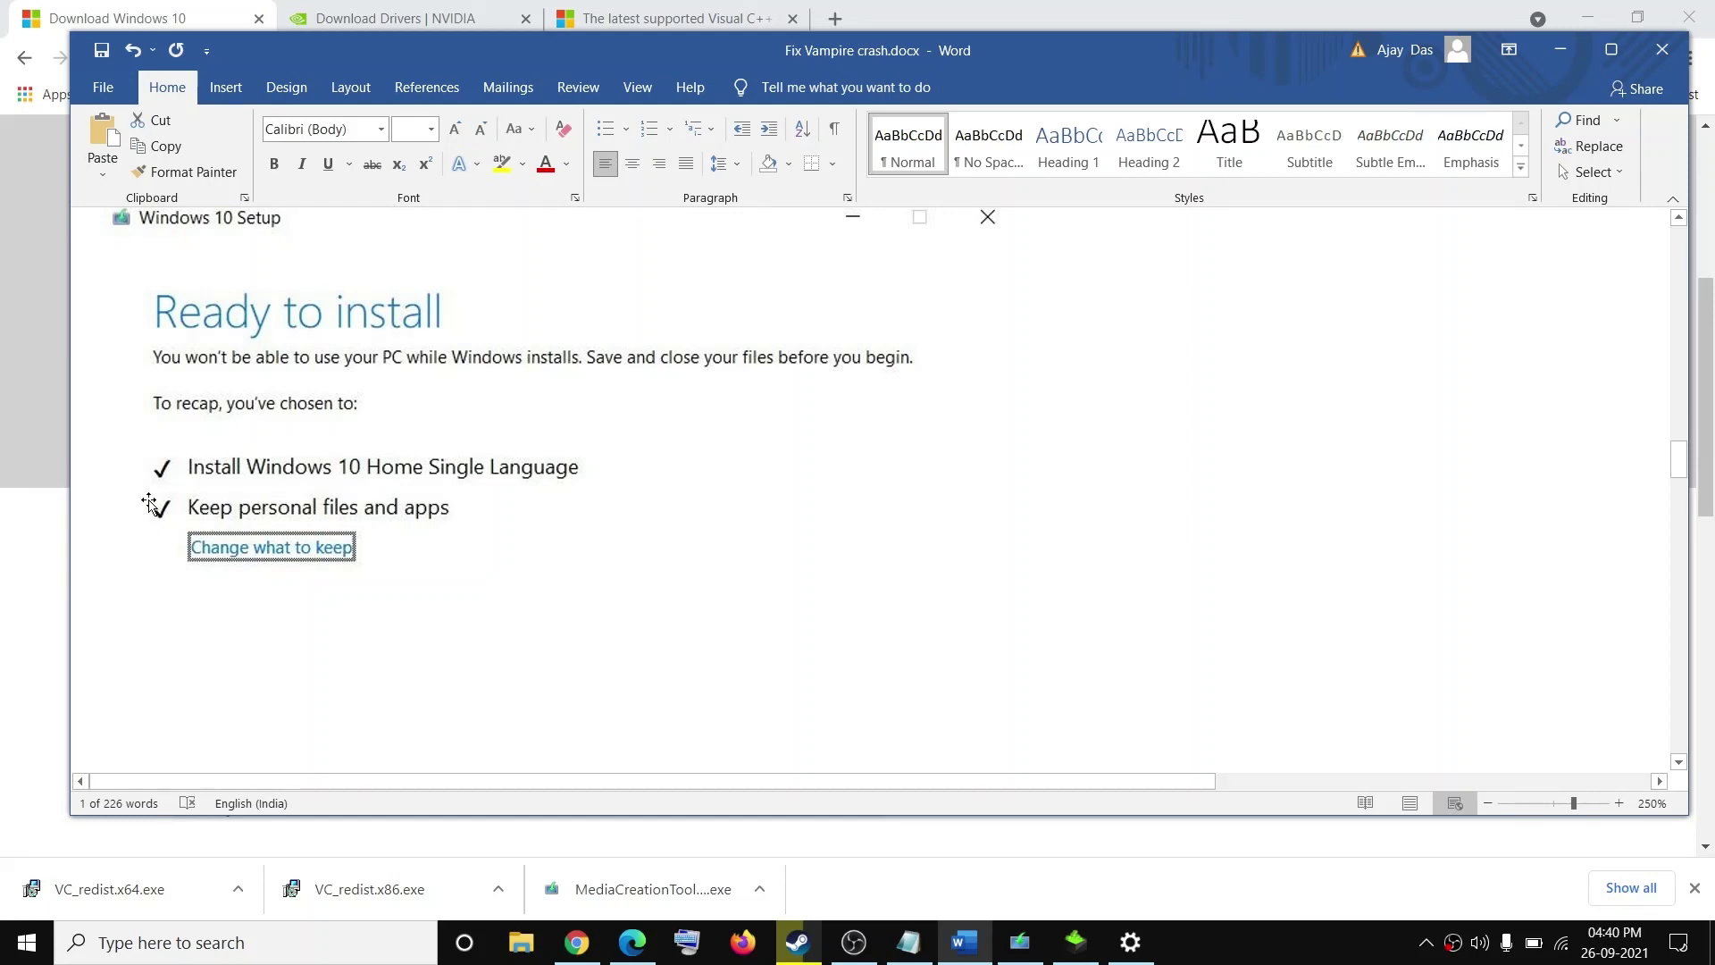
pyautogui.scroll(-3, 491, 524)
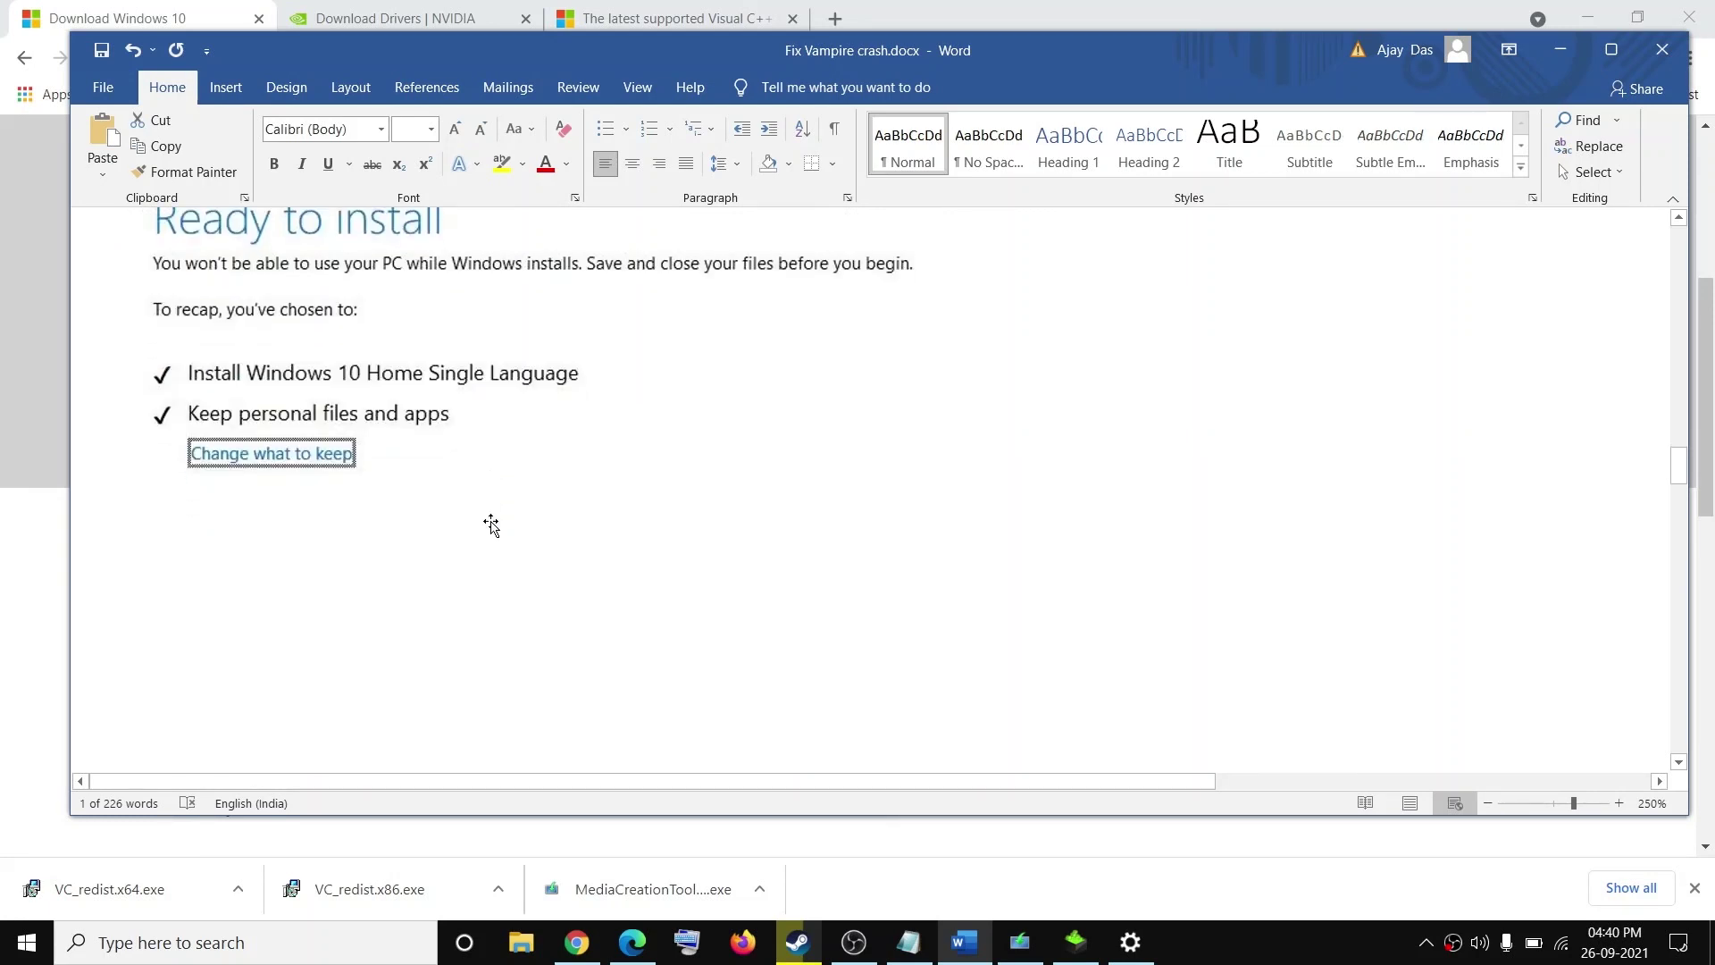
pyautogui.scroll(2, 983, 607)
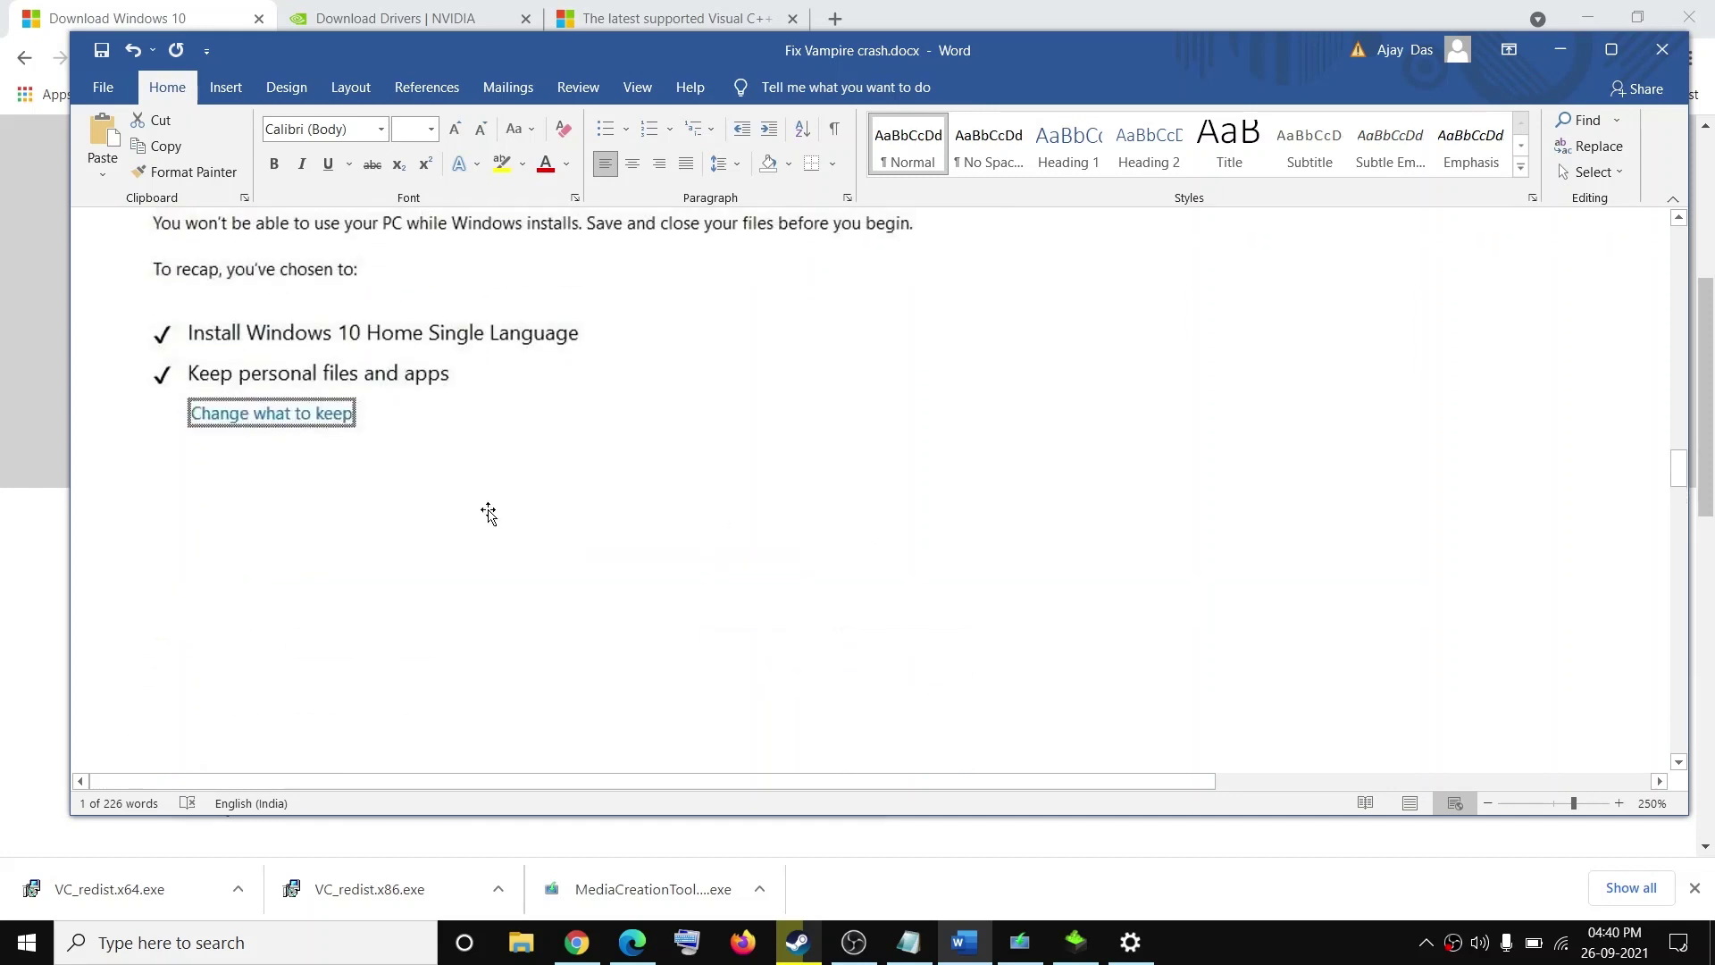
pyautogui.scroll(-5, 742, 498)
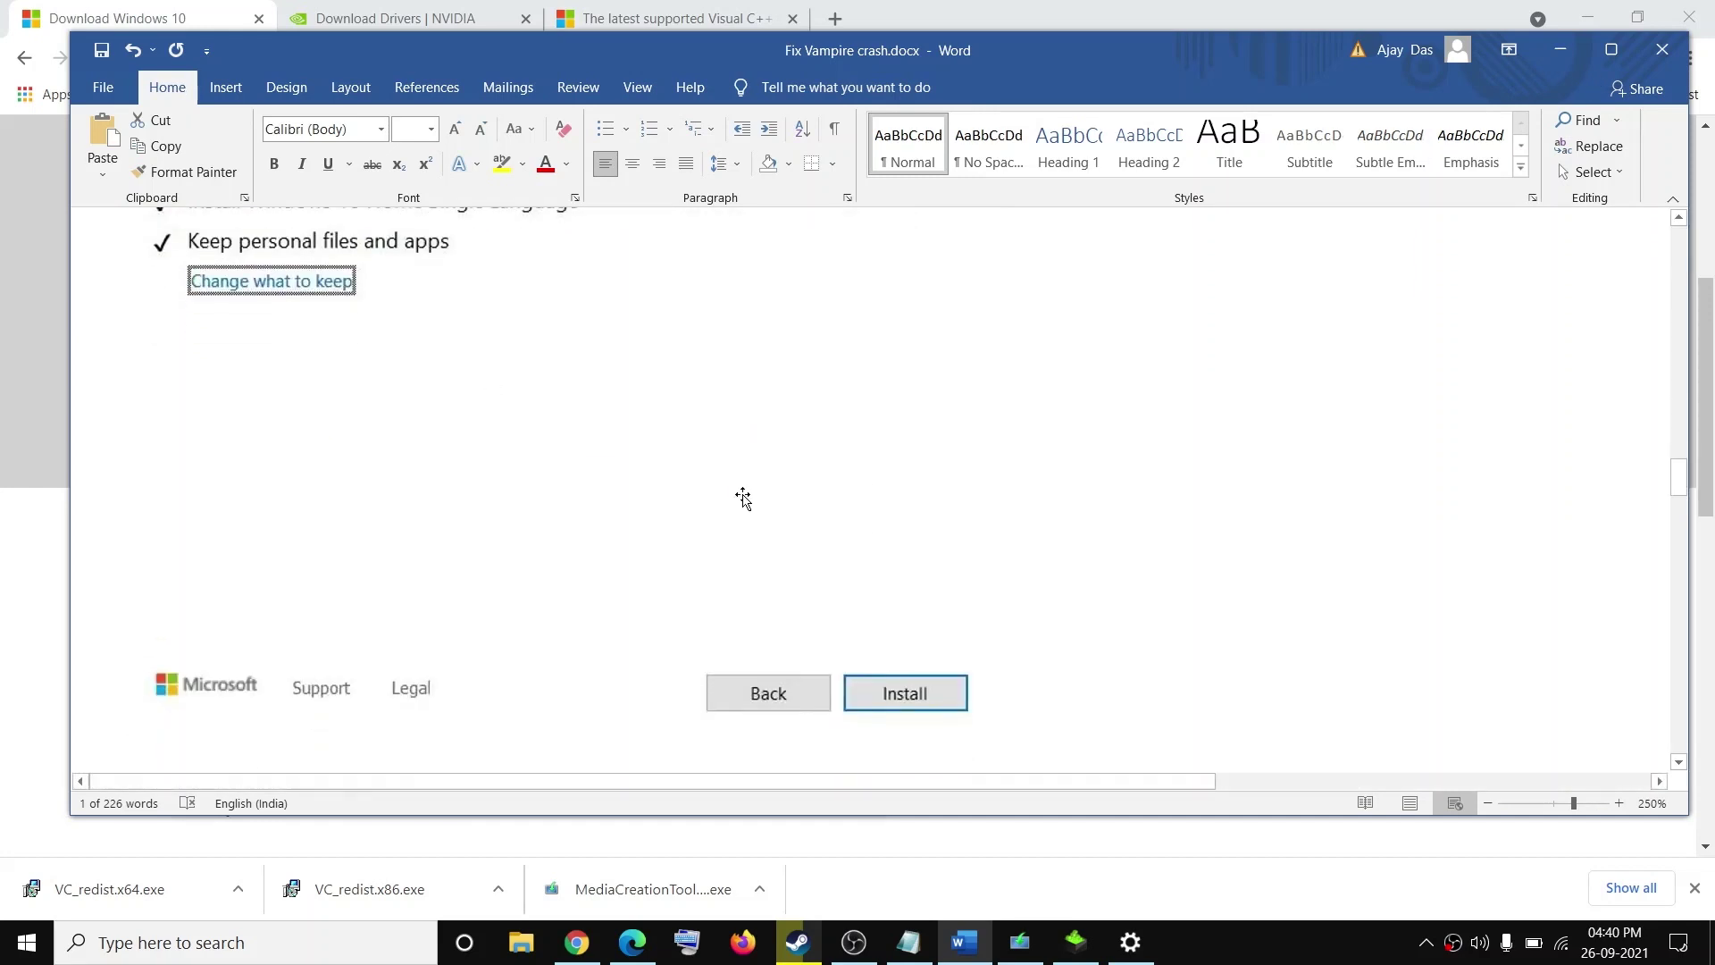
# Go to Step 8 about the clean graphics driver installation and put the AMD support link on its own line
pyautogui.scroll(-1, 743, 498)
pyautogui.moveTo(340, 429); pyautogui.dragTo(1394, 438)
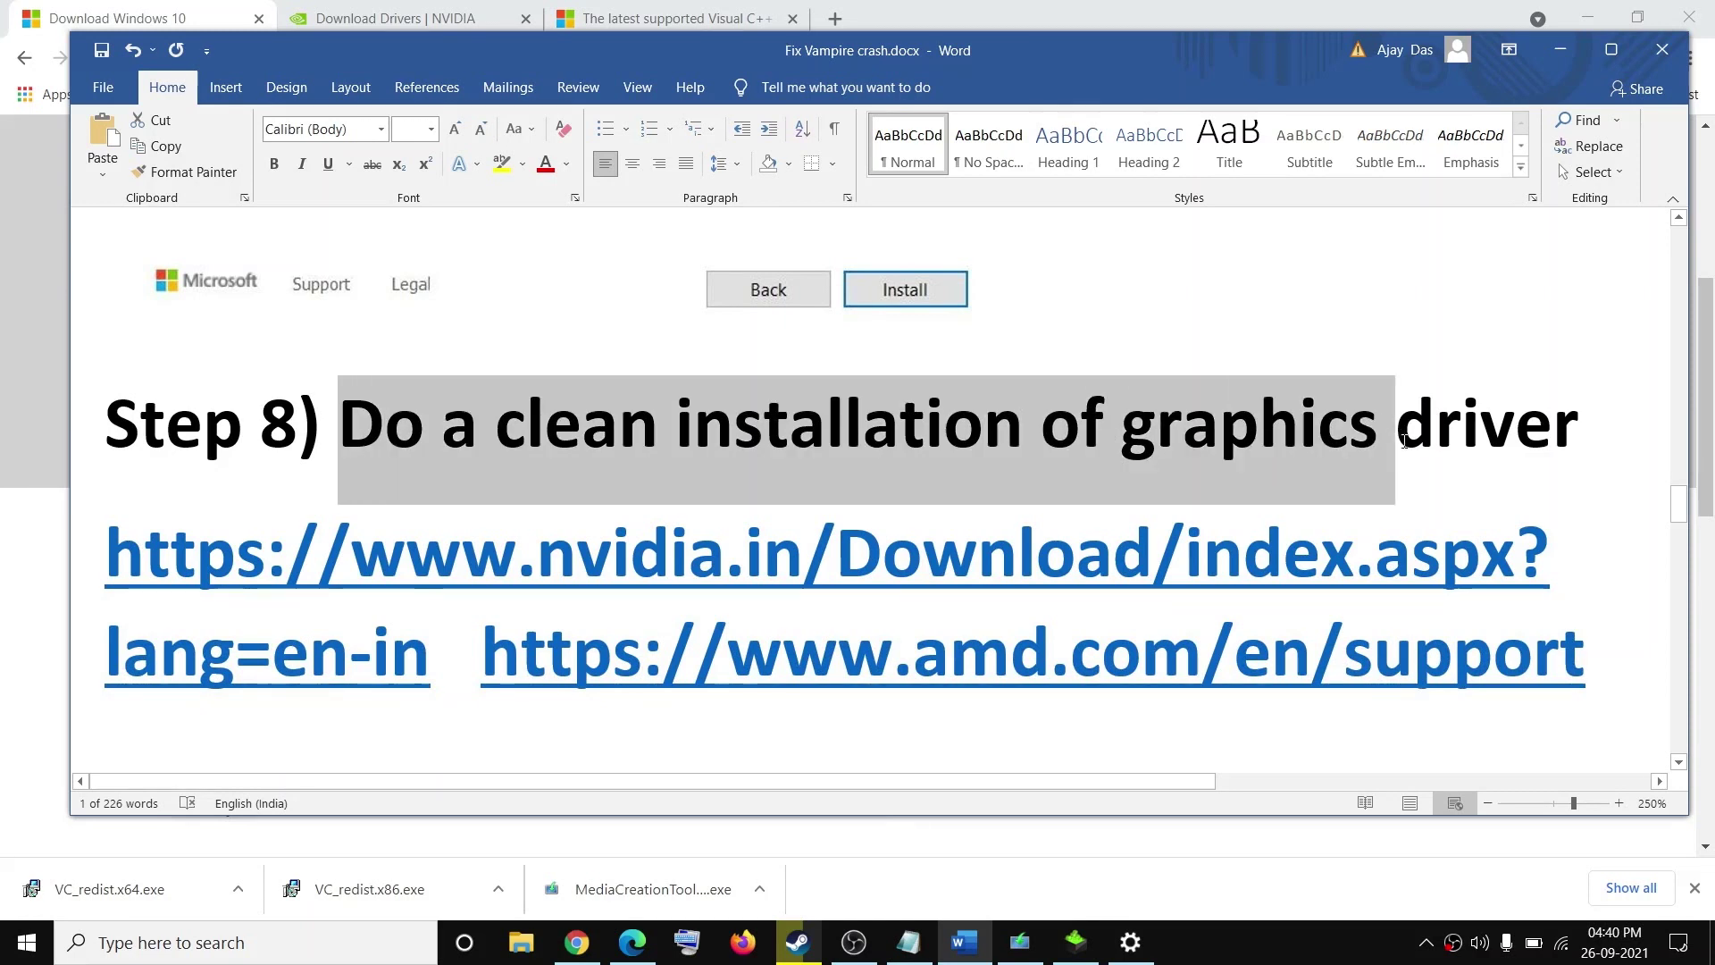
pyautogui.scroll(-2, 833, 593)
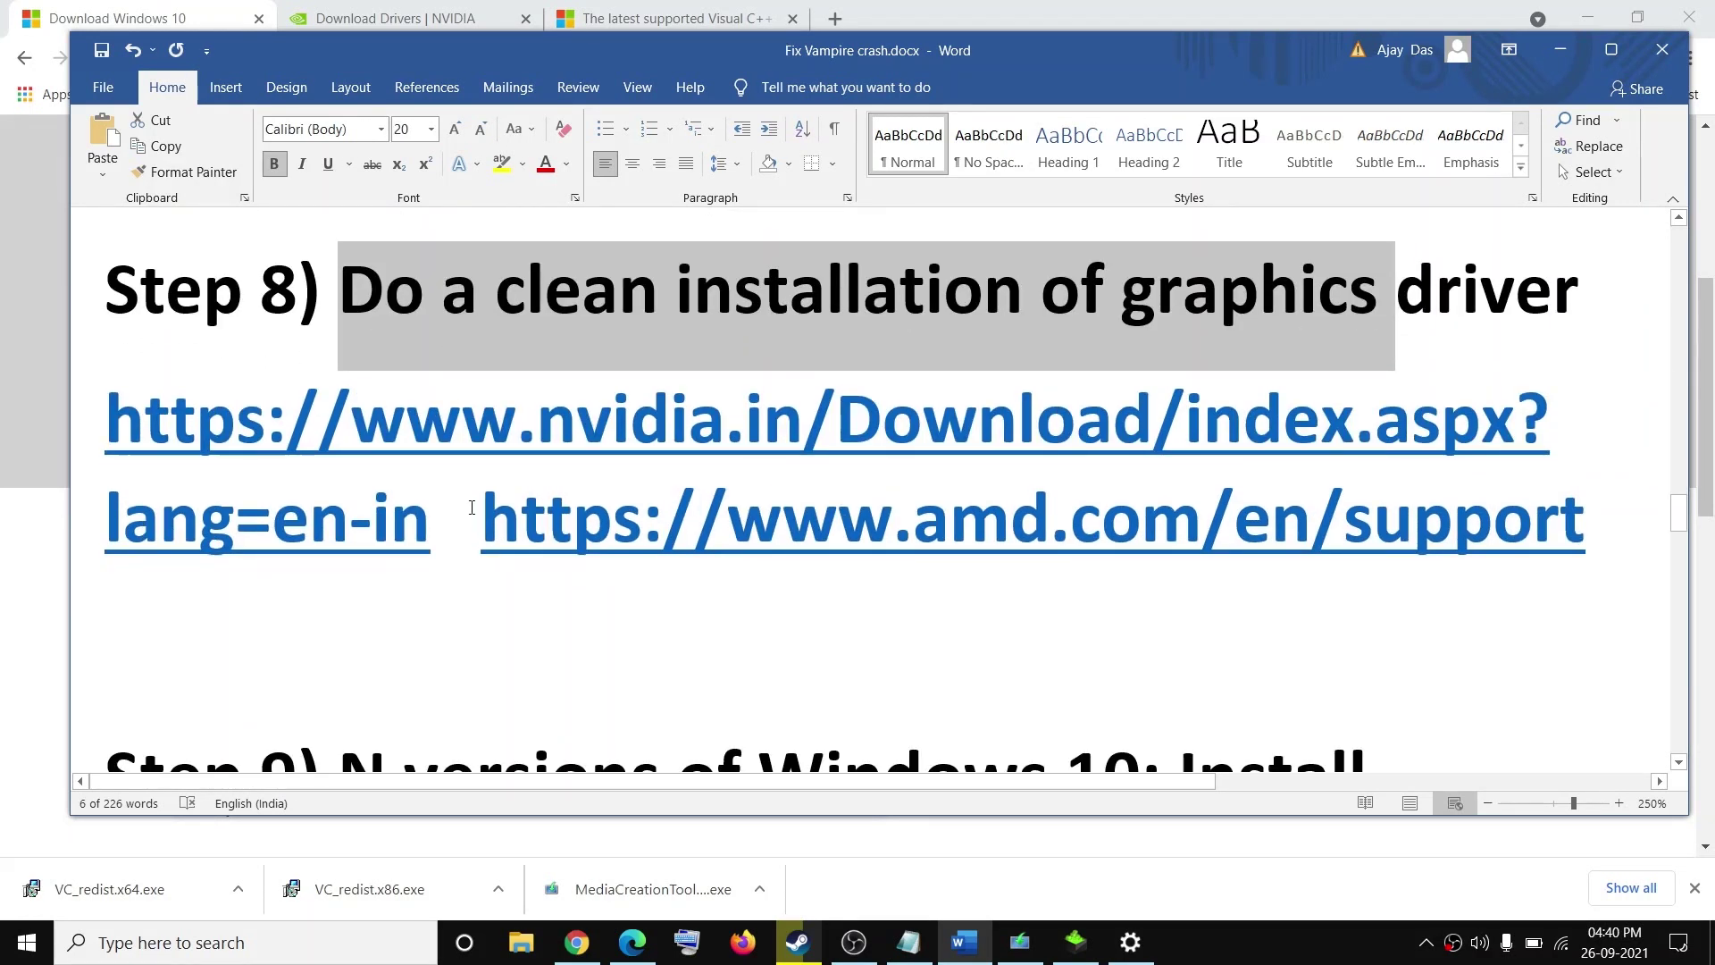
pyautogui.click(480, 507)
pyautogui.press('Return')
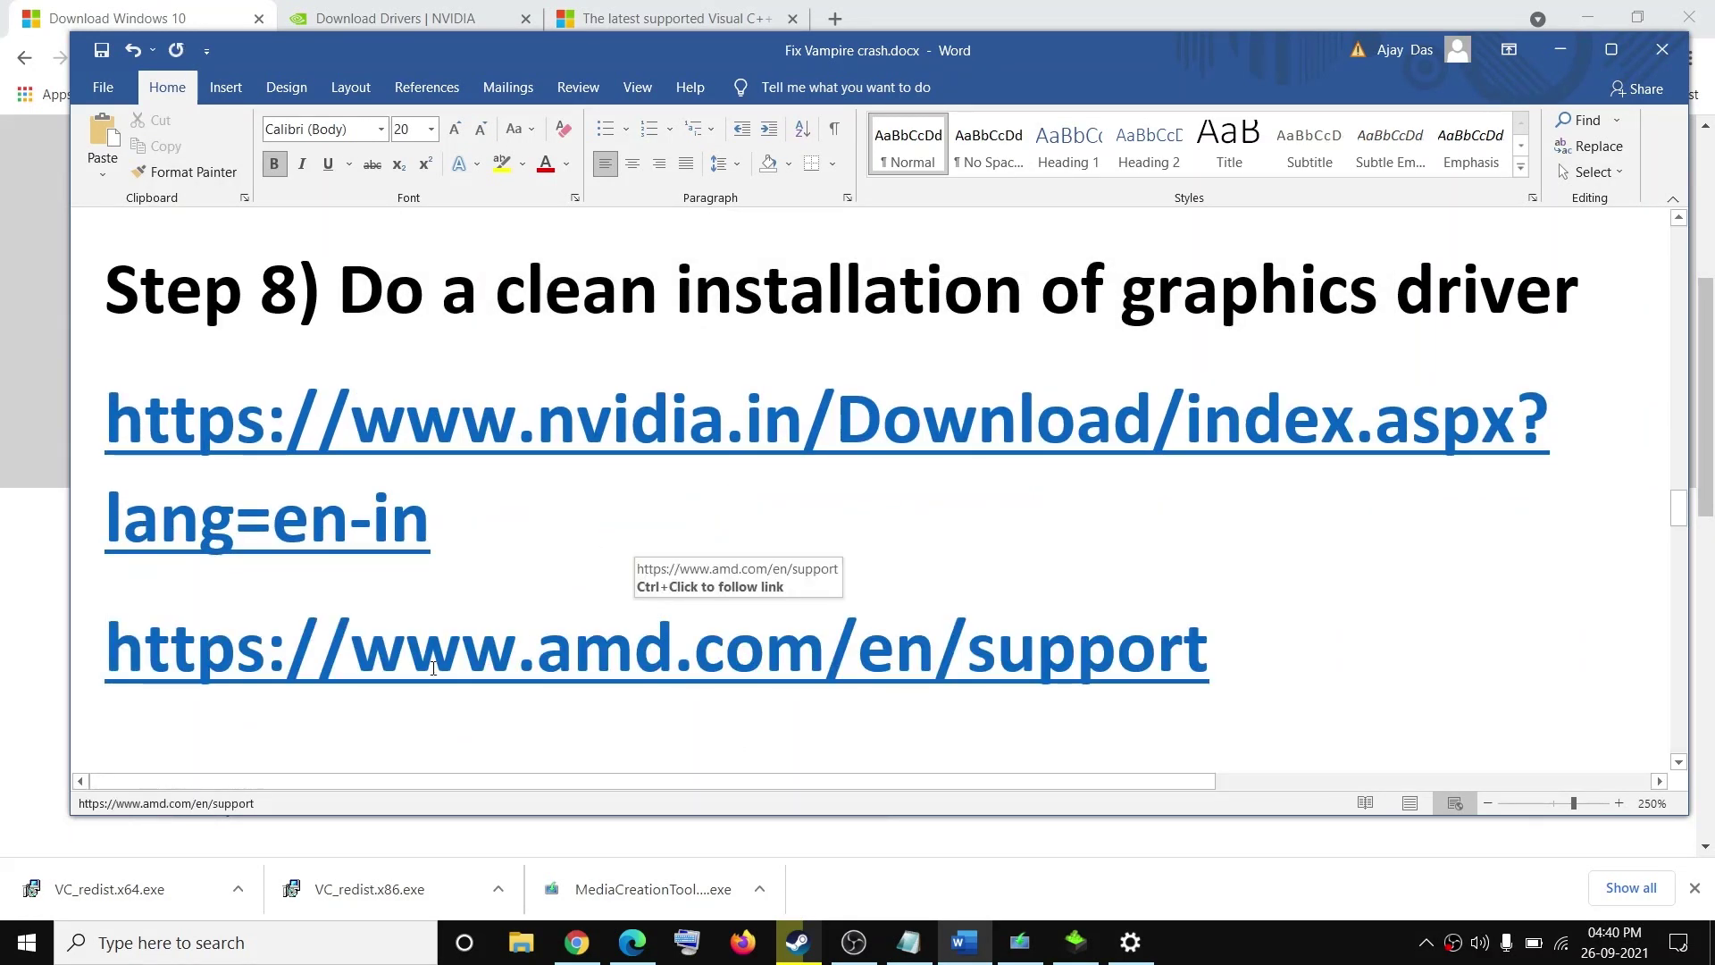
pyautogui.moveTo(406, 649); pyautogui.dragTo(961, 649)
pyautogui.tripleClick(456, 551)
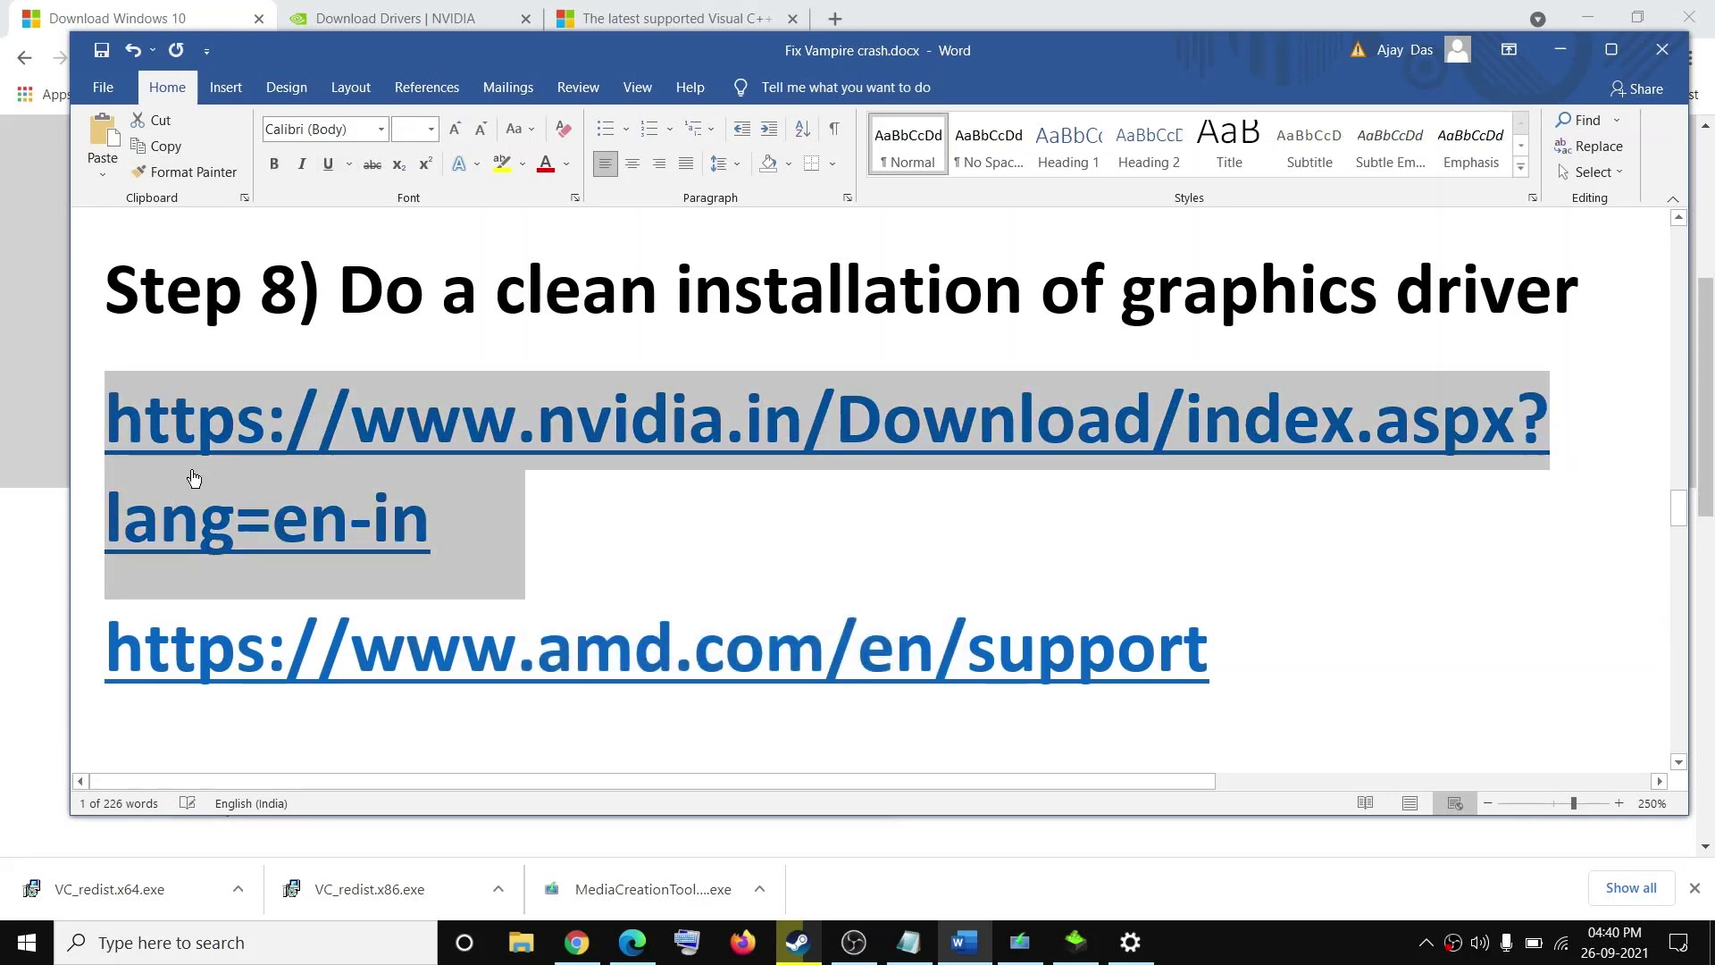
# Switch to the NVIDIA page in Chrome, search for the GeForce GTX 1050 notebook driver for Windows 10 64-bit and open its download page
pyautogui.click(377, 22)
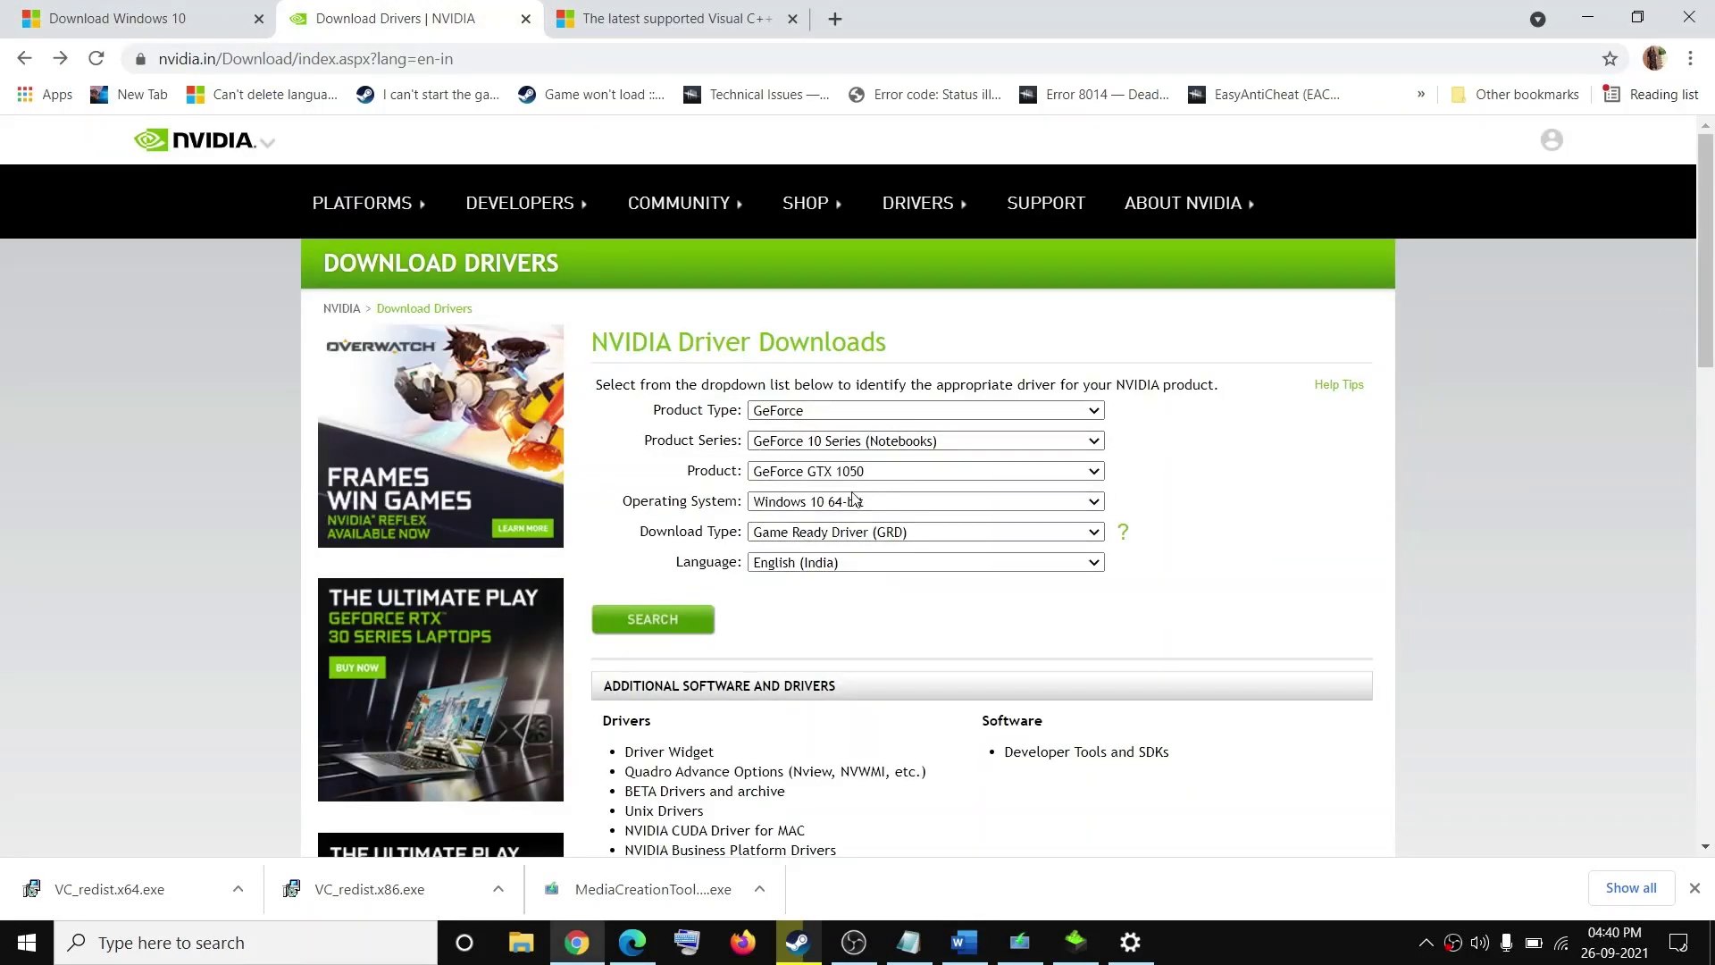
pyautogui.click(776, 506)
pyautogui.click(644, 531)
pyautogui.click(670, 625)
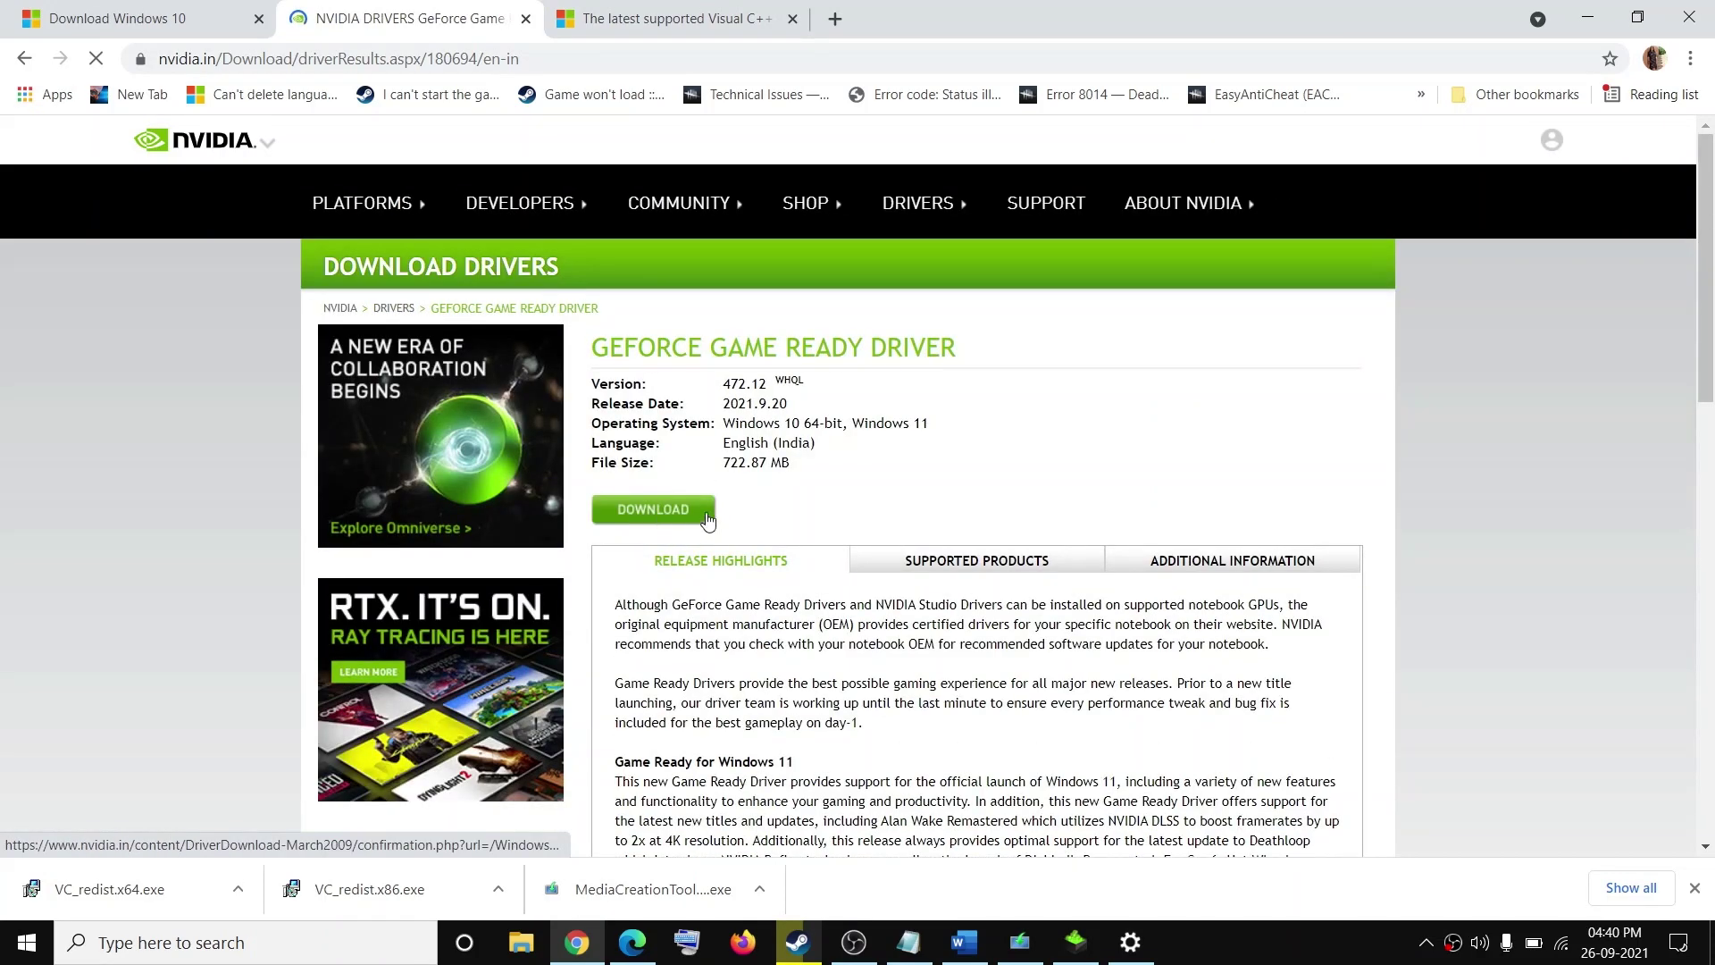
pyautogui.click(706, 516)
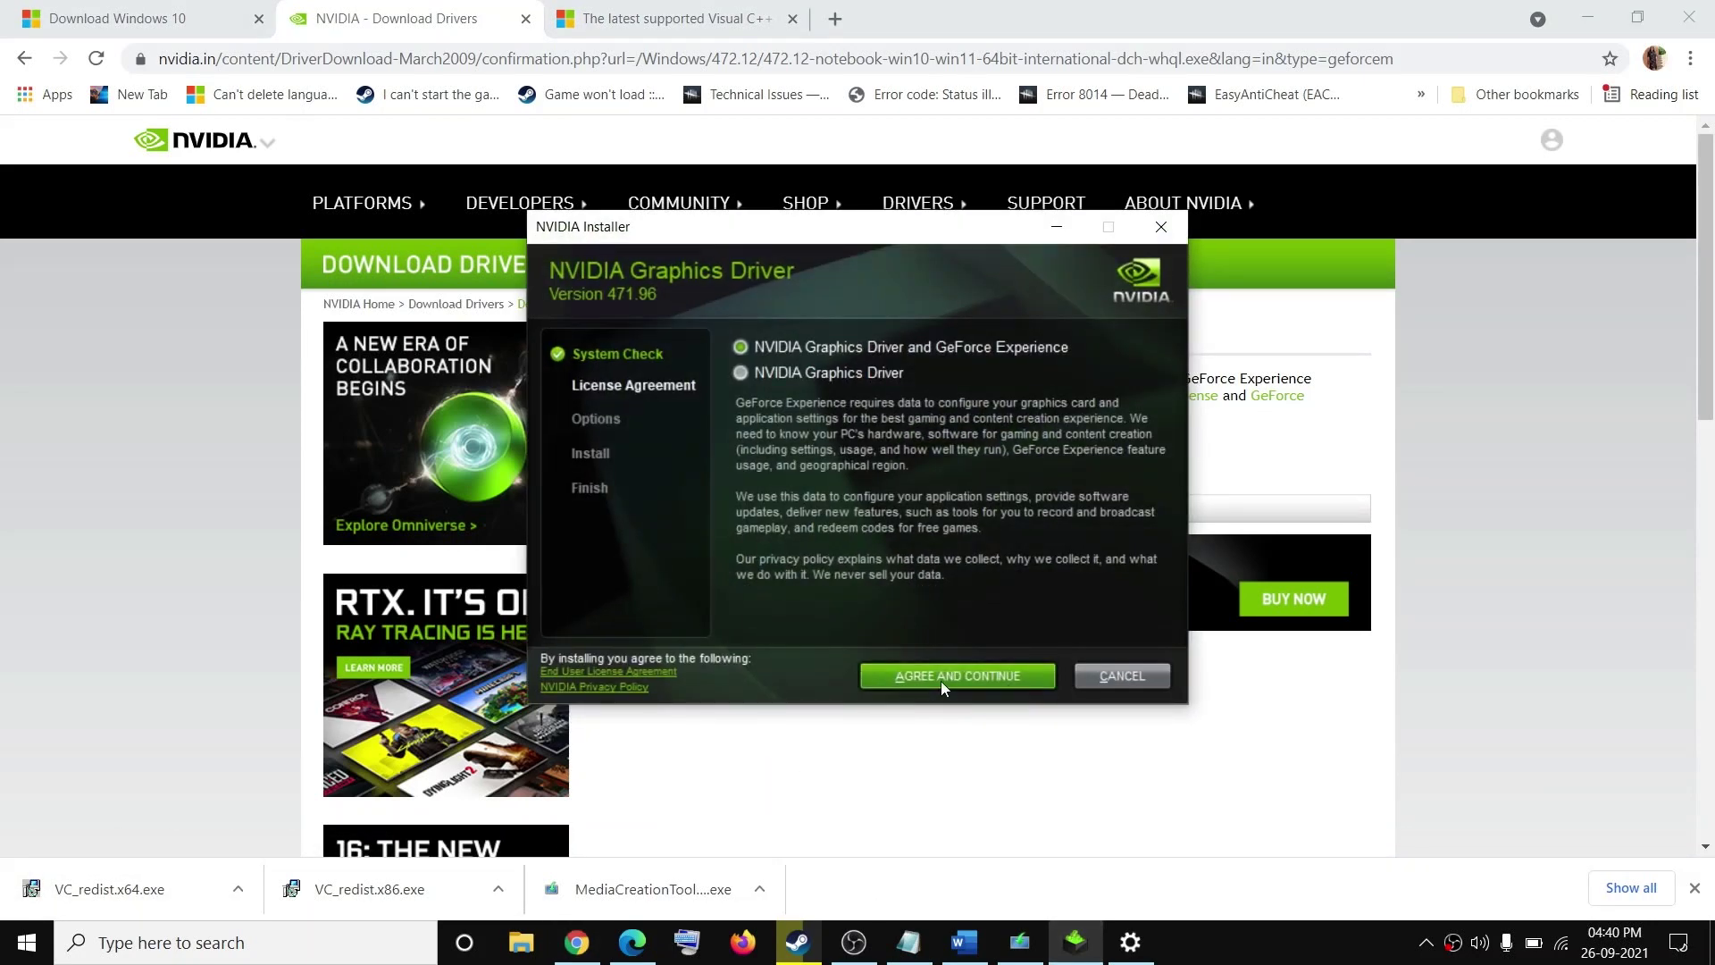
# In the NVIDIA installer, accept the licence for the driver and GeForce Experience and choose a Custom (Advanced) installation with clean installation enabled
pyautogui.press('Return')
pyautogui.click(754, 472)
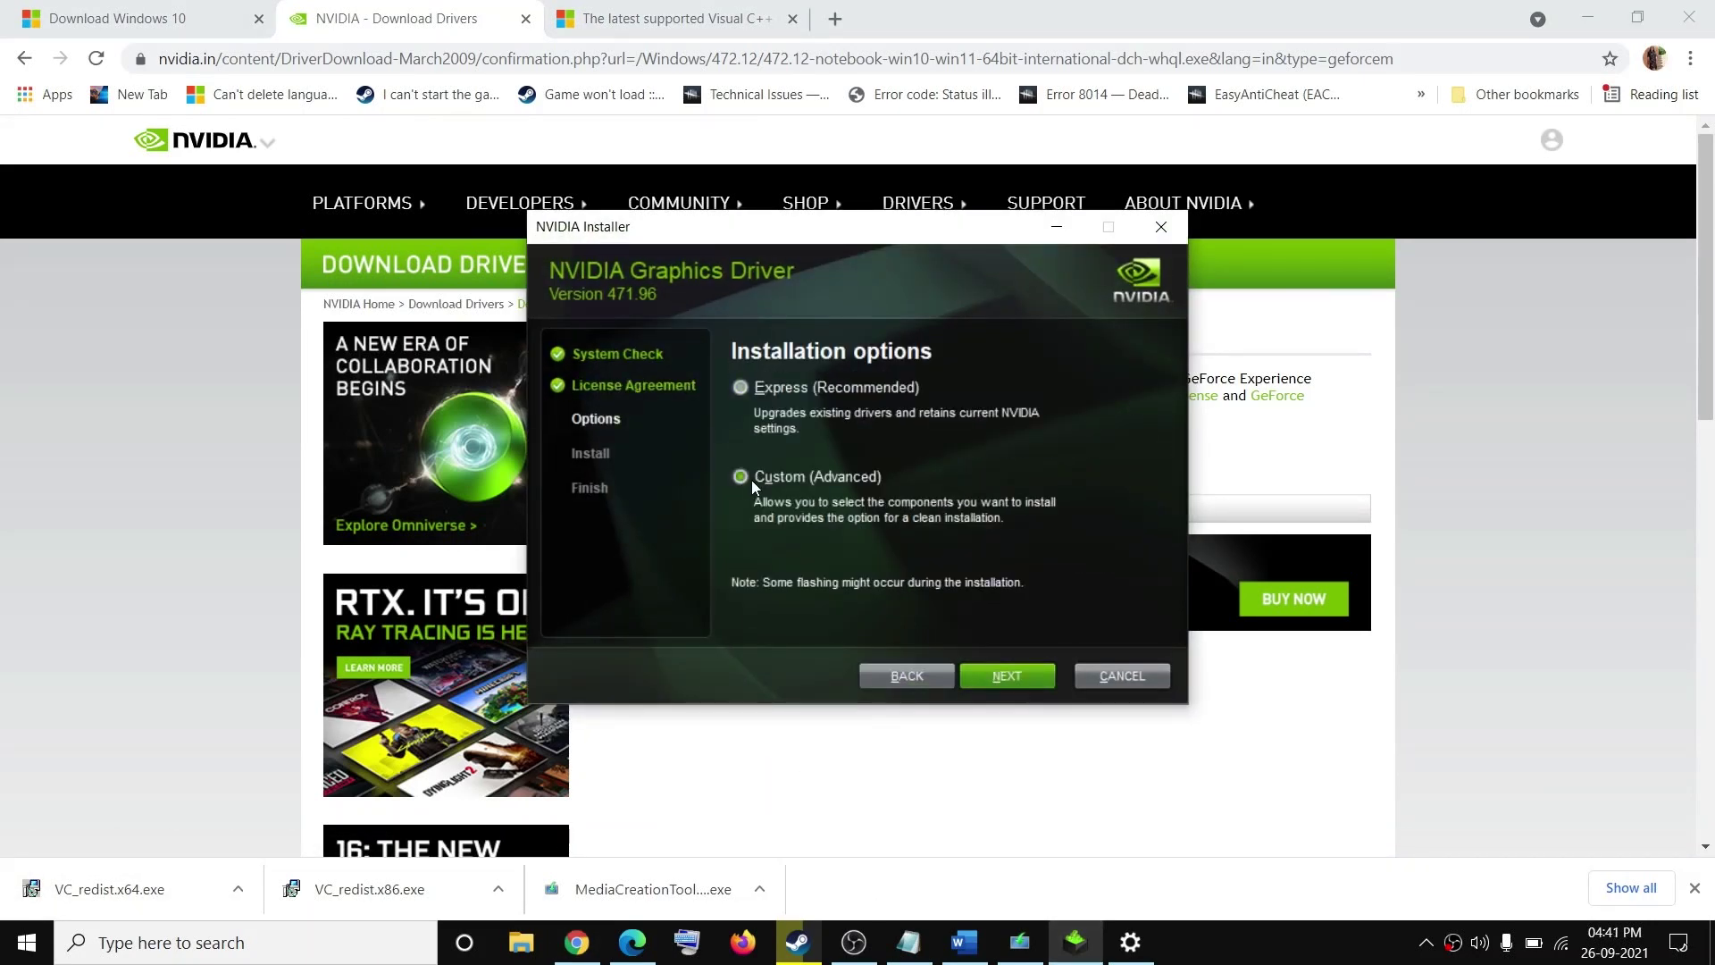
pyautogui.click(1010, 678)
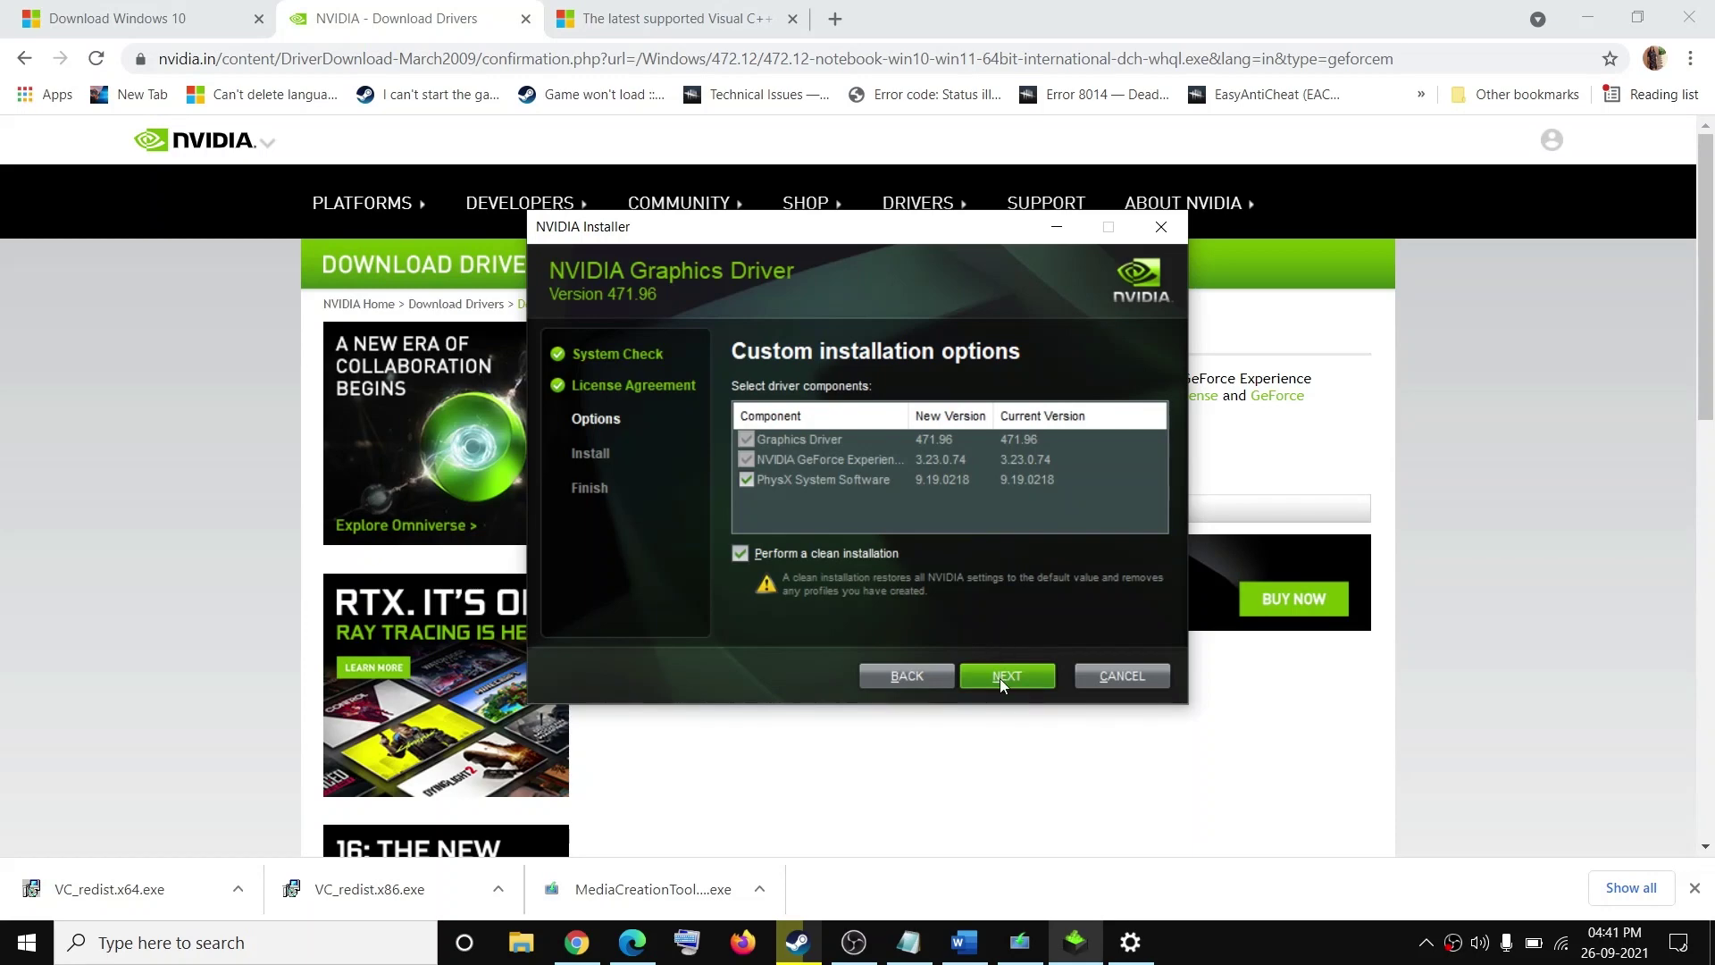
# Switch to the Word guide and read Step 9 about installing Windows Media Player and the Media Feature Pack on N versions of Windows 10
pyautogui.click(1524, 563)
pyautogui.click(964, 941)
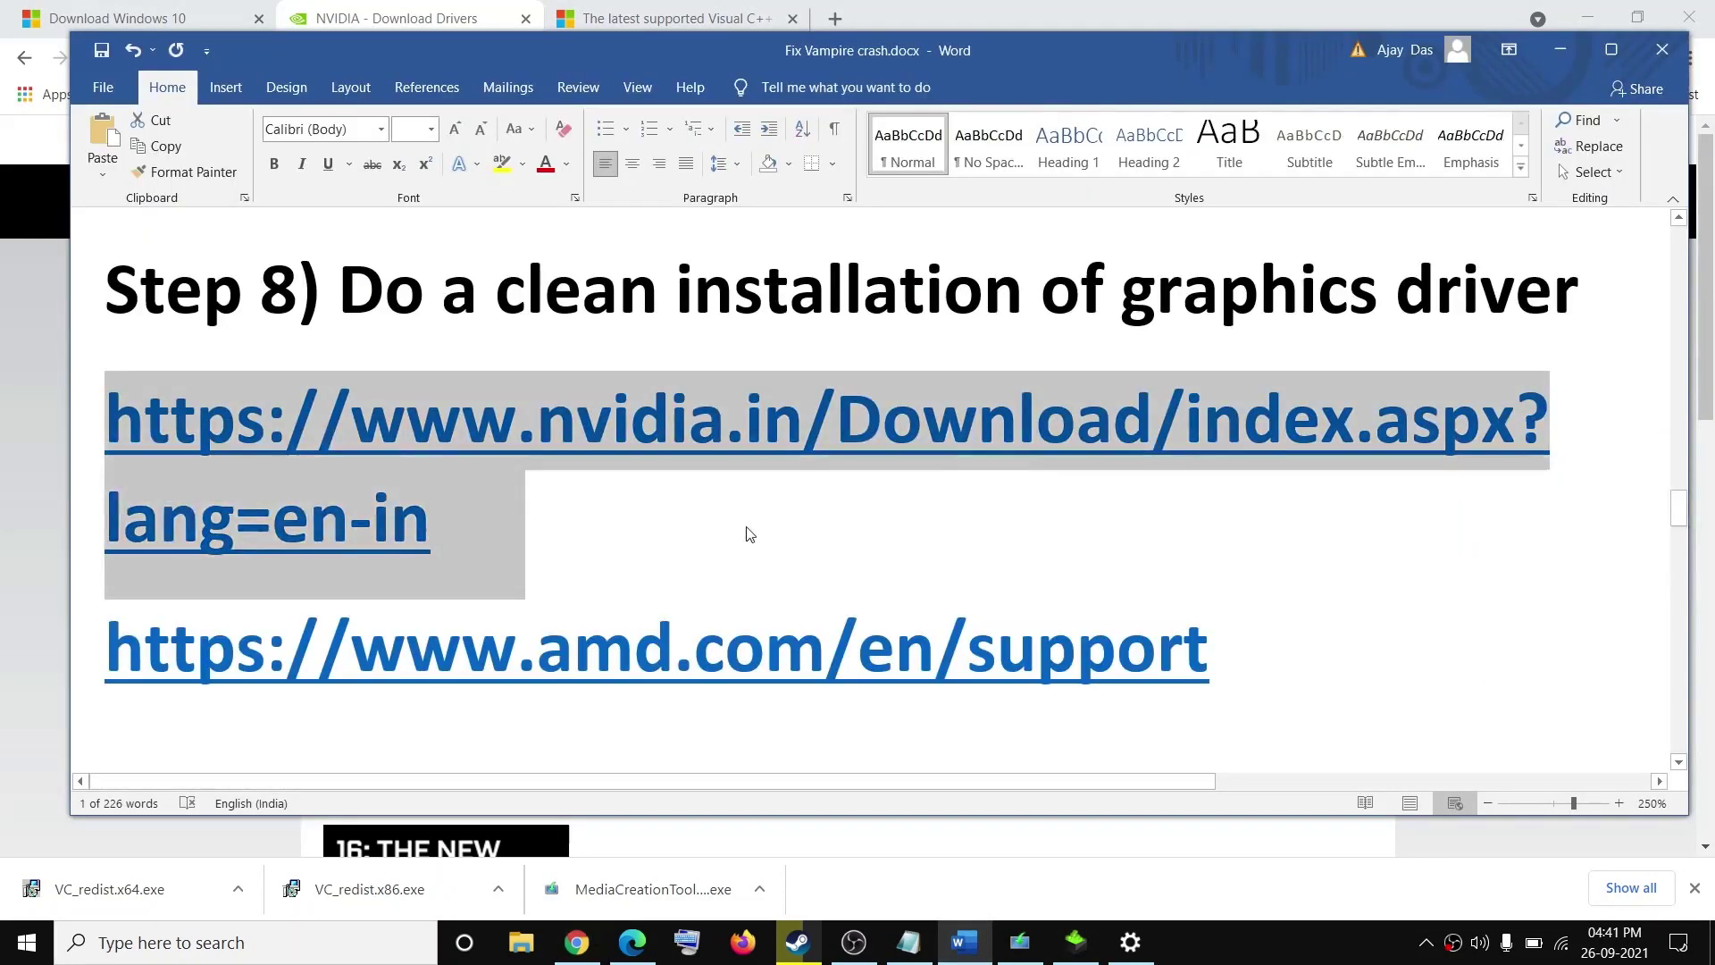
pyautogui.scroll(-8, 747, 528)
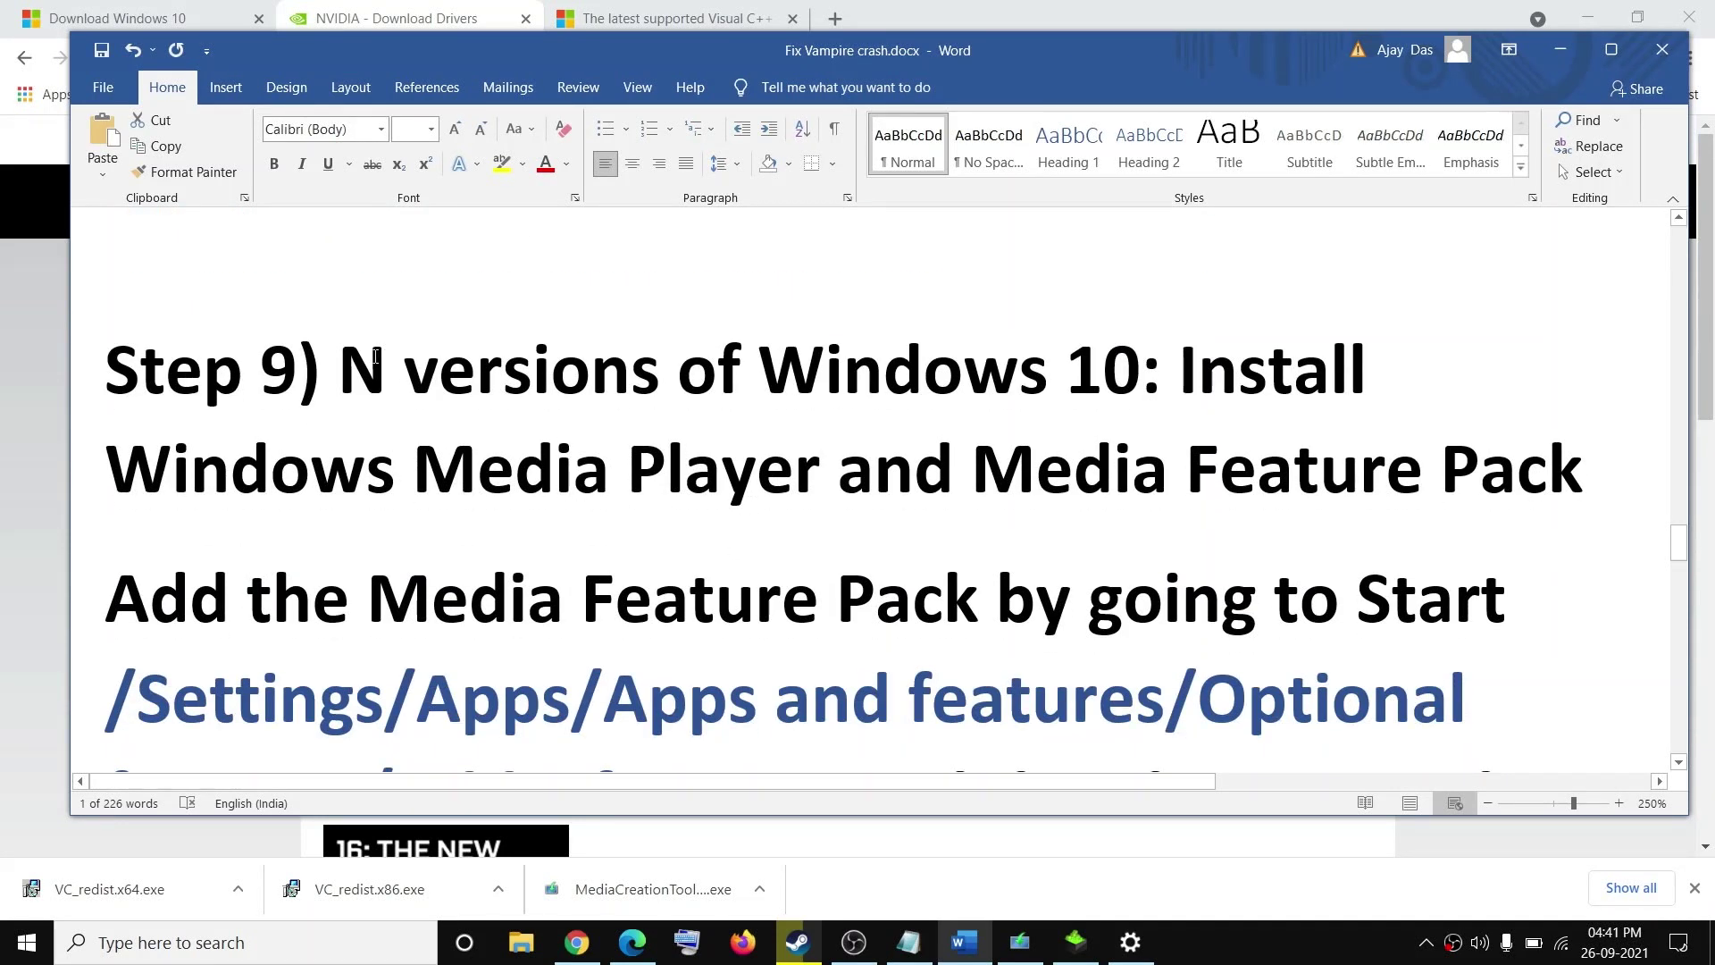
pyautogui.moveTo(338, 357); pyautogui.dragTo(621, 354)
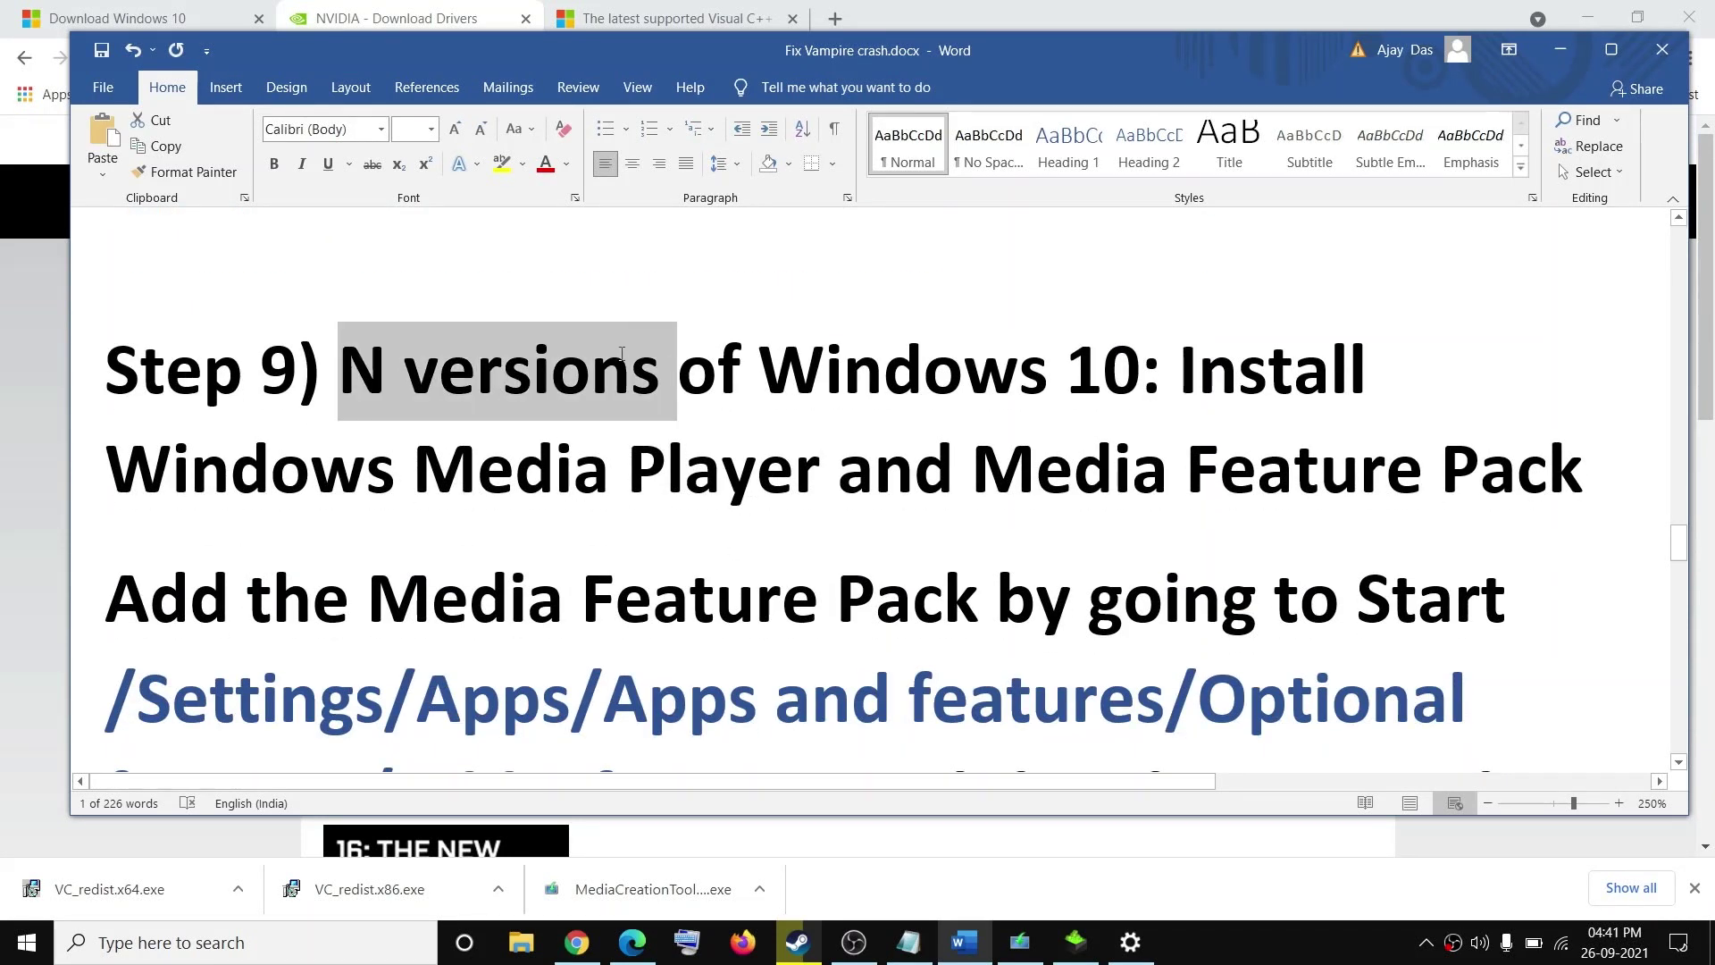
pyautogui.click(438, 368)
pyautogui.moveTo(1131, 362); pyautogui.dragTo(341, 366)
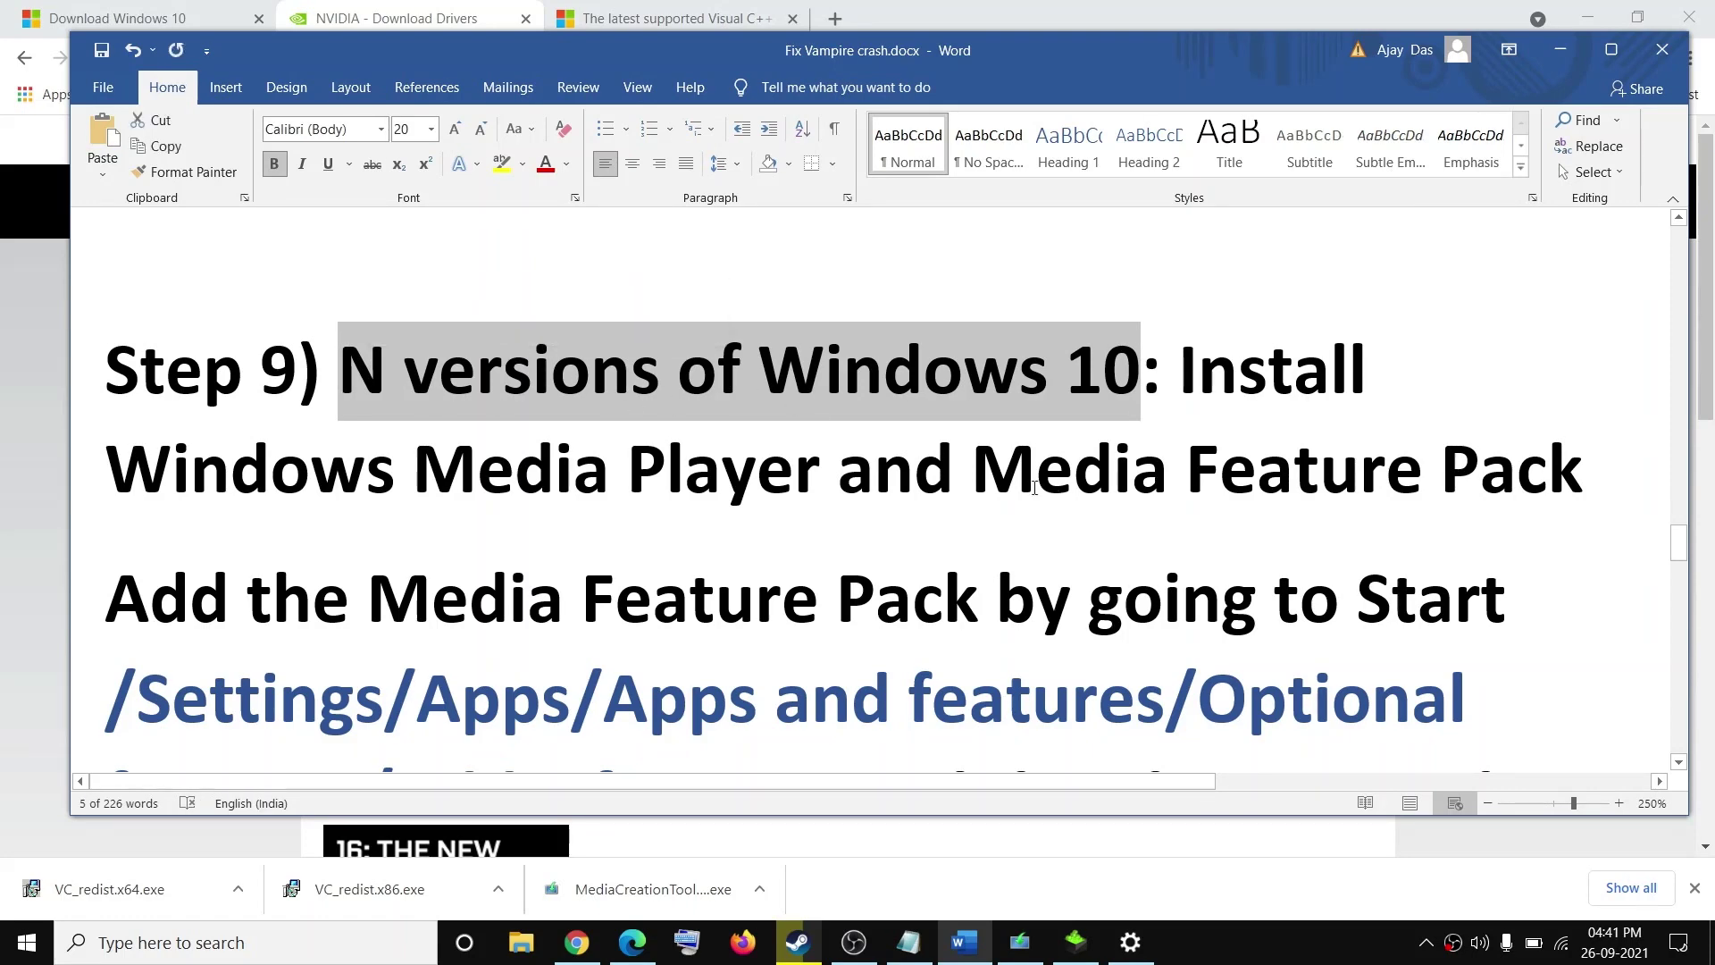
pyautogui.scroll(-1, 167, 461)
pyautogui.scroll(1, 167, 461)
pyautogui.moveTo(167, 461); pyautogui.dragTo(727, 448)
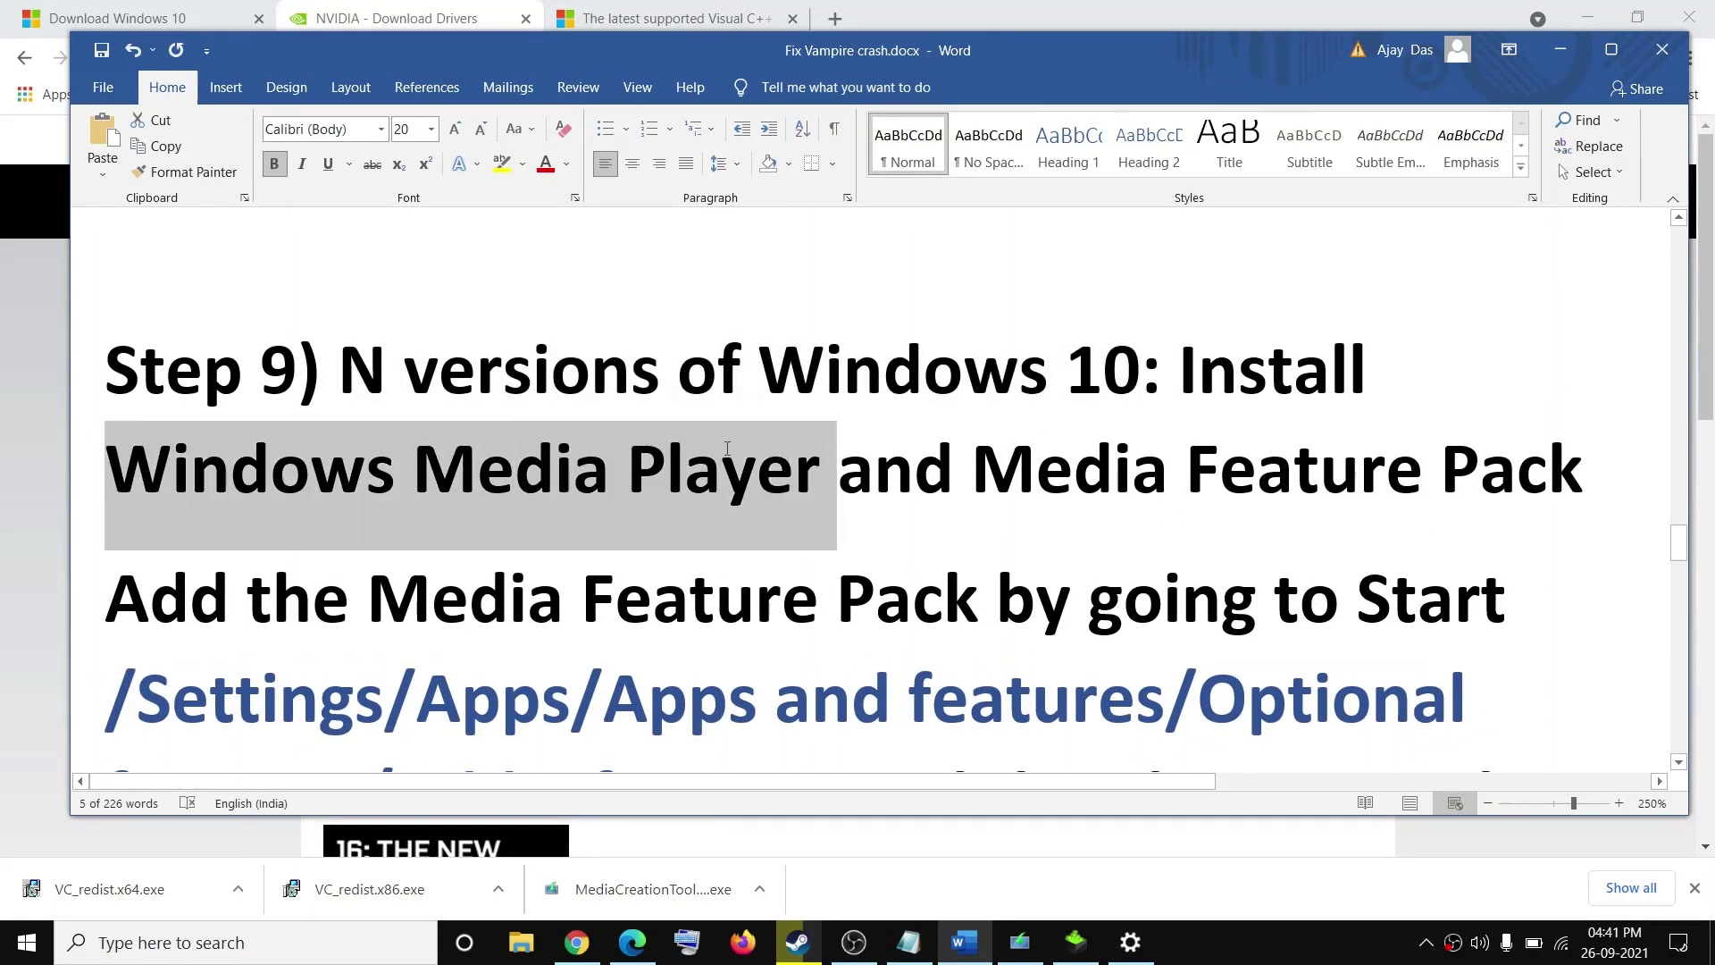
pyautogui.moveTo(963, 476); pyautogui.dragTo(1584, 473)
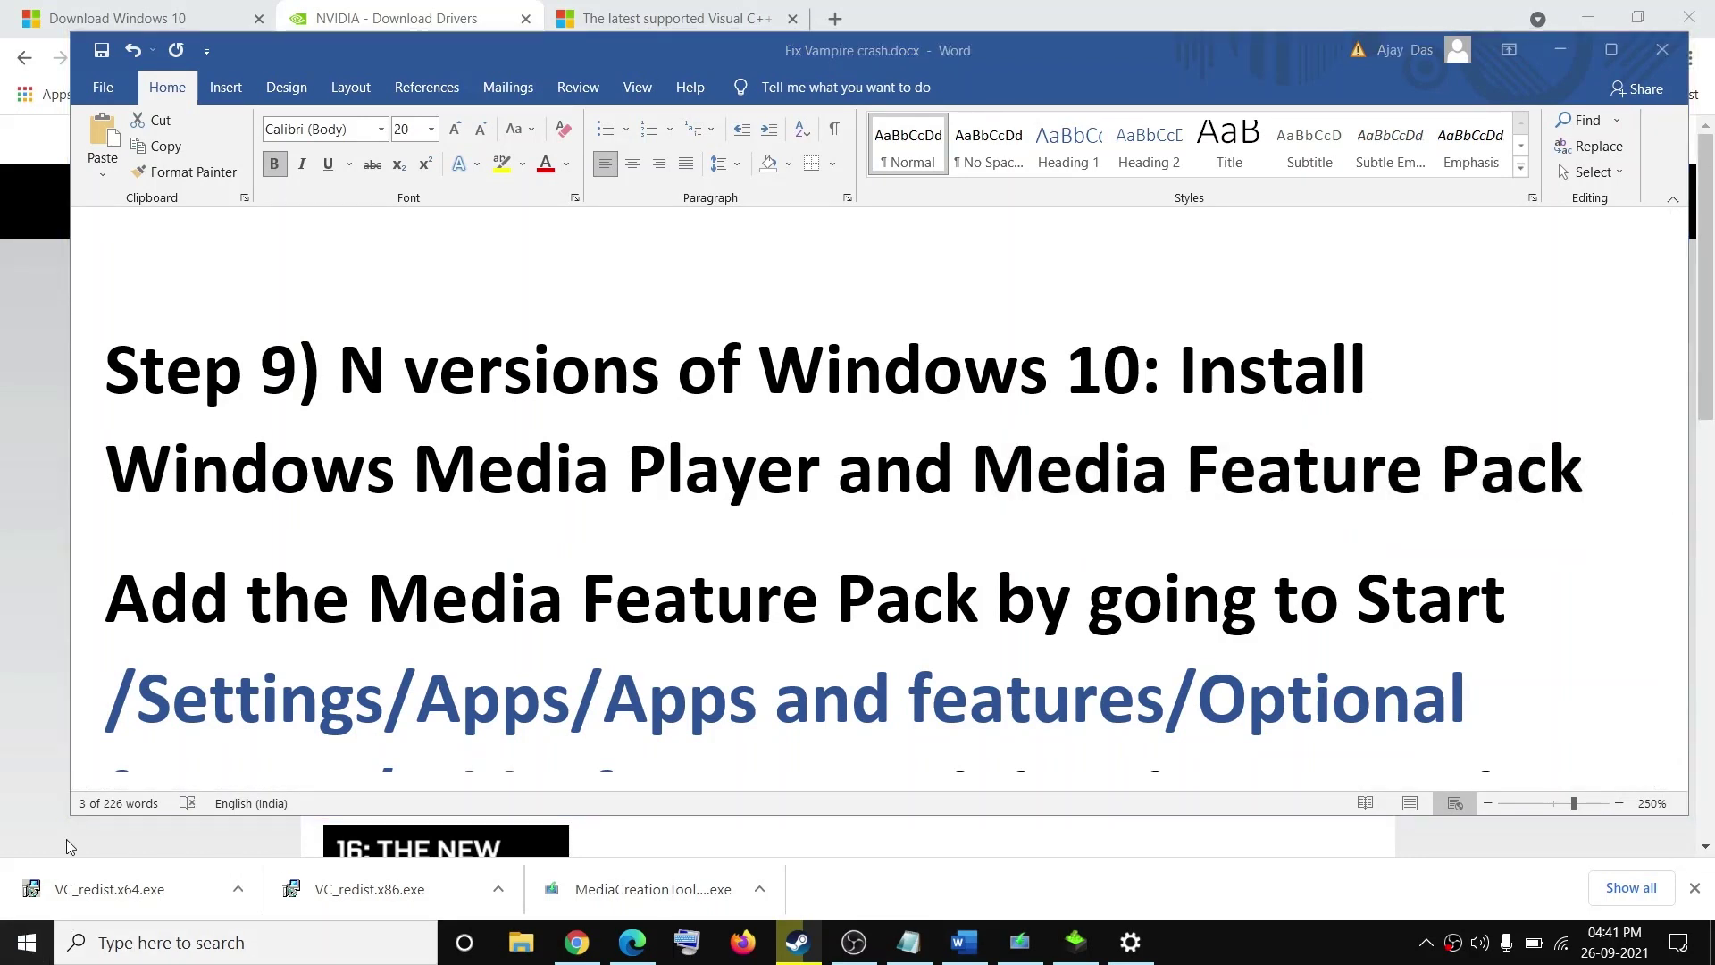
# Open Windows Settings and go to the Optional features page under Apps & features
pyautogui.click(27, 942)
pyautogui.click(26, 840)
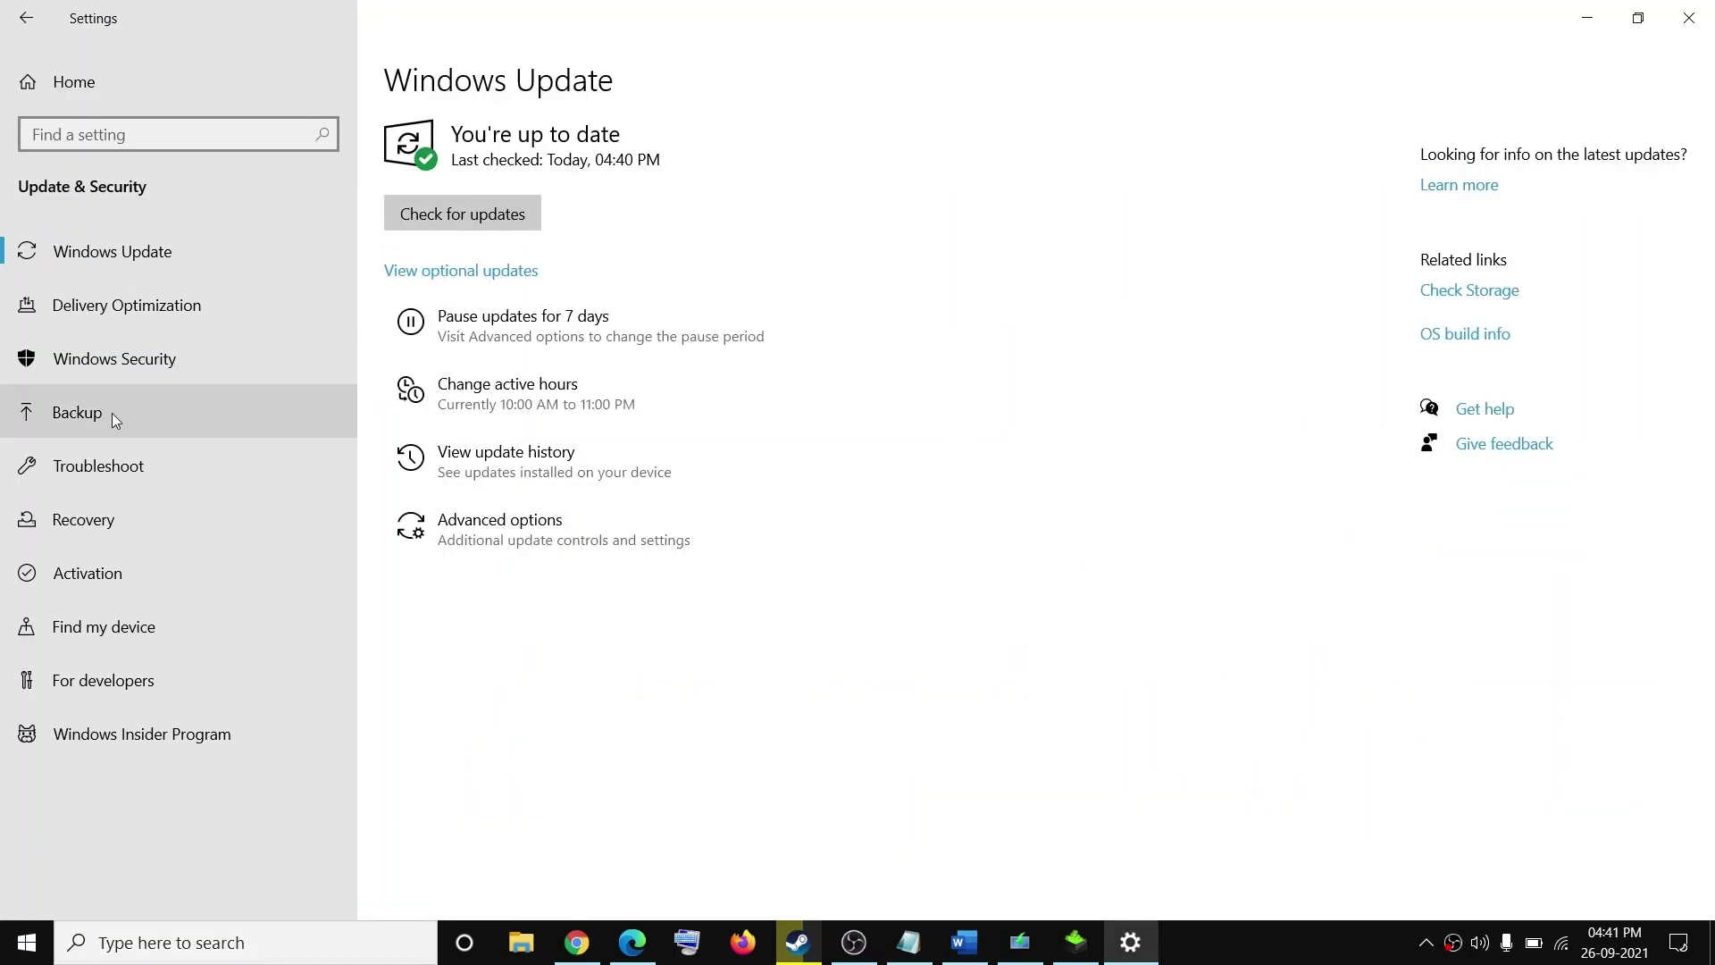
pyautogui.click(47, 67)
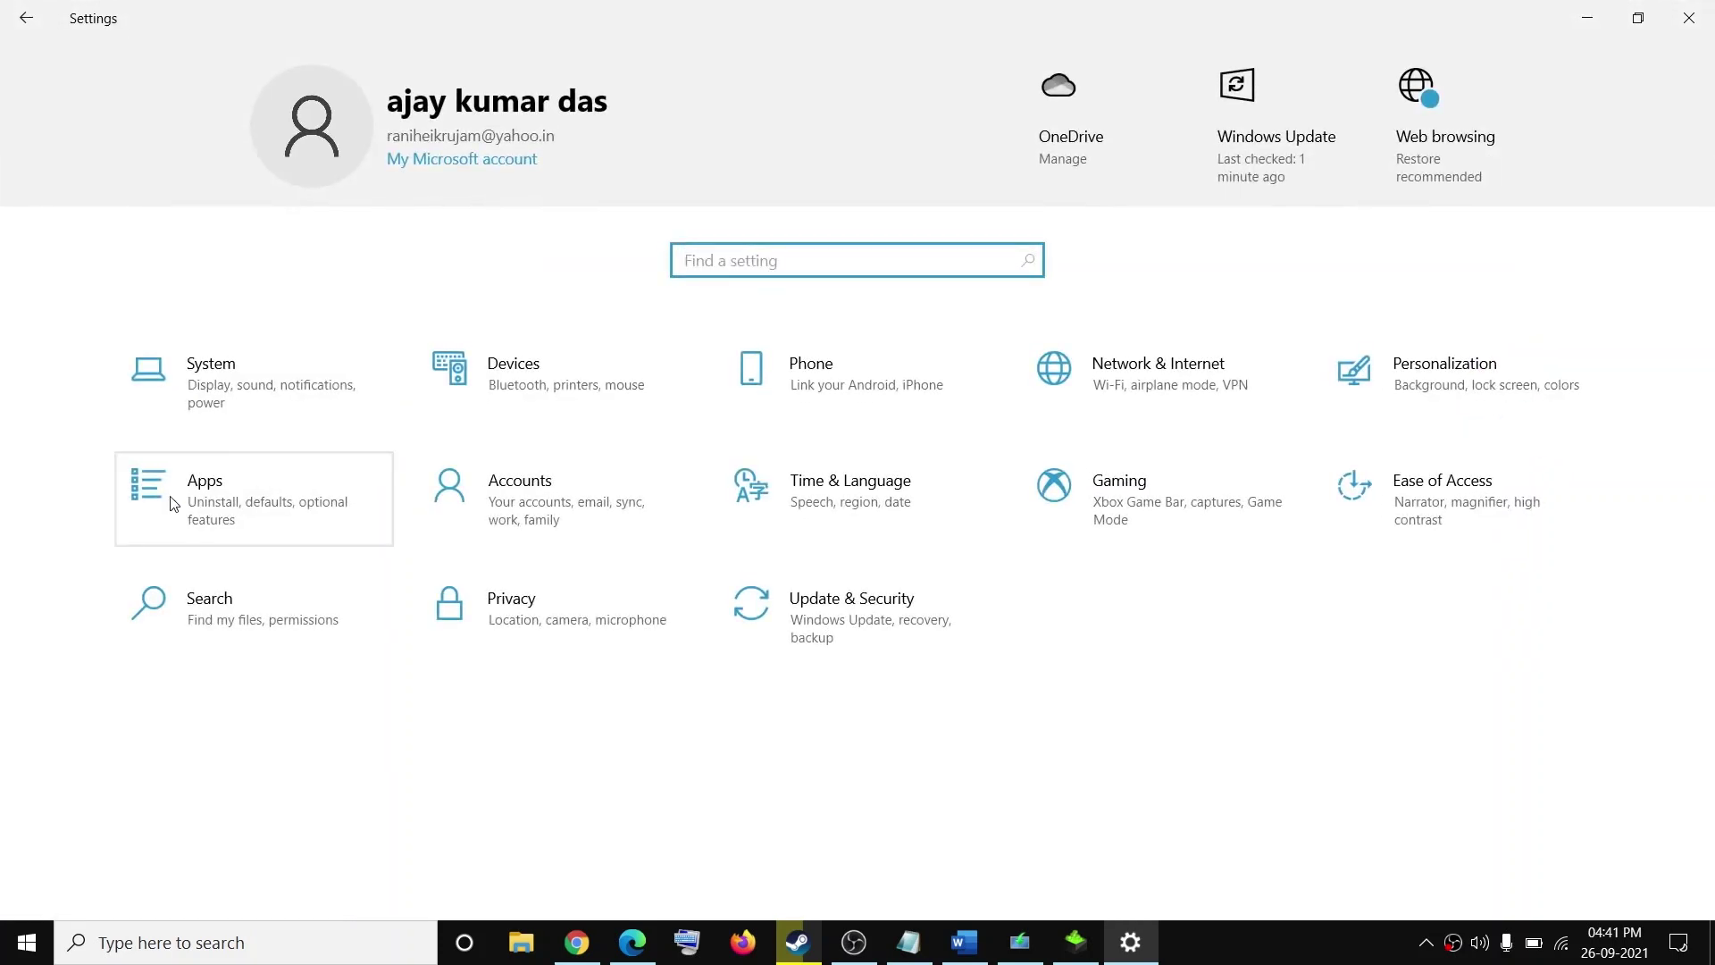
pyautogui.click(272, 513)
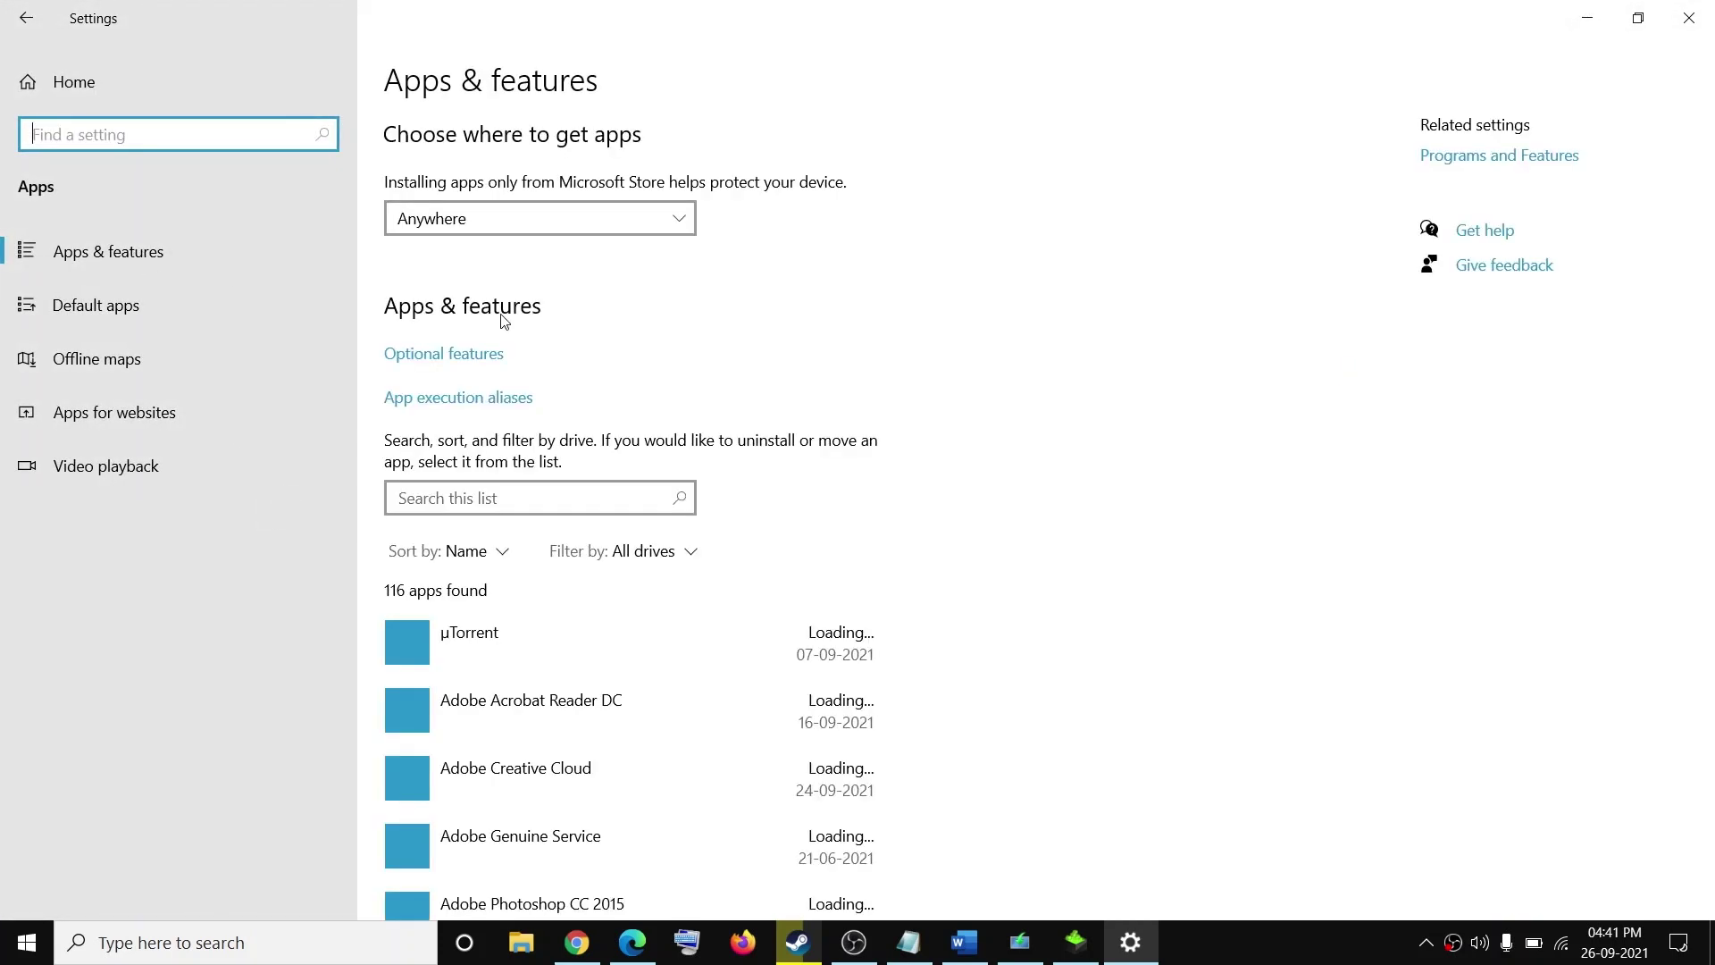
pyautogui.click(431, 360)
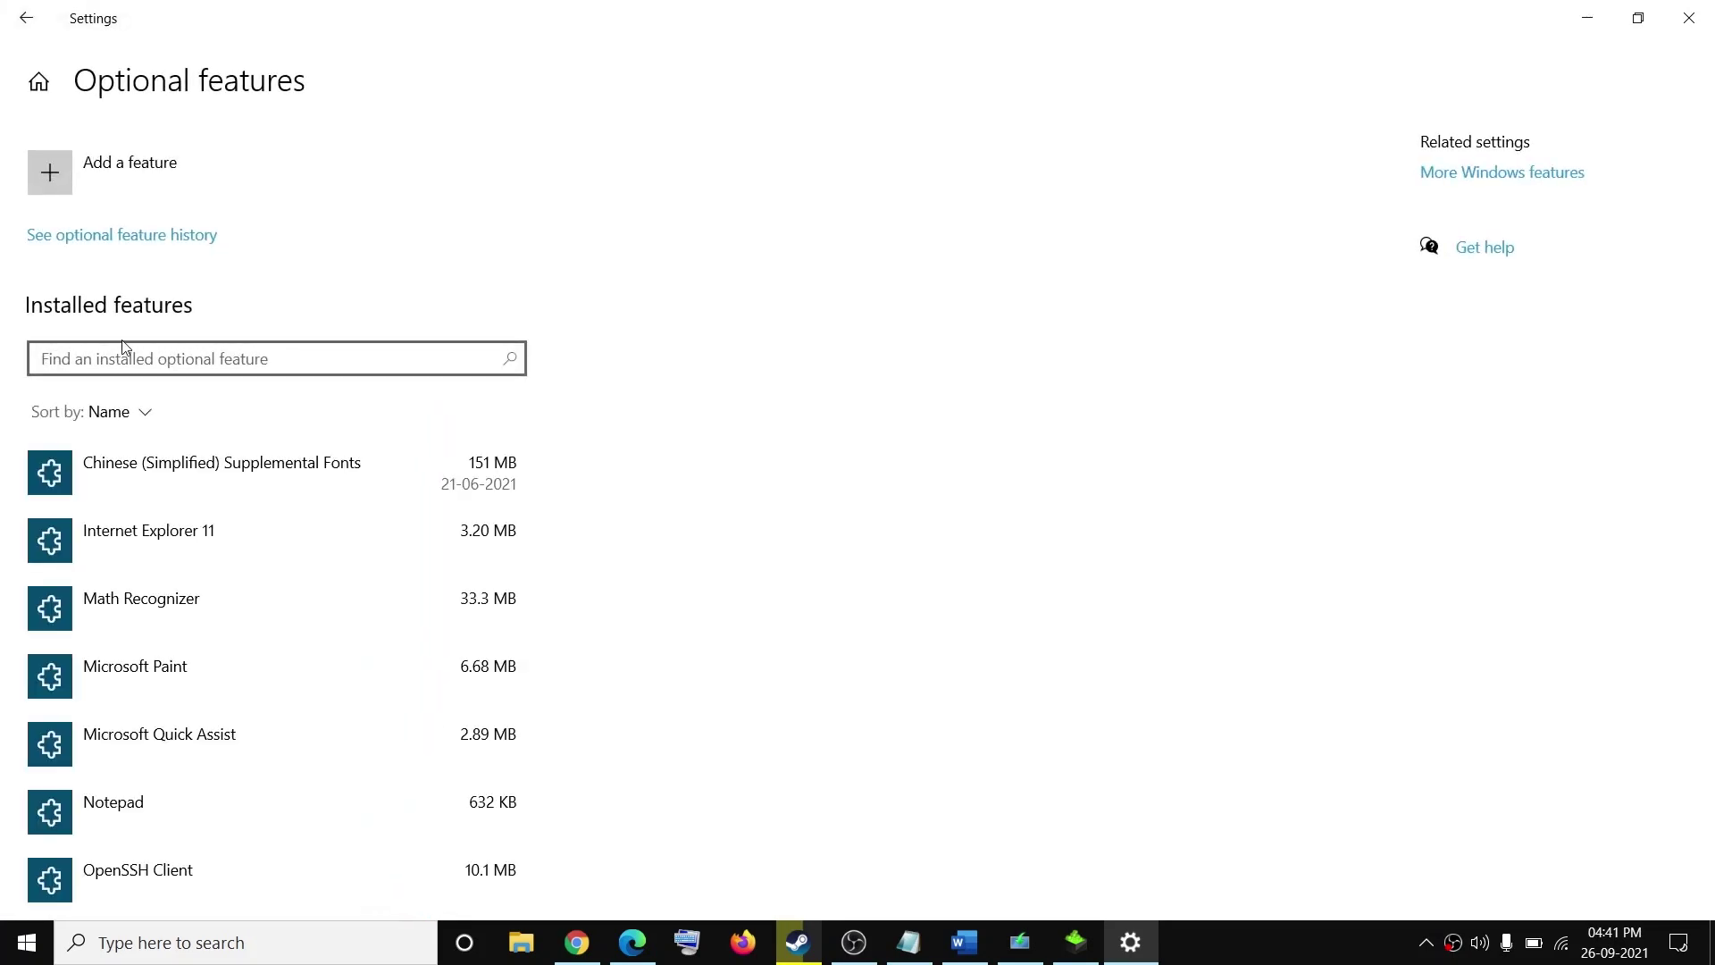
# Search the optional features available to add for "media" and "windows media player", and close the search without installing anything
pyautogui.click(137, 177)
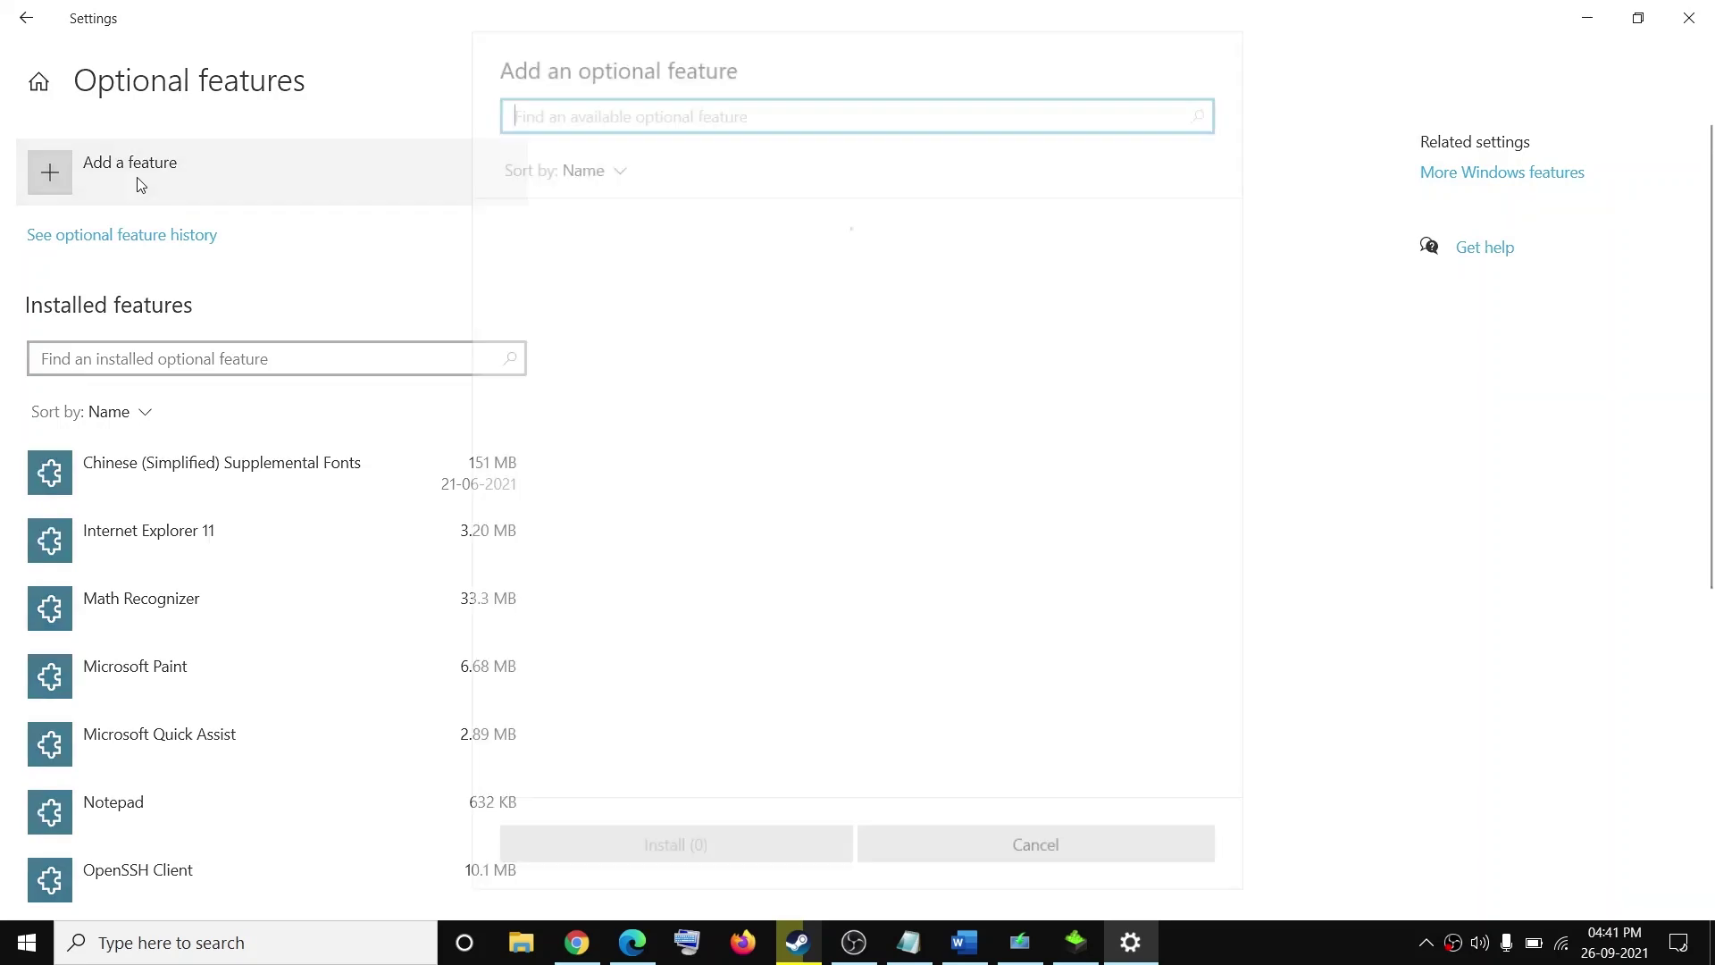
pyautogui.write('media')
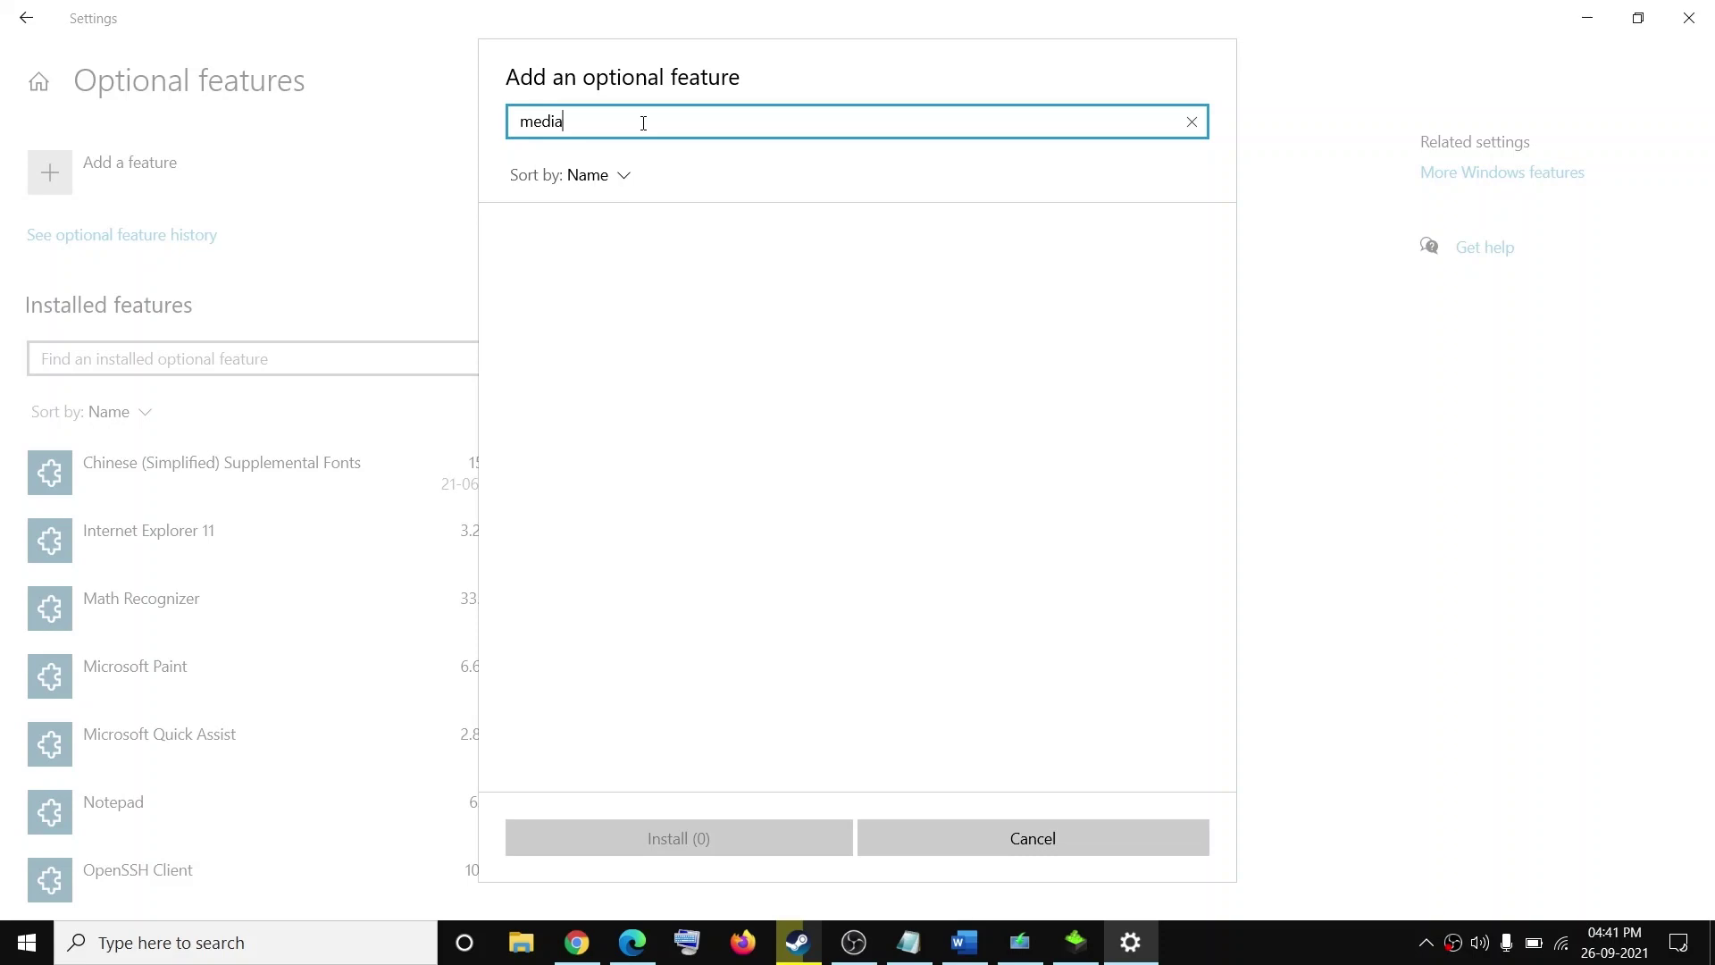
pyautogui.hotkey('ctrl', 'a')
pyautogui.write('wi')
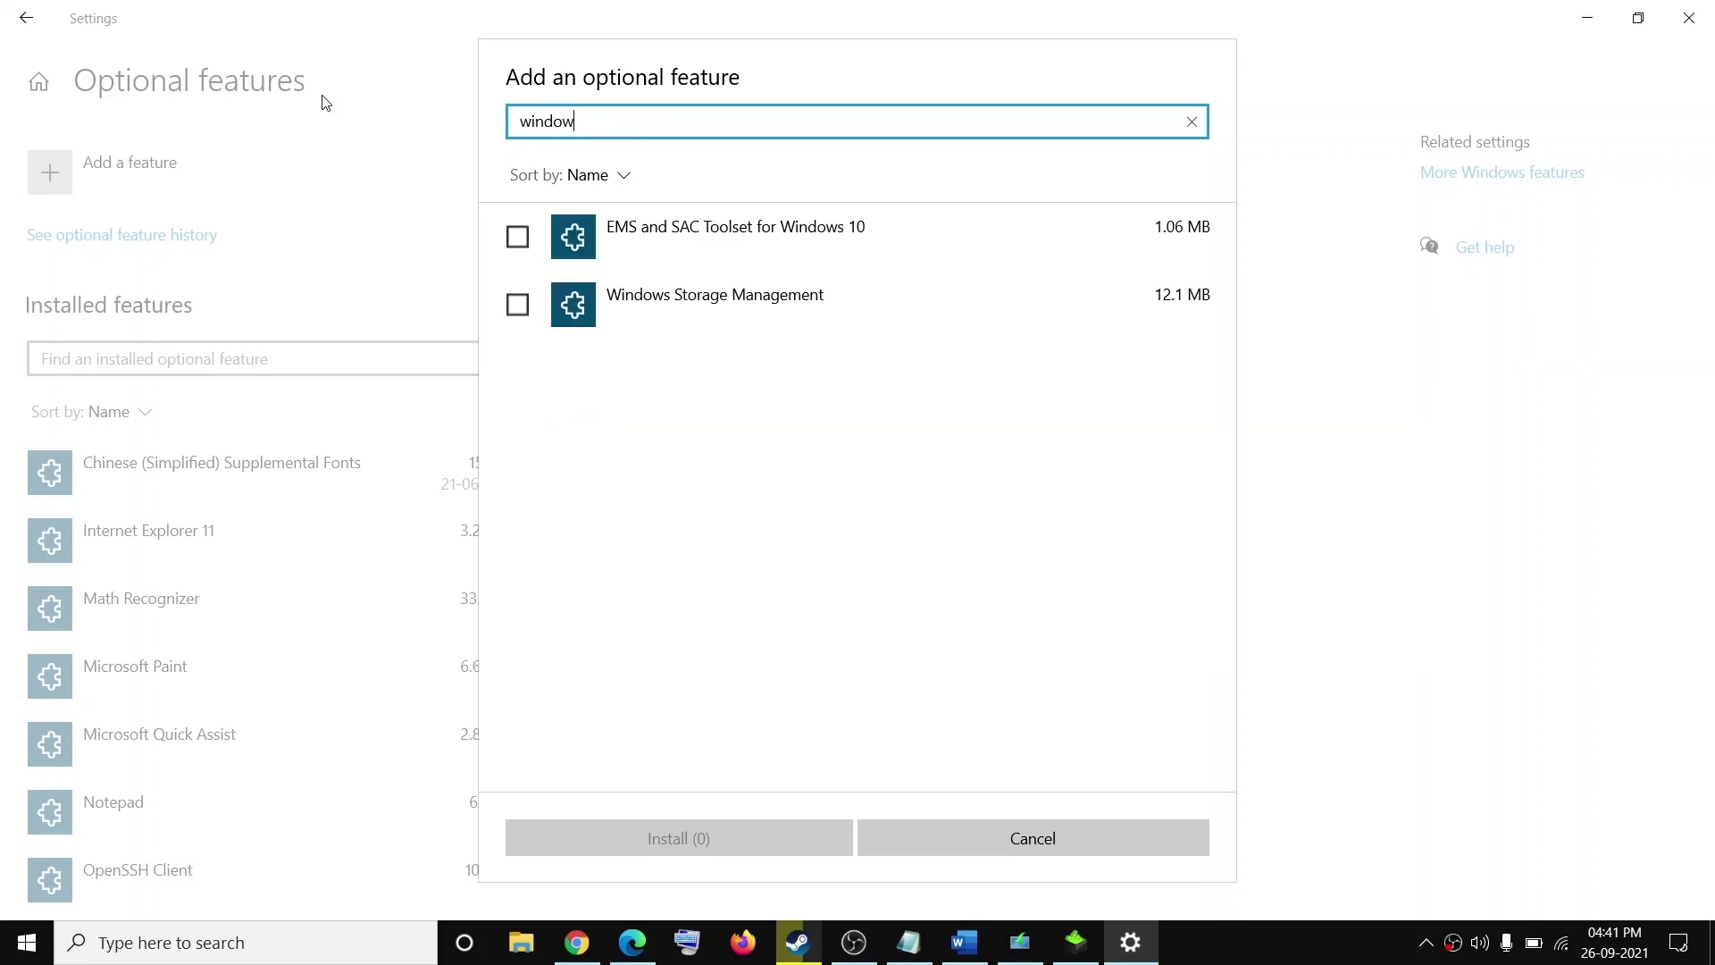
pyautogui.write('ndows media player')
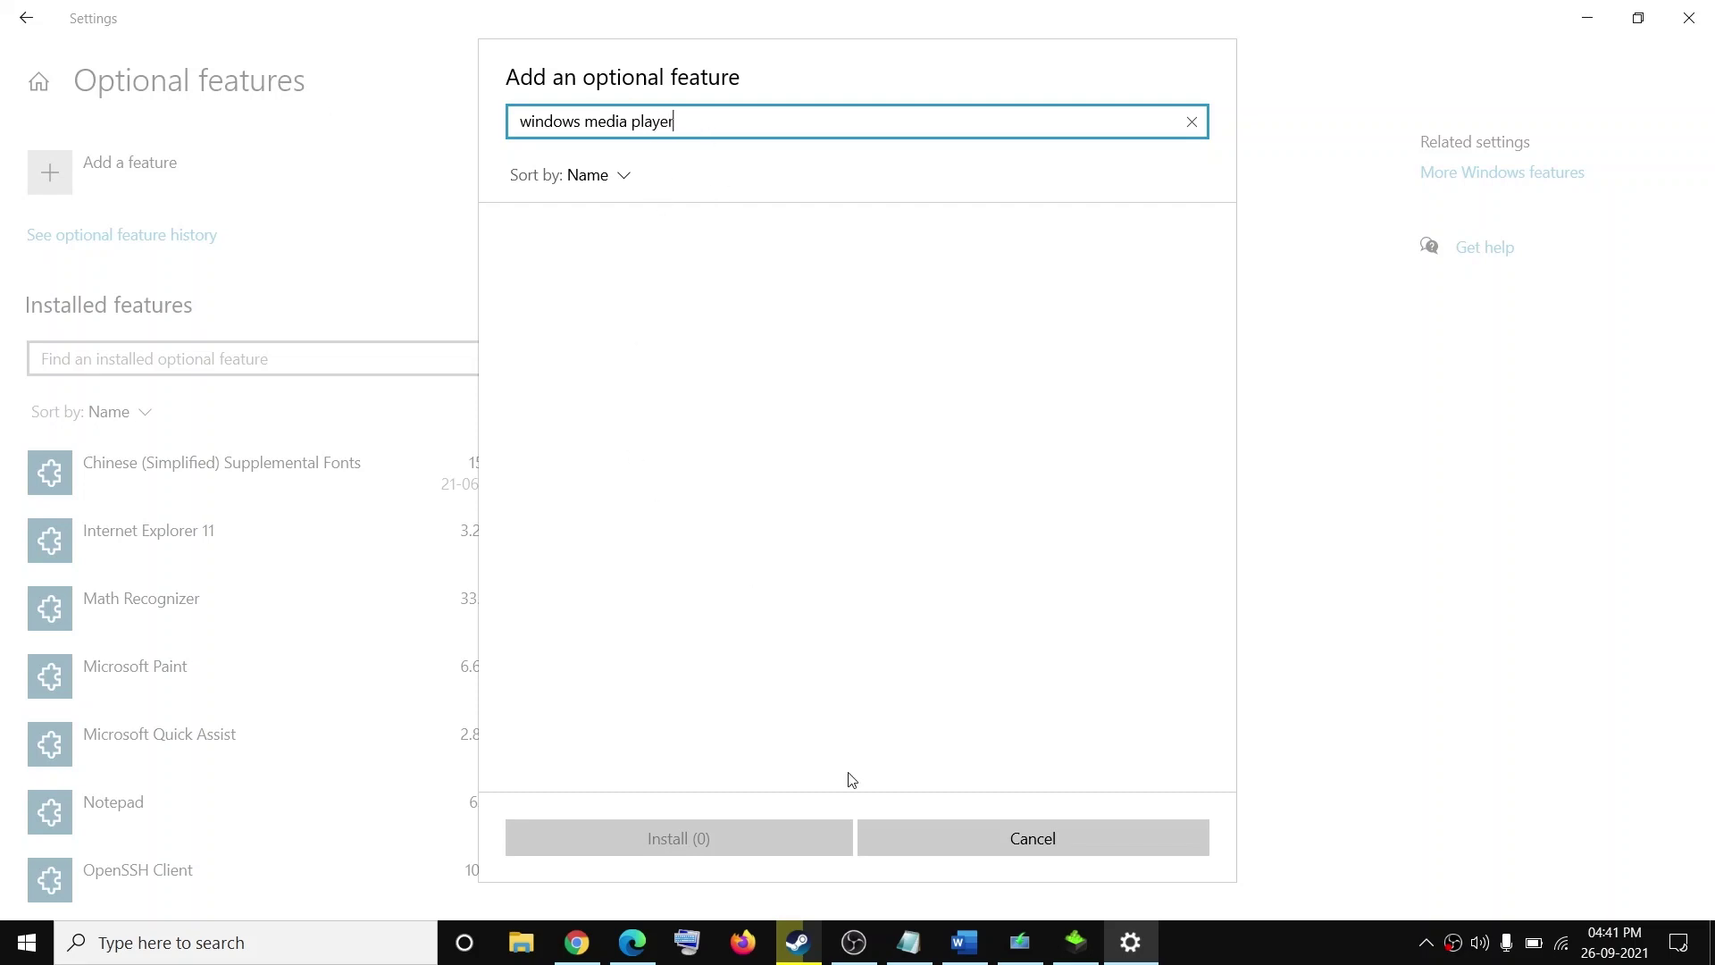
pyautogui.click(1108, 843)
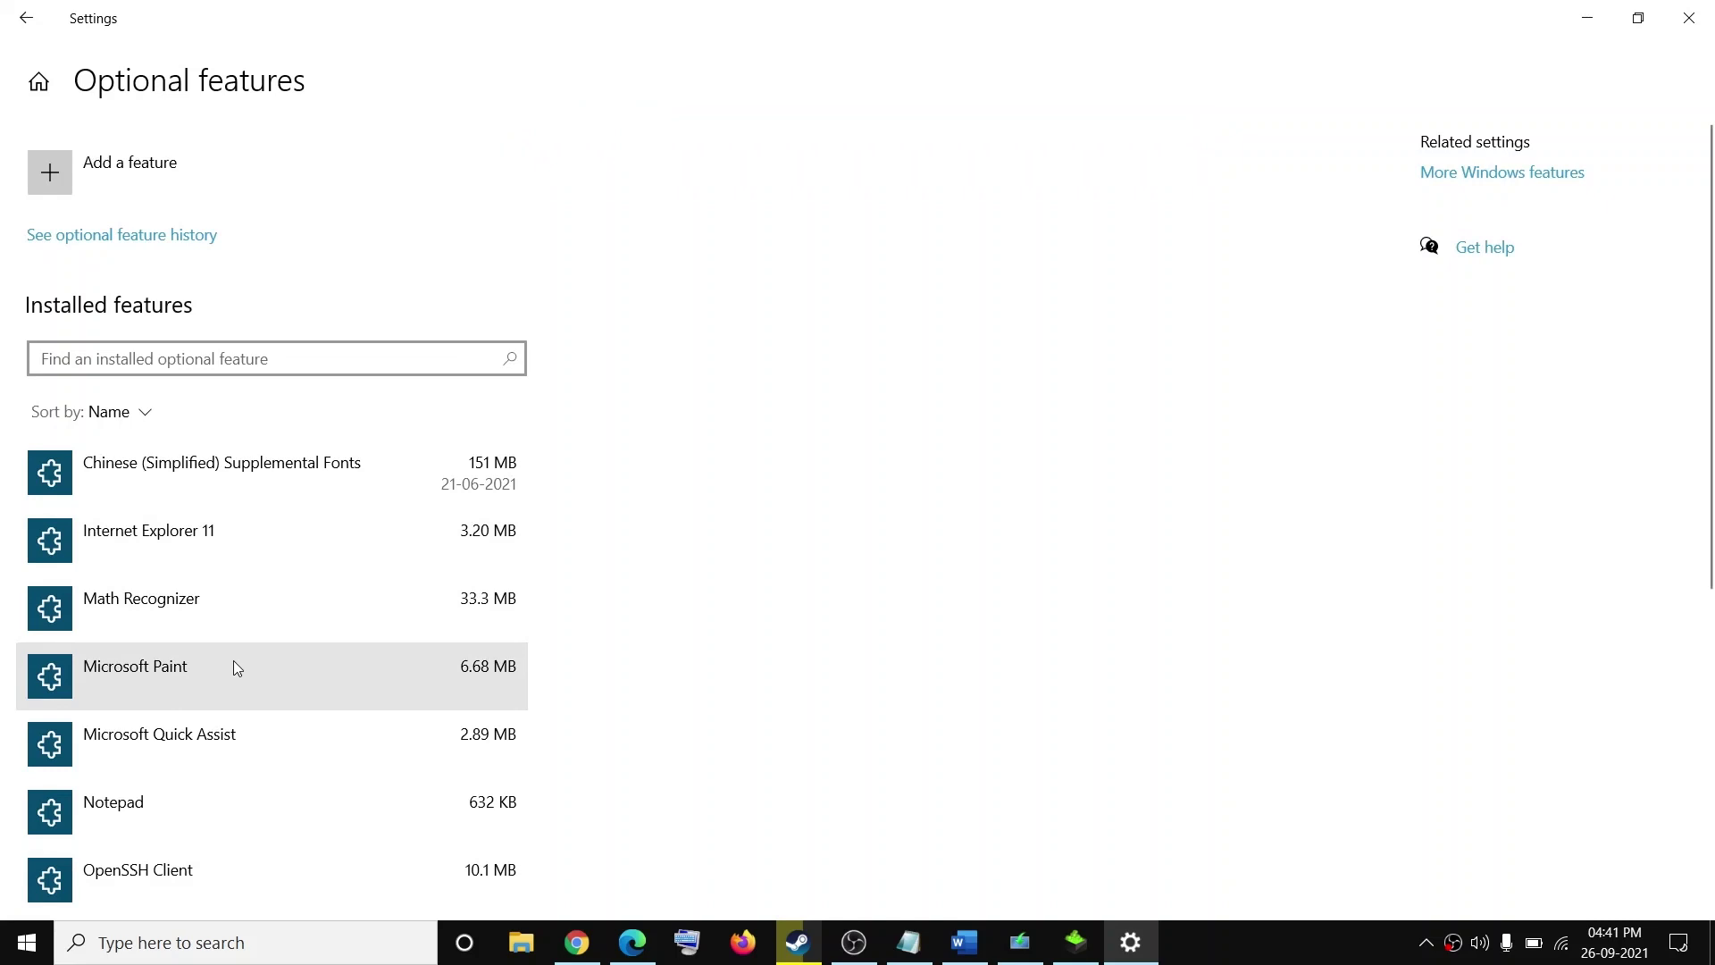
# Expand Windows Media Player among the installed features, and view the list of features available to add before closing it
pyautogui.scroll(-5, 238, 672)
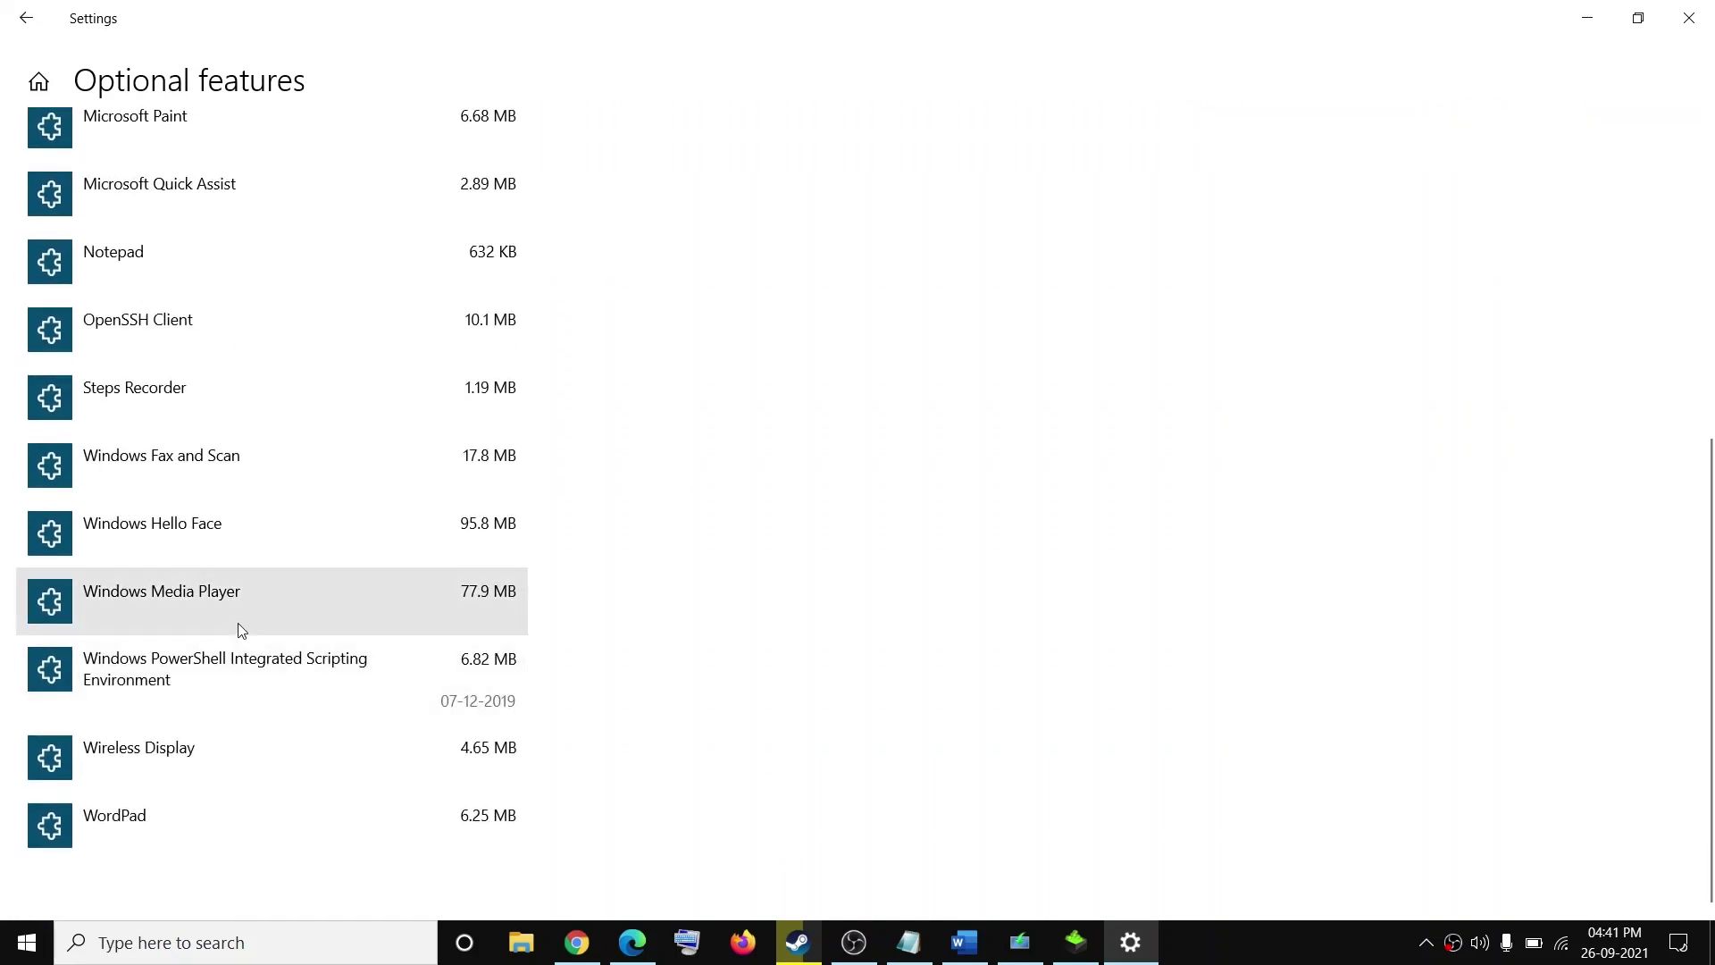
pyautogui.click(201, 600)
pyautogui.click(498, 712)
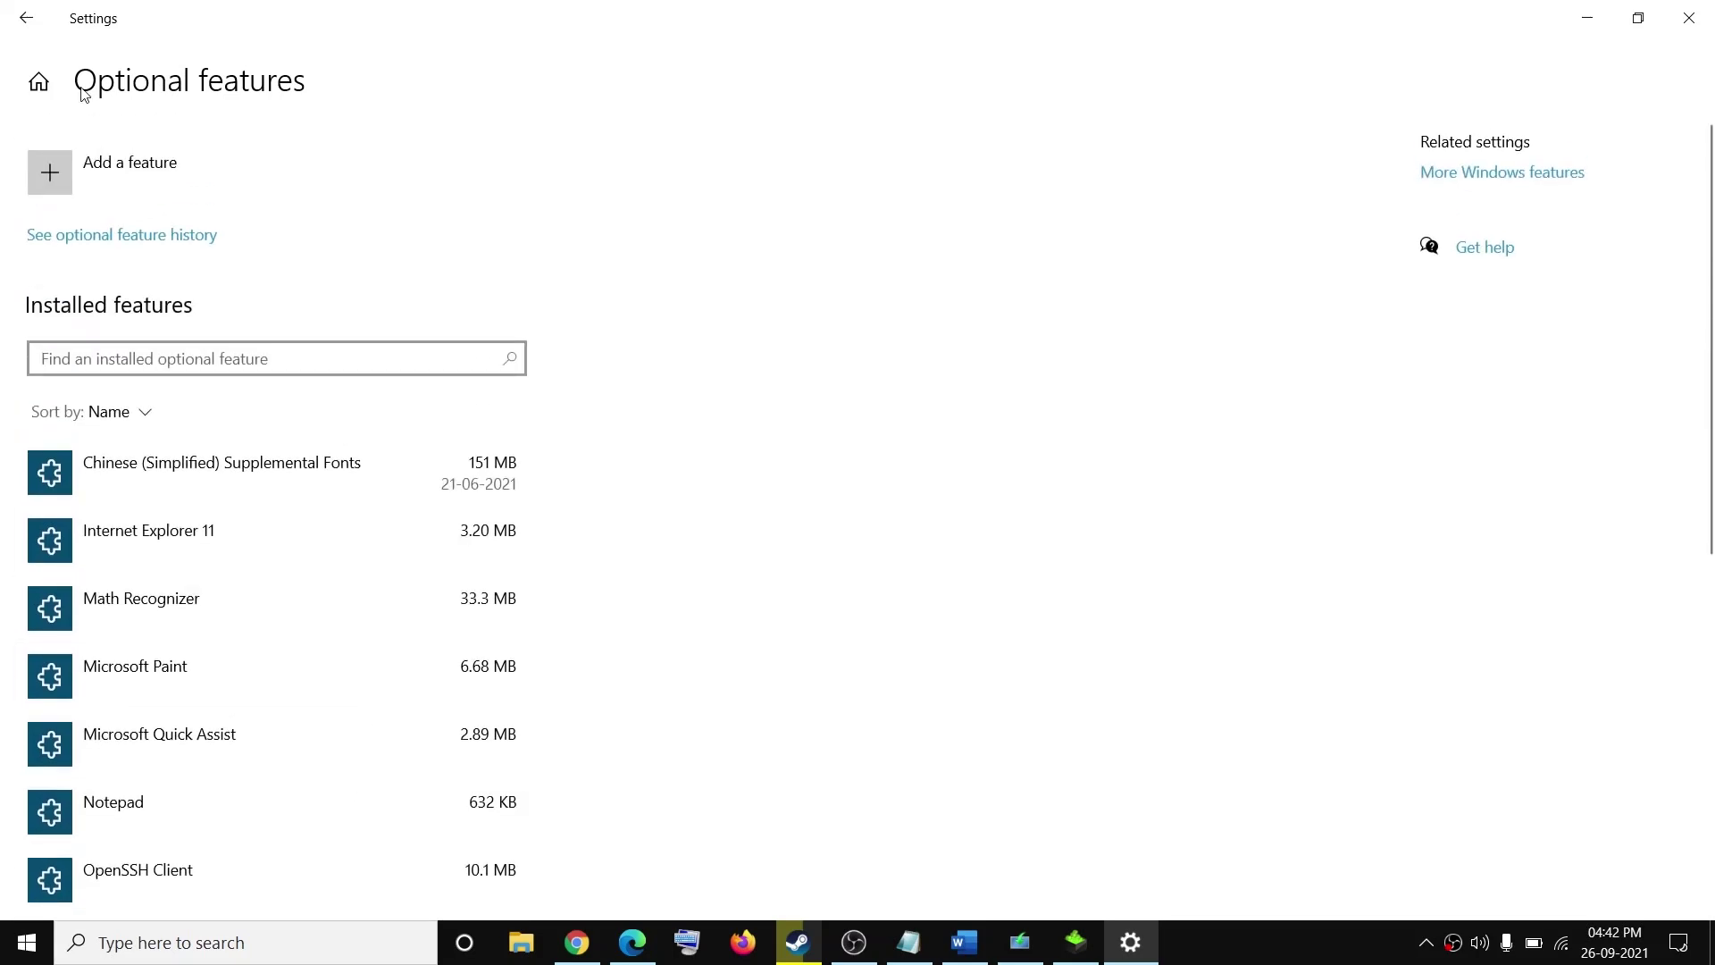
pyautogui.click(99, 170)
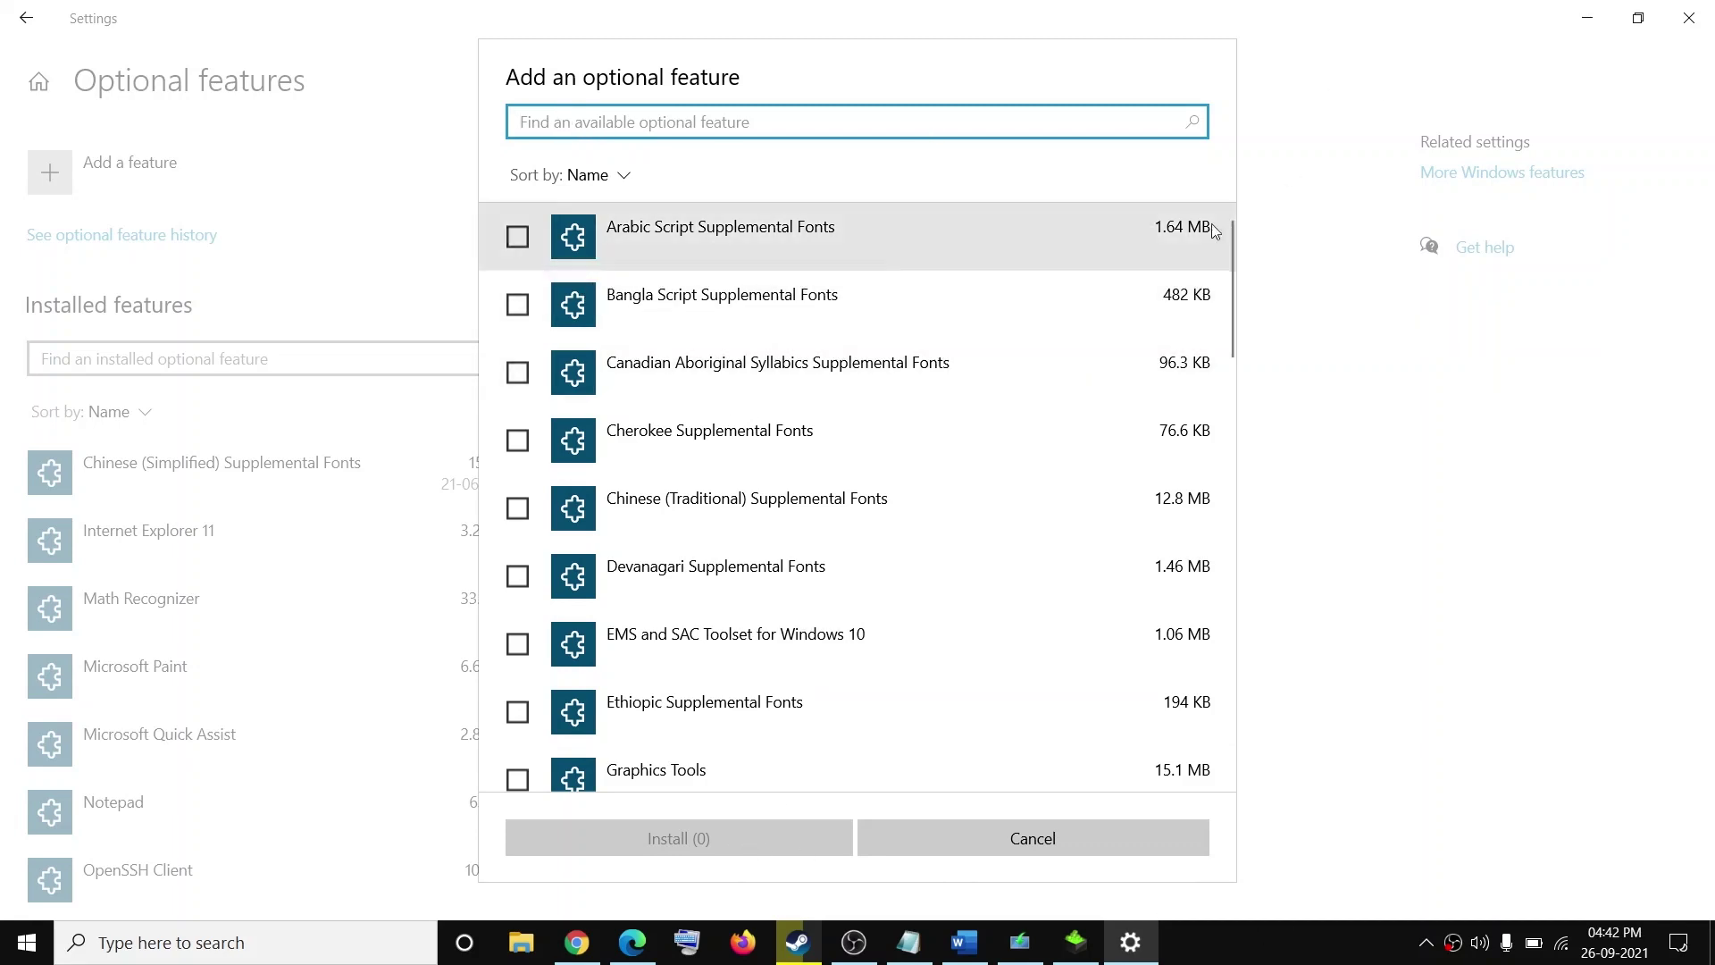
pyautogui.click(988, 839)
# Switch back to the Word guide and highlight the Windows Media and Media Feature Pack wording in the Step 9 heading
pyautogui.click(960, 945)
pyautogui.scroll(2, 783, 661)
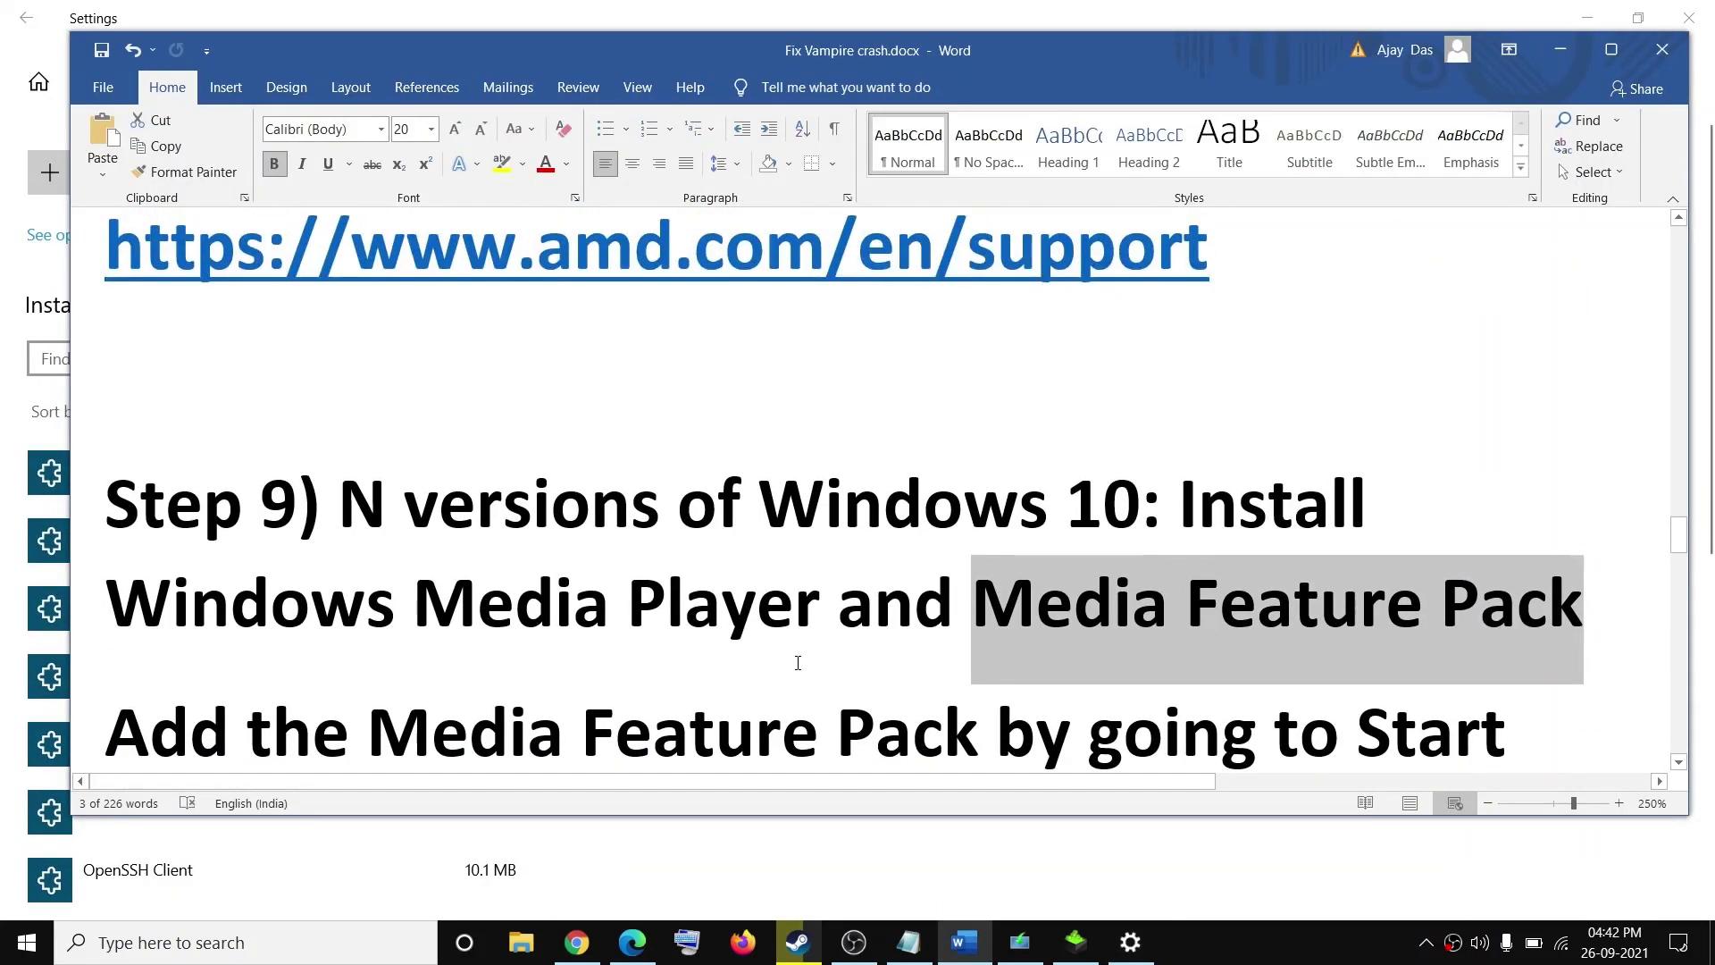
pyautogui.click(1118, 620)
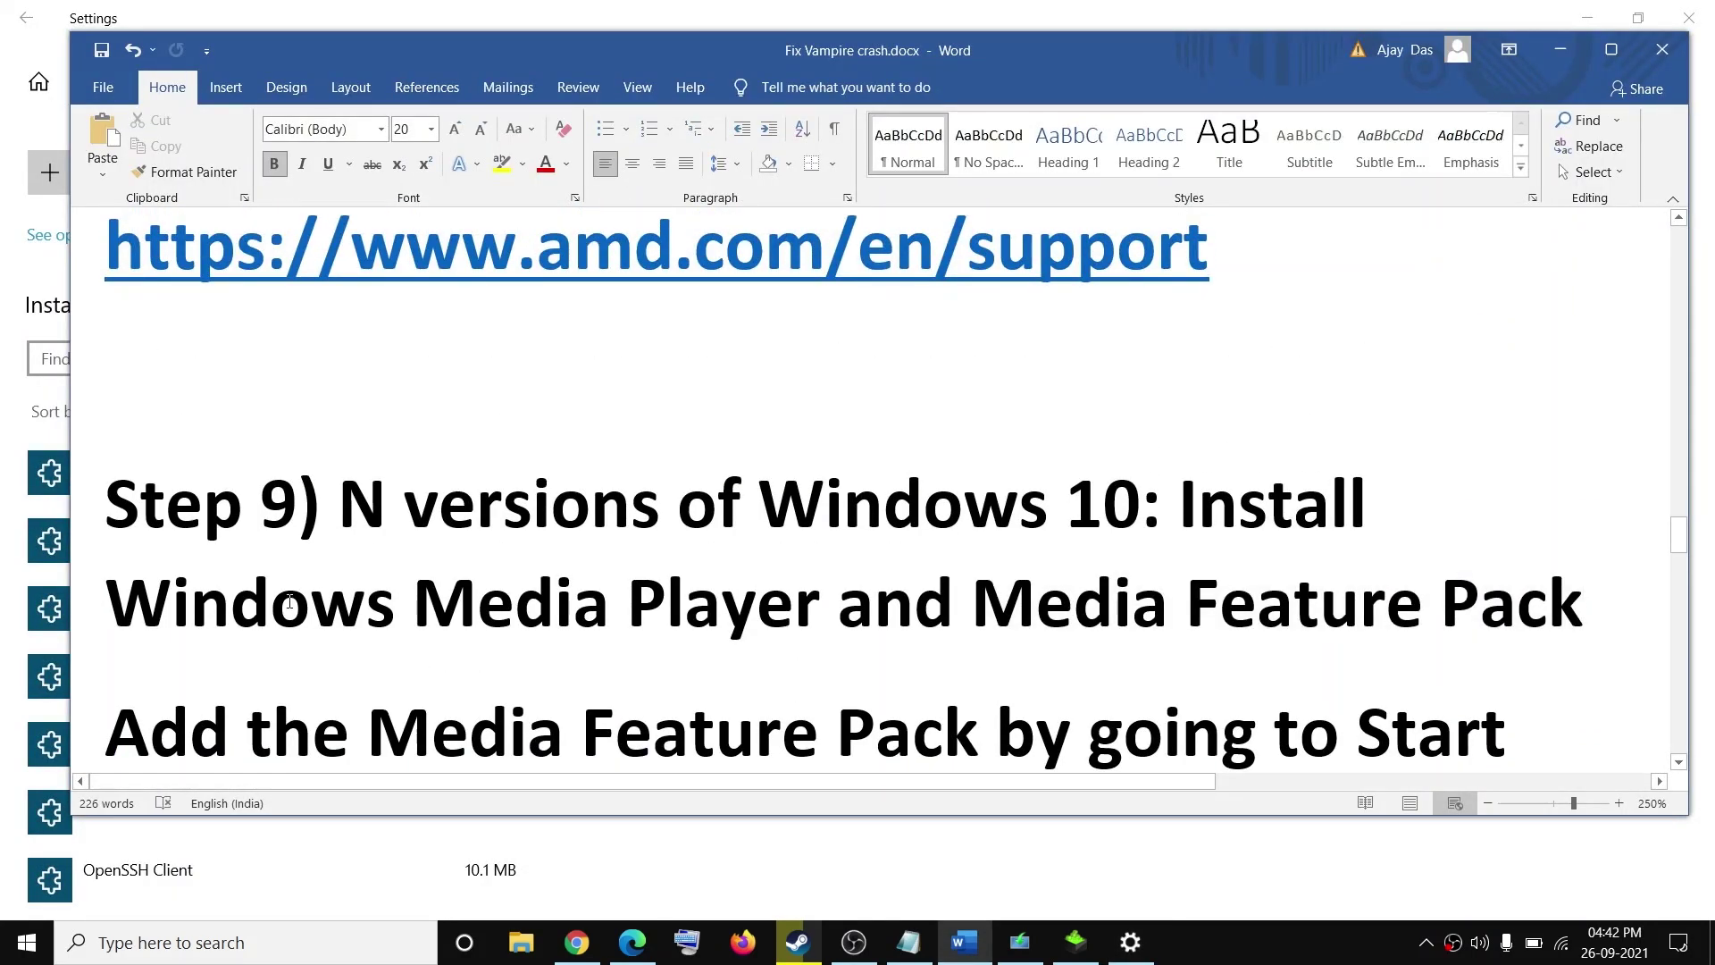
pyautogui.moveTo(328, 600); pyautogui.dragTo(616, 604)
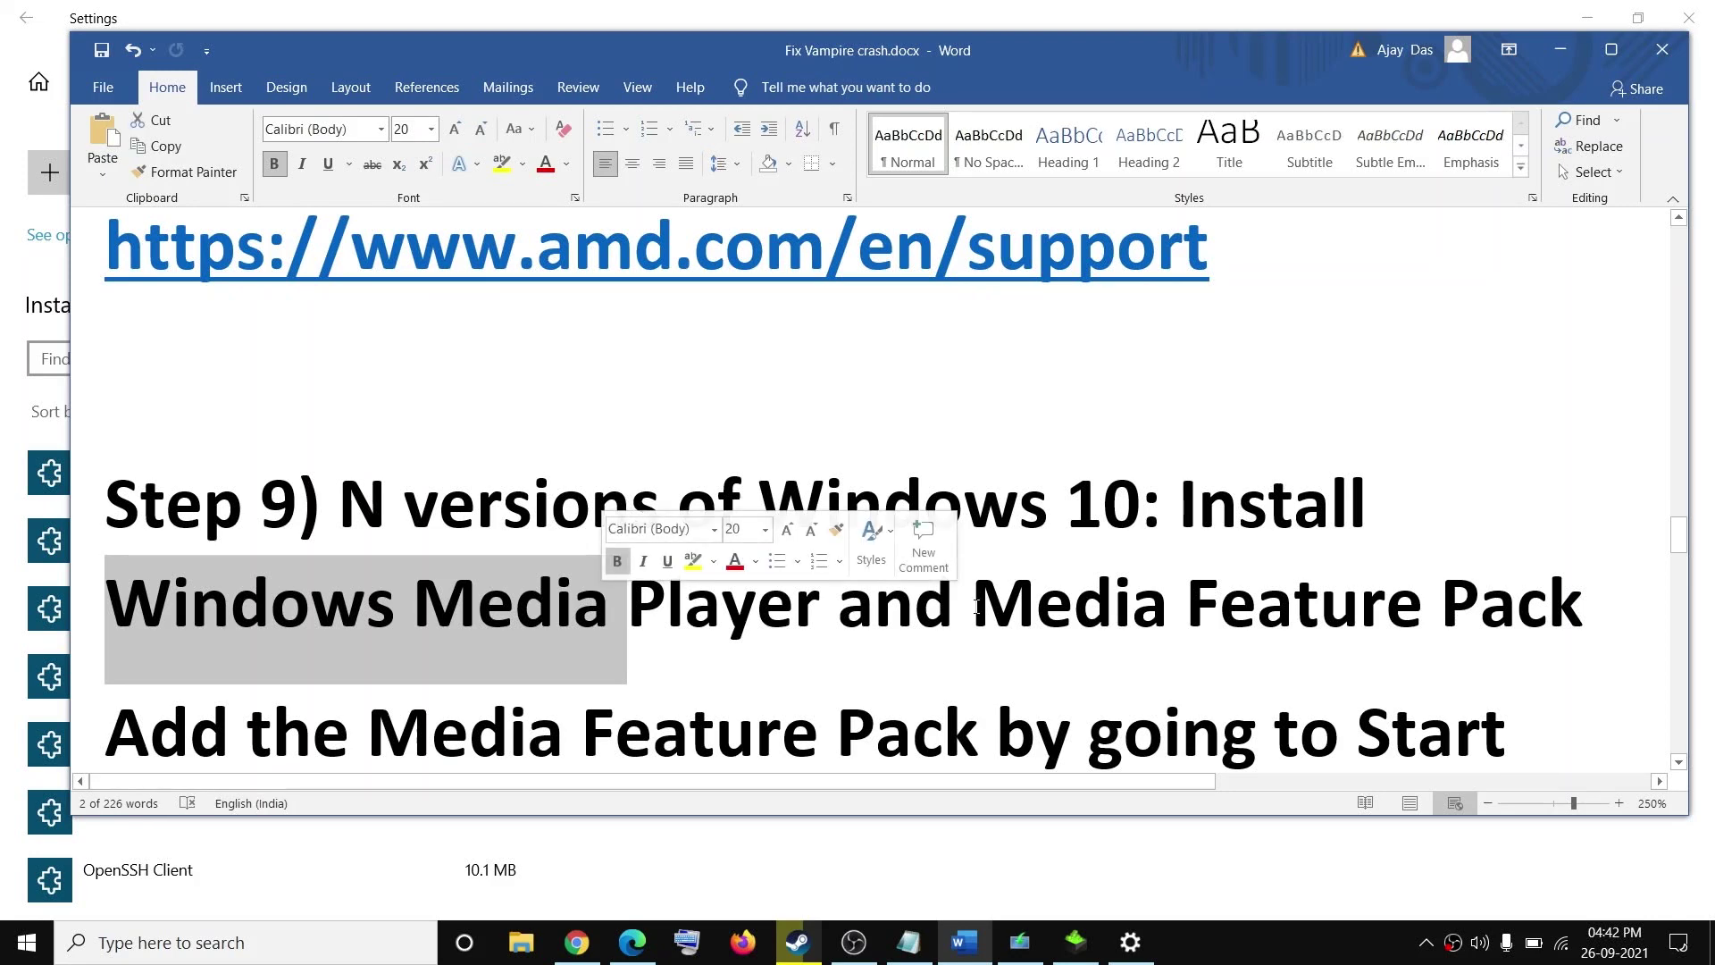
pyautogui.moveTo(979, 604); pyautogui.dragTo(1563, 618)
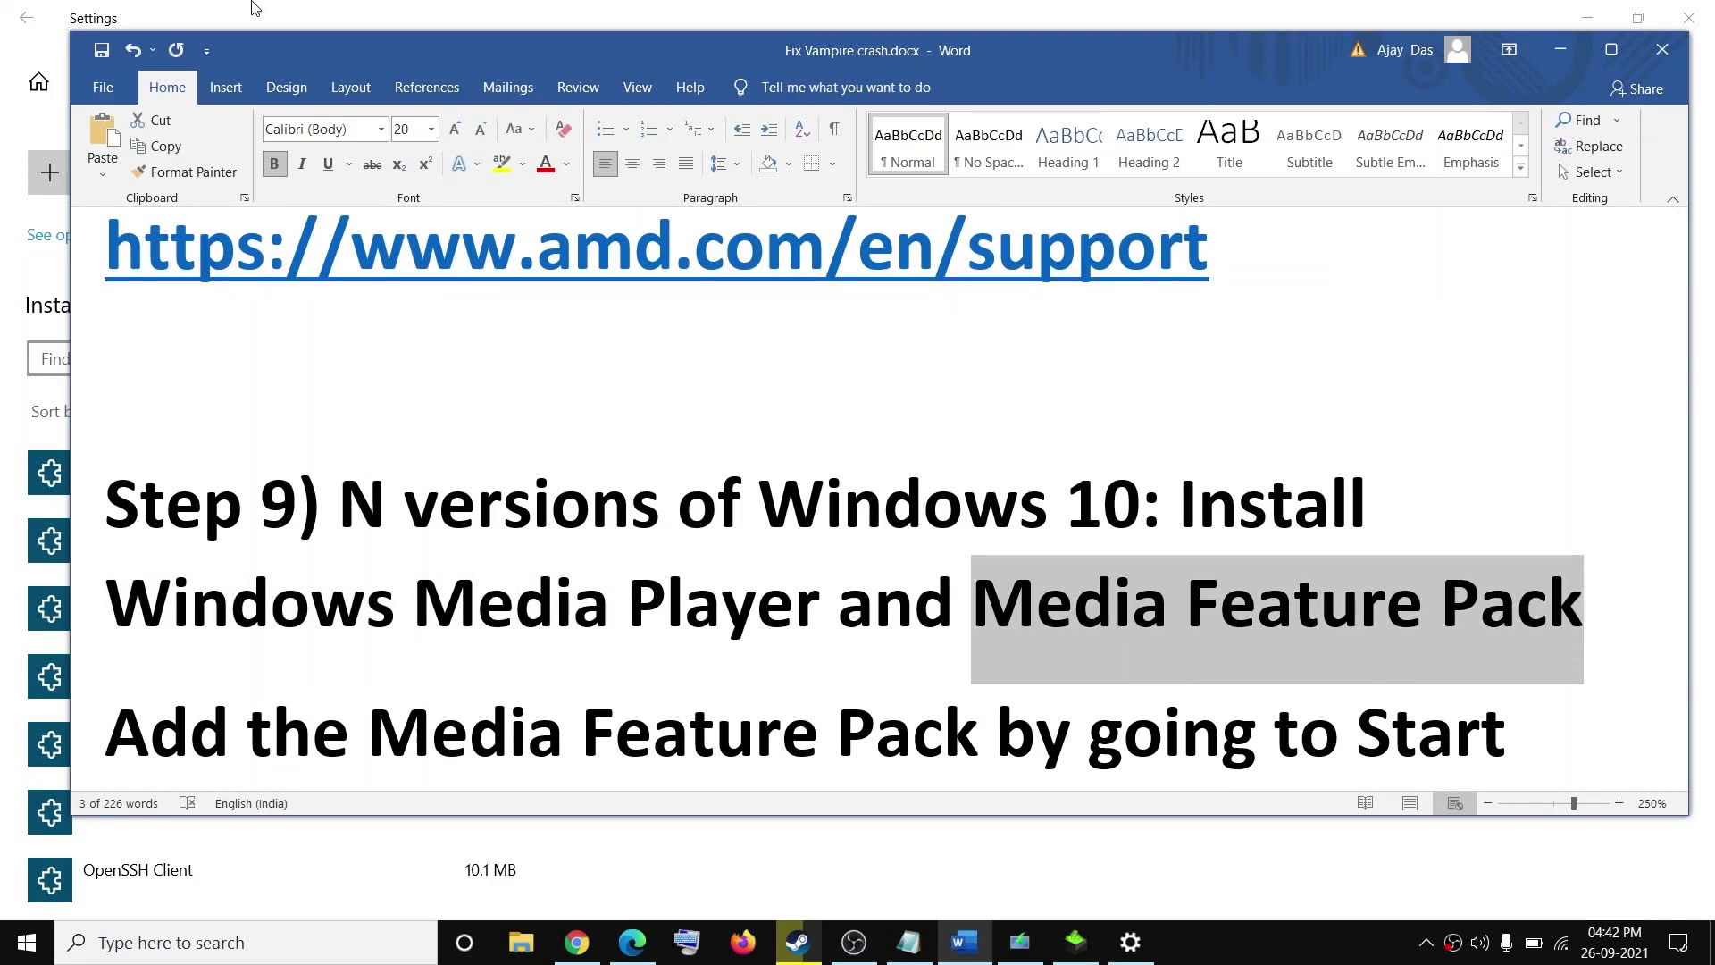
# Return to Optional features in Settings, search the features available to add for "Media Feature Pack", and close the dialog
pyautogui.click(50, 175)
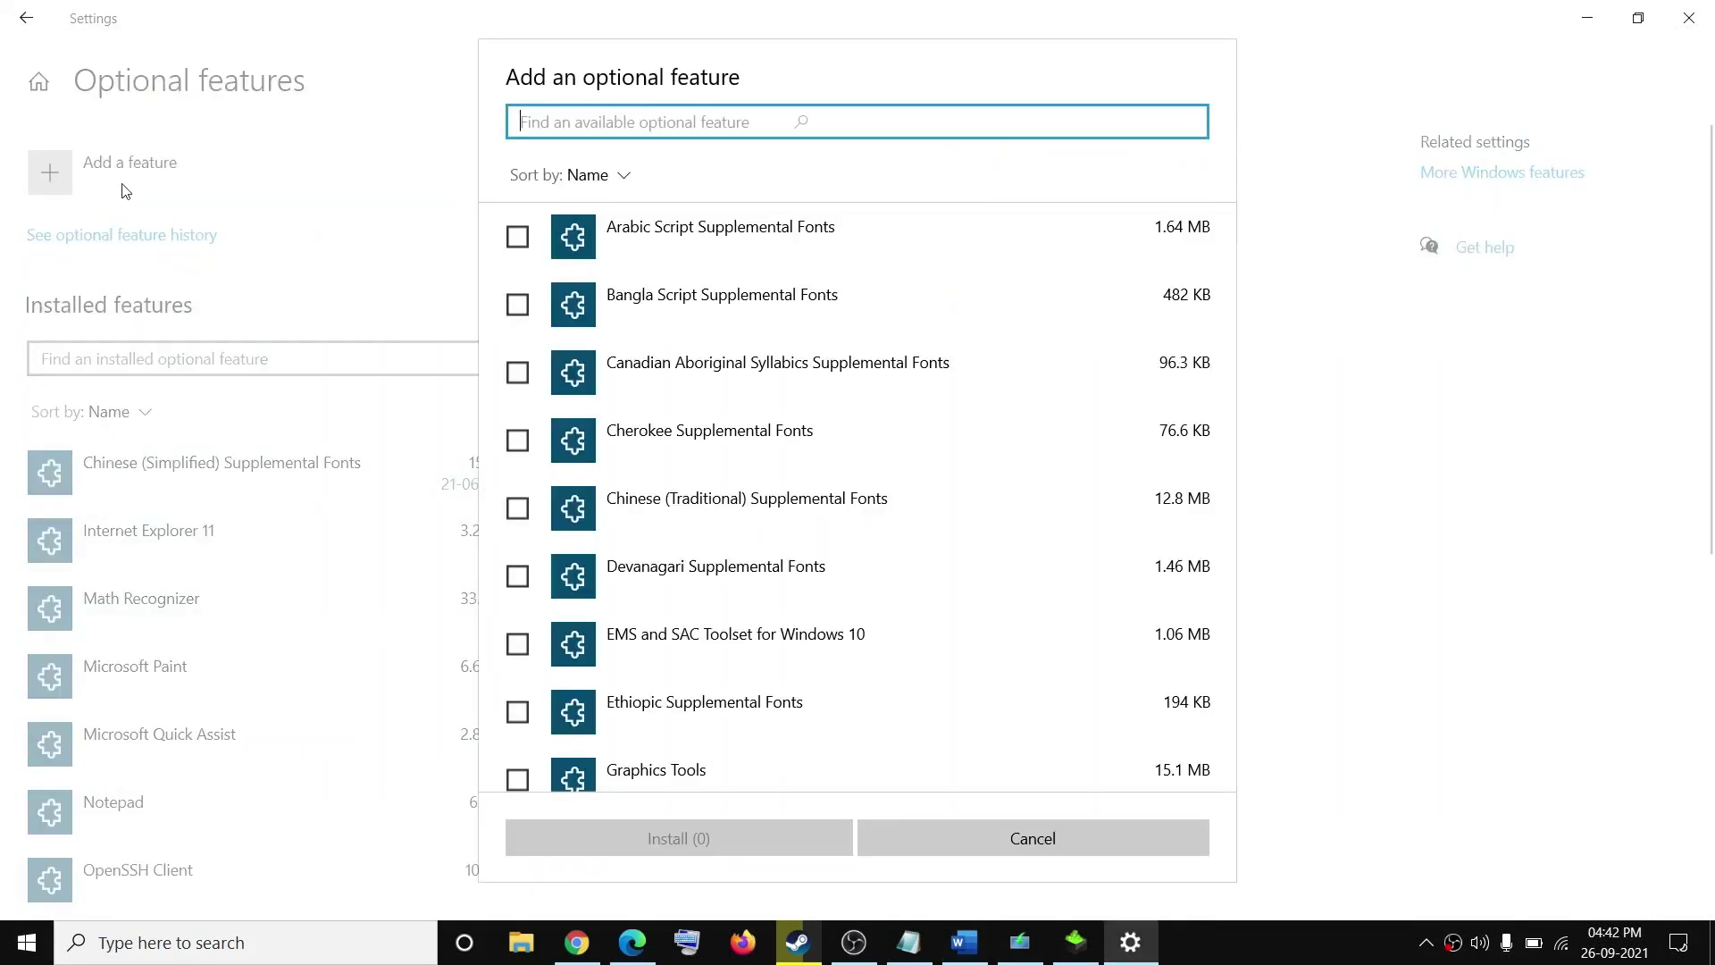
pyautogui.click(977, 835)
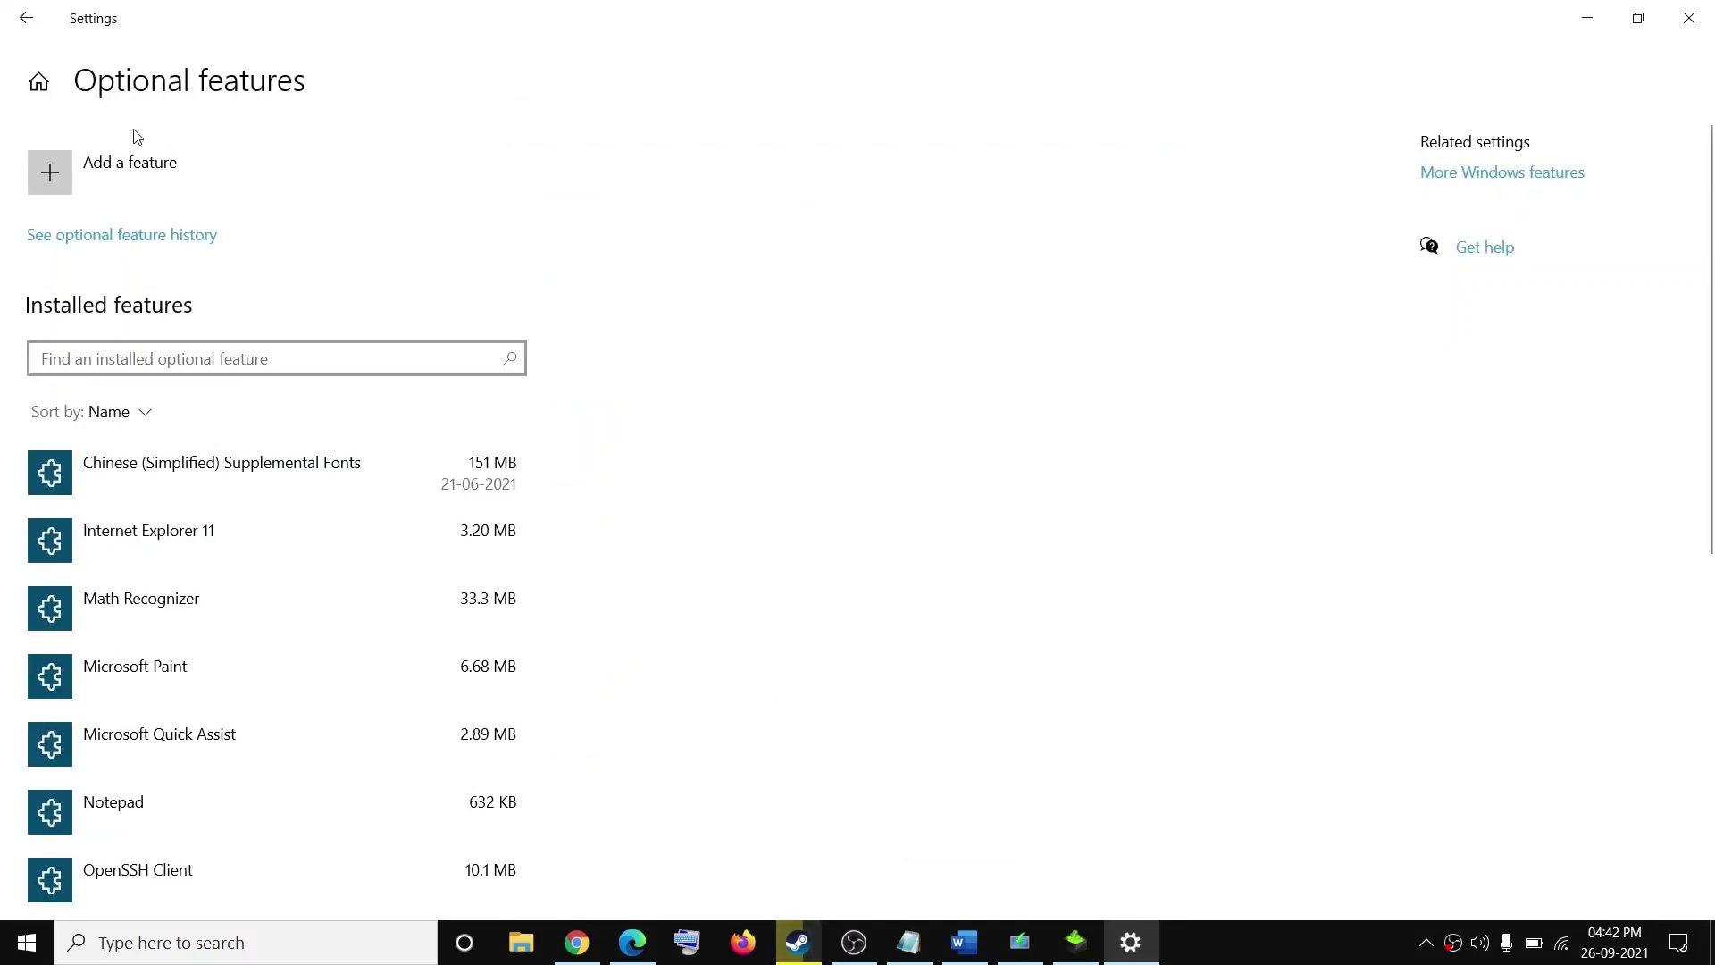
pyautogui.click(141, 165)
pyautogui.write('Media Feature Pack')
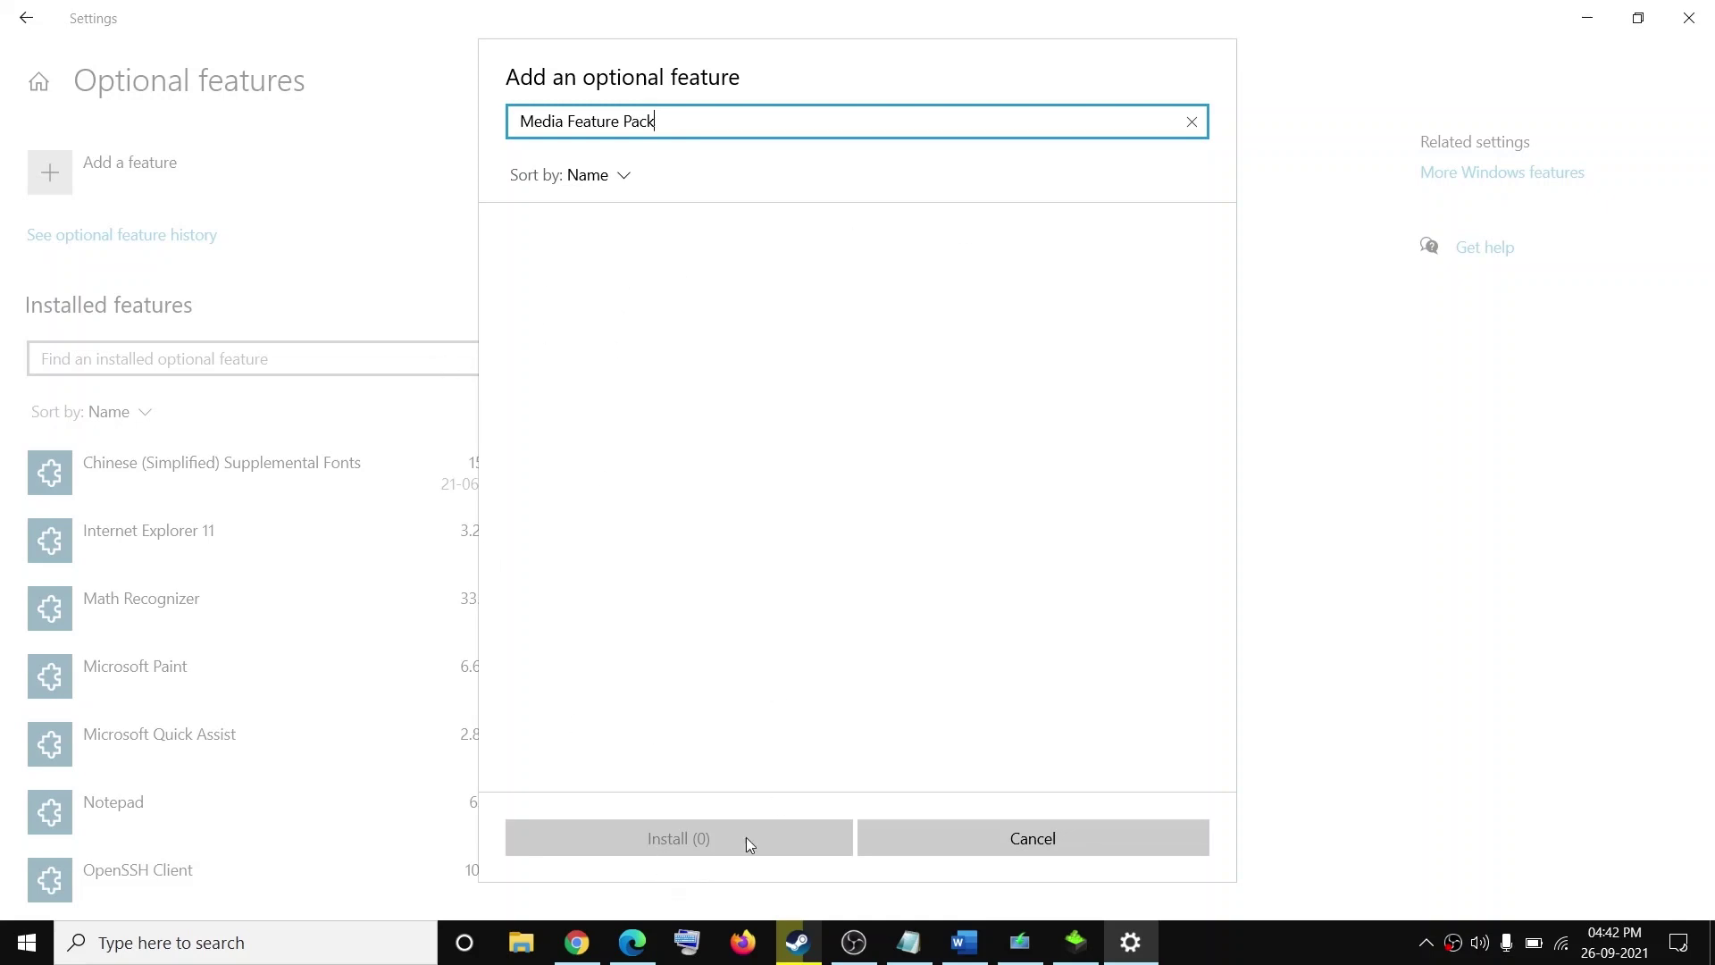
pyautogui.click(1193, 122)
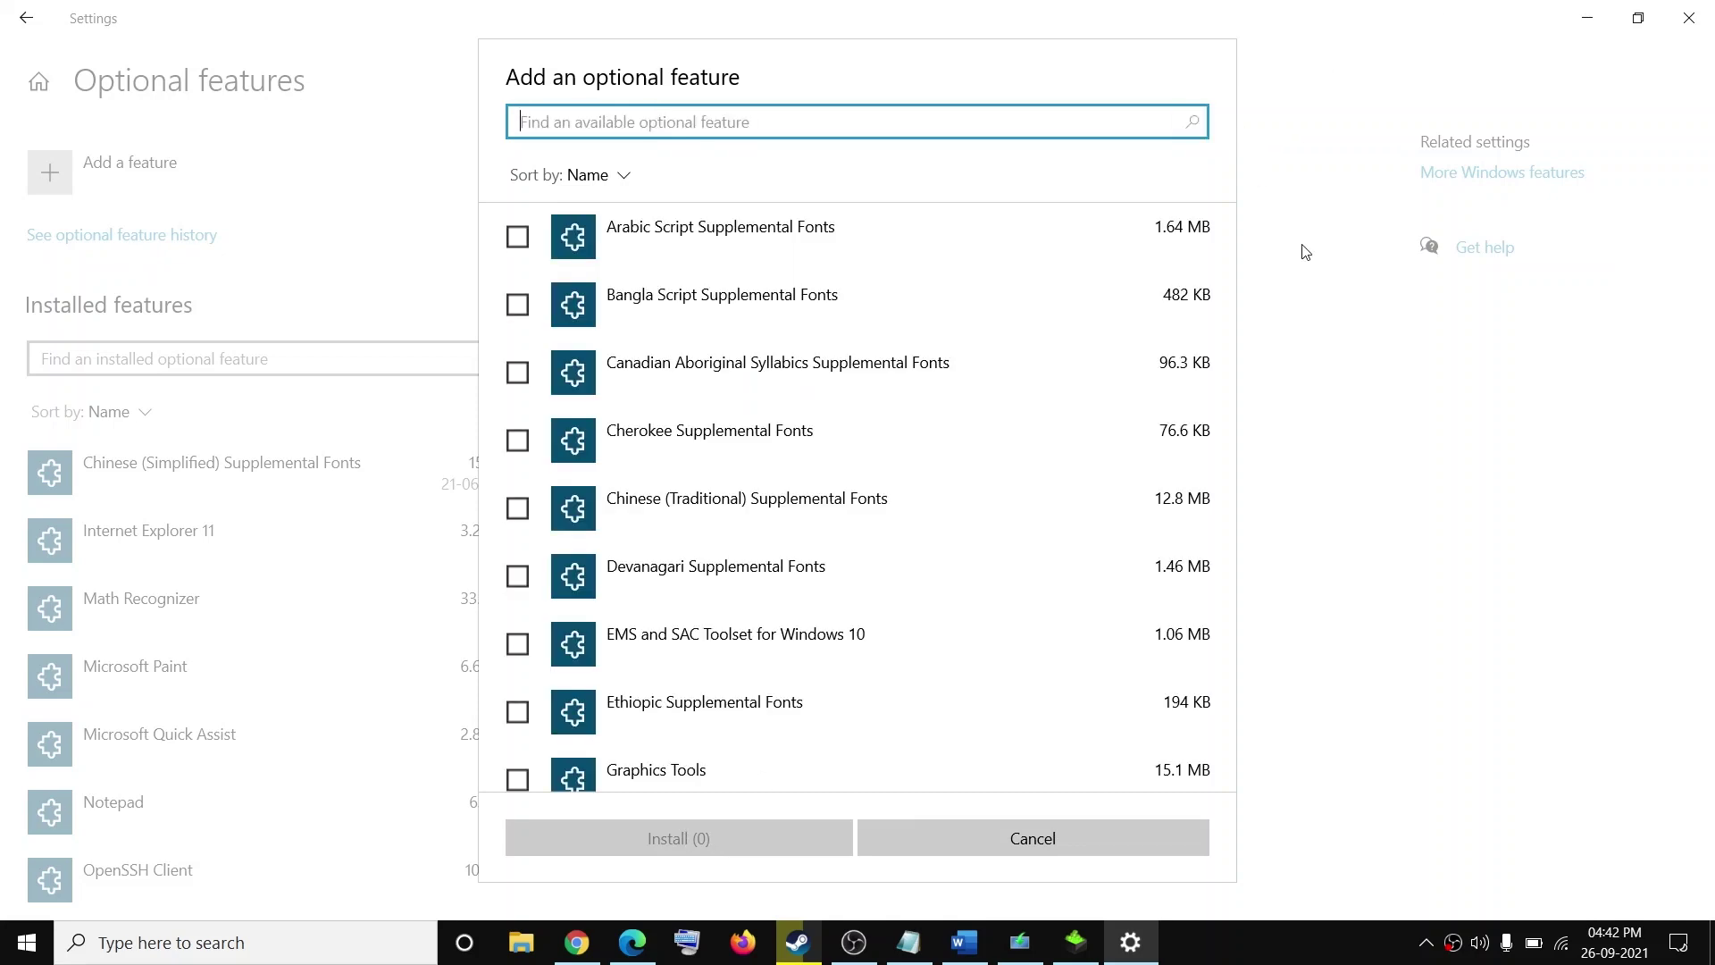
pyautogui.click(982, 848)
# Switch to the Word guide and go to Step 10 about verifying the game files
pyautogui.click(972, 956)
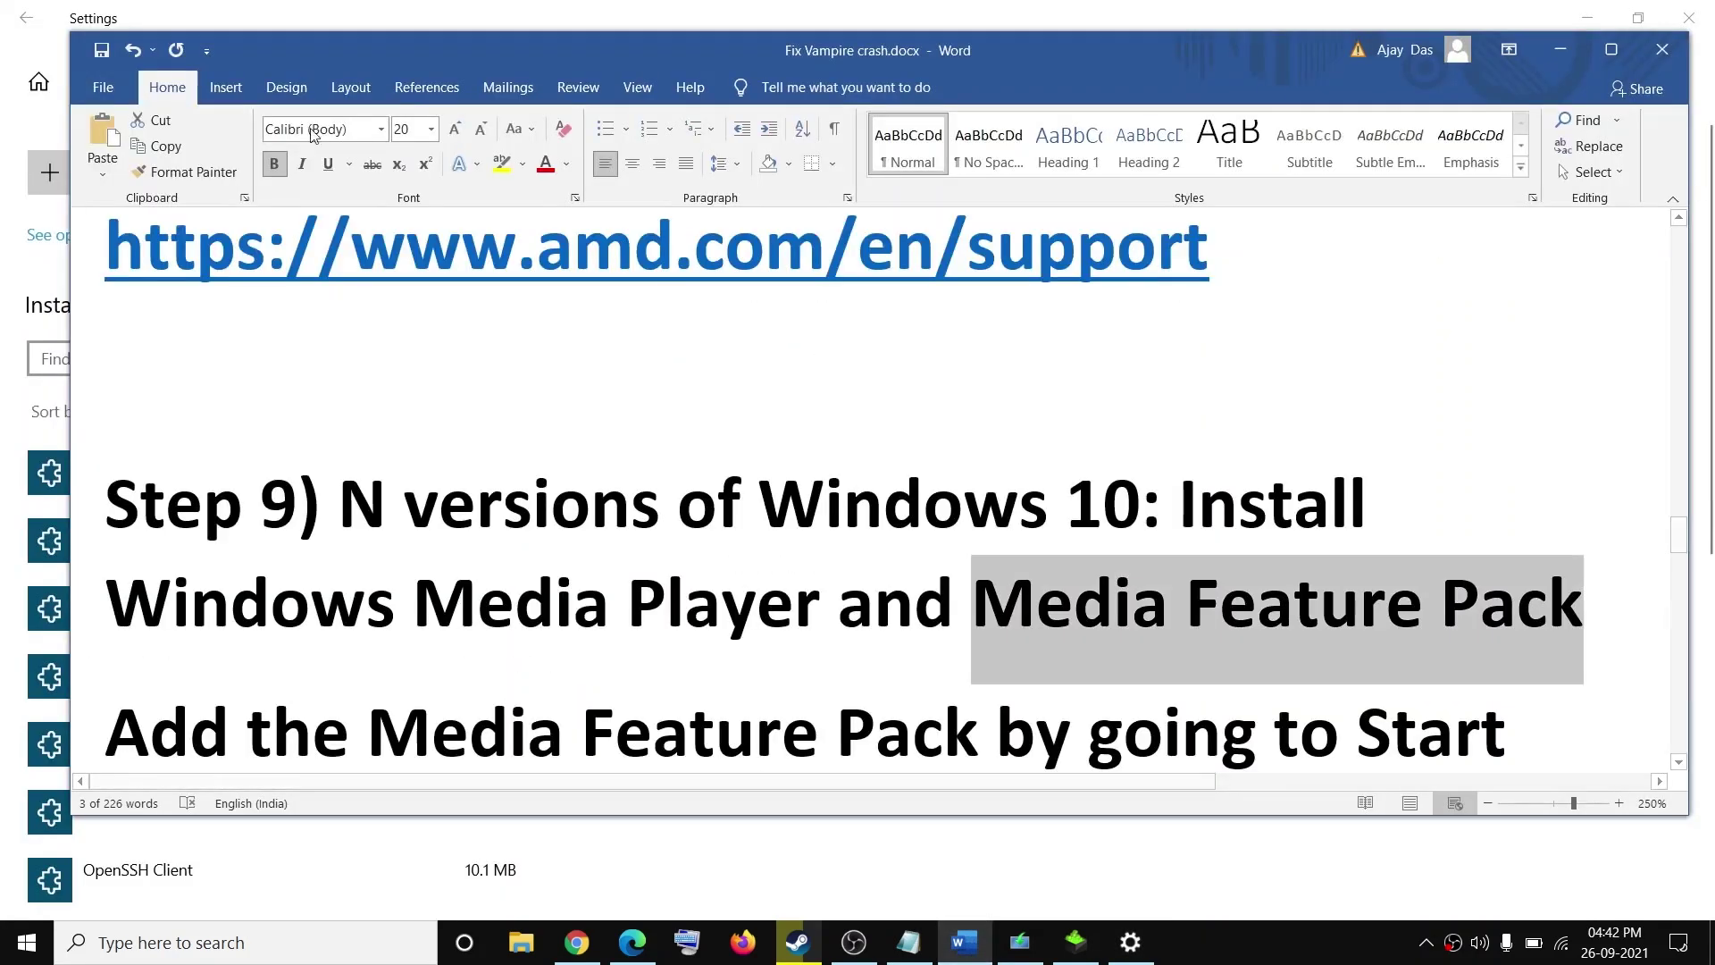
pyautogui.scroll(-10, 318, 302)
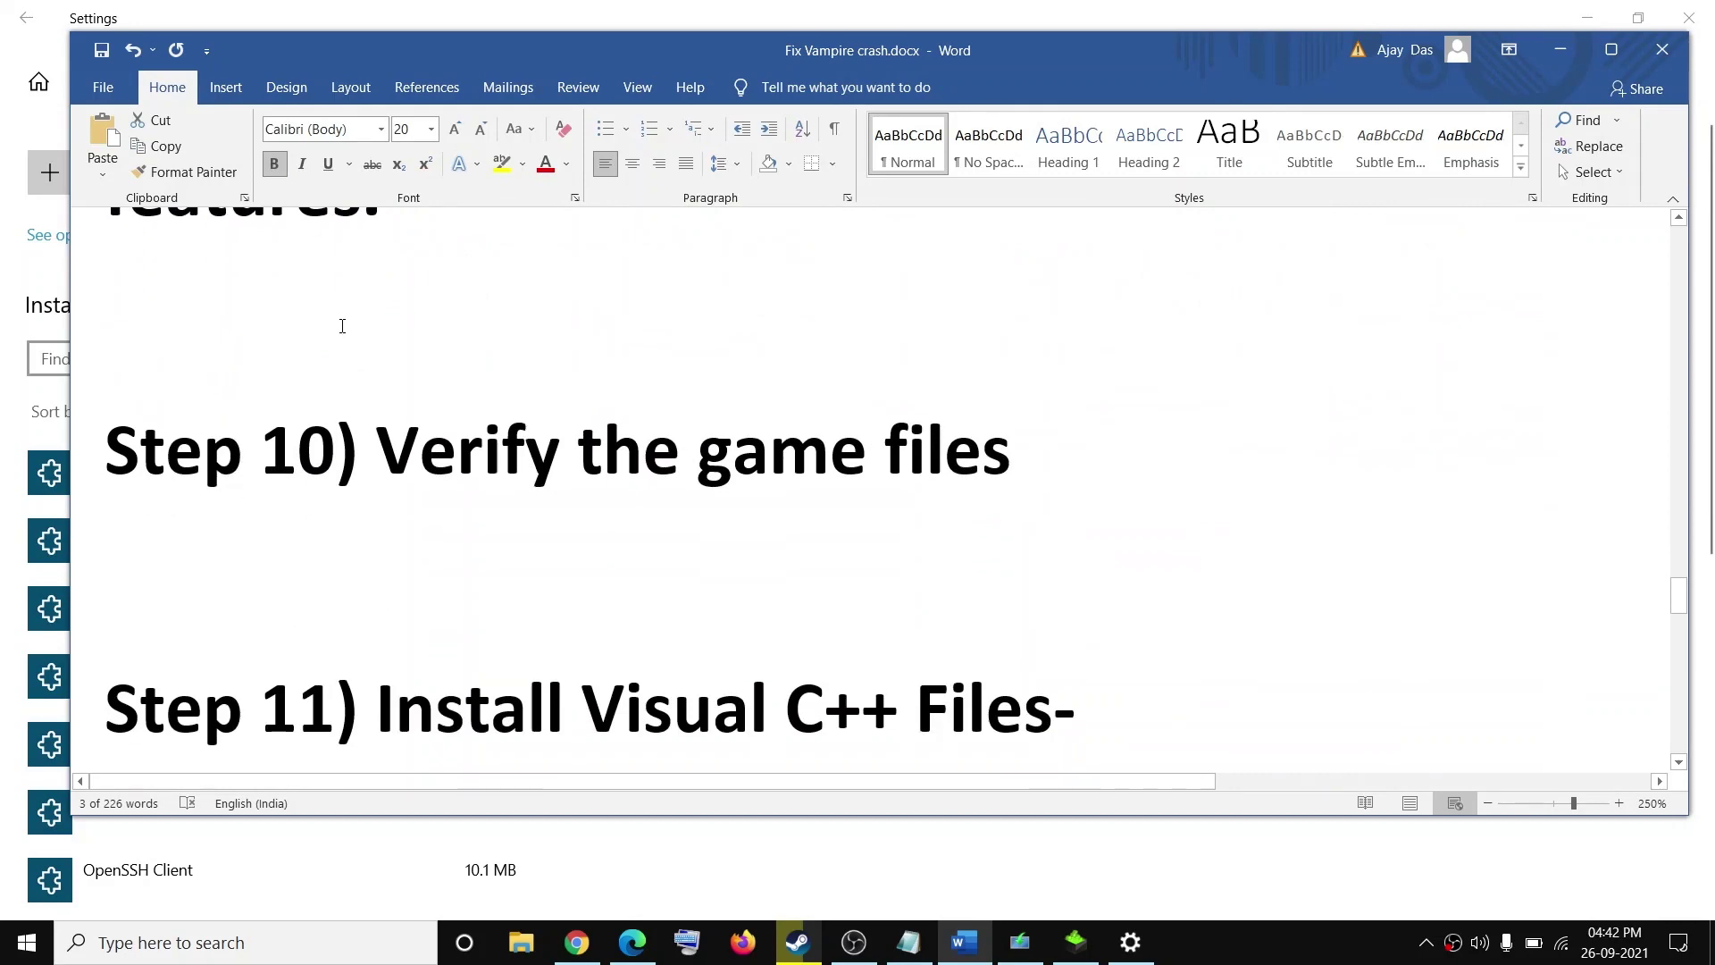
pyautogui.scroll(2, 340, 326)
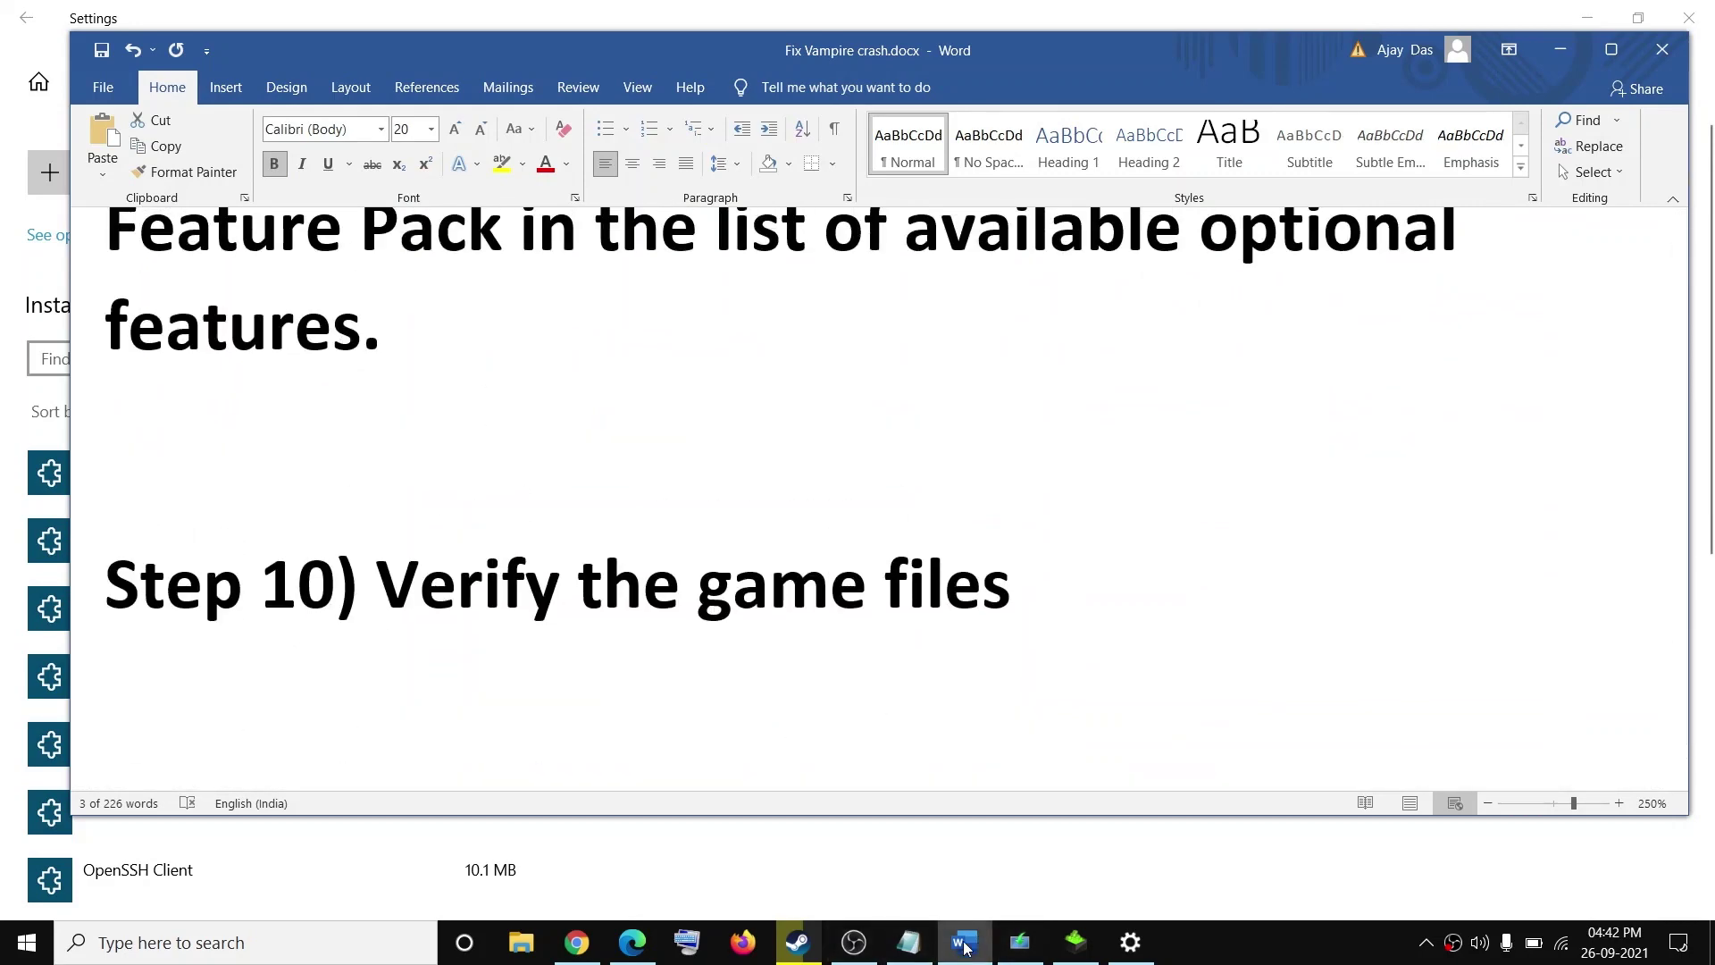
# Switch to Steam, view the verify integrity option in Bloodhunt's Local Files properties, and close the properties
pyautogui.click(798, 942)
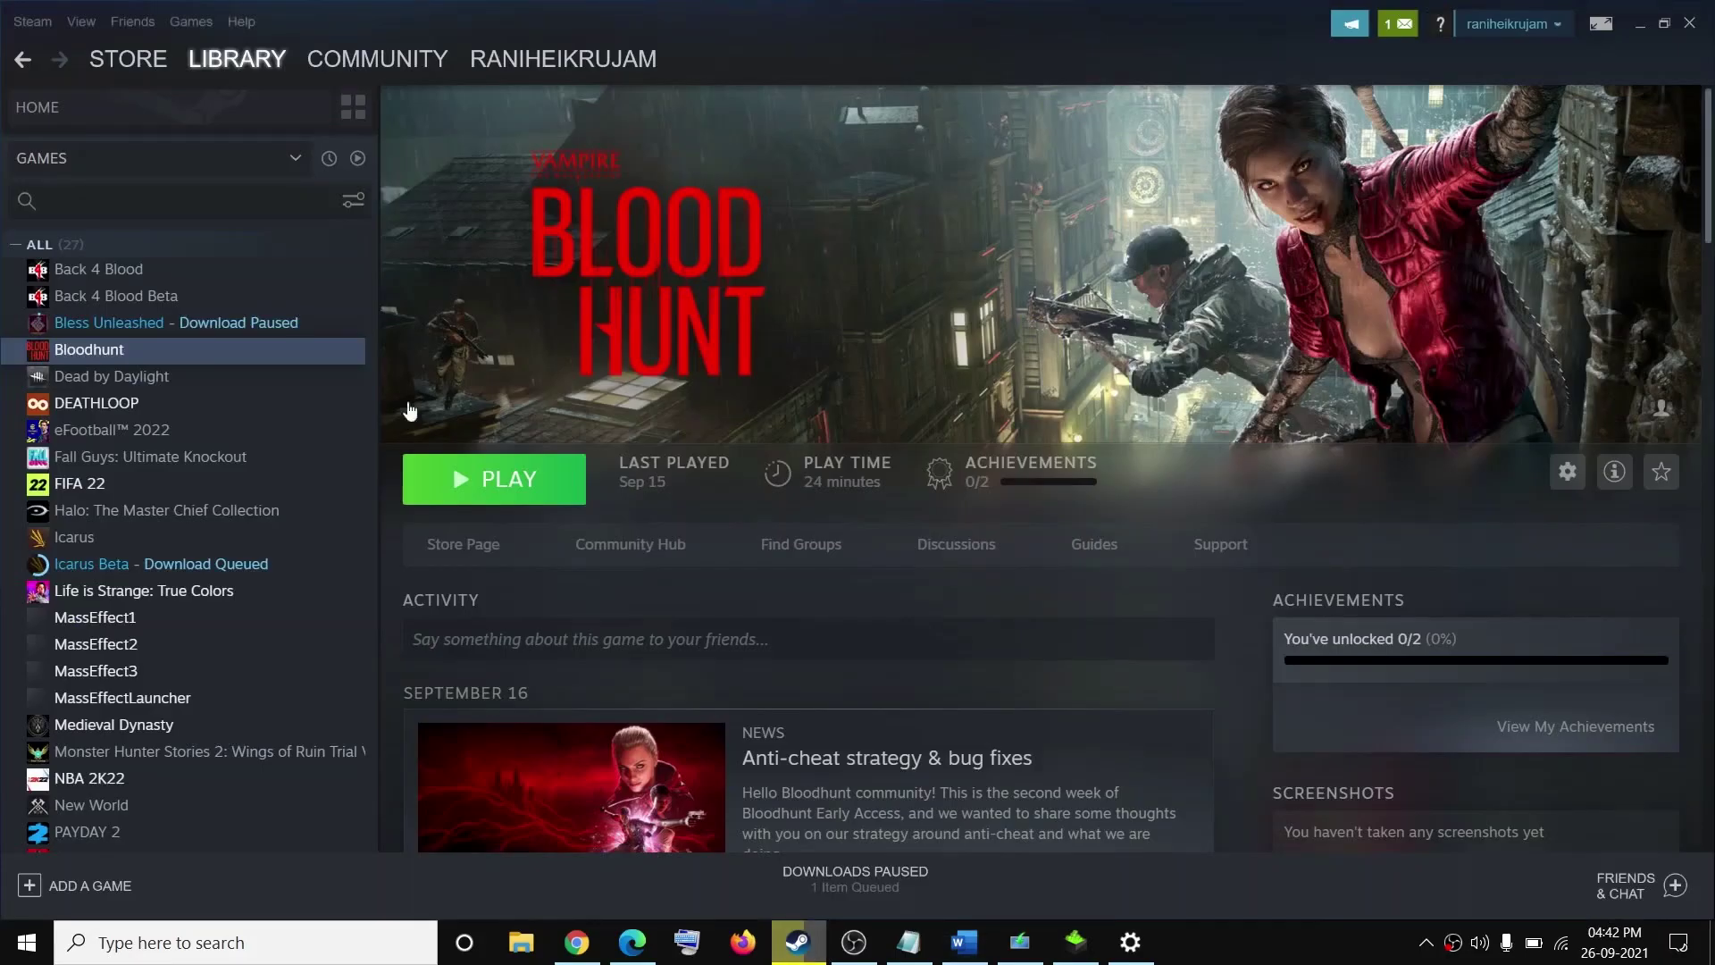
pyautogui.rightClick(187, 358)
pyautogui.click(276, 486)
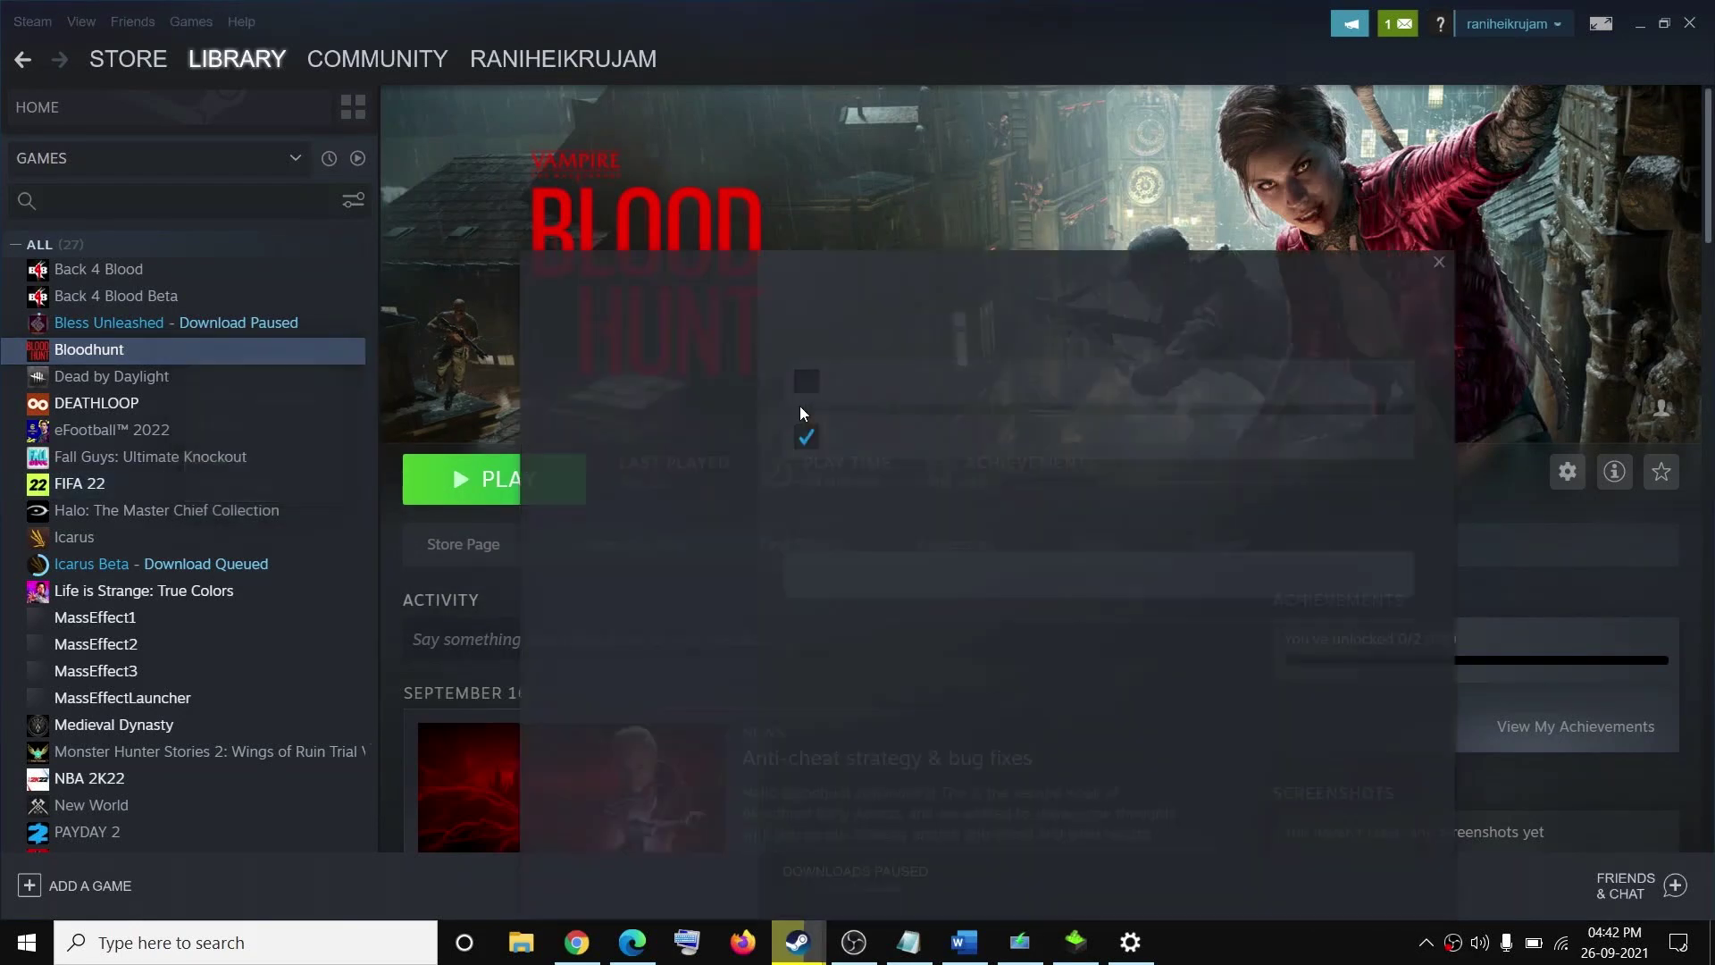
pyautogui.click(605, 416)
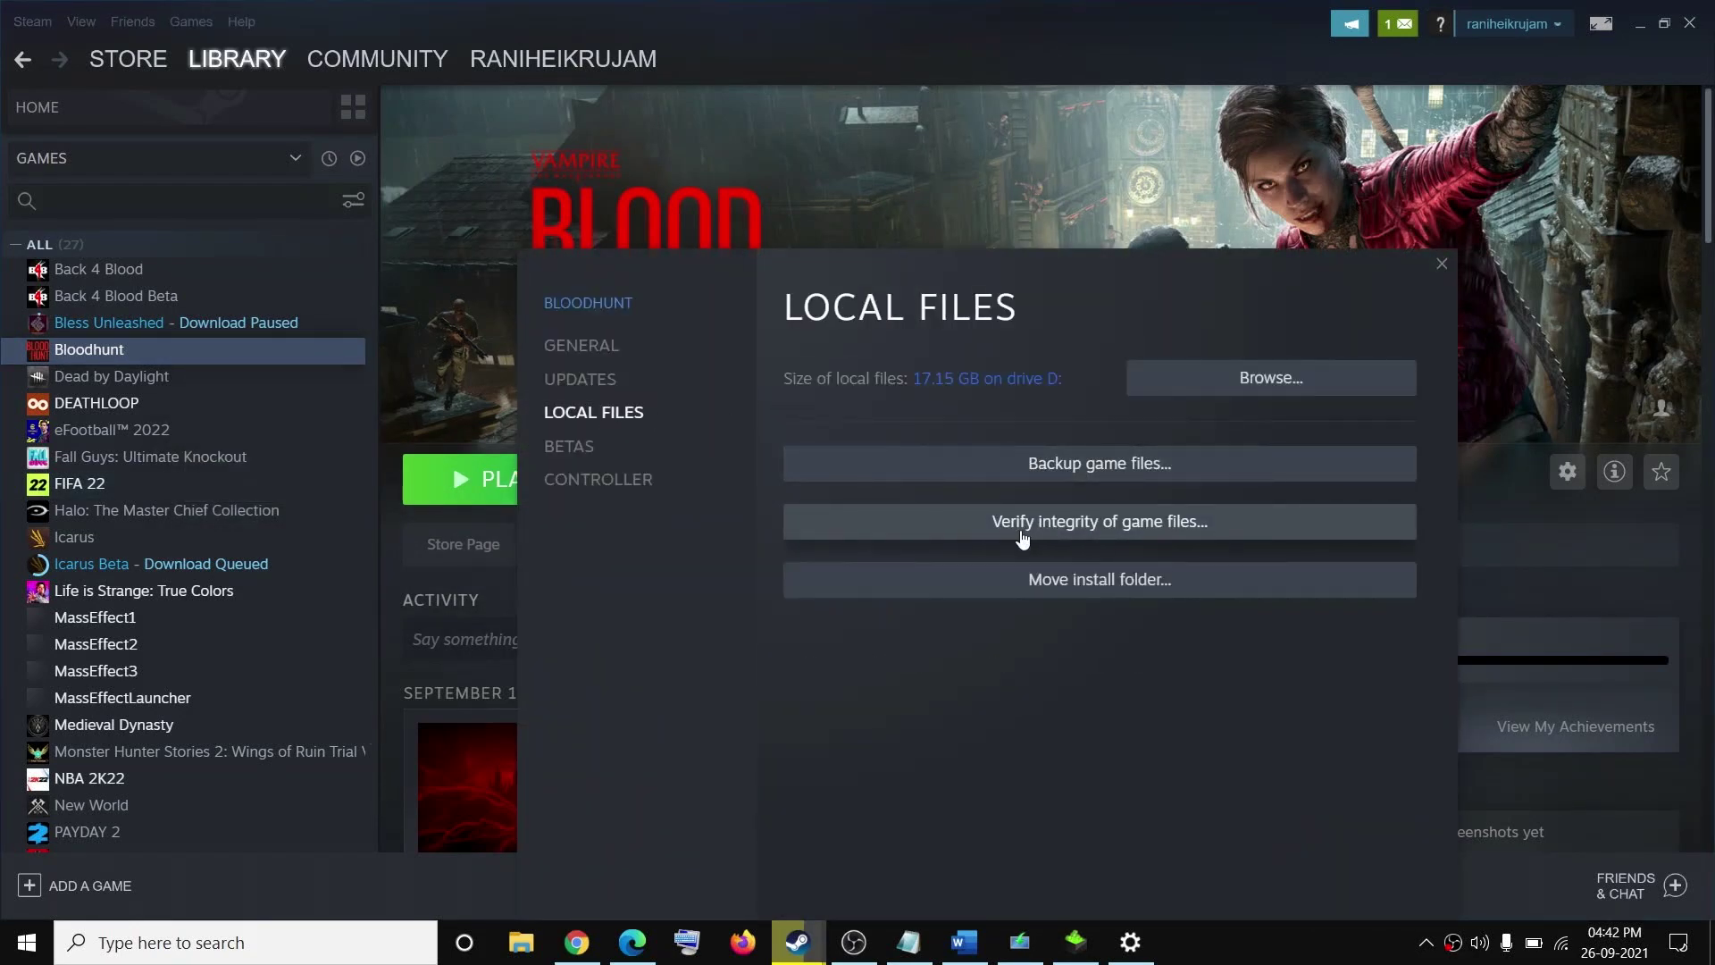
pyautogui.click(1442, 267)
# Switch back to the Word guide, go to Step 11, and select the Microsoft link for the Visual C++ downloads
pyautogui.click(963, 942)
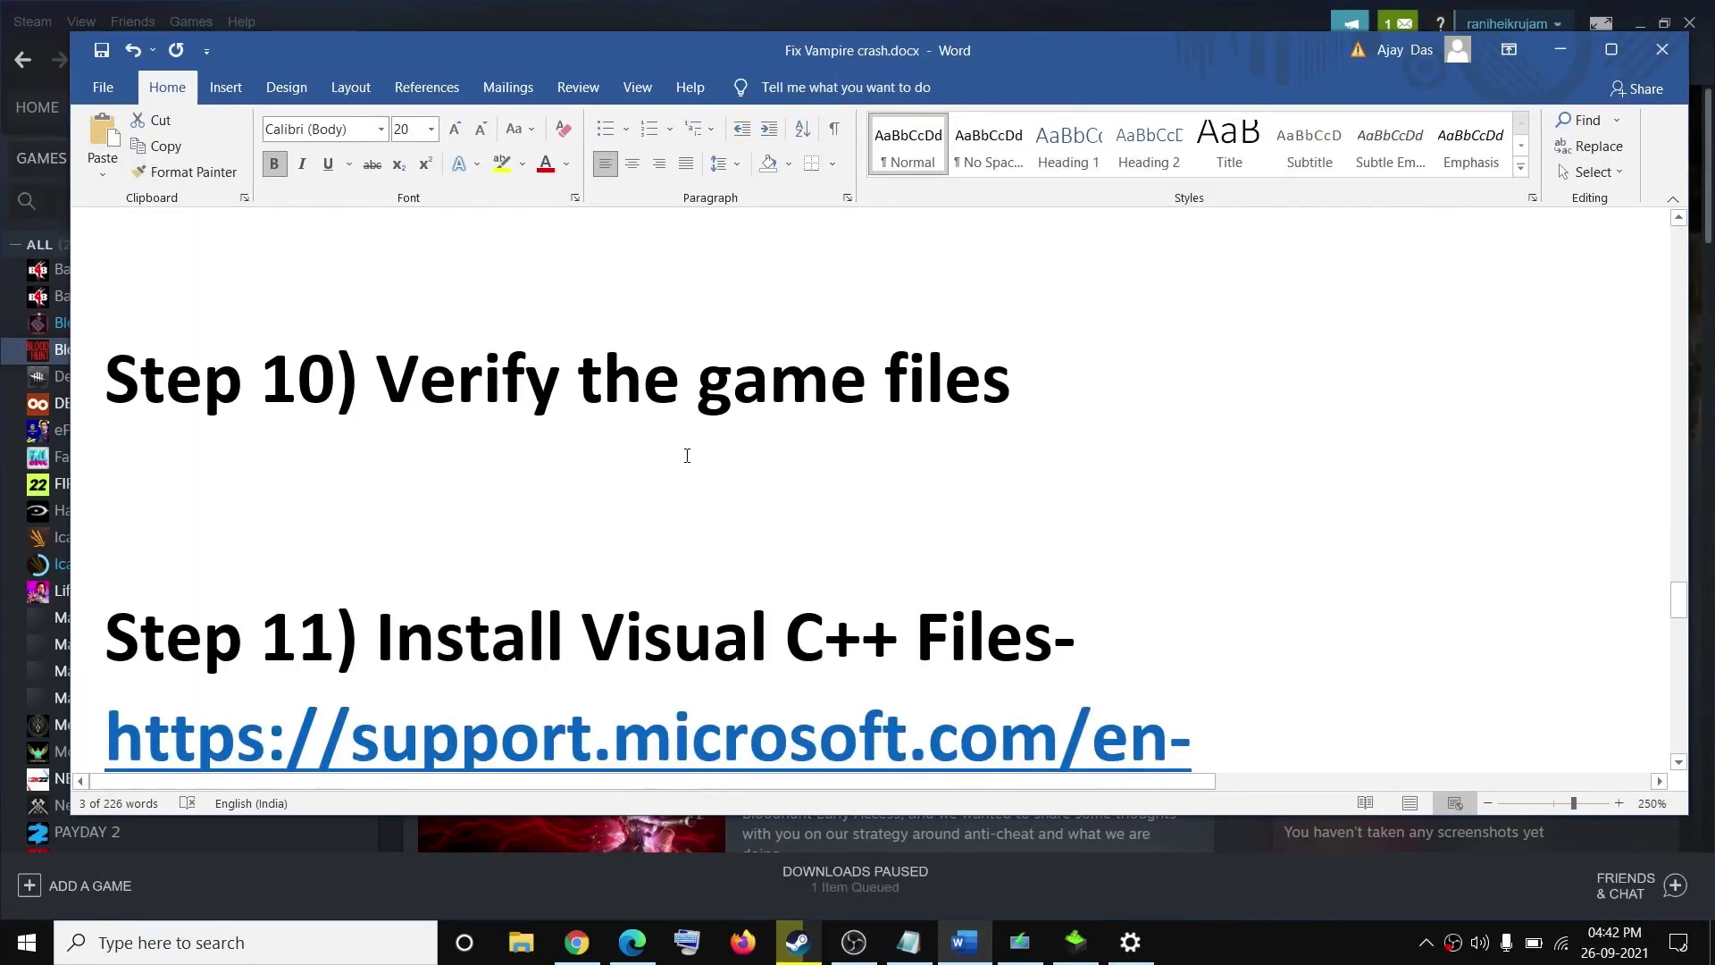
pyautogui.scroll(-3, 687, 456)
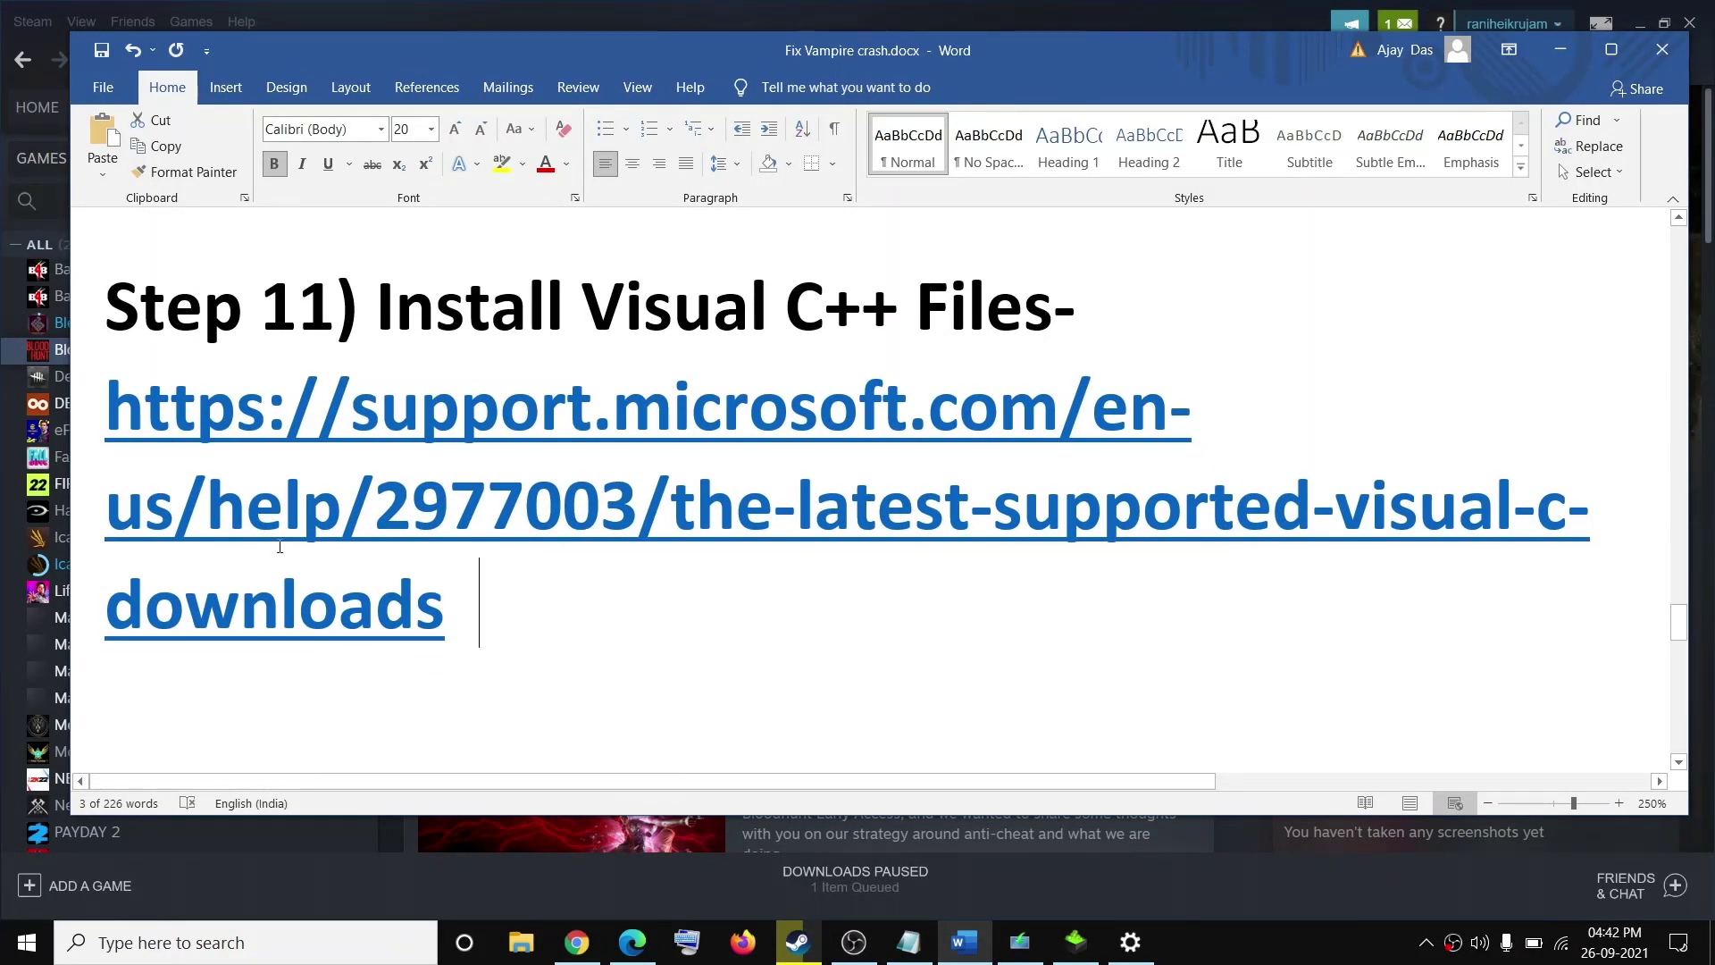
pyautogui.tripleClick(280, 547)
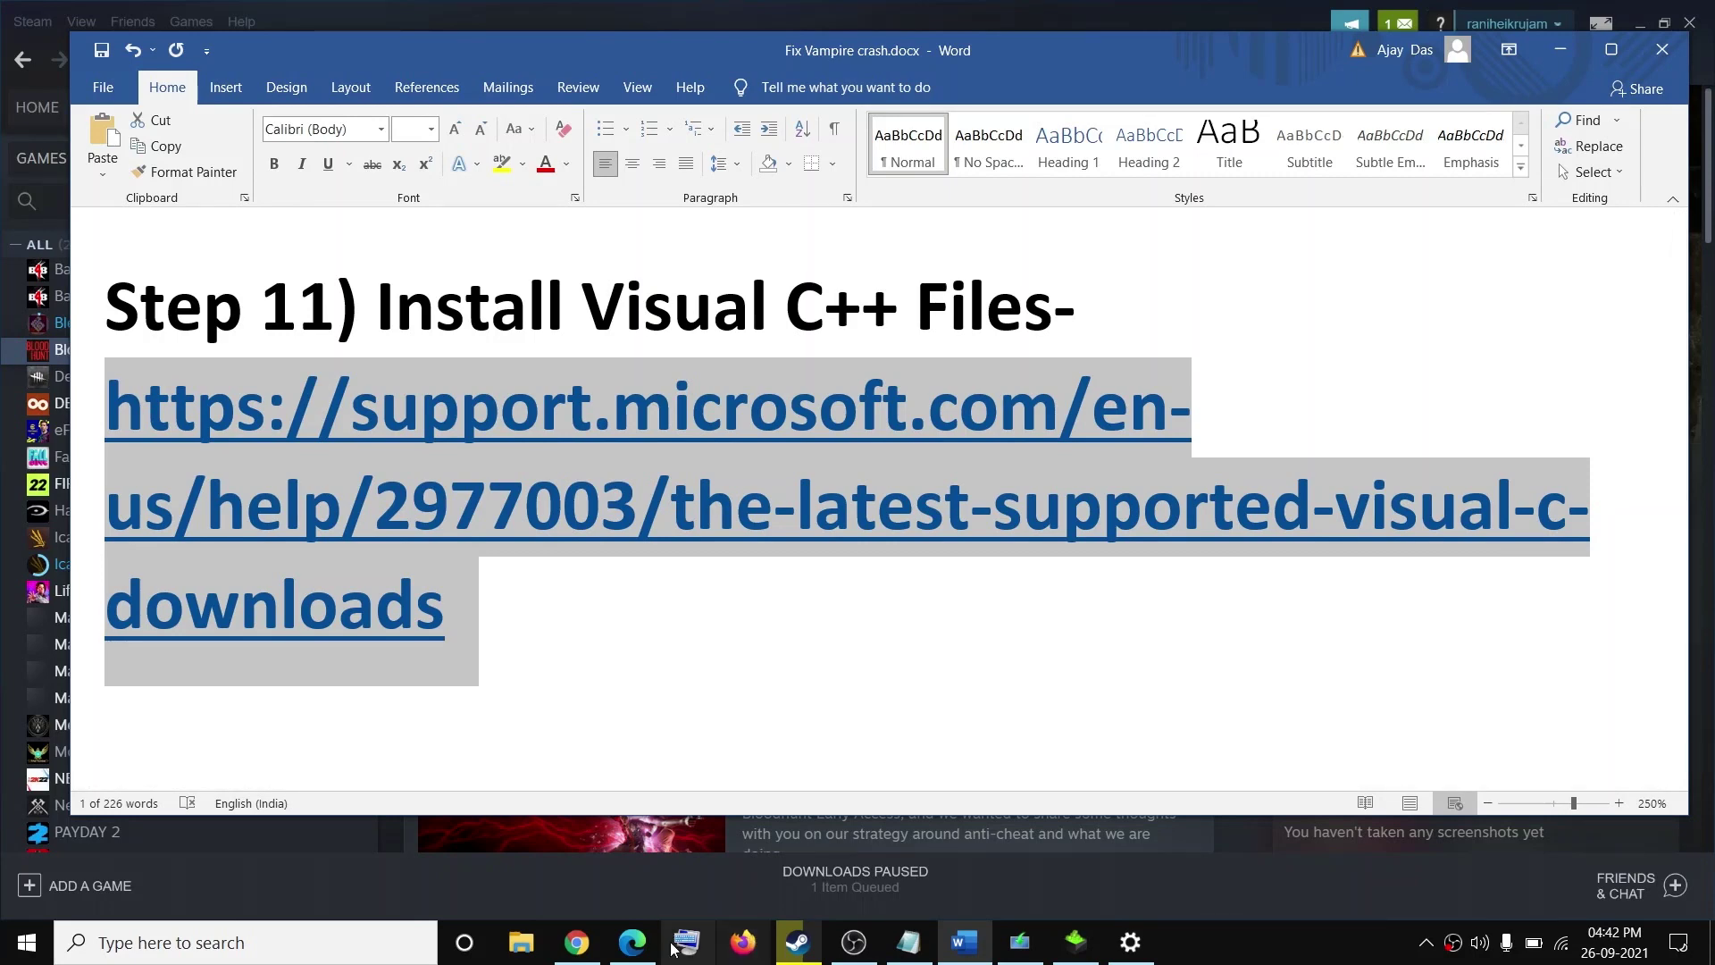
# Switch to Chrome's Visual C++ downloads page and find the x86 and x64 links under Visual Studio 2015, 2017 and 2019
pyautogui.click(577, 942)
pyautogui.click(665, 17)
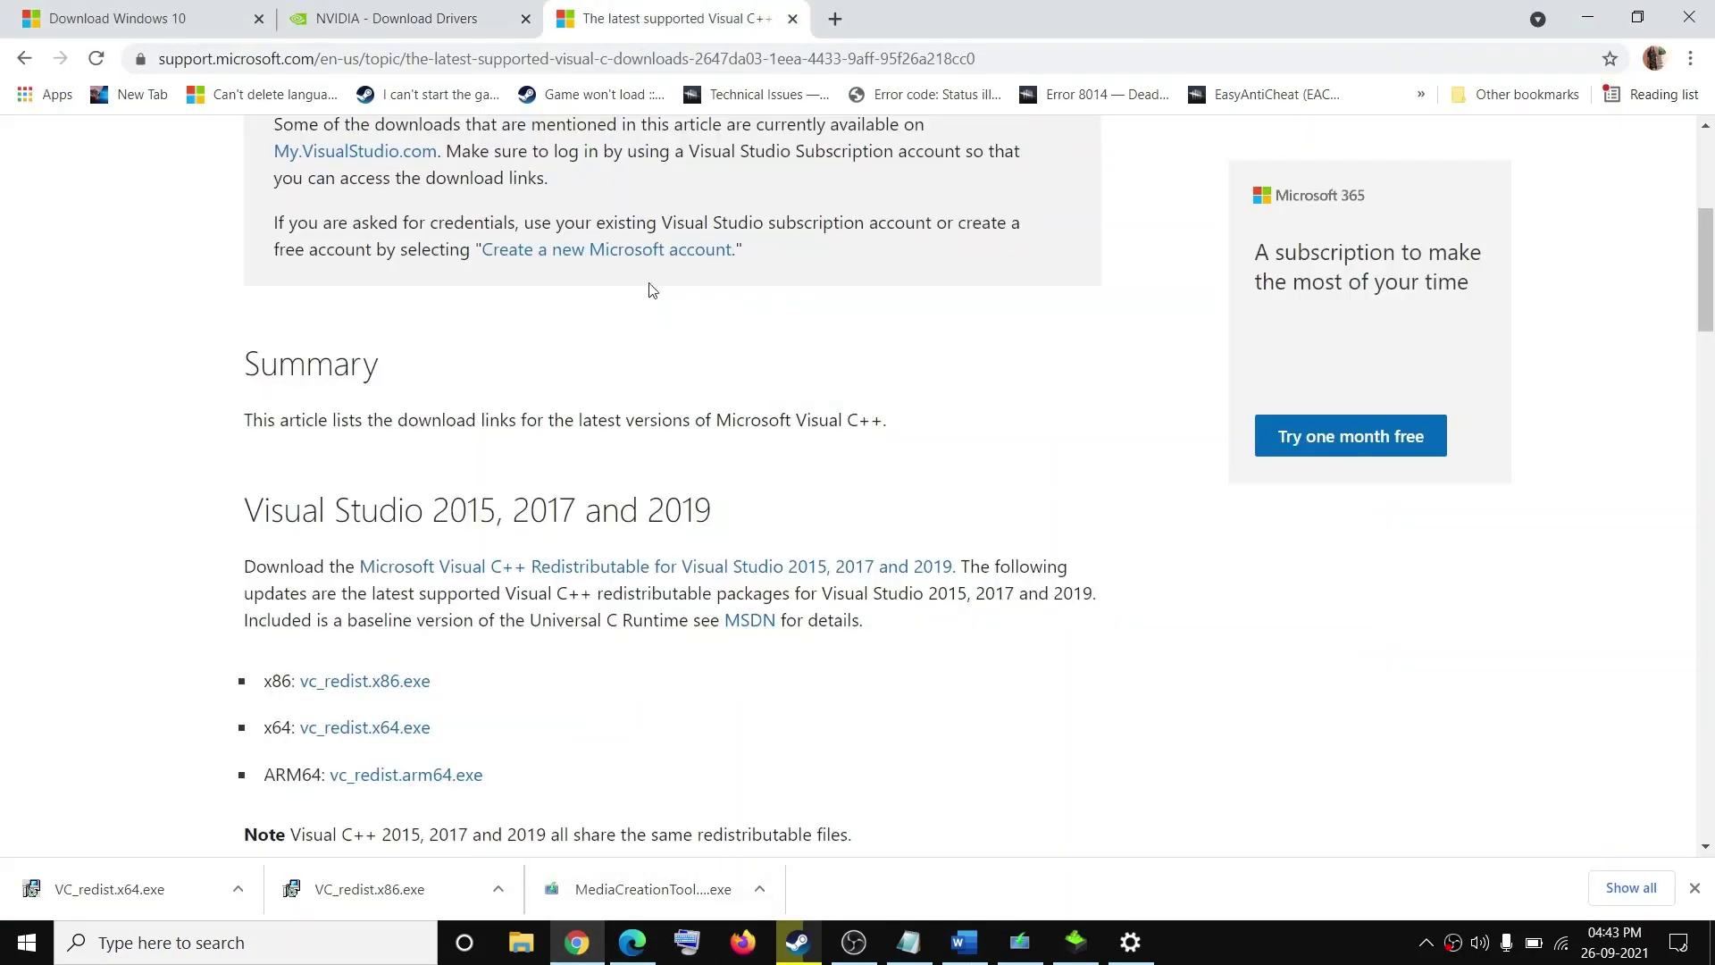
pyautogui.scroll(4, 684, 693)
pyautogui.scroll(-2, 684, 693)
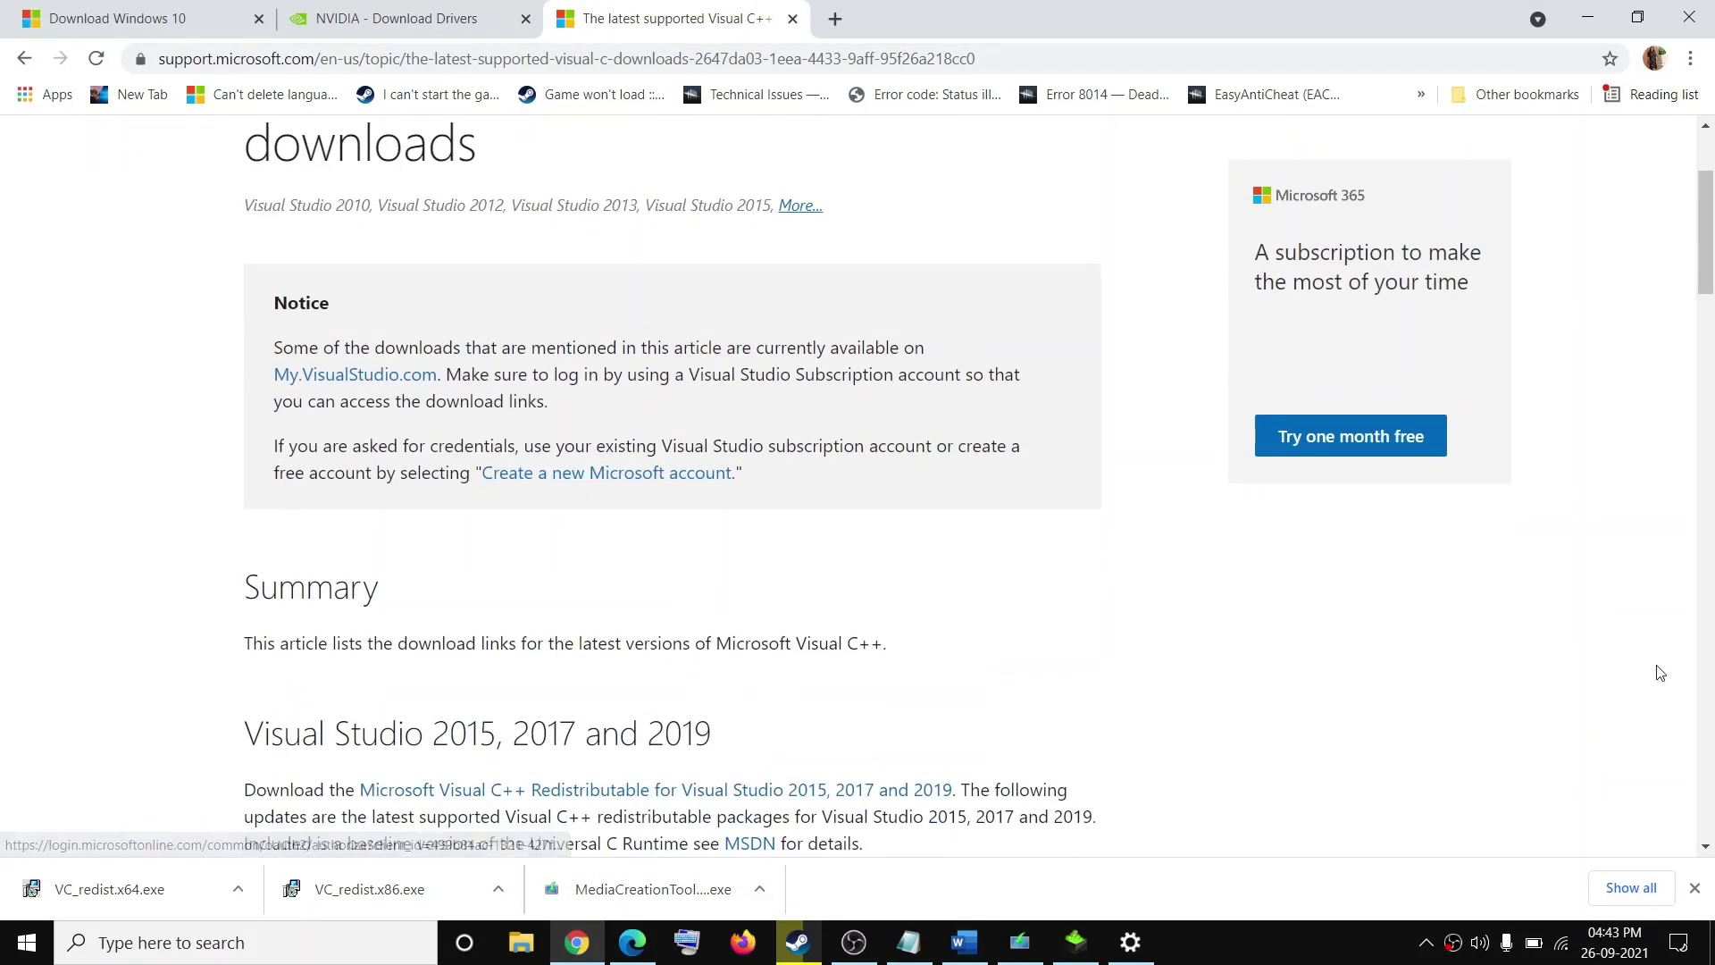
pyautogui.scroll(-2, 693, 708)
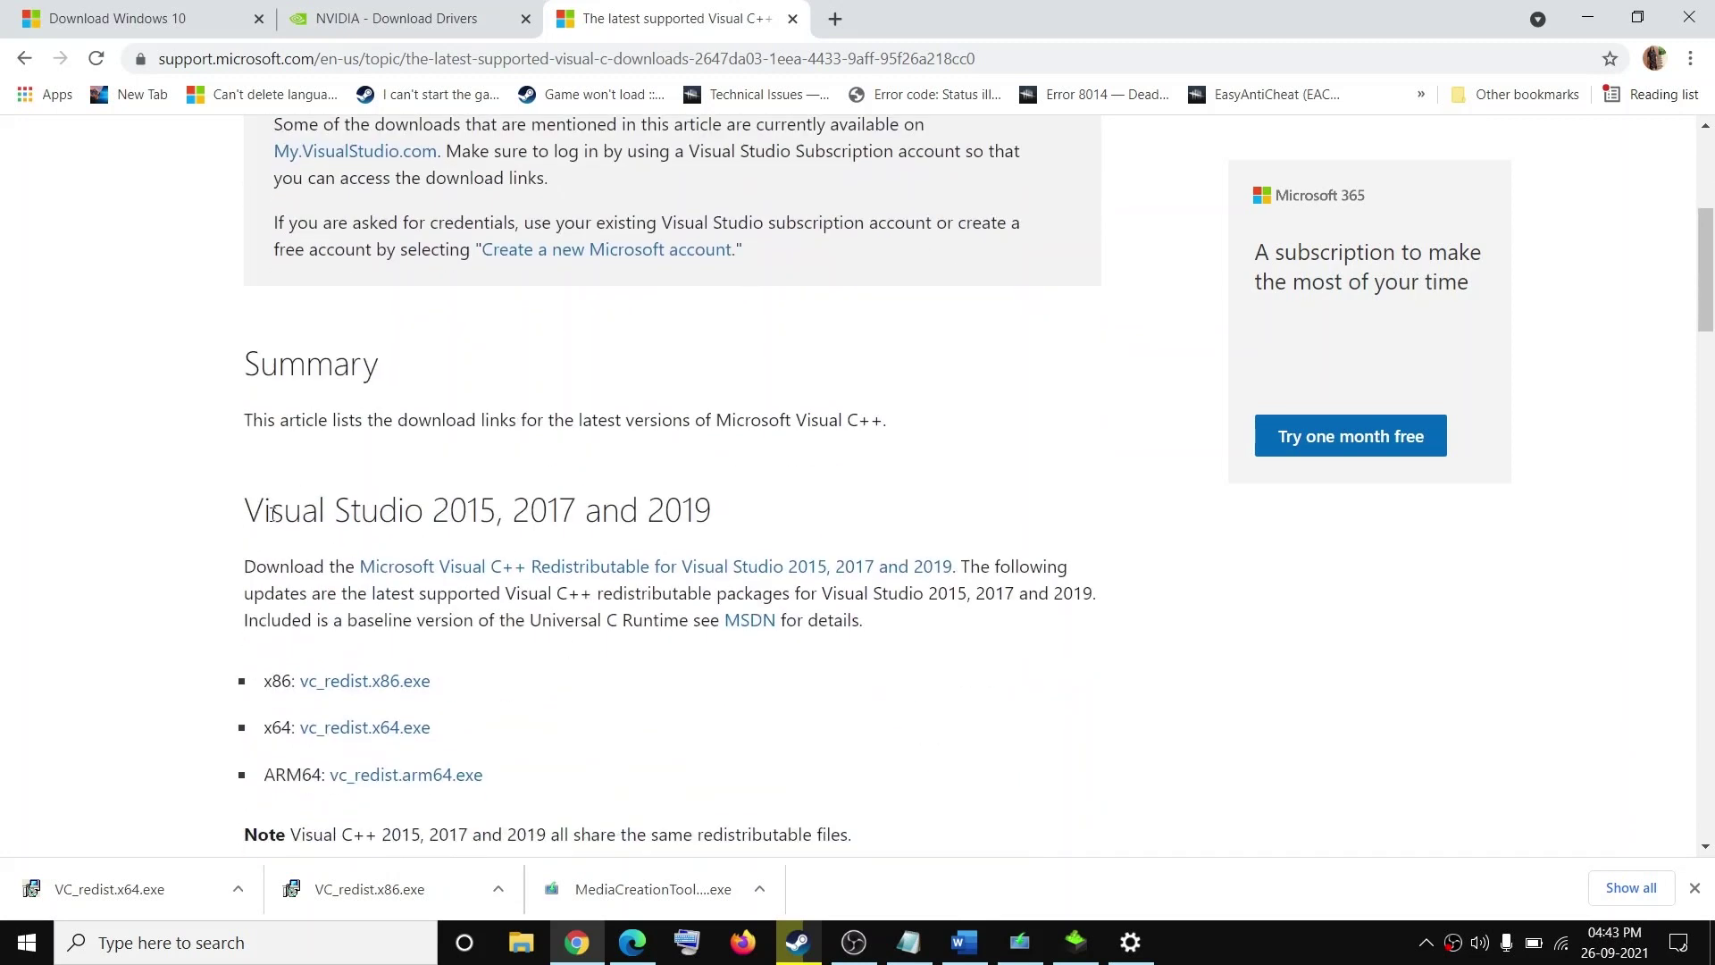
pyautogui.moveTo(273, 512); pyautogui.dragTo(721, 511)
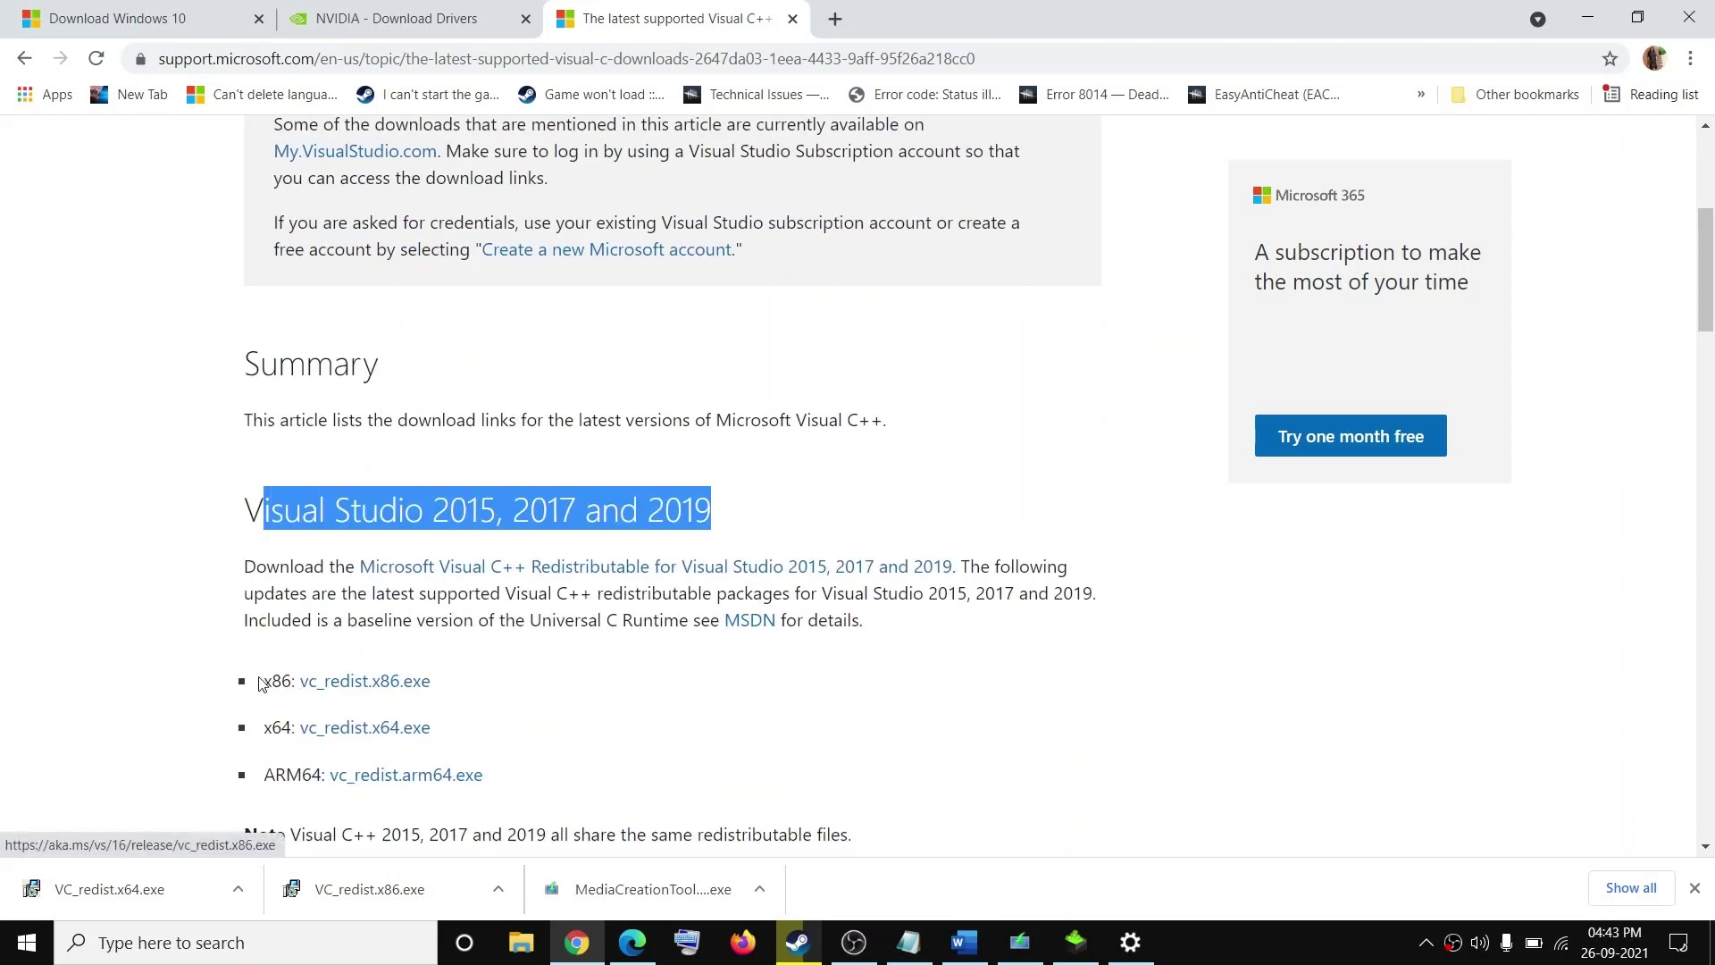
pyautogui.moveTo(264, 683); pyautogui.dragTo(301, 728)
# Run the downloaded VC_redist.x86.exe, start its Repair, and allow it to make changes to the device
pyautogui.click(384, 885)
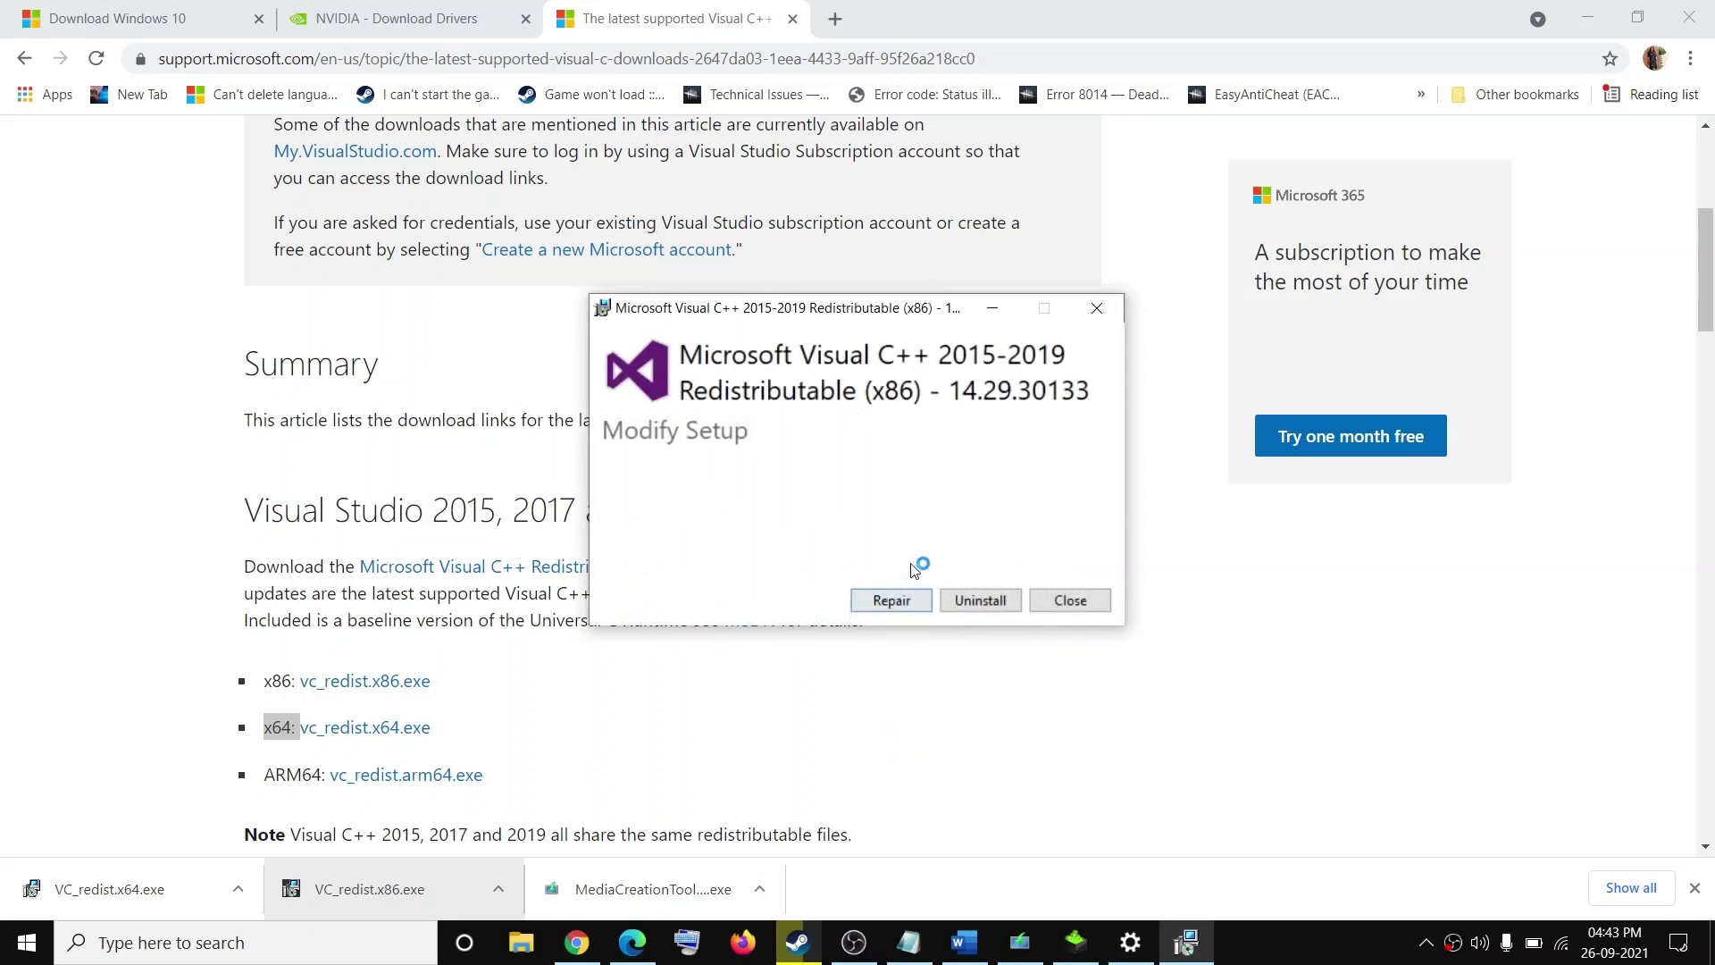
pyautogui.click(889, 600)
pyautogui.click(697, 590)
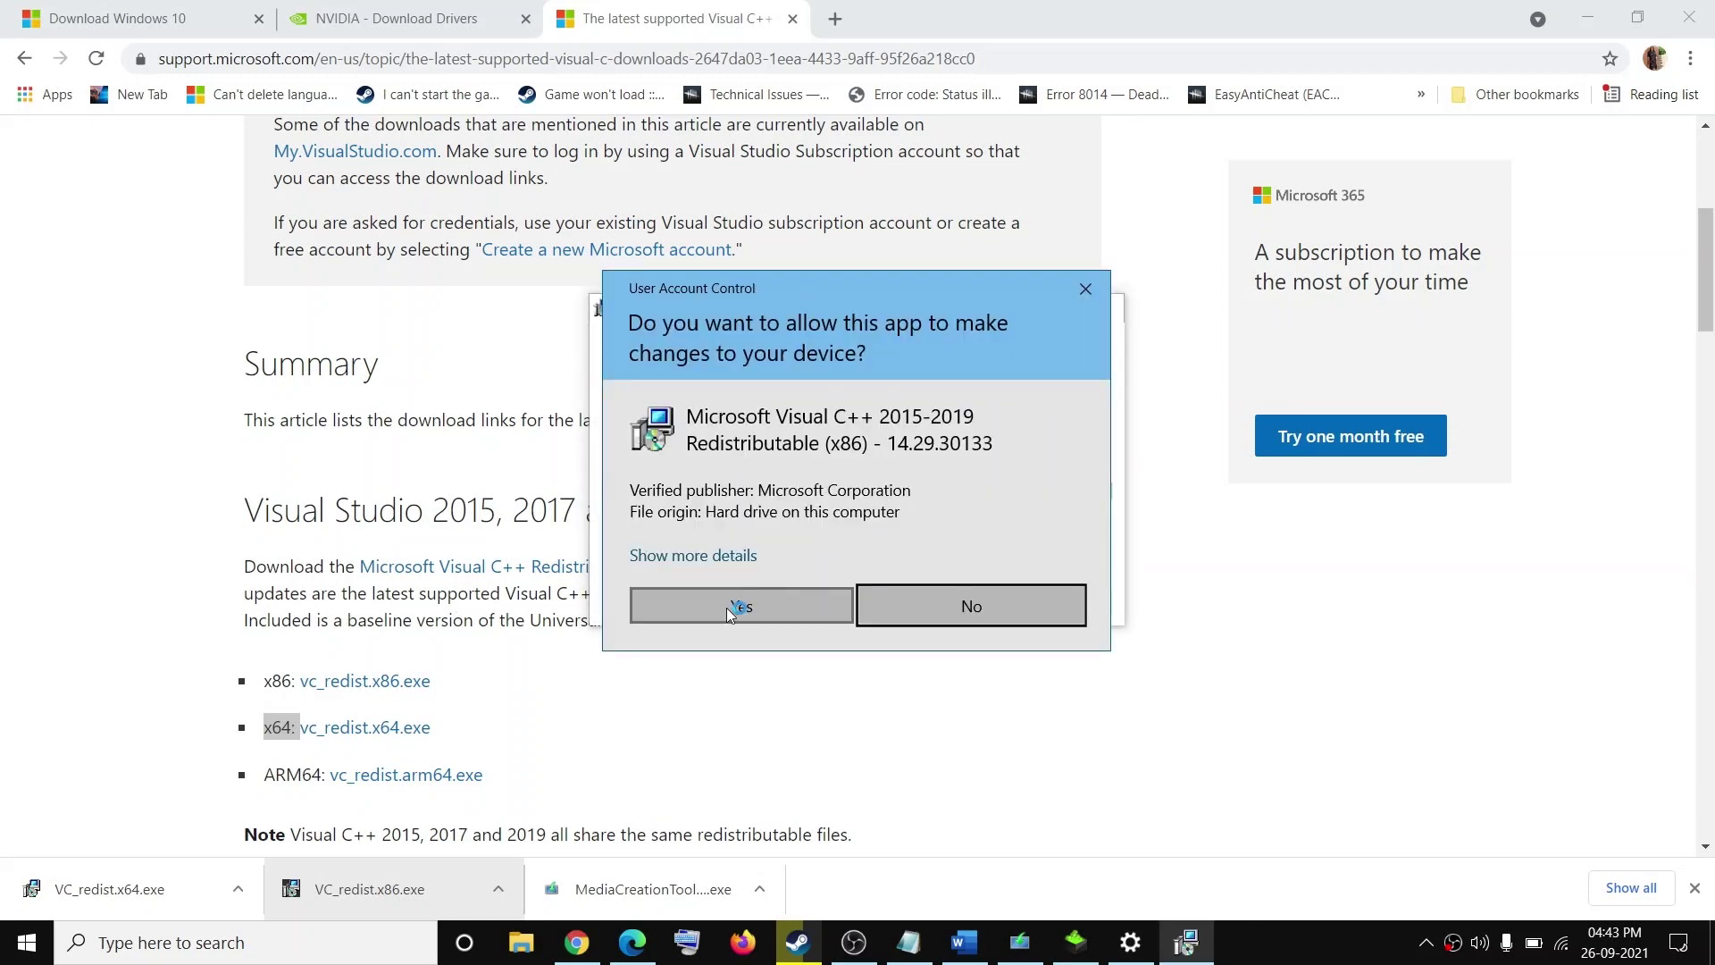
# Run the downloaded VC_redist.x64.exe, start its Repair, and allow it to make changes to the device
pyautogui.click(117, 889)
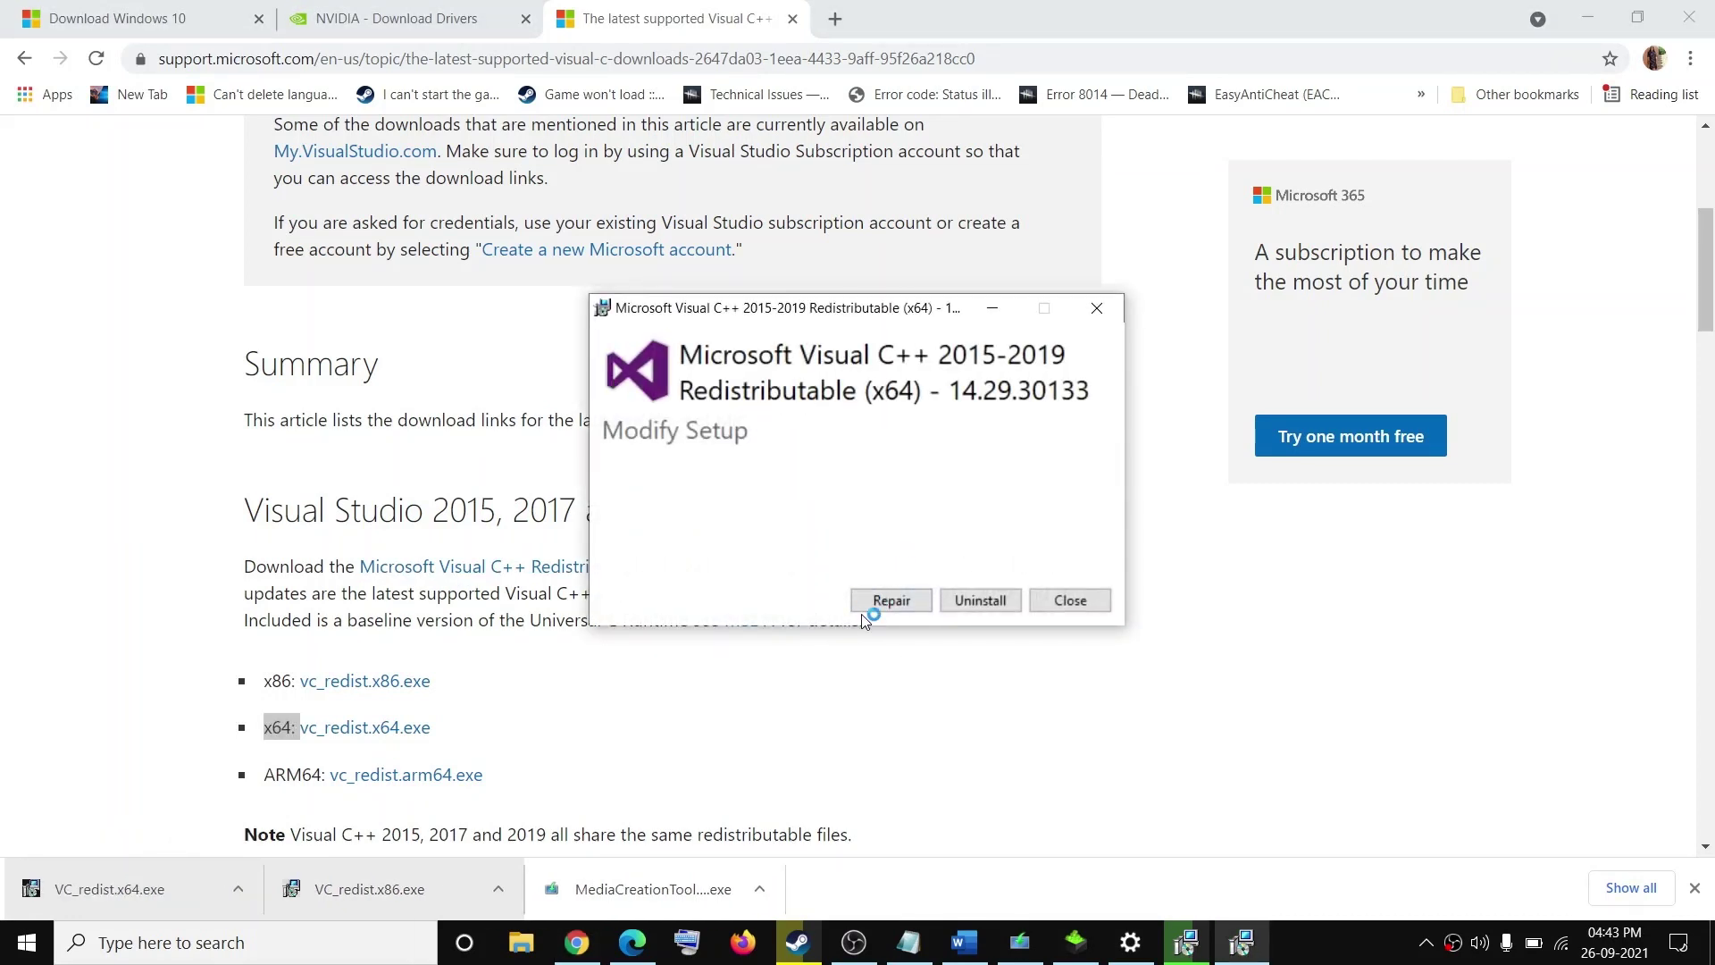
pyautogui.click(863, 610)
pyautogui.click(820, 593)
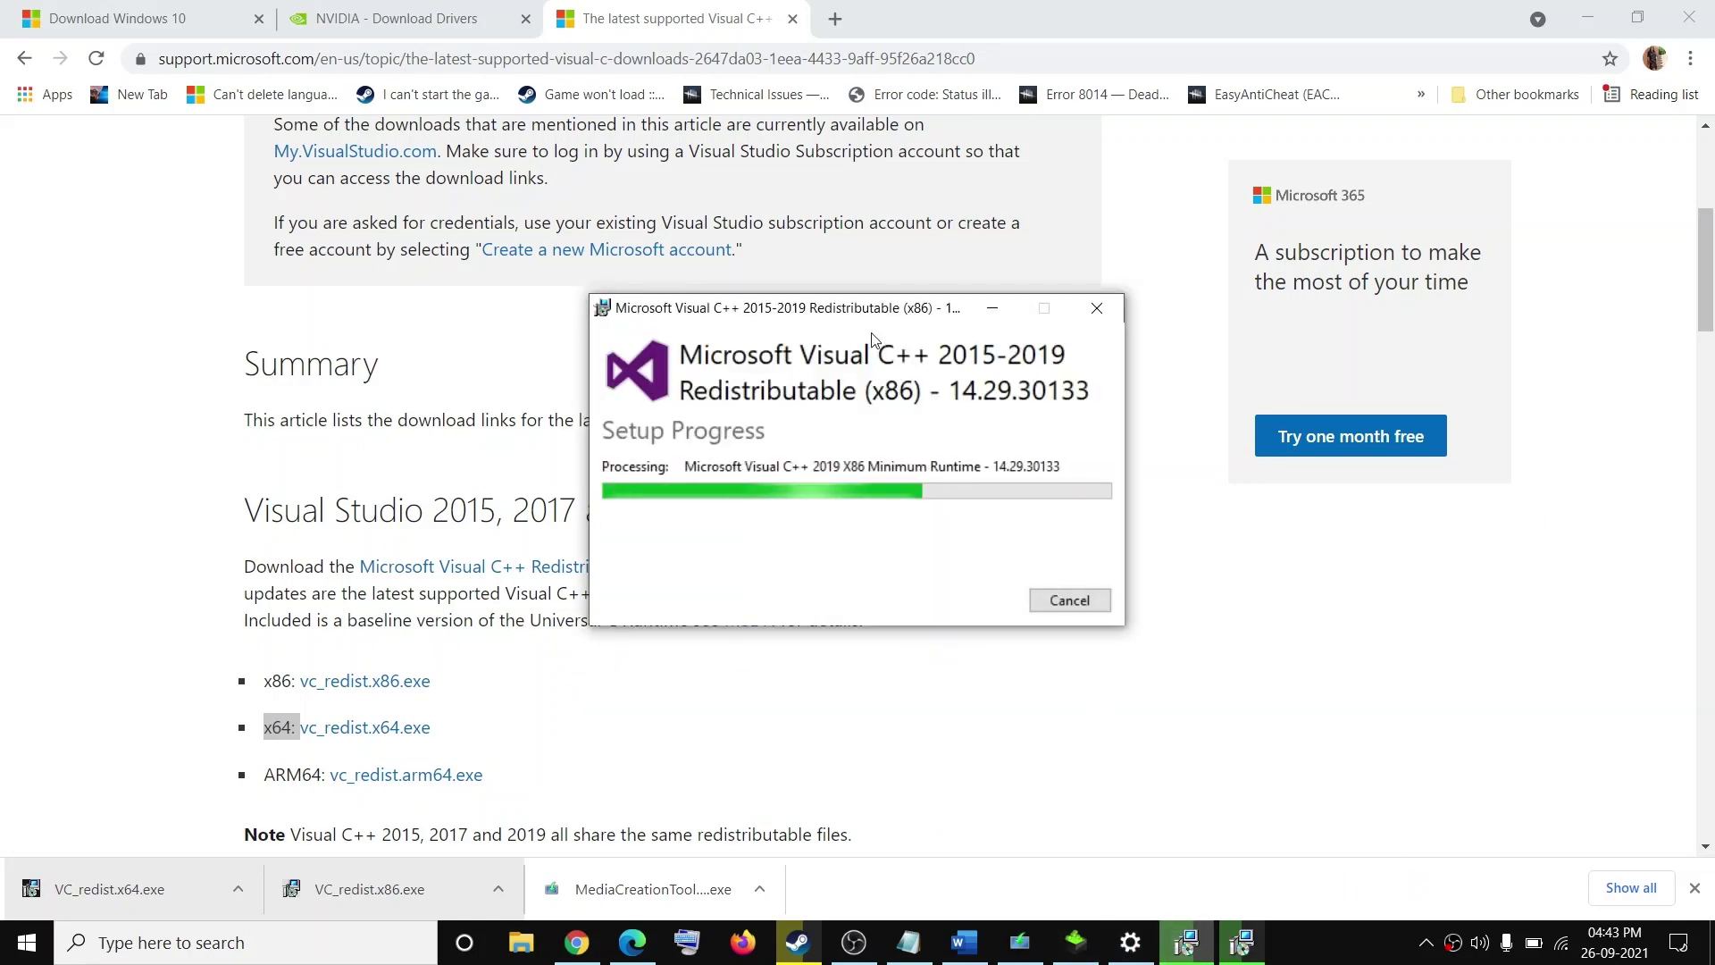
# Close both Visual C++ setup windows without restarting and go to the Windows power options
pyautogui.moveTo(851, 320); pyautogui.dragTo(1028, 348)
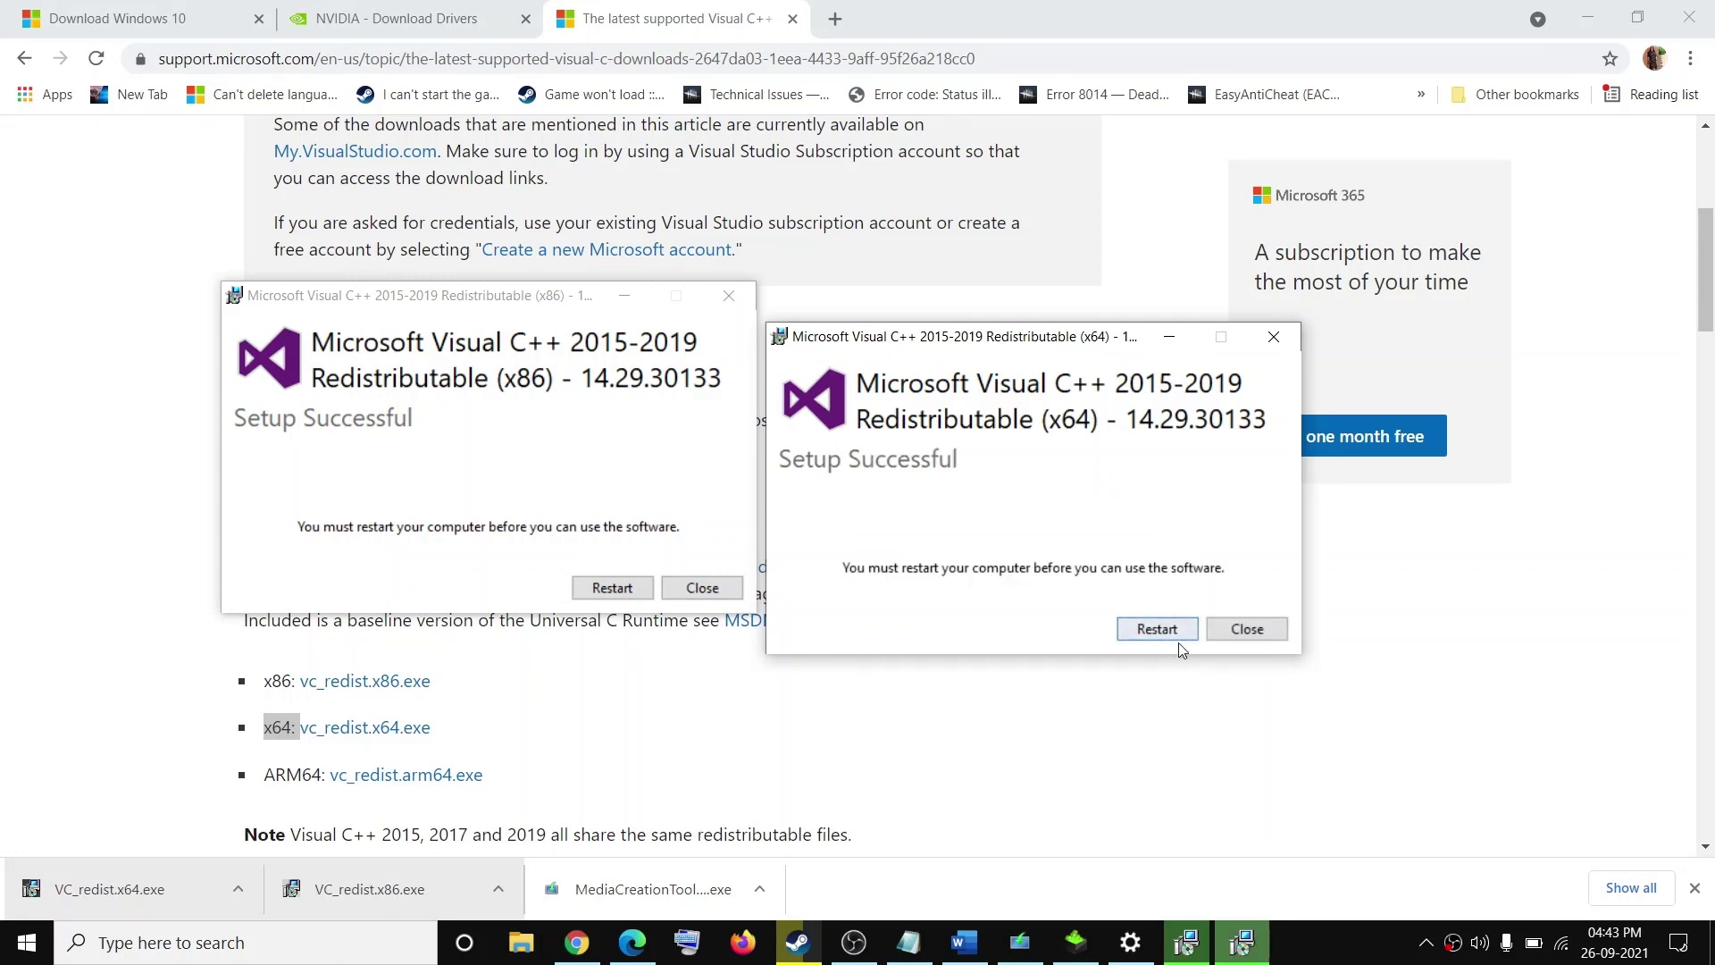
pyautogui.click(1211, 639)
pyautogui.click(681, 590)
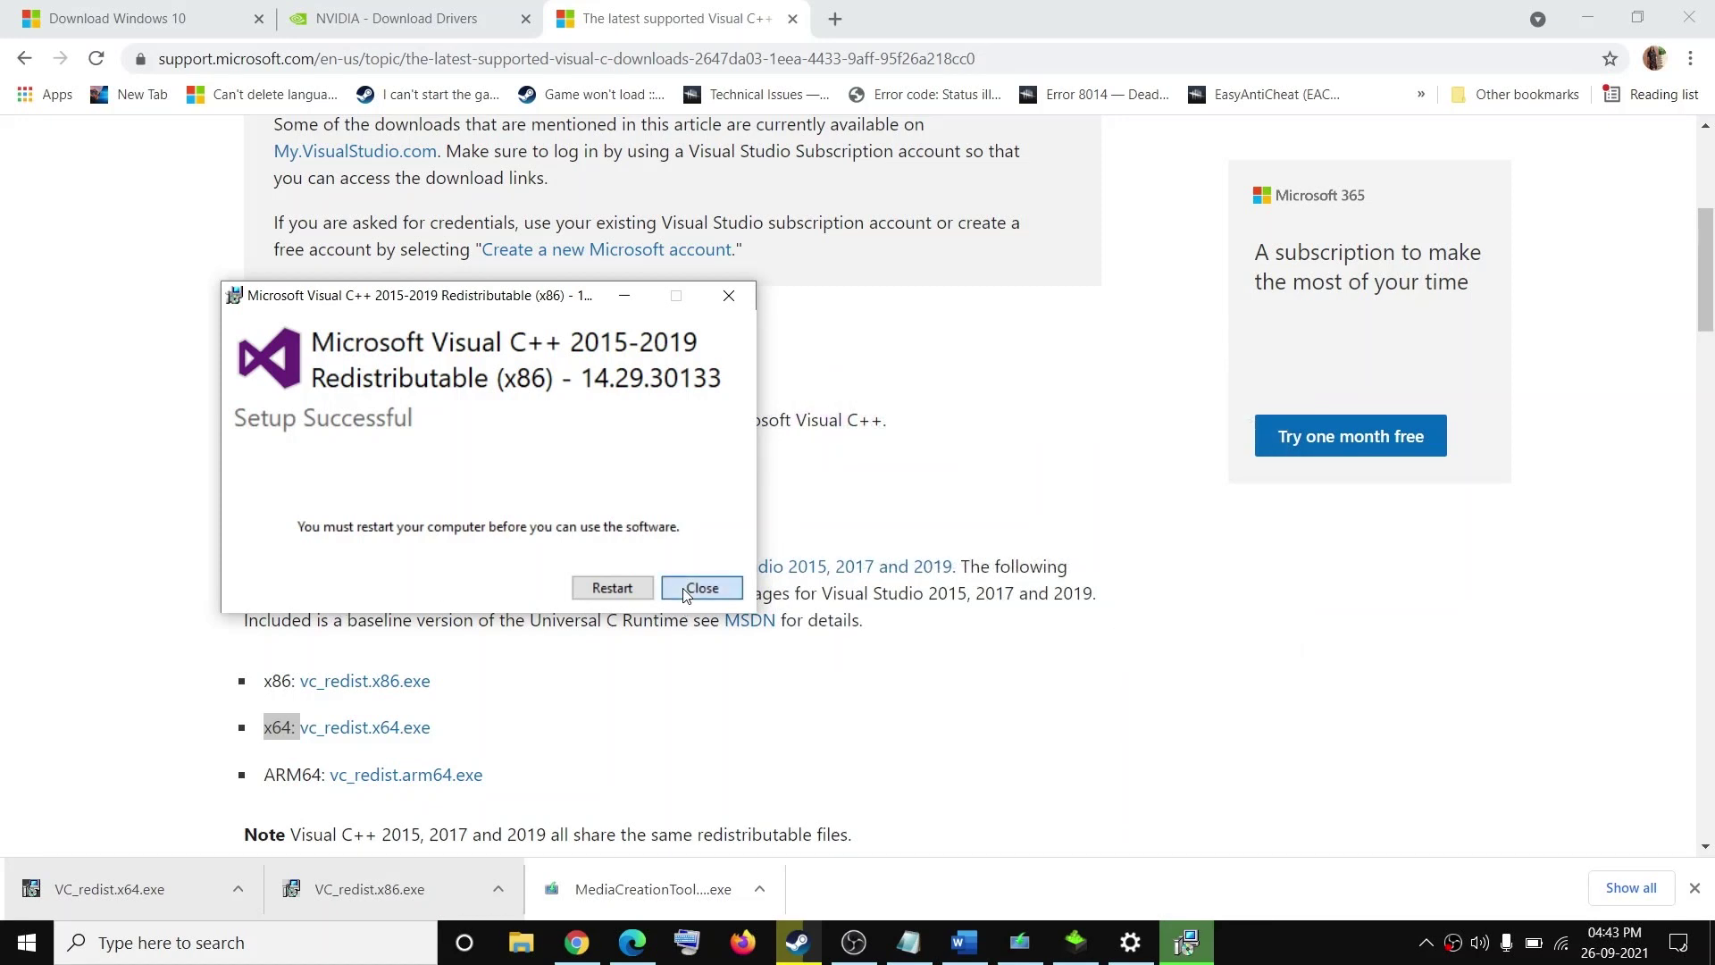
pyautogui.click(27, 943)
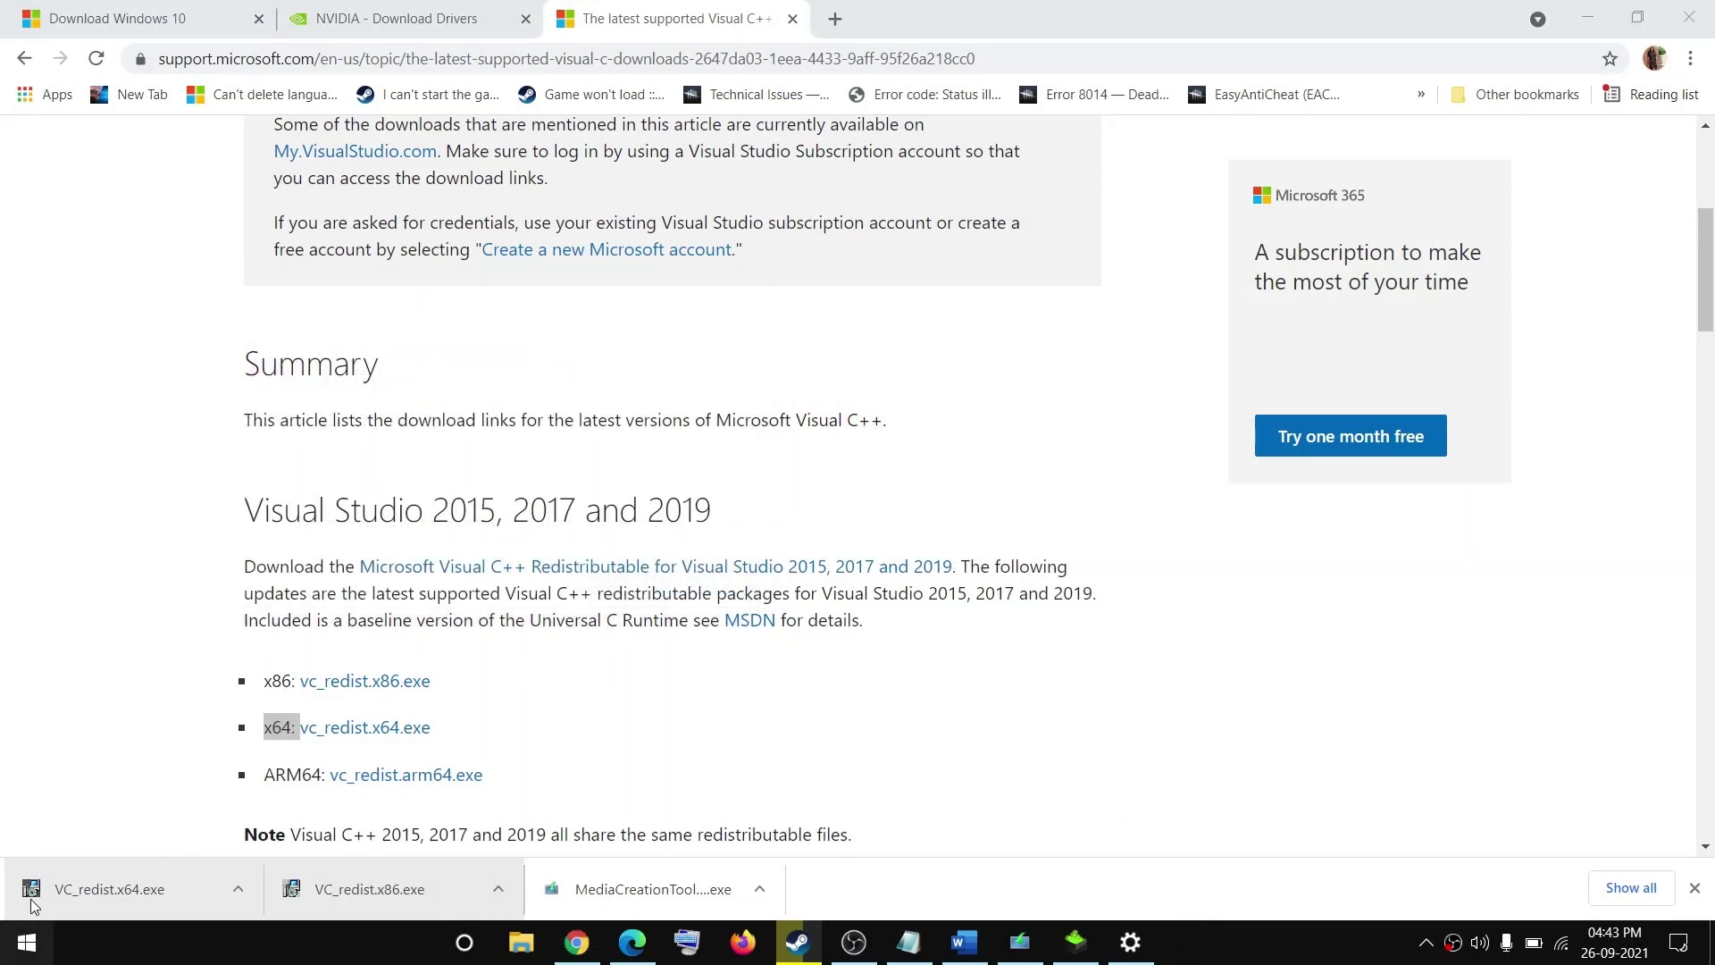
pyautogui.click(28, 893)
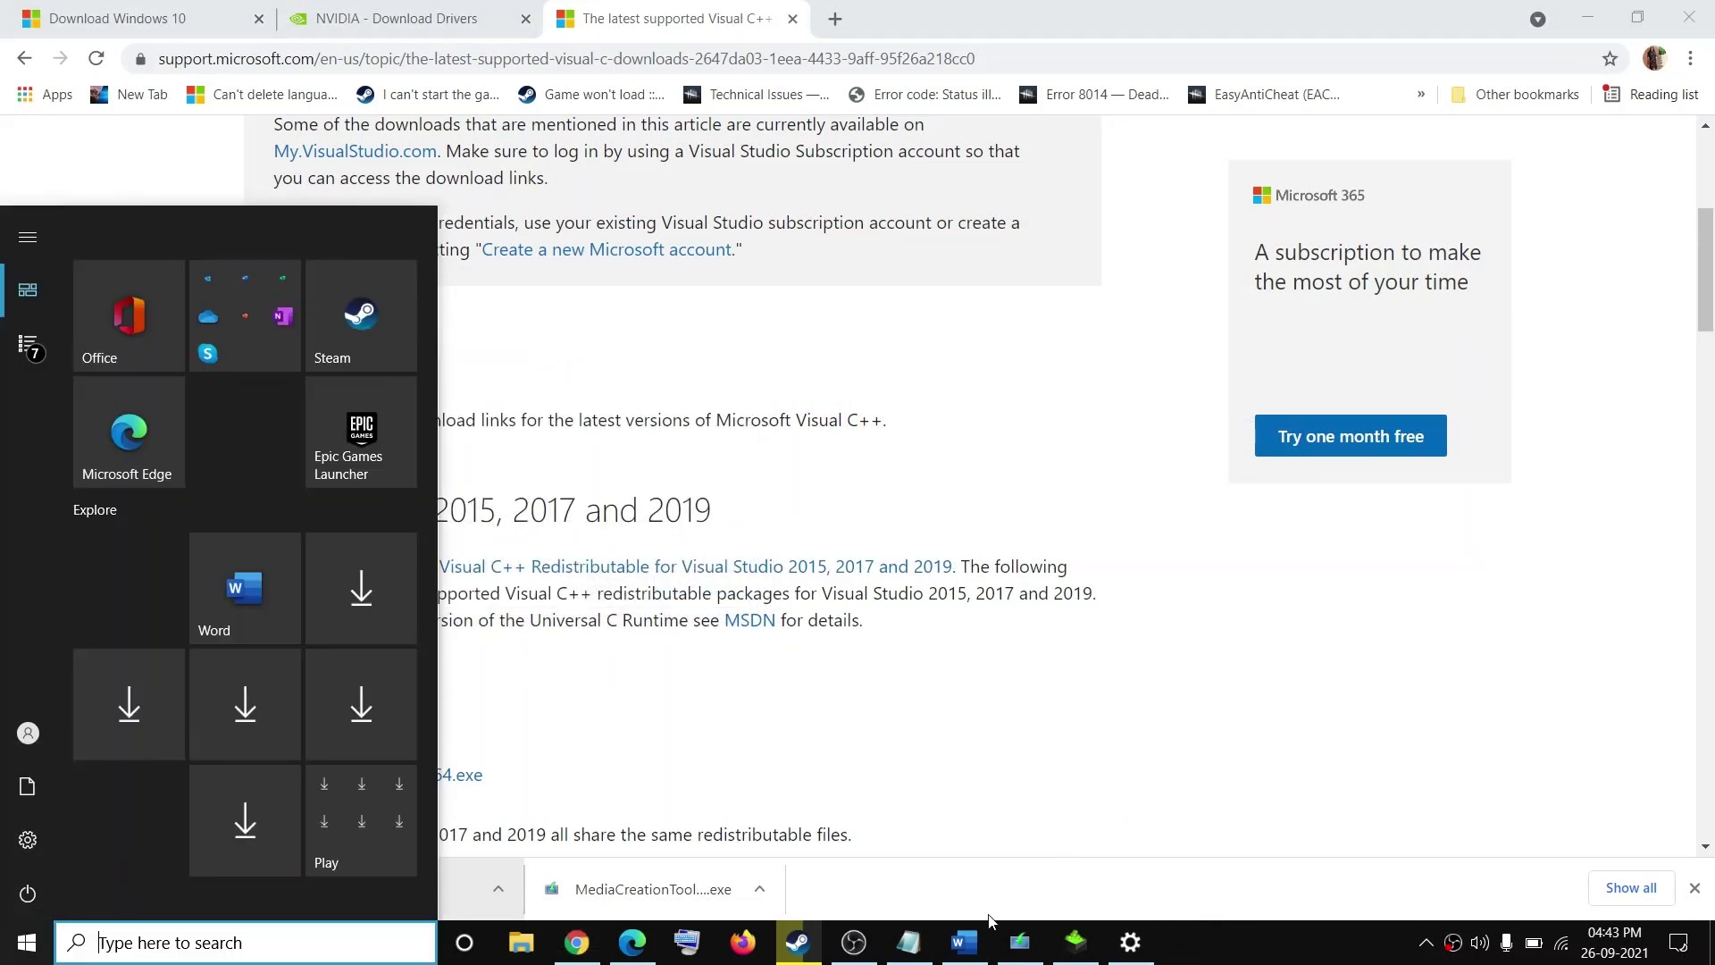
# Switch to the Word guide and go to Step 12 about running the game on the dedicated graphics card
pyautogui.click(965, 941)
pyautogui.scroll(-5, 695, 677)
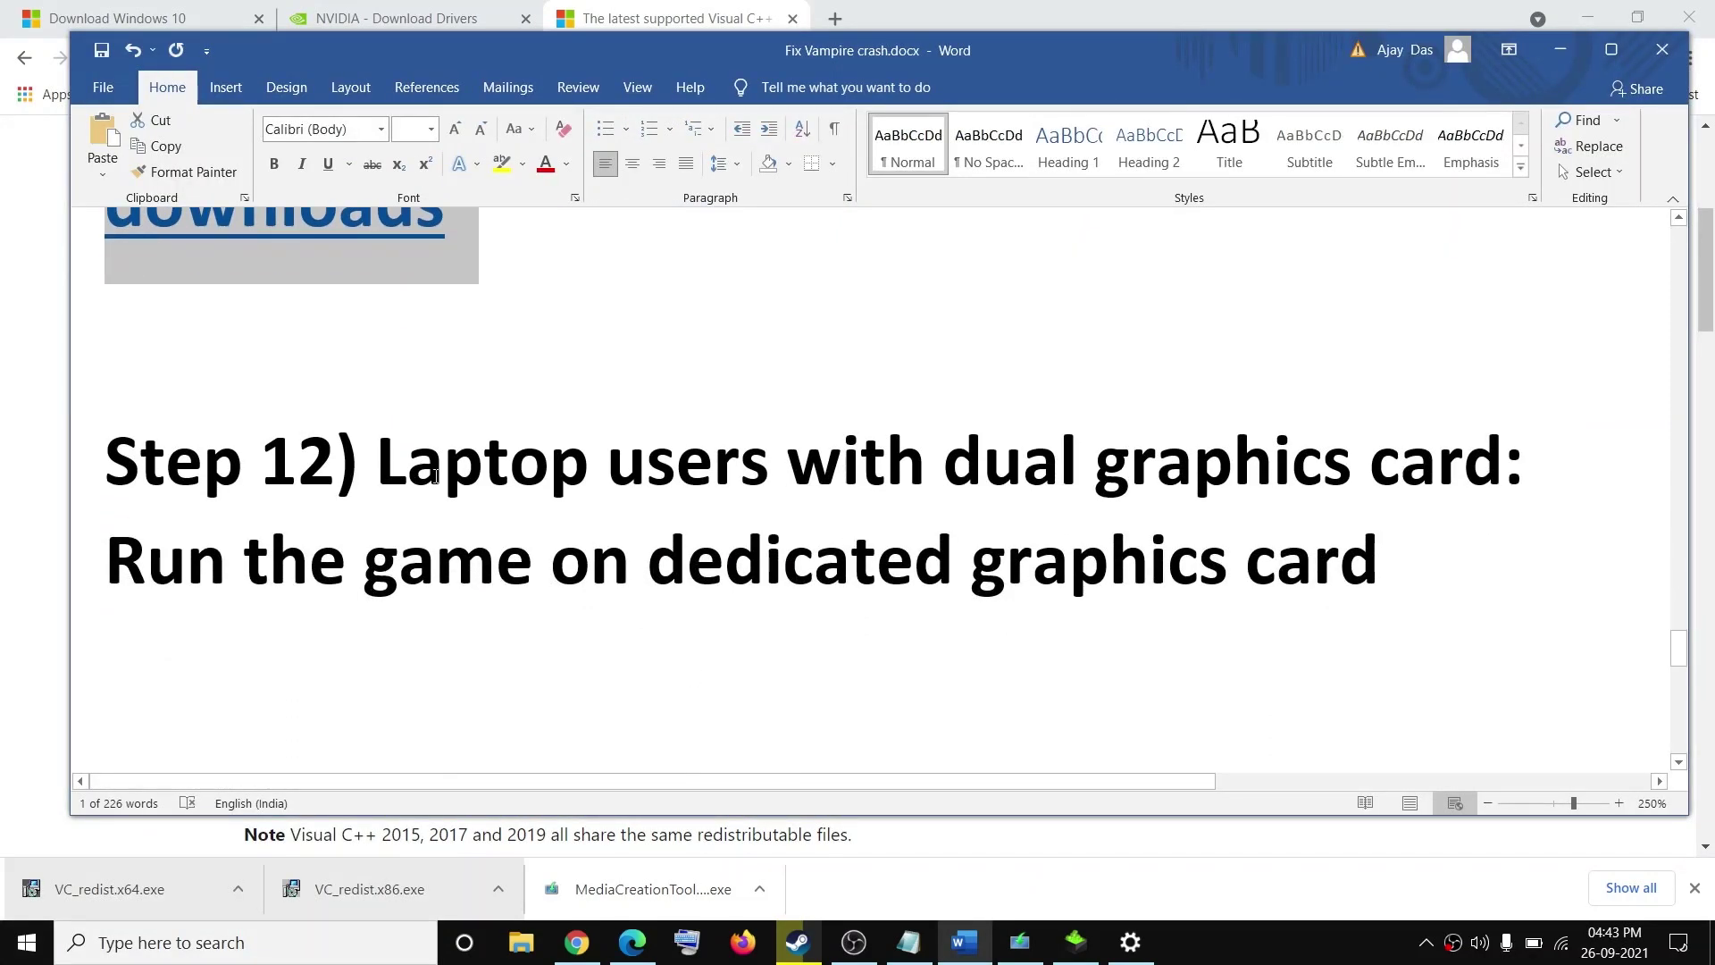
pyautogui.moveTo(399, 464); pyautogui.dragTo(442, 484)
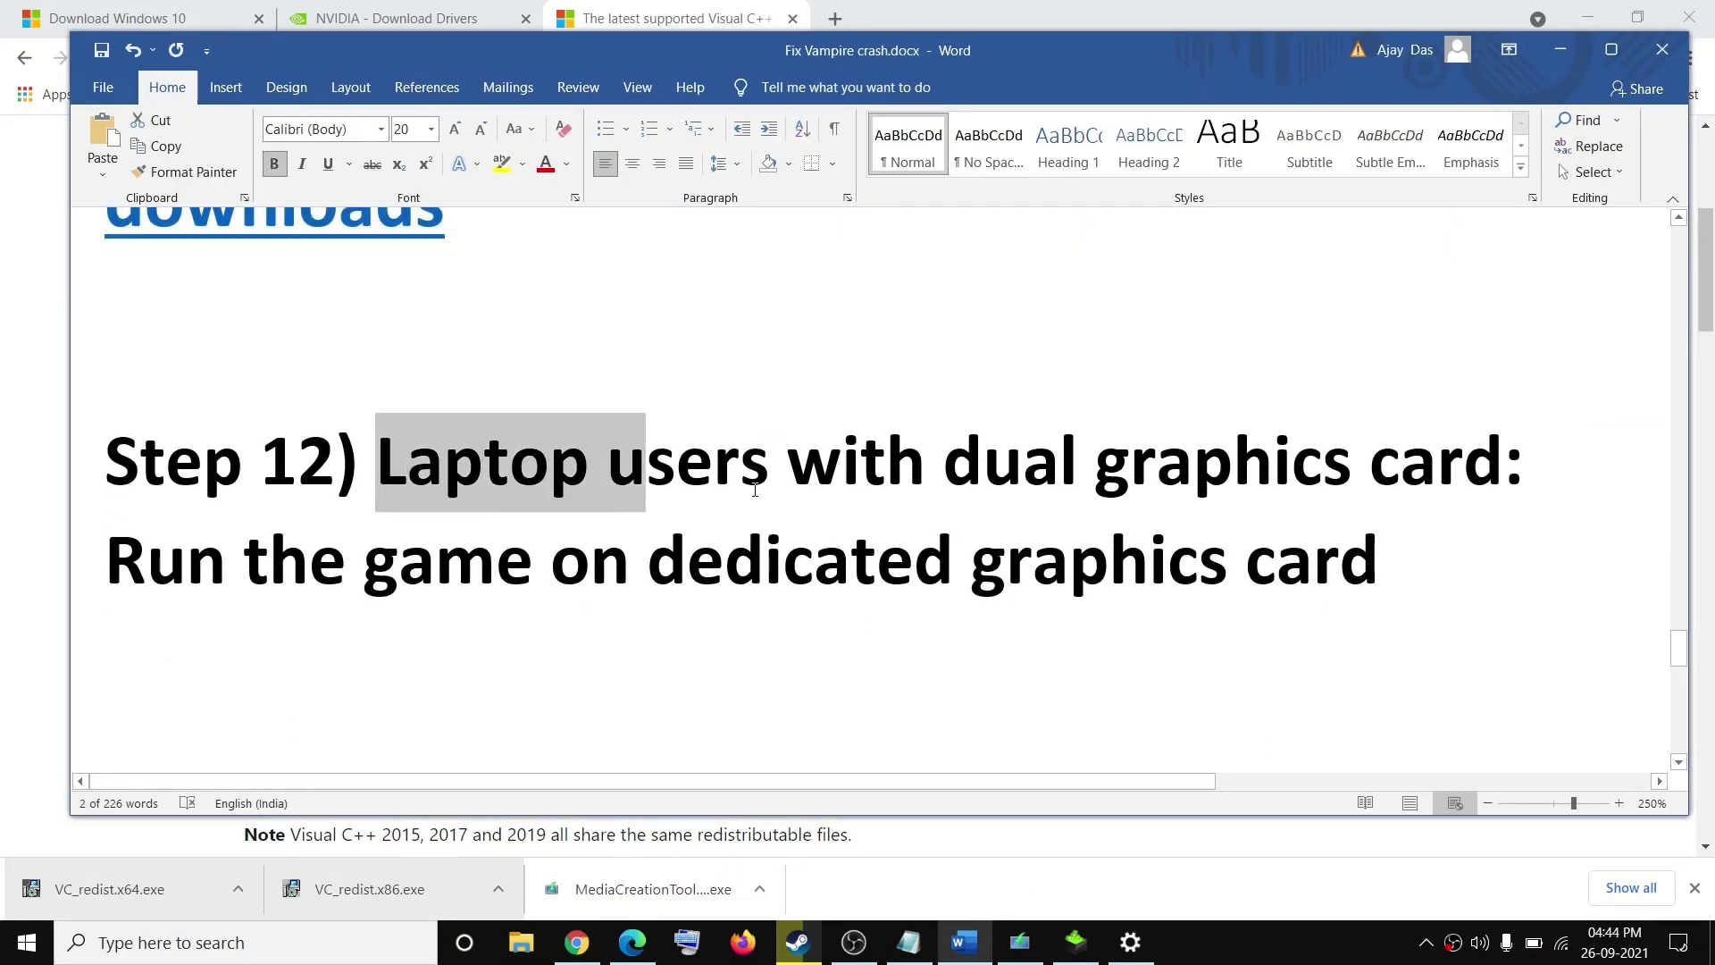
pyautogui.moveTo(774, 457); pyautogui.dragTo(1402, 466)
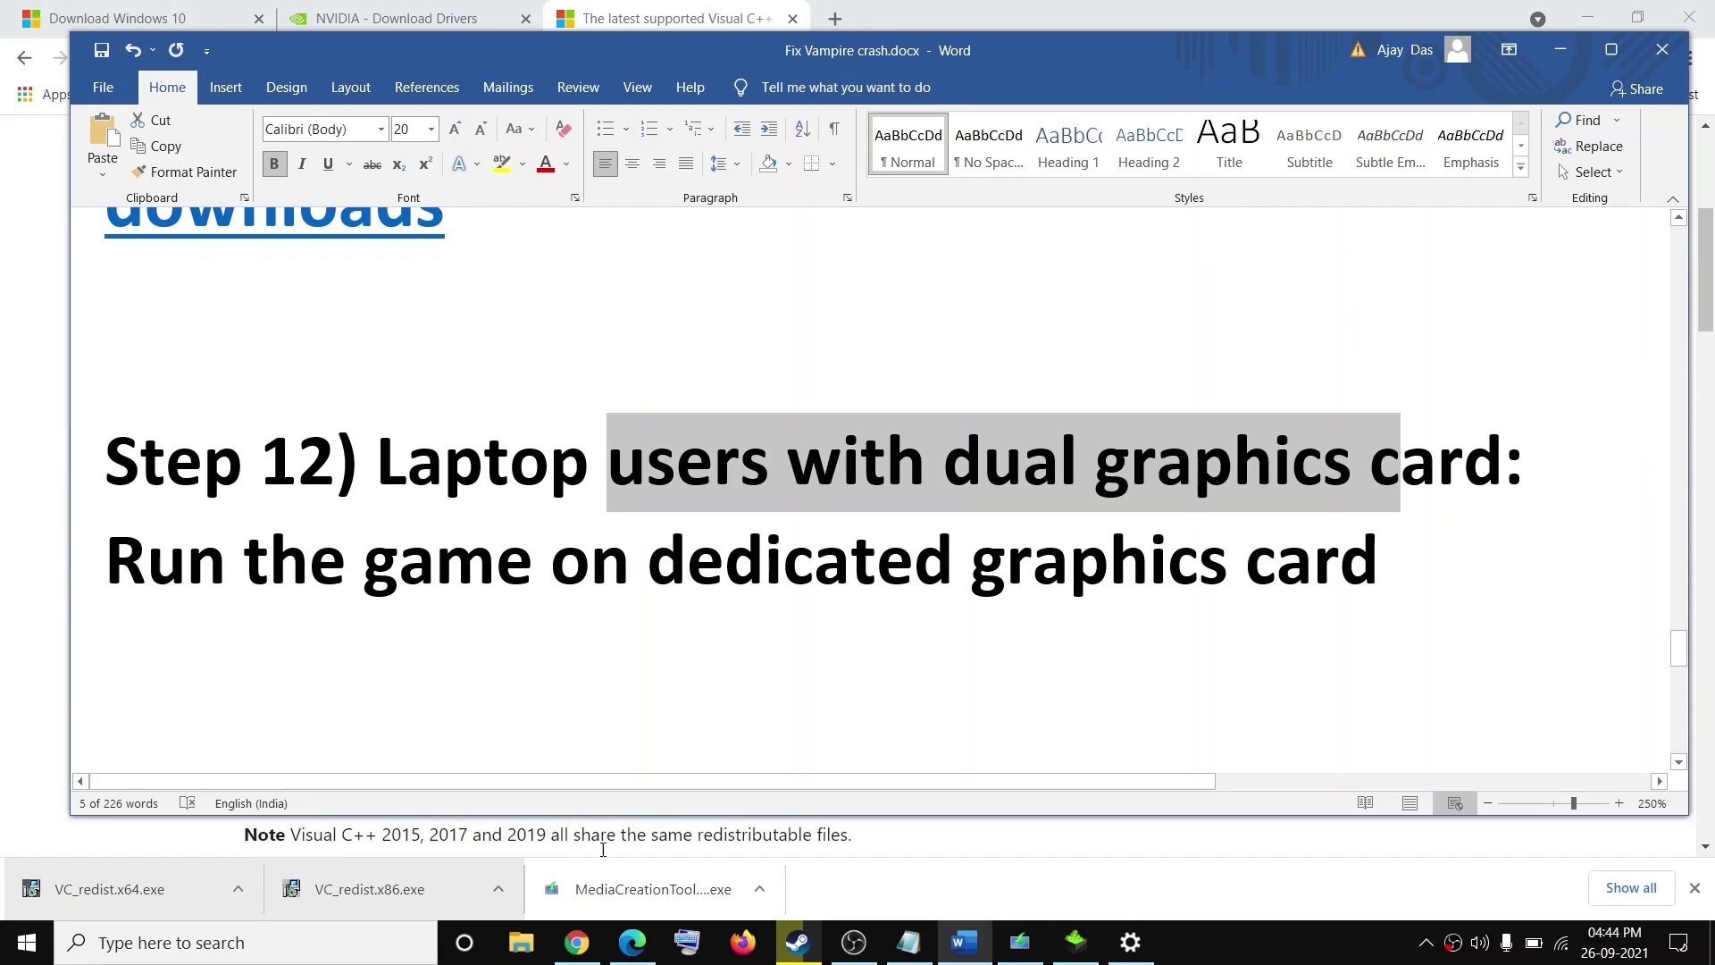
# Search Windows for "graphics se" and open Graphics settings
pyautogui.click(268, 945)
pyautogui.write('gra')
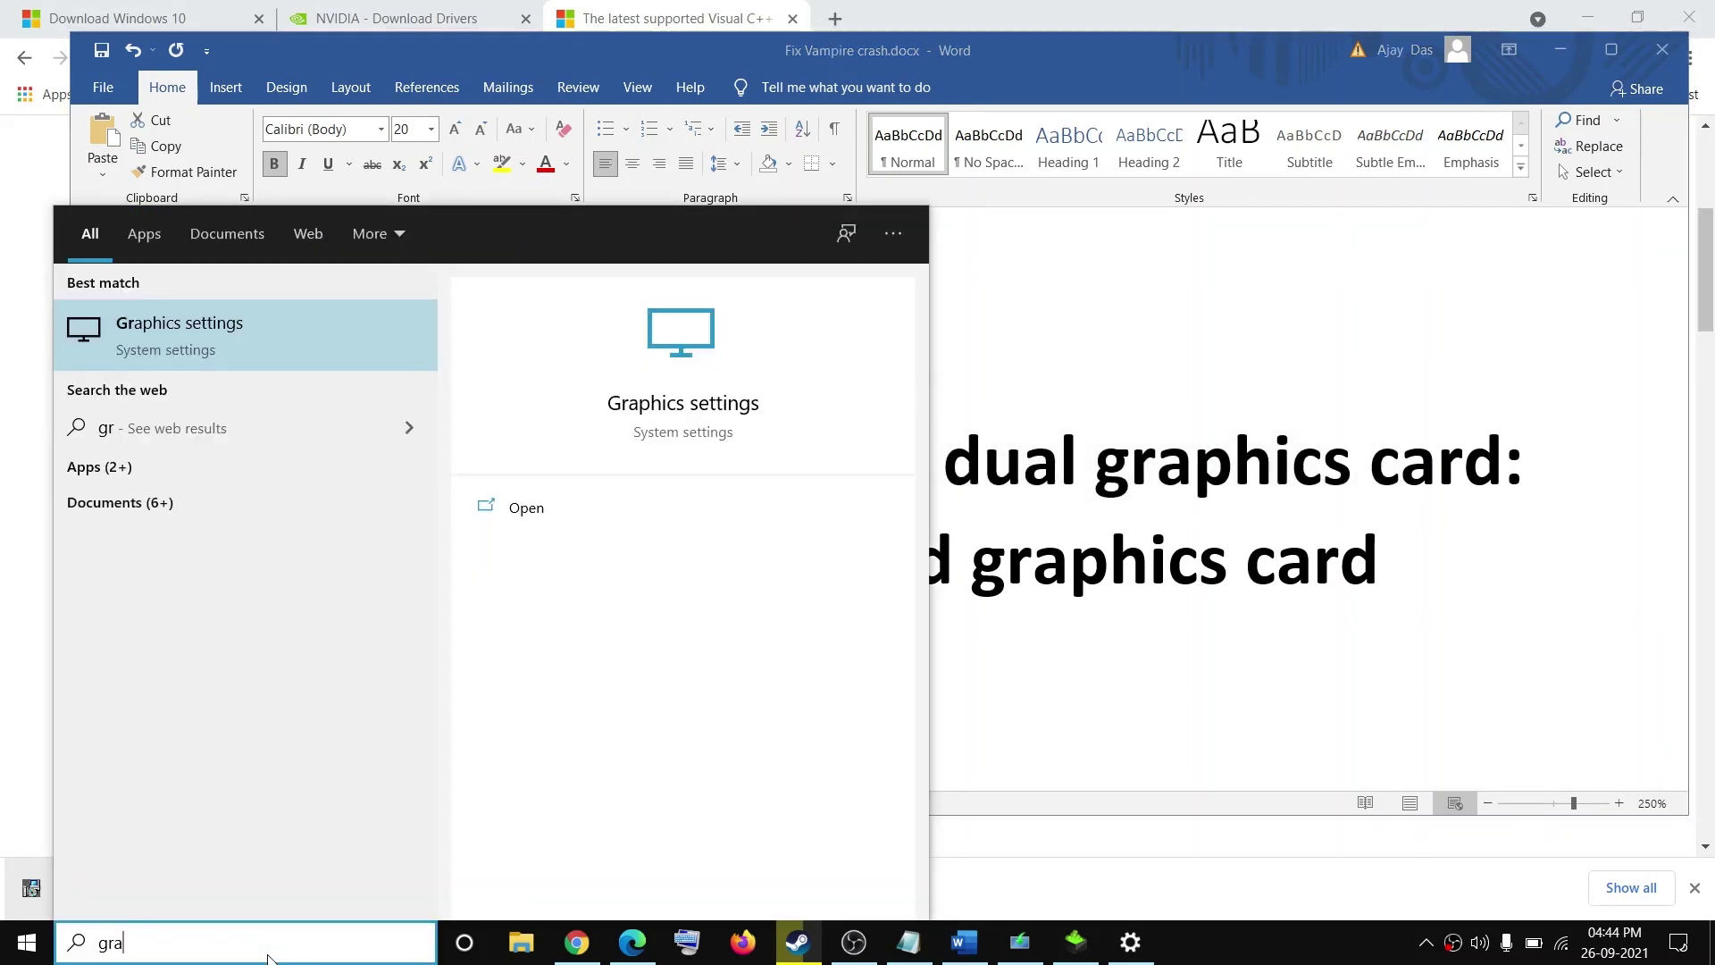
pyautogui.write('phic')
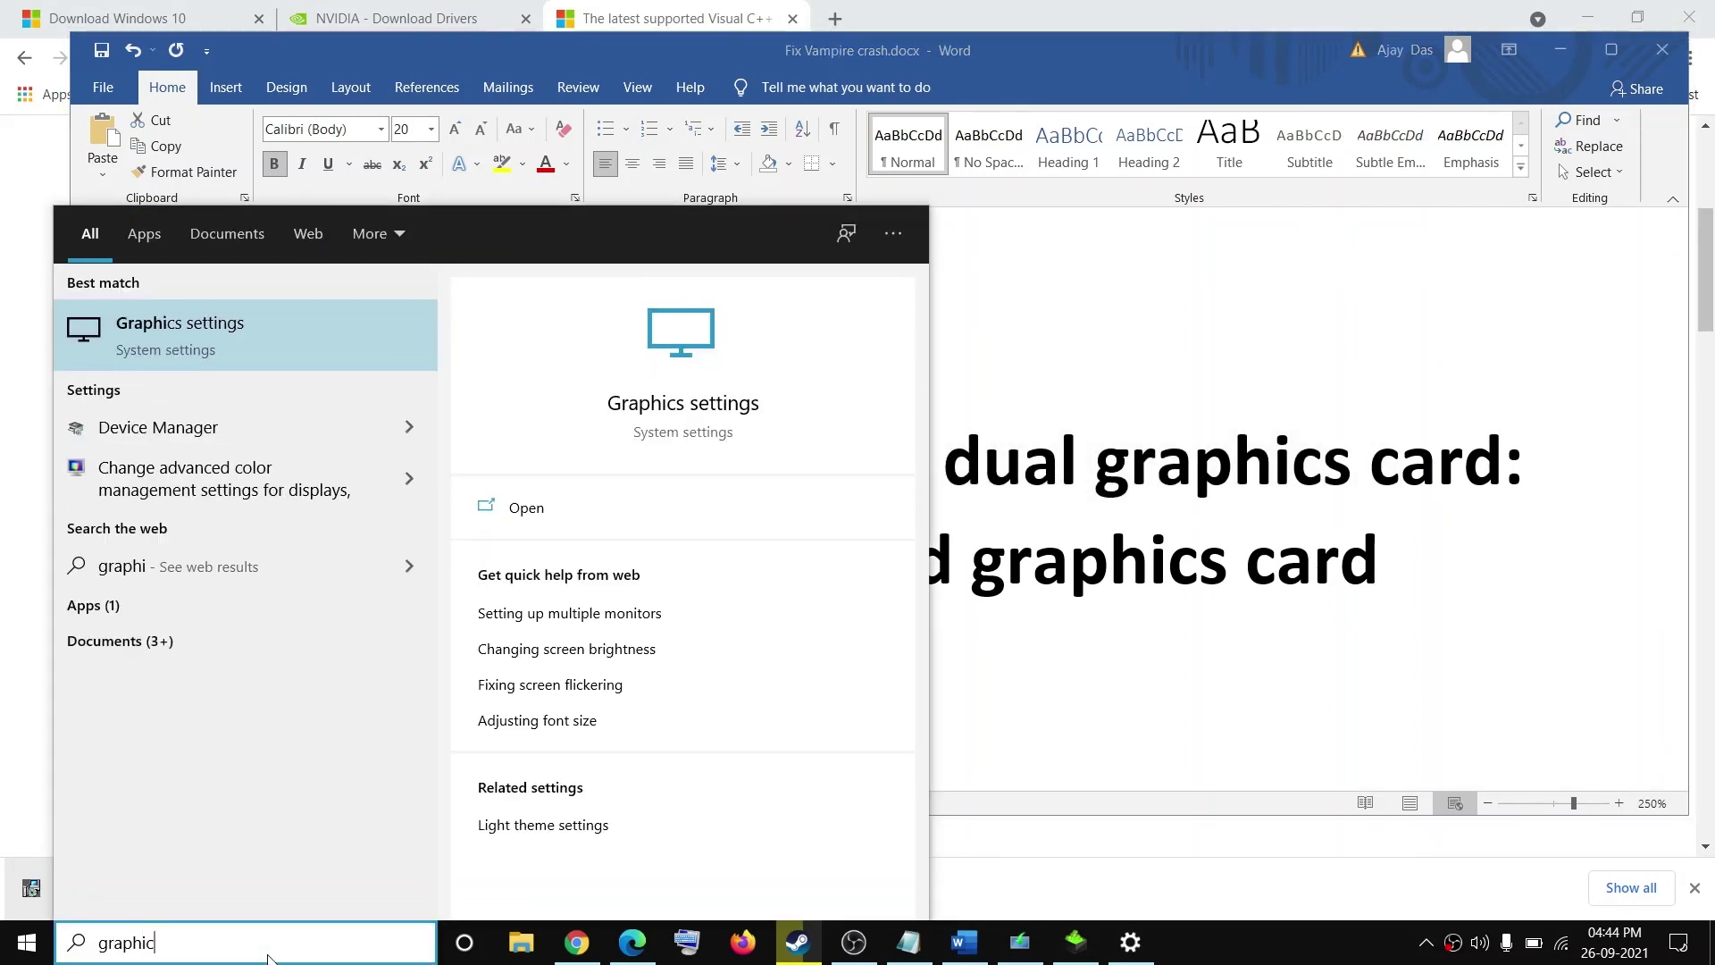
pyautogui.write('s se')
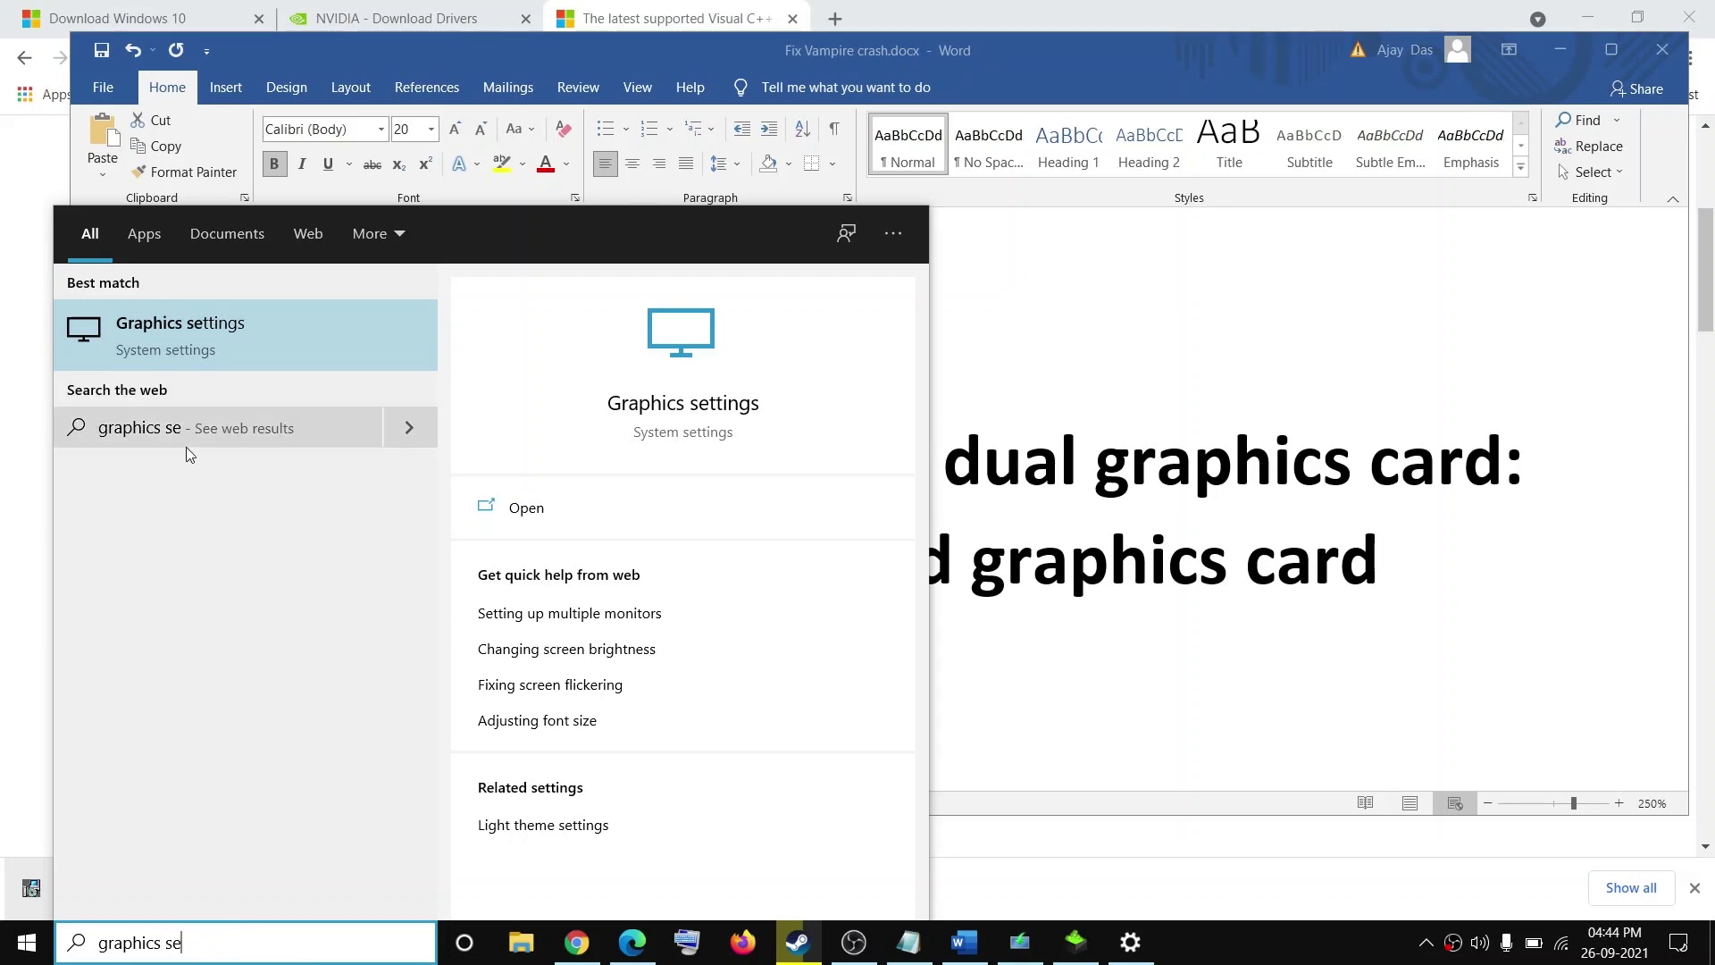
pyautogui.click(178, 335)
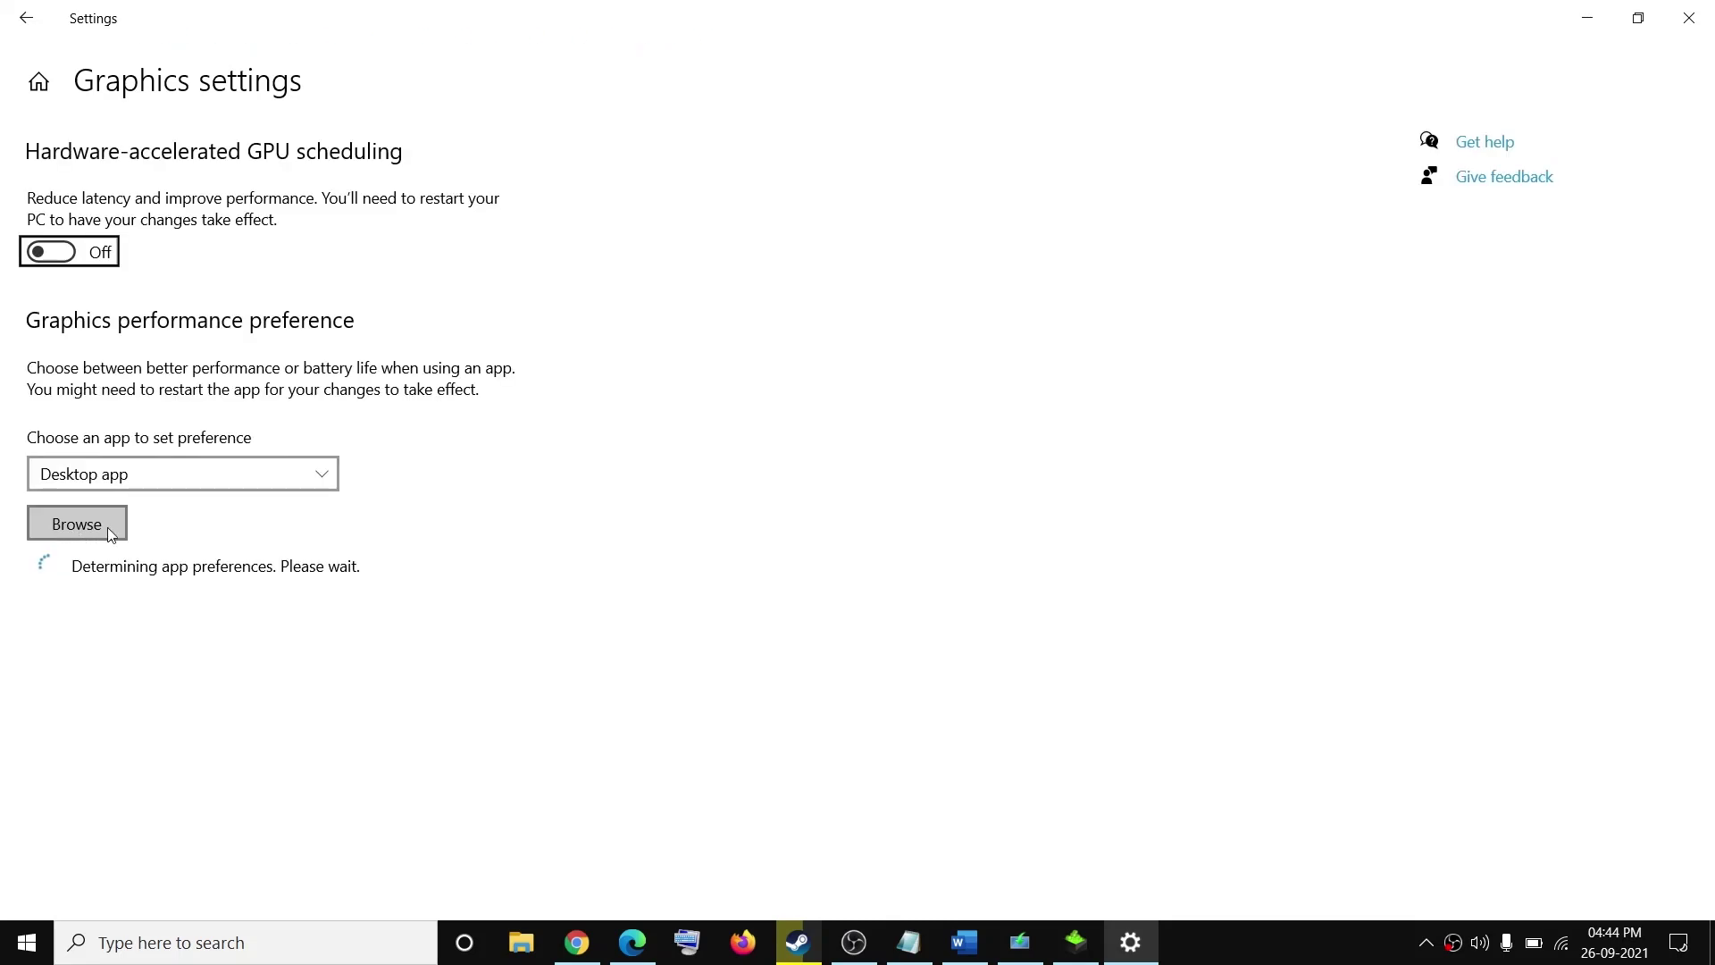
# Add Tiger.exe from D:\SteamLibrary\steamapps\common\Bloodhunt to the graphics performance preference list
pyautogui.click(89, 529)
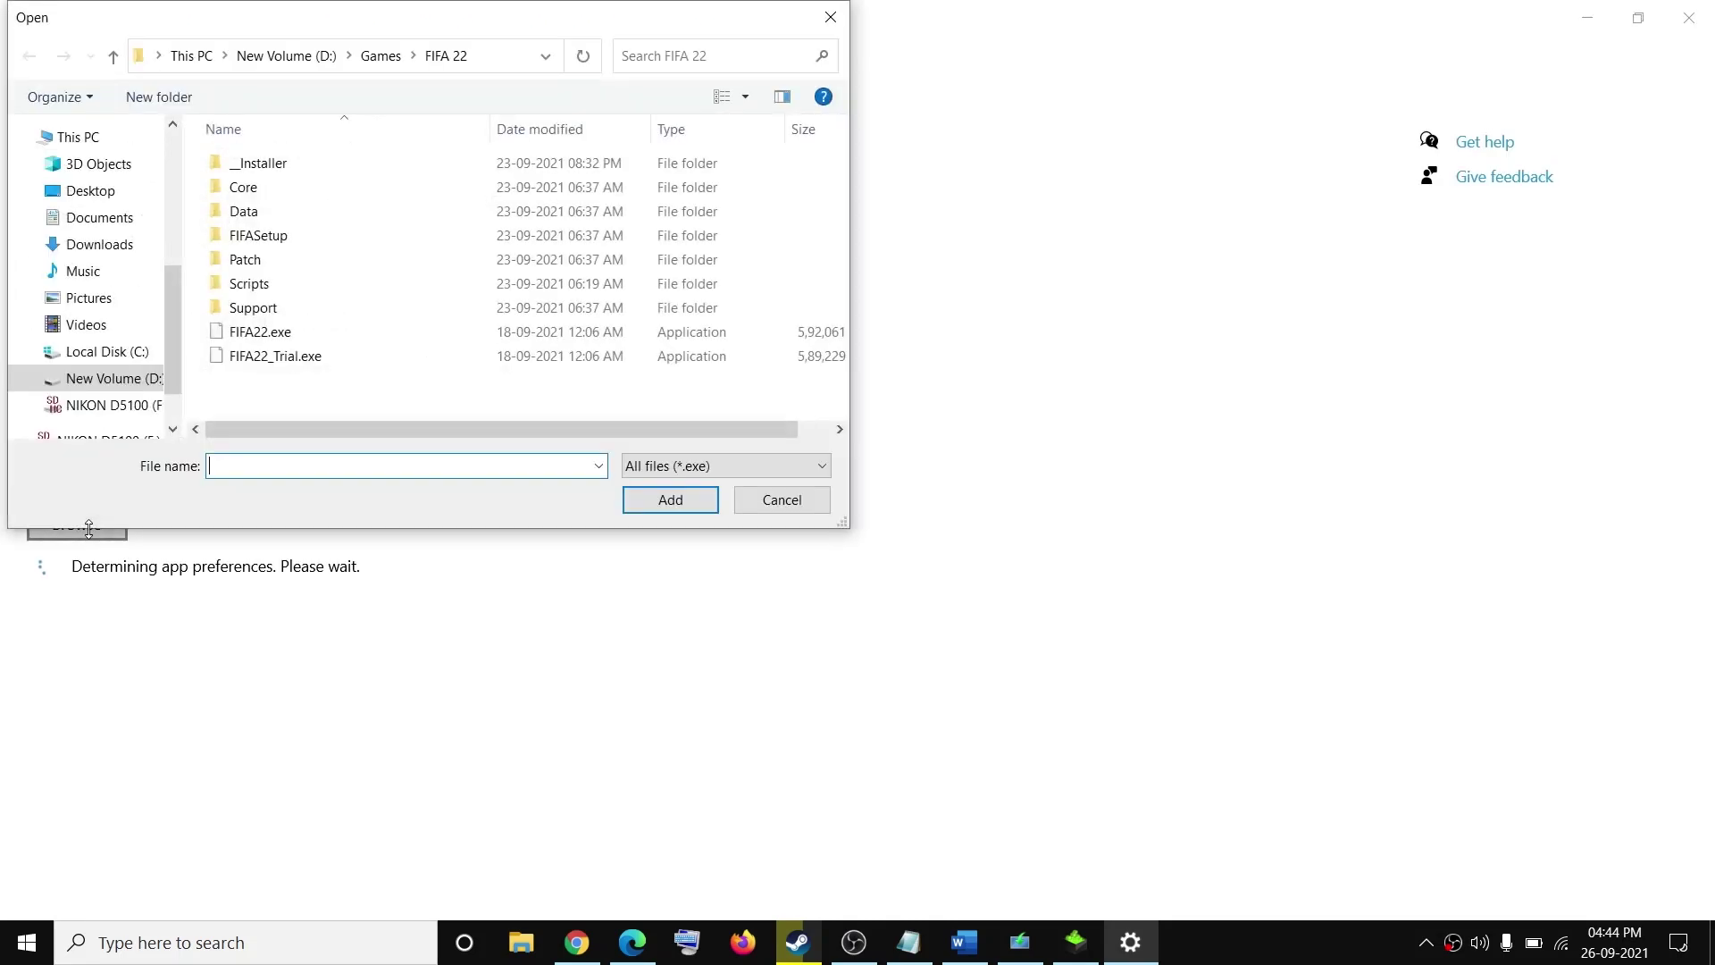
pyautogui.click(102, 381)
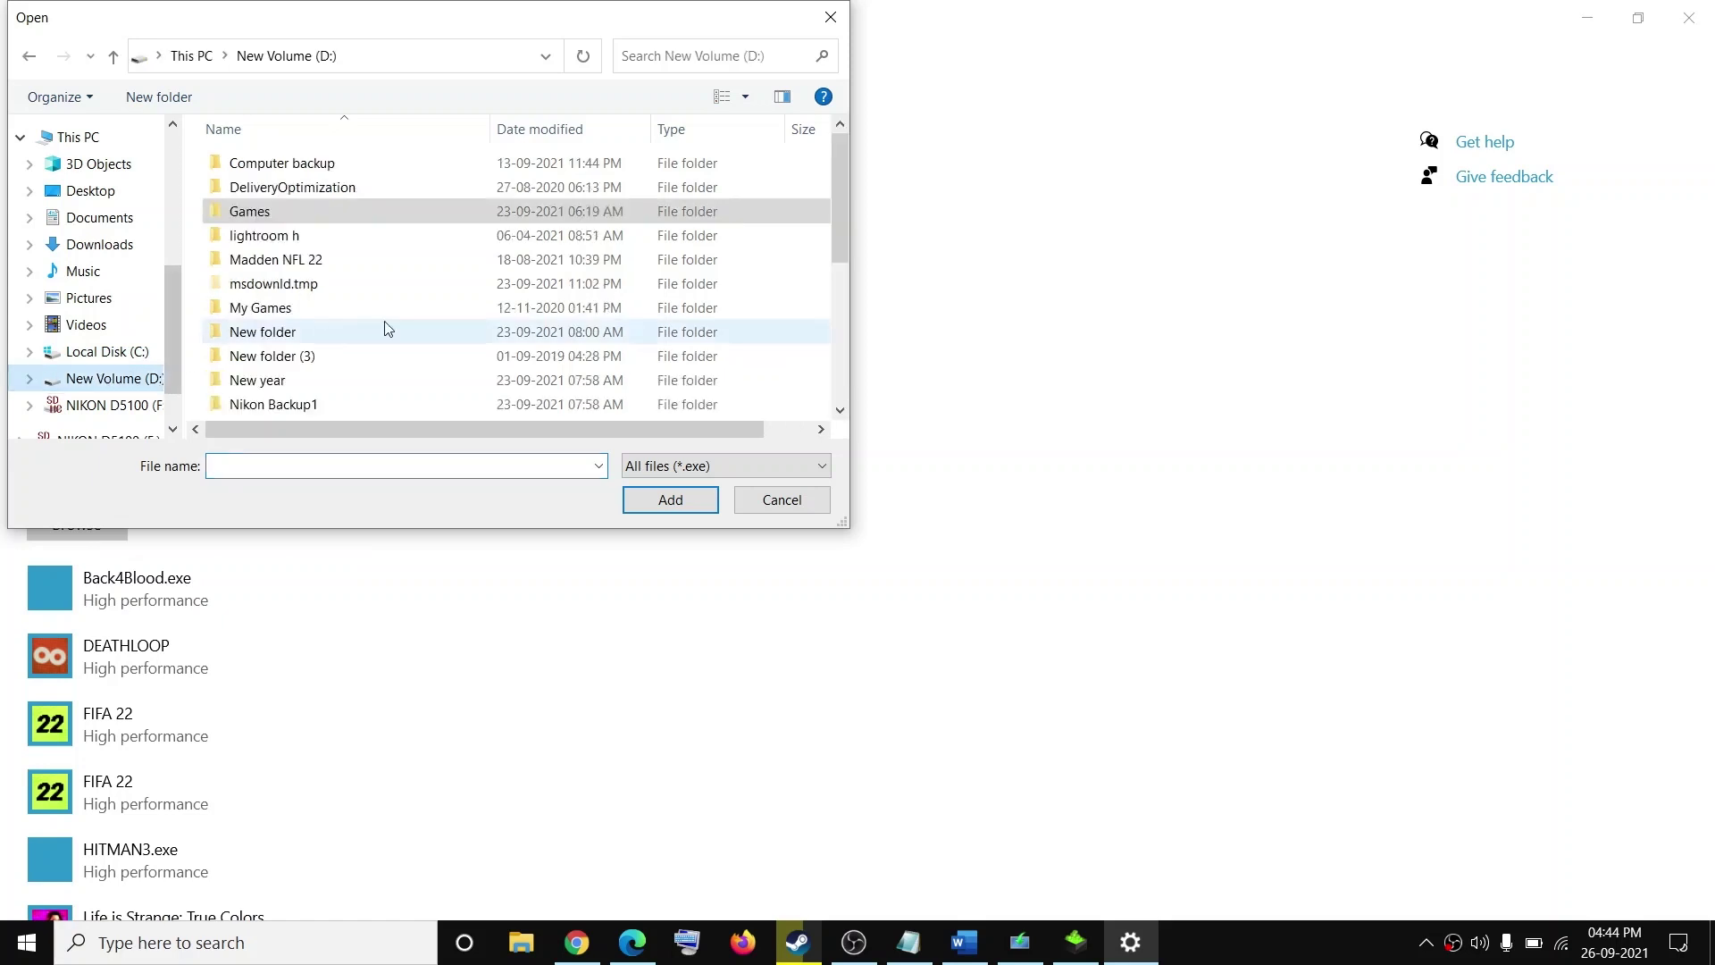
pyautogui.scroll(-2, 362, 308)
pyautogui.click(303, 335)
pyautogui.doubleClick(304, 335)
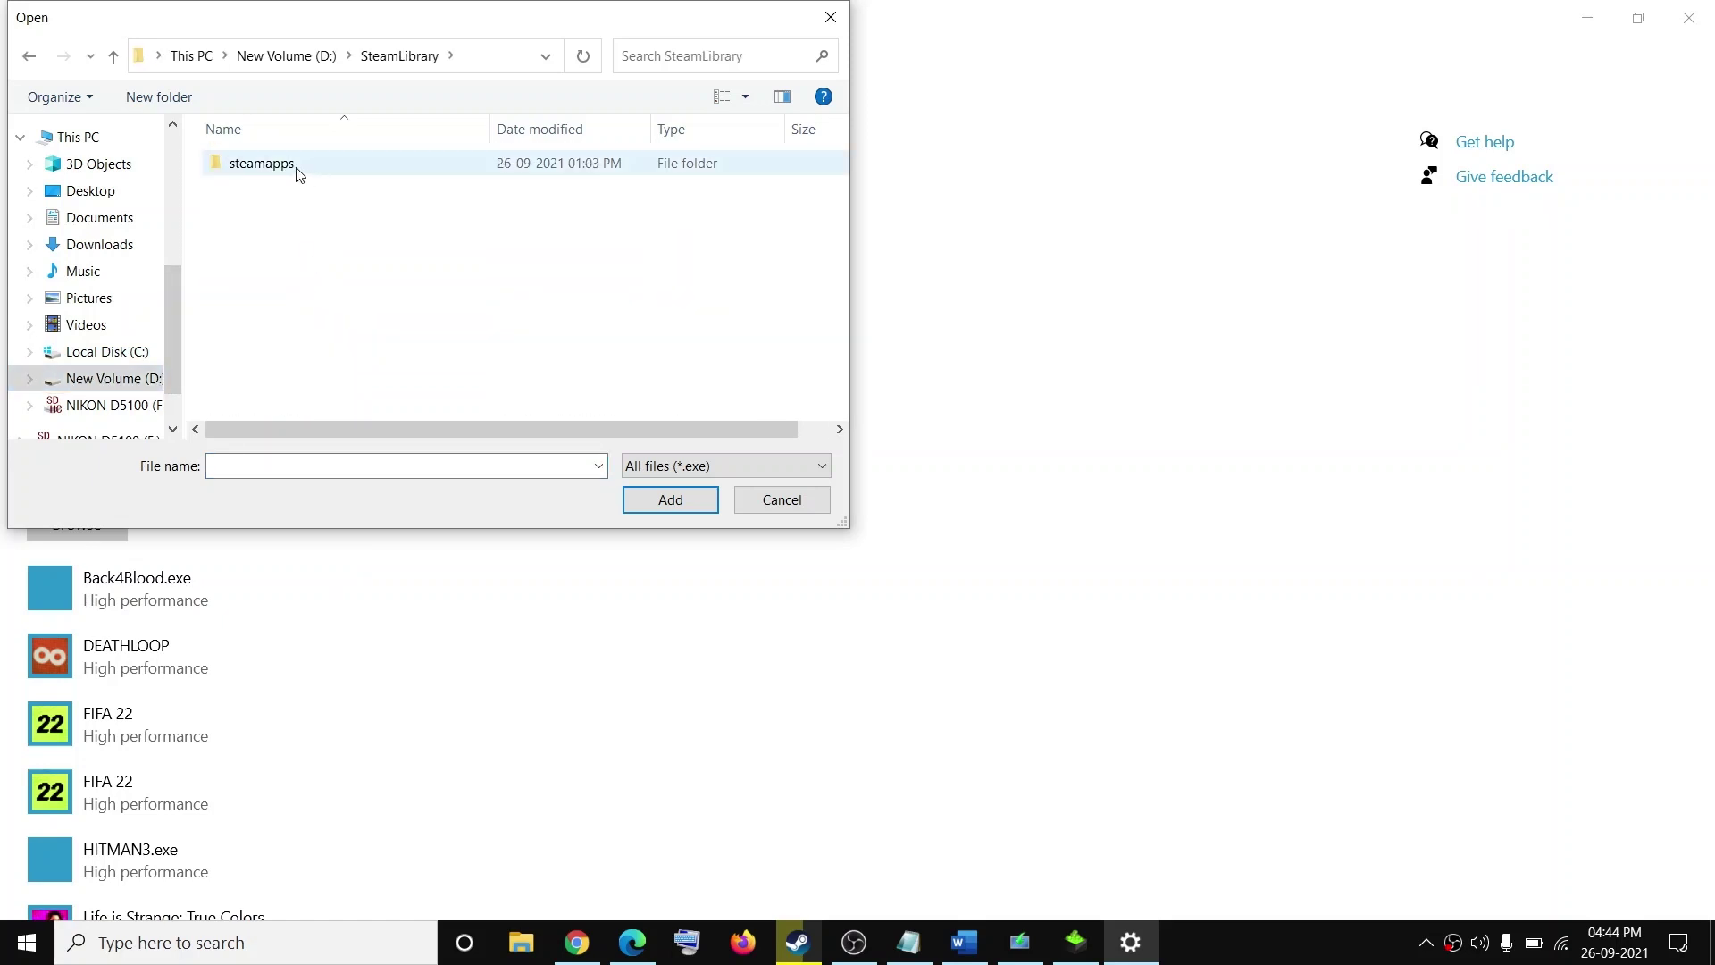
pyautogui.doubleClick(298, 168)
pyautogui.doubleClick(288, 168)
pyautogui.click(268, 170)
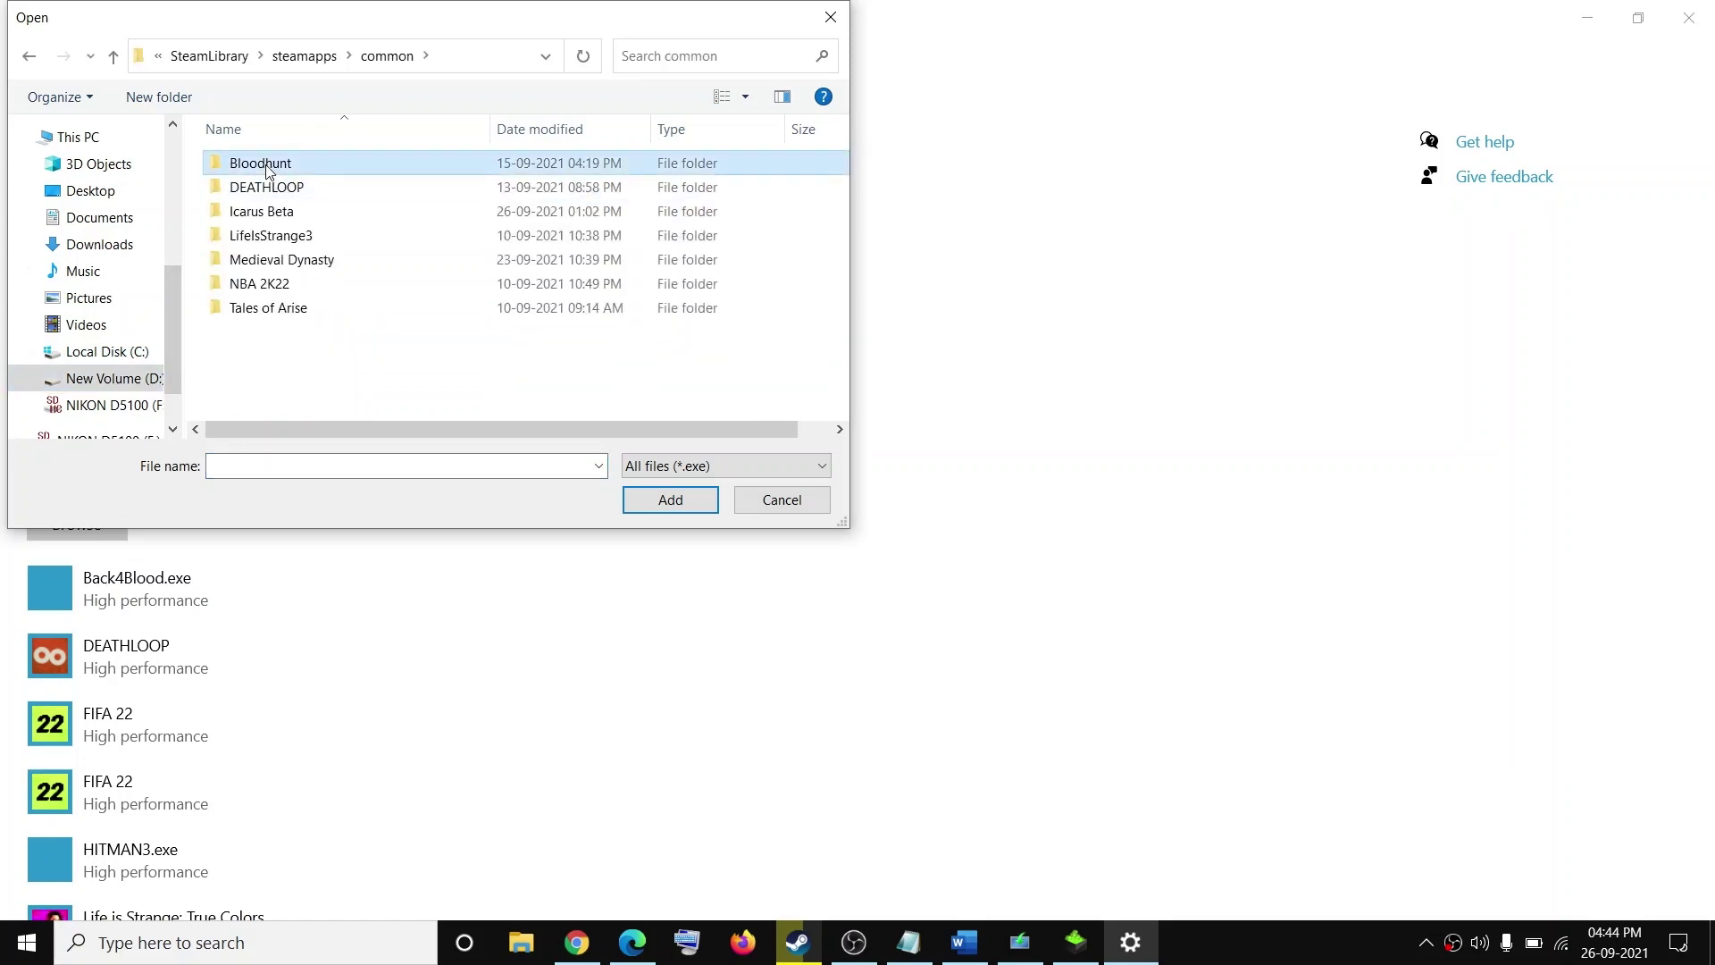
pyautogui.doubleClick(310, 168)
pyautogui.click(259, 212)
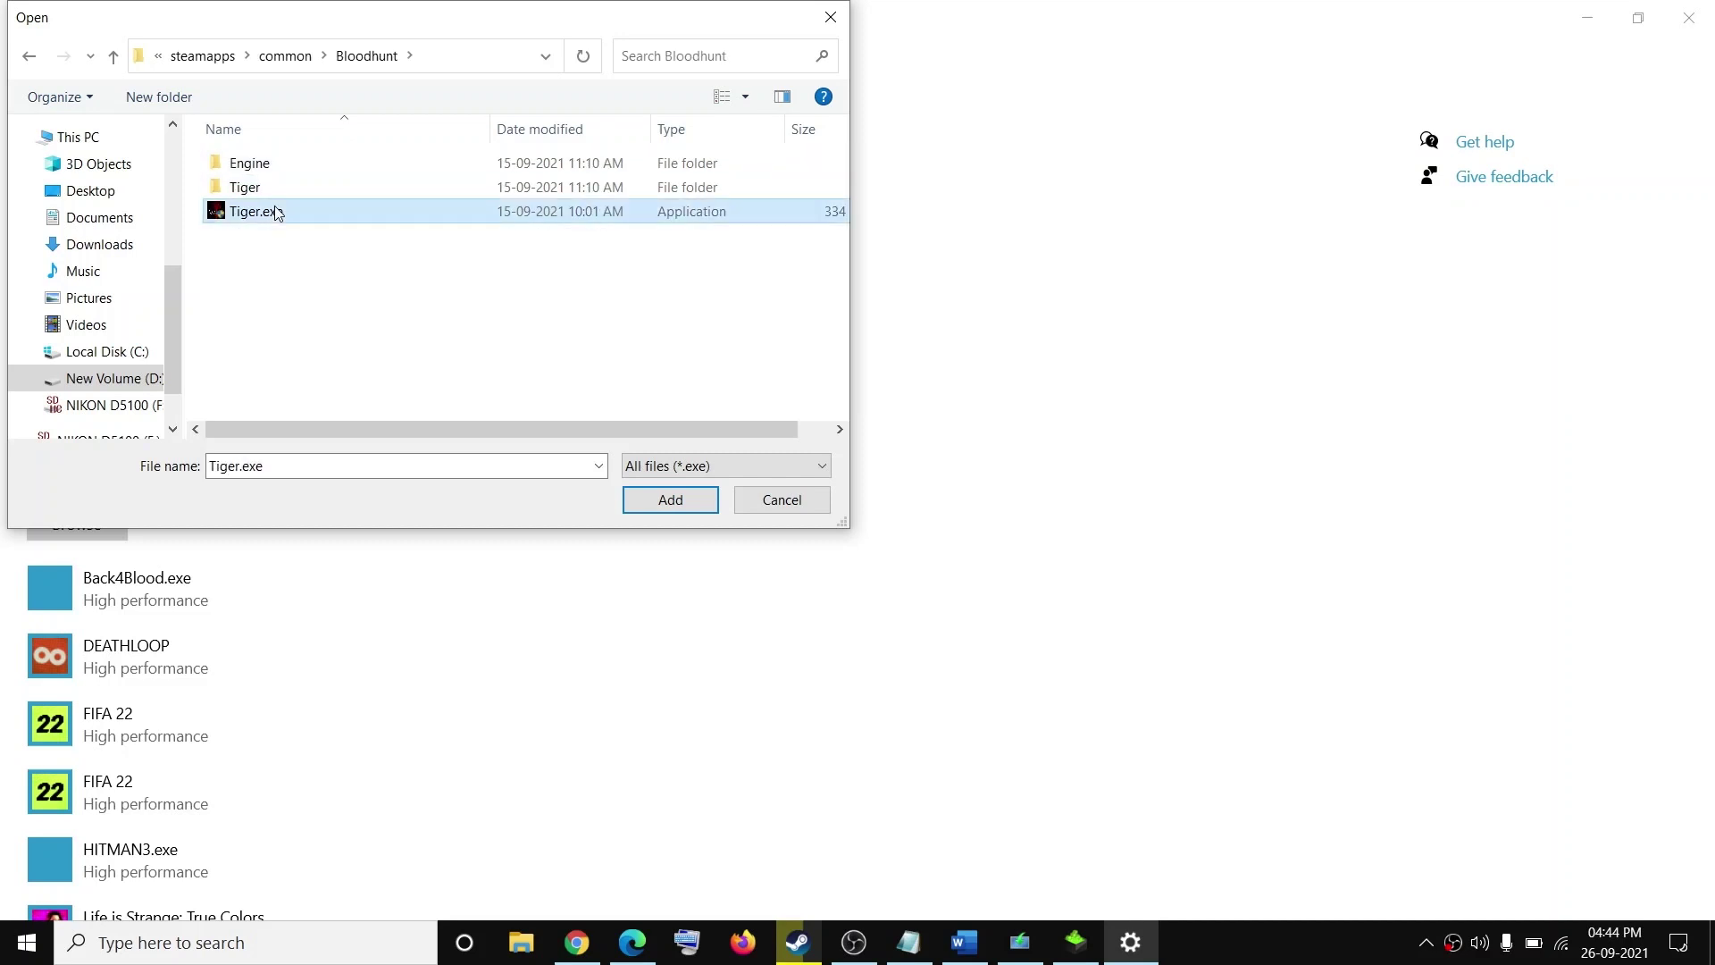
pyautogui.click(697, 501)
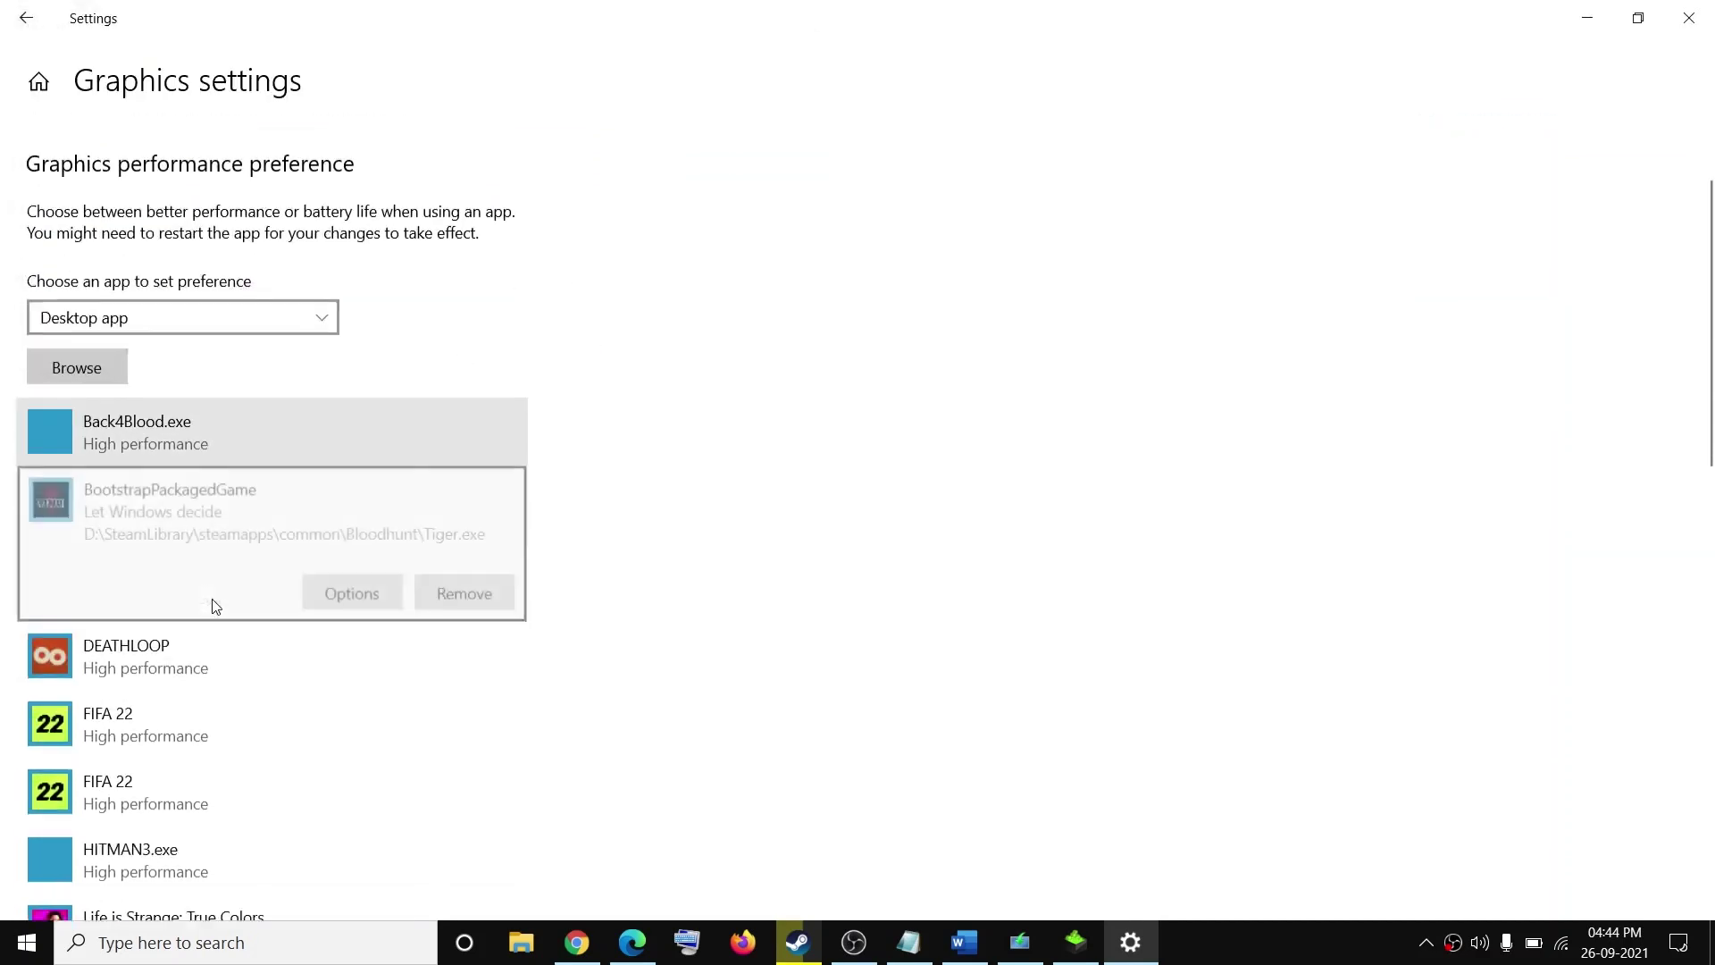
# Set the graphics preference of the Tiger.exe entry to High performance and save it
pyautogui.click(366, 508)
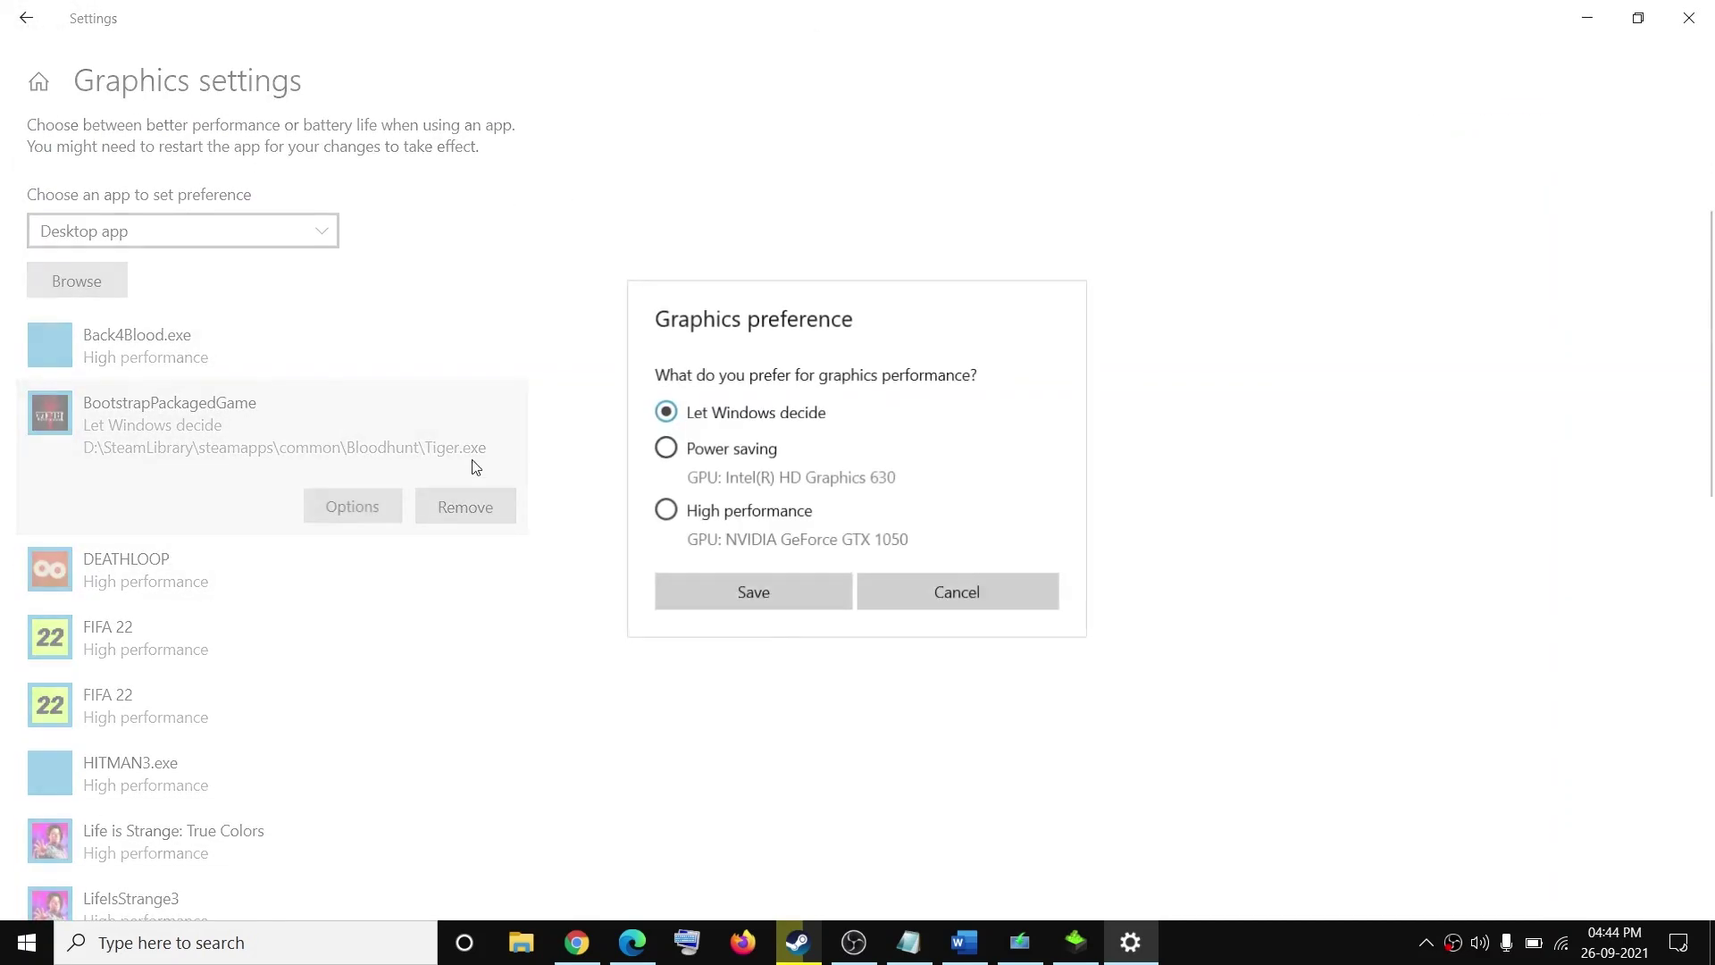
pyautogui.click(668, 510)
pyautogui.click(771, 594)
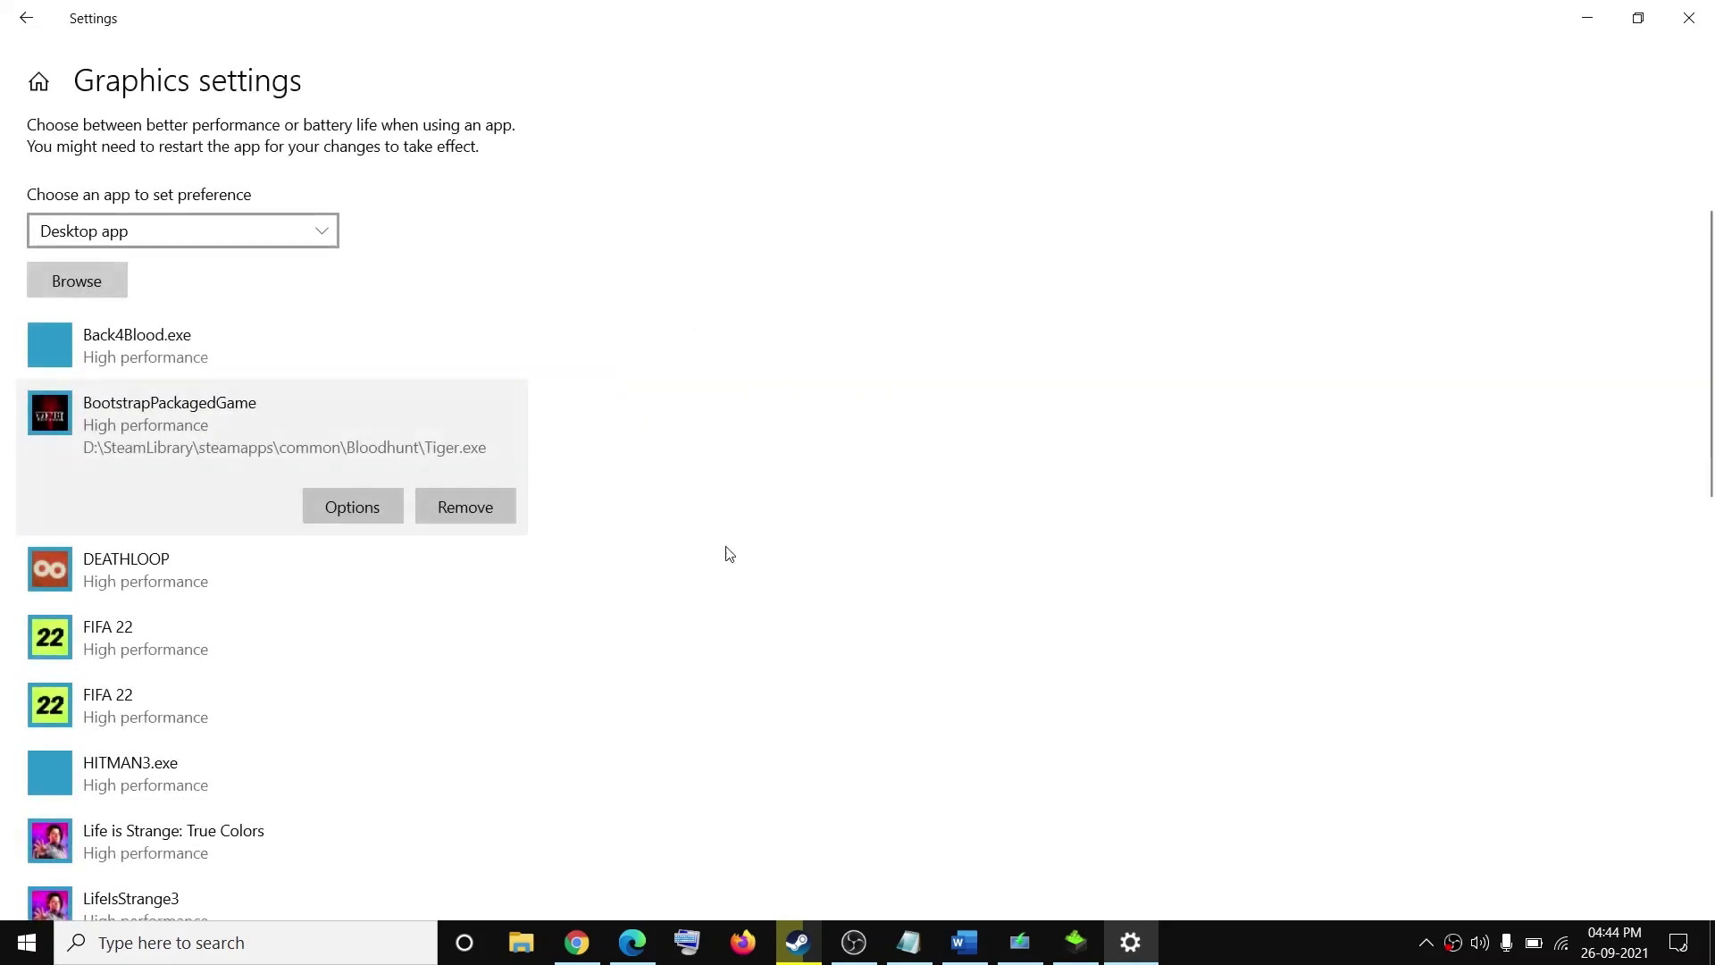
# Add Tiger-Win64-Shipping.exe from Bloodhunt's Tiger\Binaries\Win64 folder to the graphics performance preference list
pyautogui.click(75, 271)
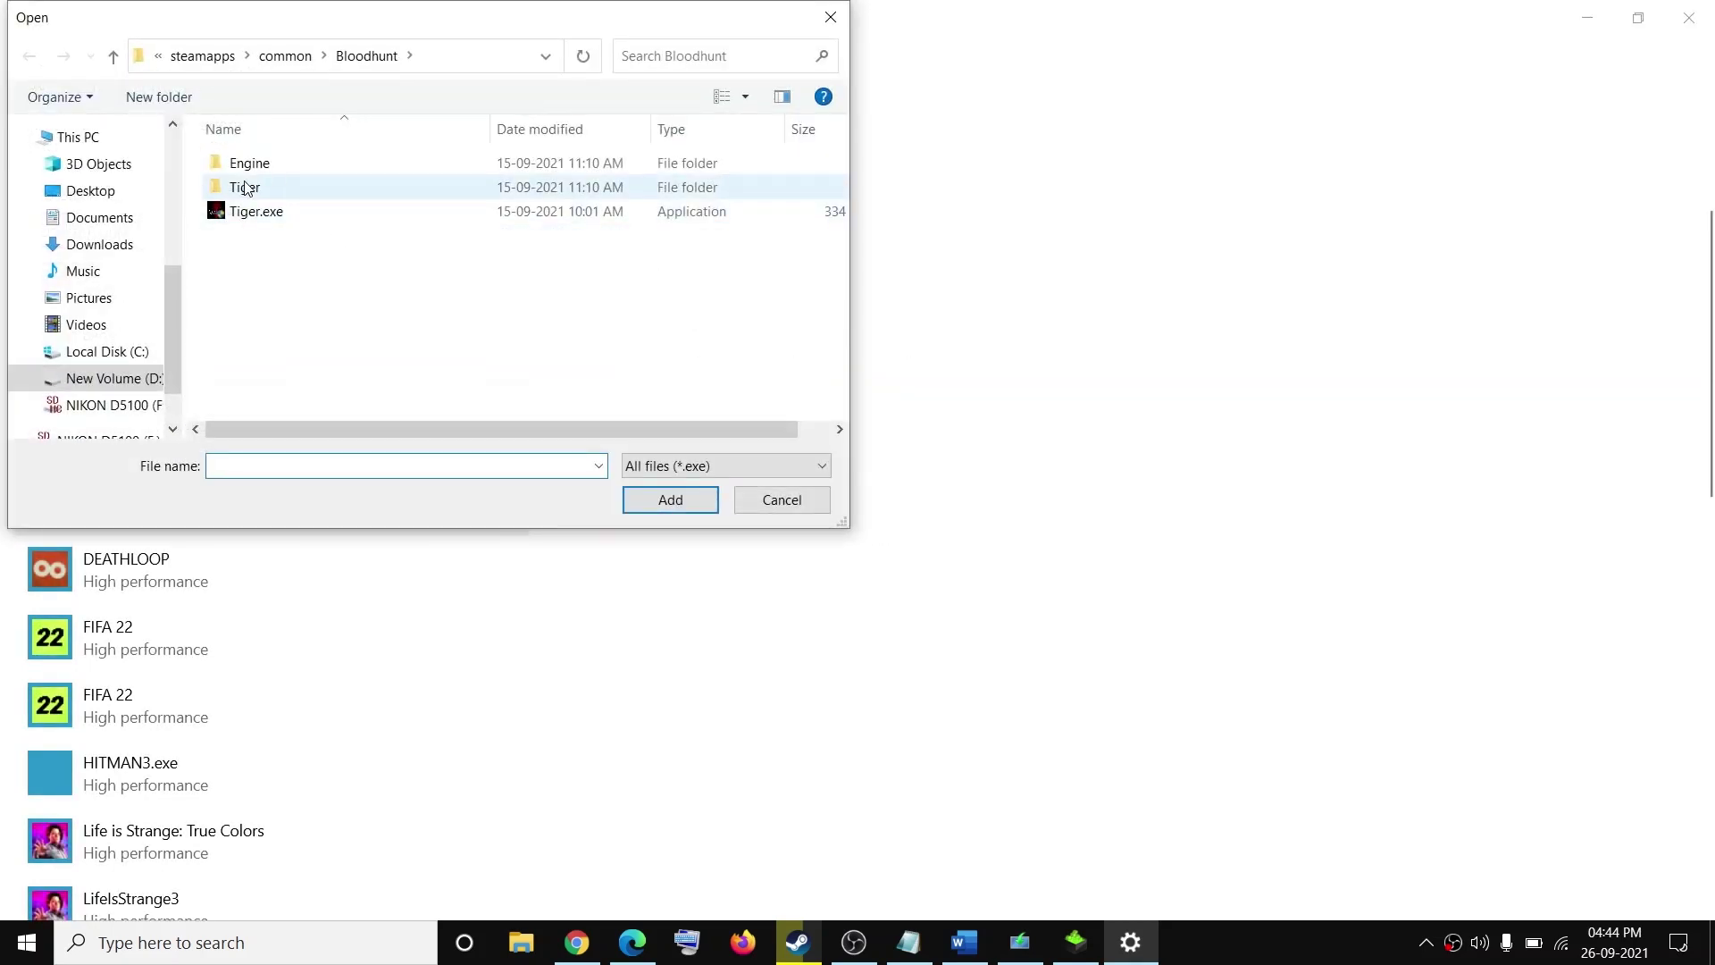
pyautogui.doubleClick(247, 188)
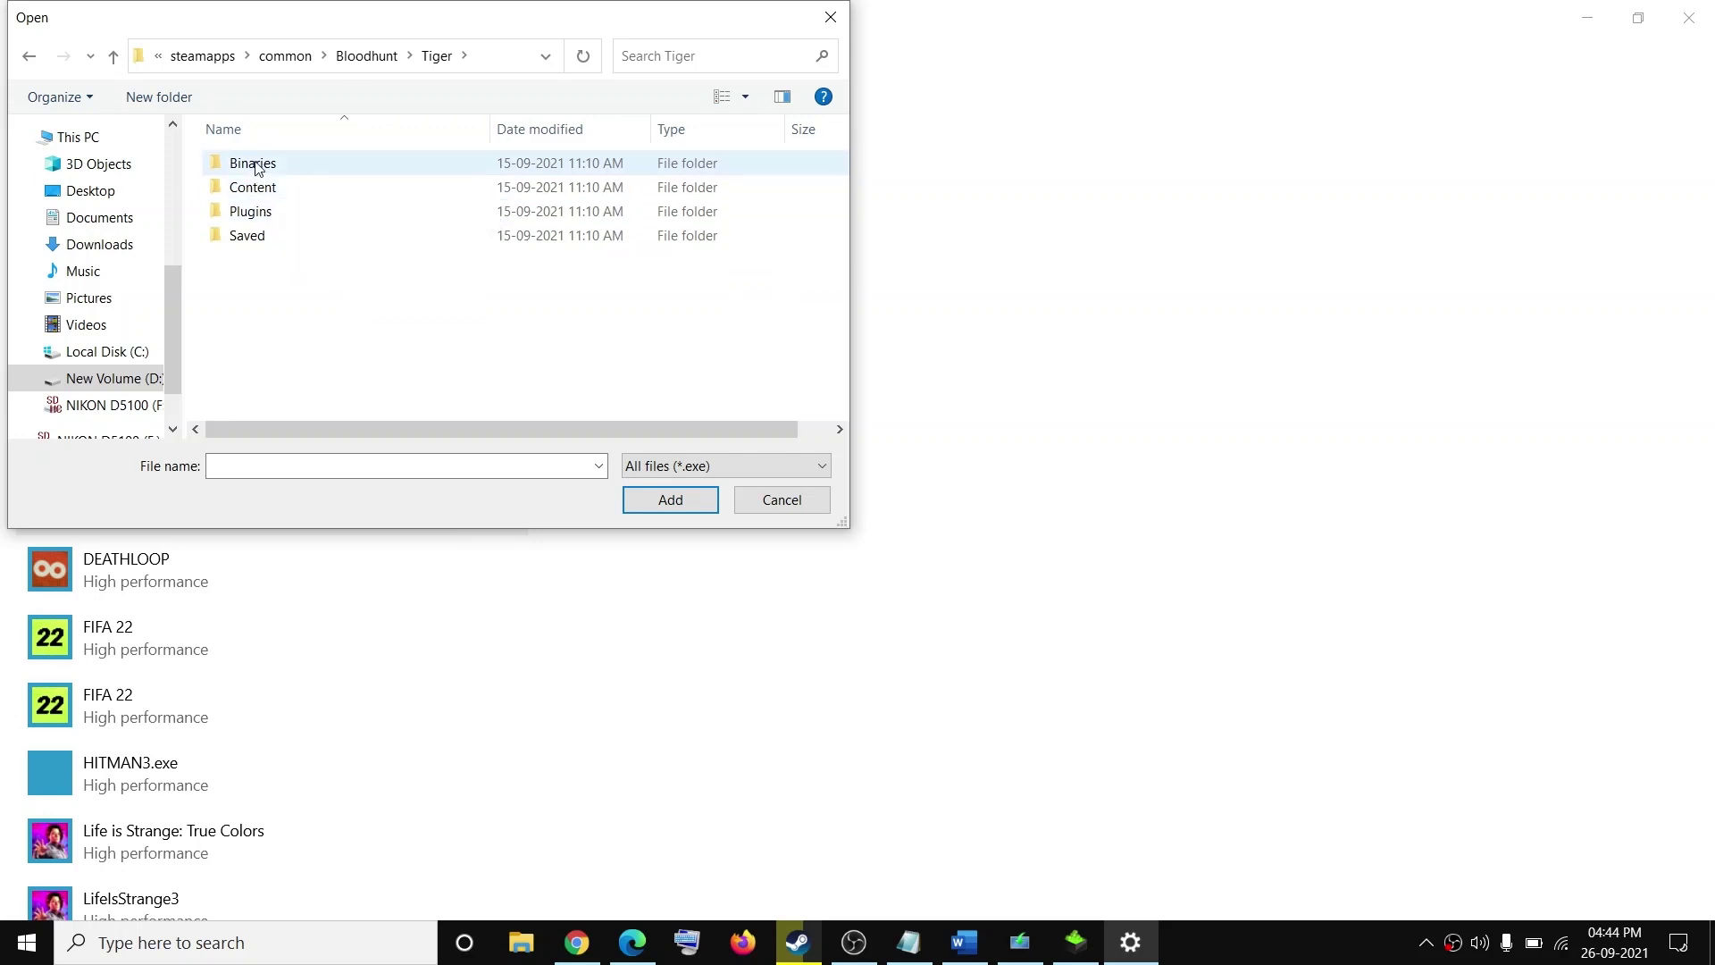
pyautogui.doubleClick(257, 163)
pyautogui.doubleClick(264, 190)
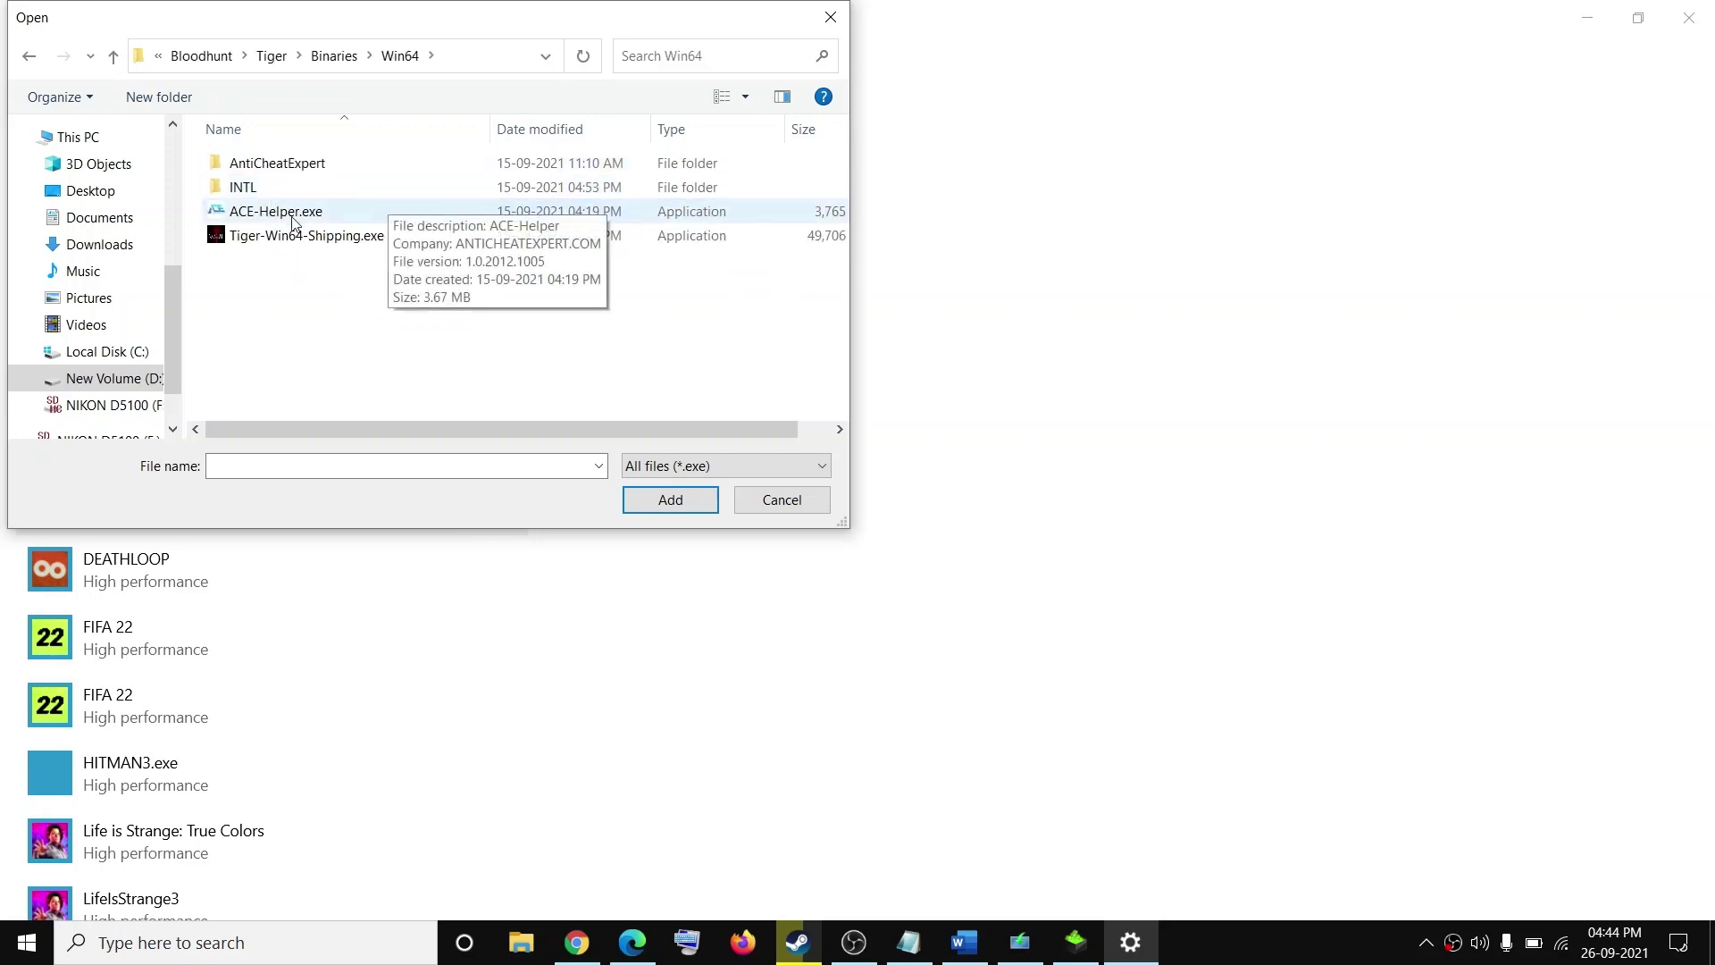
pyautogui.click(254, 237)
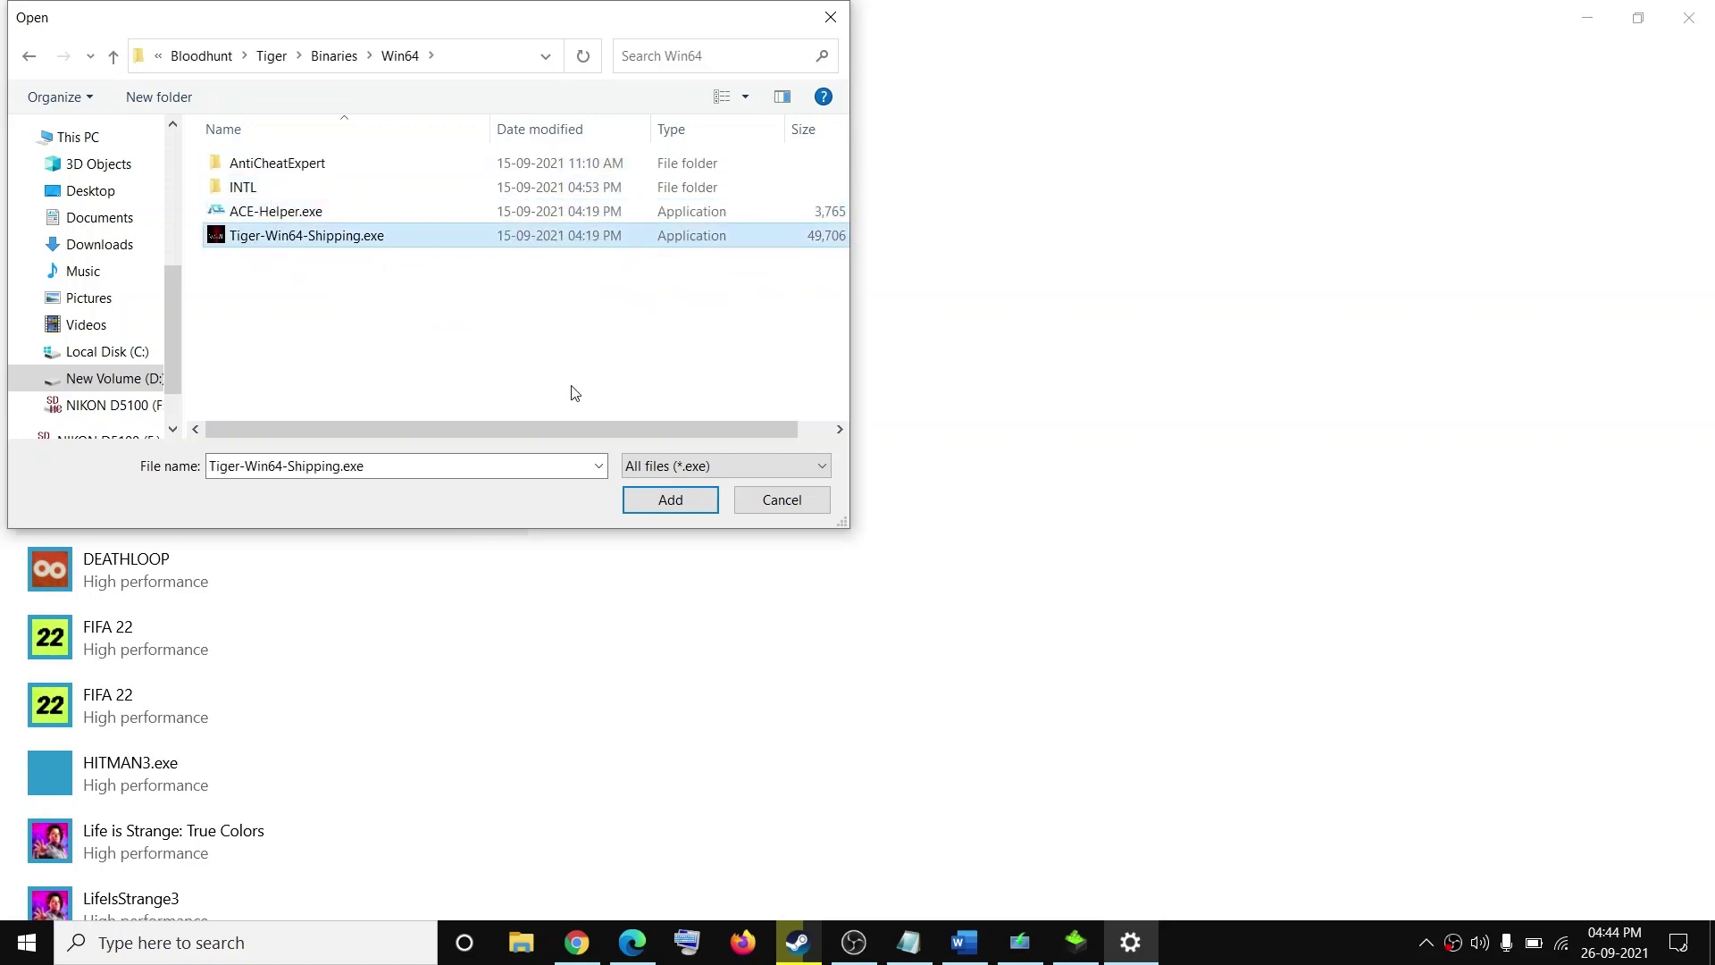
pyautogui.click(670, 501)
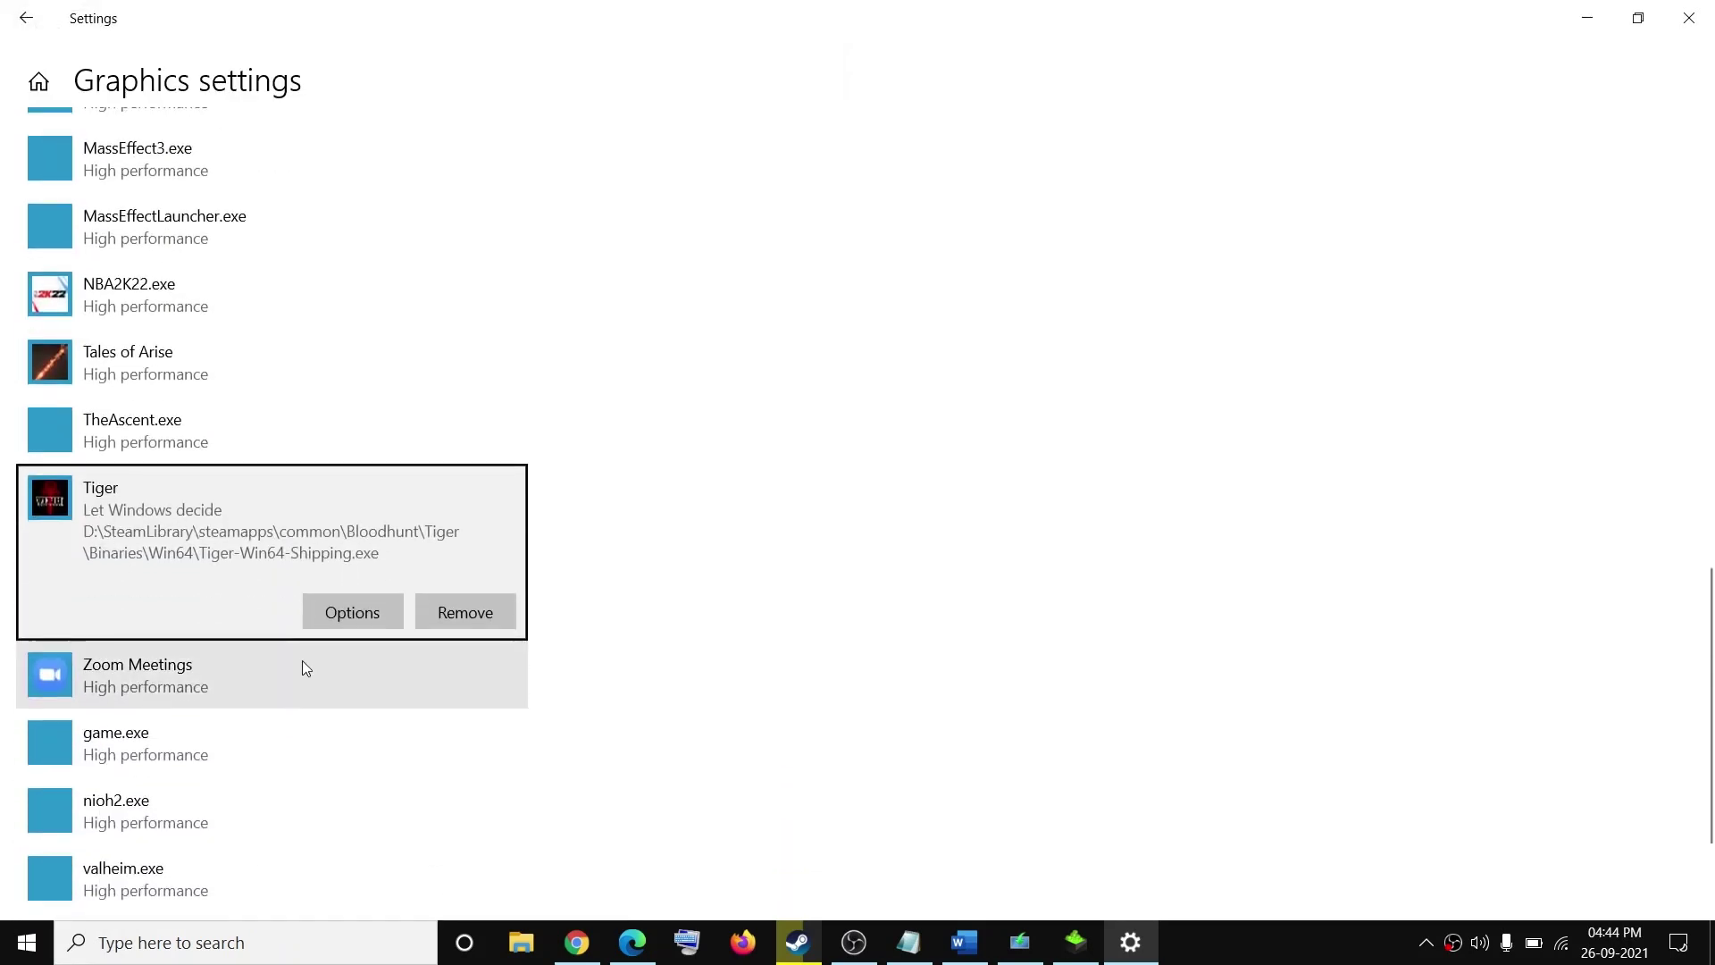
# Set the graphics preference of the Tiger-Win64-Shipping.exe entry to High performance and save it
pyautogui.click(312, 612)
pyautogui.click(770, 511)
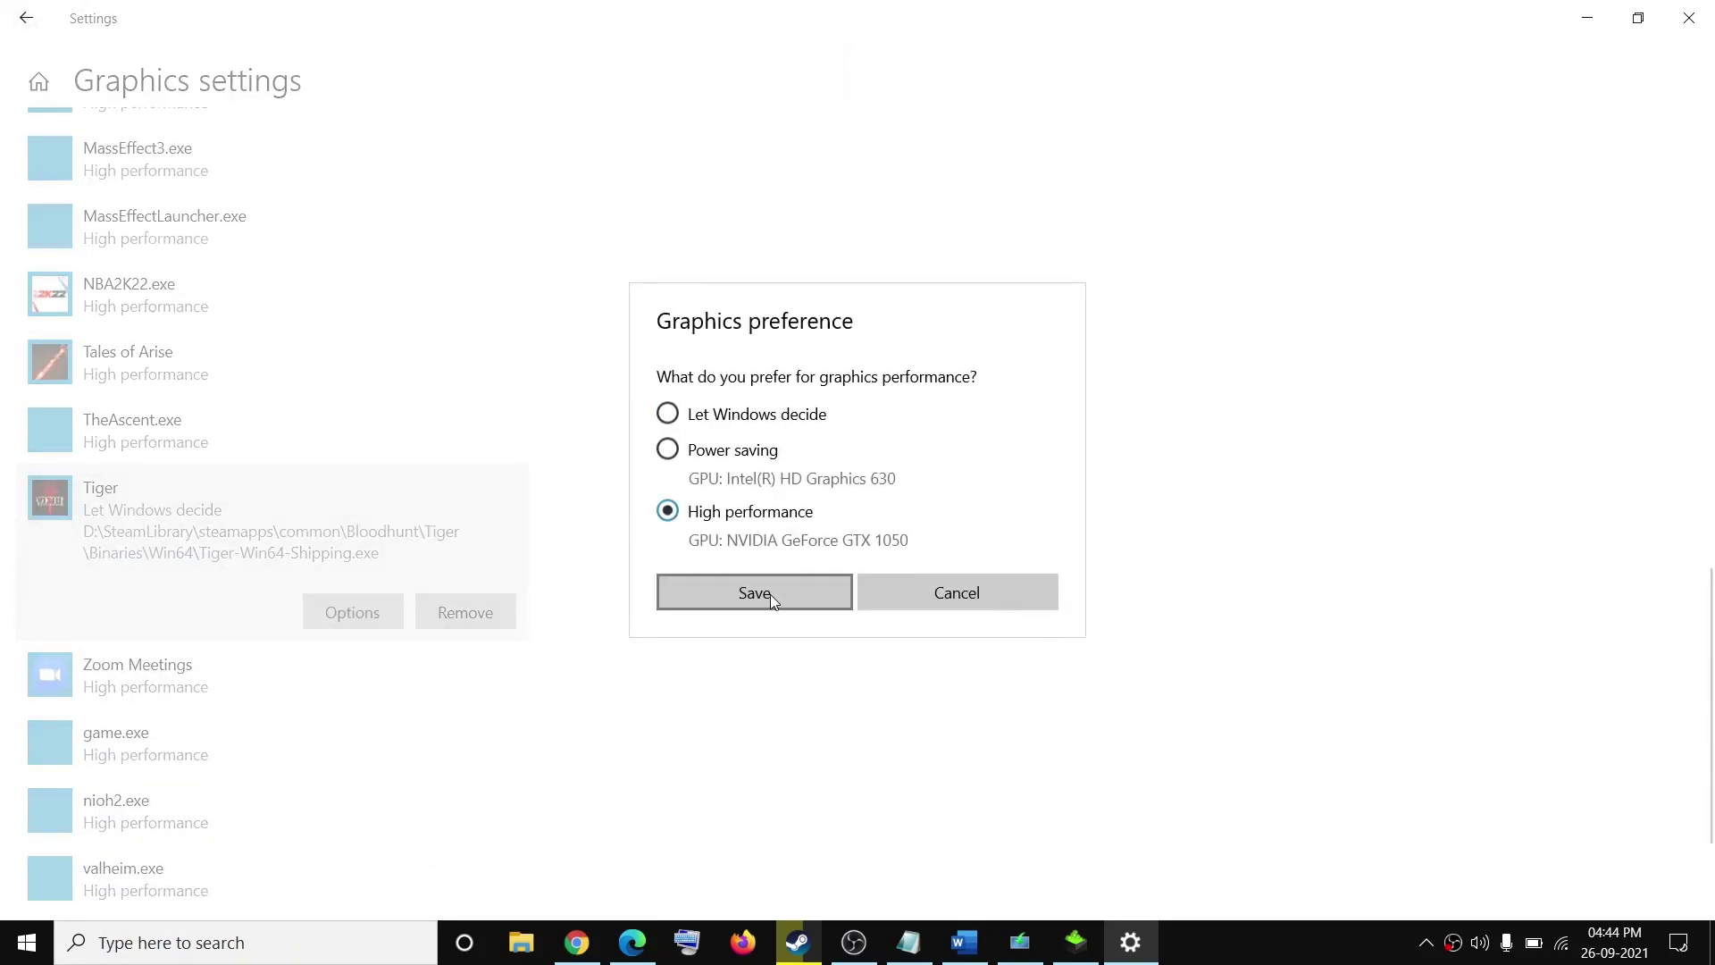
pyautogui.click(770, 594)
# Close Settings and go to Step 13 of the Word guide about running the game as an administrator
pyautogui.click(1689, 17)
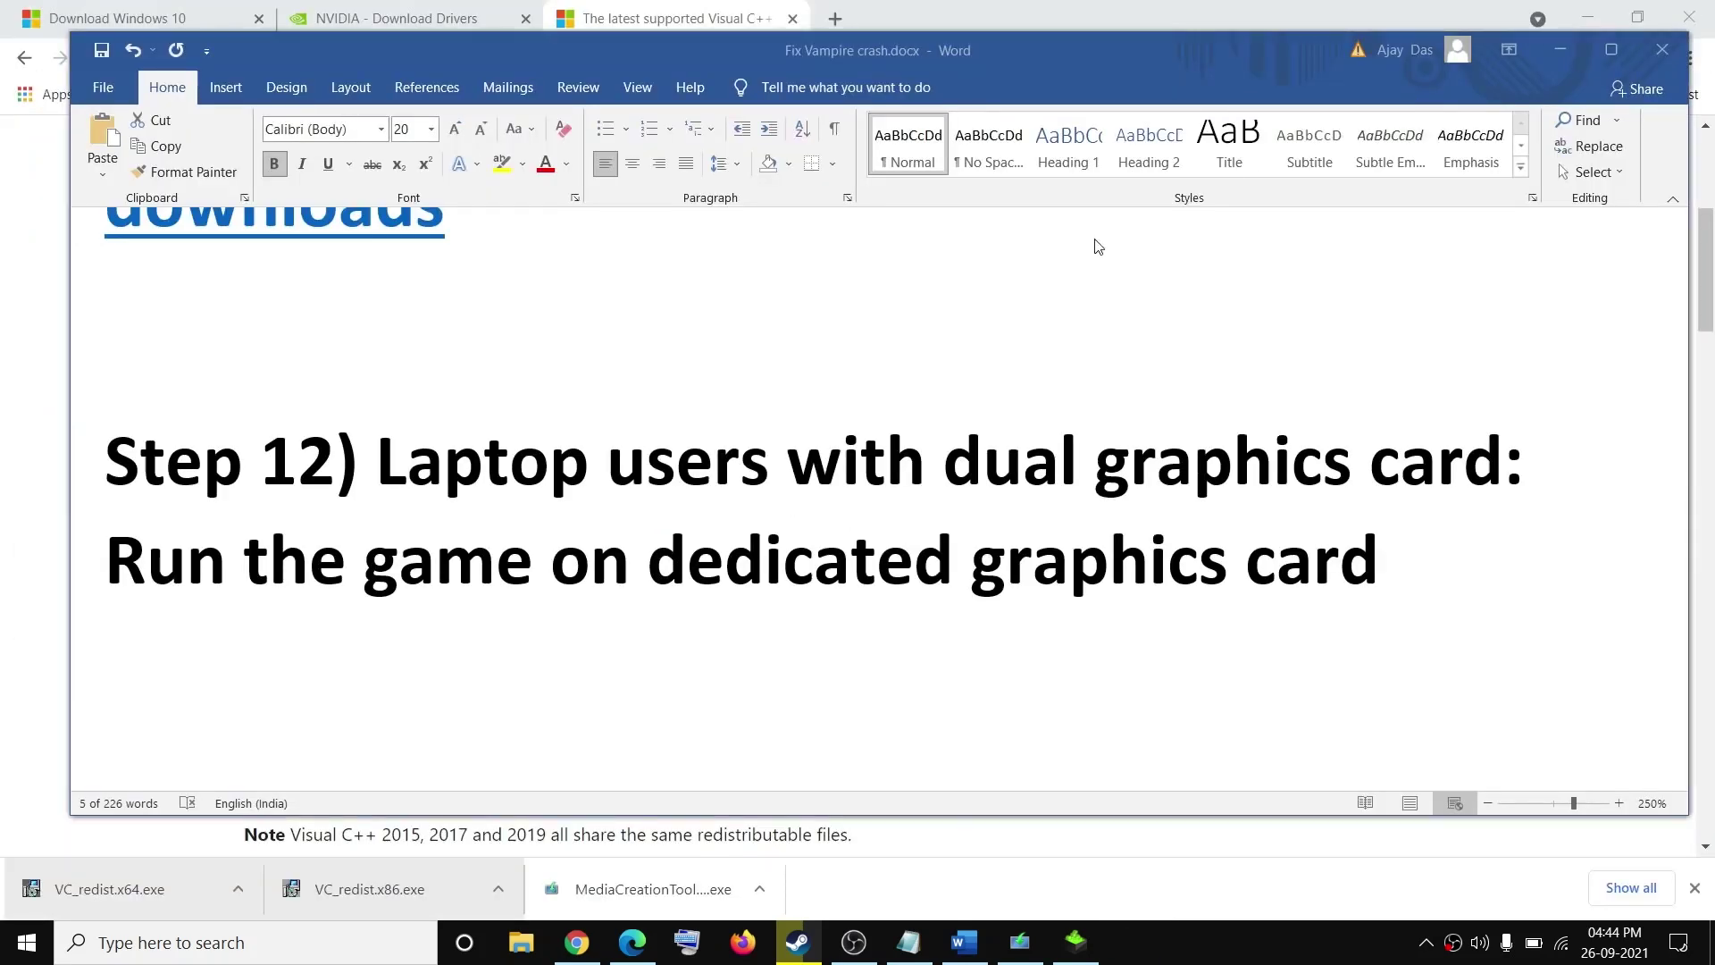
pyautogui.scroll(-4, 774, 469)
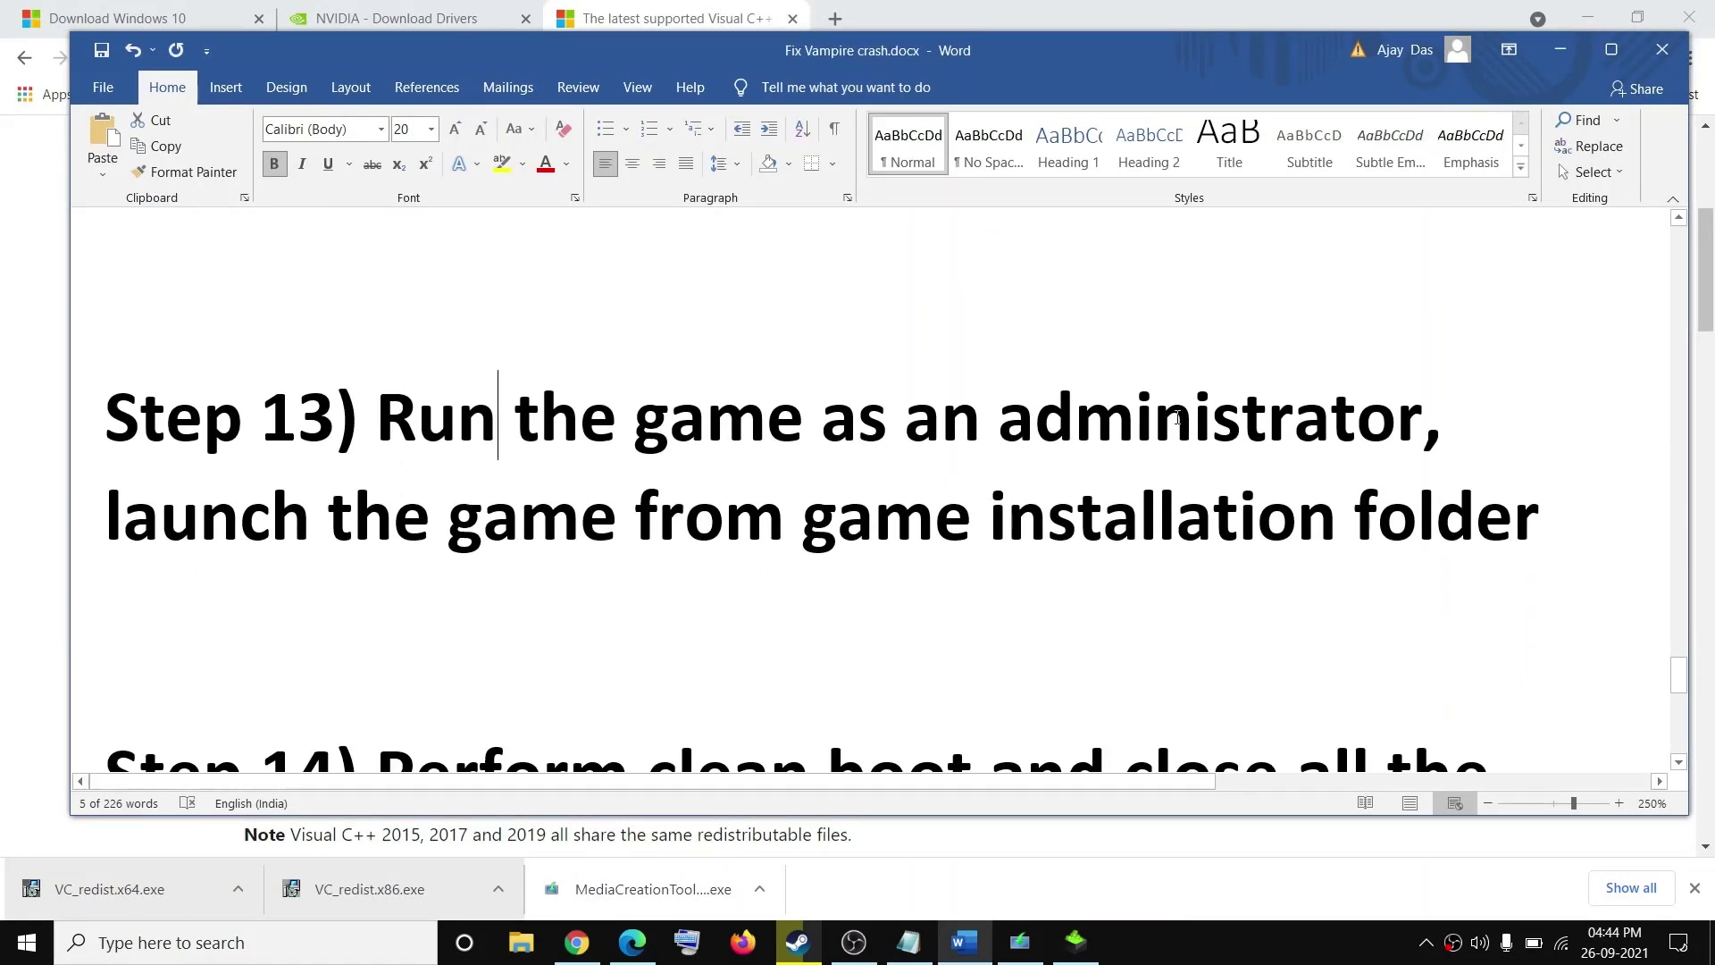
# Open the local files folder of Bloodhunt from the Steam library, following Step 13 of the Word guide
pyautogui.moveTo(1177, 418); pyautogui.dragTo(506, 420)
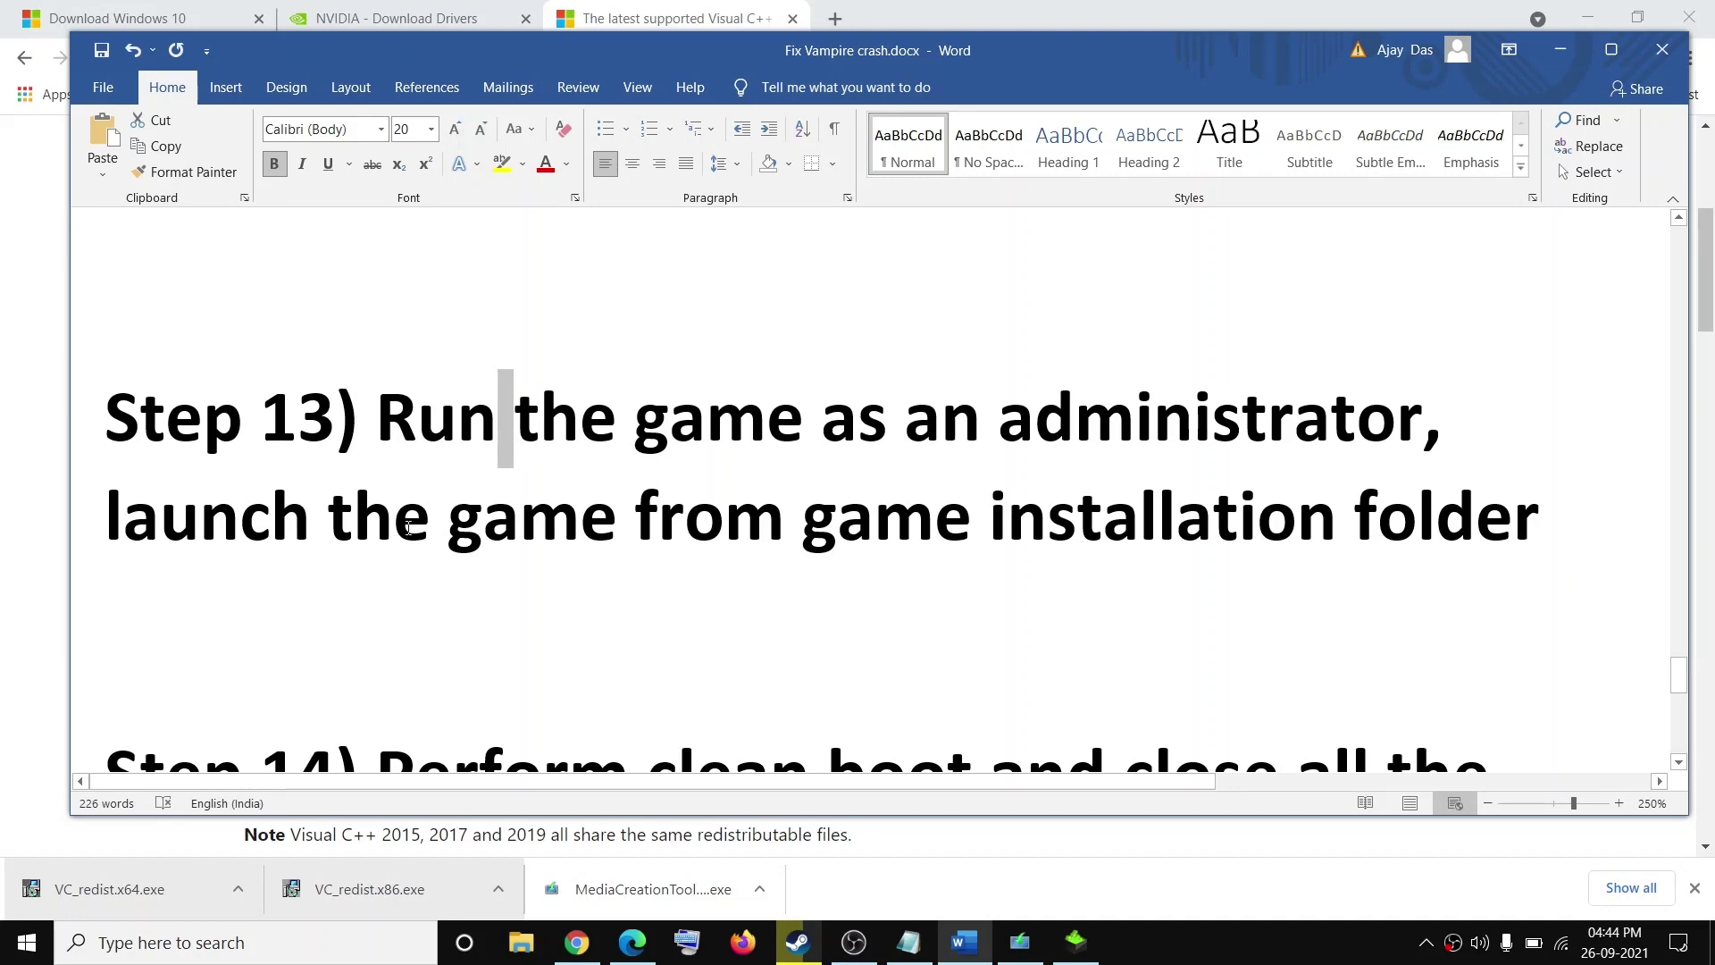
pyautogui.moveTo(106, 519); pyautogui.dragTo(1307, 532)
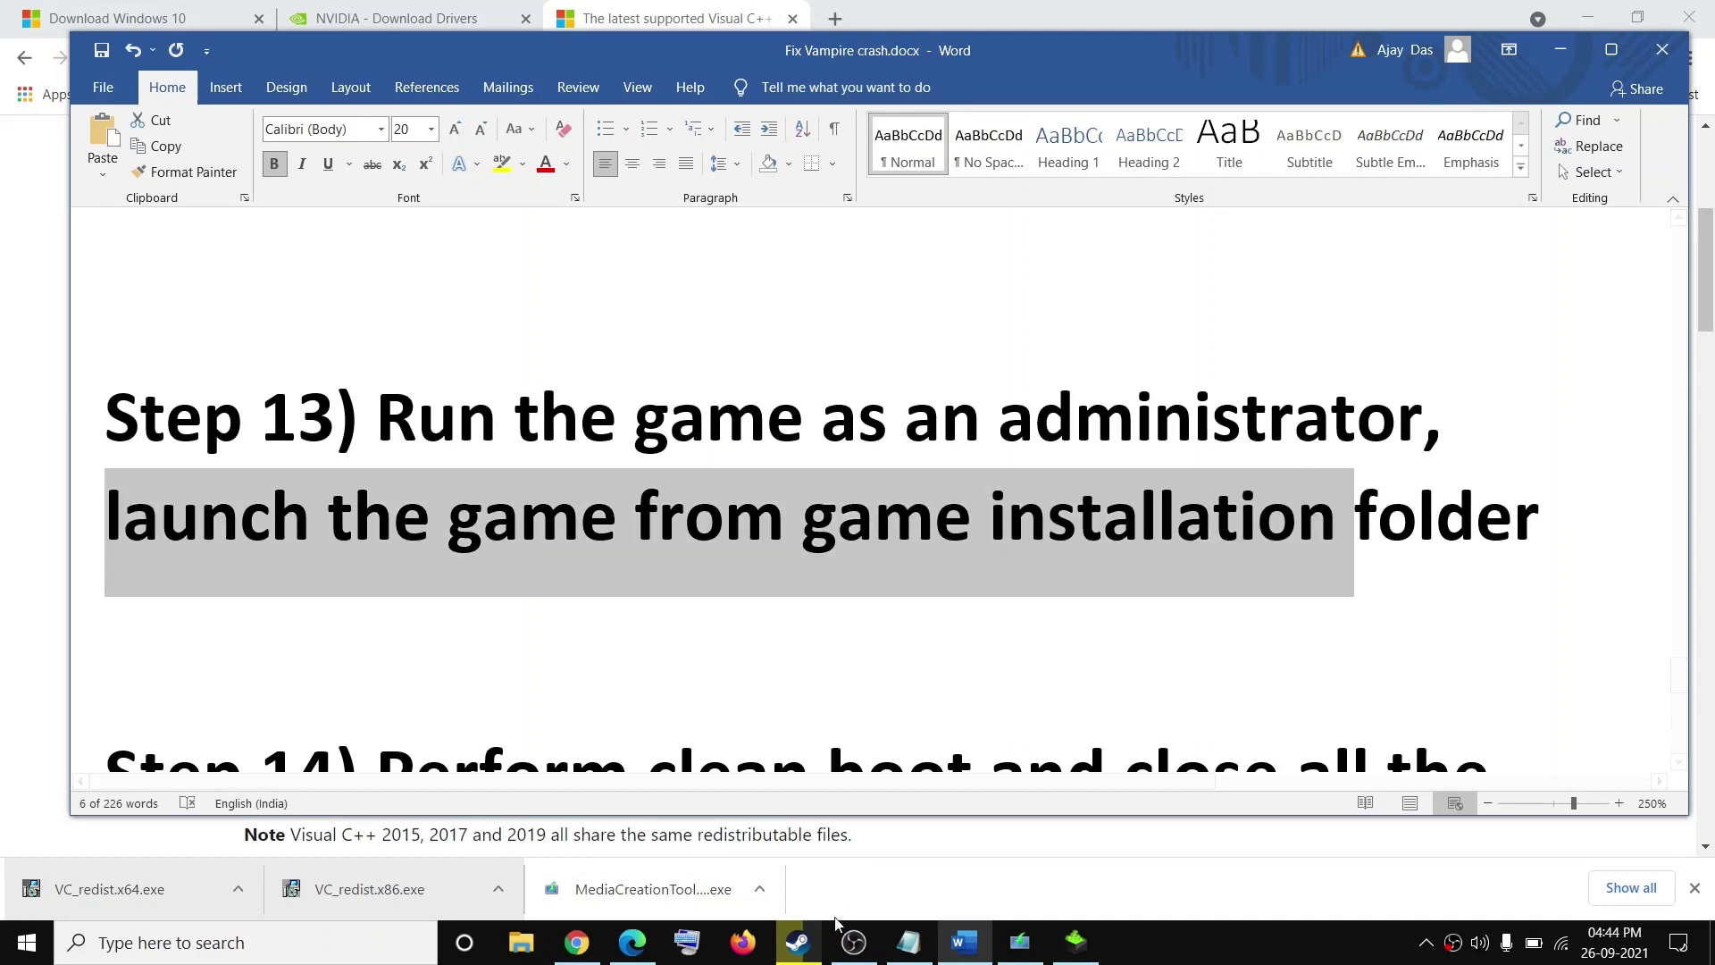
pyautogui.click(798, 941)
pyautogui.rightClick(129, 362)
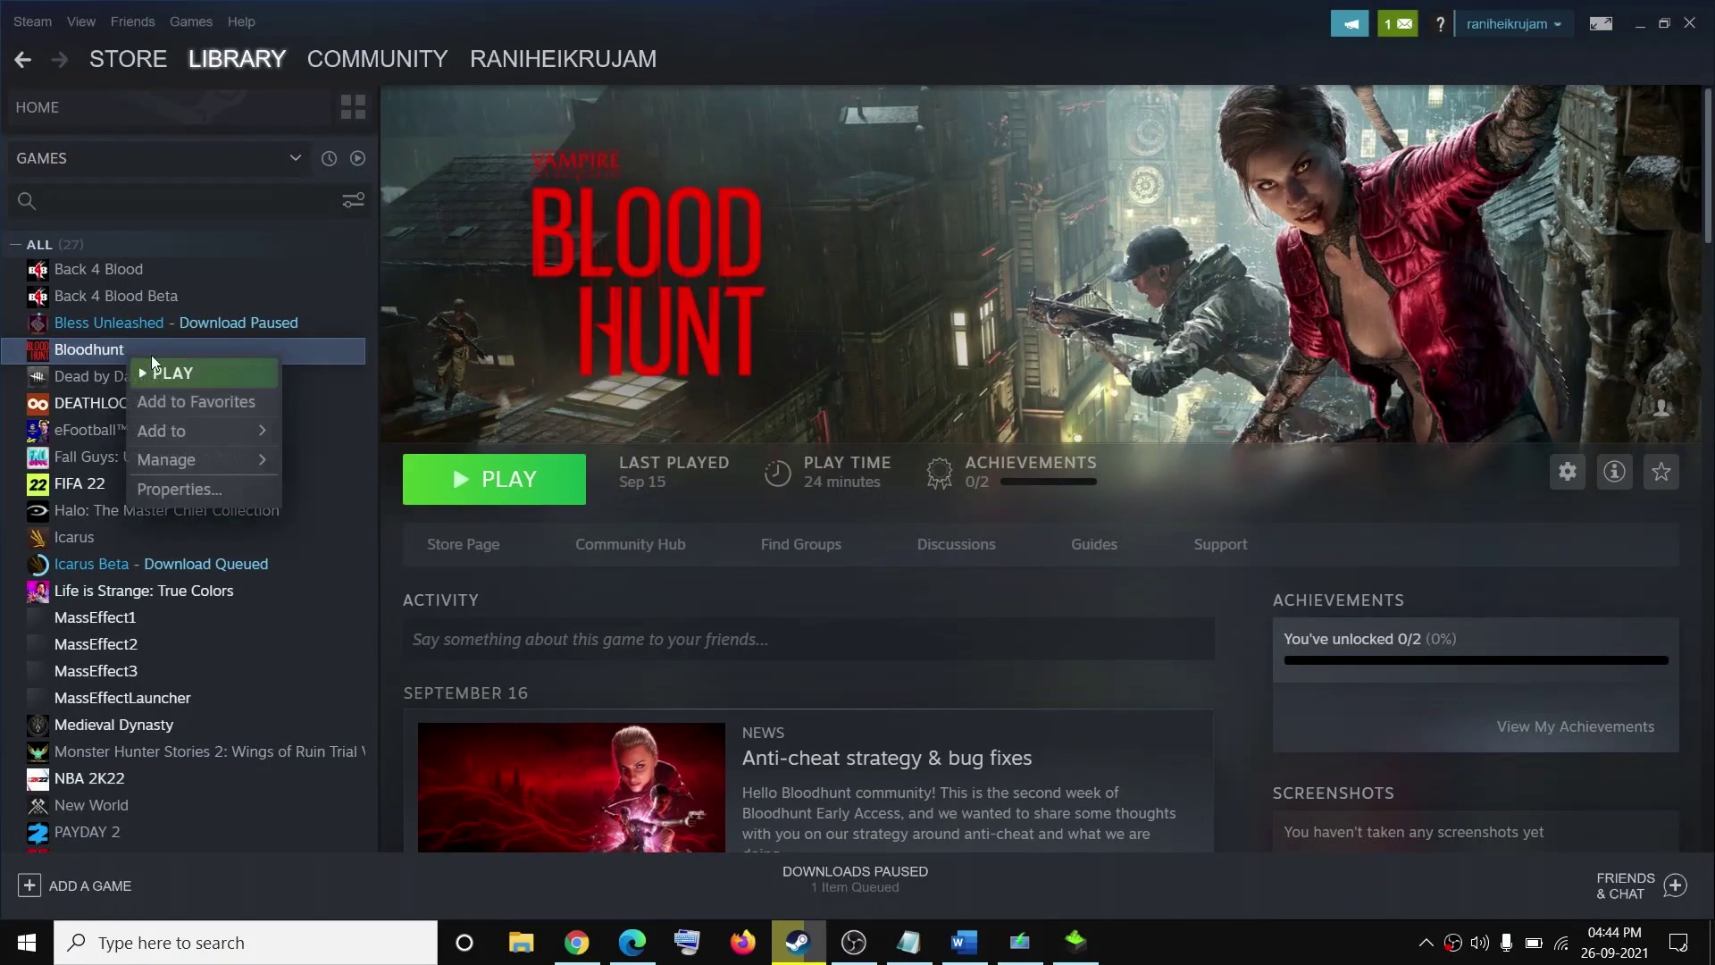
pyautogui.moveTo(180, 464)
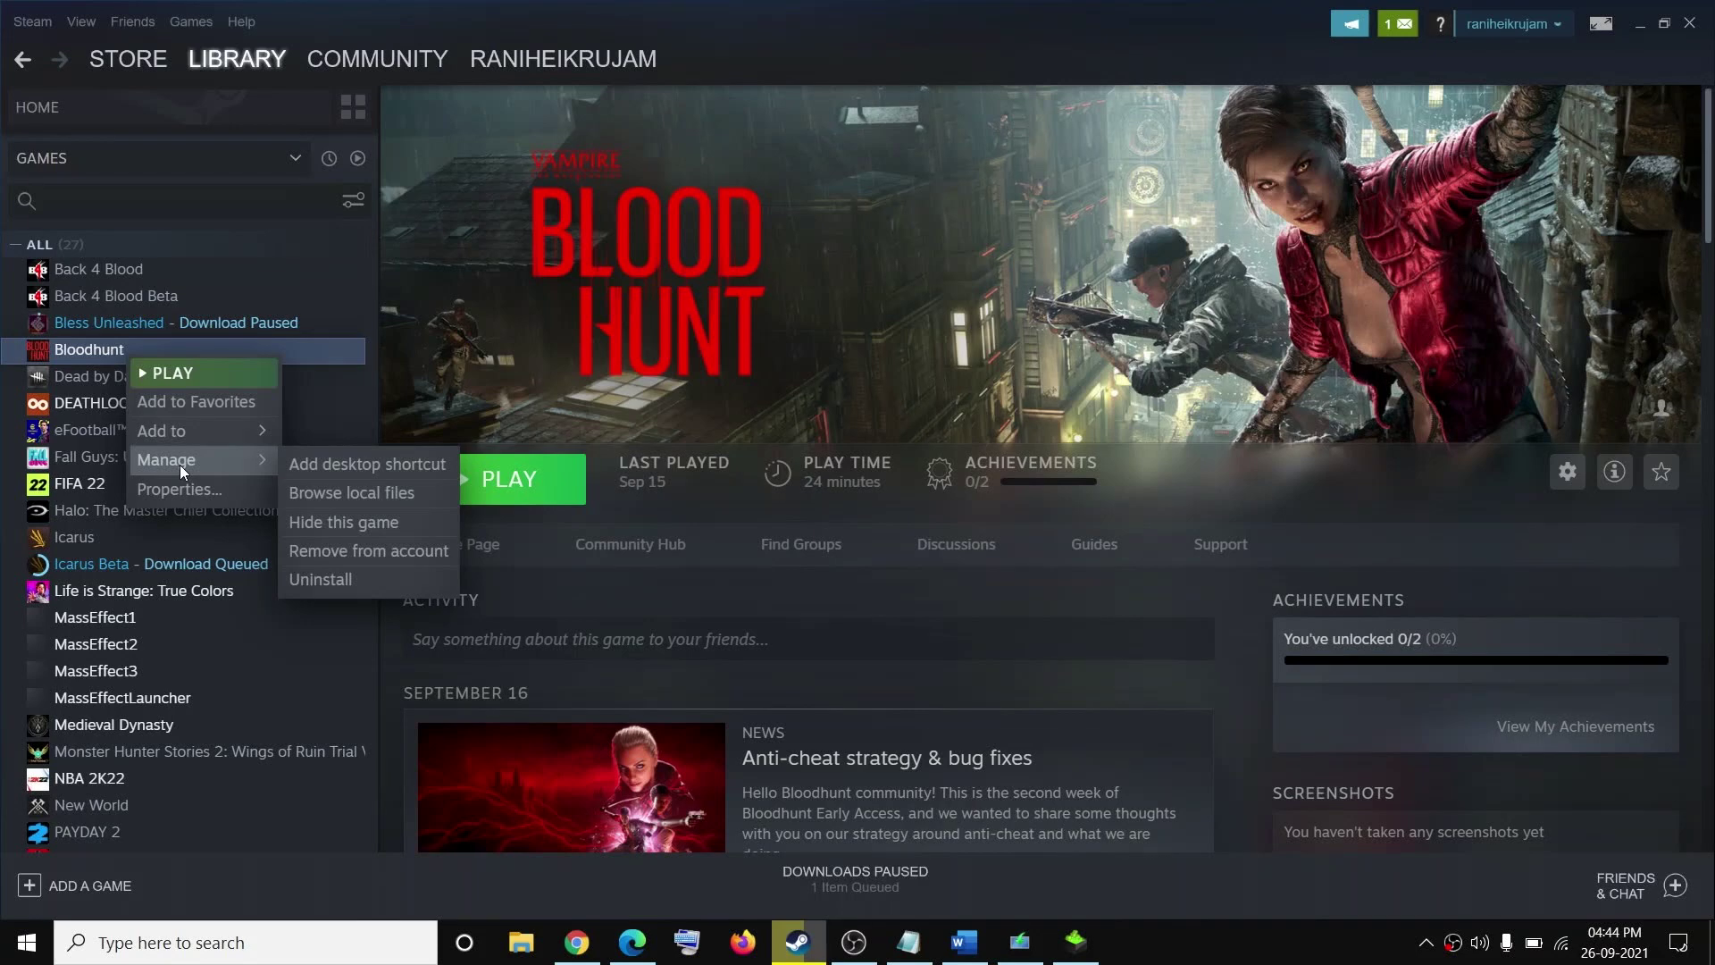
pyautogui.click(353, 495)
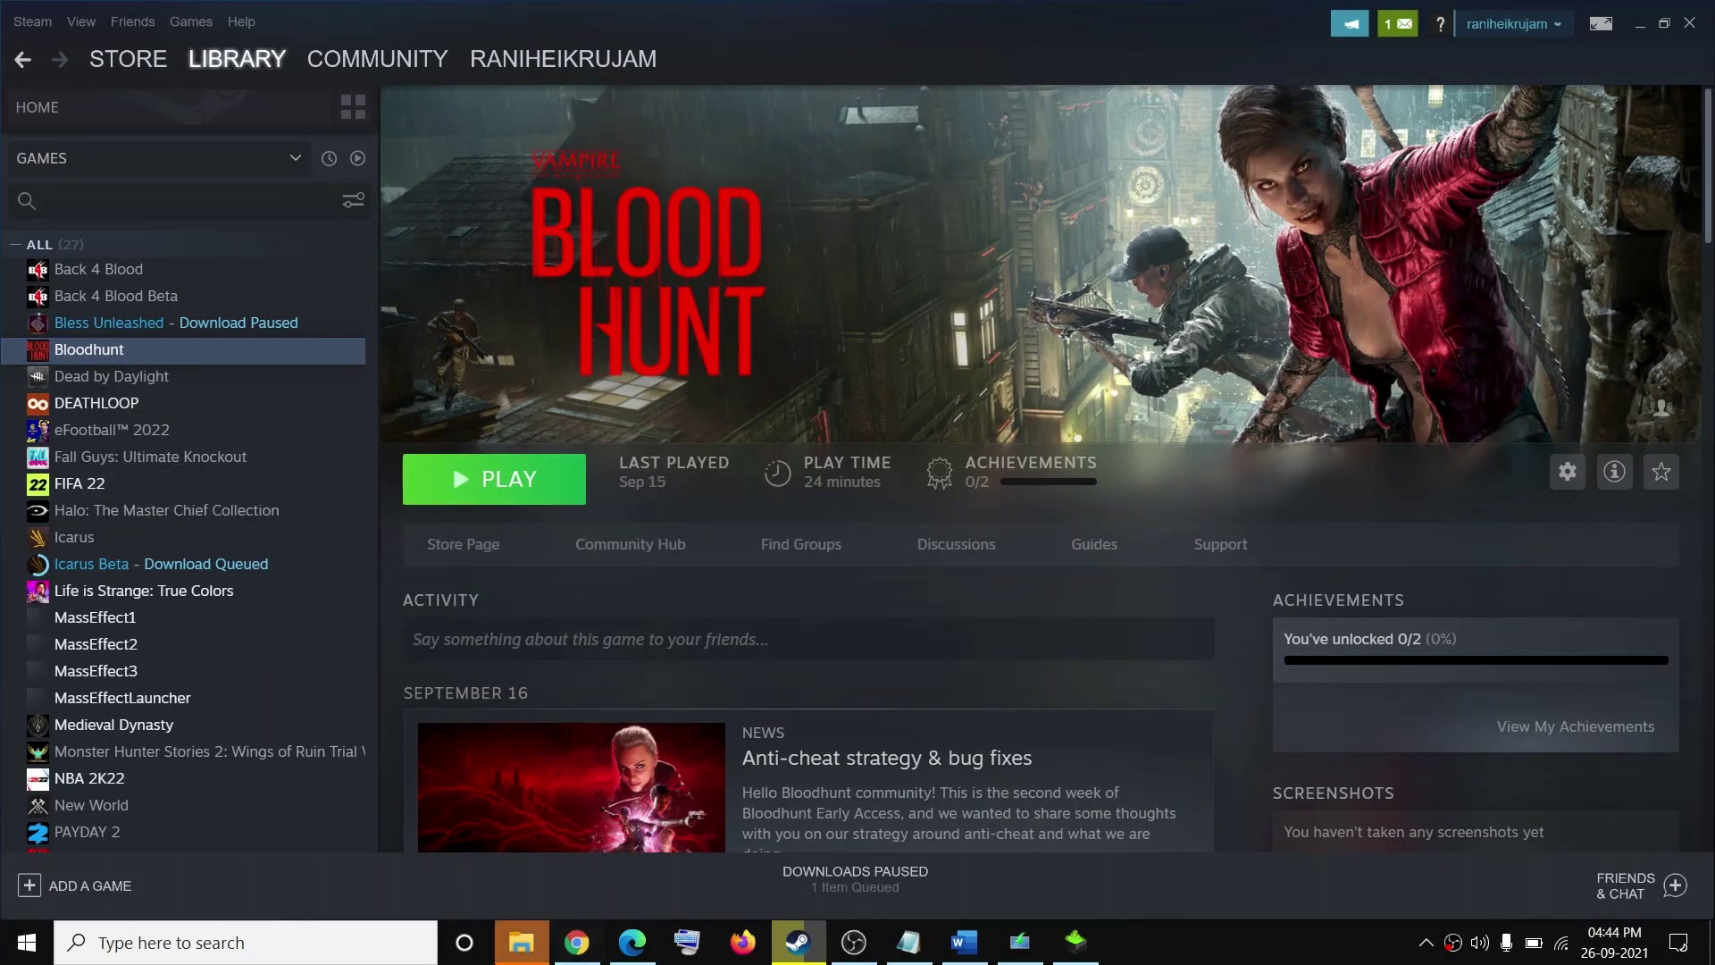
pyautogui.click(521, 942)
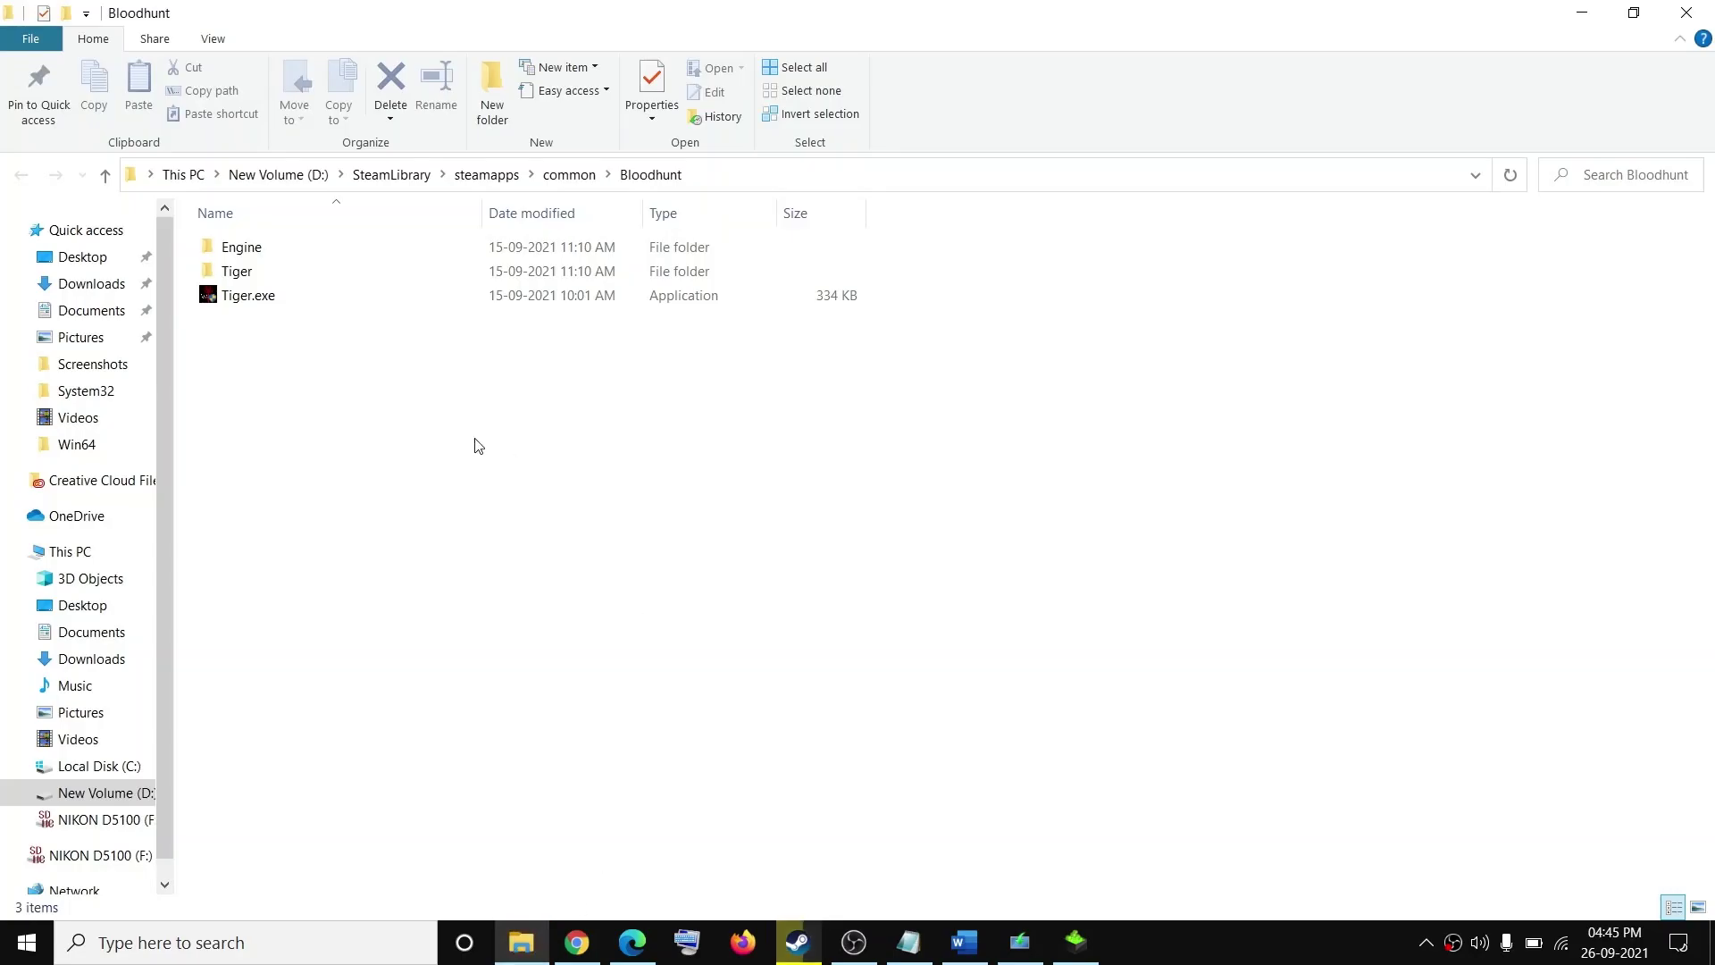
pyautogui.click(967, 943)
pyautogui.click(967, 943)
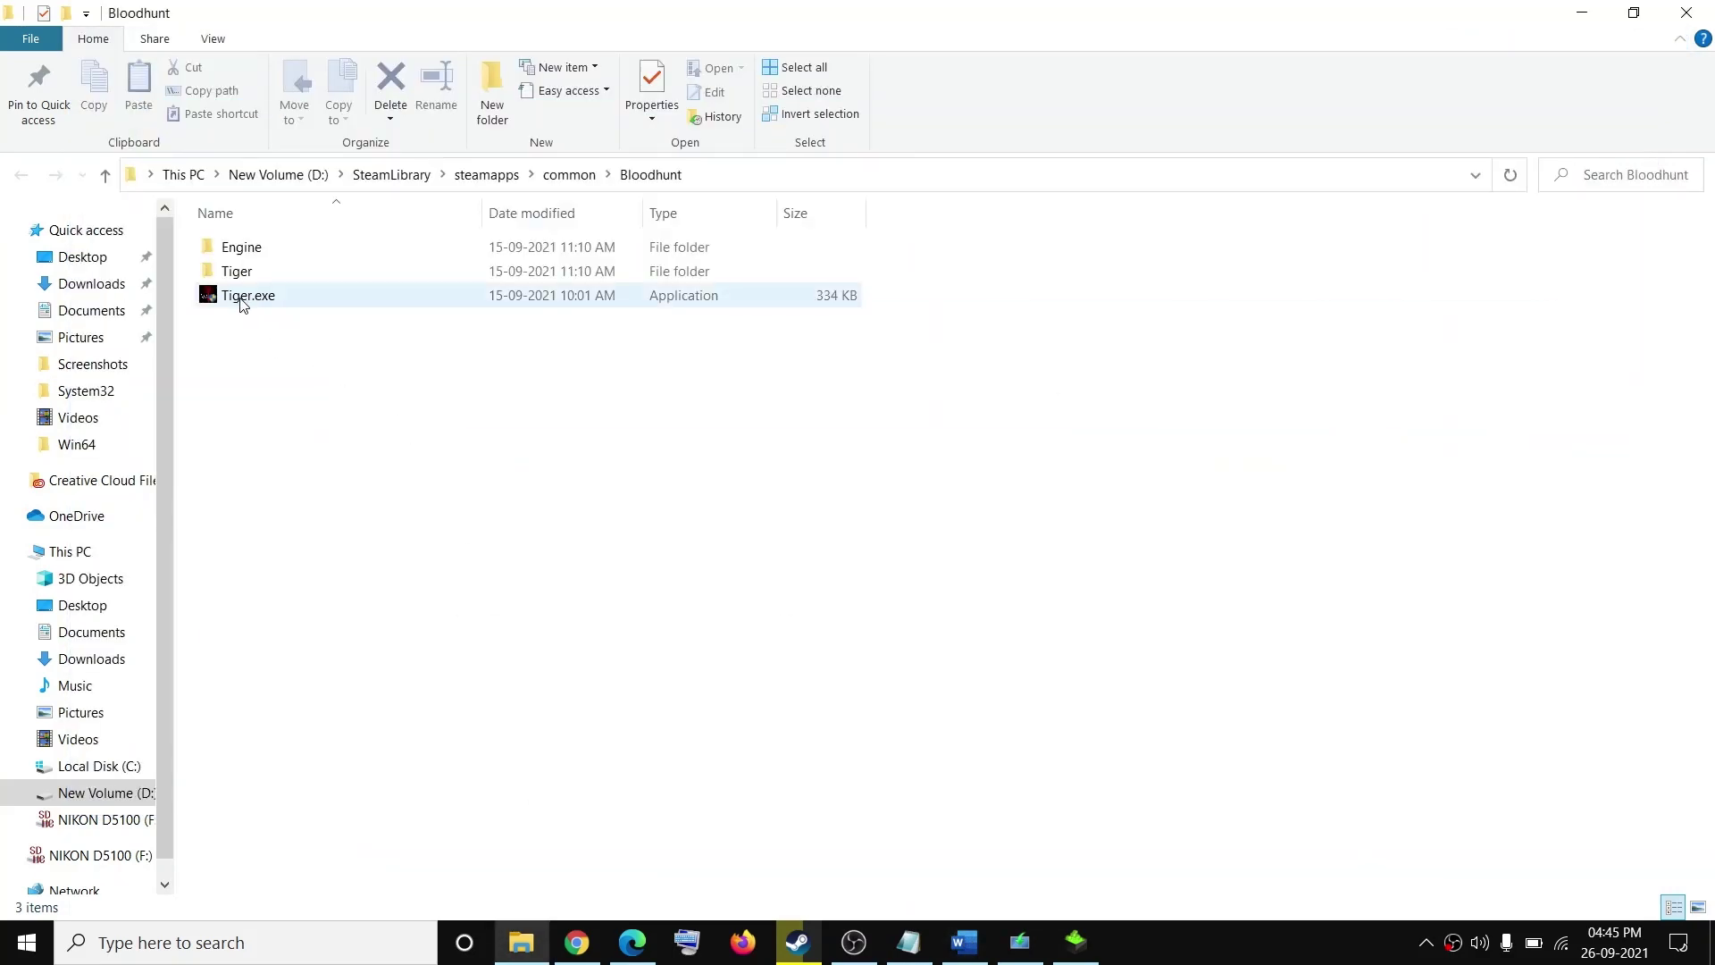
# Set Tiger.exe in the Bloodhunt folder to run as an administrator in its compatibility properties
pyautogui.click(241, 298)
pyautogui.hotkey('shift', 'F10')
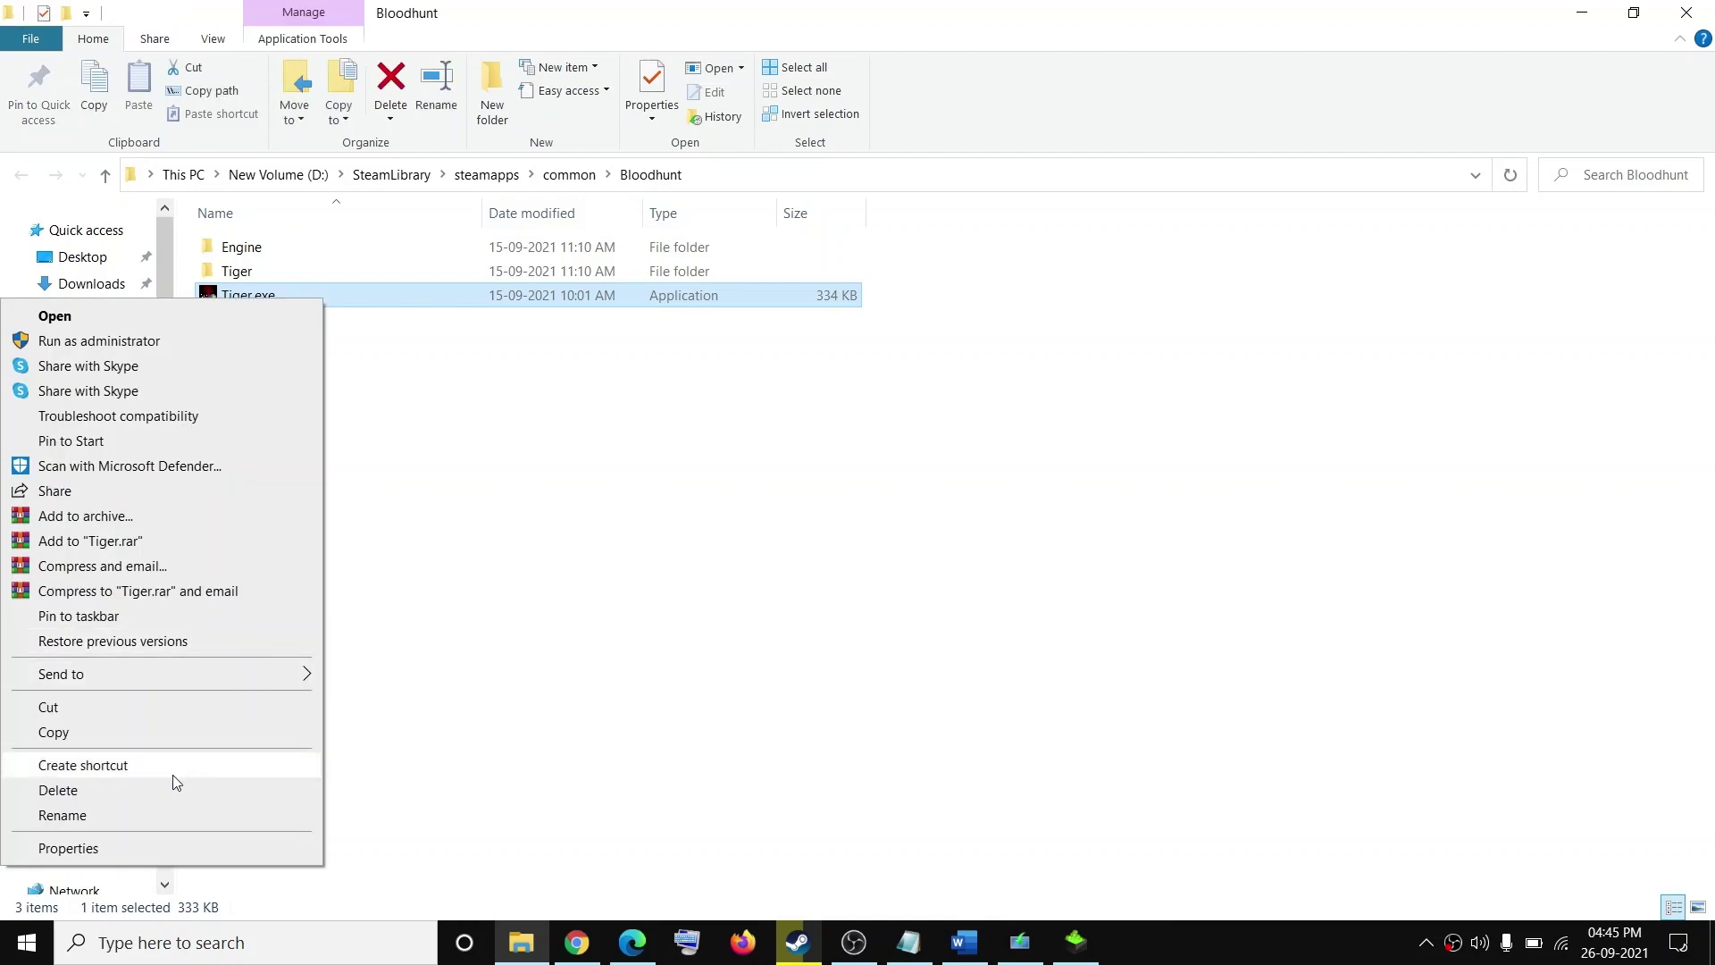
pyautogui.click(116, 849)
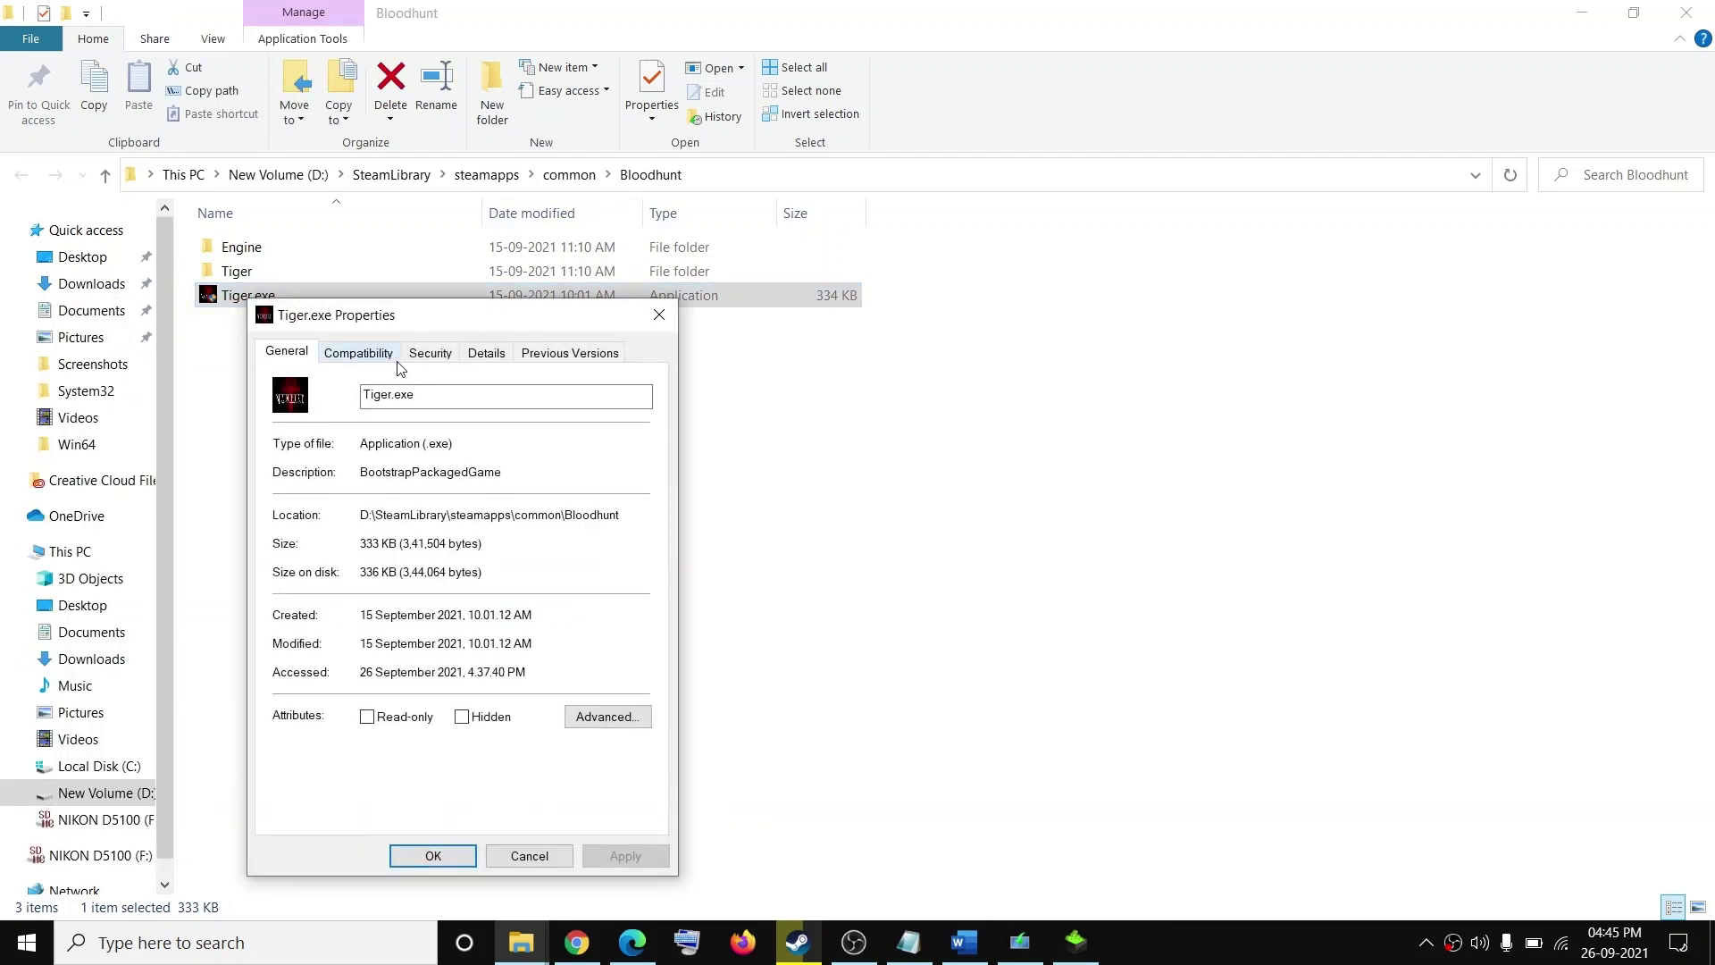
pyautogui.click(381, 356)
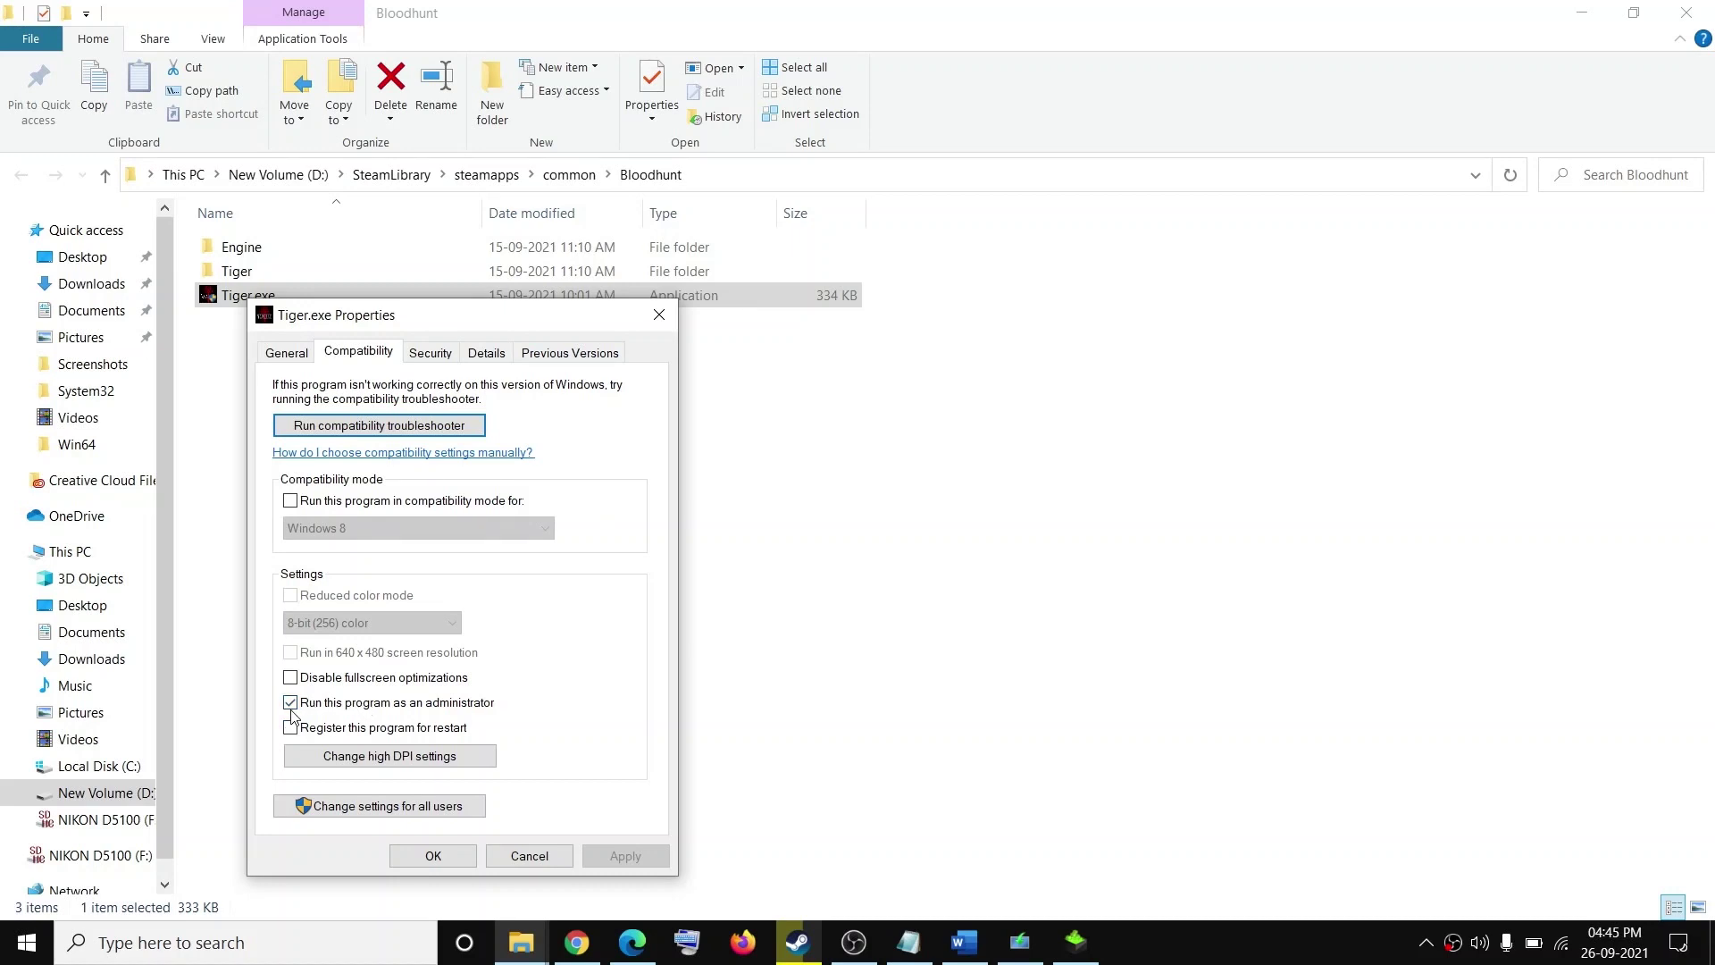
pyautogui.click(397, 855)
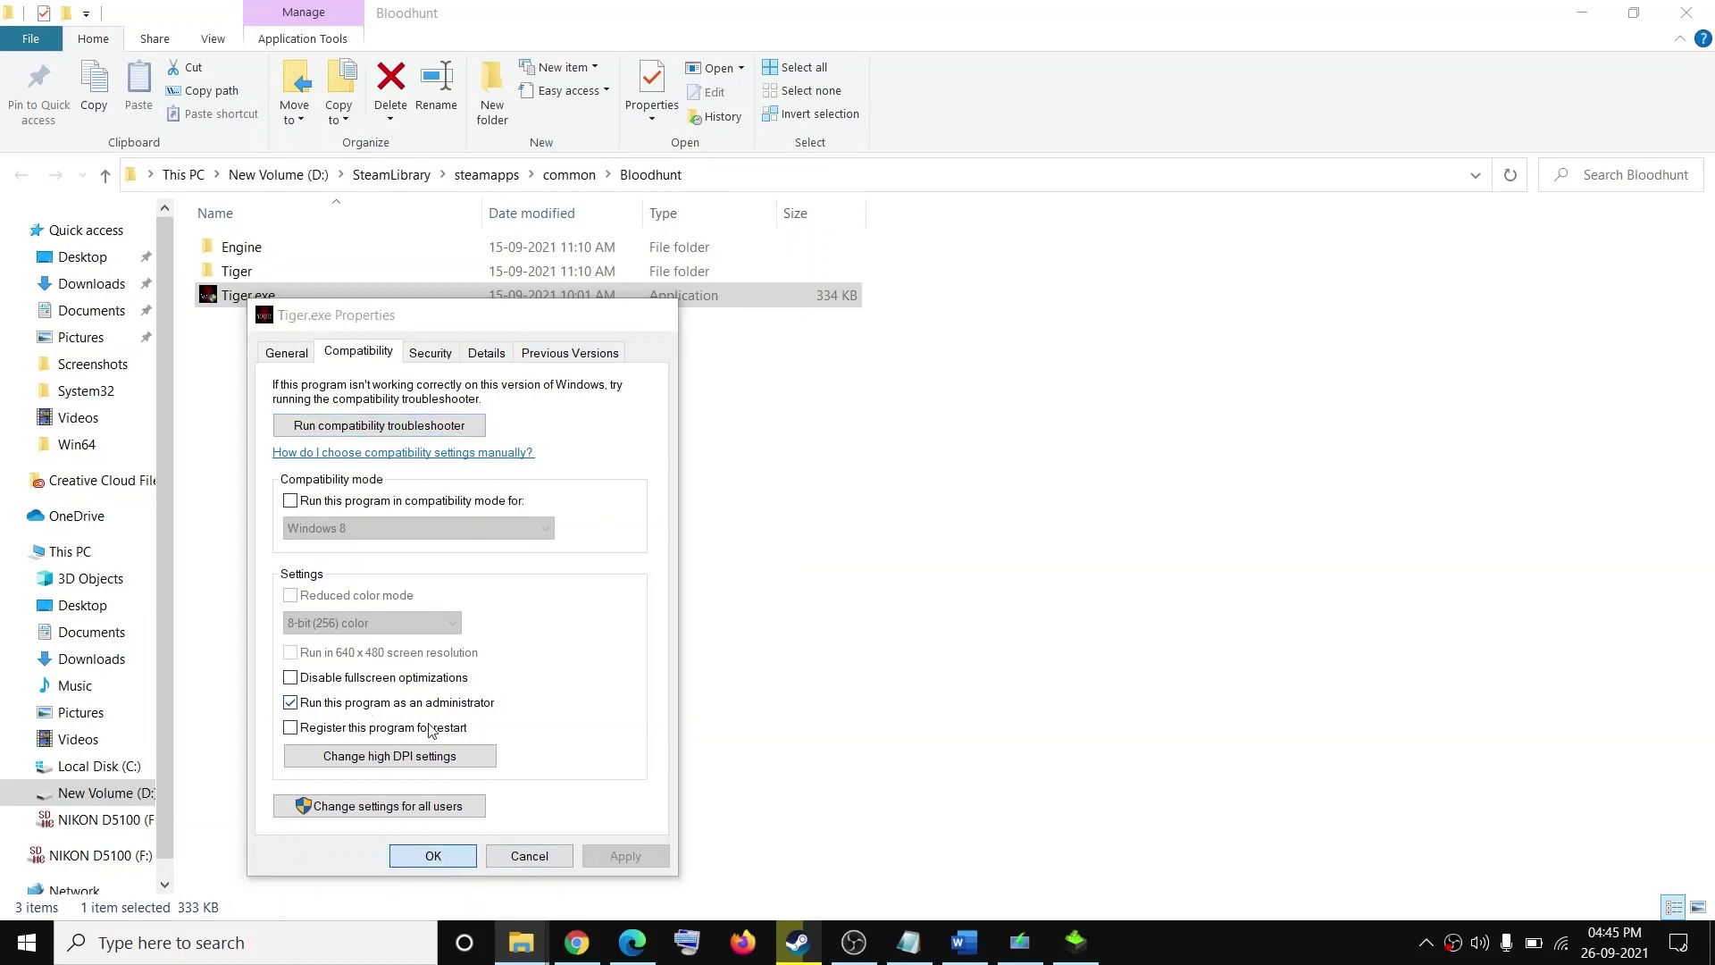
# Go to the Tiger\Binaries\Win64 subfolder of the Bloodhunt installation folder
pyautogui.click(247, 277)
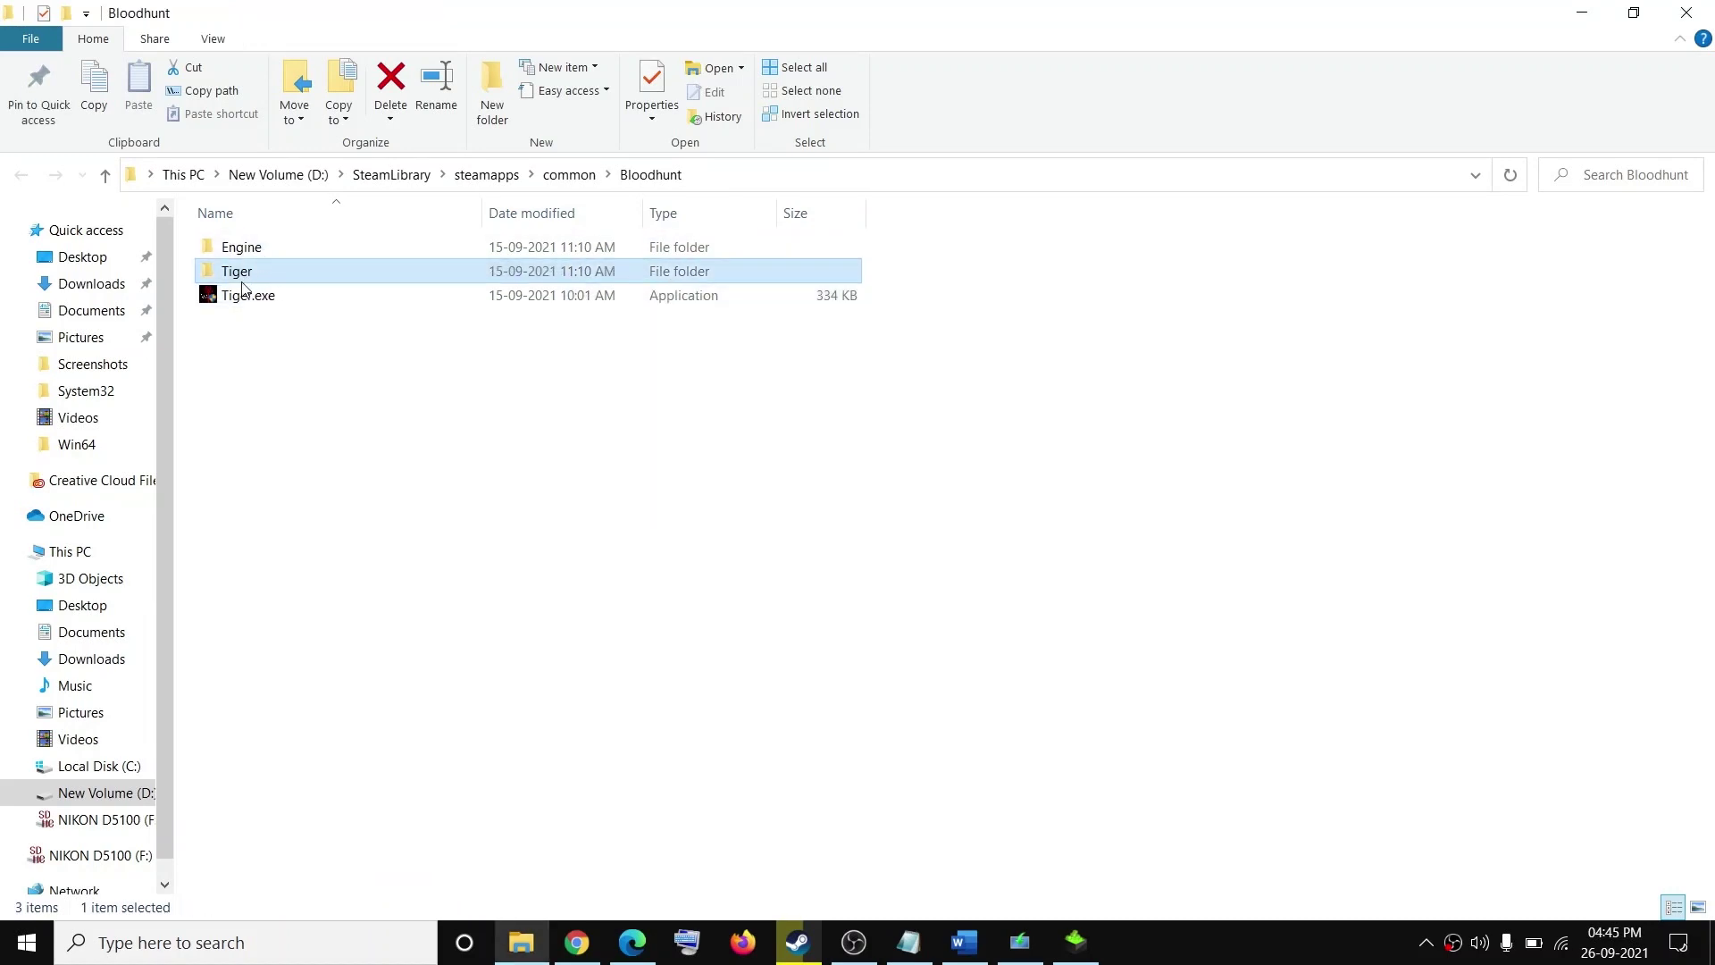
pyautogui.doubleClick(236, 274)
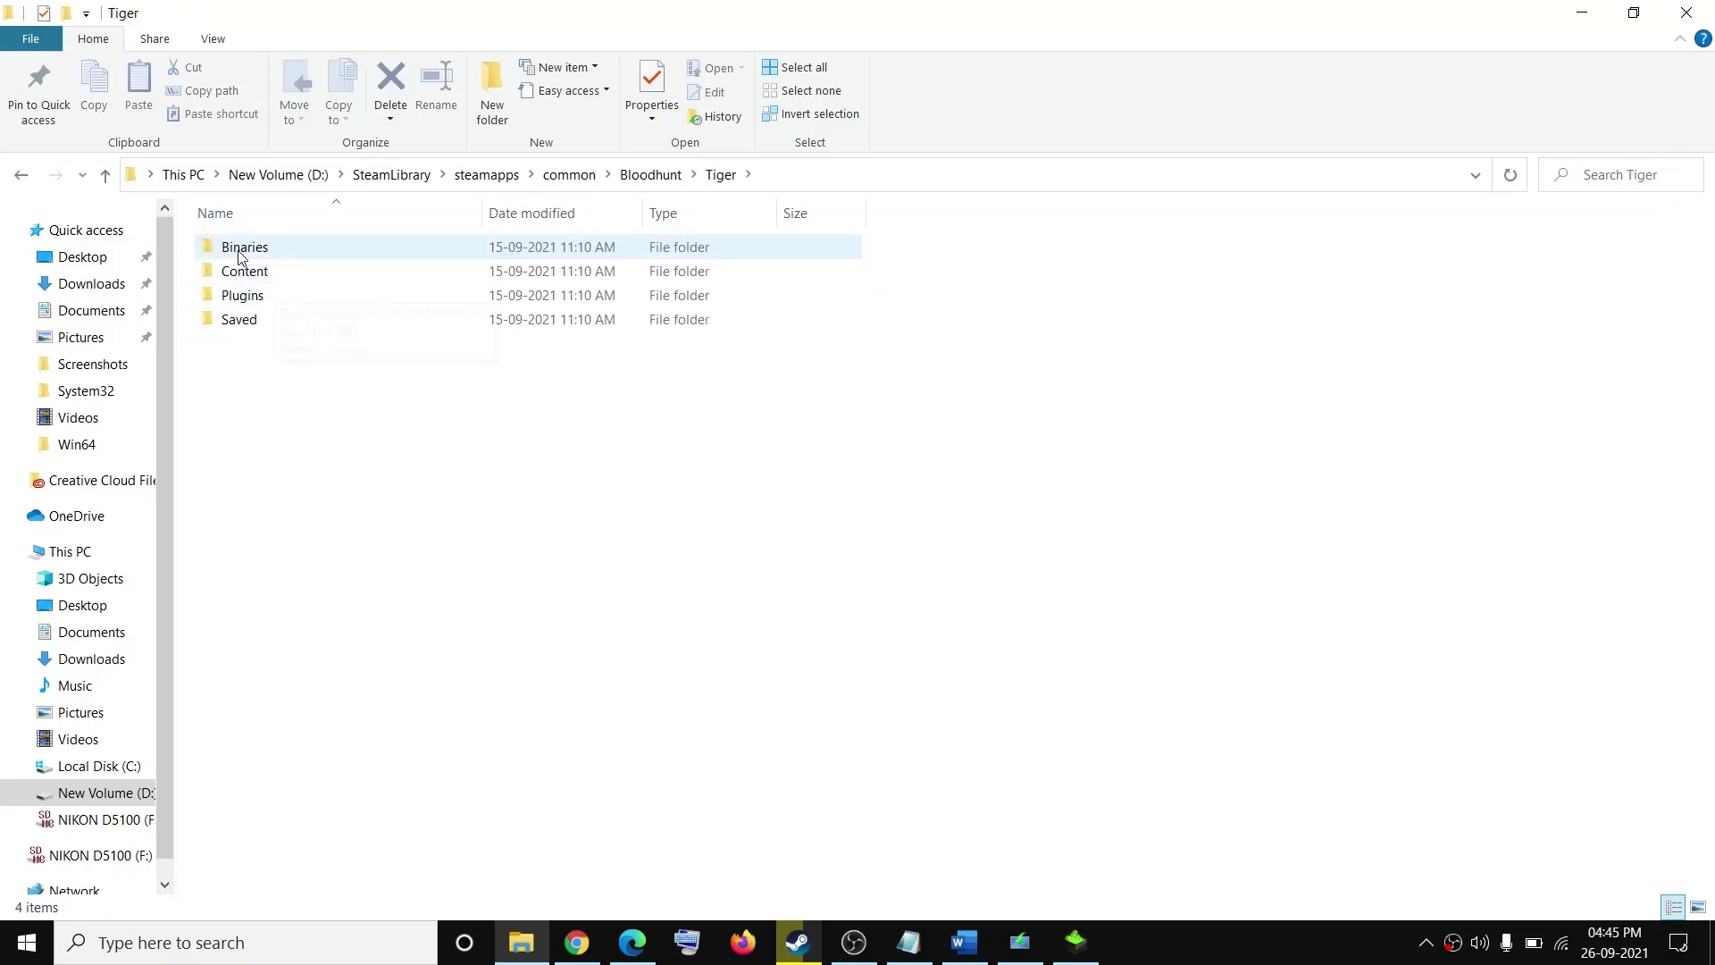
pyautogui.doubleClick(240, 244)
pyautogui.doubleClick(253, 279)
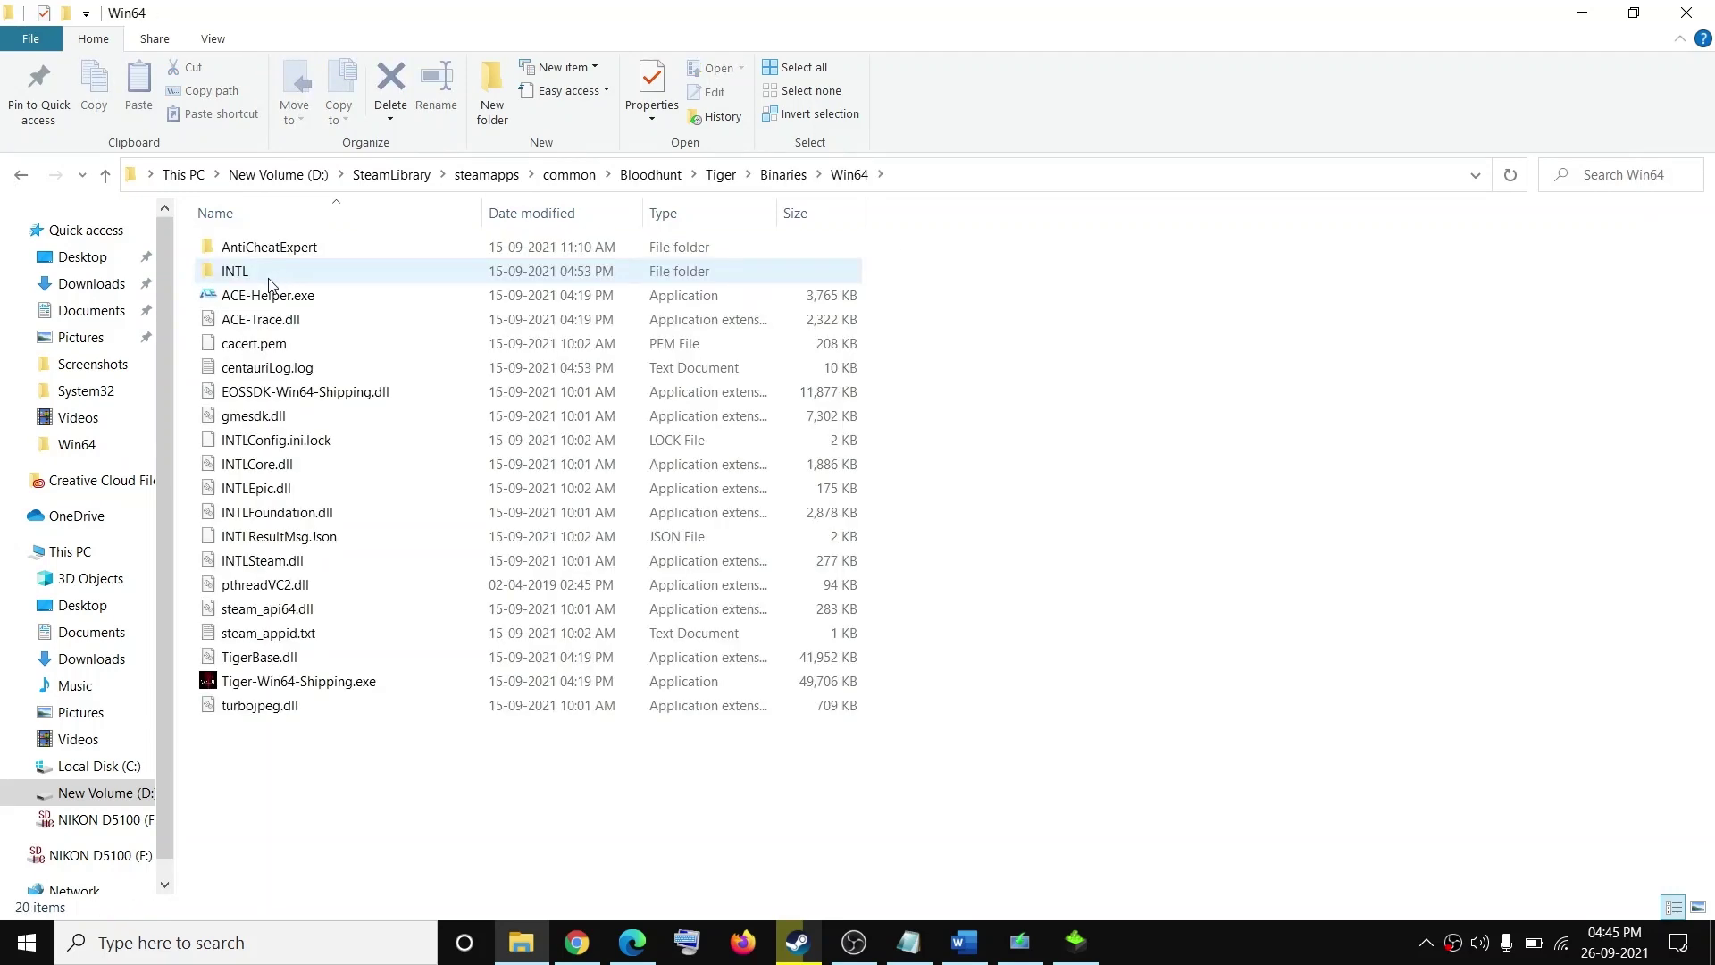
# Set Tiger-Win64-Shipping.exe to run as an administrator, apply the change, and close the Win64 folder
pyautogui.click(304, 684)
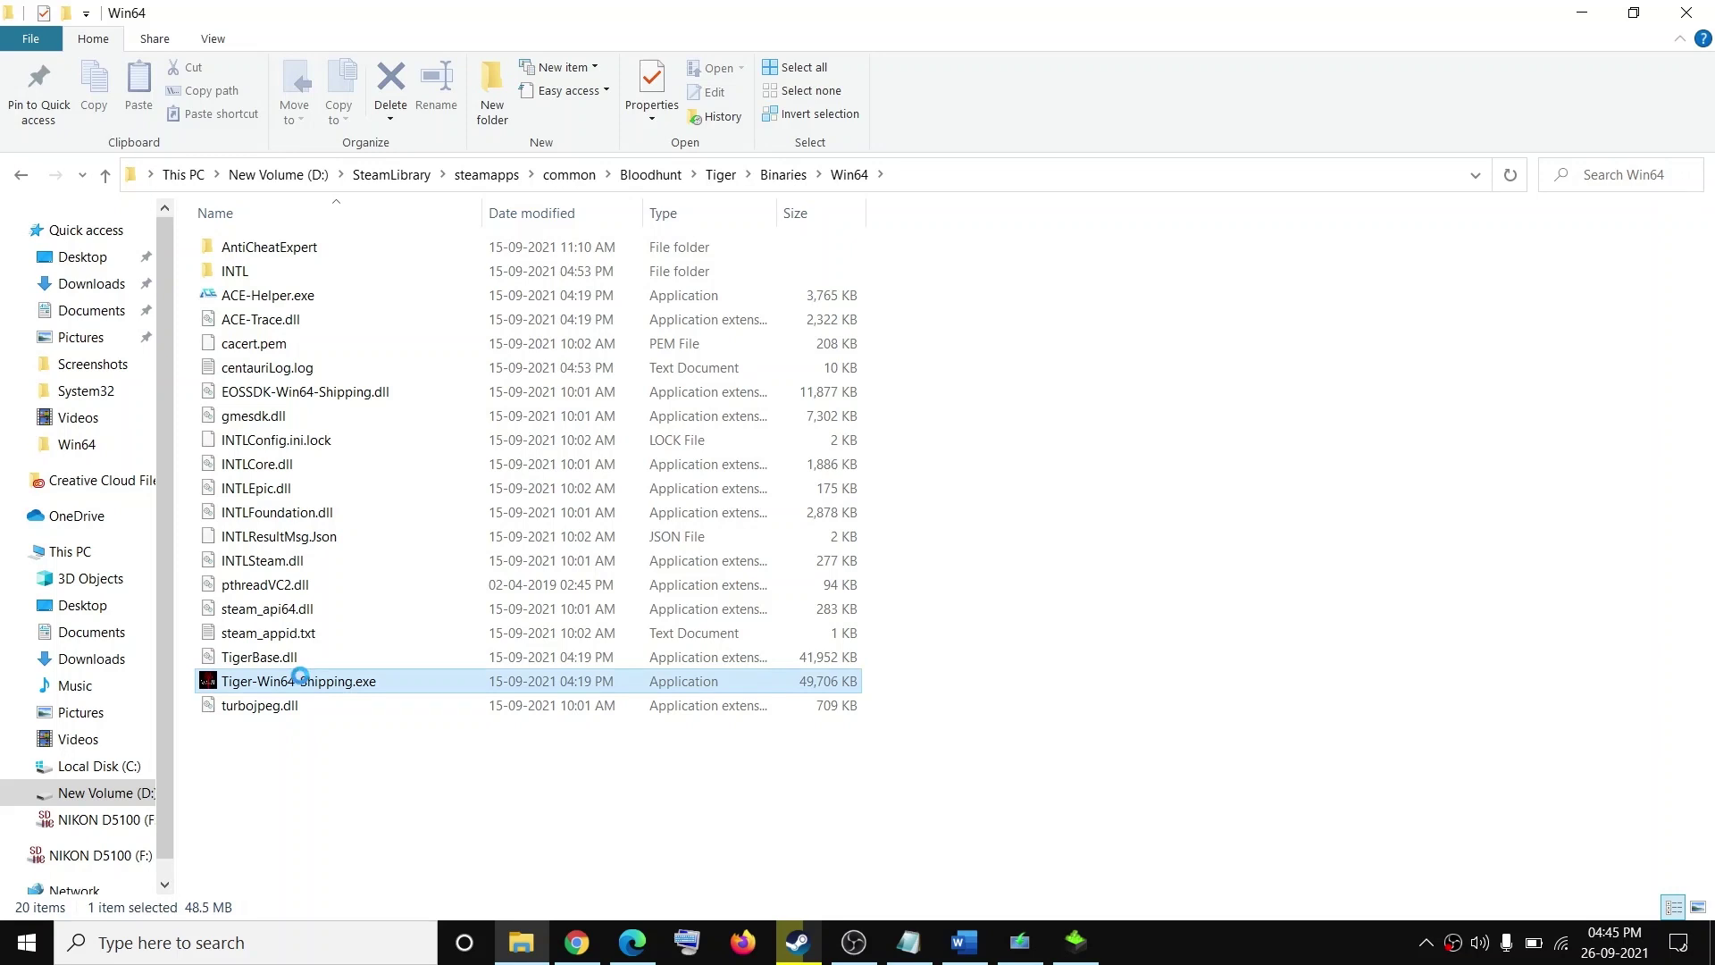
pyautogui.rightClick(304, 683)
pyautogui.click(68, 657)
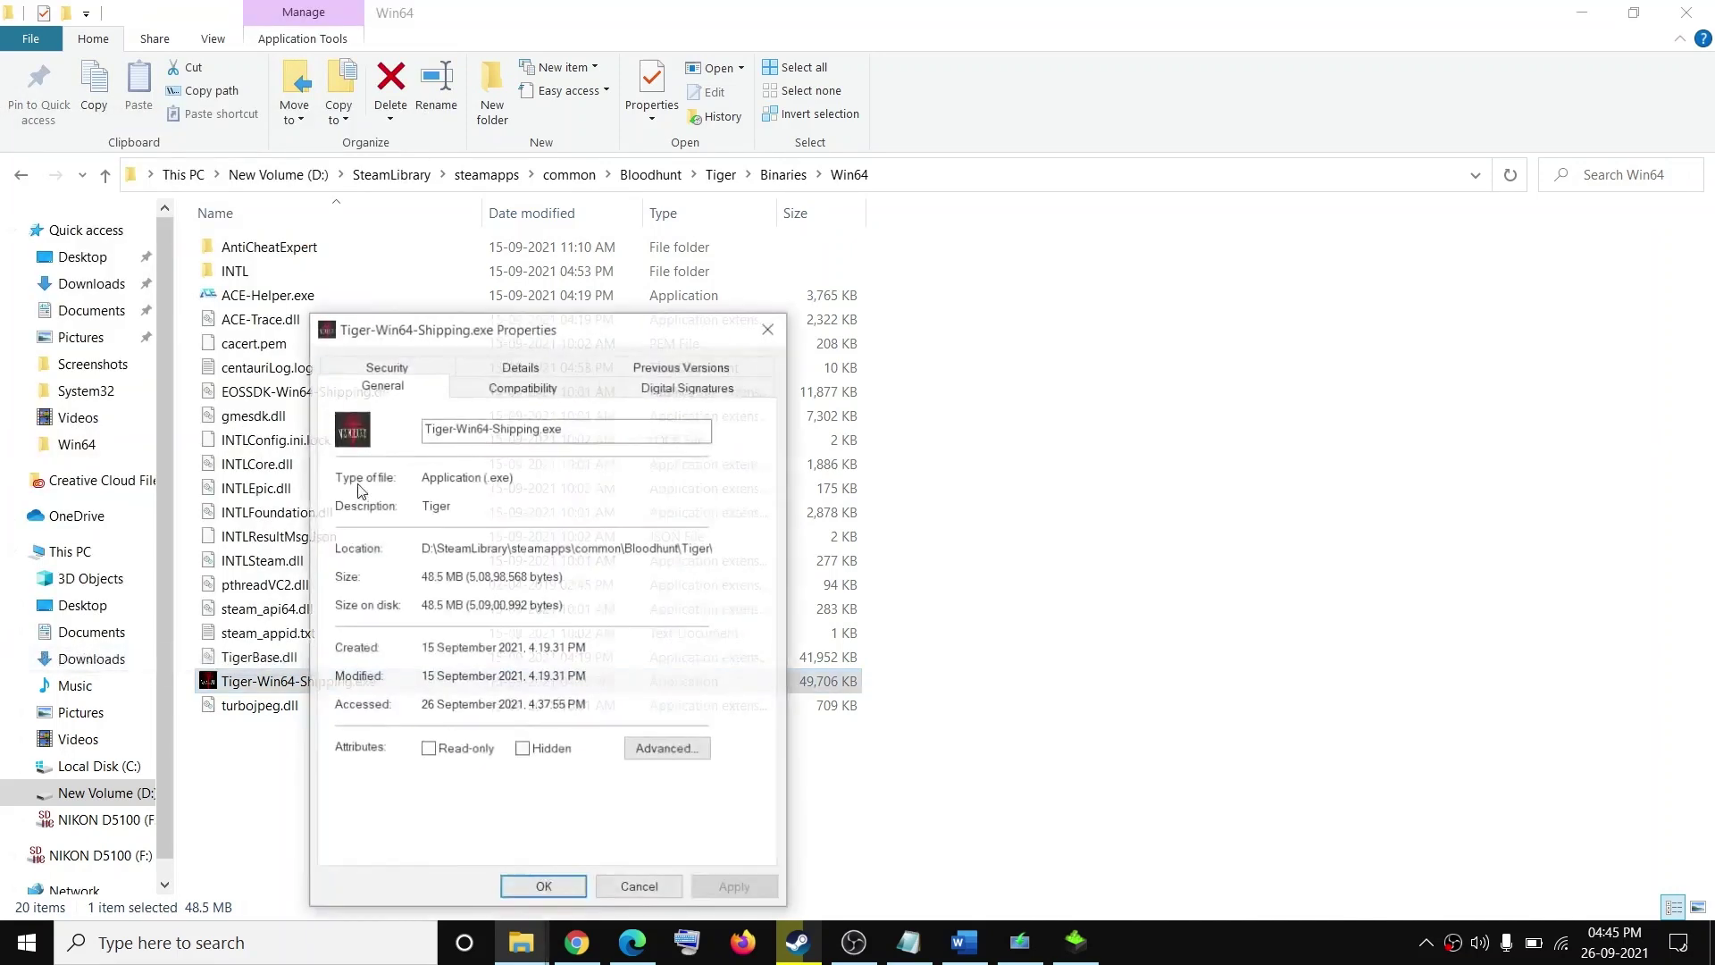
pyautogui.click(555, 386)
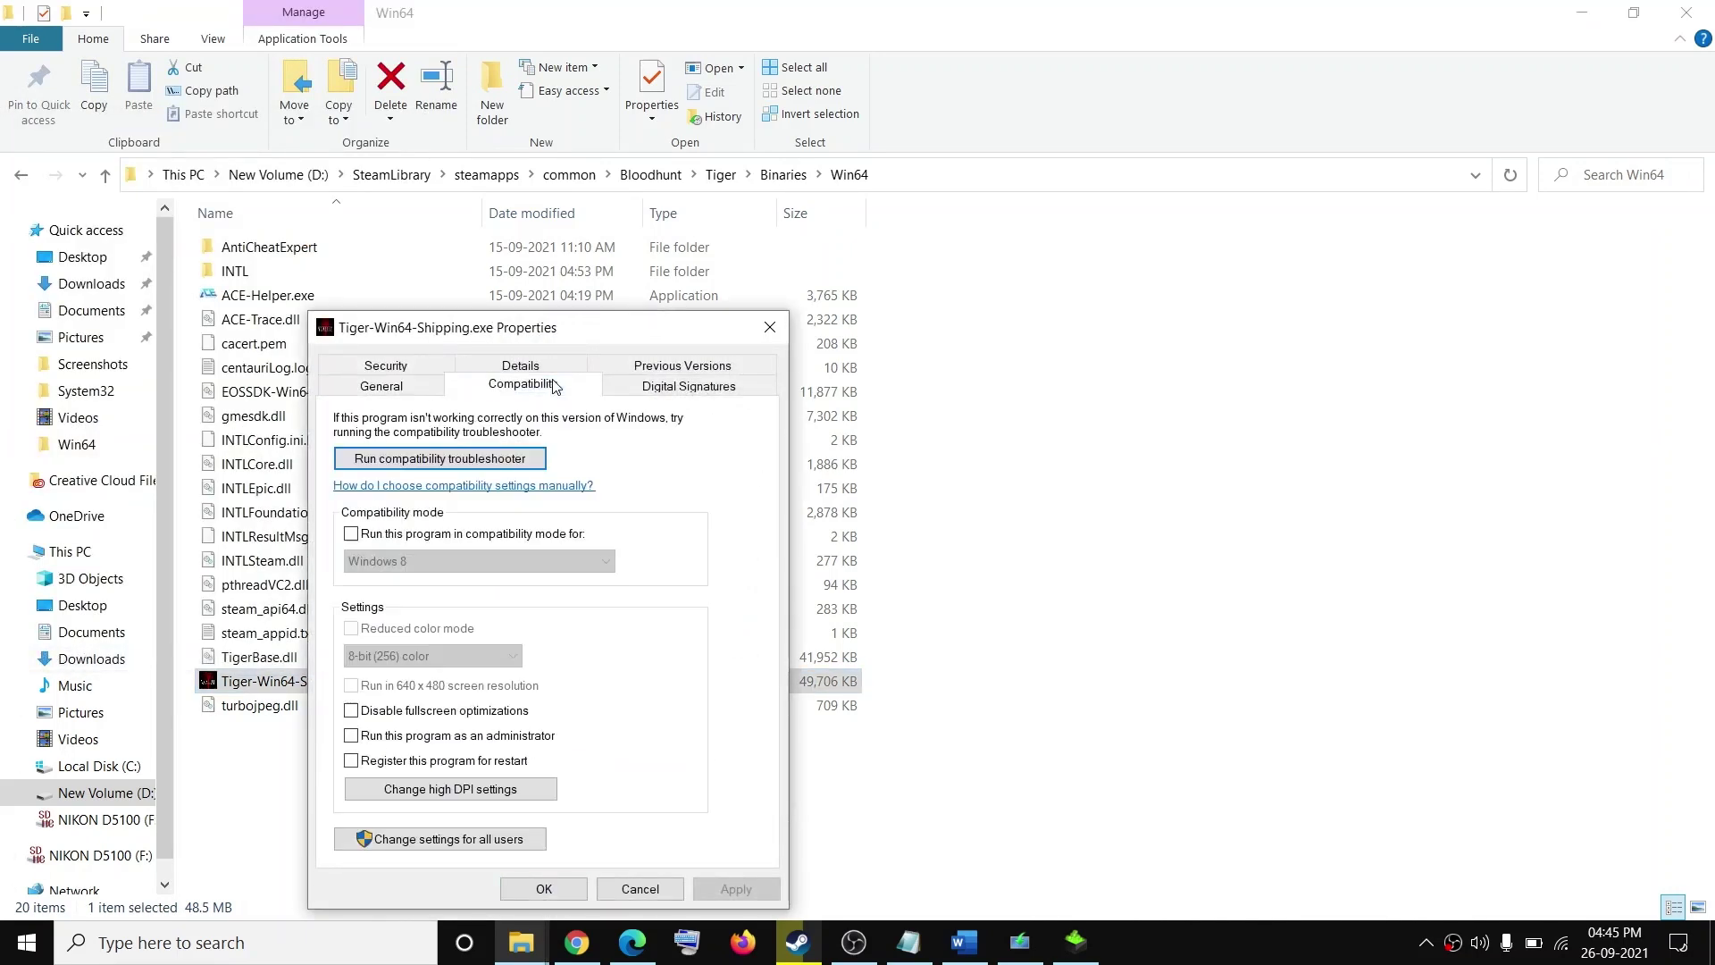
pyautogui.click(442, 736)
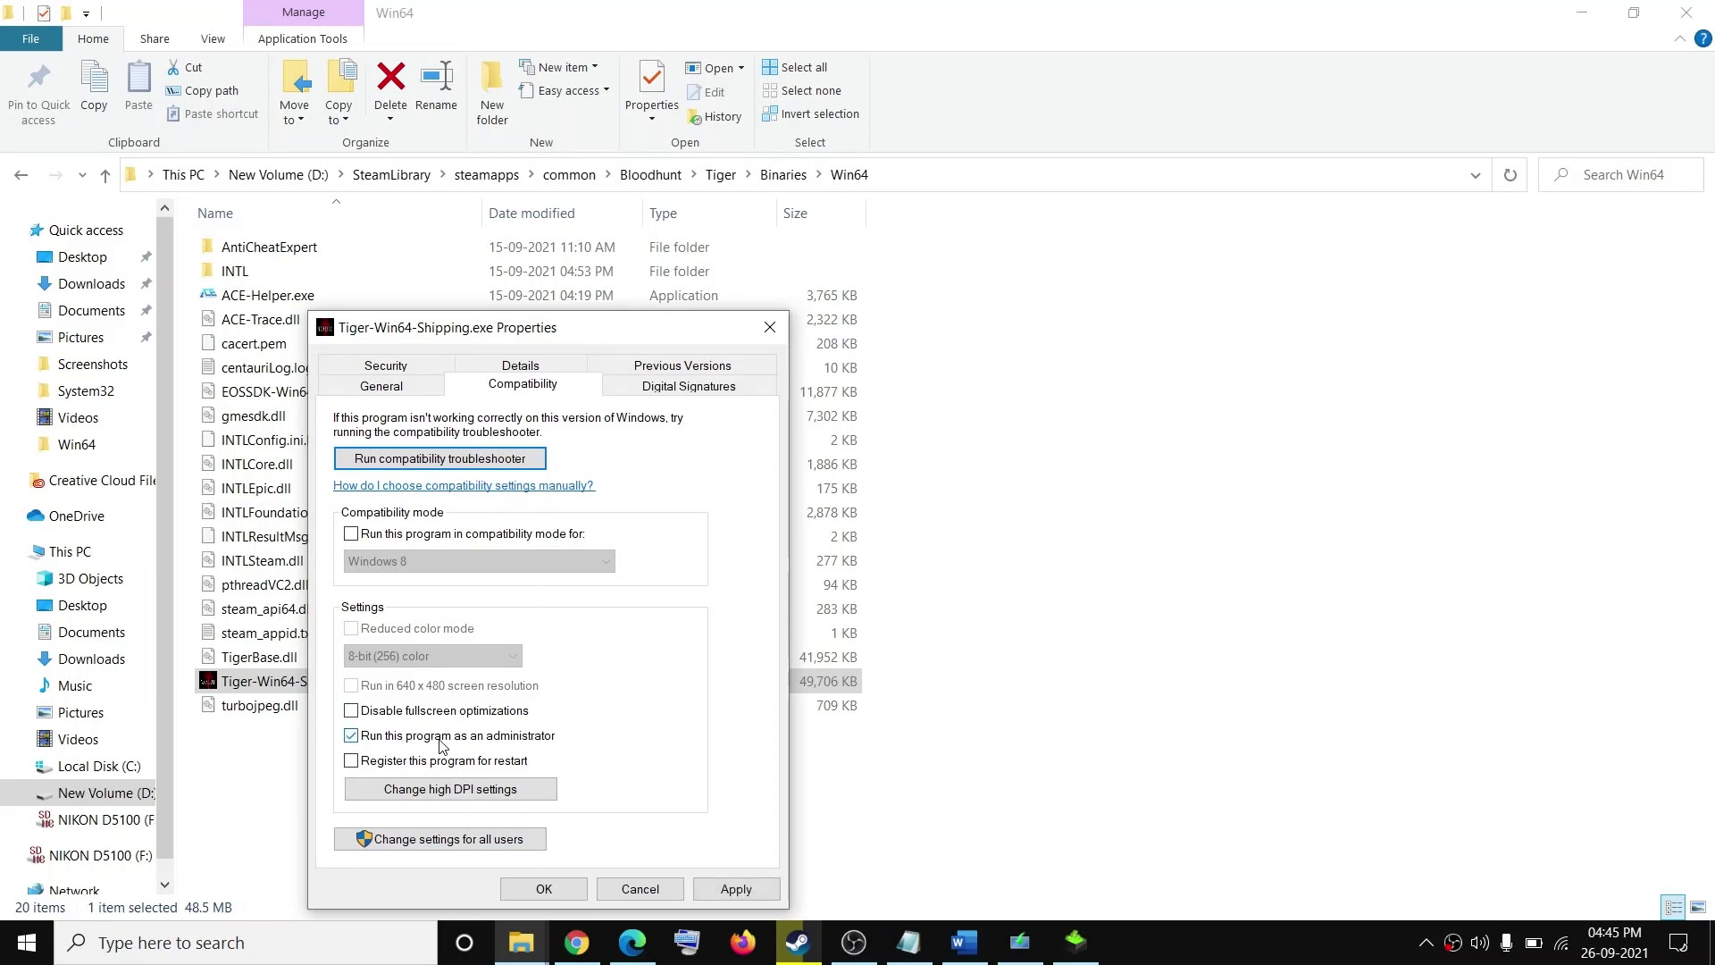
pyautogui.click(742, 891)
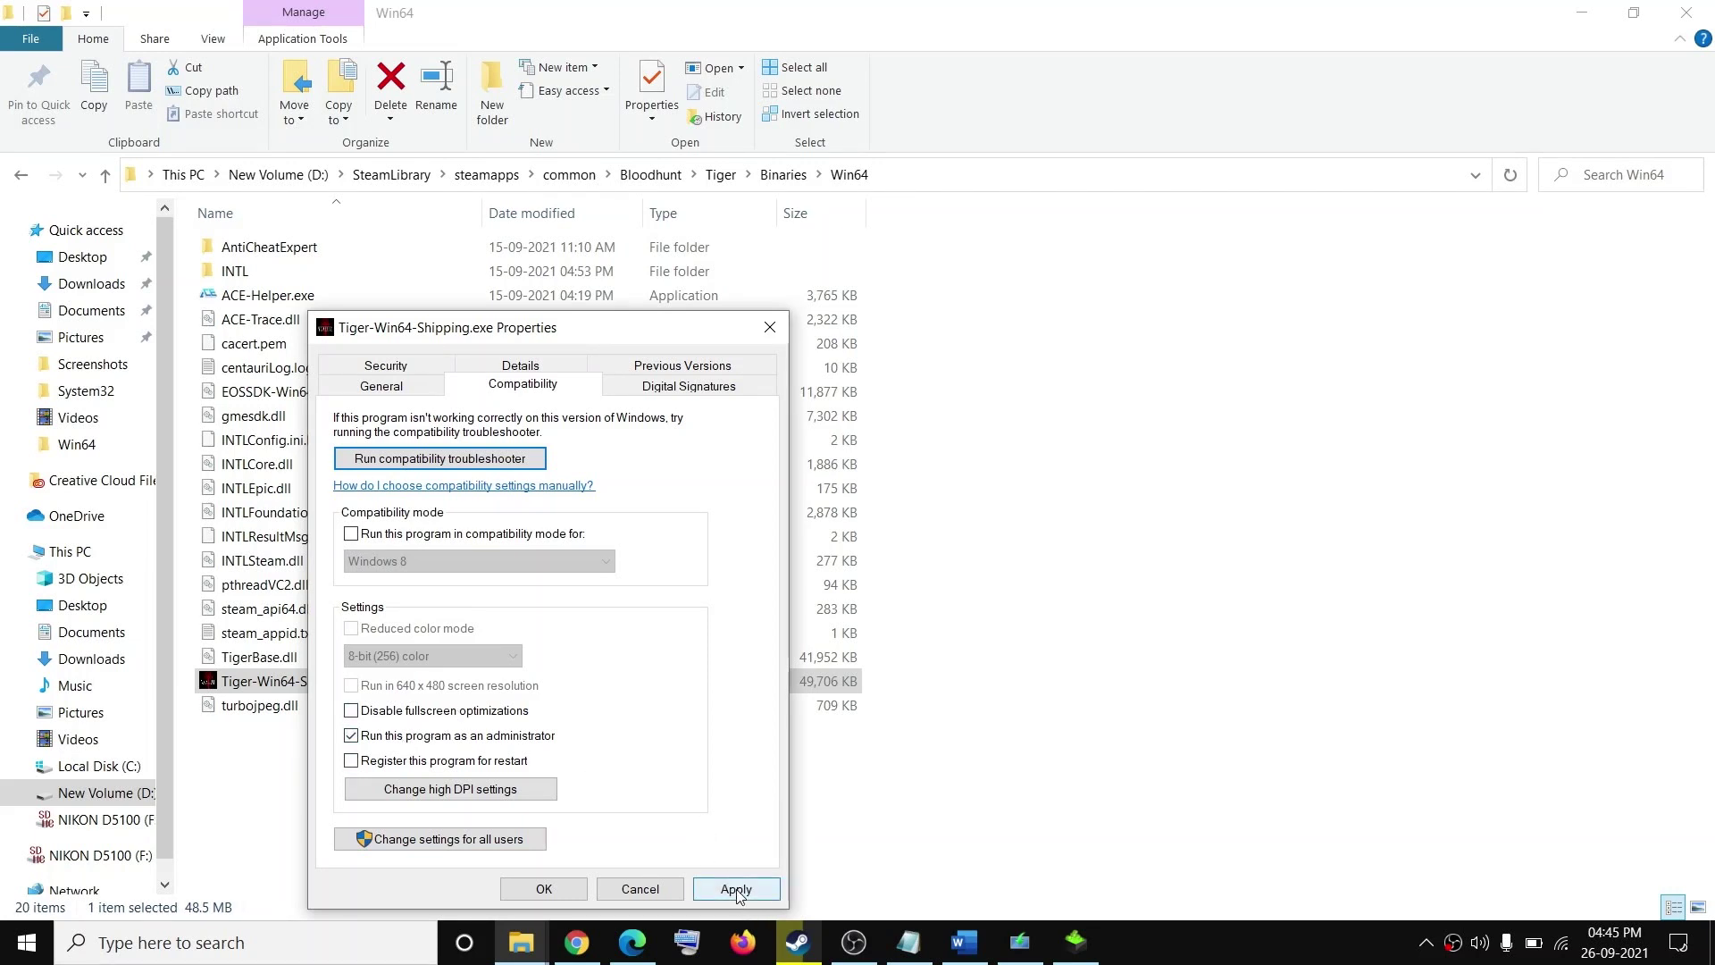
pyautogui.click(544, 888)
pyautogui.click(1687, 12)
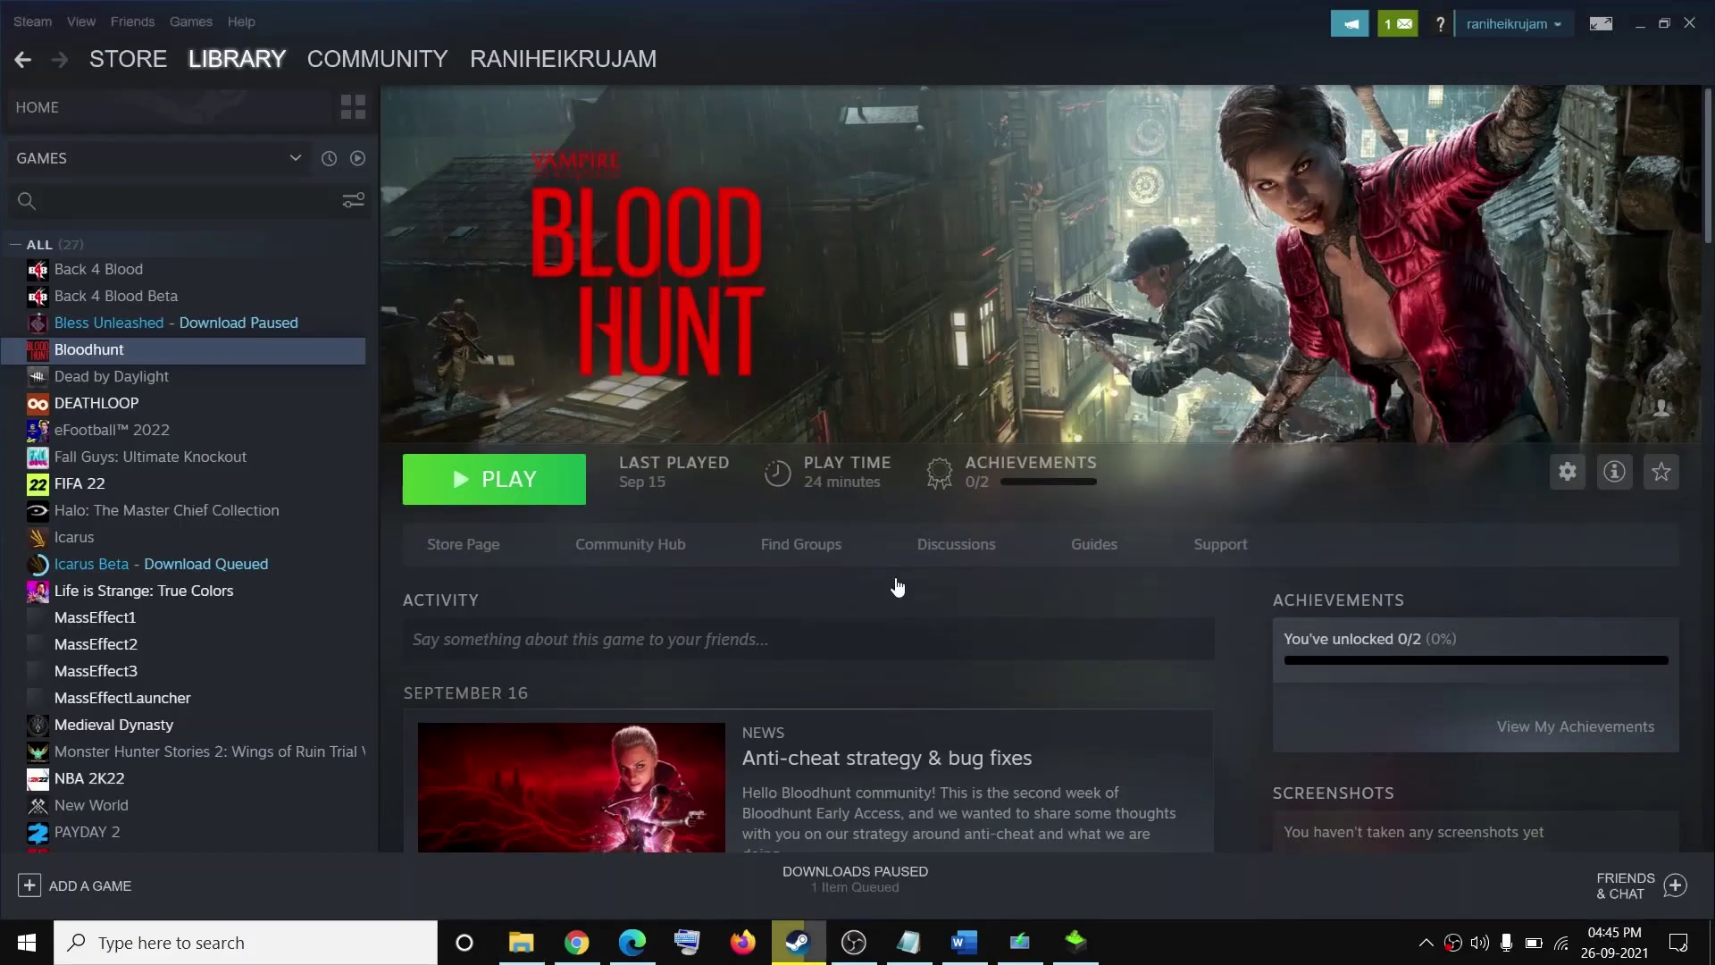
# Go to Step 14 of the Word guide about clean boot and open the System Configuration app
pyautogui.click(964, 941)
pyautogui.scroll(-3, 490, 617)
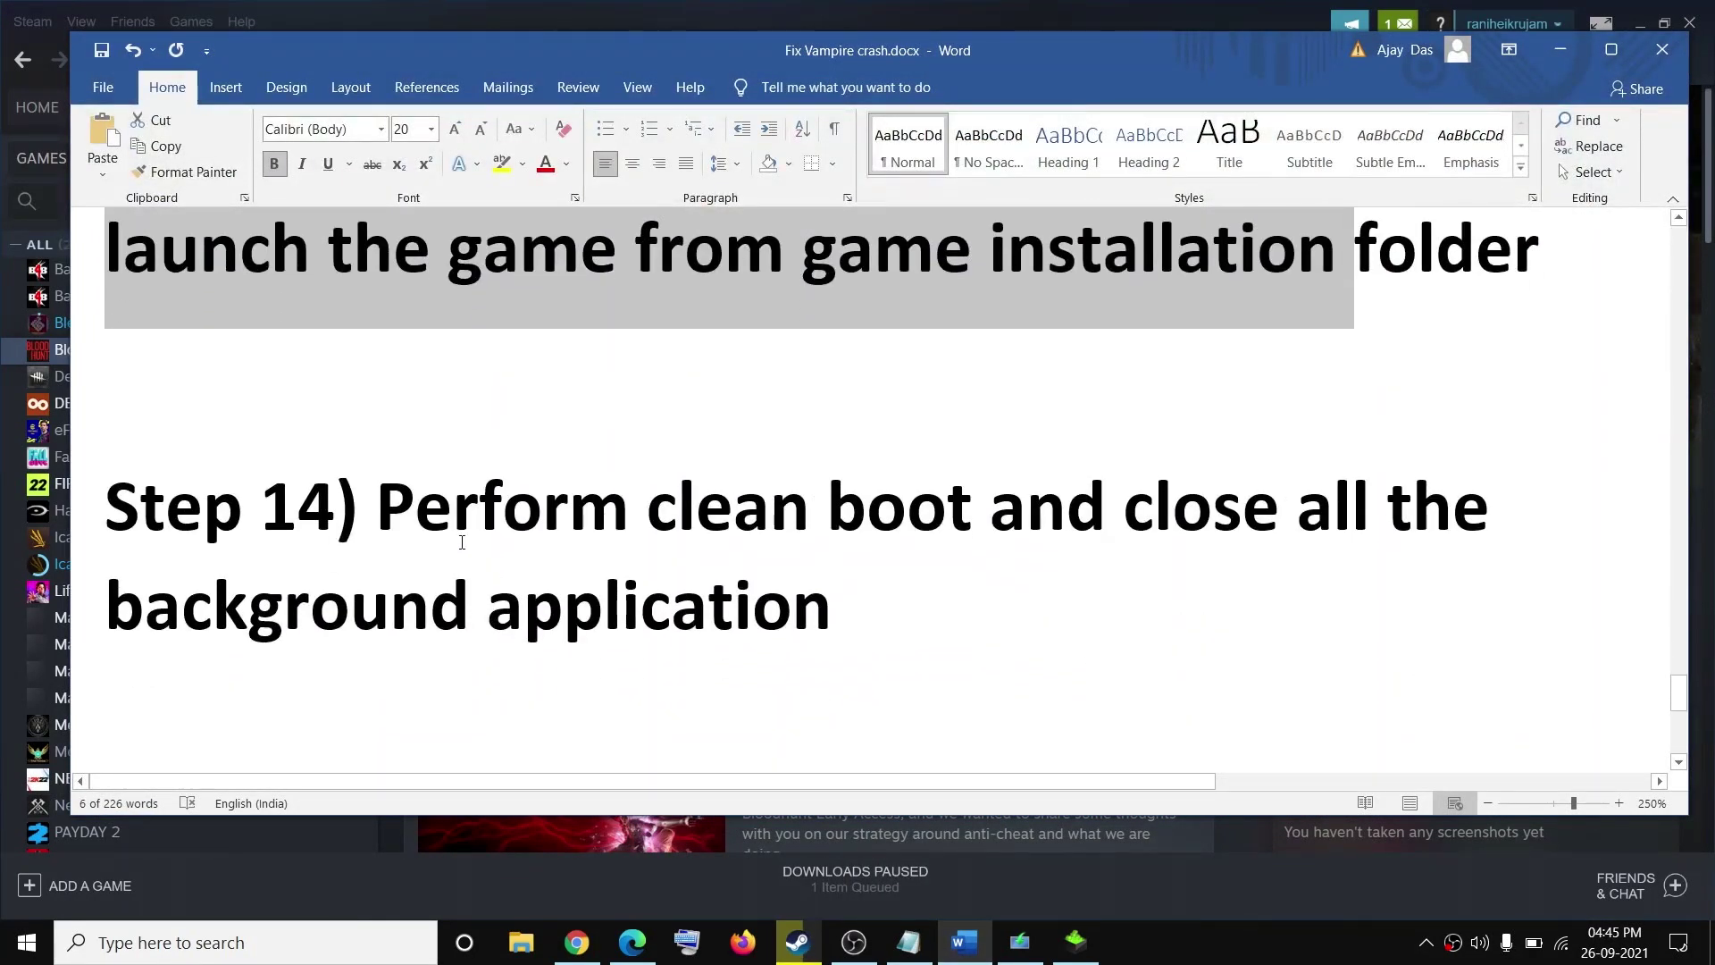
pyautogui.moveTo(377, 507); pyautogui.dragTo(990, 508)
pyautogui.click(241, 942)
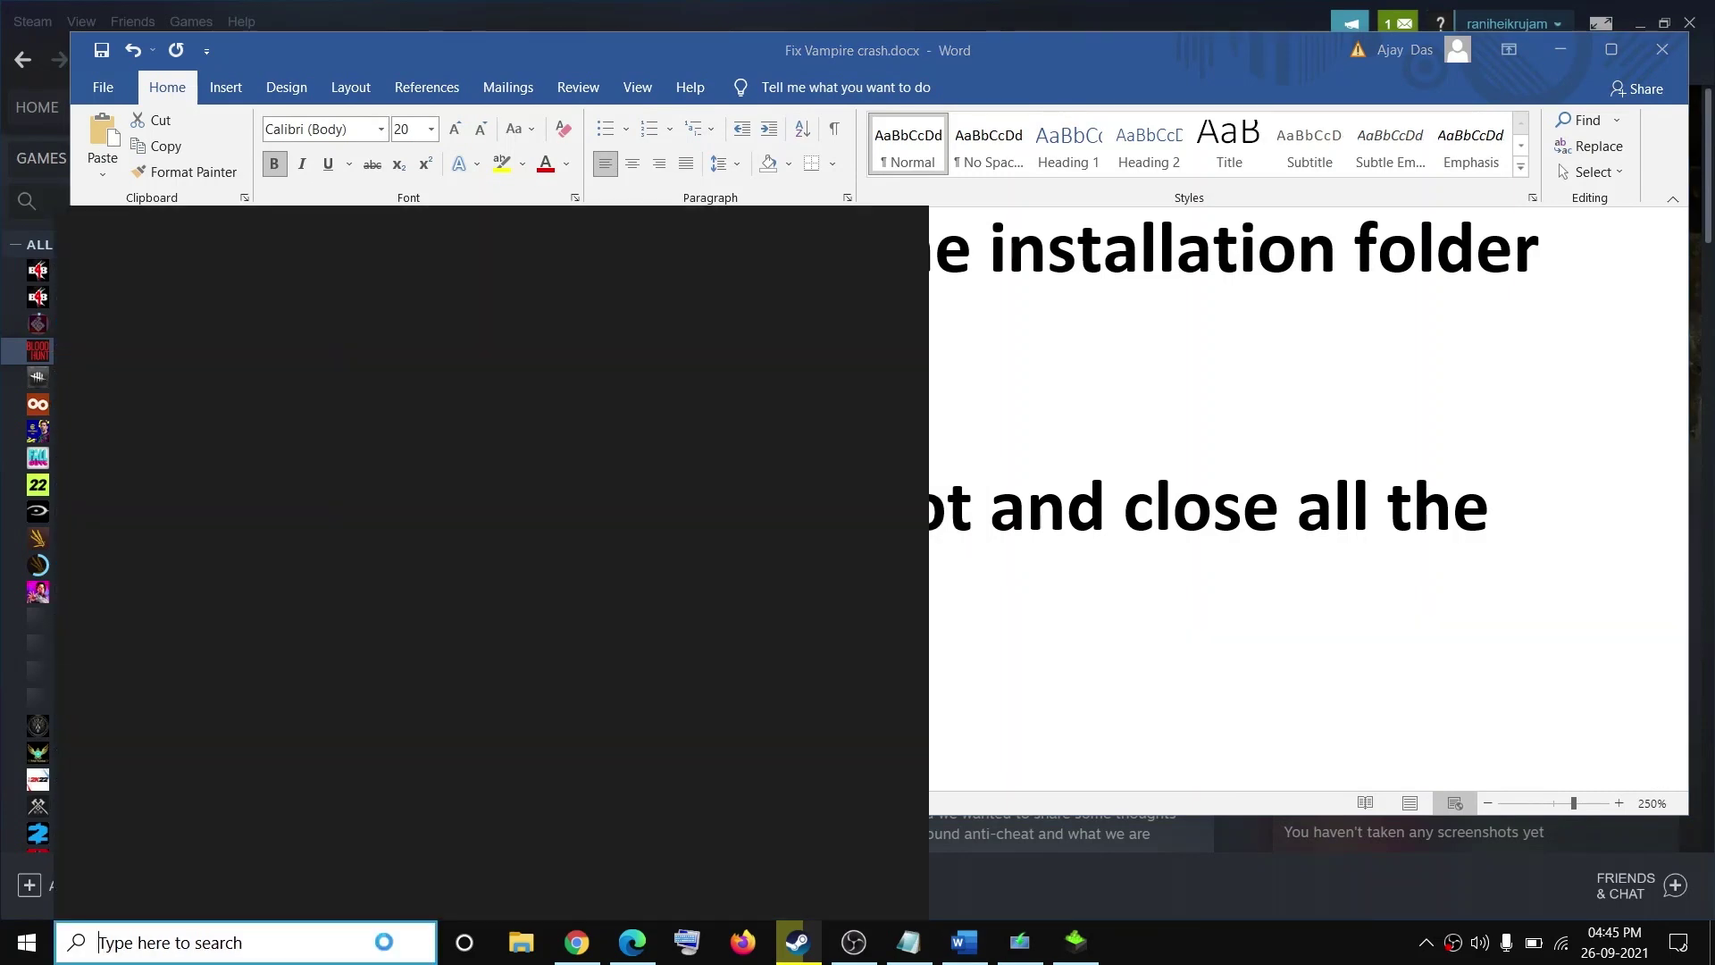
pyautogui.write('system')
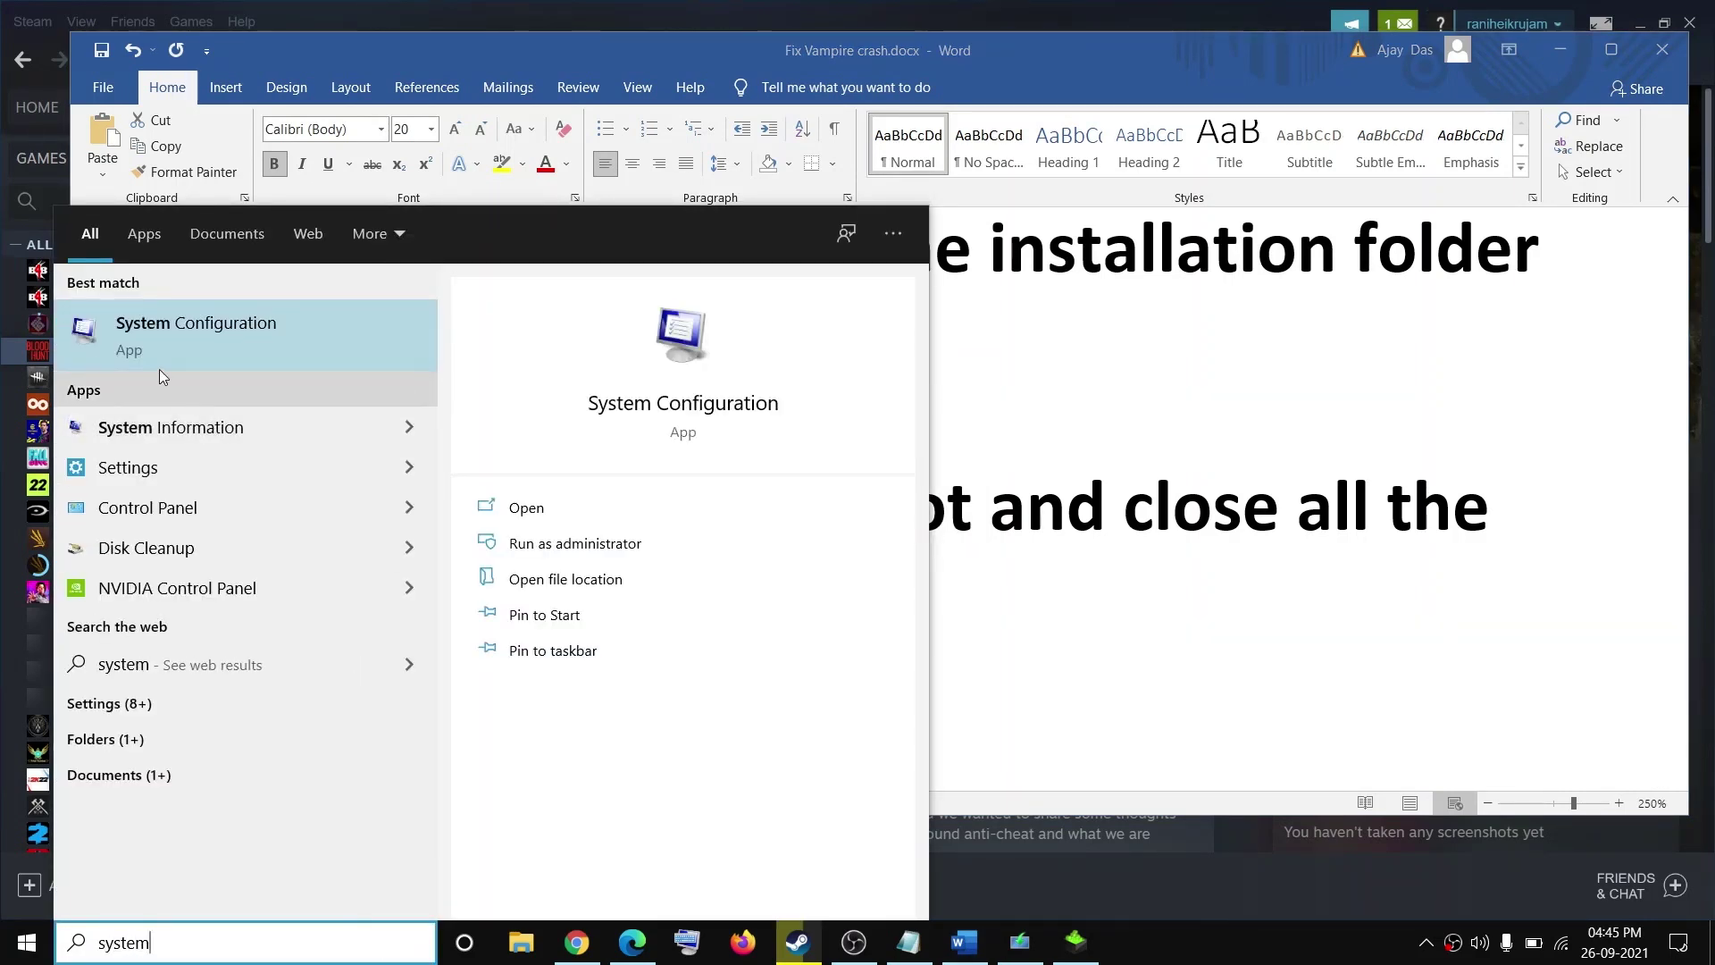
pyautogui.click(193, 347)
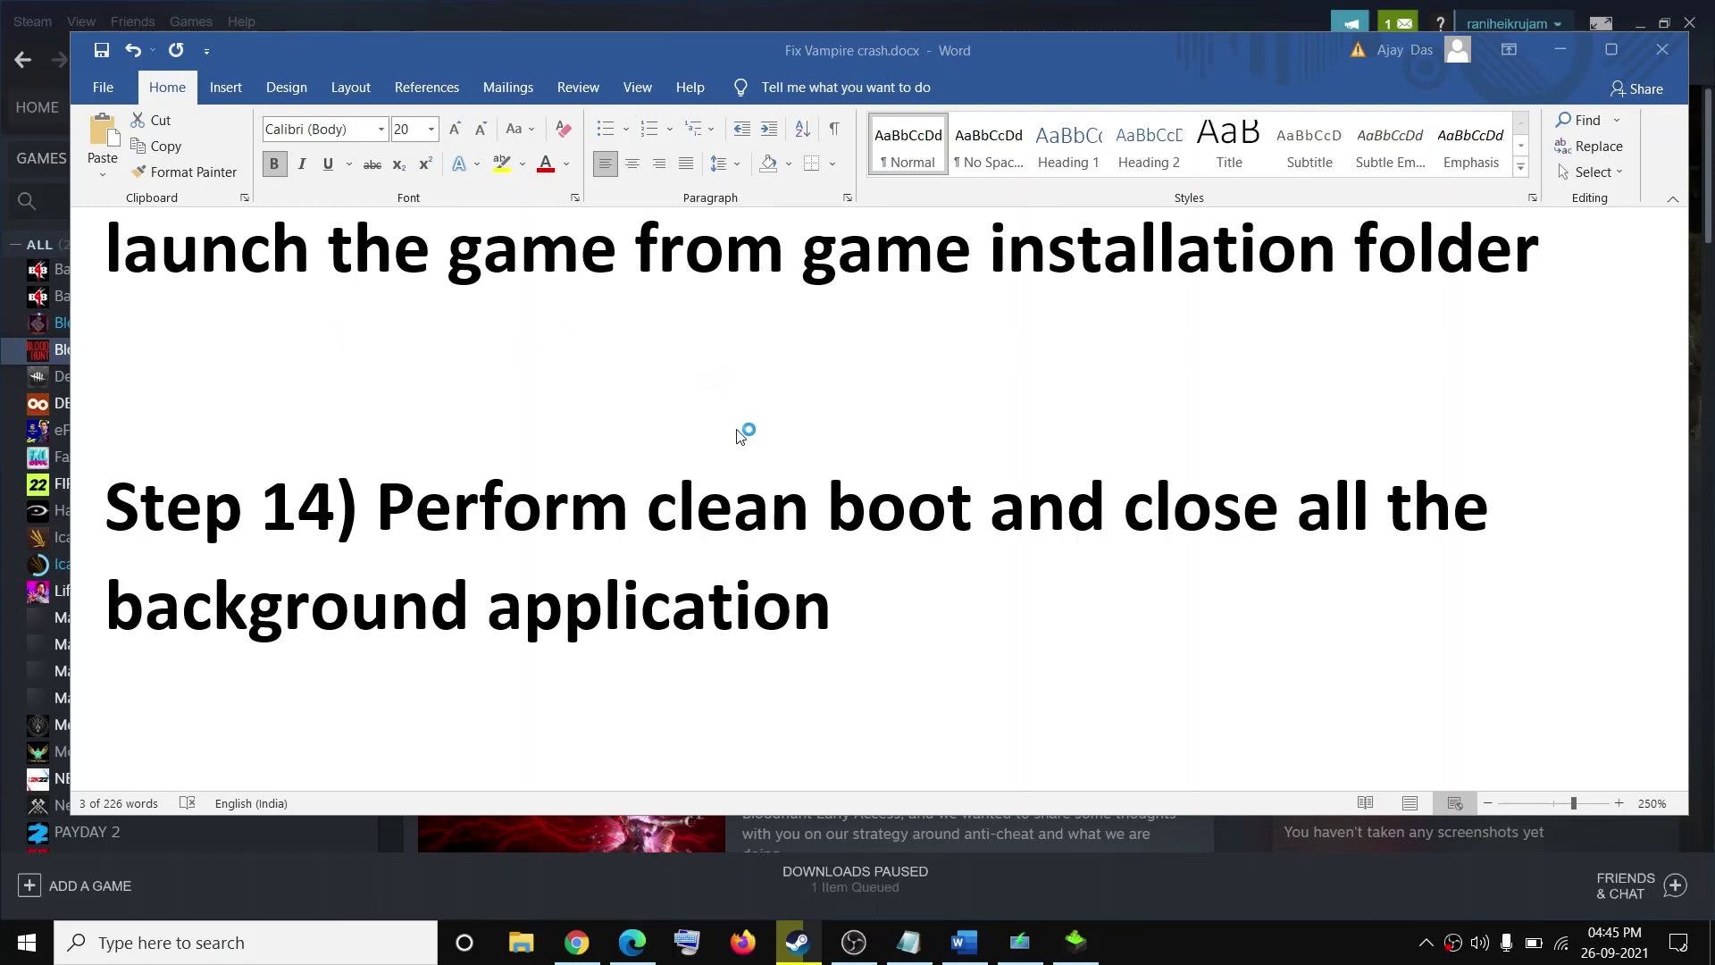
# Hide all Microsoft services in the System Configuration services list and confirm the configuration
pyautogui.click(688, 303)
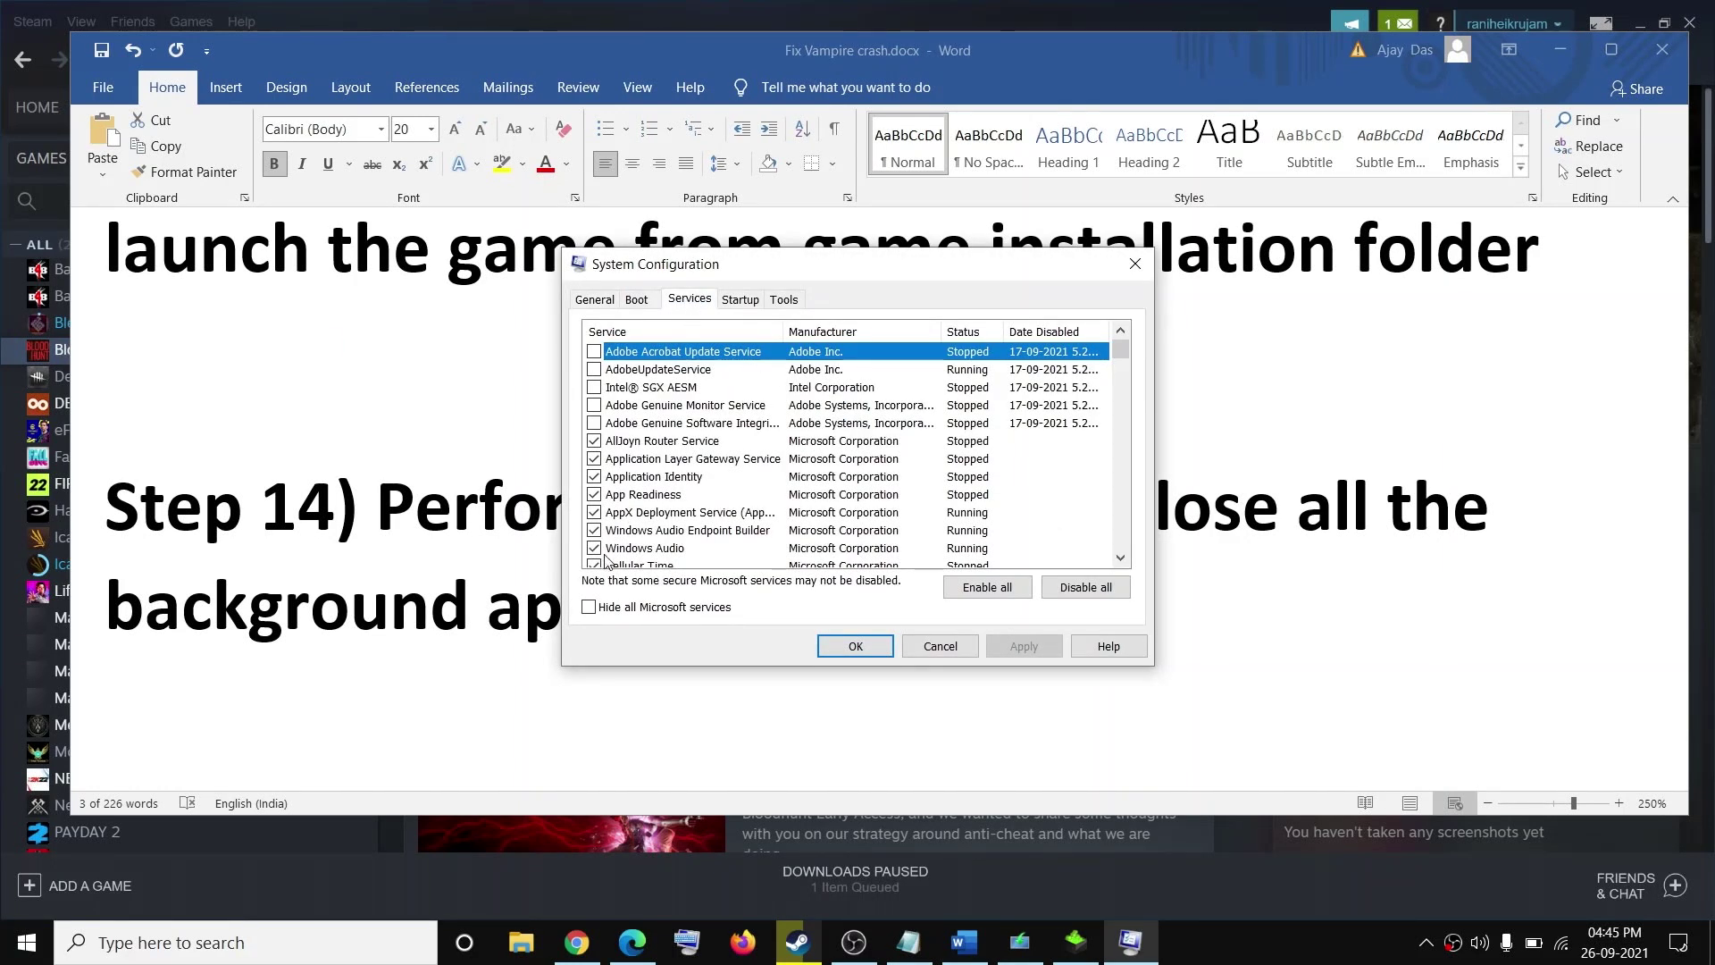
pyautogui.click(613, 610)
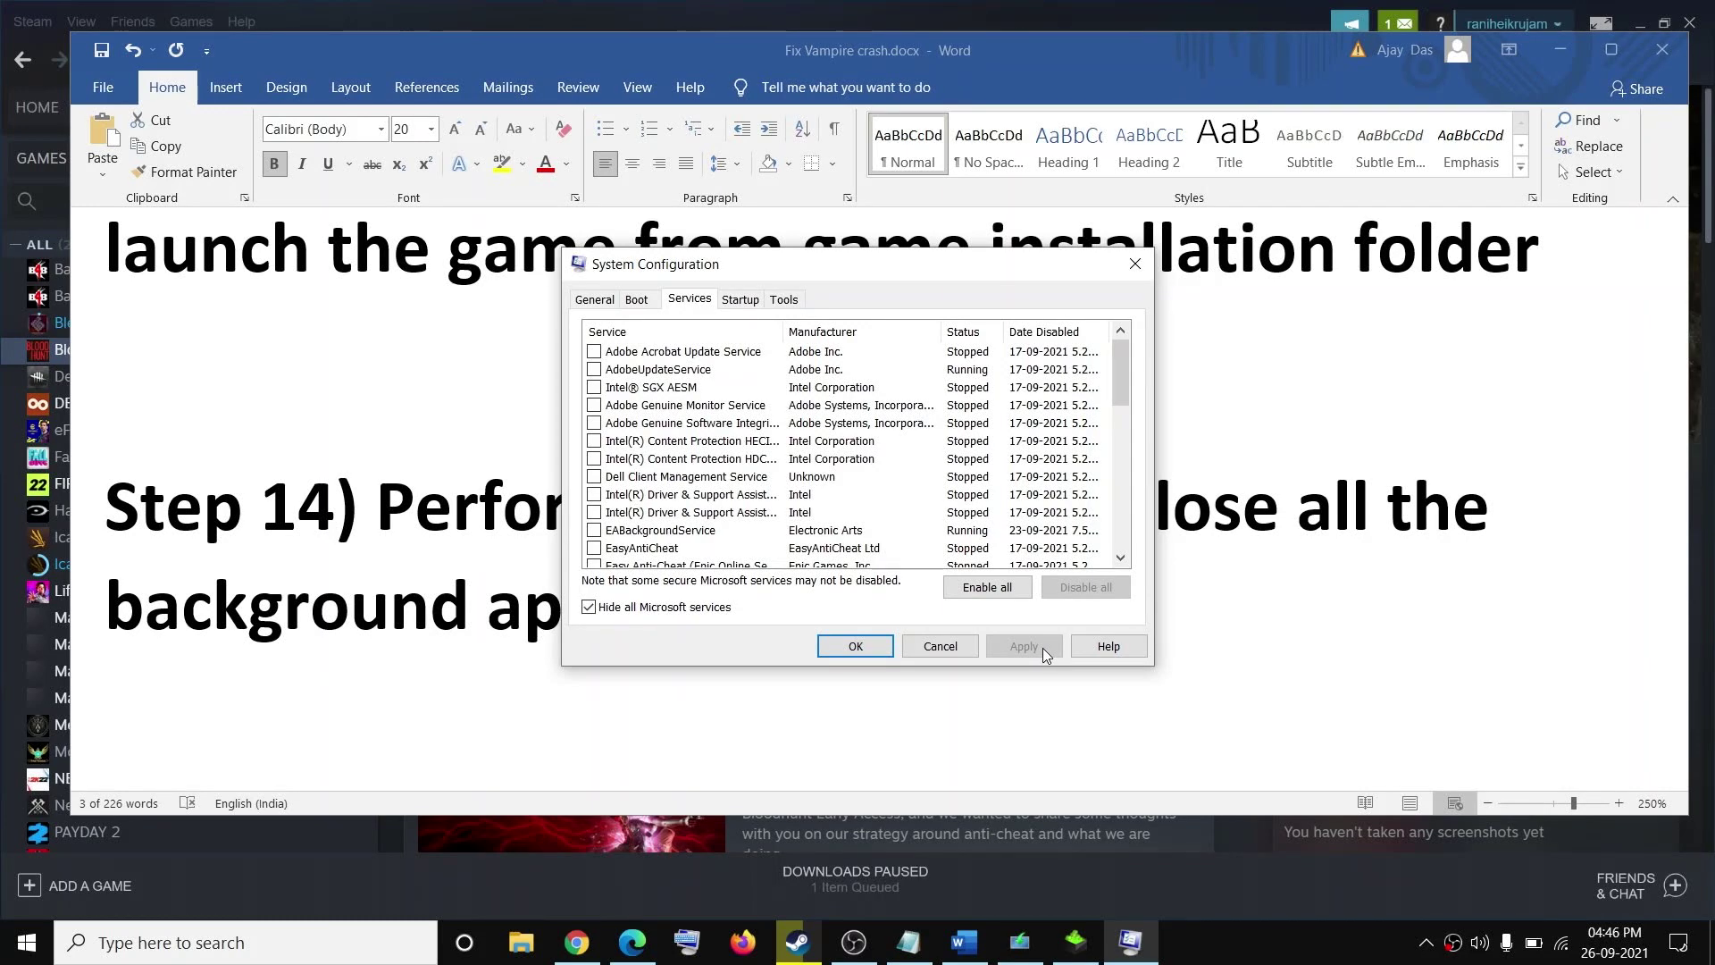
pyautogui.click(855, 646)
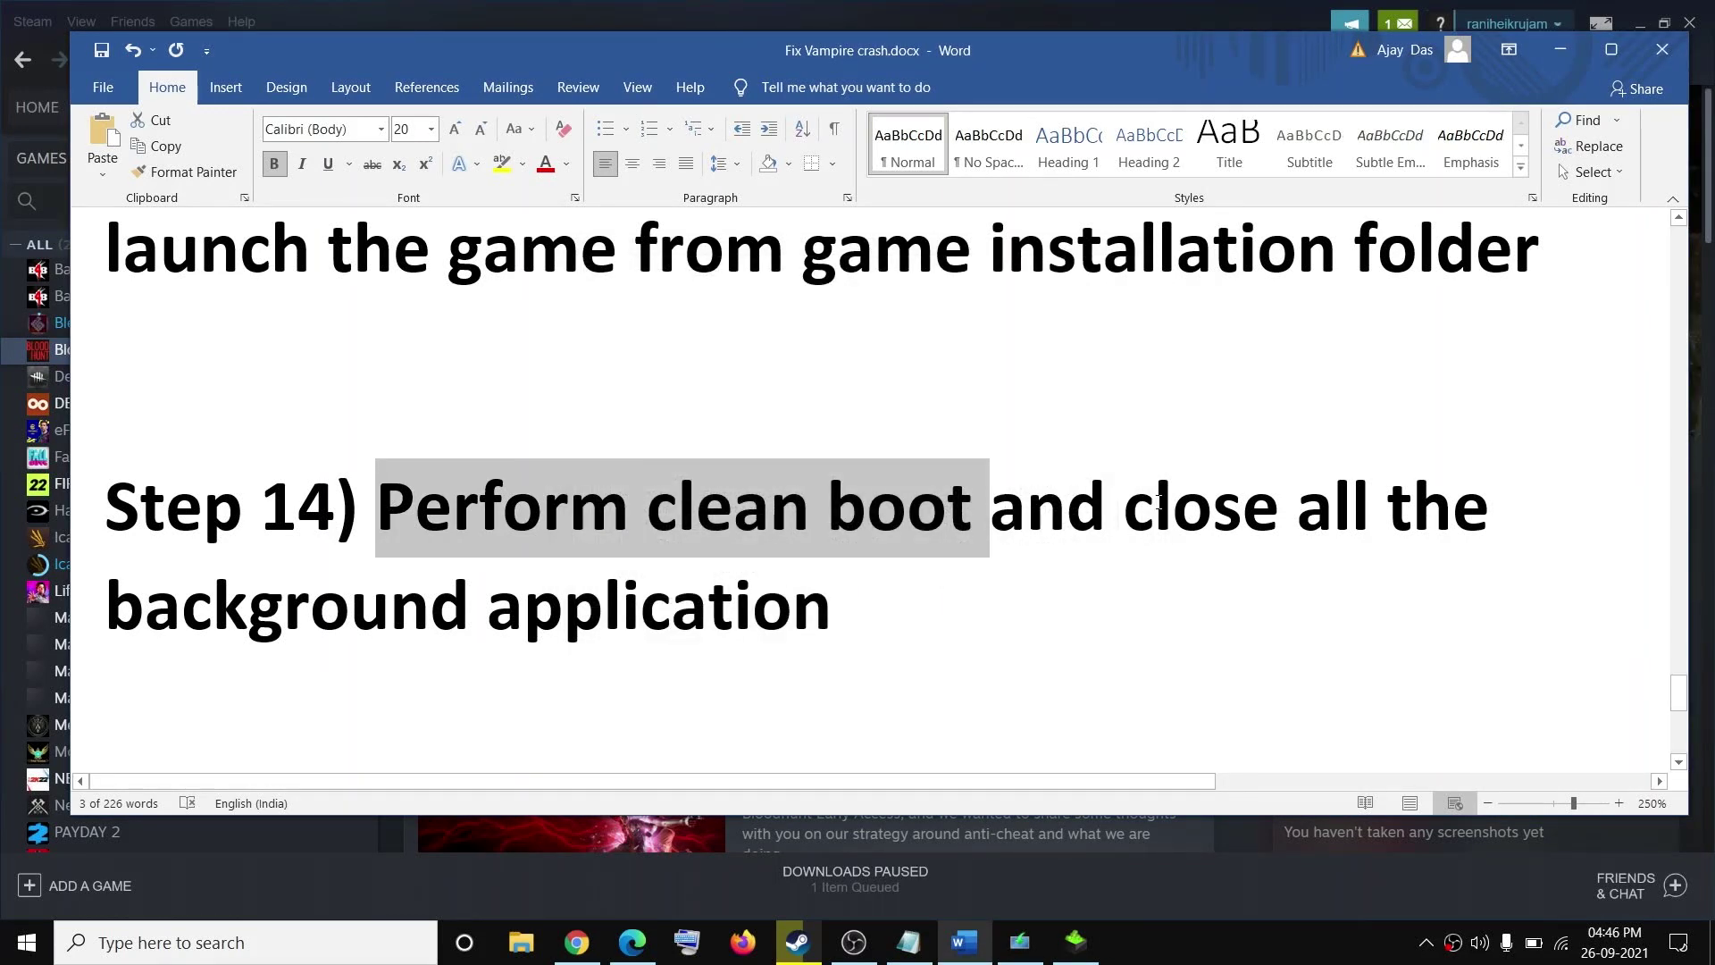
# Check in the Background apps settings whether apps are allowed to run in the background, and close Settings
pyautogui.moveTo(1127, 506); pyautogui.dragTo(918, 632)
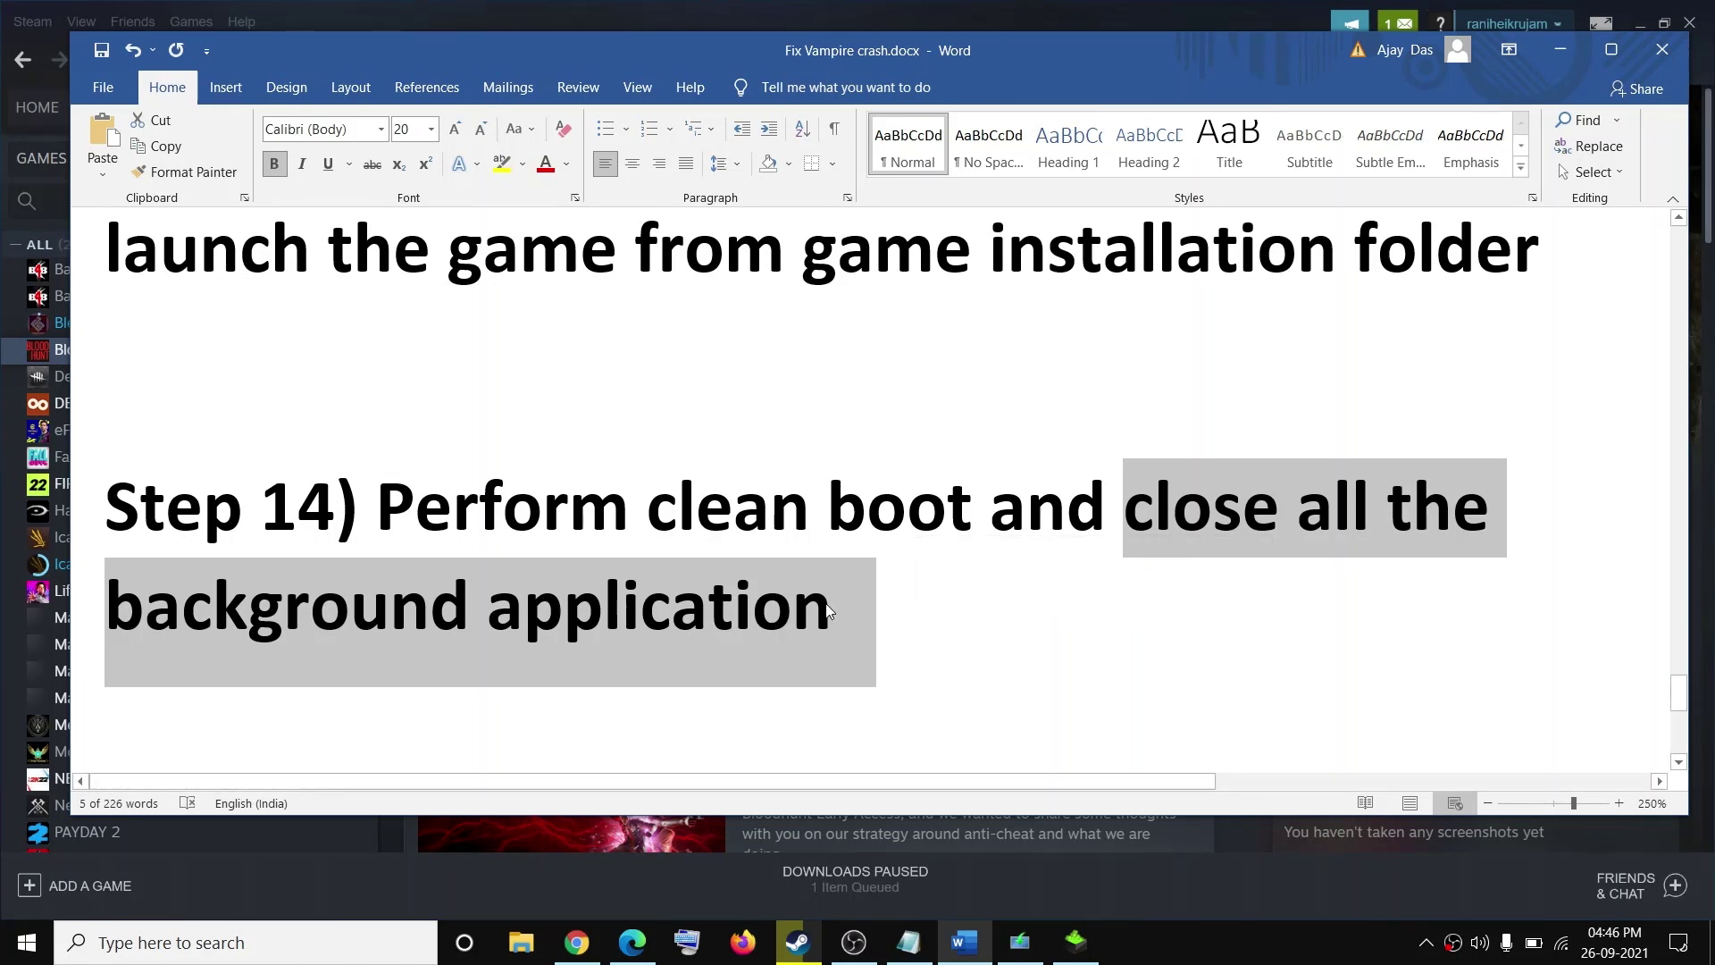
pyautogui.click(27, 942)
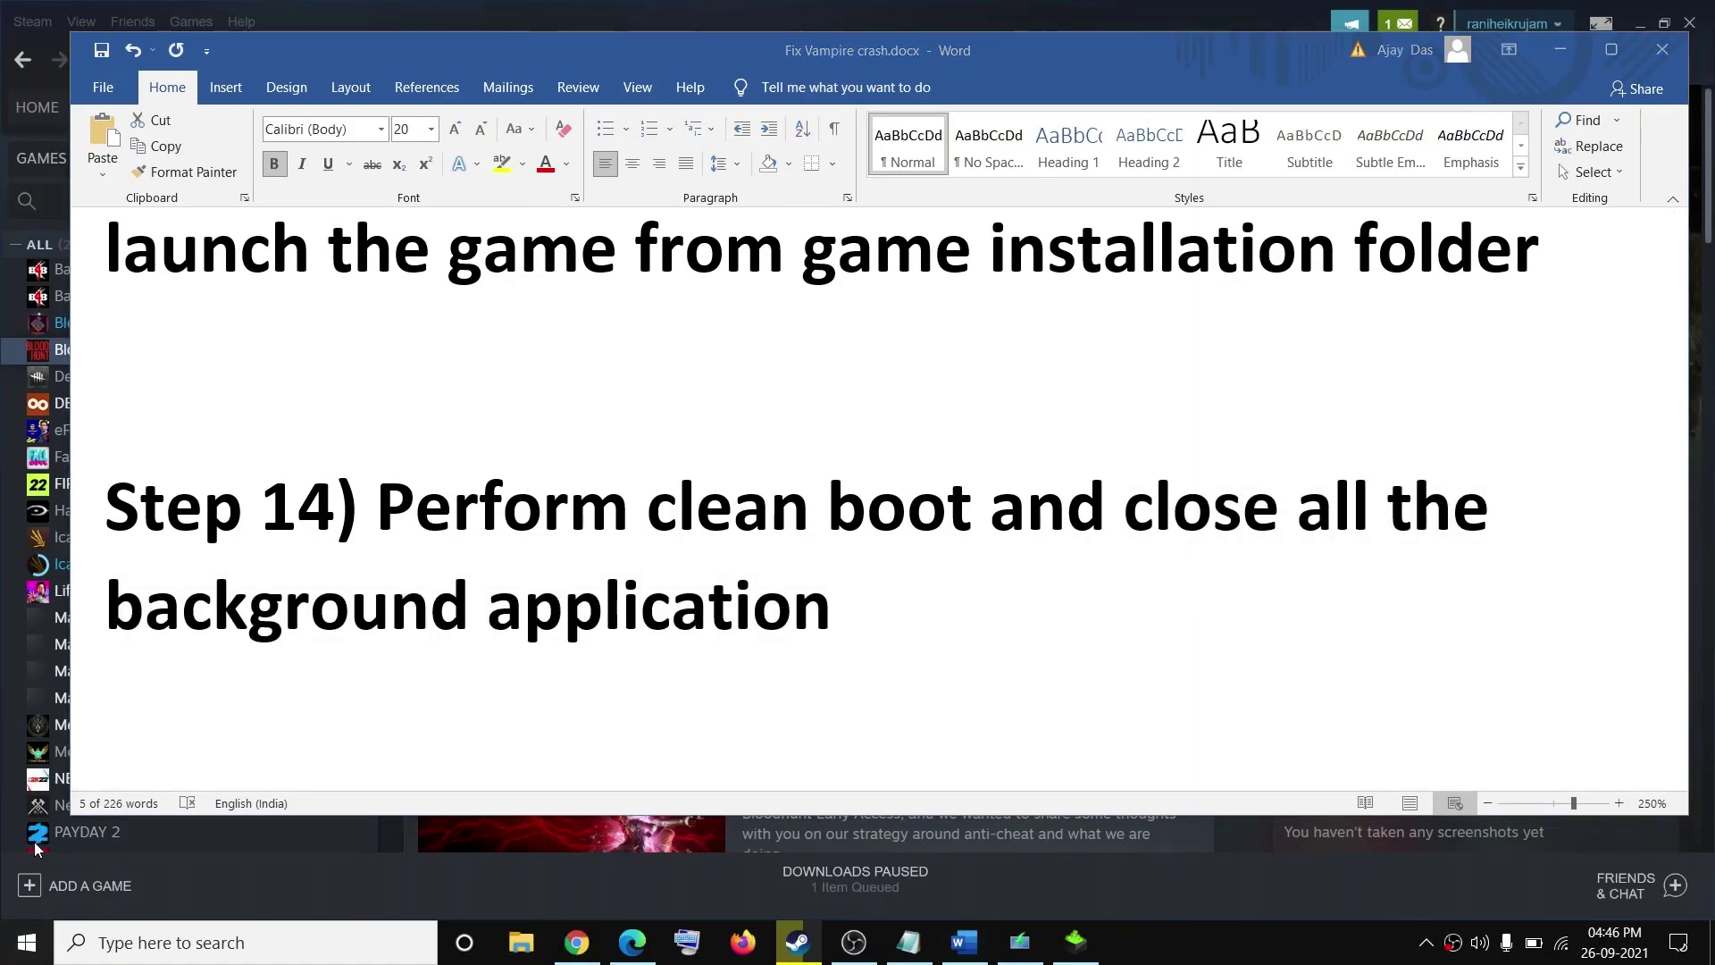
pyautogui.click(60, 849)
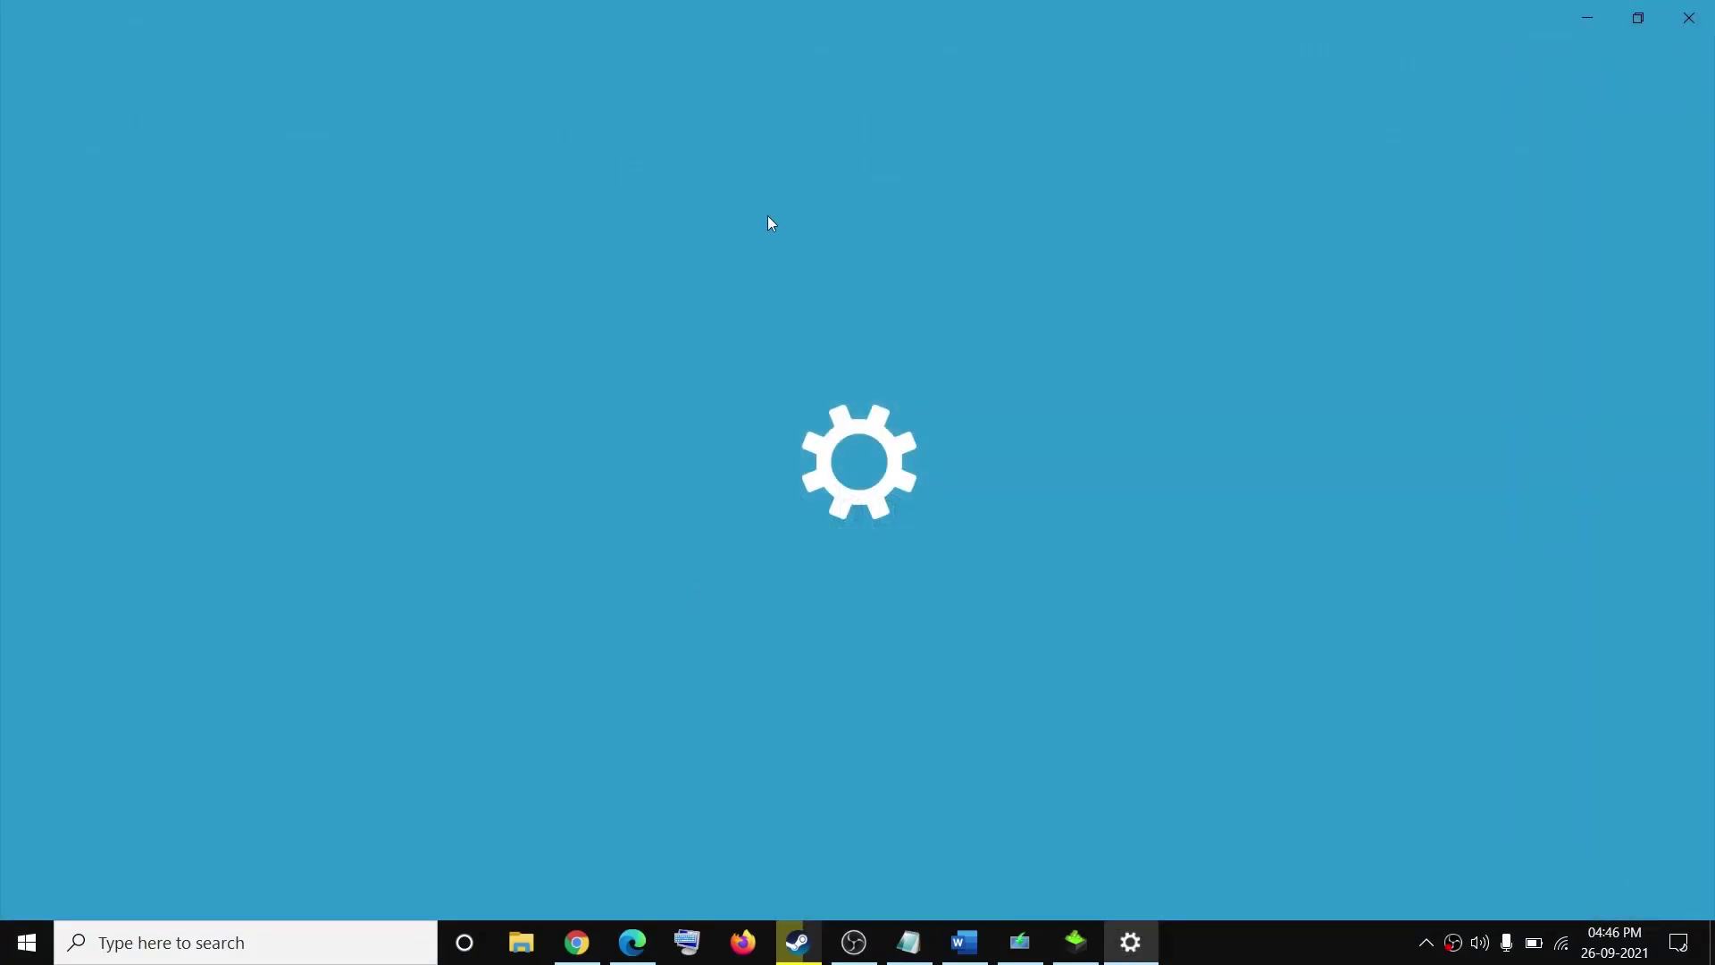
pyautogui.write('back')
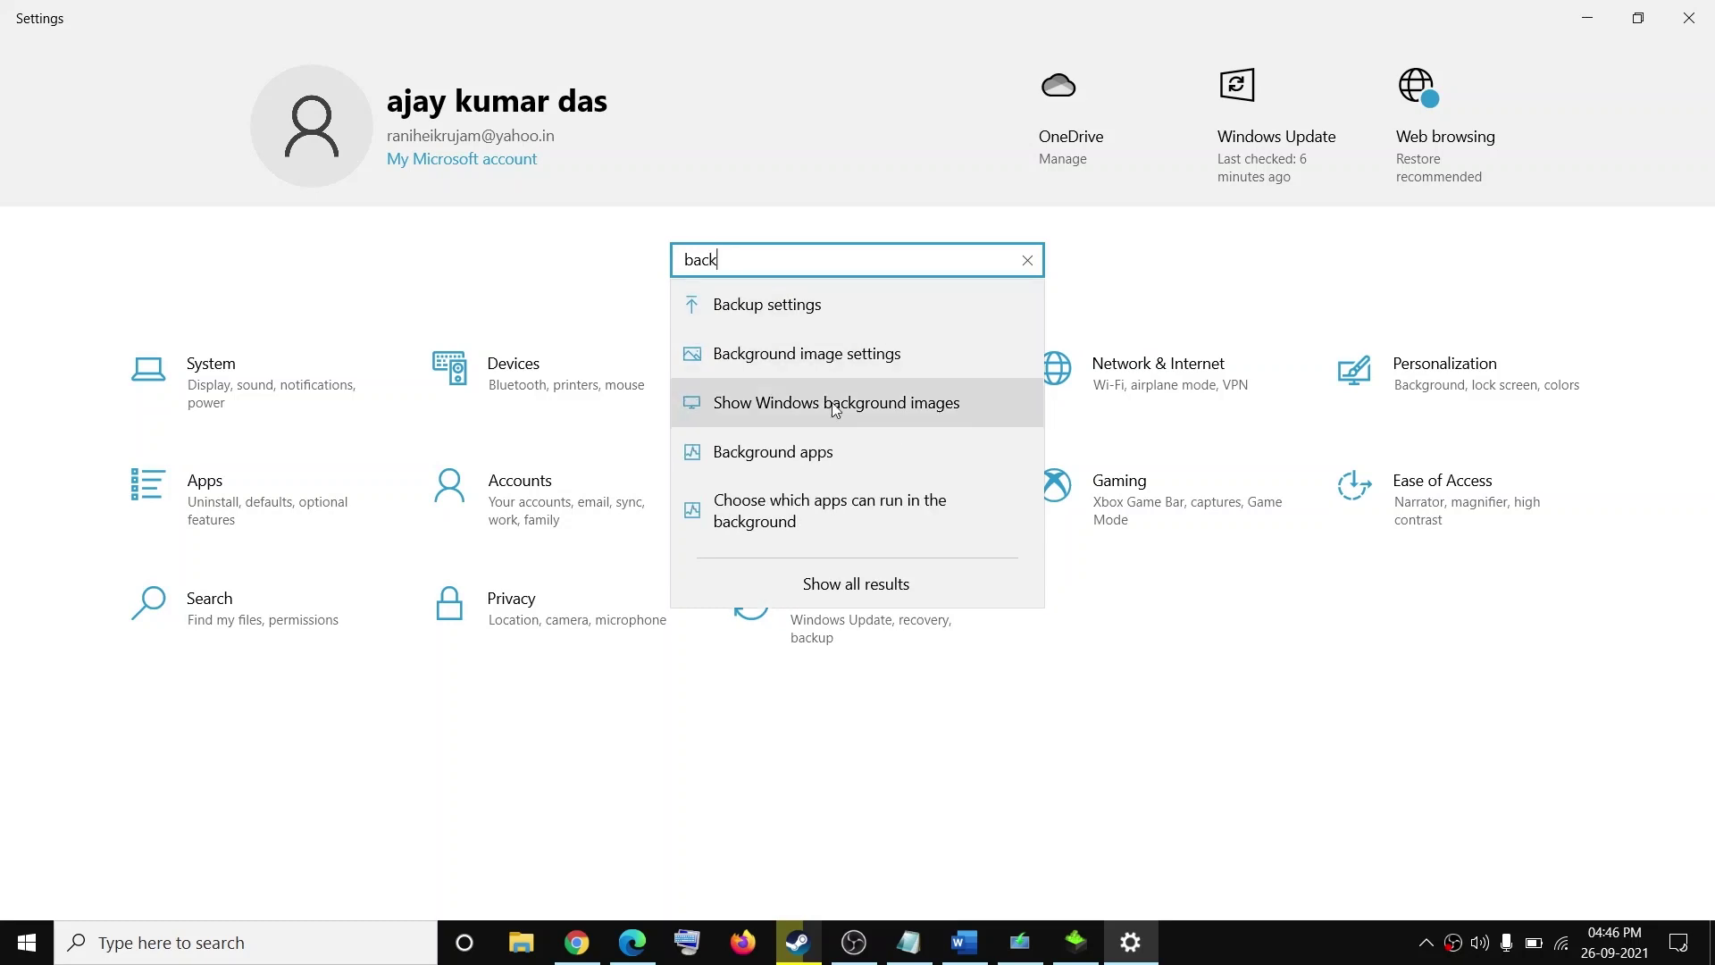
pyautogui.click(796, 448)
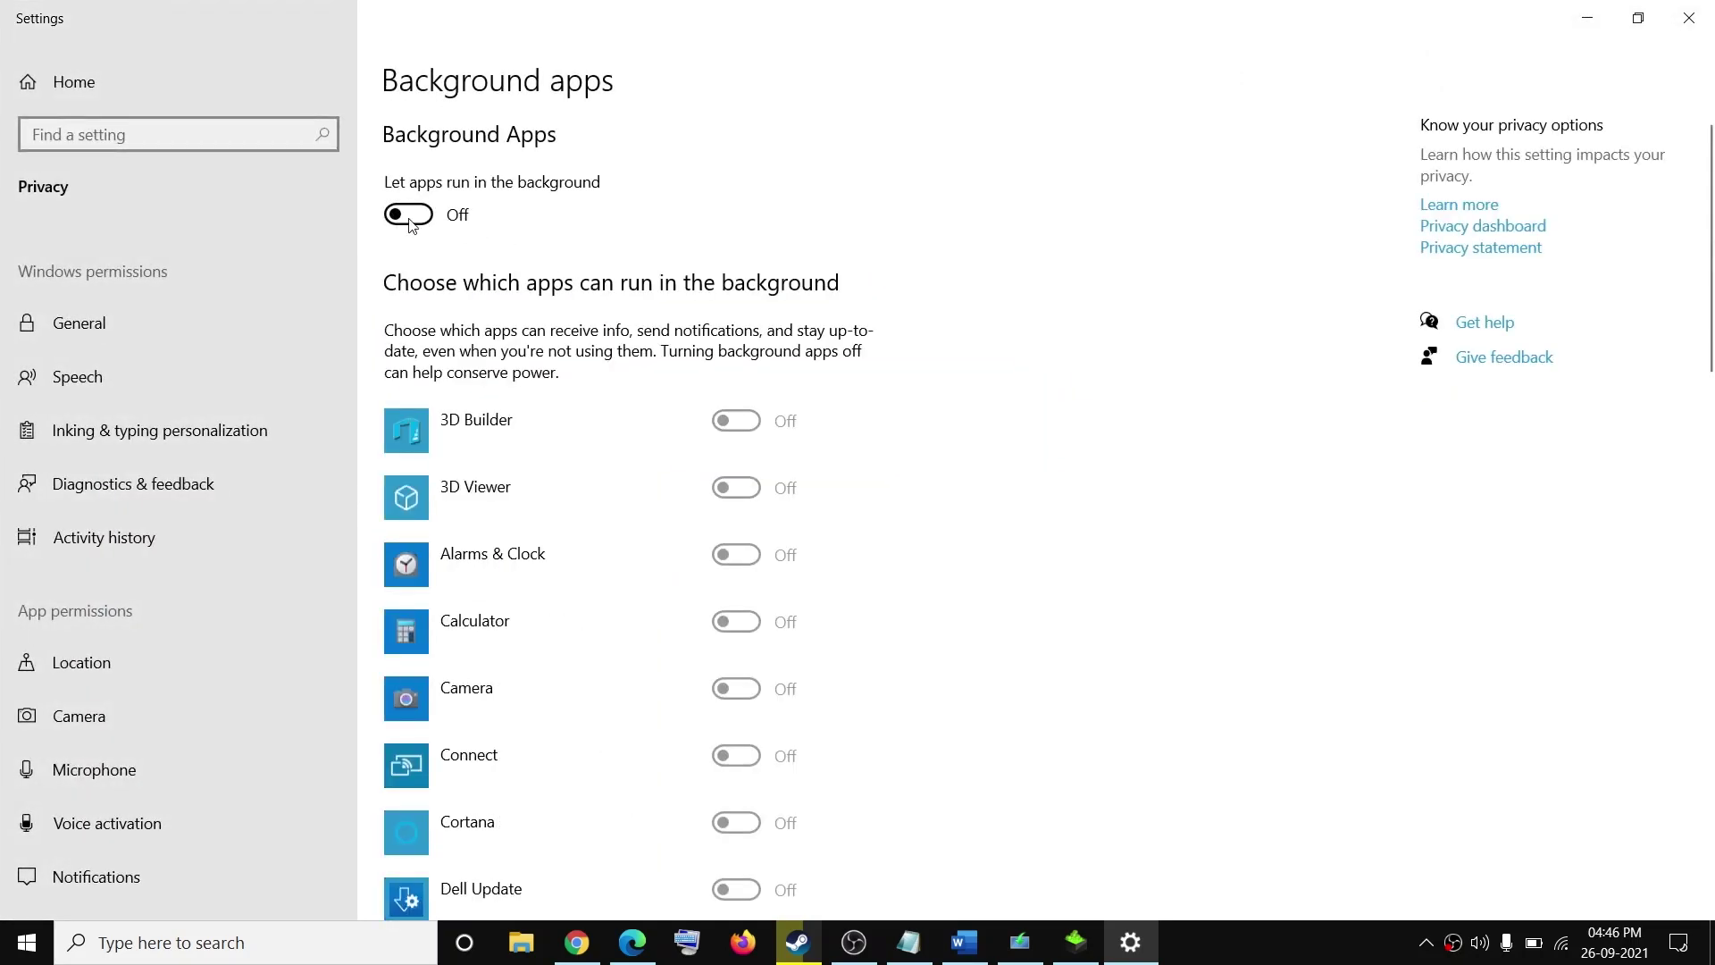
pyautogui.click(1689, 17)
# Read Step 15 of the Word guide about windowed mode and lower graphics settings
pyautogui.scroll(-5, 481, 572)
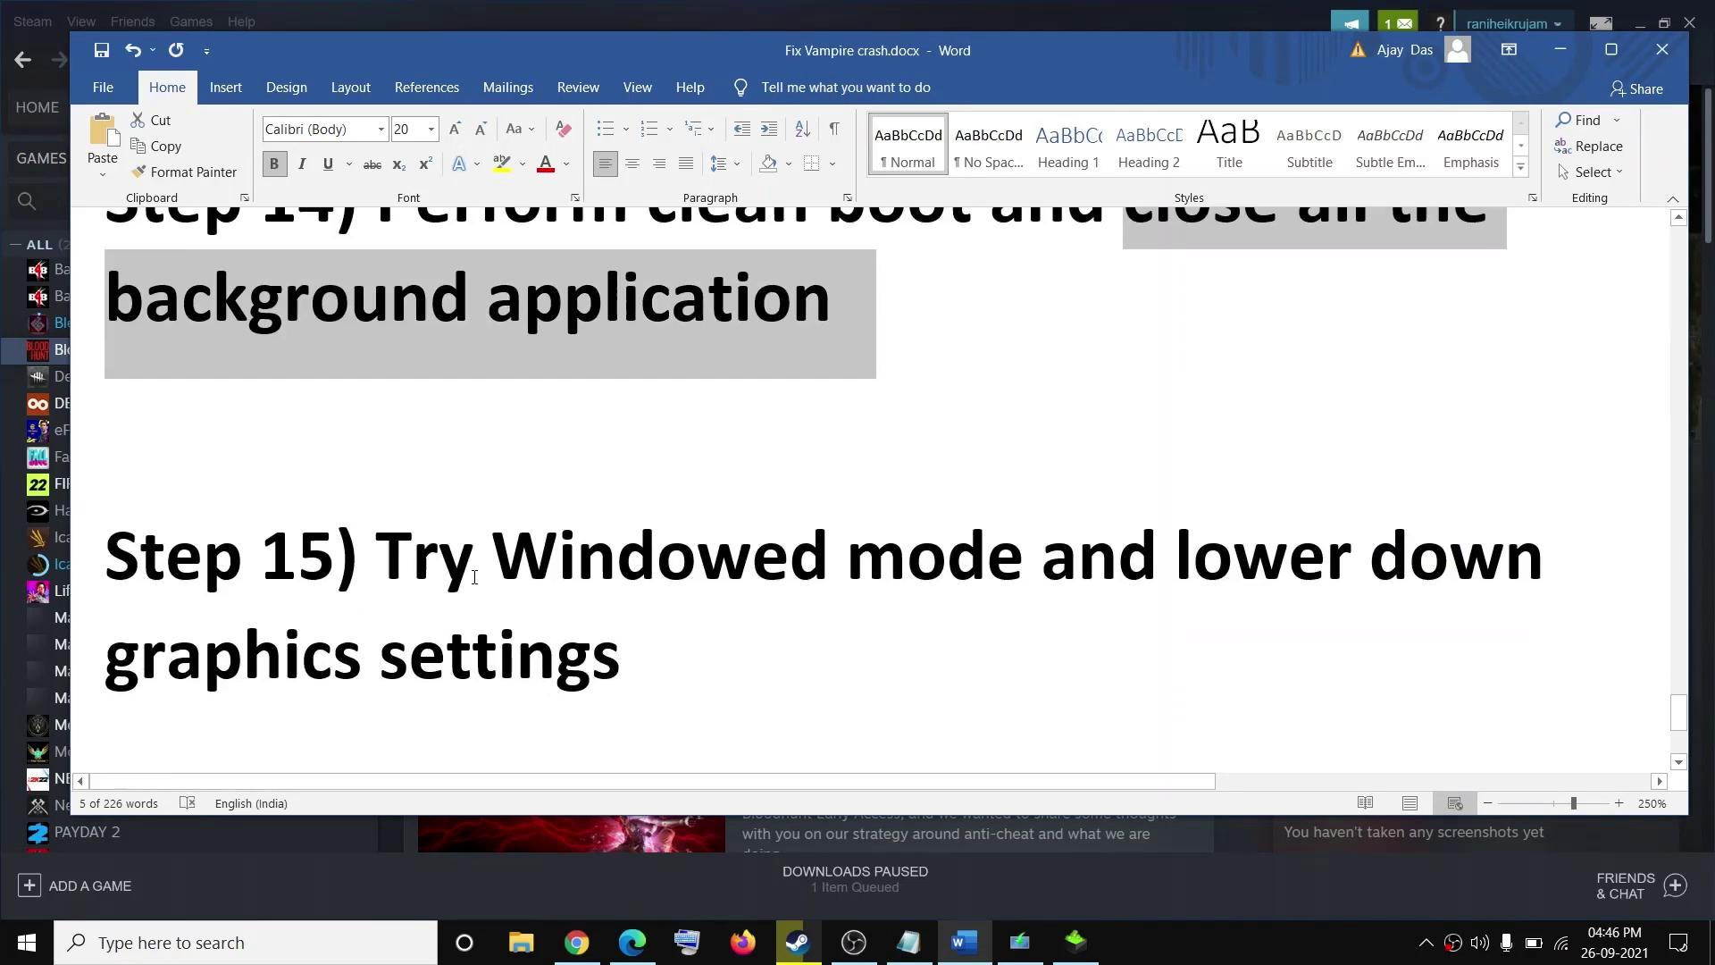
pyautogui.moveTo(413, 480); pyautogui.dragTo(1124, 464)
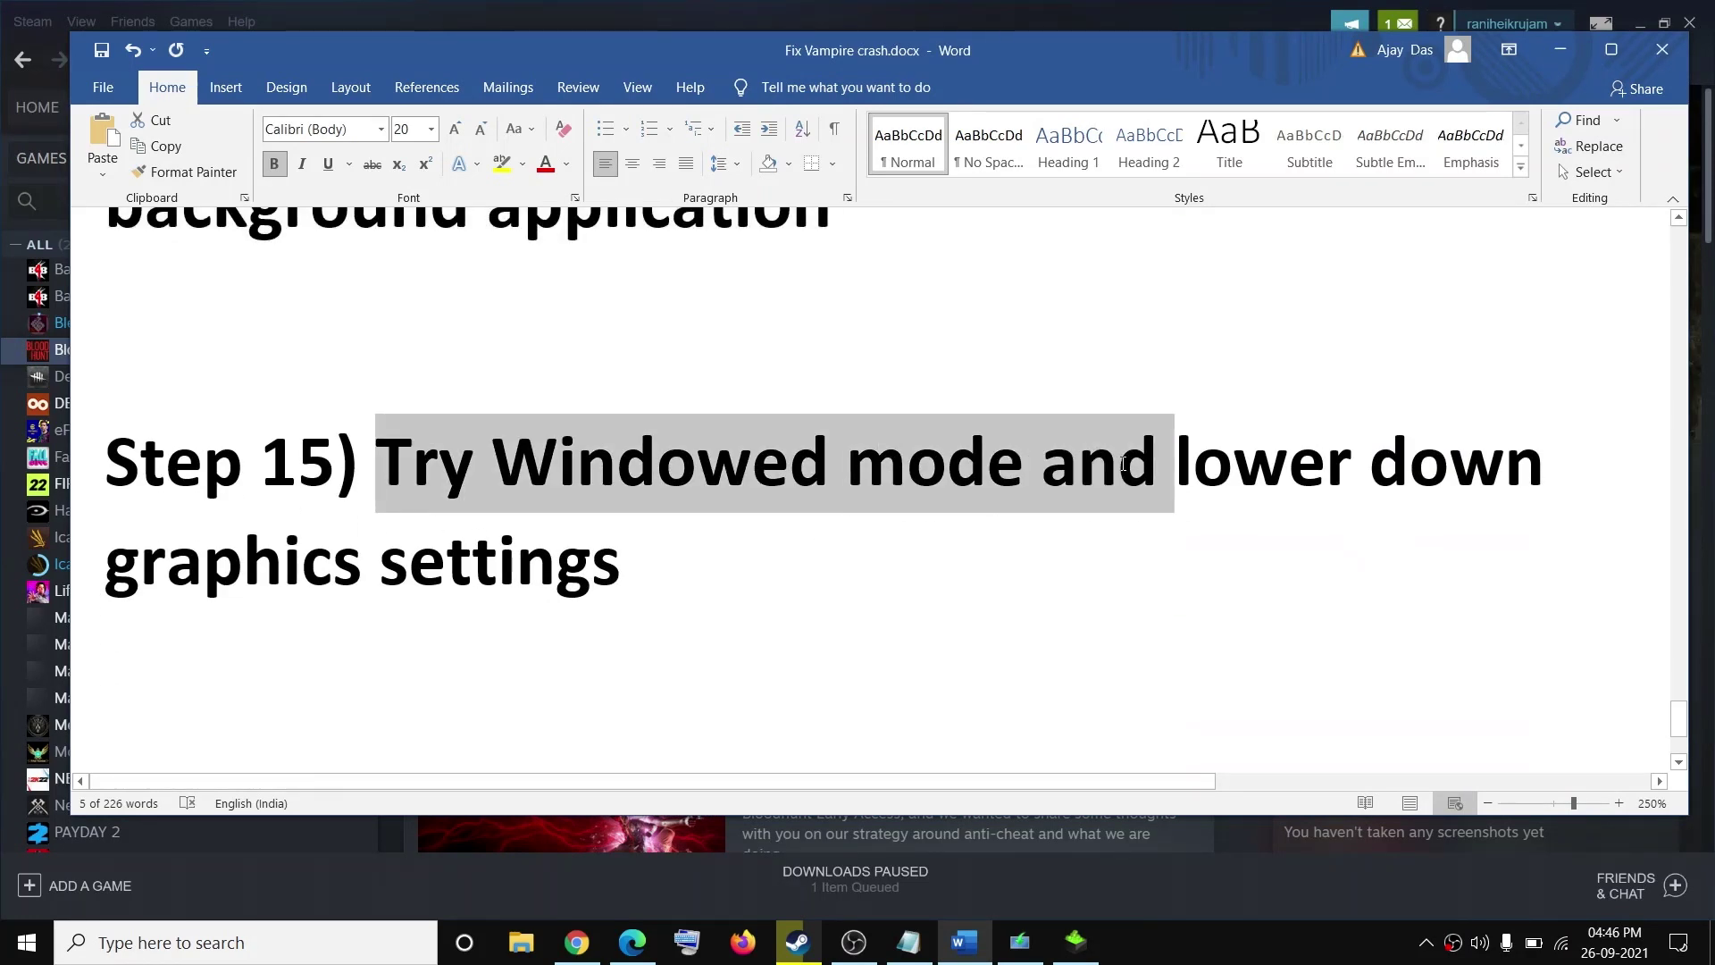
pyautogui.moveTo(648, 576); pyautogui.dragTo(498, 528)
pyautogui.click(712, 544)
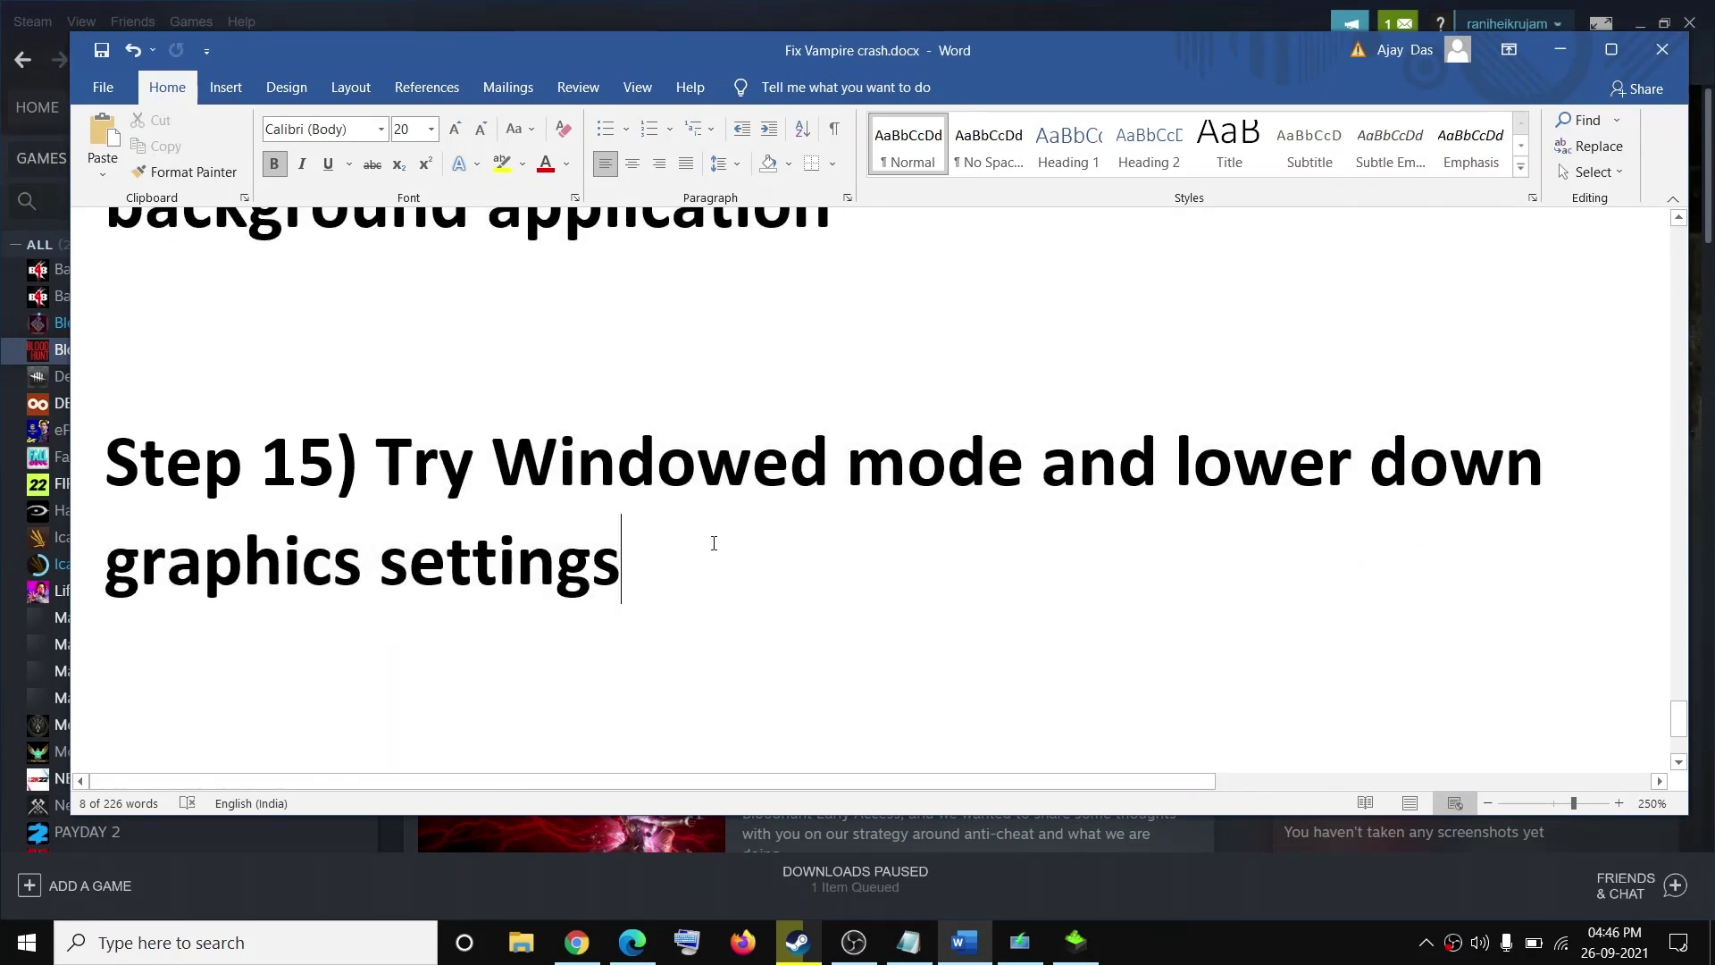
# Highlight the Step 15 advice "Try Windowed mode and lower down graphics settings" in the guide while reviewing it
pyautogui.moveTo(384, 453); pyautogui.dragTo(1118, 460)
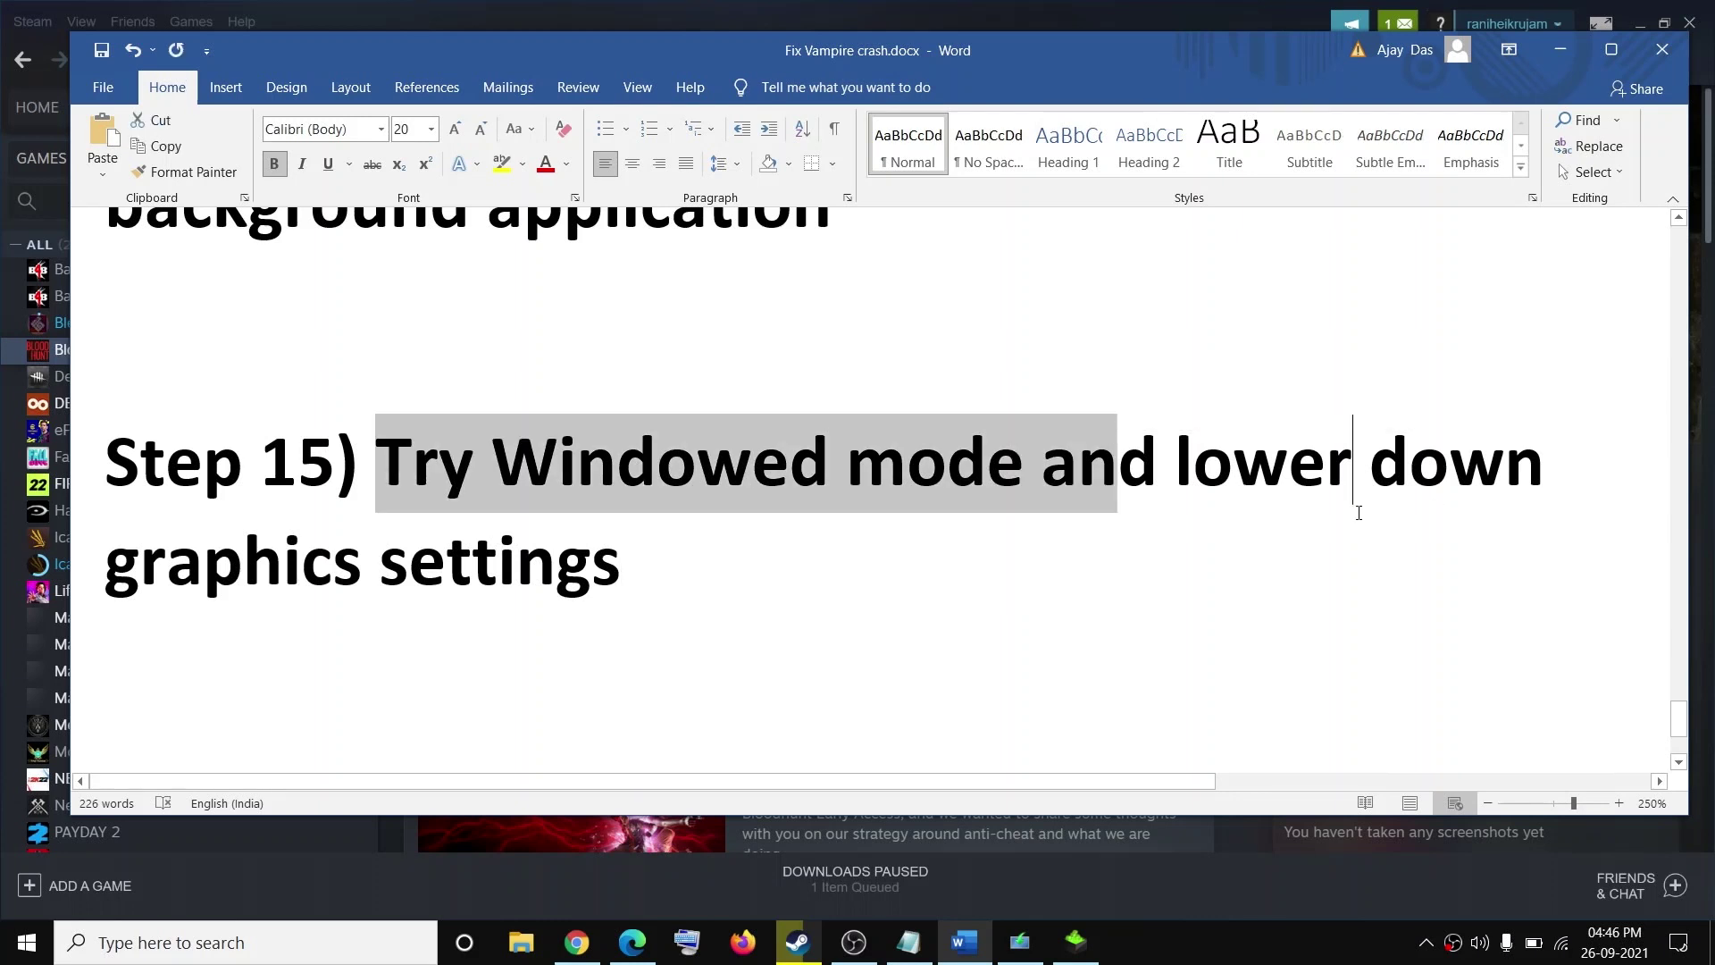
pyautogui.moveTo(1353, 461); pyautogui.dragTo(1510, 471)
pyautogui.moveTo(1193, 460); pyautogui.dragTo(621, 585)
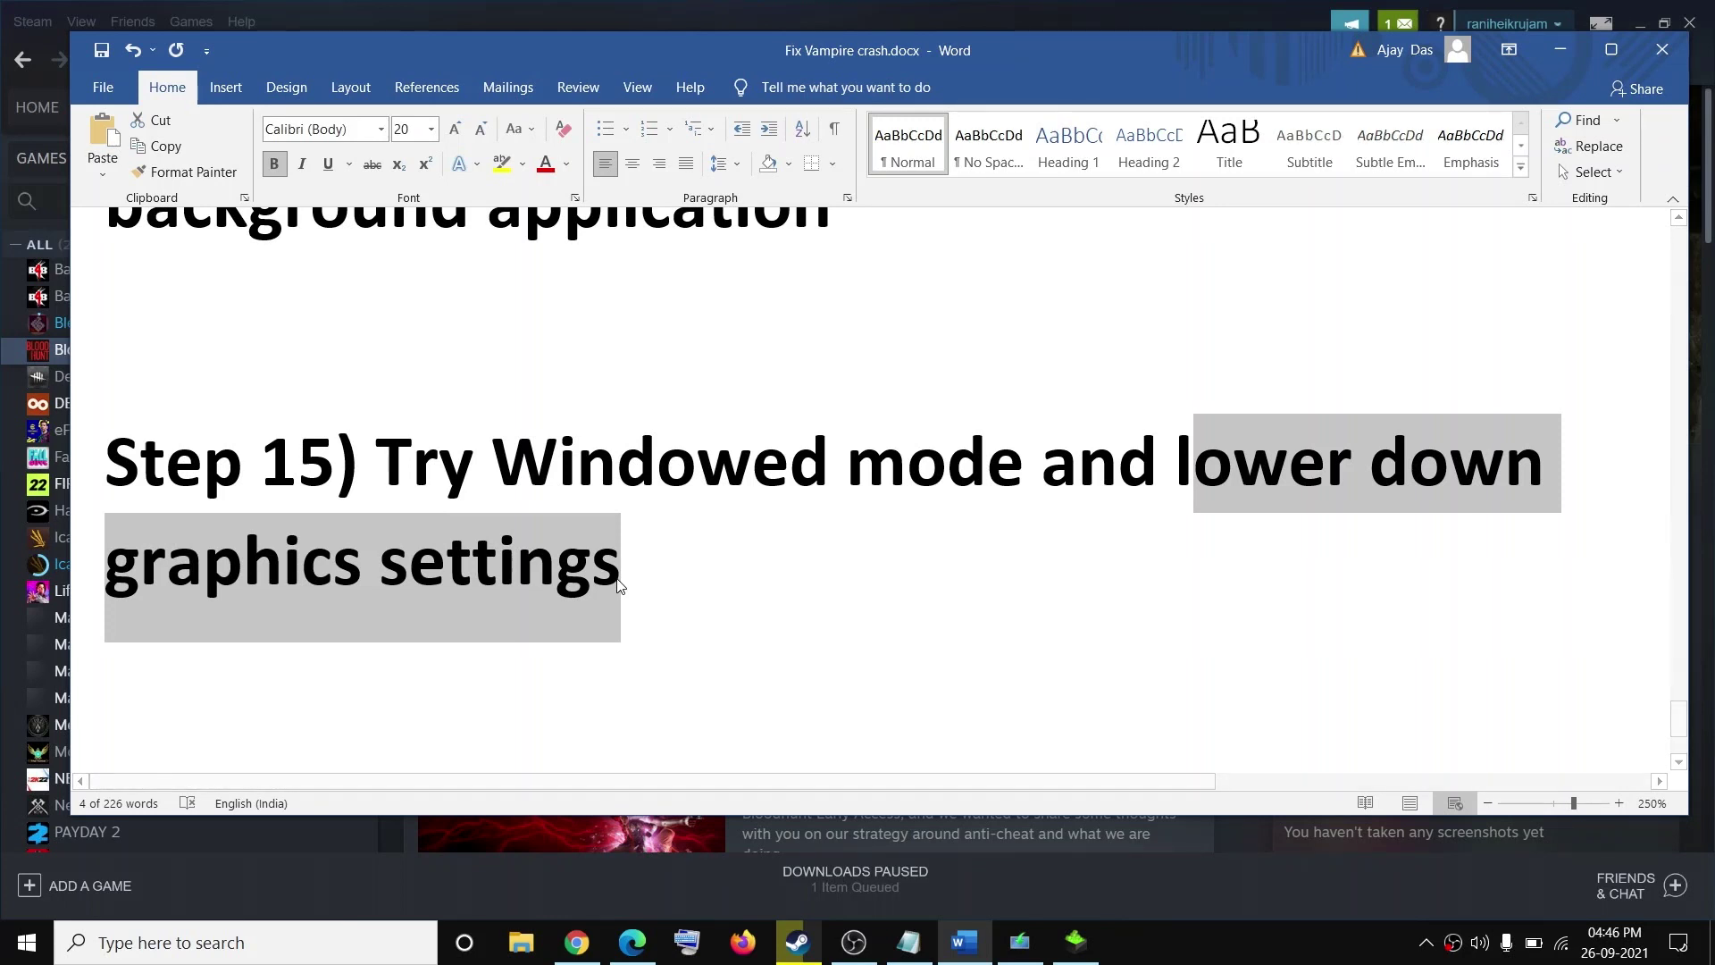
pyautogui.click(665, 572)
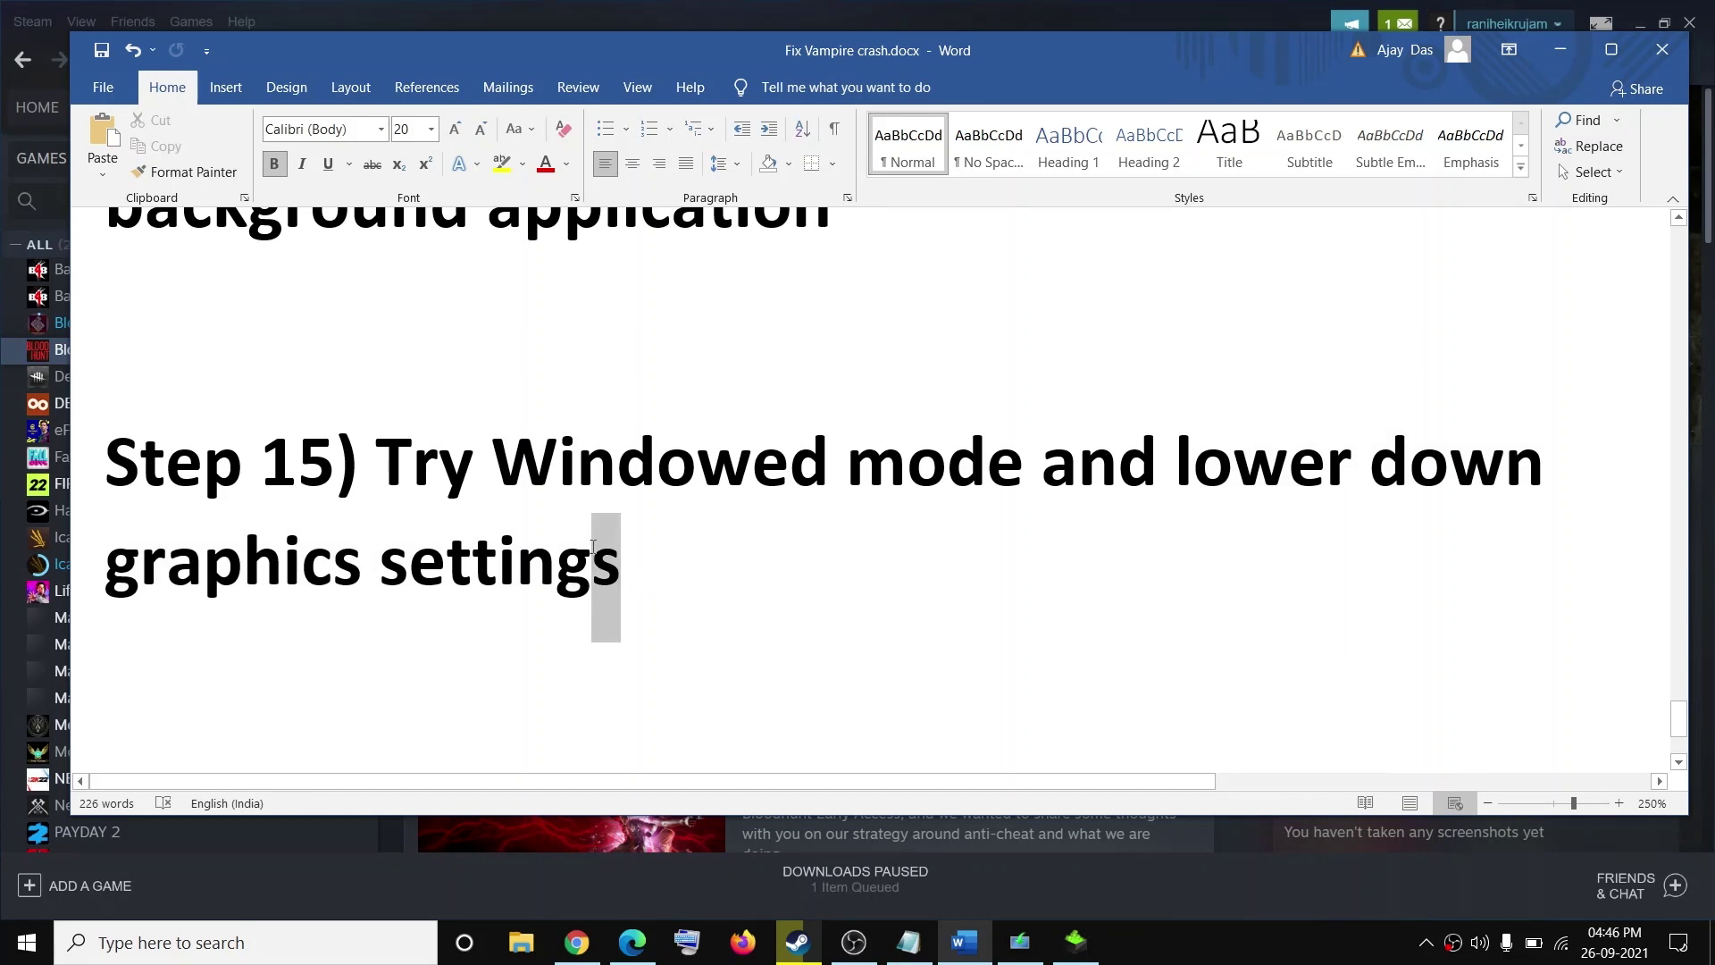
pyautogui.moveTo(619, 568); pyautogui.dragTo(1313, 476)
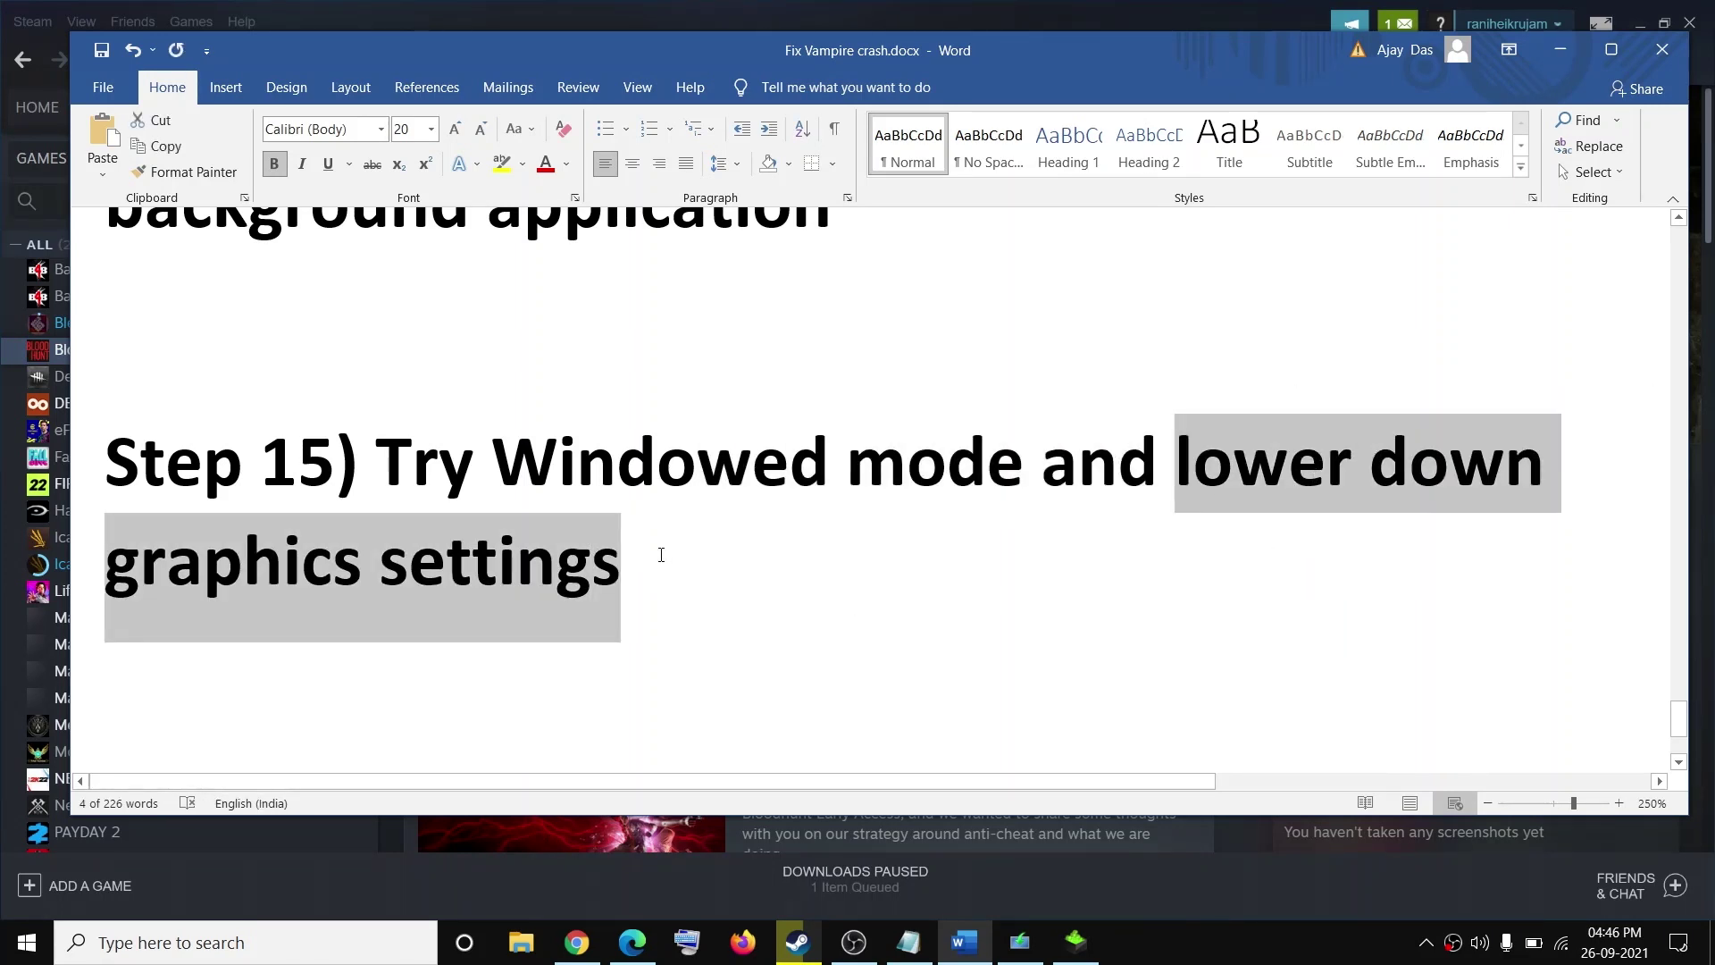
pyautogui.click(661, 555)
pyautogui.moveTo(709, 570); pyautogui.dragTo(429, 469)
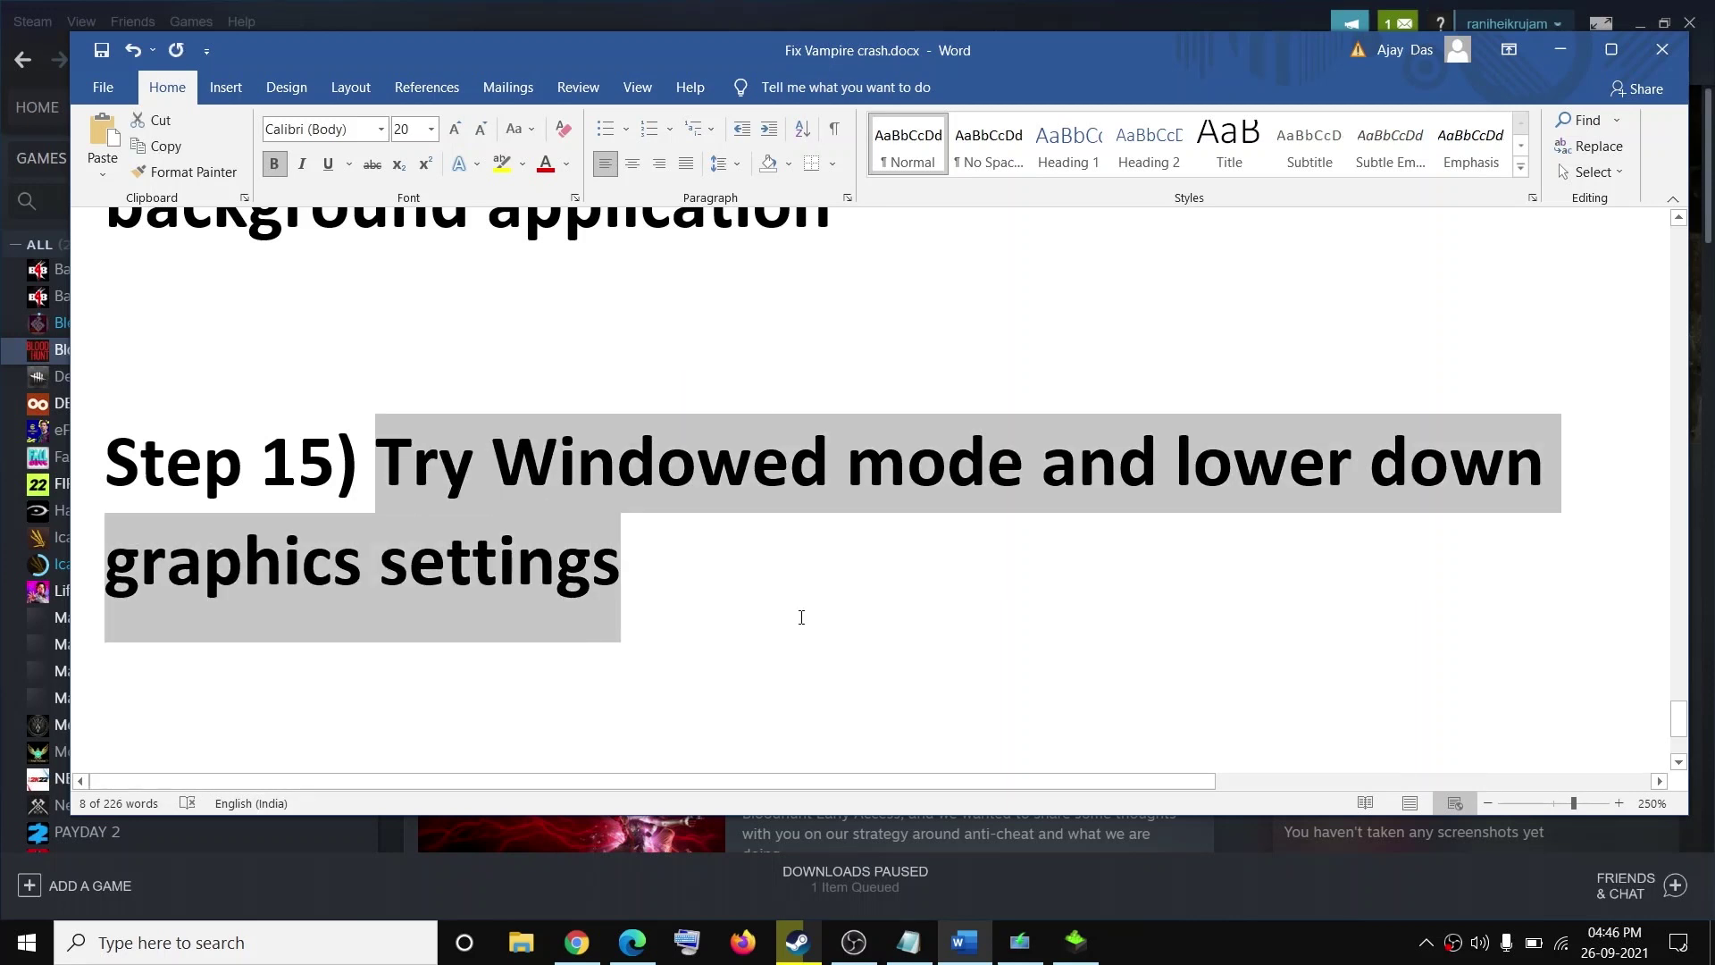
# Highlight "Uninstall the game" in Step 16 of the guide and switch to Steam to locate the Uninstall option for Bloodhunt
pyautogui.scroll(-3, 636, 617)
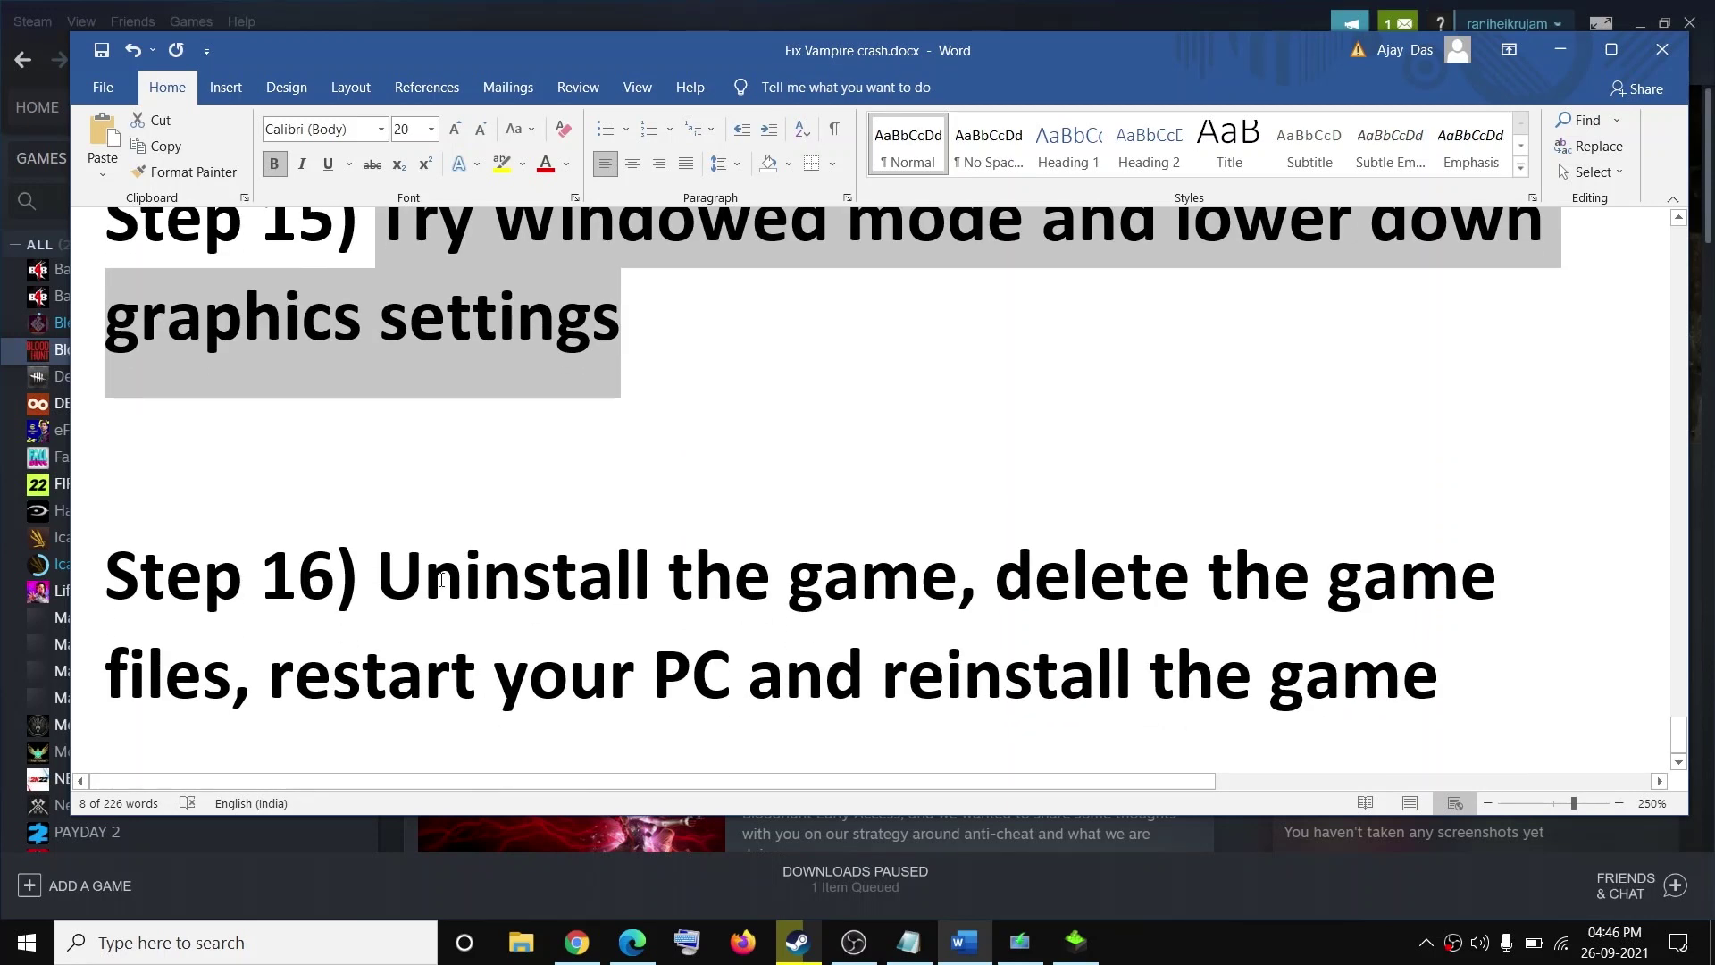
pyautogui.moveTo(381, 583); pyautogui.dragTo(894, 603)
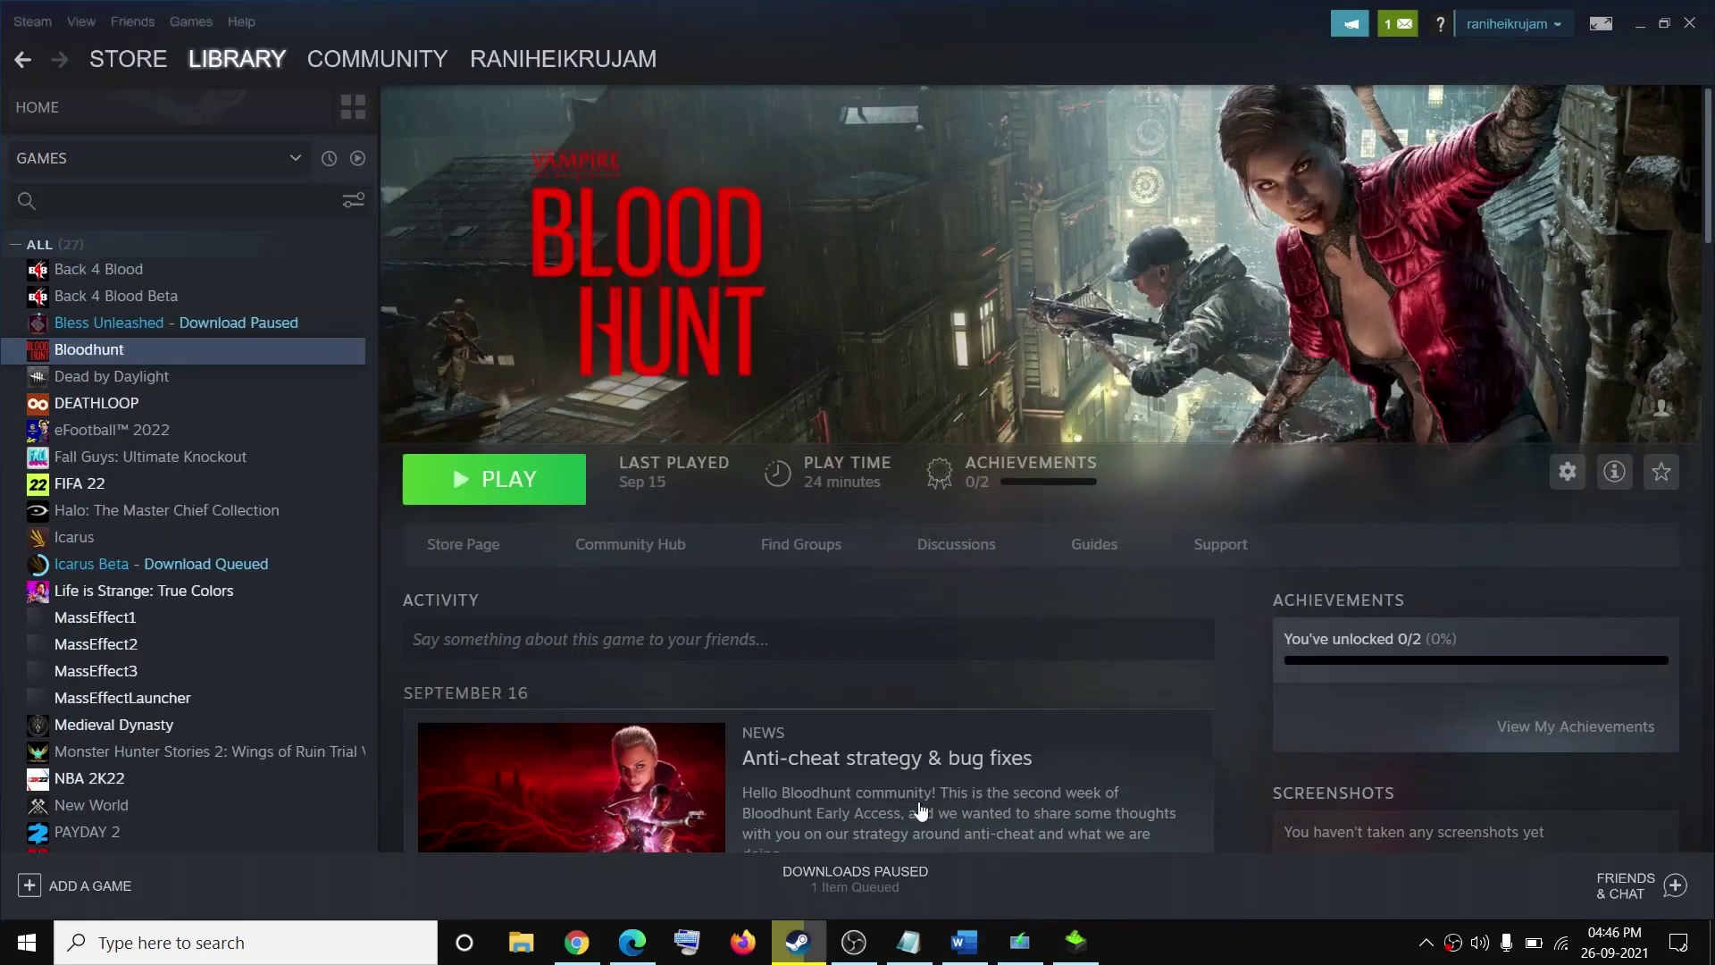
pyautogui.click(983, 888)
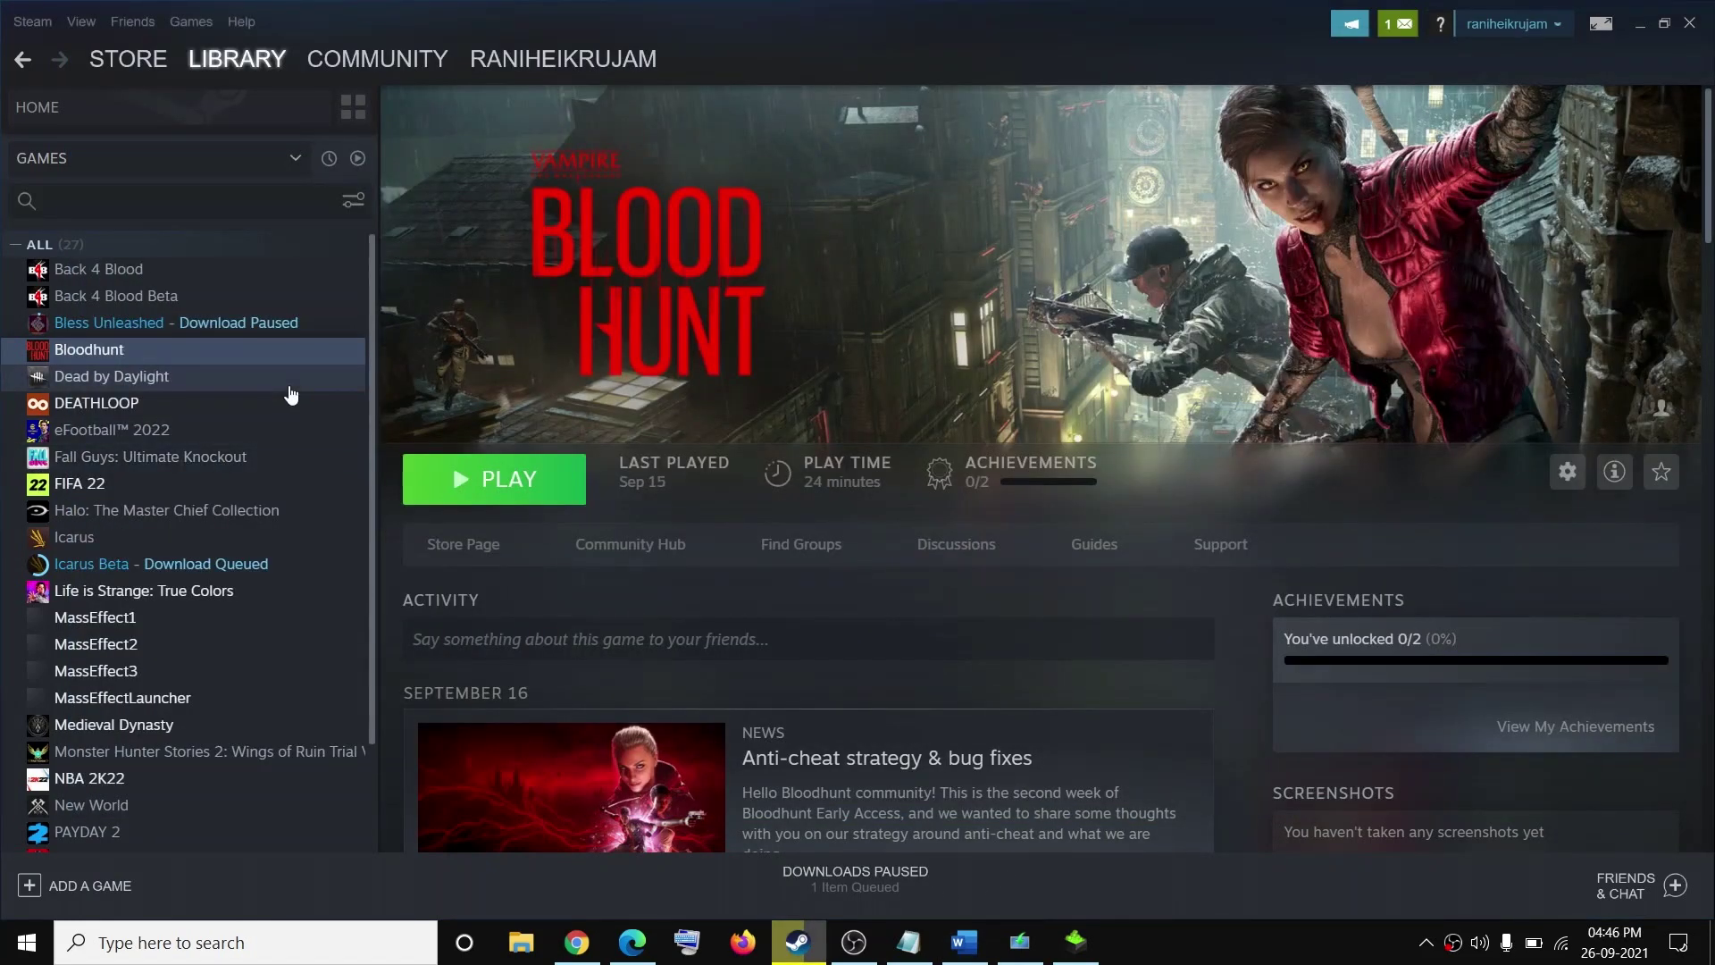
pyautogui.rightClick(208, 356)
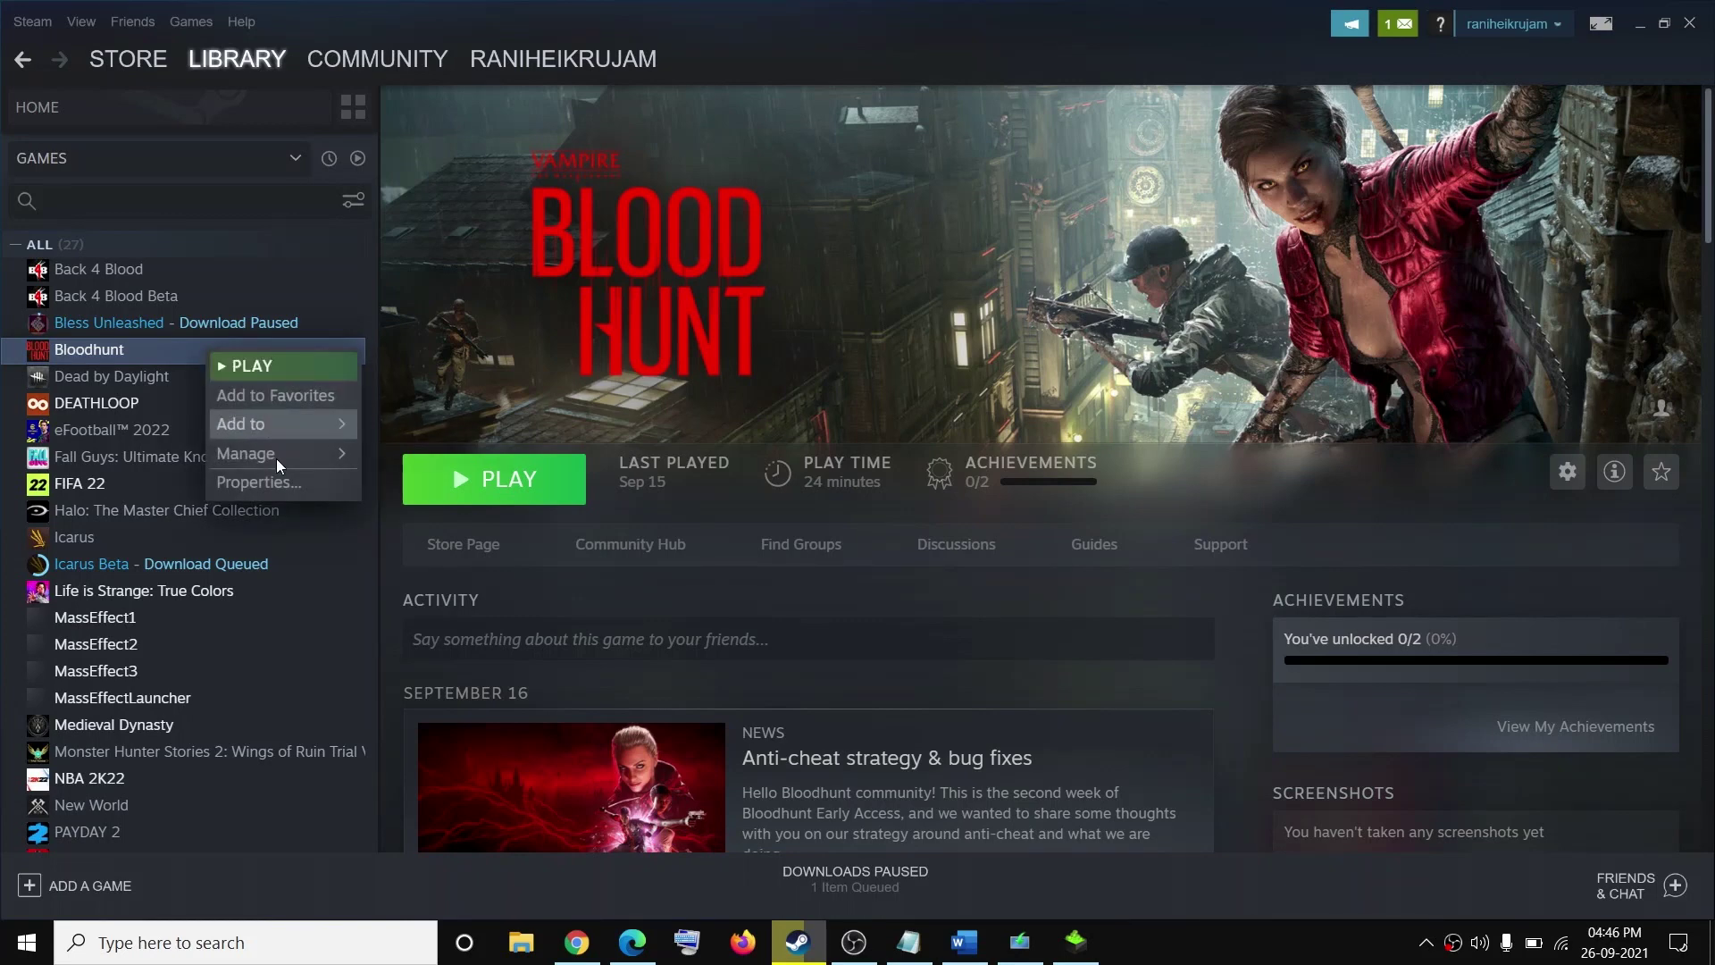
pyautogui.moveTo(266, 459)
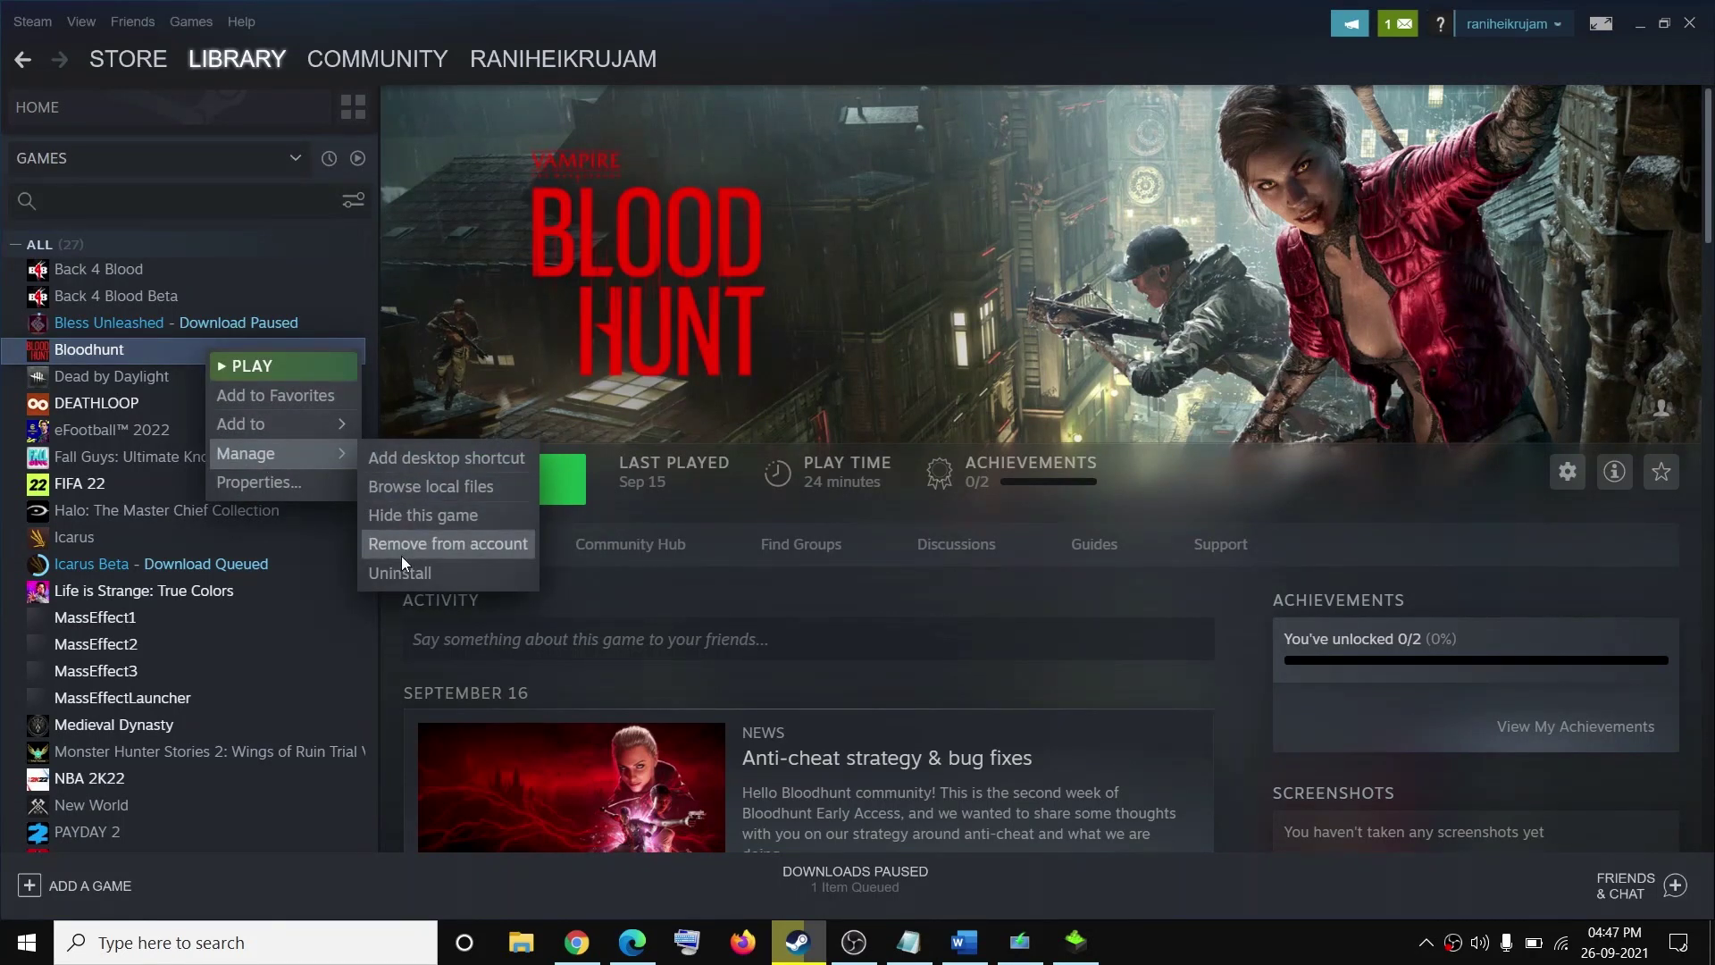
# Switch back to the Word guide to review the rest of Step 16, and minimize the document after returning to its beginning
pyautogui.click(973, 949)
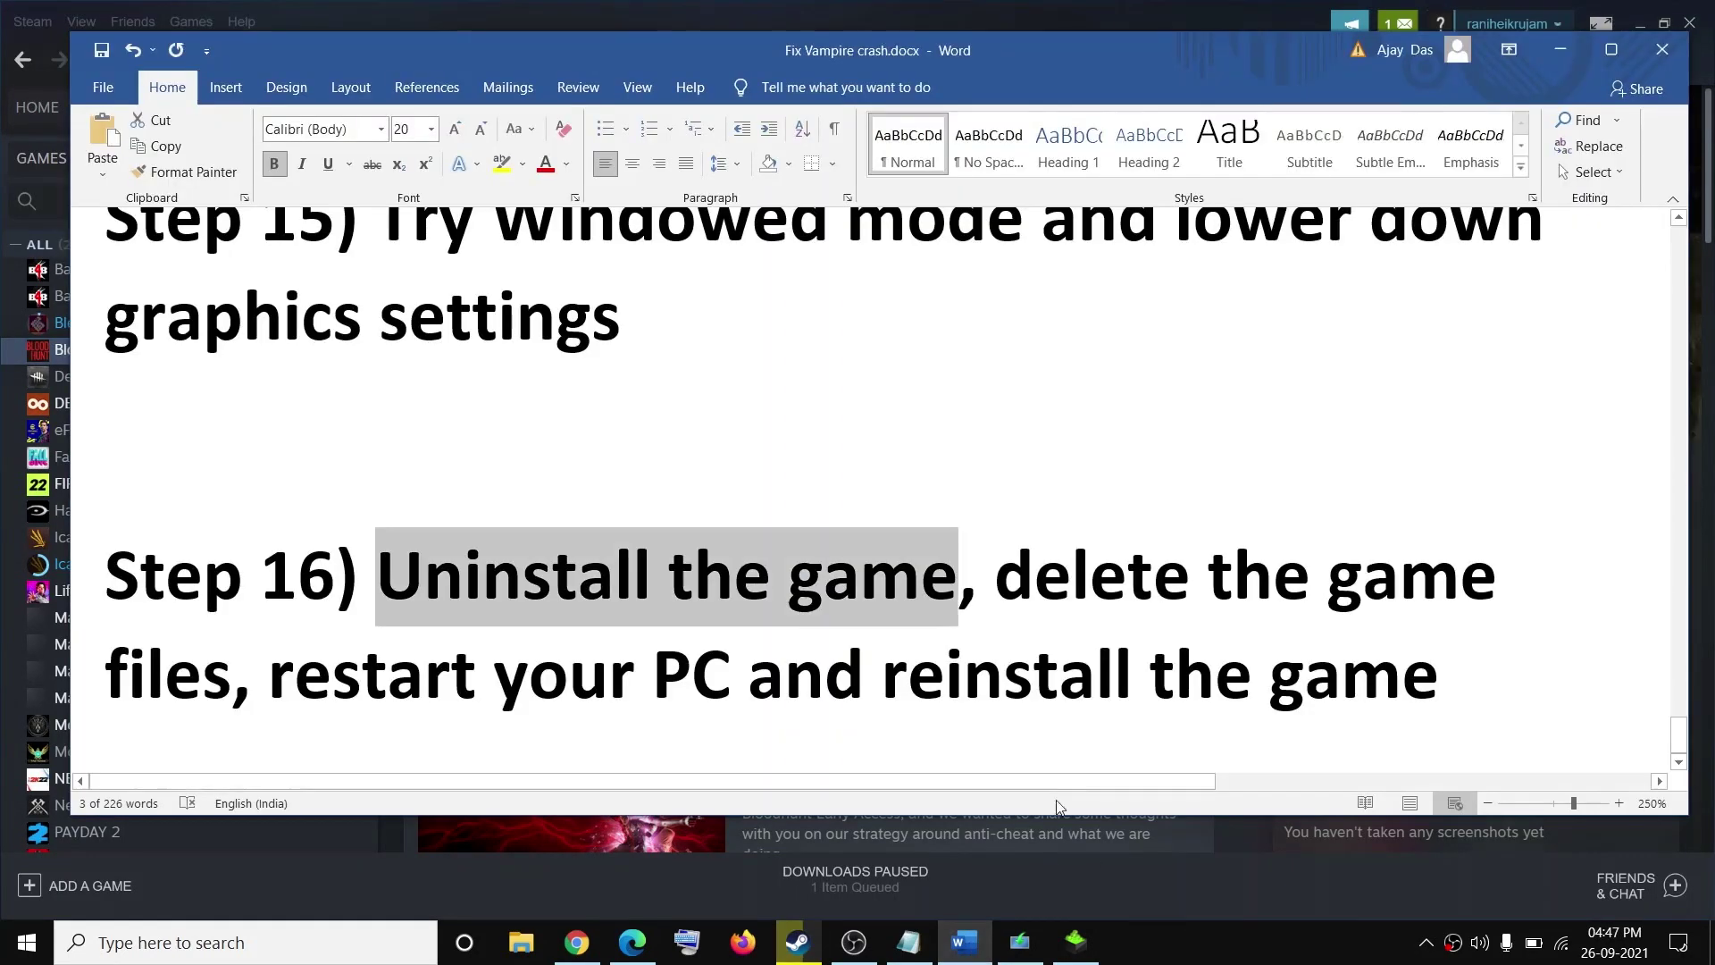
pyautogui.moveTo(1030, 587); pyautogui.dragTo(1379, 672)
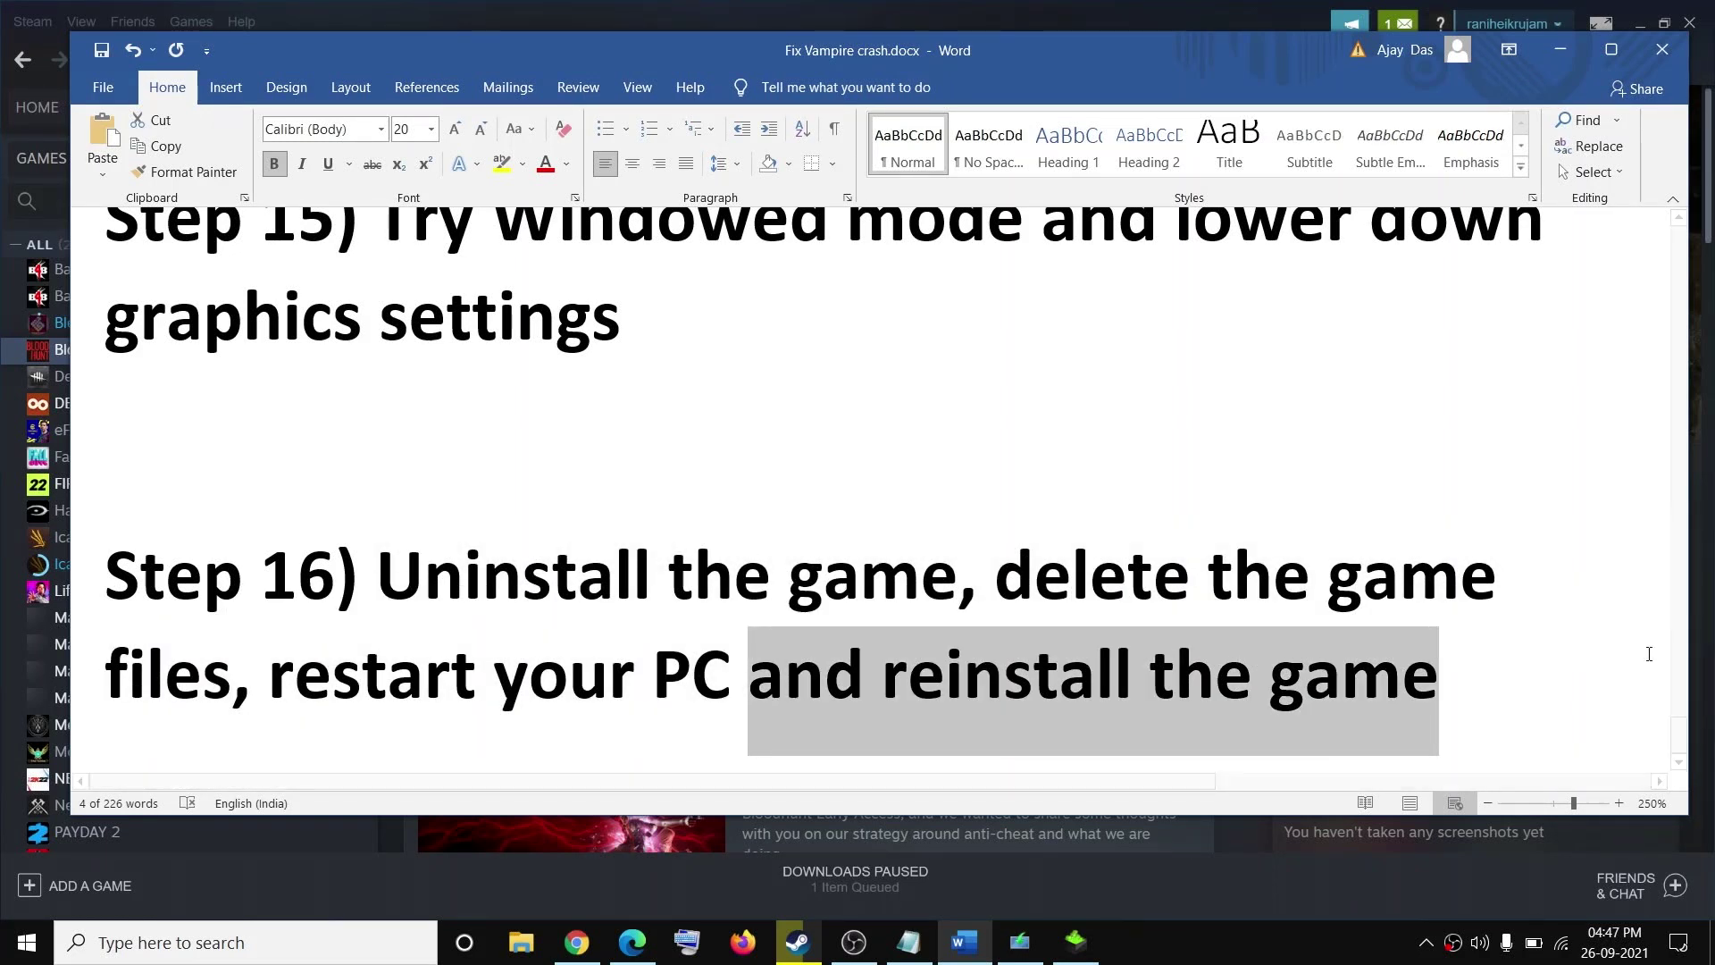
pyautogui.moveTo(1680, 734); pyautogui.dragTo(1671, 234)
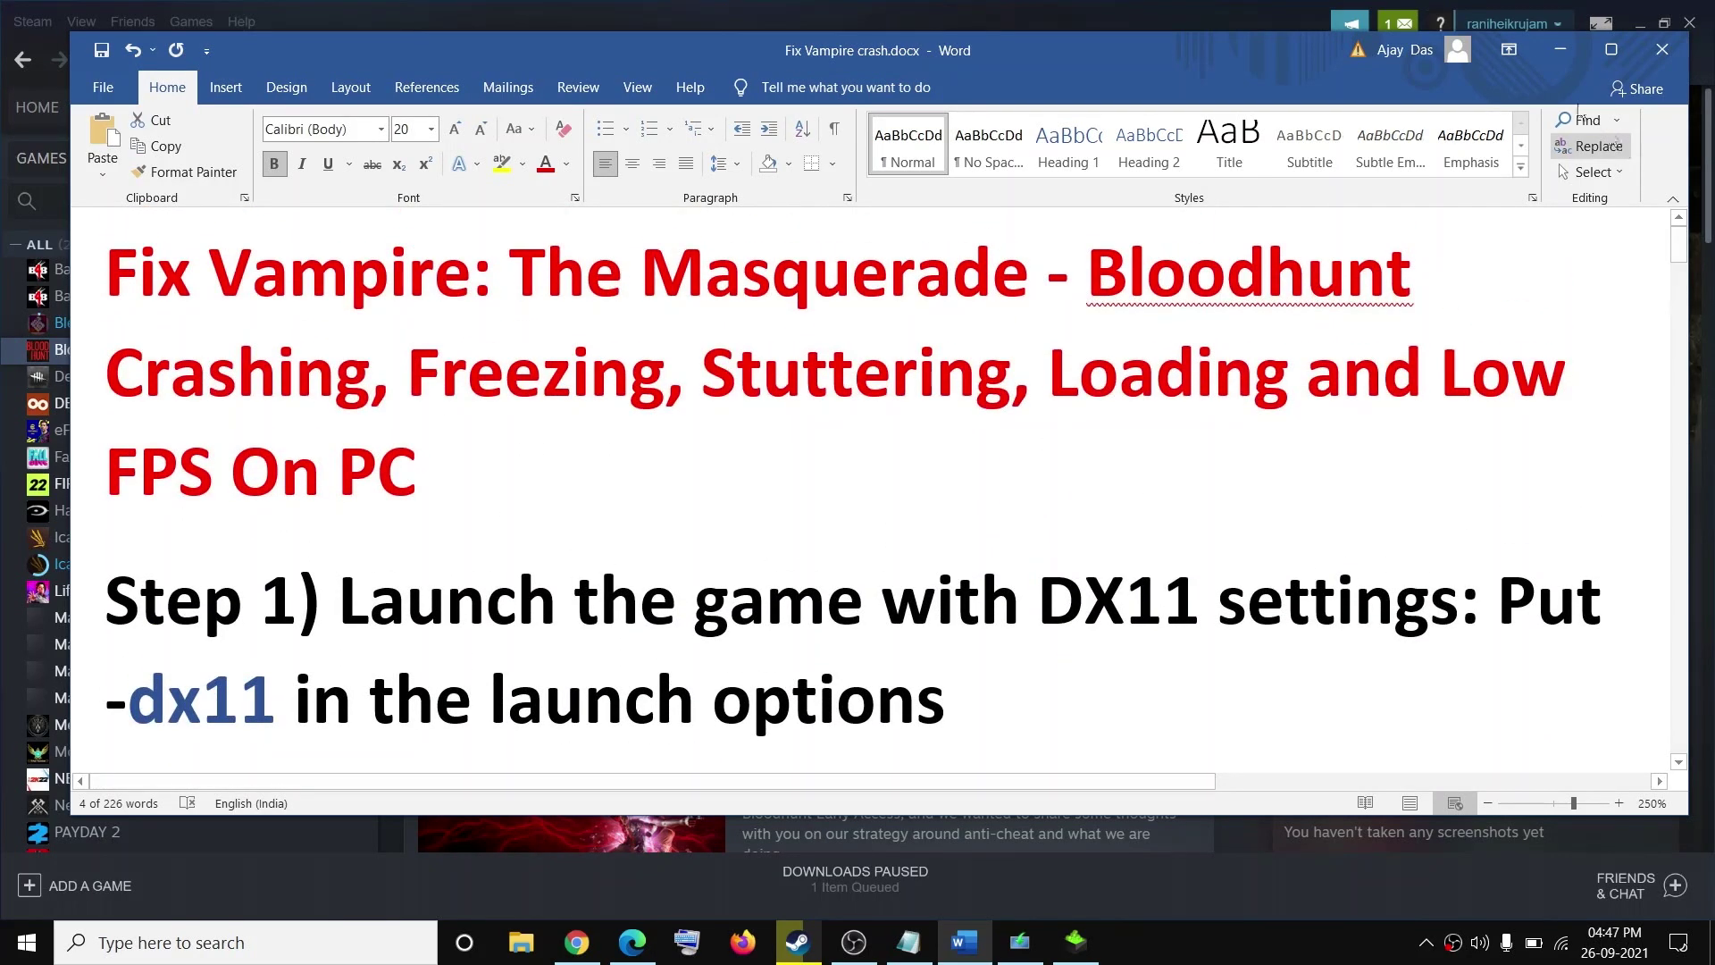
pyautogui.click(1561, 50)
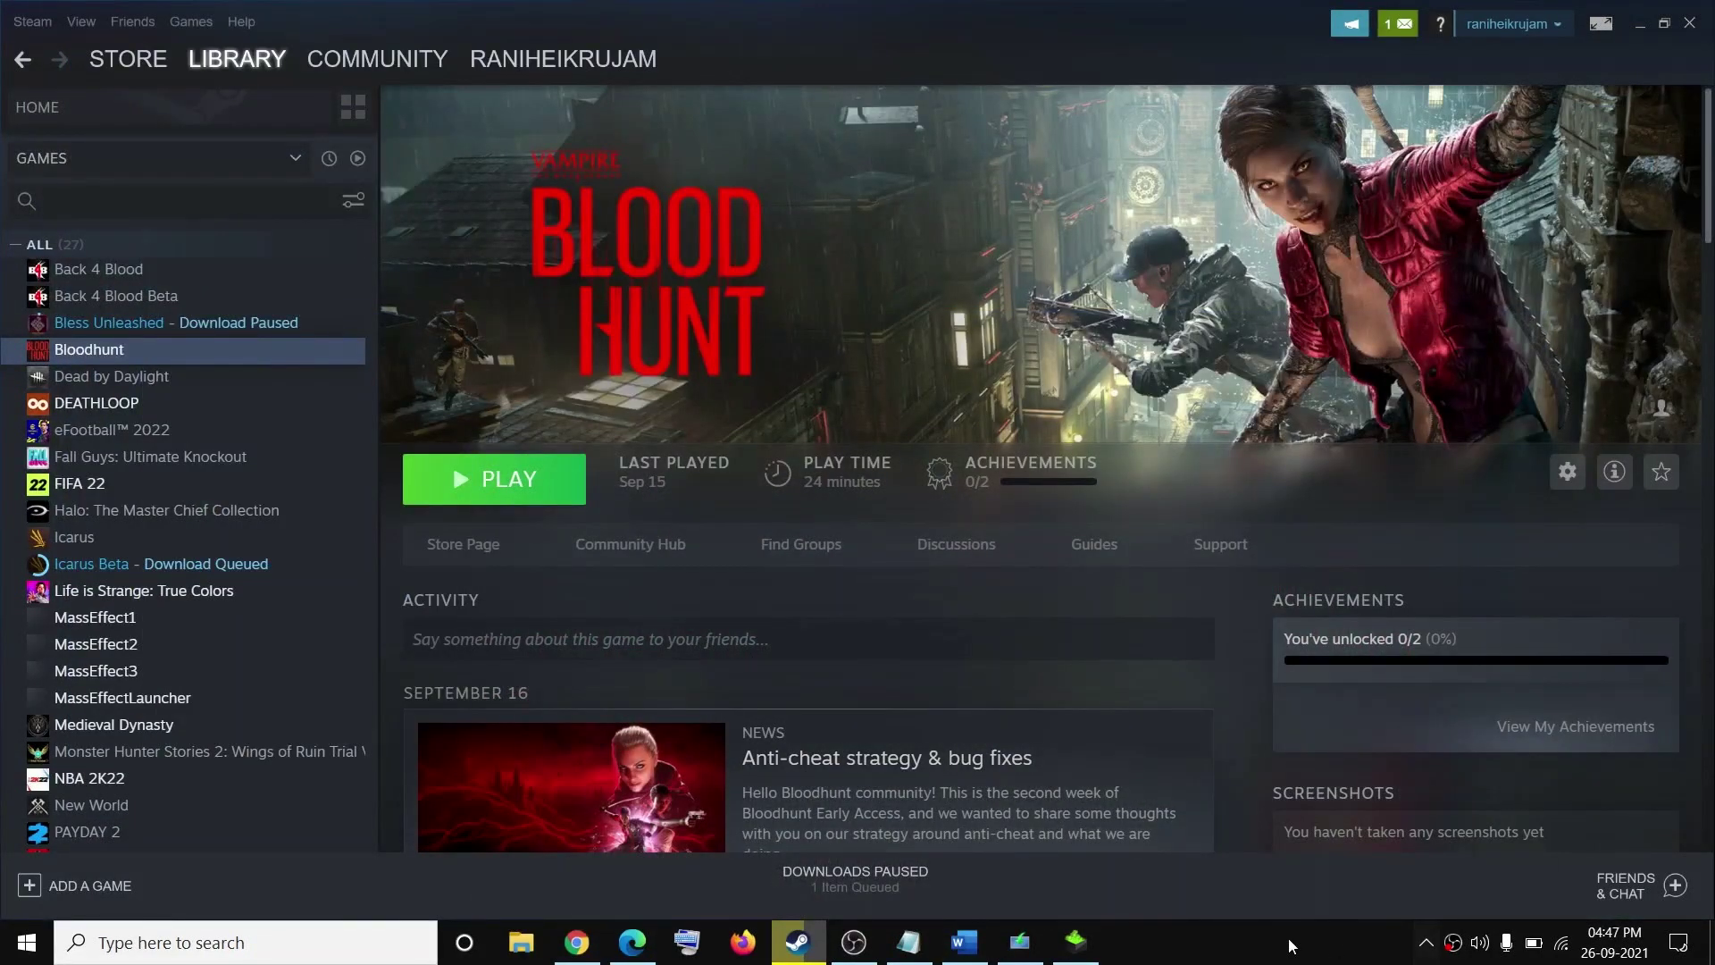